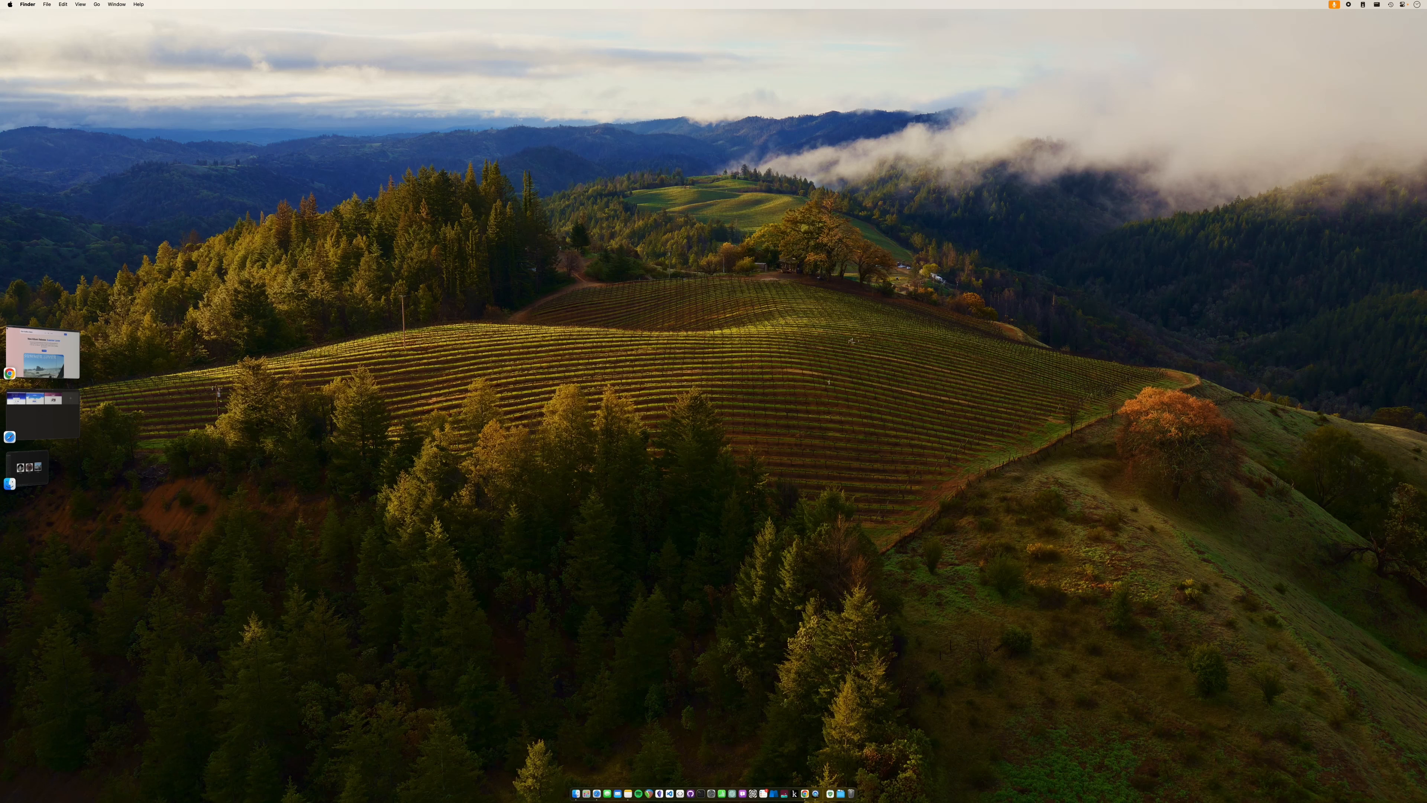
# - Bring GrapesJS Studio forward and scroll through the Yellow Hats page preview
pyautogui.click(51, 368)
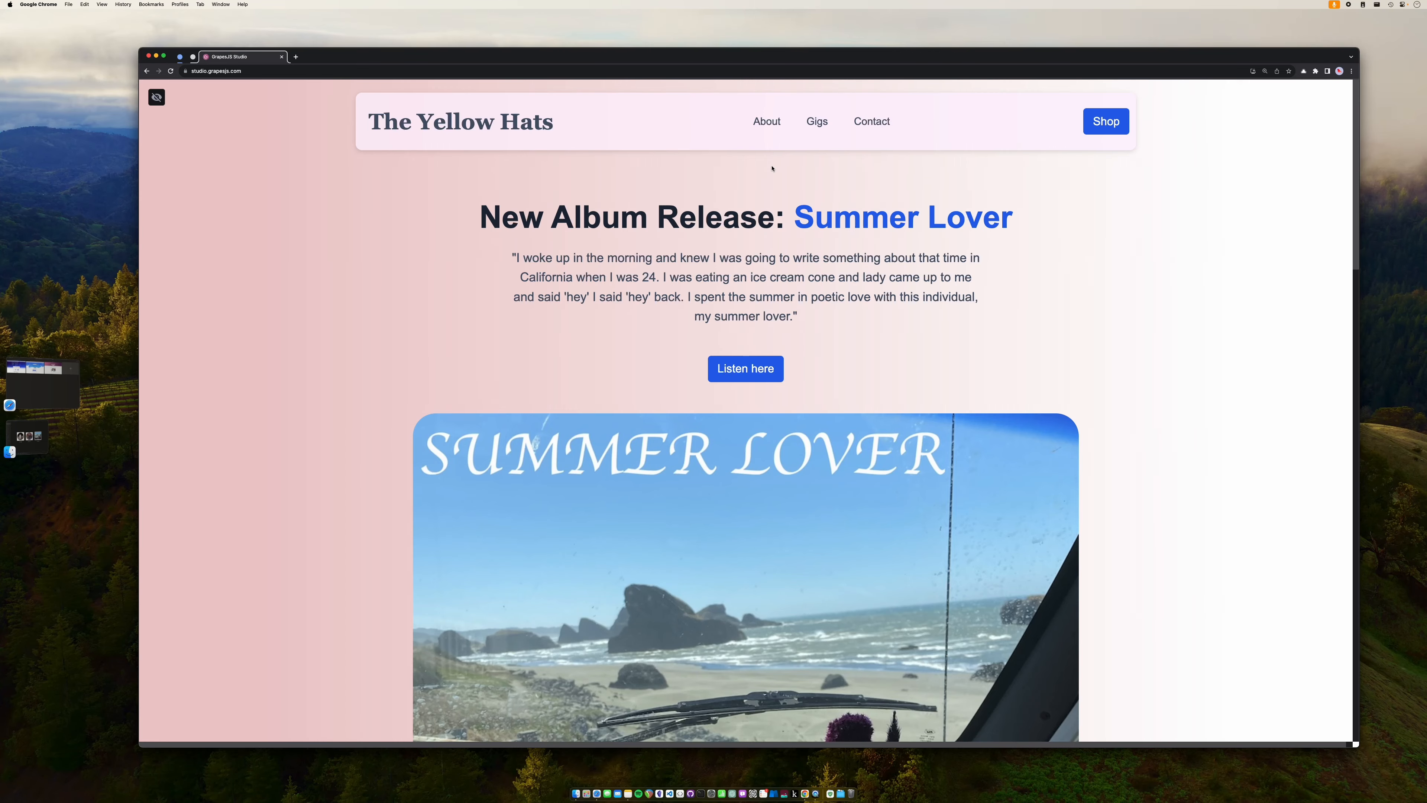
pyautogui.scroll(-2, 620, 295)
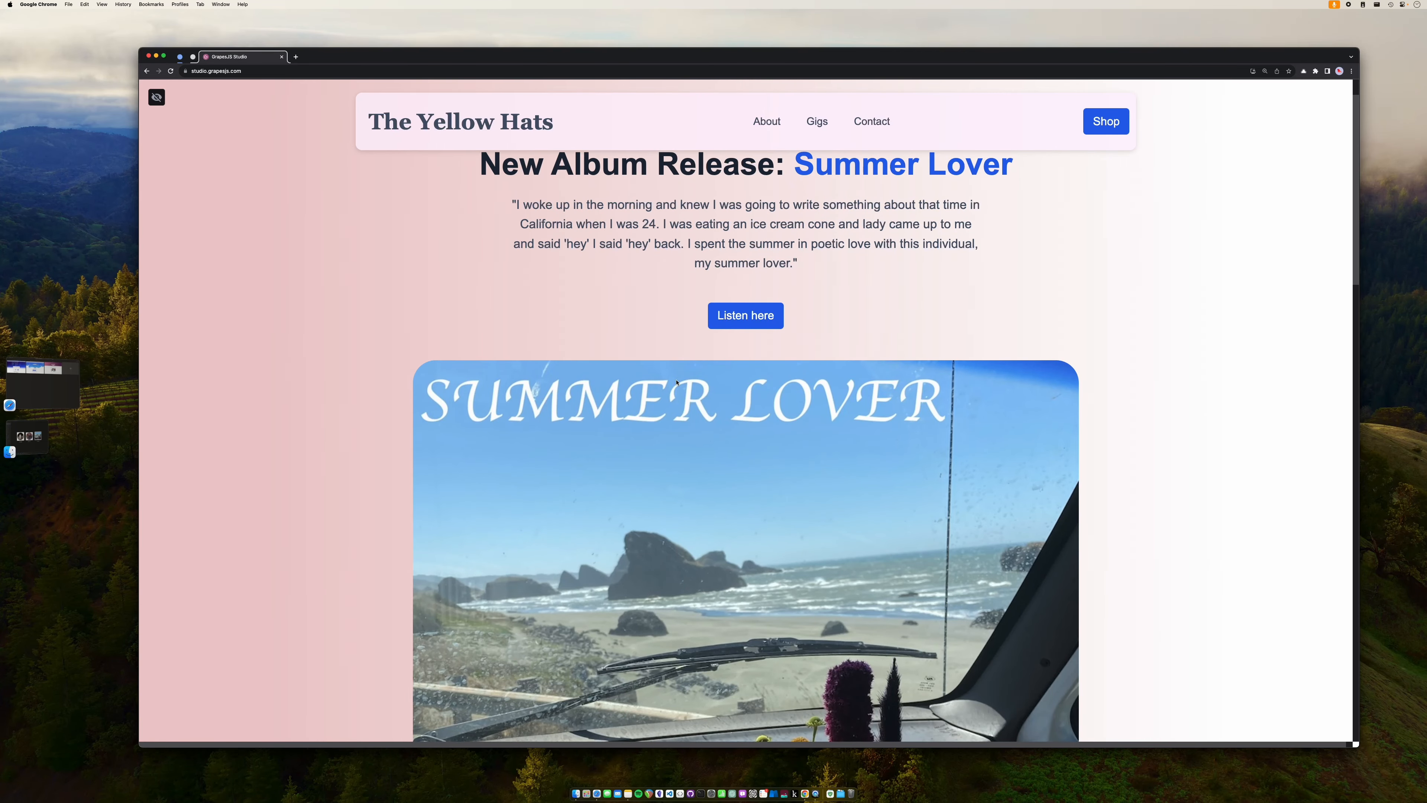
pyautogui.scroll(-2, 676, 383)
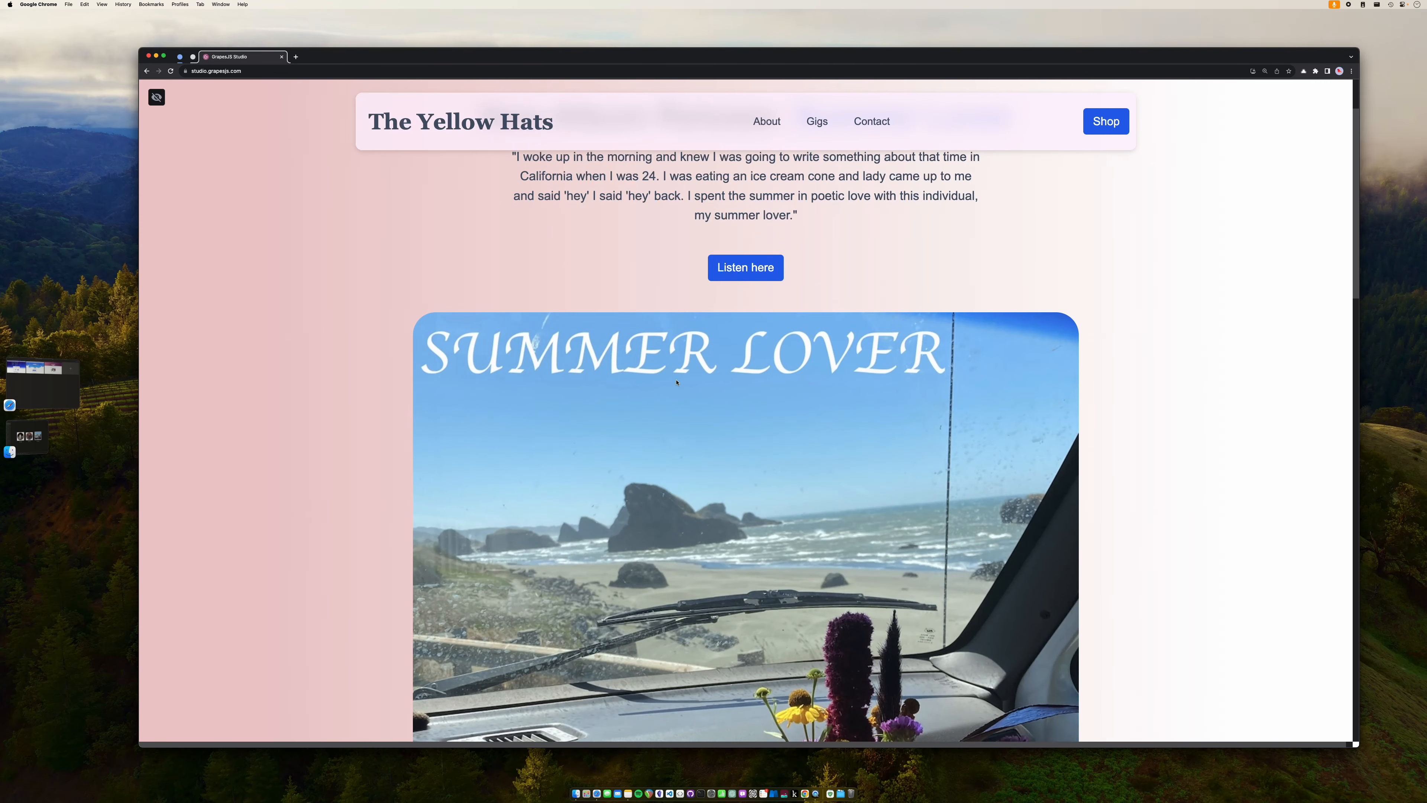
pyautogui.scroll(4, 677, 382)
pyautogui.scroll(-10, 653, 312)
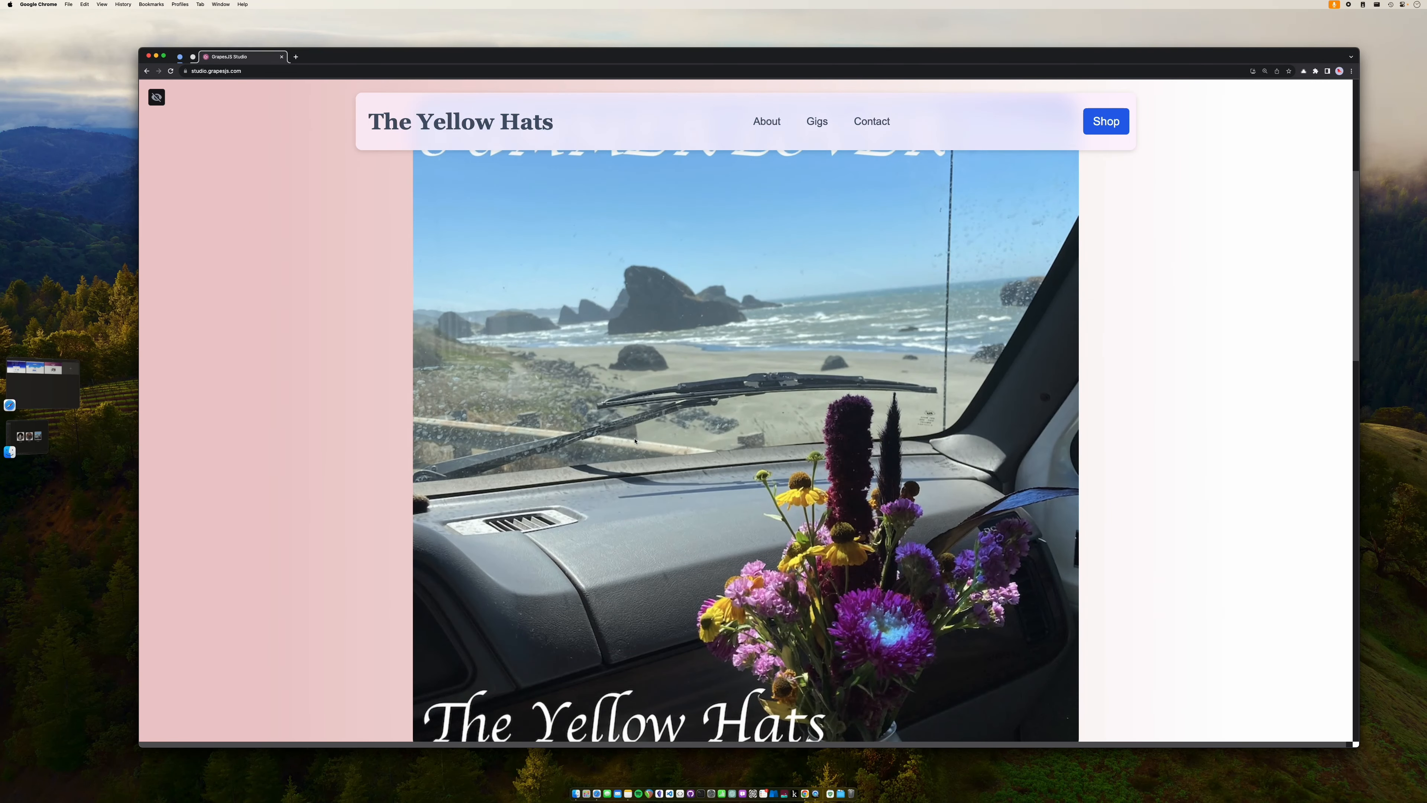
pyautogui.scroll(-3, 635, 442)
pyautogui.scroll(7, 635, 443)
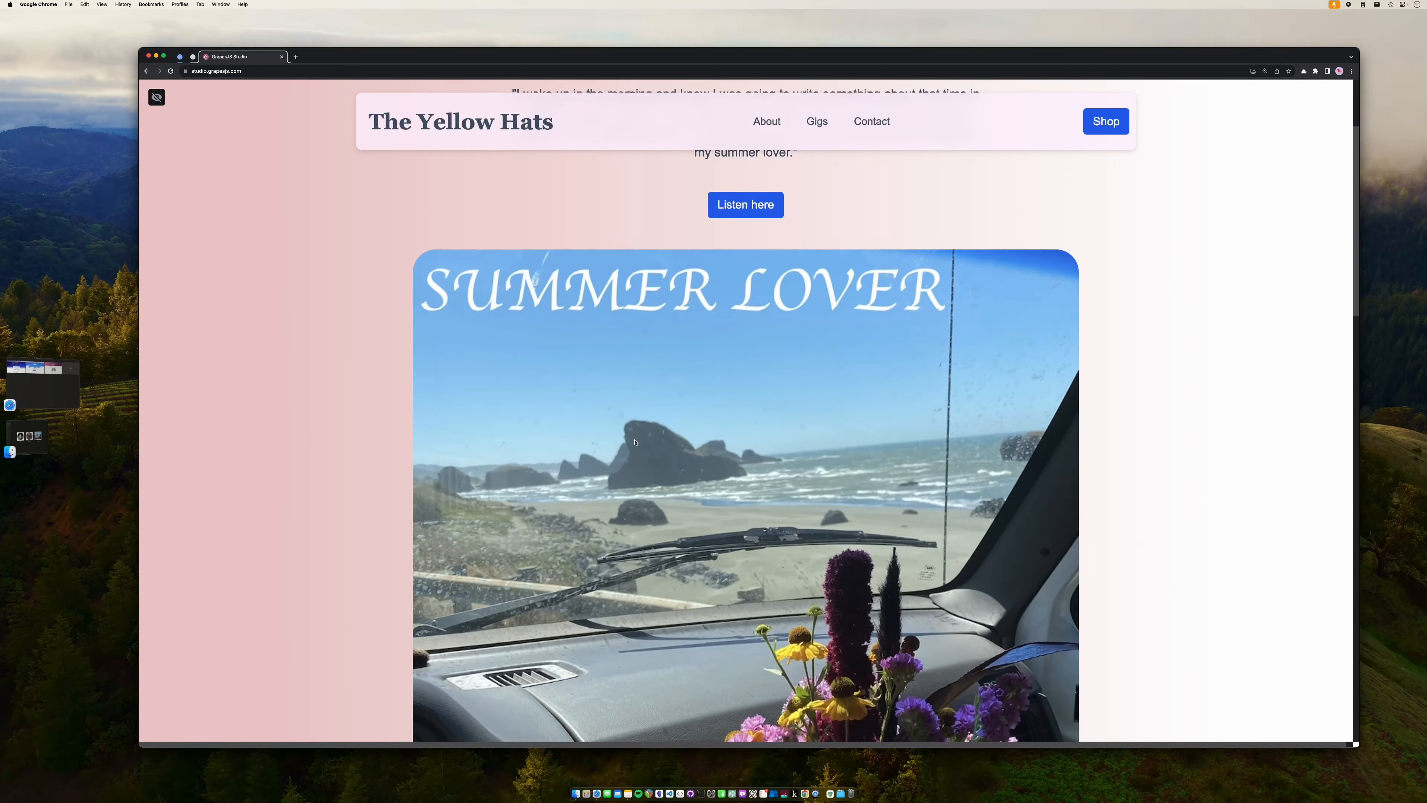
pyautogui.scroll(-20, 635, 442)
pyautogui.scroll(-4, 789, 403)
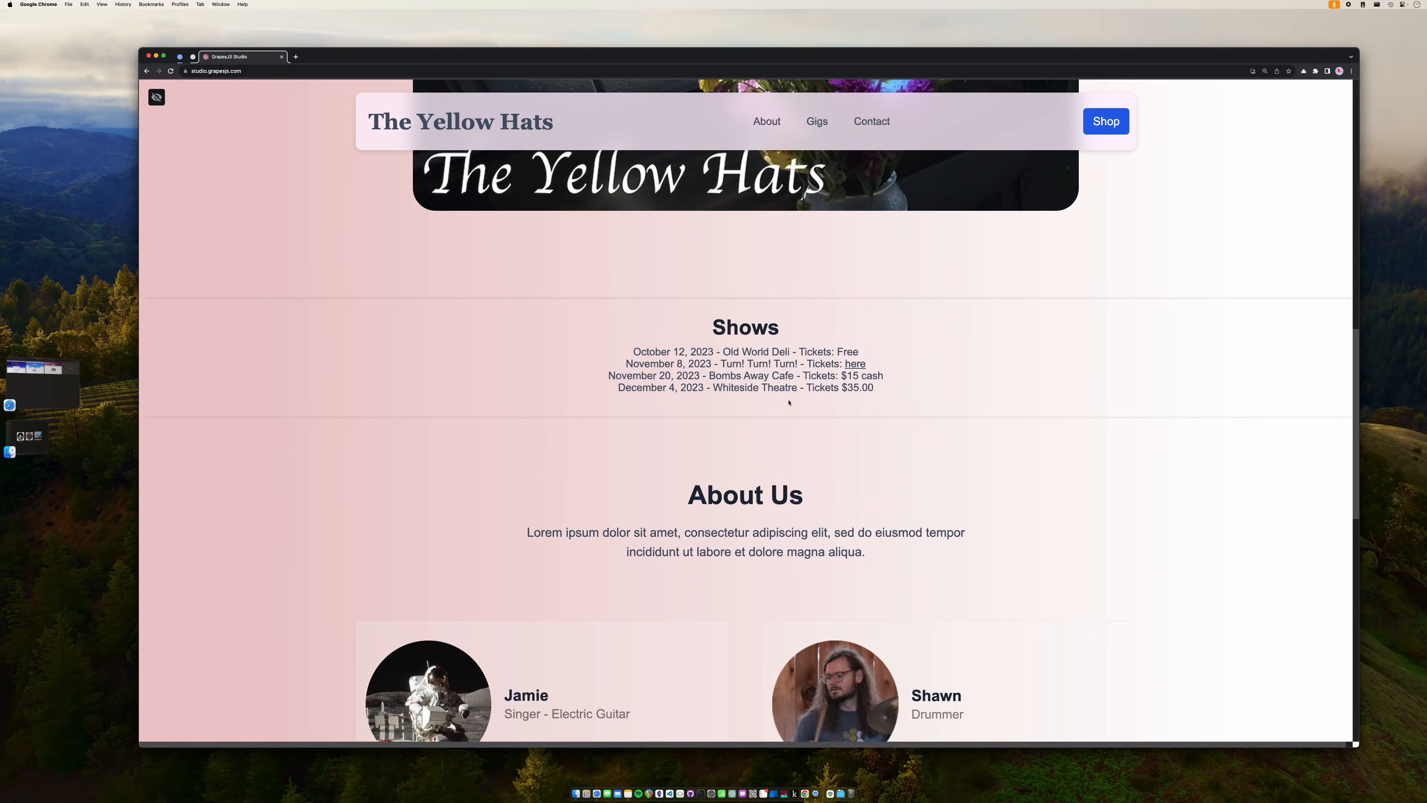
pyautogui.scroll(-15, 724, 327)
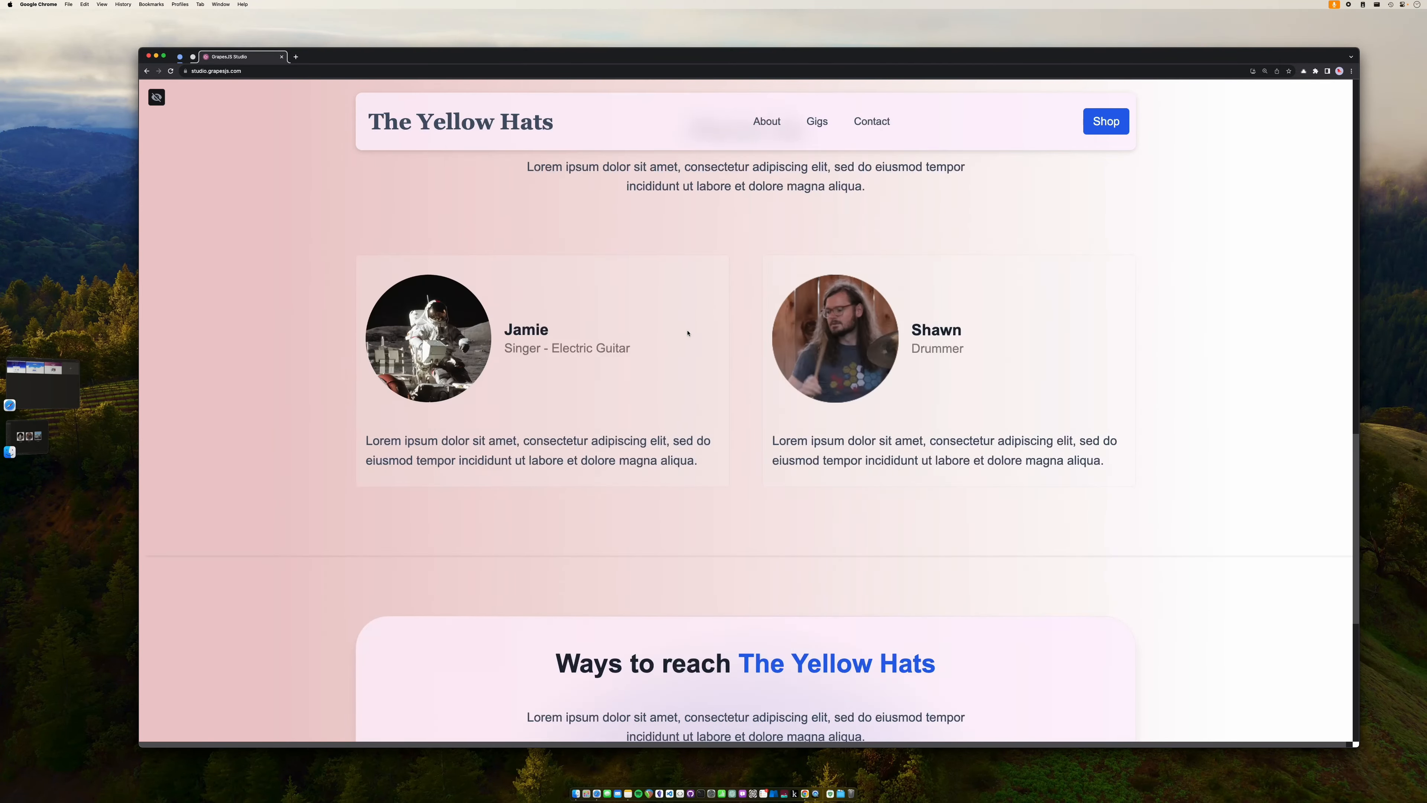
pyautogui.scroll(9, 744, 416)
pyautogui.scroll(-3, 744, 416)
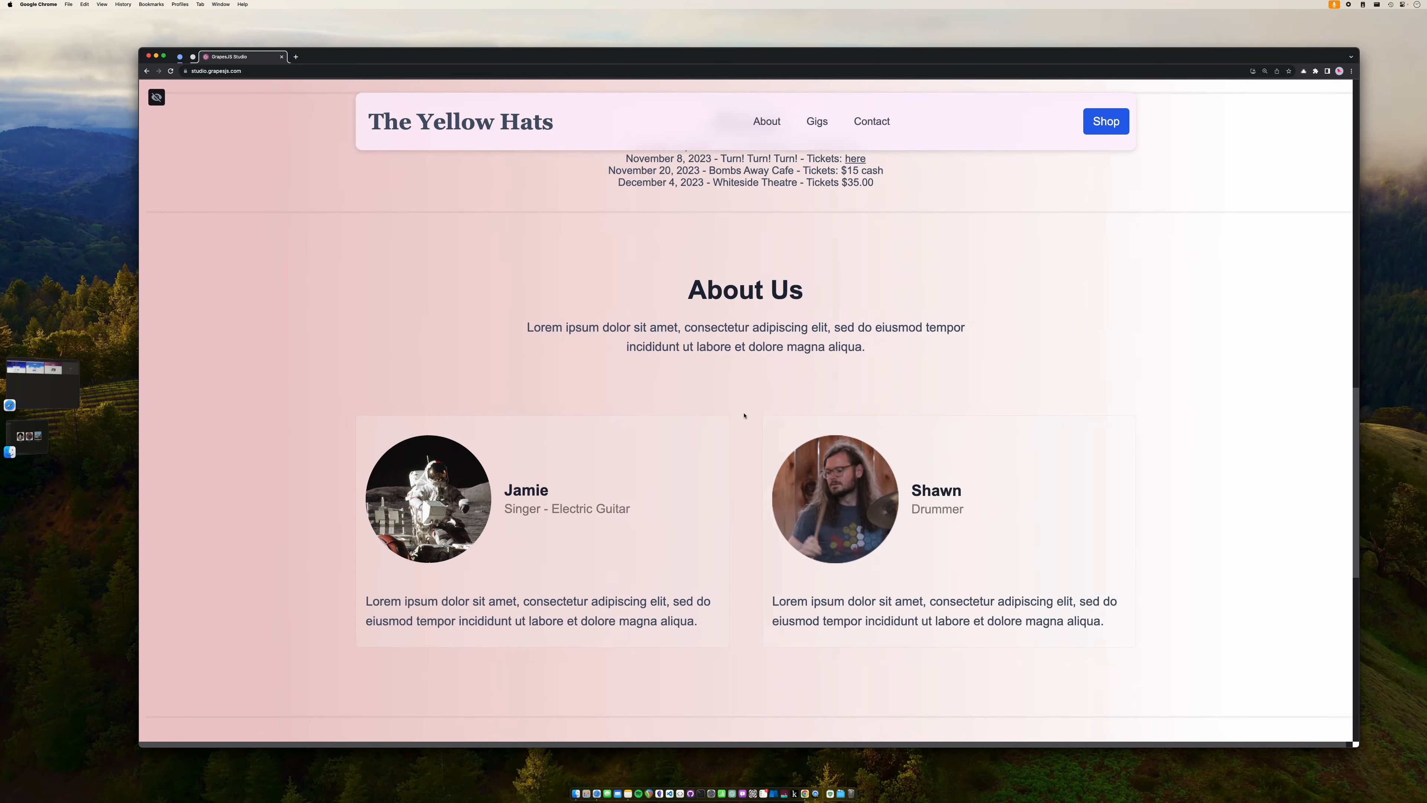
# - Finish reviewing the preview and bring up Safari's overview of the Netlify, Namecheap and GrapesJS tabs
pyautogui.scroll(-17, 700, 485)
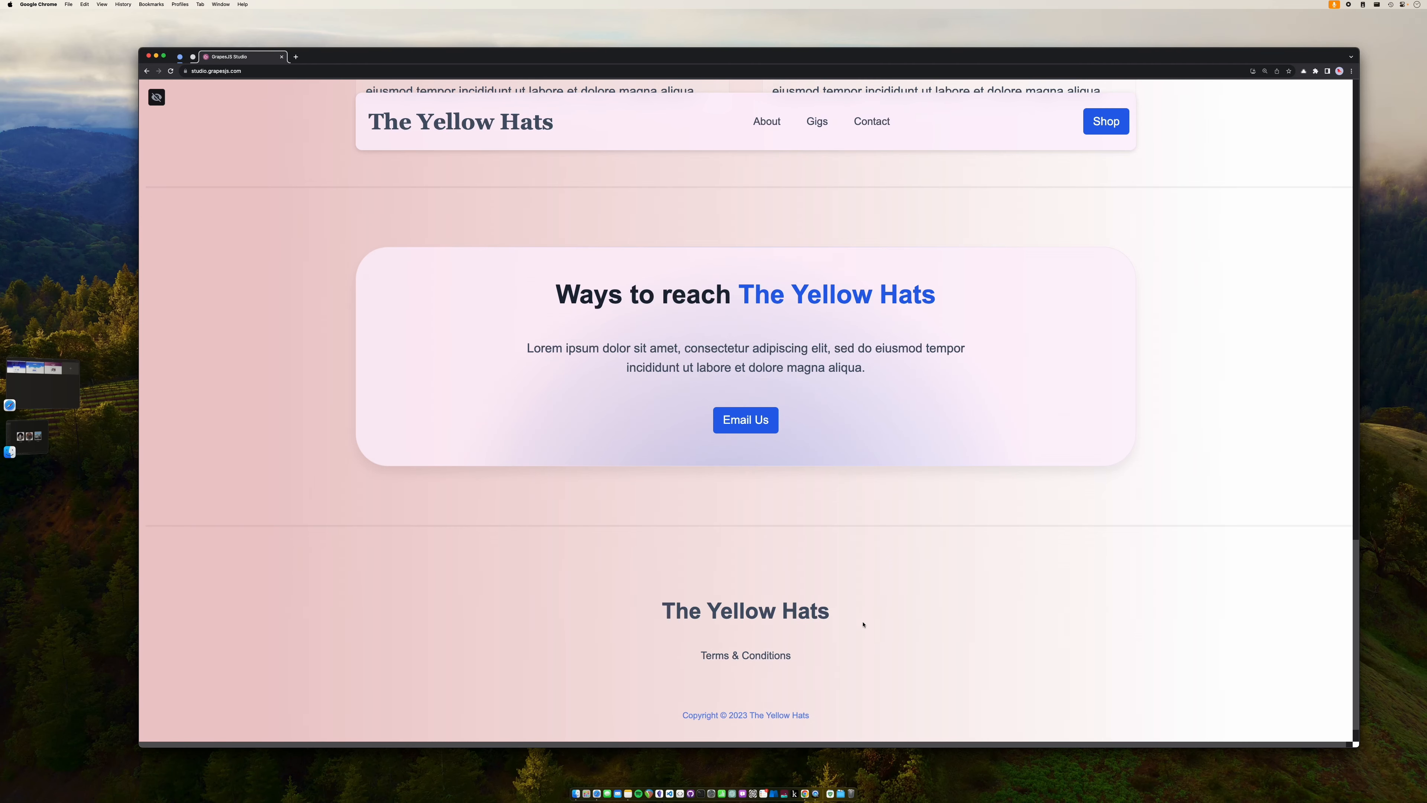
pyautogui.scroll(20, 868, 620)
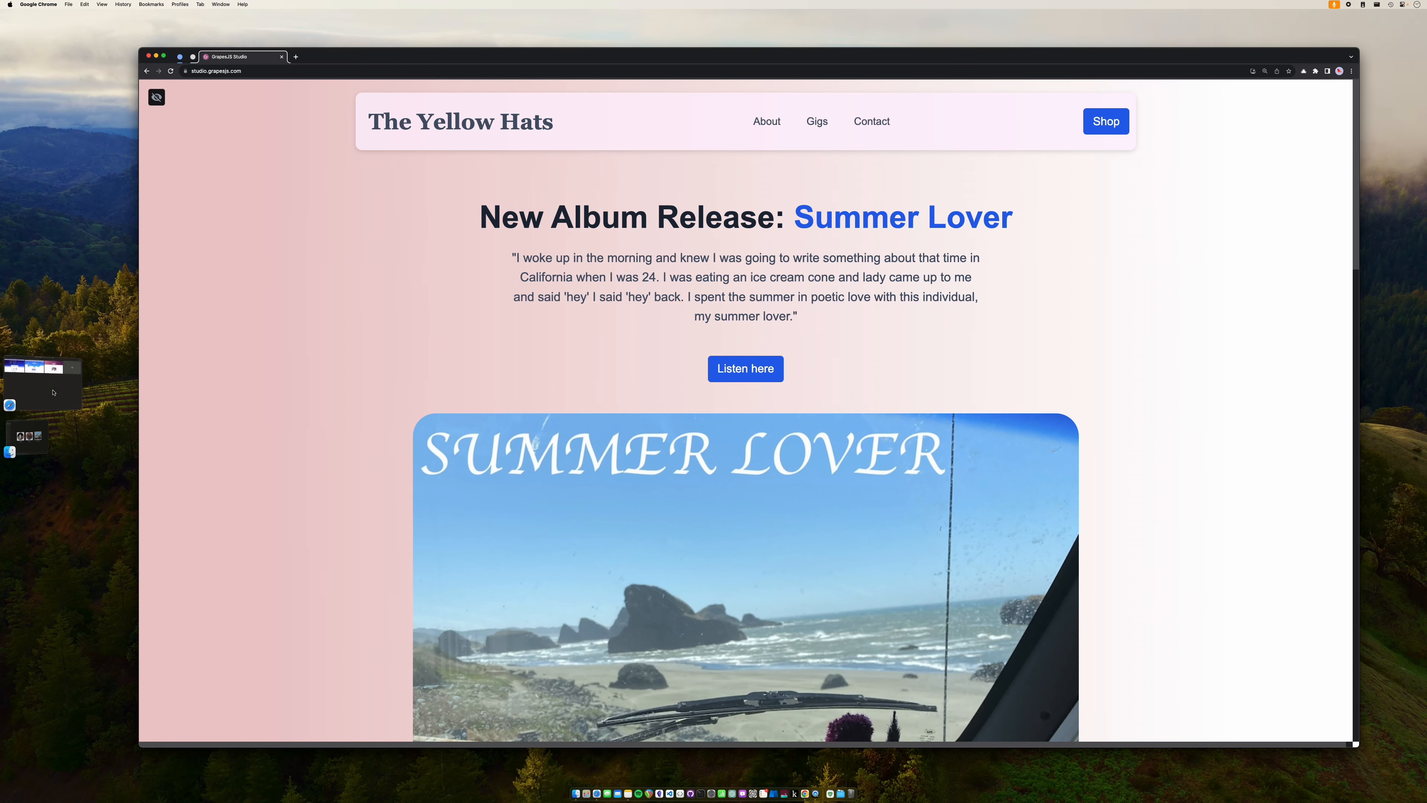
pyautogui.click(62, 380)
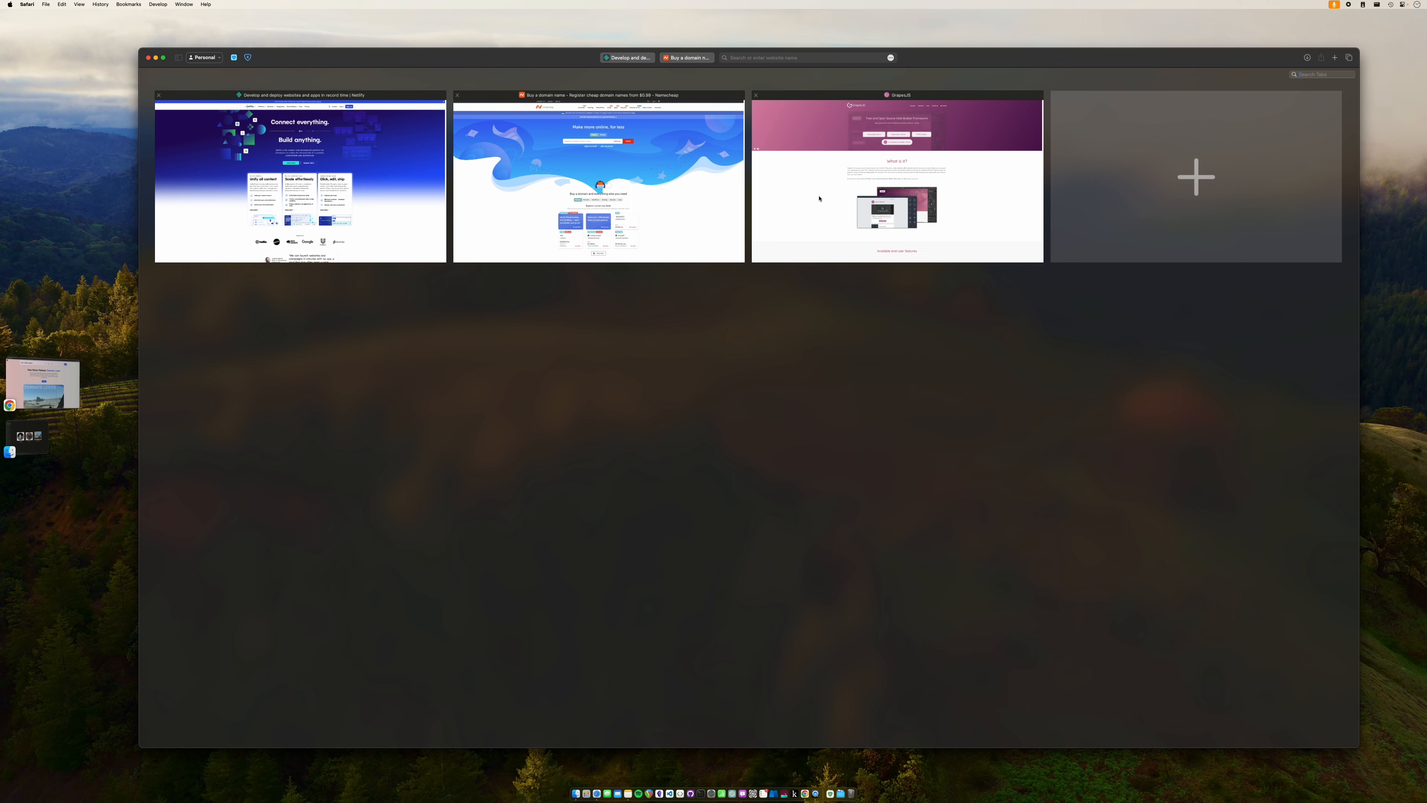
# - Open the Netlify tab, then move to Namecheap's 'Buy a domain name' tab
pyautogui.click(385, 190)
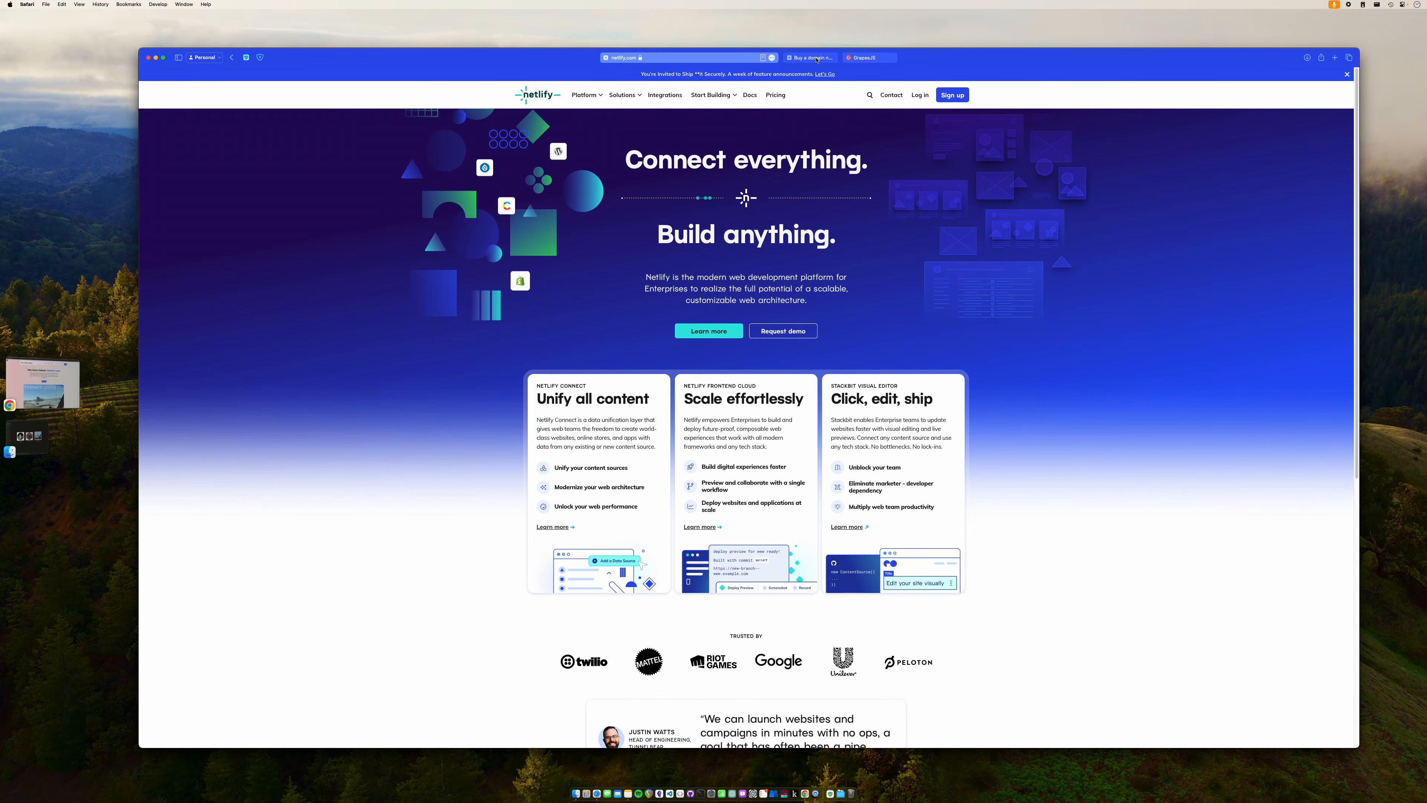
pyautogui.moveTo(816, 60)
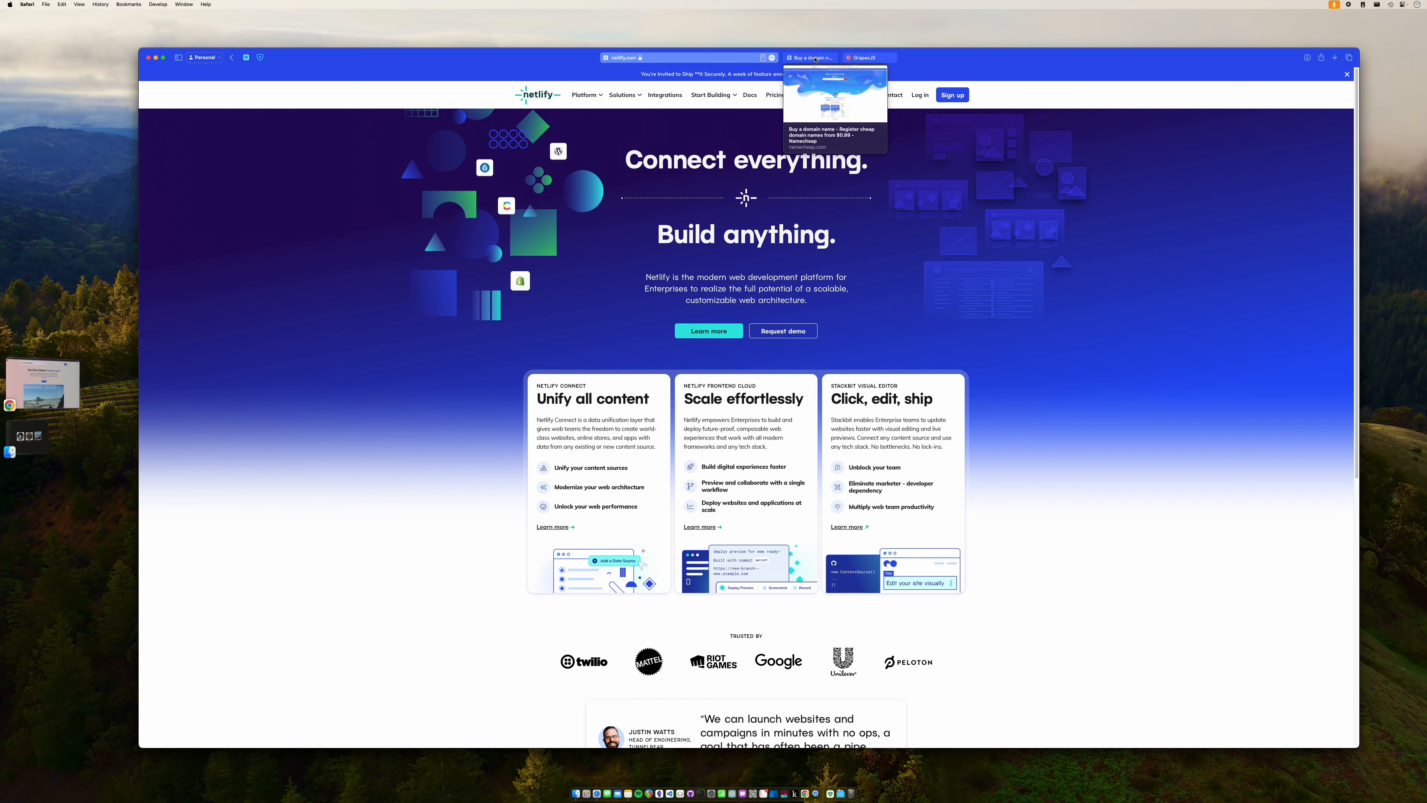
pyautogui.click(817, 58)
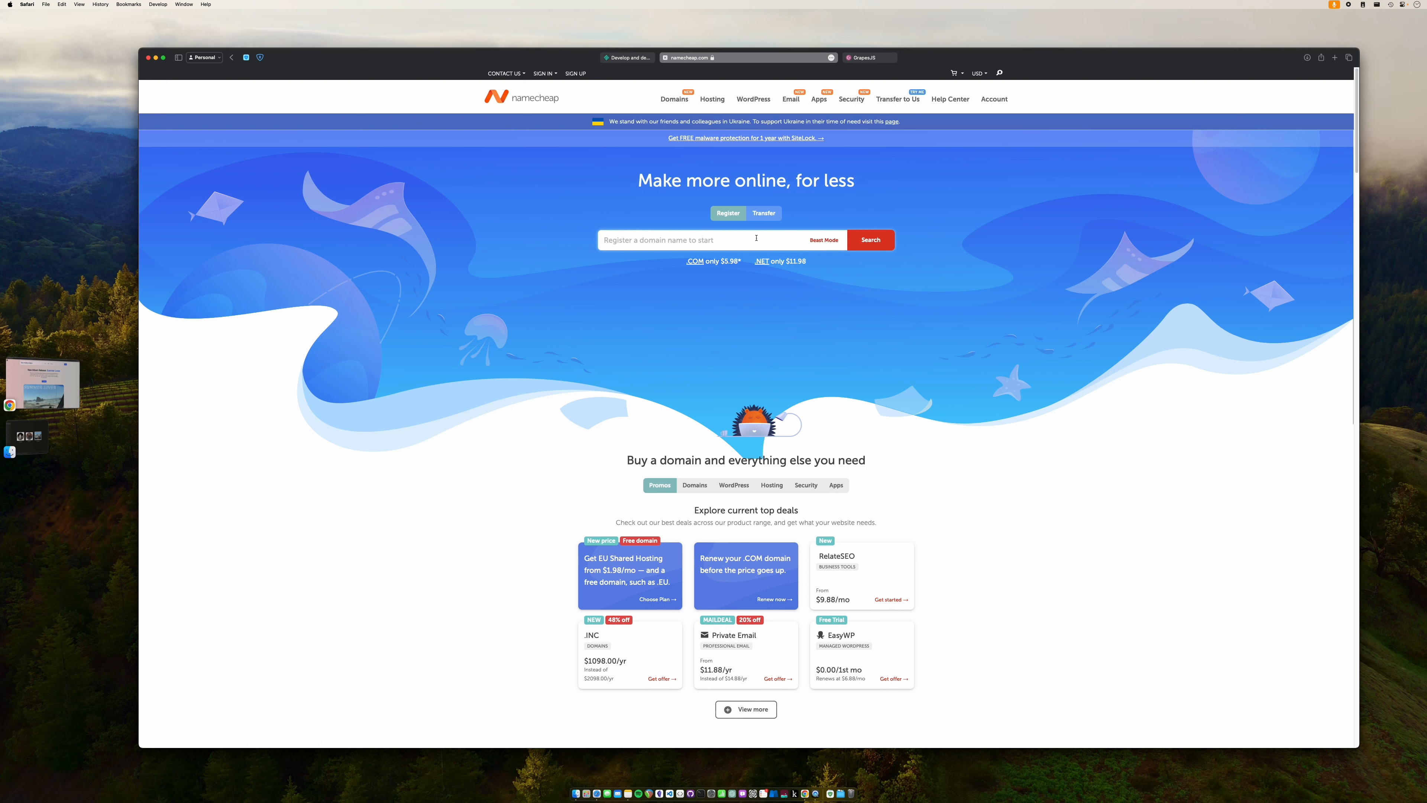
# - Search Namecheap for thisisasimplewebsiteofraband.com, then close the Namecheap tab
pyautogui.write('thisisasimplewebsiteofraband.com')
pyautogui.click(881, 245)
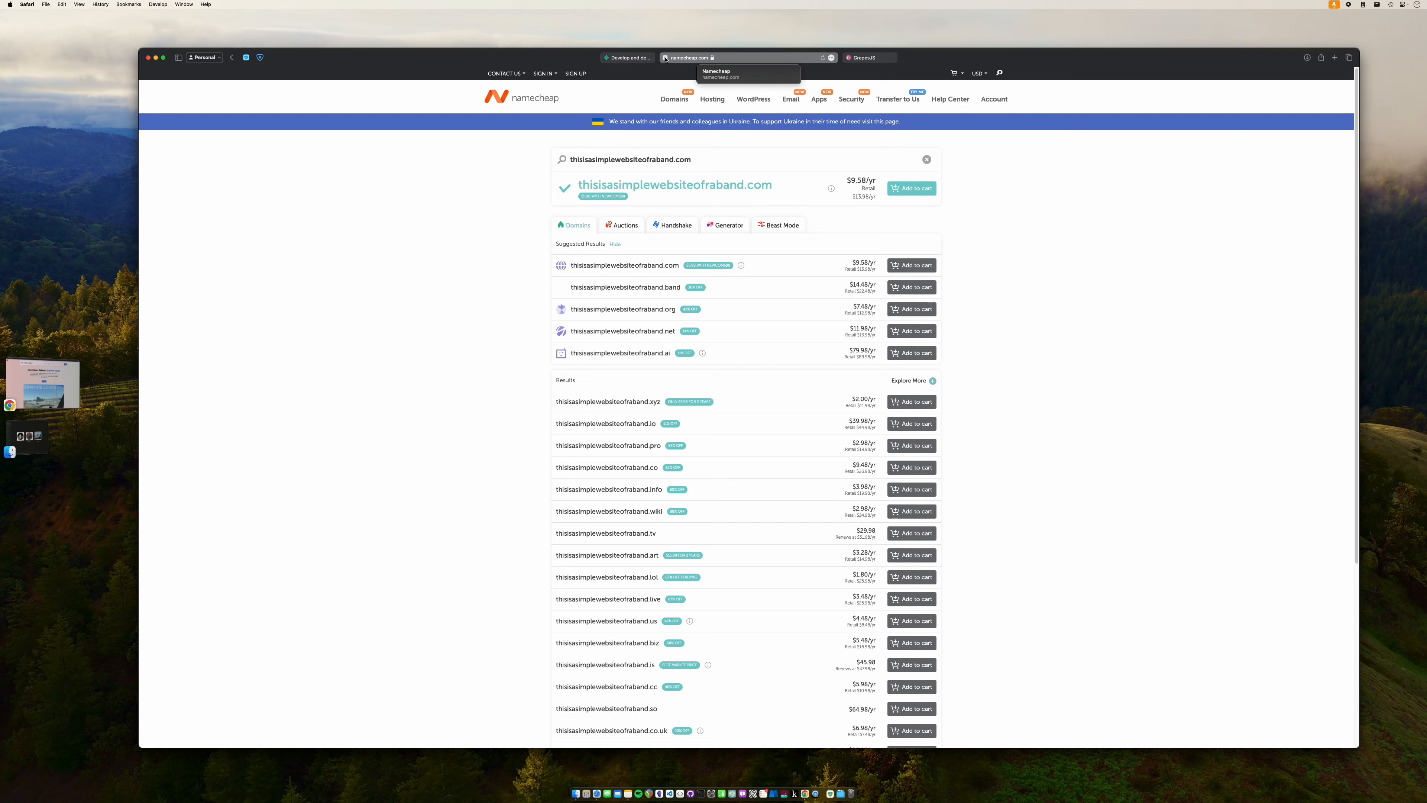
pyautogui.click(665, 58)
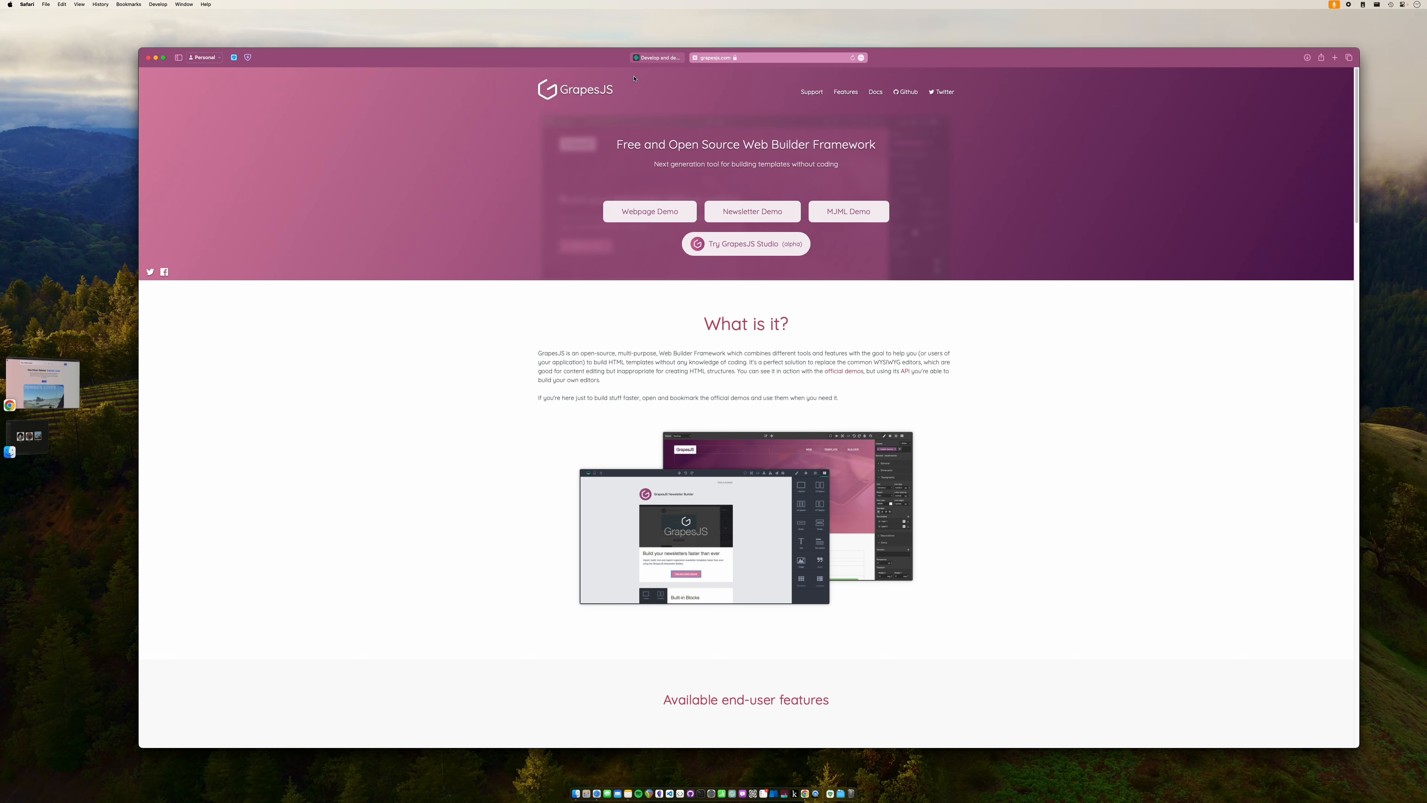
# - Switch to the Netlify 'Develop and deploy' tab
pyautogui.click(658, 58)
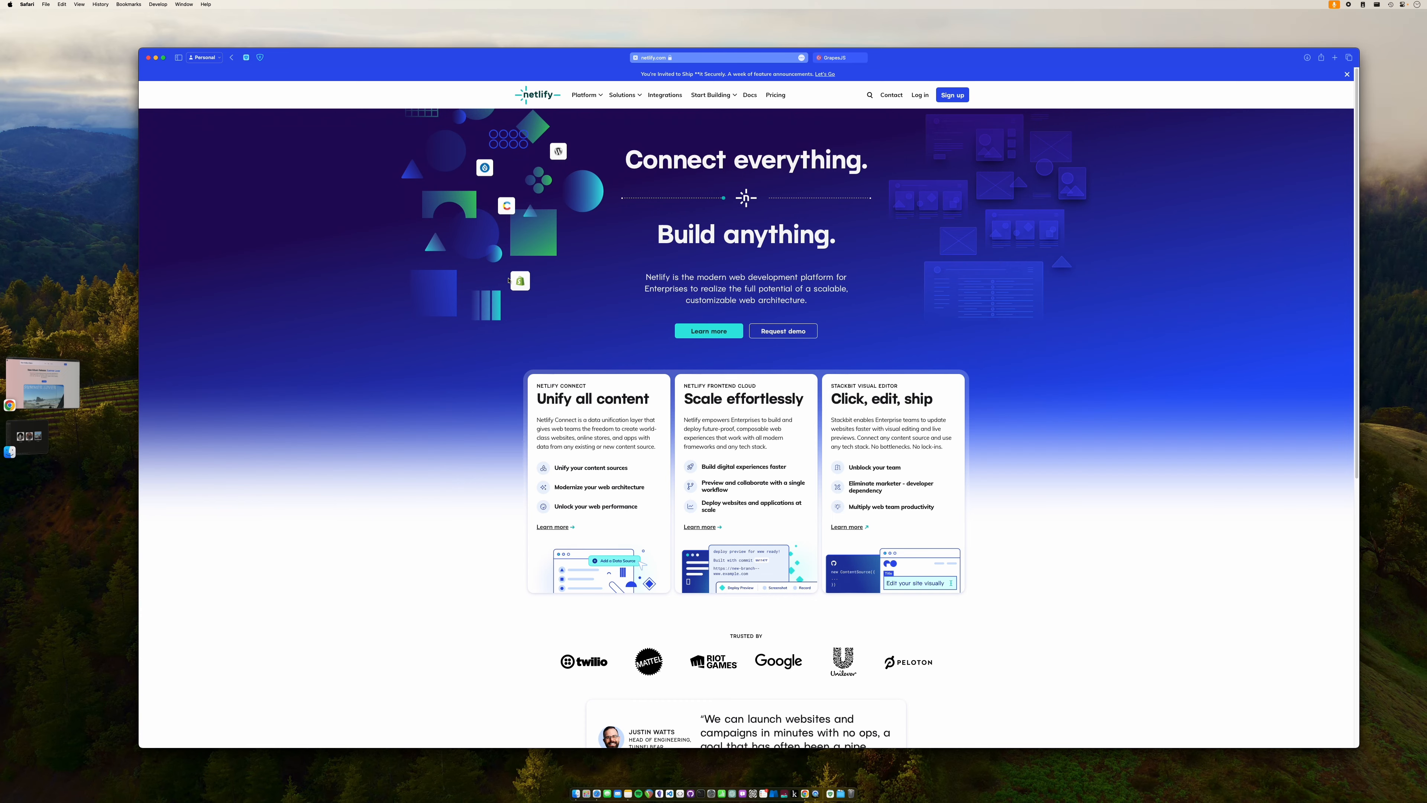
# - Bring the GrapesJS Studio Chrome window forward and exit preview mode
pyautogui.click(47, 390)
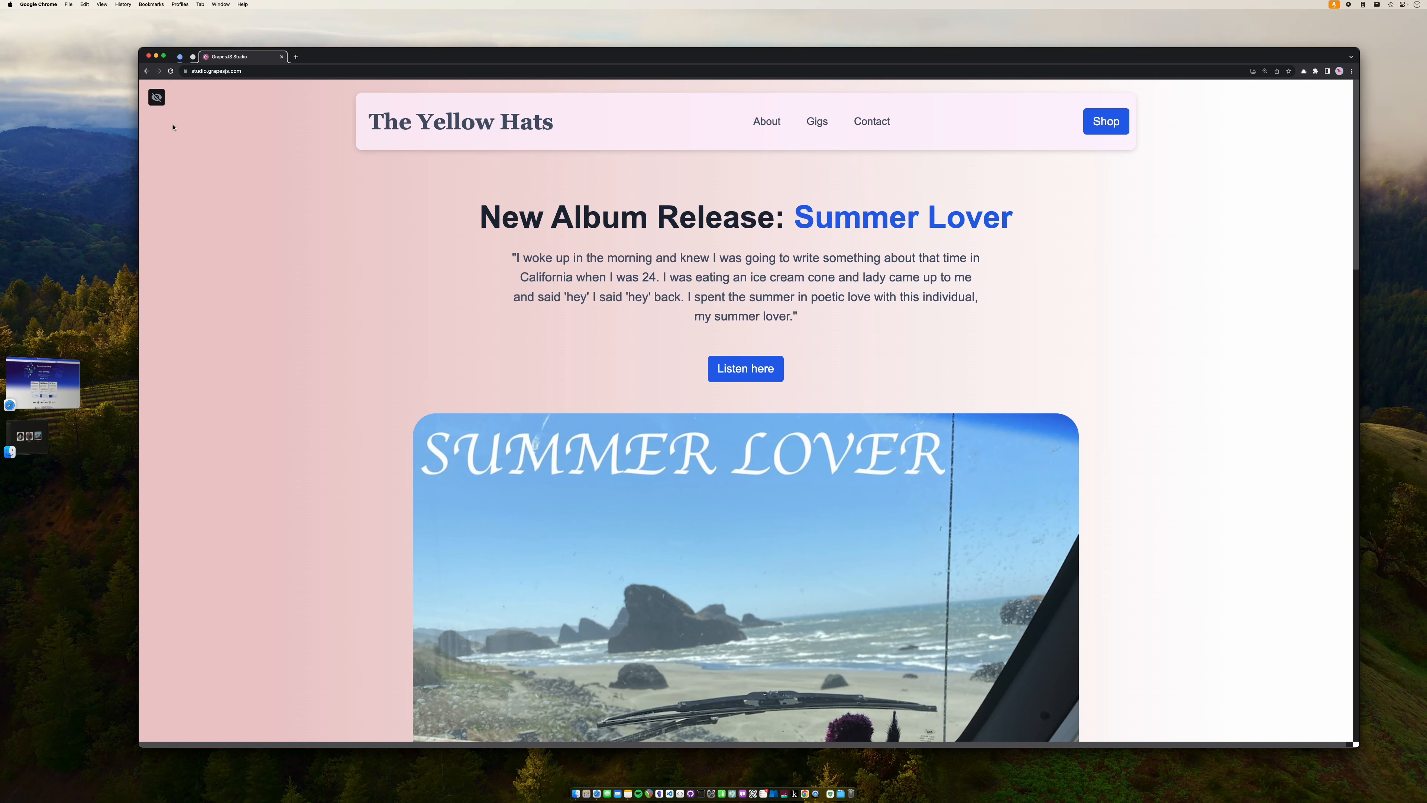
pyautogui.click(157, 98)
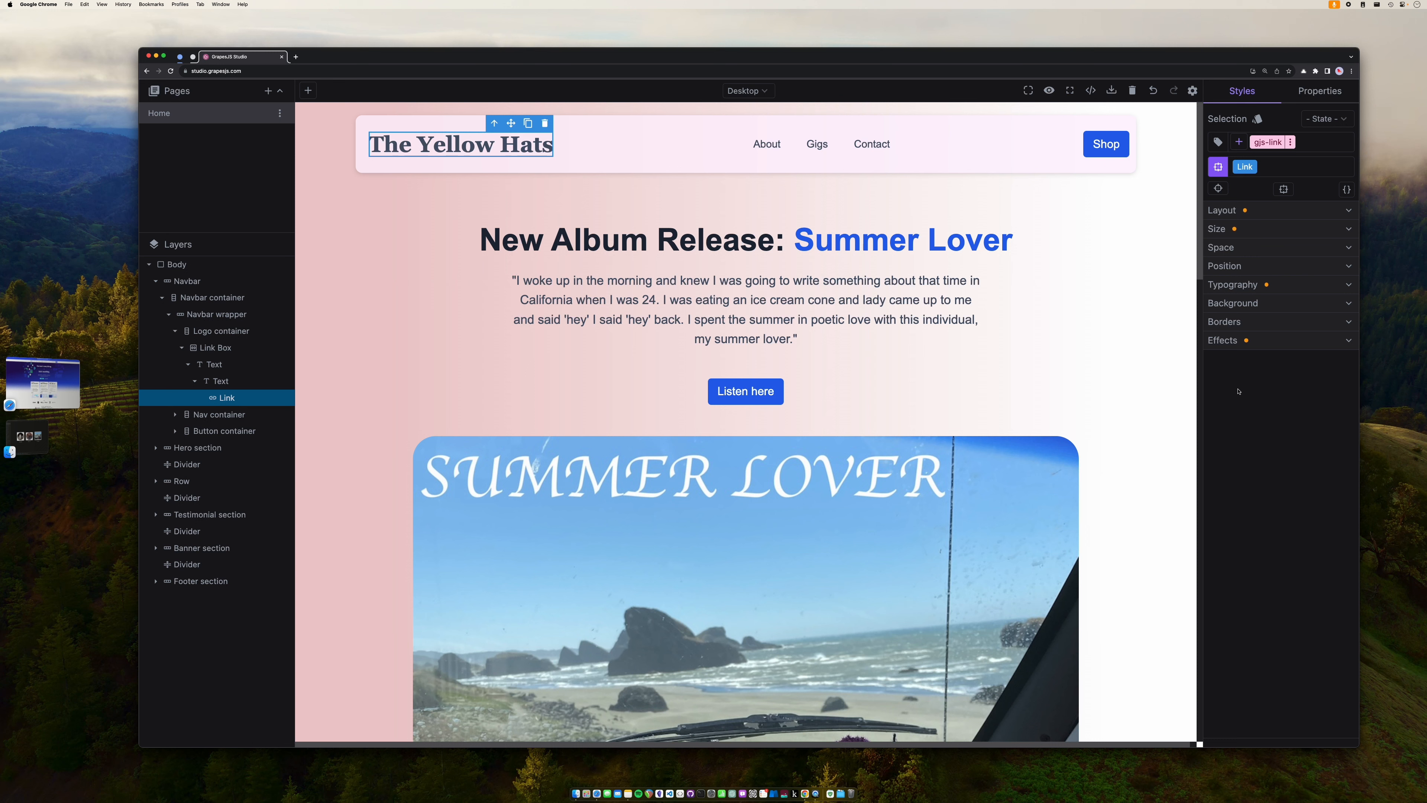
pyautogui.click(764, 97)
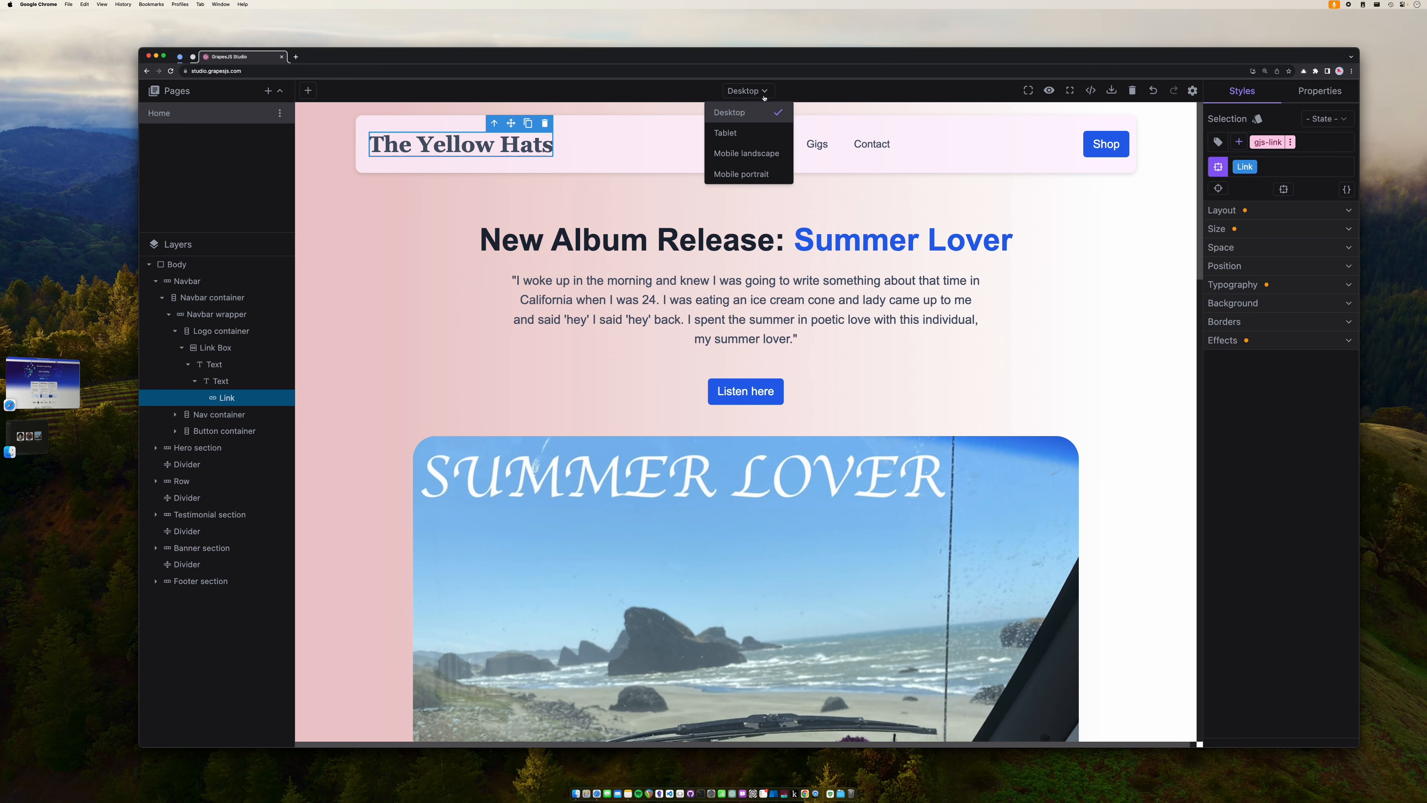
pyautogui.click(755, 133)
pyautogui.click(762, 95)
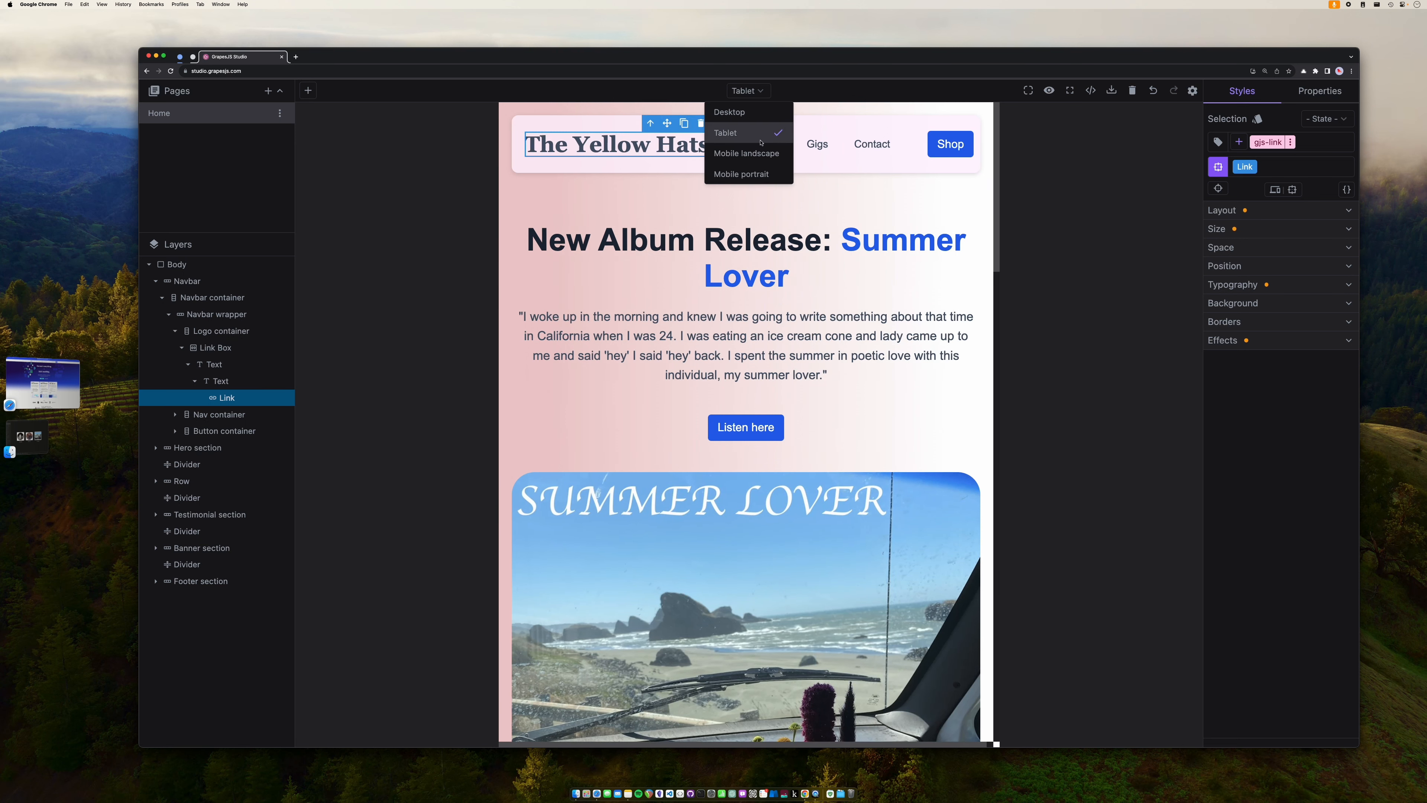
pyautogui.click(746, 153)
pyautogui.click(784, 94)
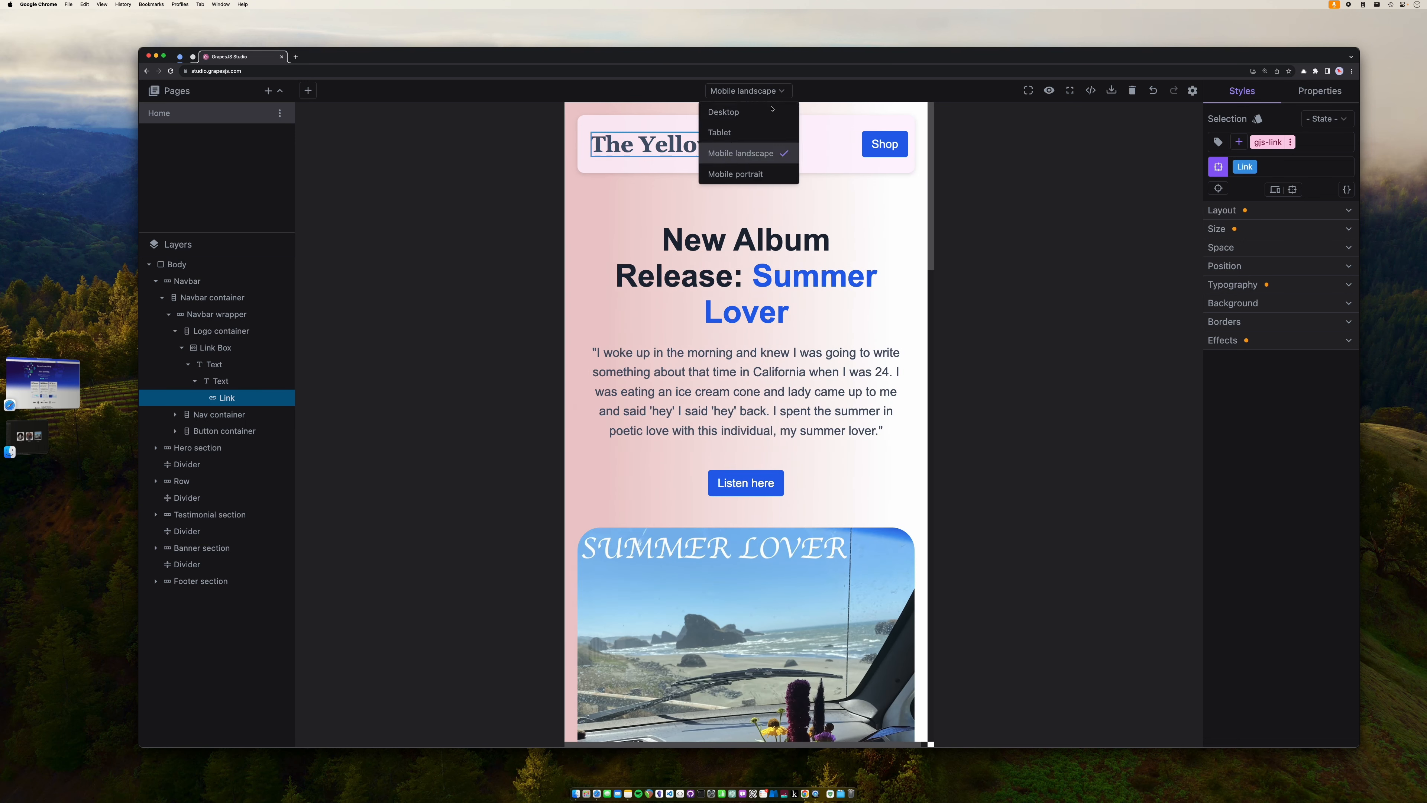
pyautogui.click(763, 172)
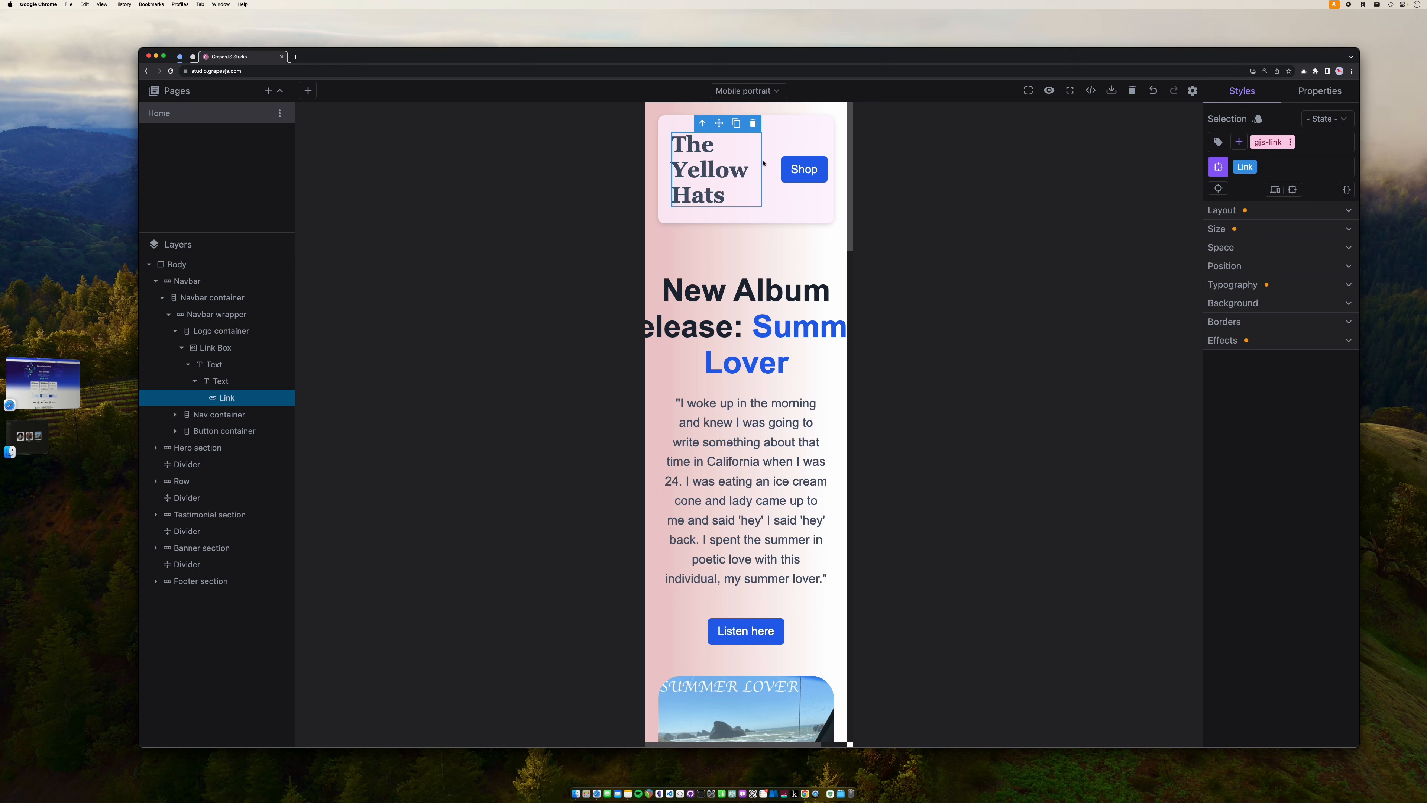
pyautogui.click(767, 93)
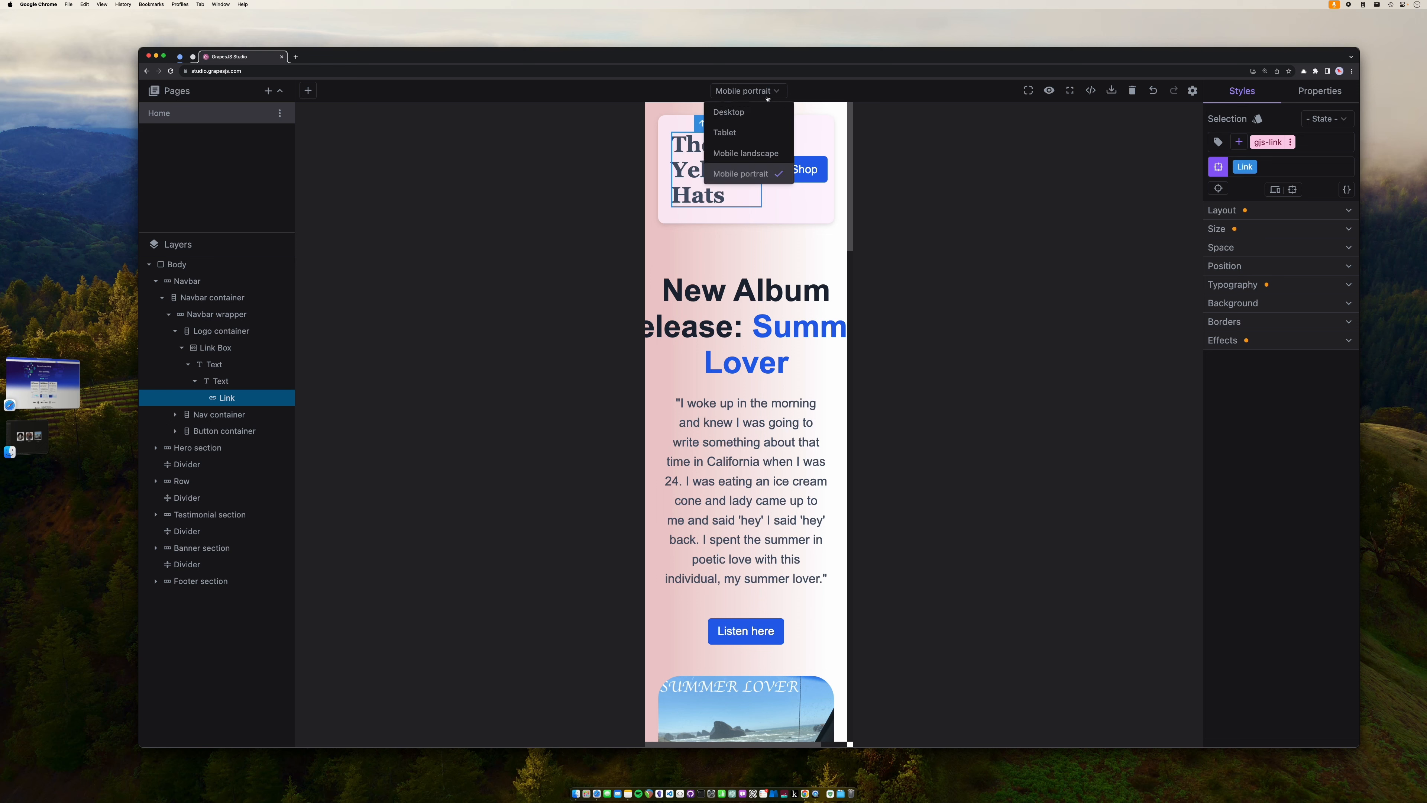
pyautogui.click(763, 160)
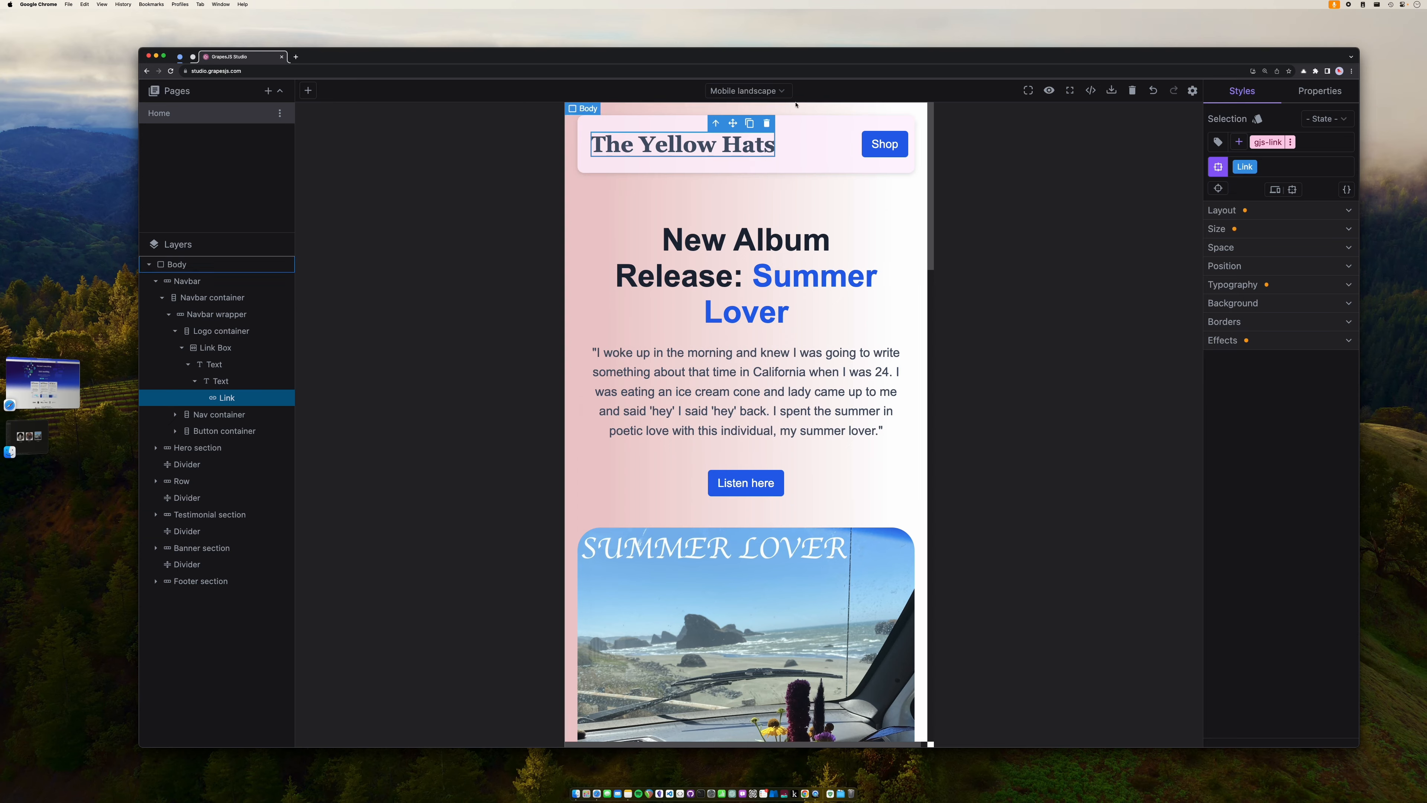
pyautogui.click(747, 91)
pyautogui.click(780, 114)
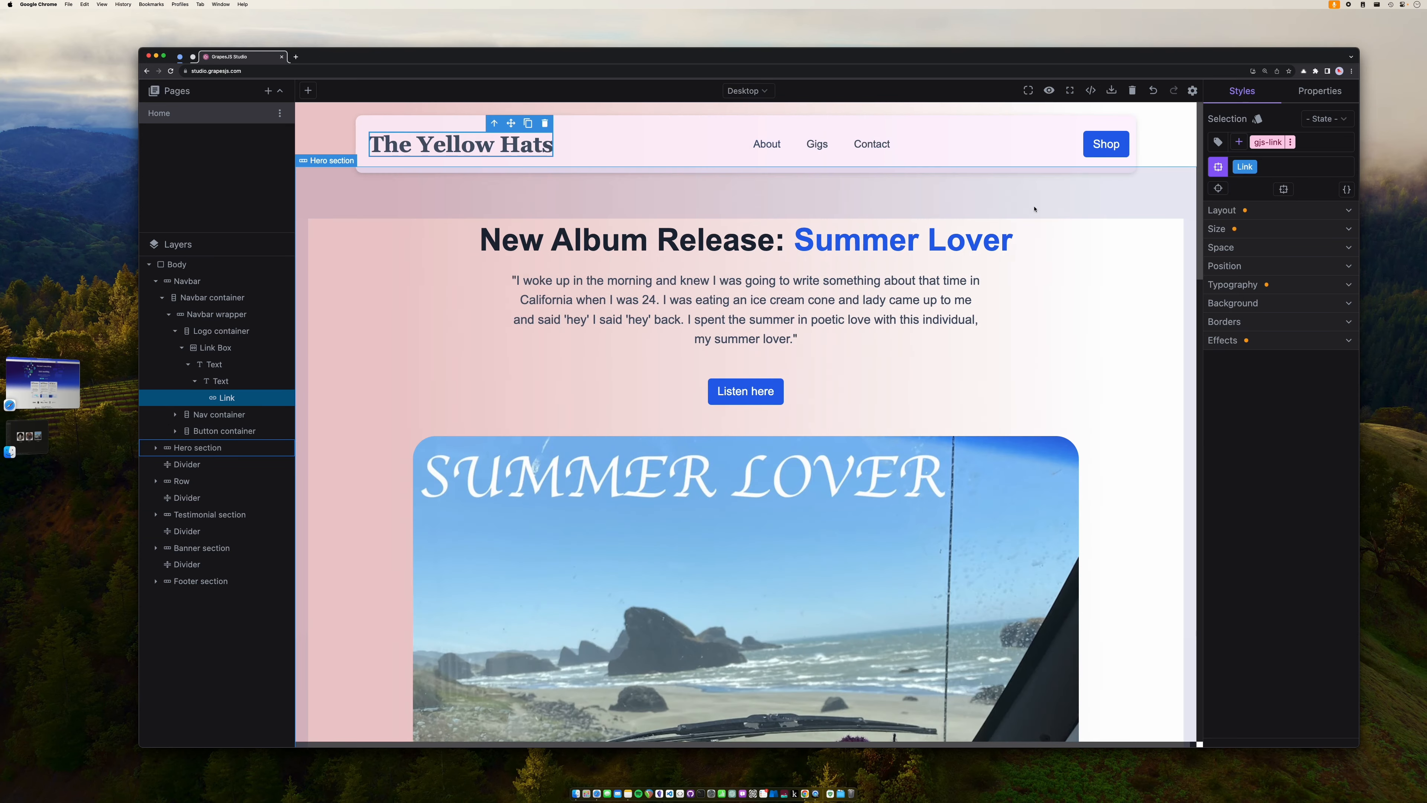
pyautogui.scroll(-20, 775, 338)
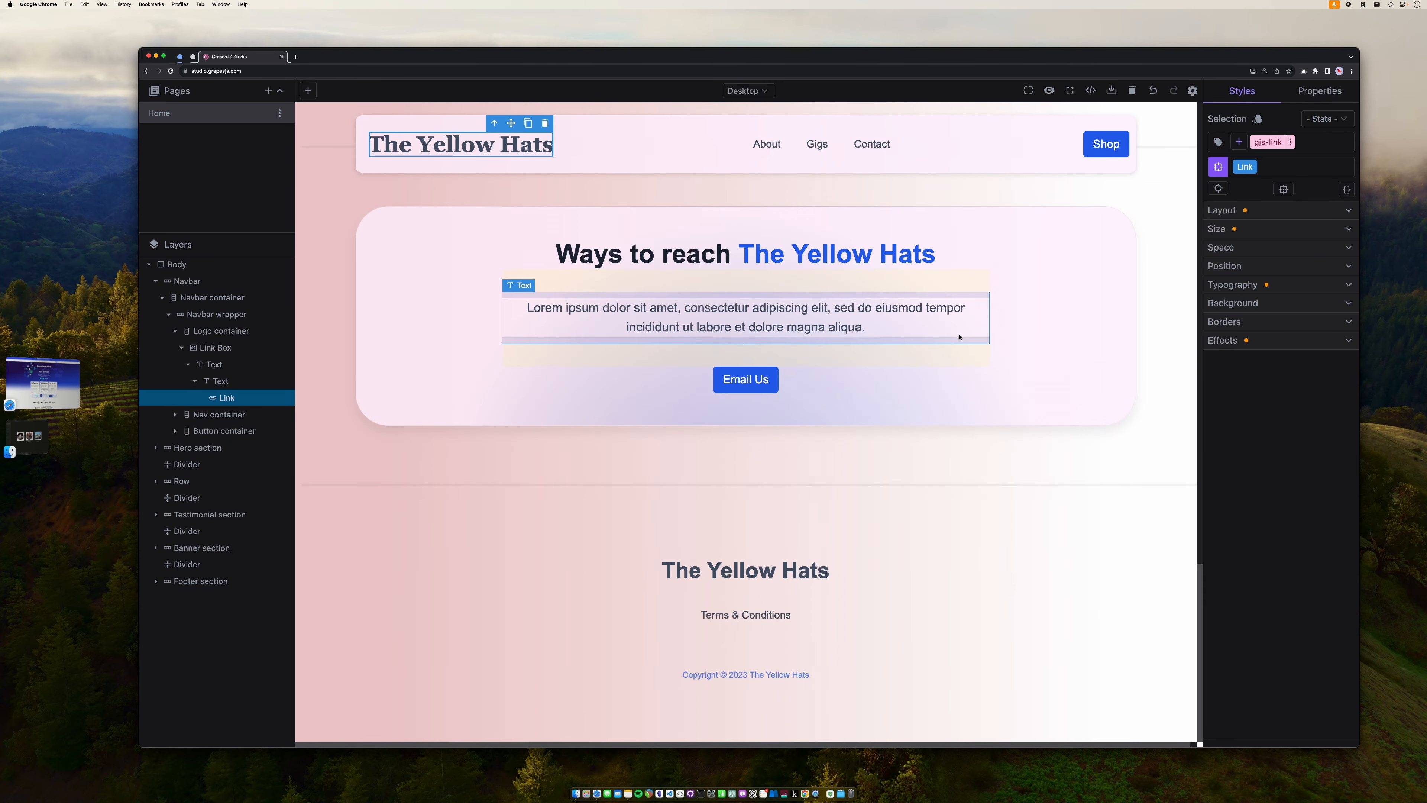
pyautogui.scroll(20, 799, 532)
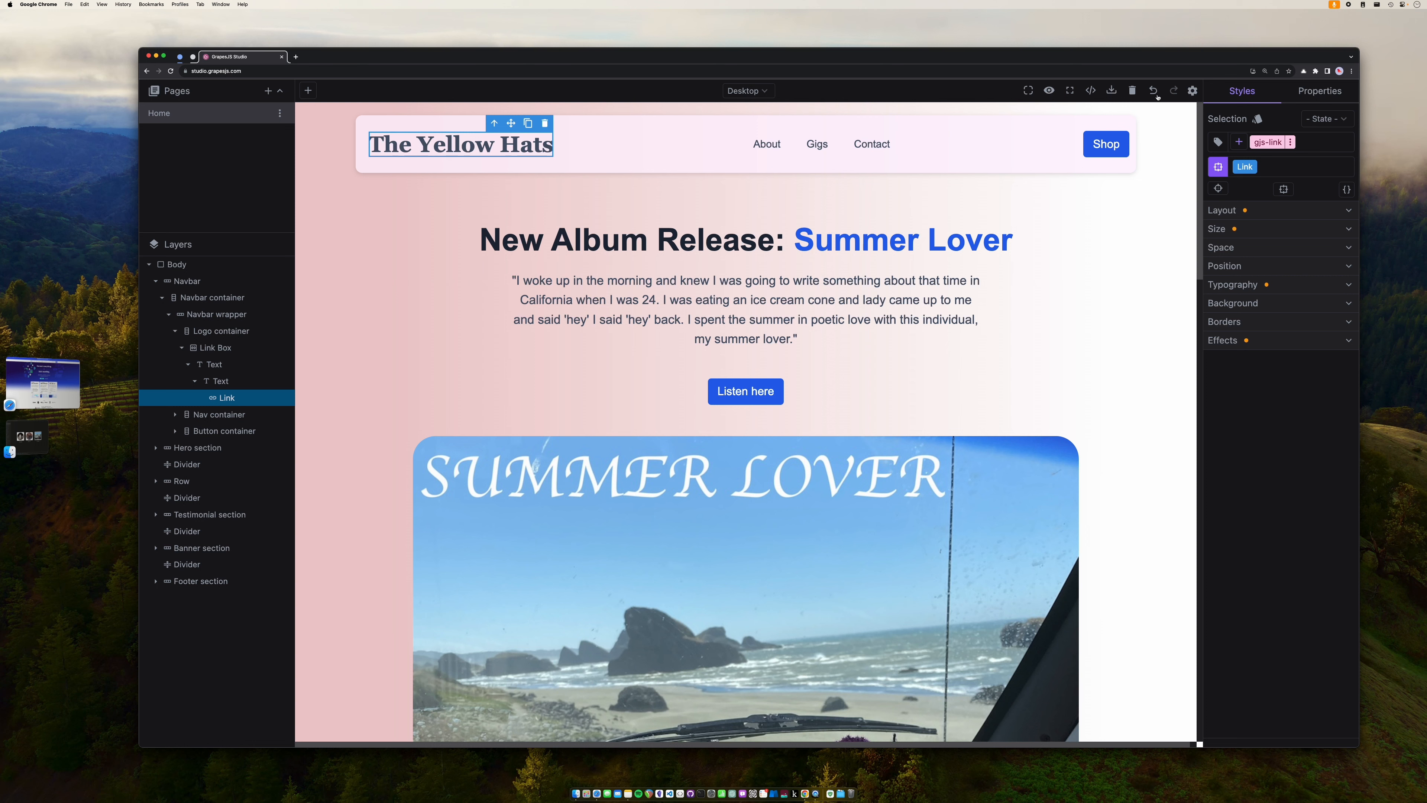
# - Try the editor's light theme in settings, then switch back to dark
pyautogui.click(1192, 92)
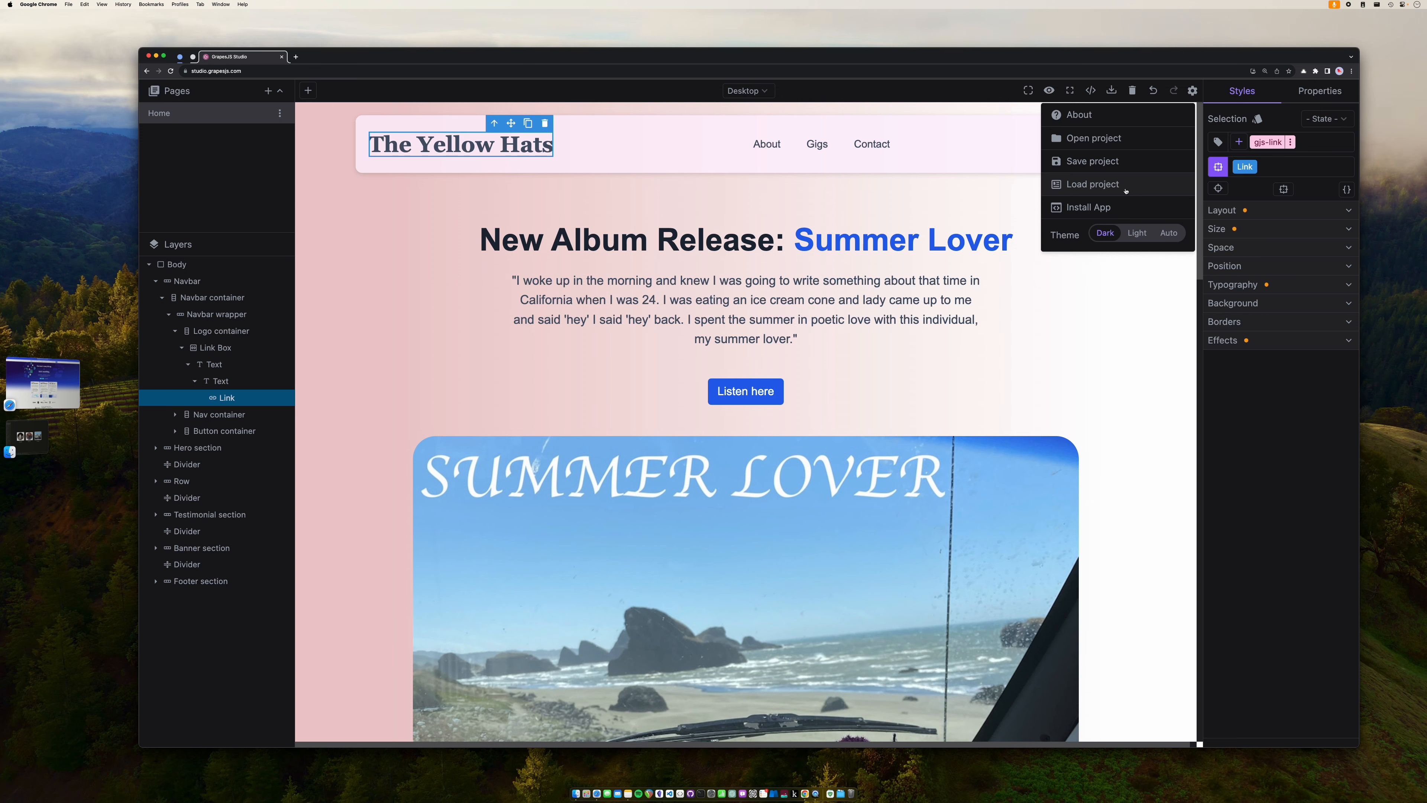
pyautogui.click(1132, 237)
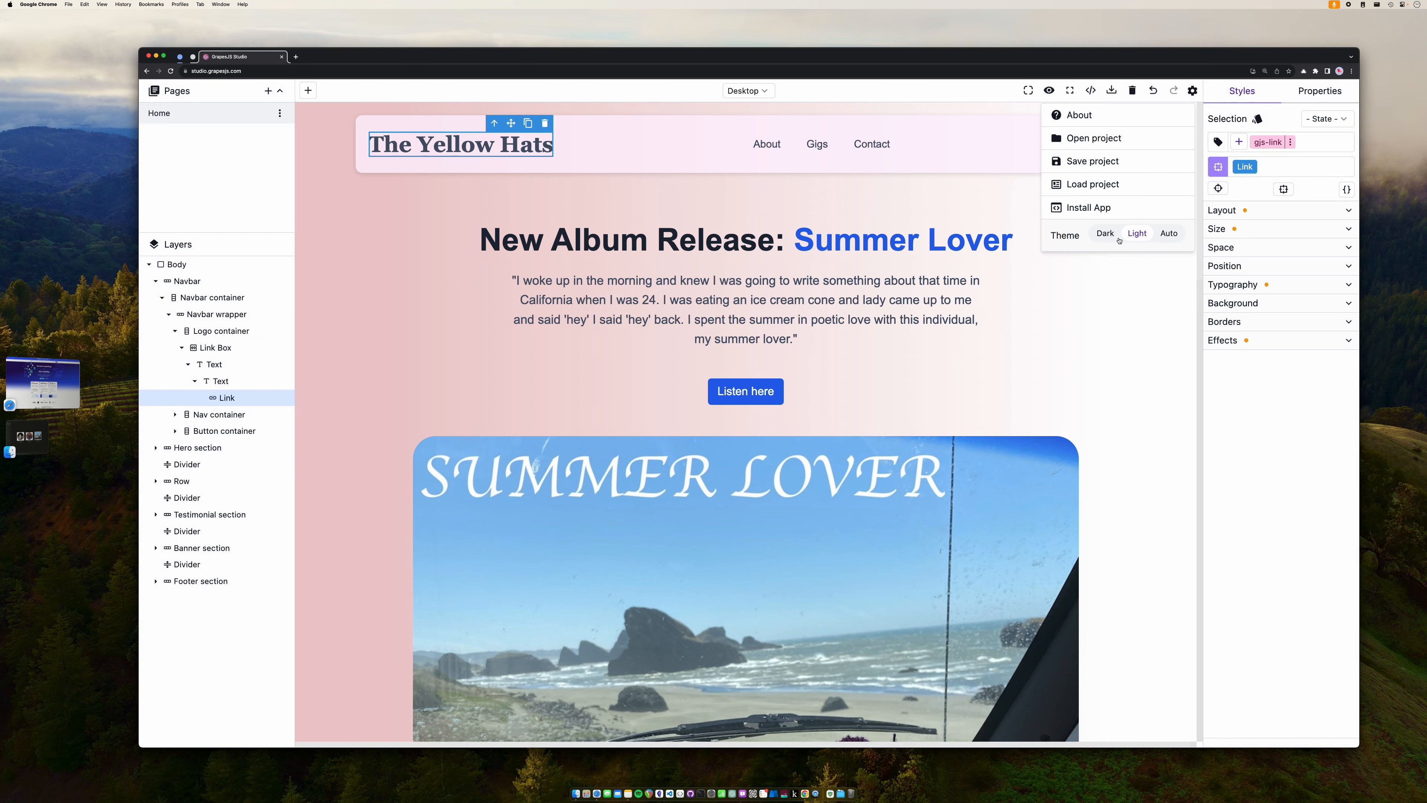
pyautogui.click(1107, 234)
pyautogui.click(1080, 276)
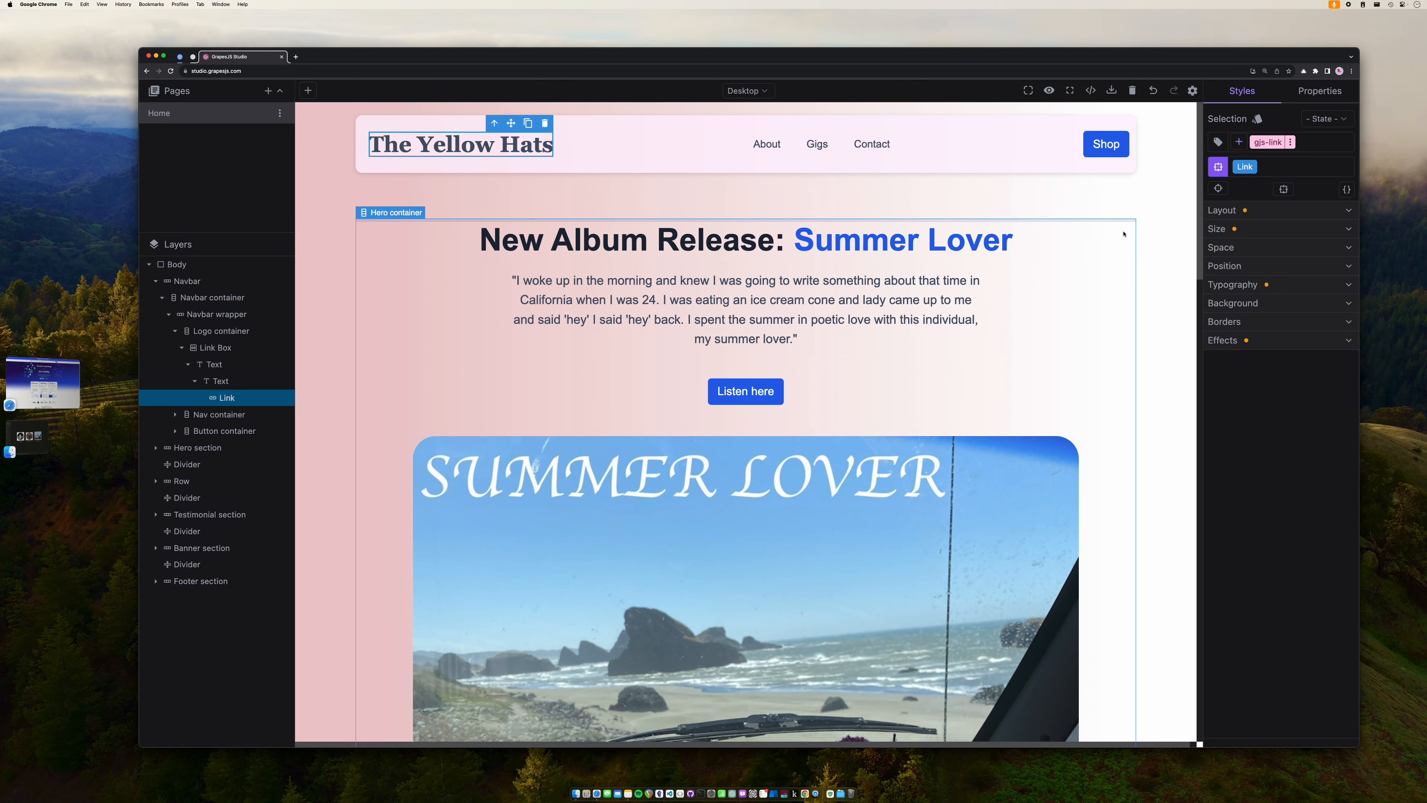
# - Load the Landing Page template as new project 'The Yellow Hats example 2'
pyautogui.click(1192, 91)
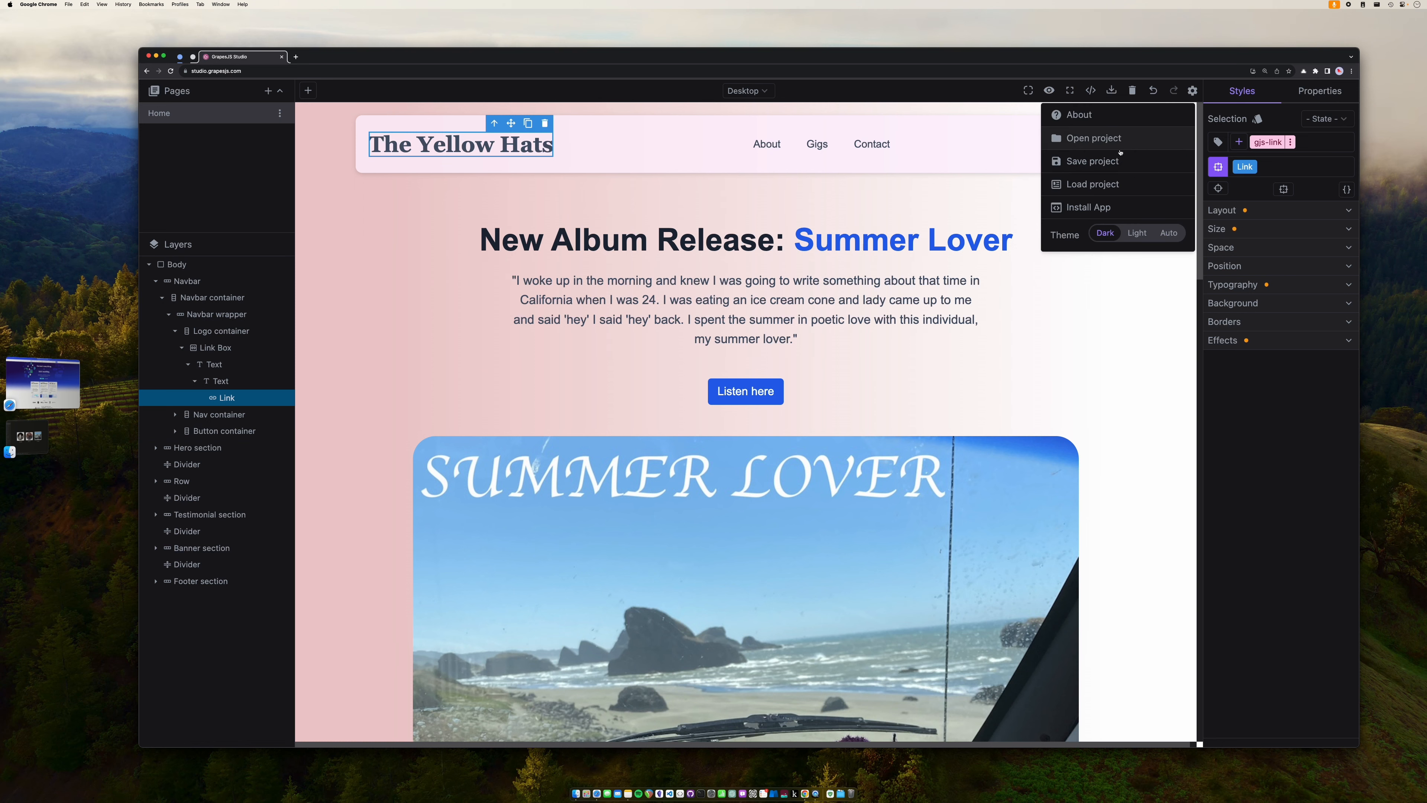
pyautogui.click(1114, 189)
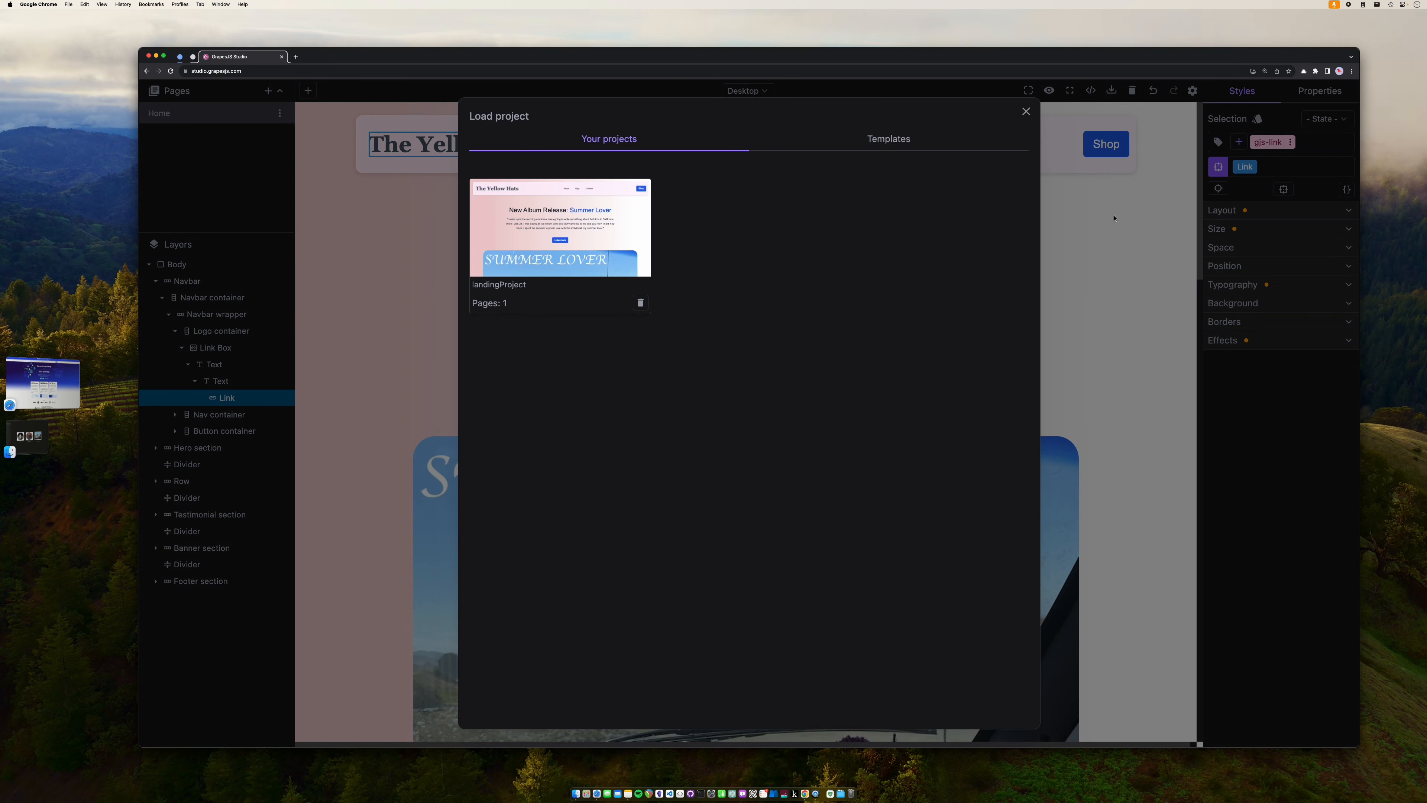
pyautogui.moveTo(566, 313)
pyautogui.moveTo(522, 211)
pyautogui.click(875, 147)
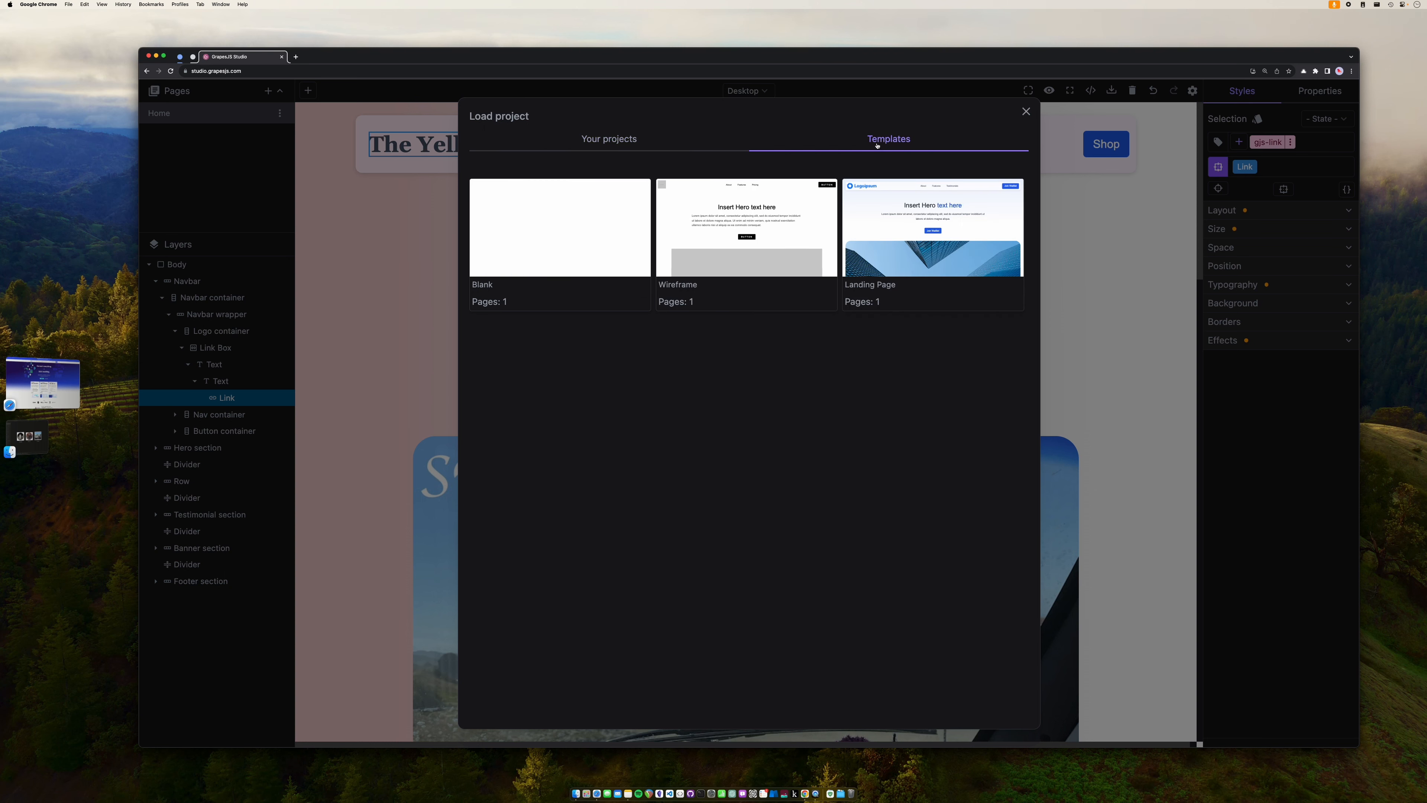
pyautogui.moveTo(933, 272)
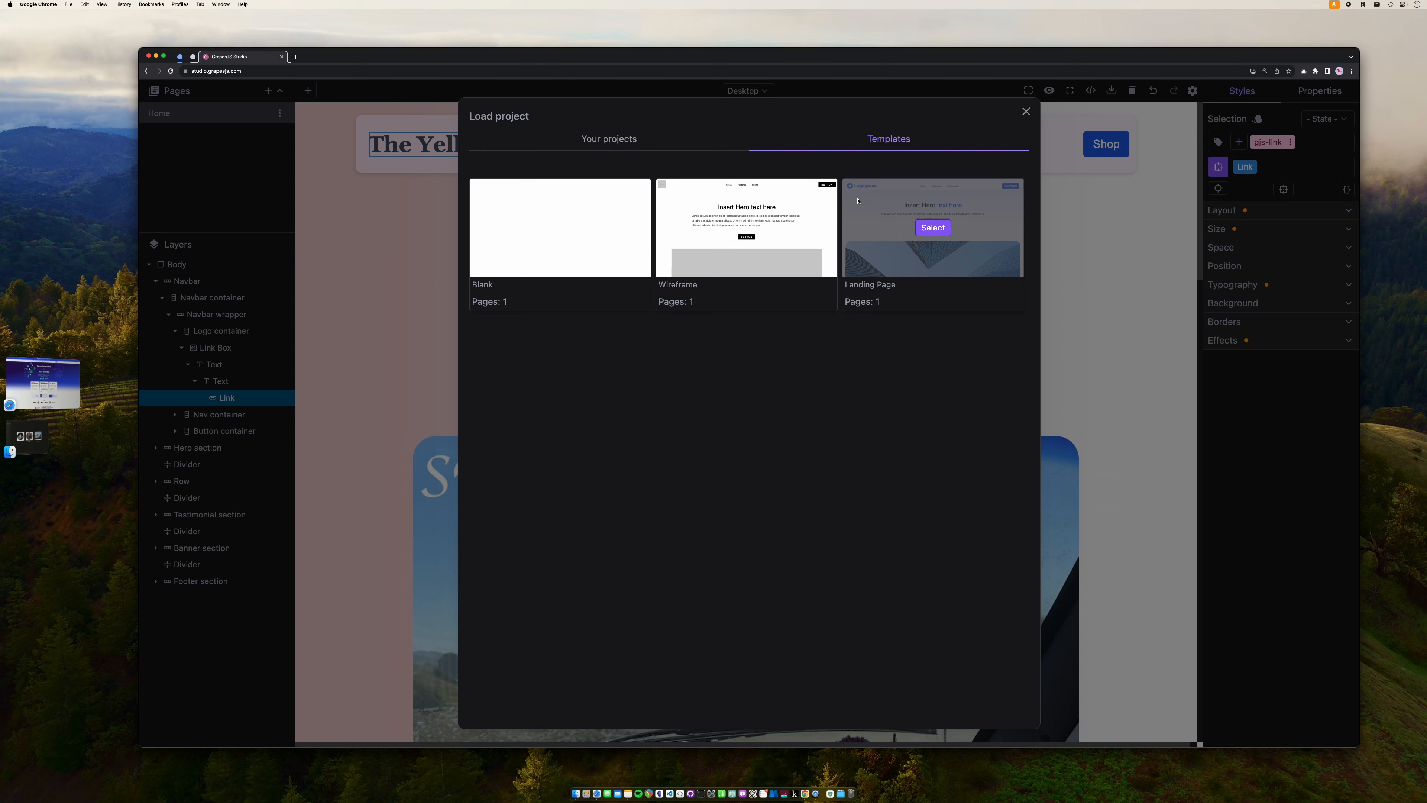
pyautogui.click(933, 229)
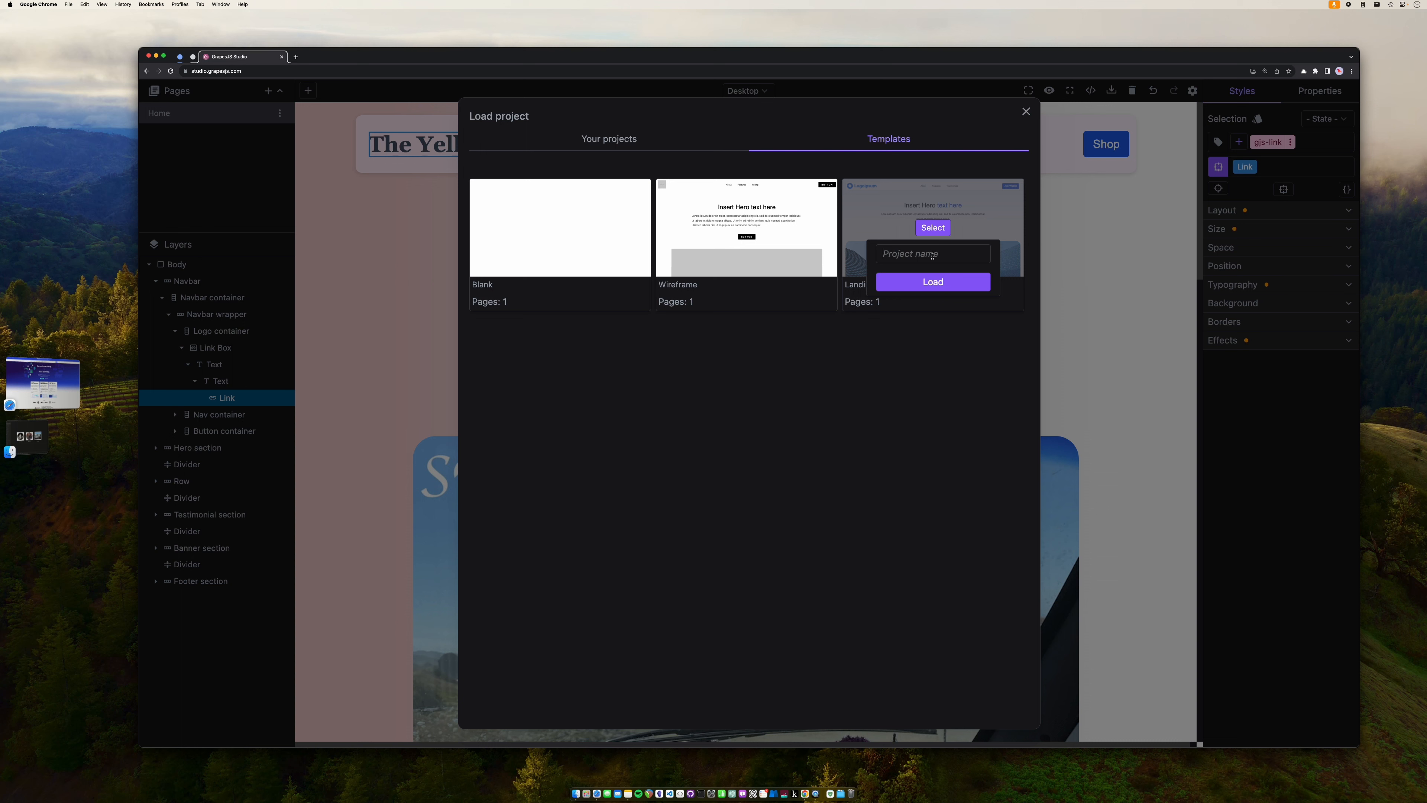
pyautogui.write('The ')
pyautogui.write('Yellow Hats ')
pyautogui.write('example')
pyautogui.write(' 2')
pyautogui.click(937, 286)
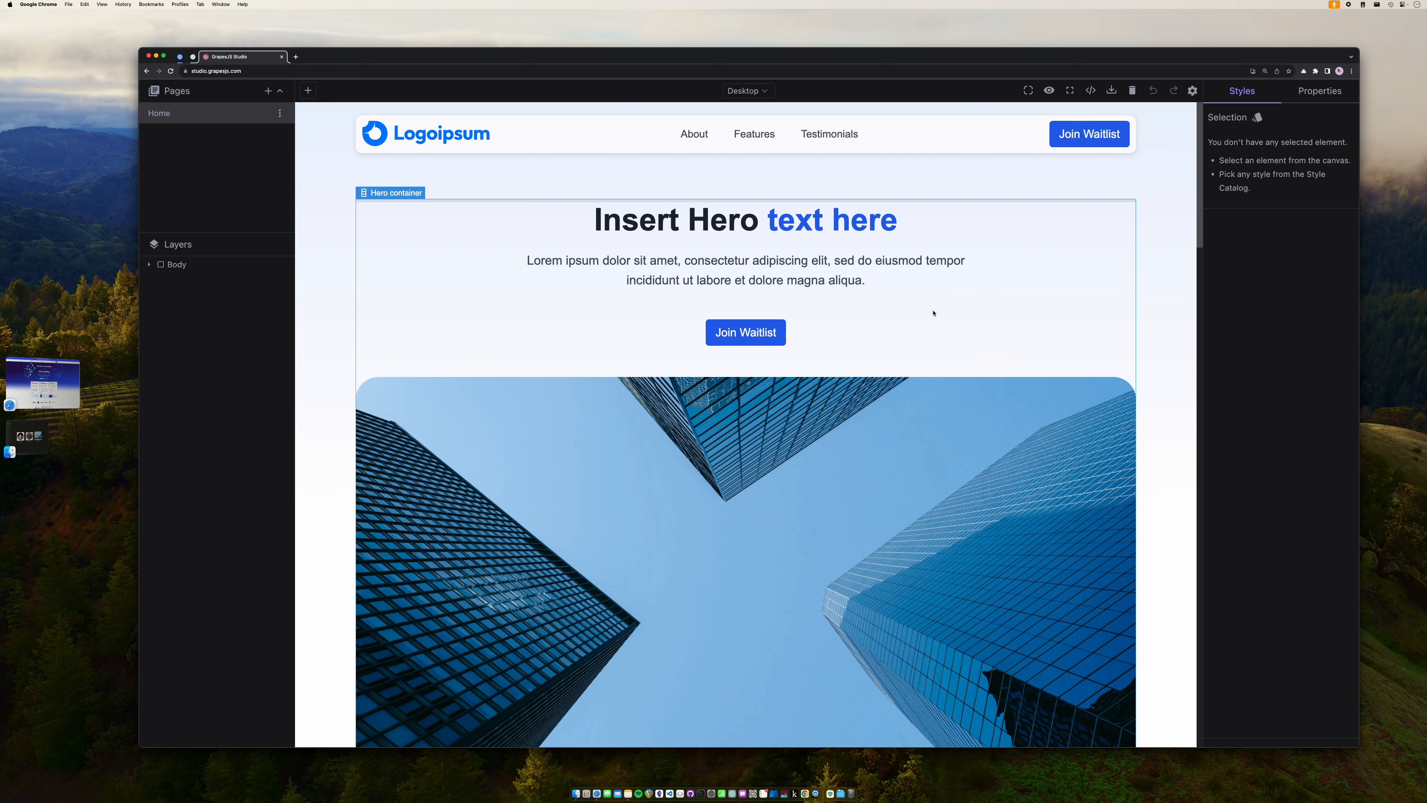
# - Delete the Logoipsum logo icon from the header and show the Blocks library
pyautogui.click(447, 137)
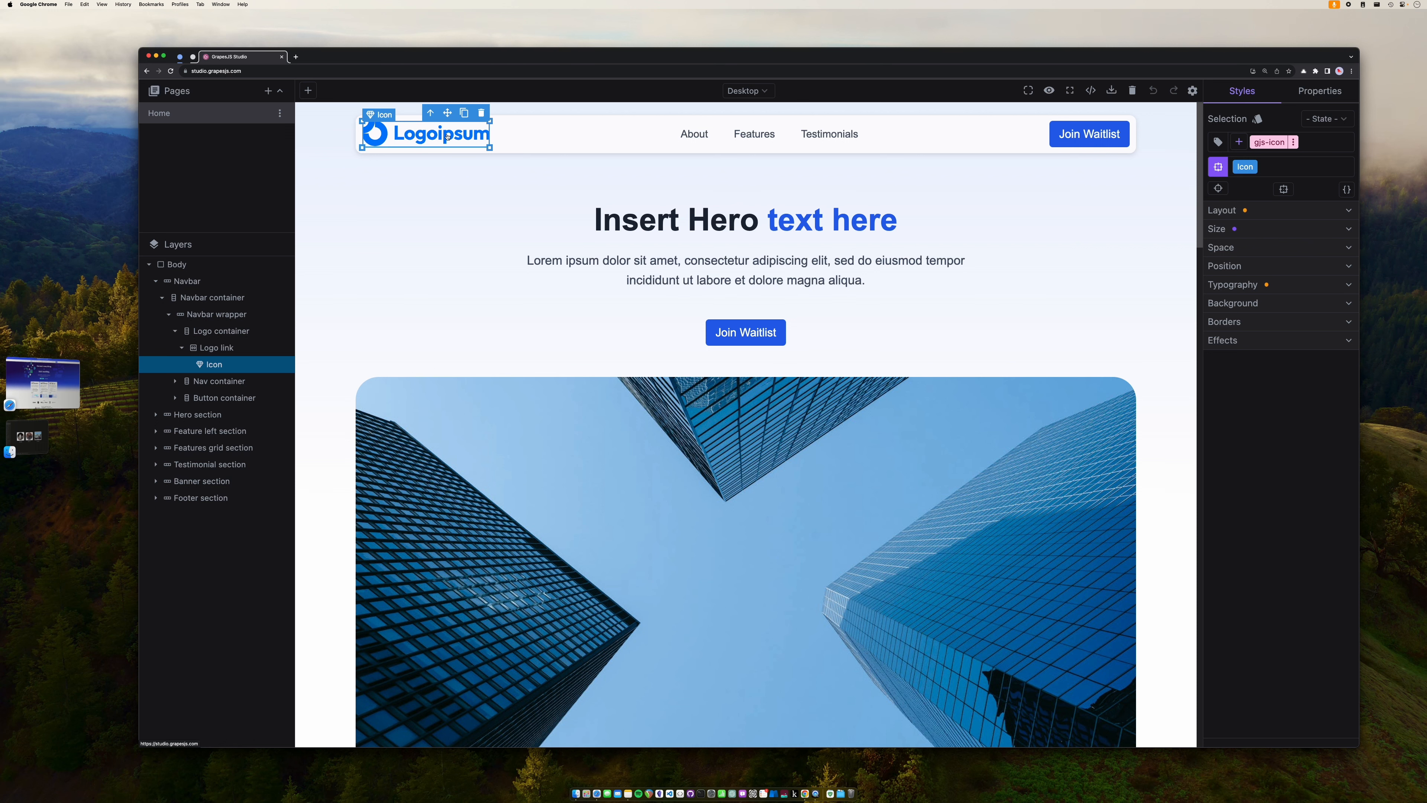
pyautogui.press('BackSpace')
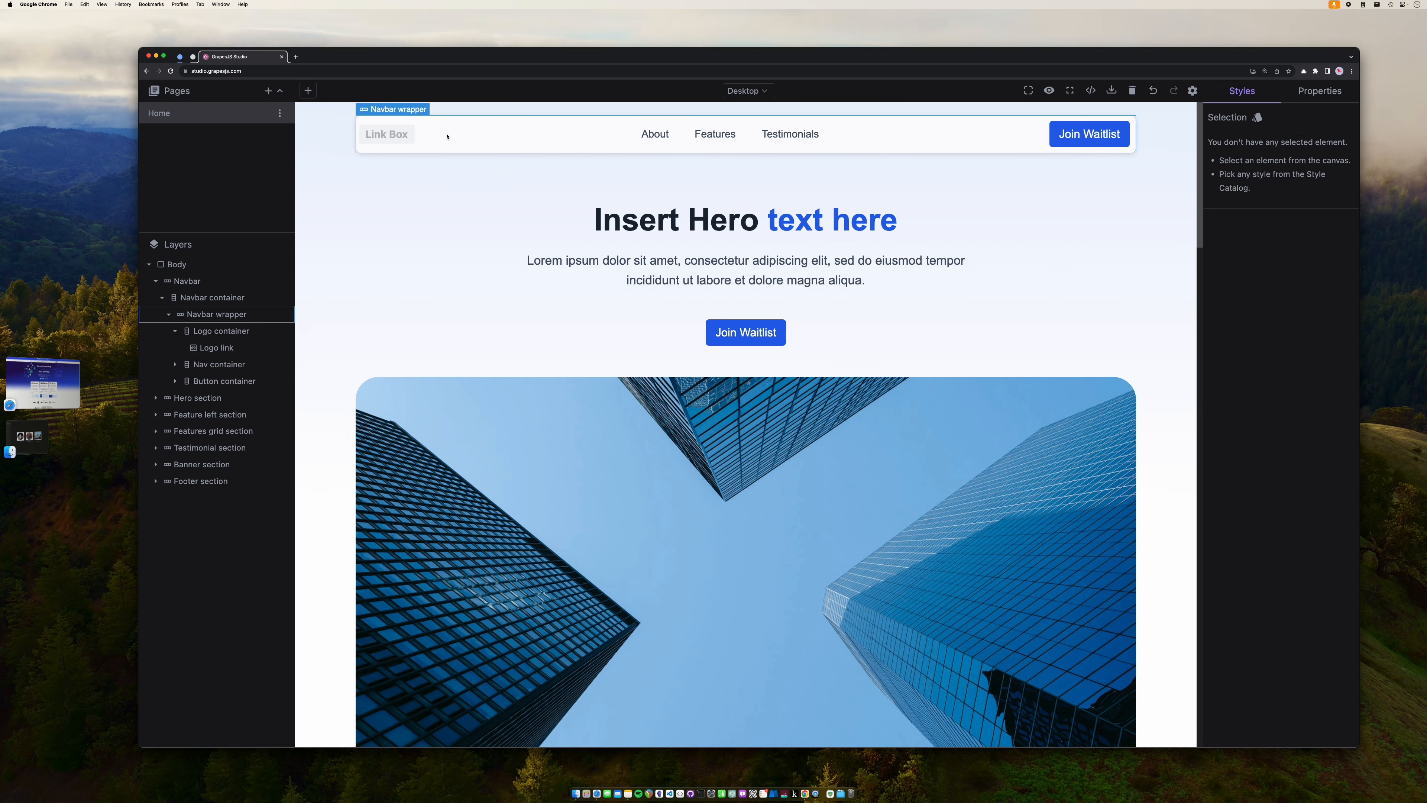
pyautogui.click(309, 91)
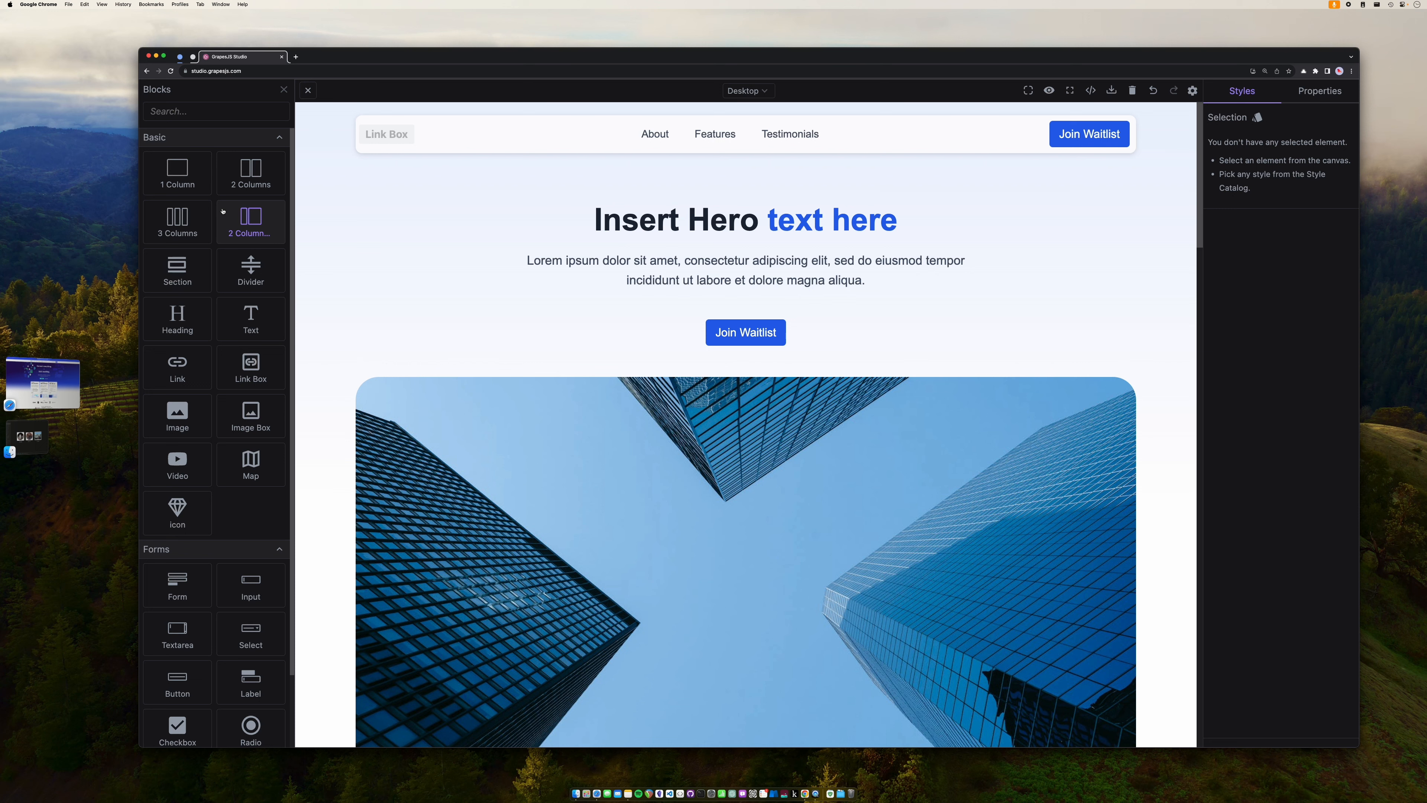
# - Drop a Text block into the header's empty logo link box reading 'The Yellow Hats'
pyautogui.click(391, 136)
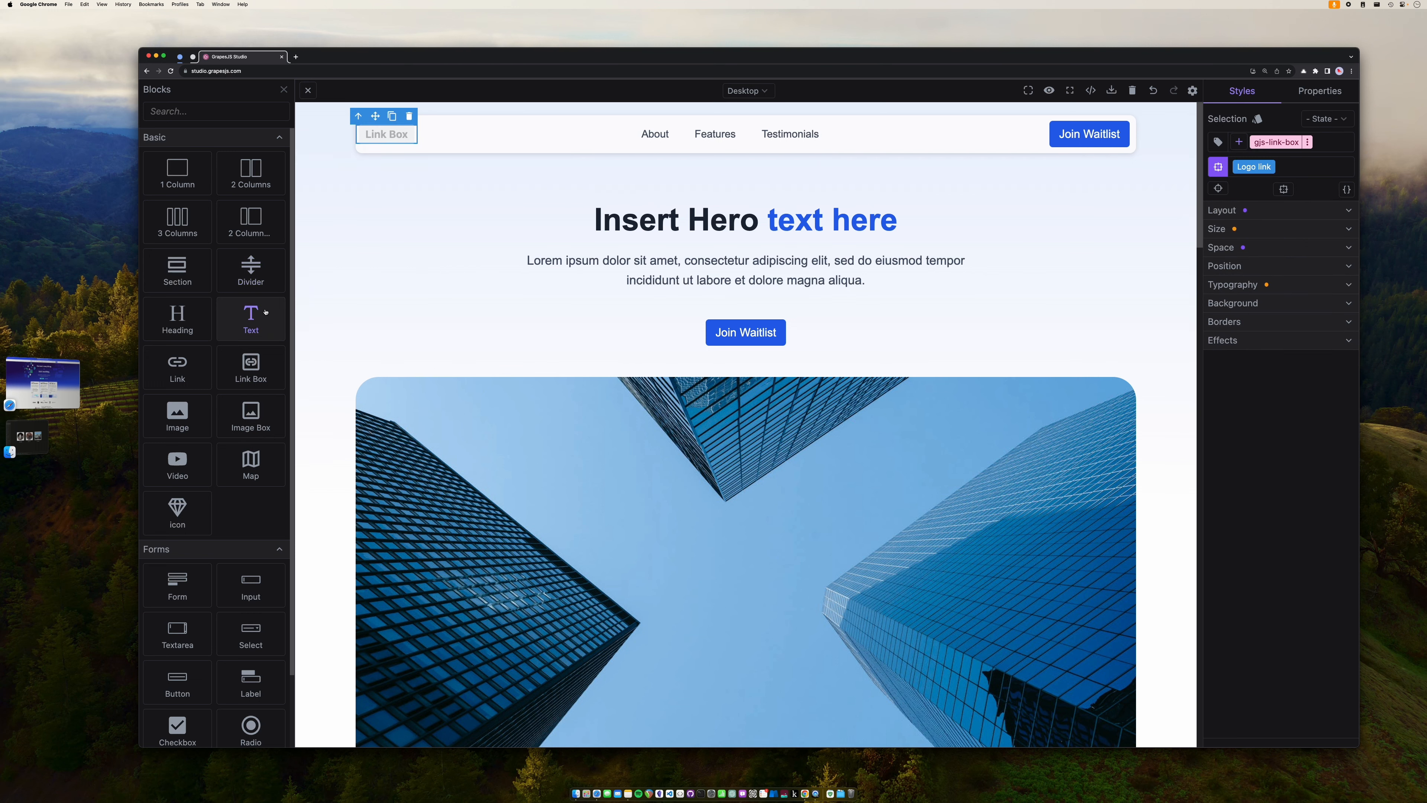
pyautogui.moveTo(255, 322); pyautogui.dragTo(386, 137)
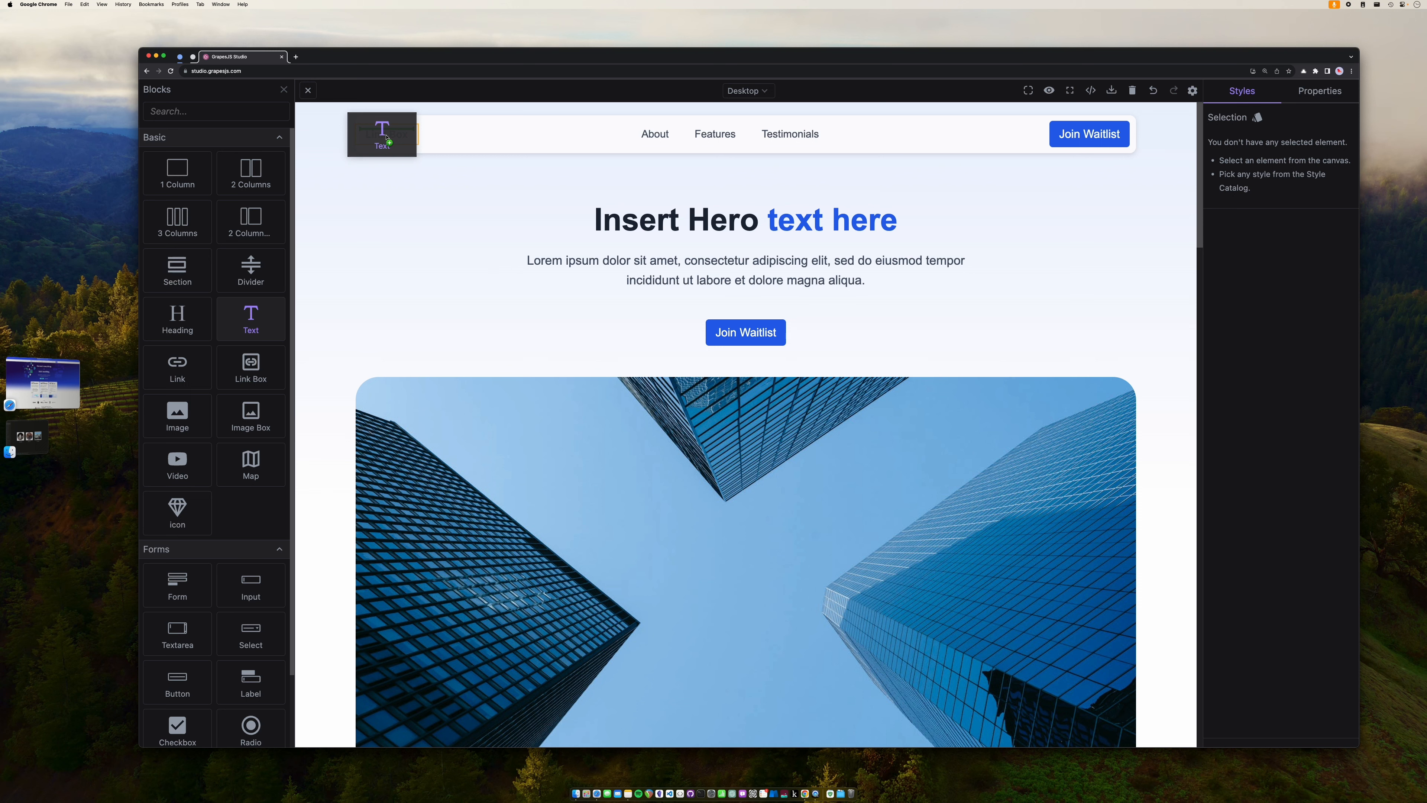
pyautogui.moveTo(387, 137); pyautogui.dragTo(404, 131)
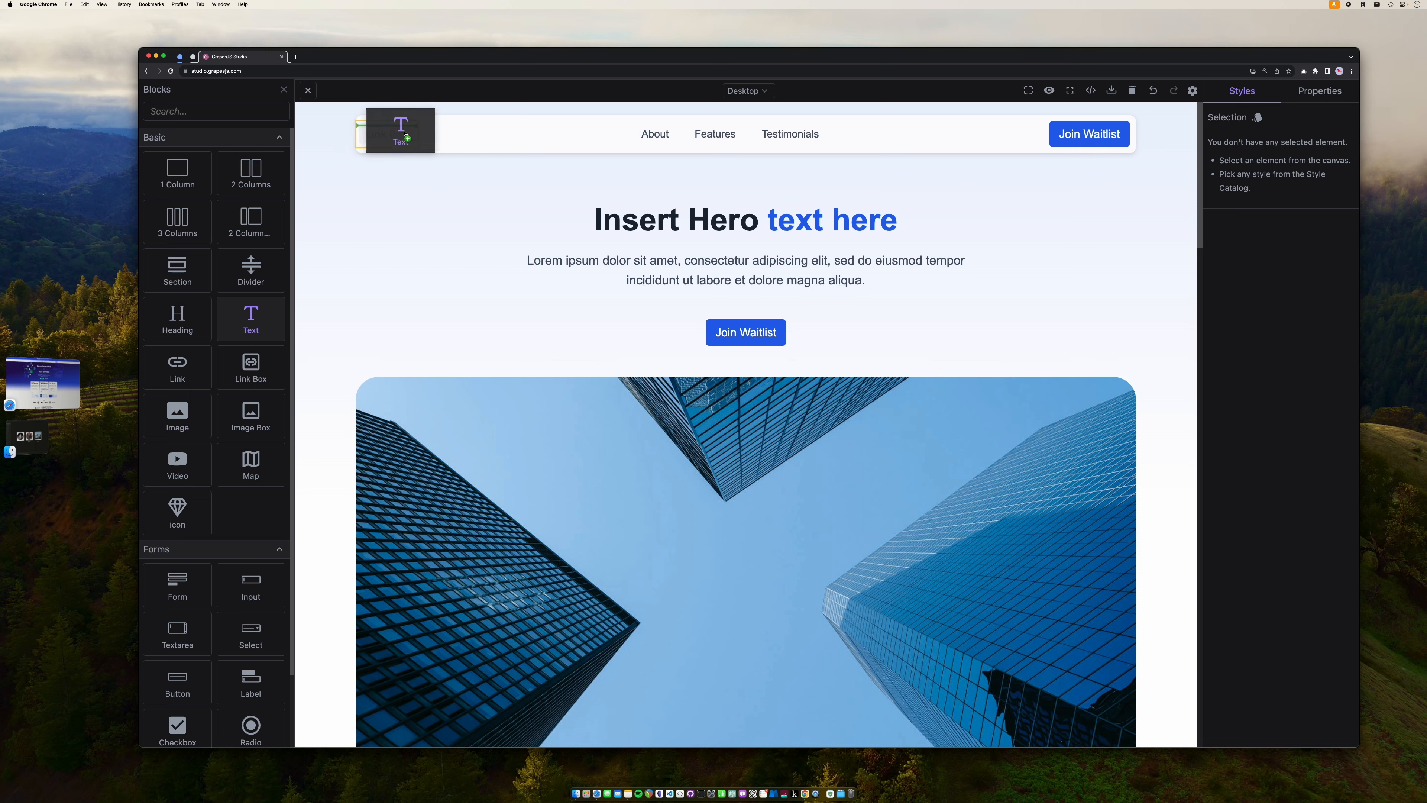
pyautogui.moveTo(404, 131); pyautogui.dragTo(391, 136)
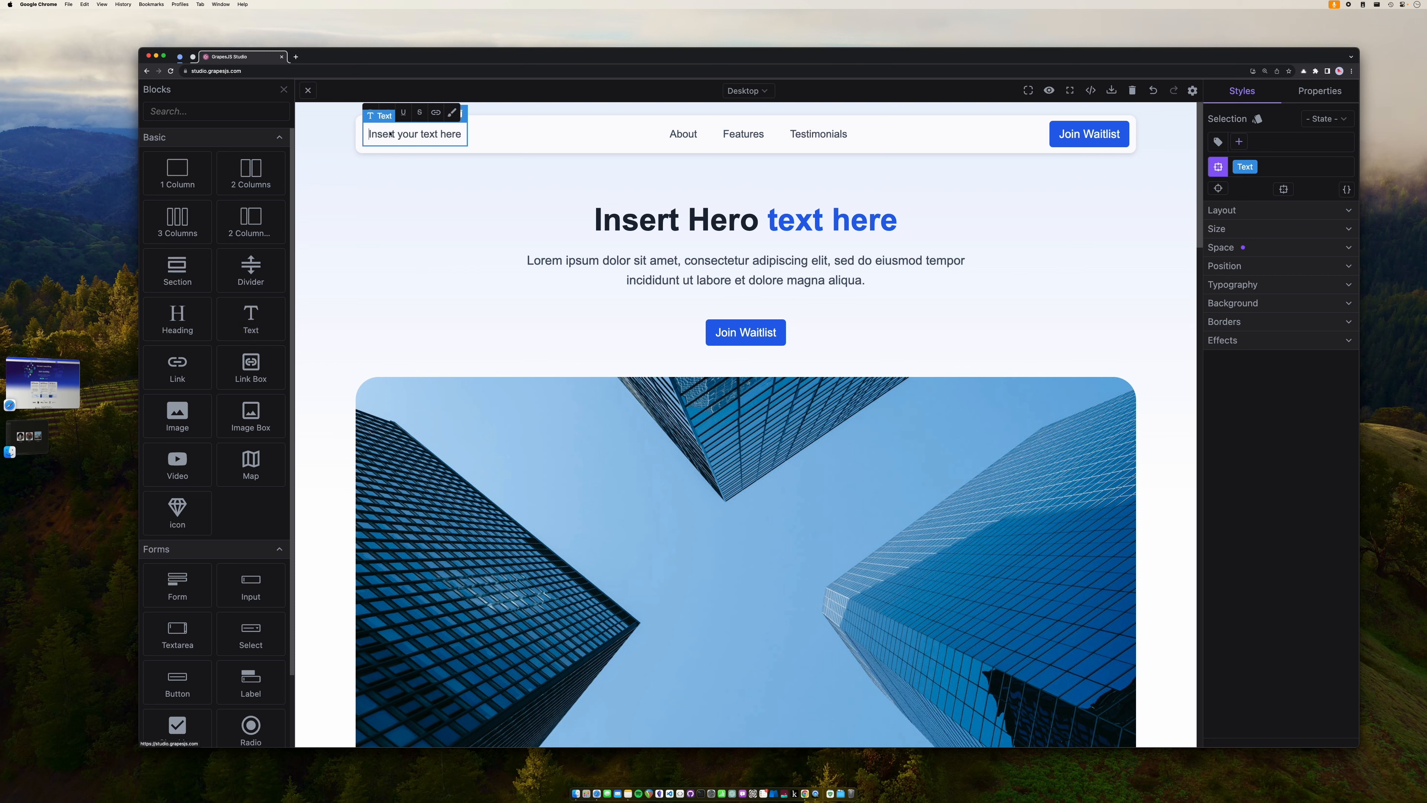
pyautogui.write('The Ywll')
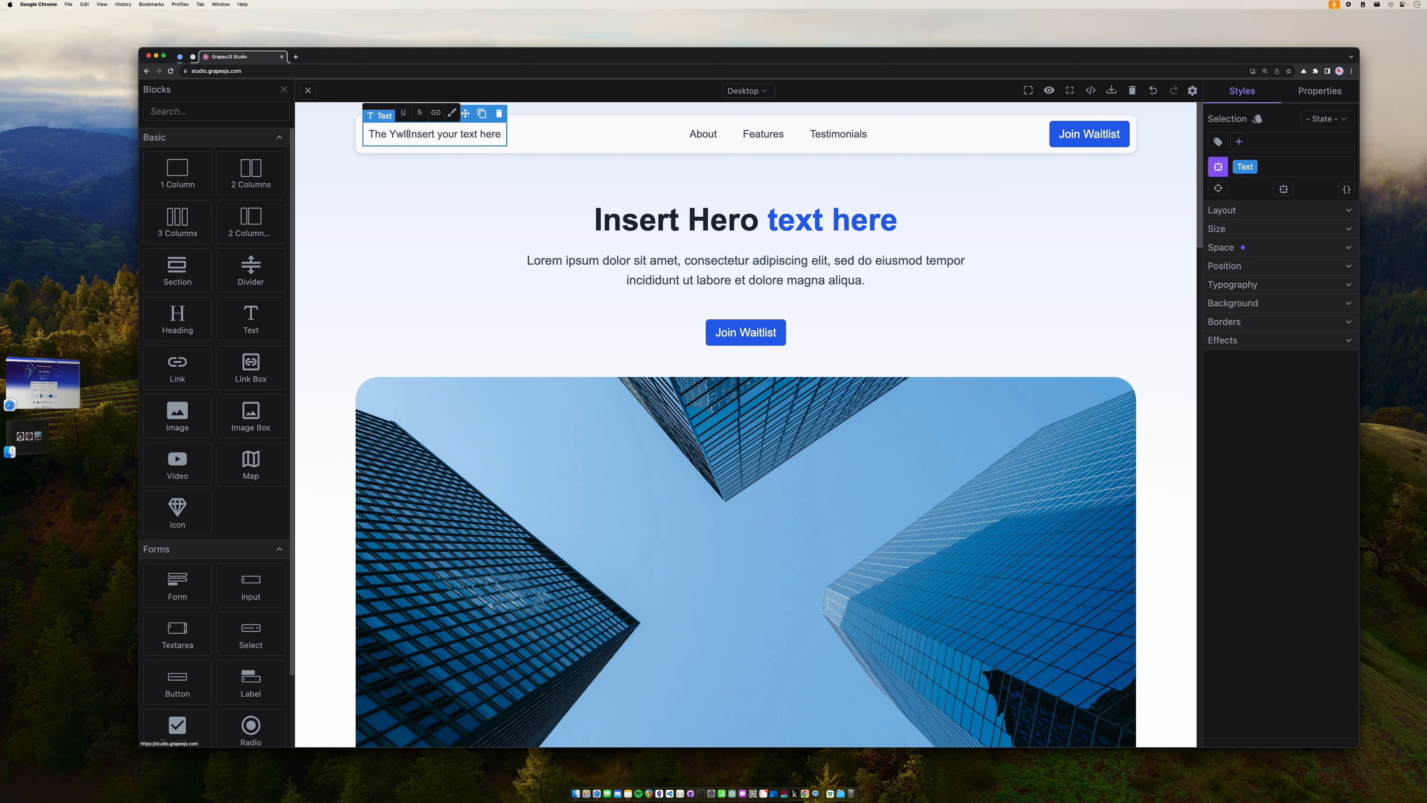
pyautogui.write('ow Hats')
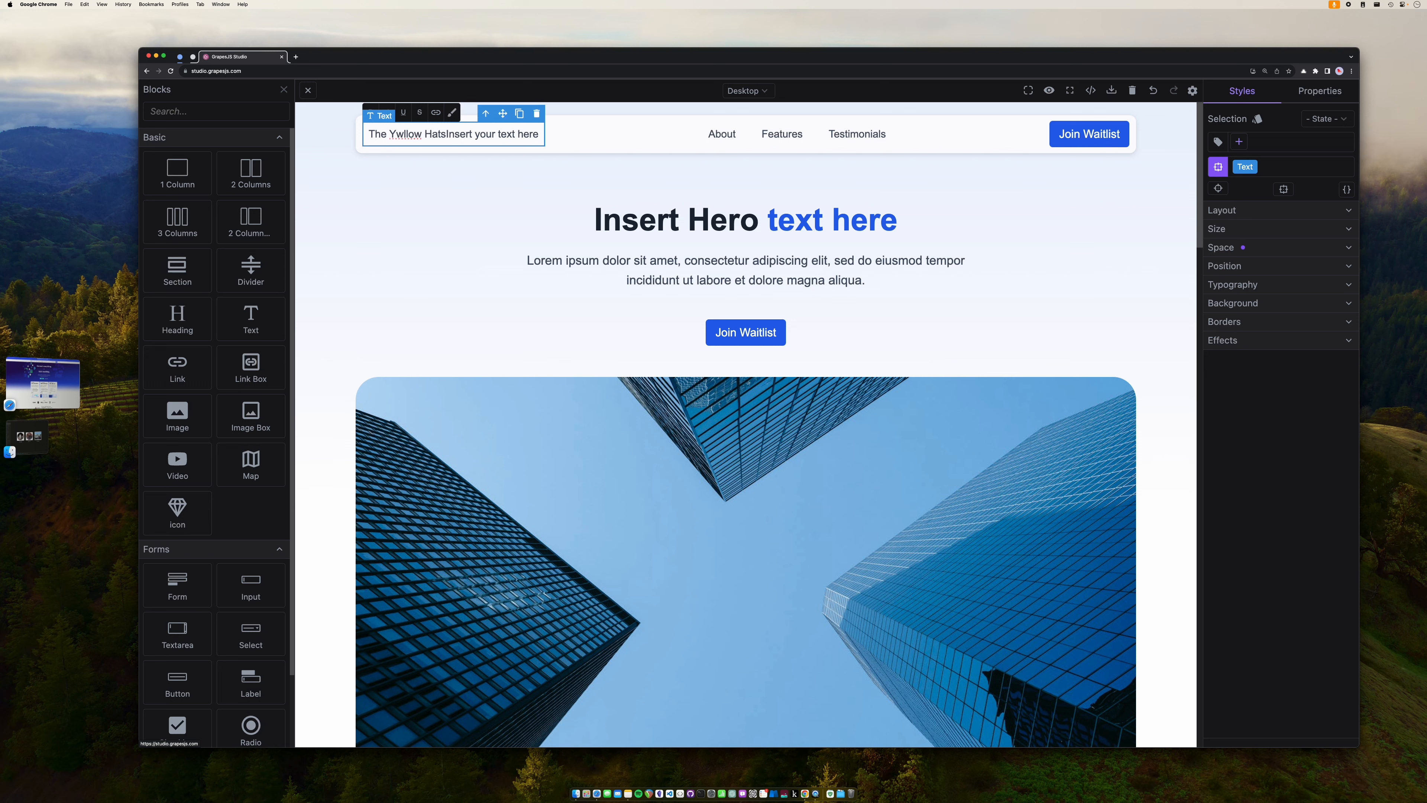
pyautogui.press('BackSpace')
pyautogui.write('e')
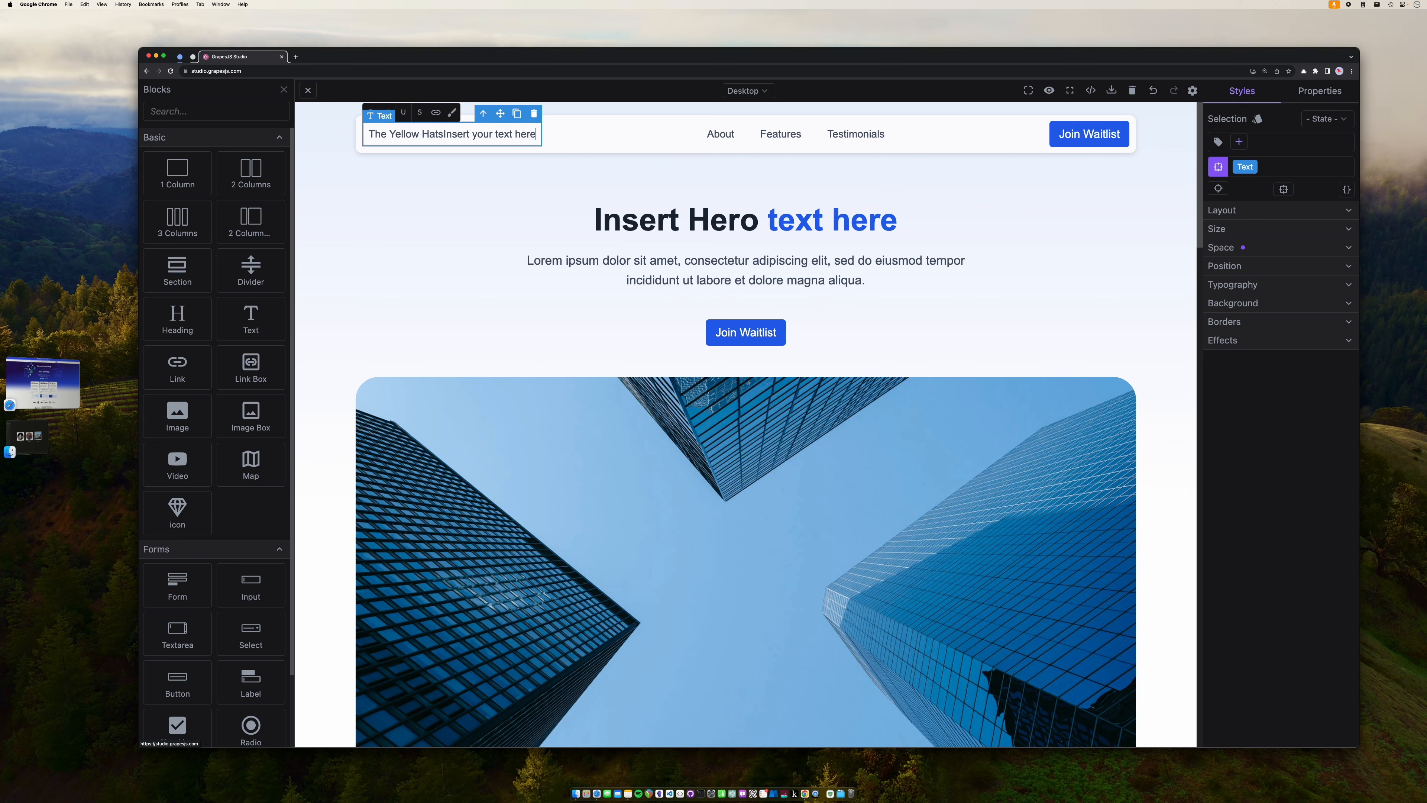
pyautogui.press('BackSpace')
pyautogui.press('BackSpace')
pyautogui.press('BackSpace')
pyautogui.press('BackSpace')
pyautogui.press('BackSpace')
pyautogui.press('BackSpace')
pyautogui.press('BackSpace')
pyautogui.press('BackSpace')
pyautogui.press('BackSpace')
pyautogui.press('BackSpace')
pyautogui.press('BackSpace')
pyautogui.press('BackSpace')
pyautogui.press('BackSpace')
pyautogui.press('BackSpace')
pyautogui.press('BackSpace')
pyautogui.press('BackSpace')
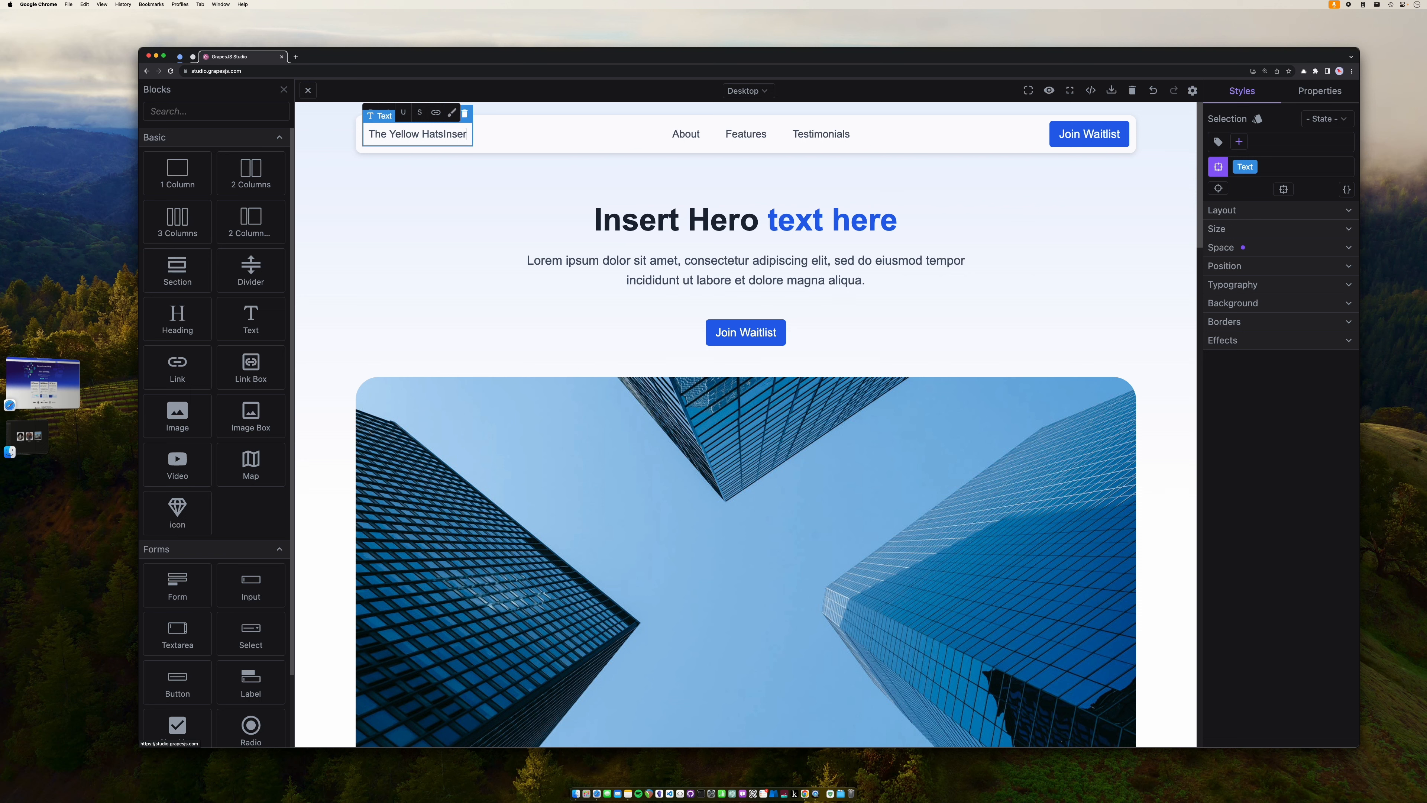
pyautogui.press('BackSpace')
pyautogui.press('BackSpace')
pyautogui.press('BackSpace')
pyautogui.press('BackSpace')
pyautogui.press('BackSpace')
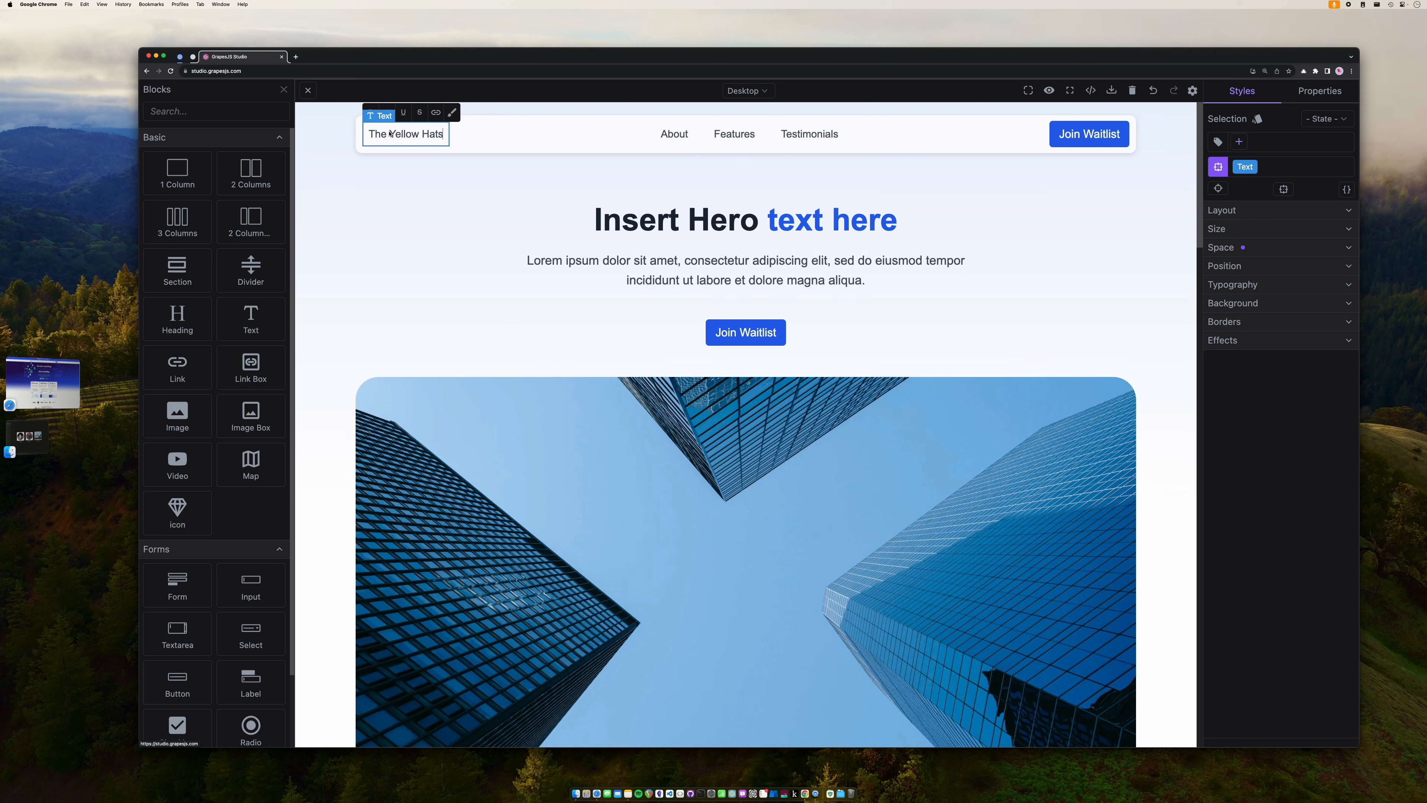
pyautogui.click(422, 183)
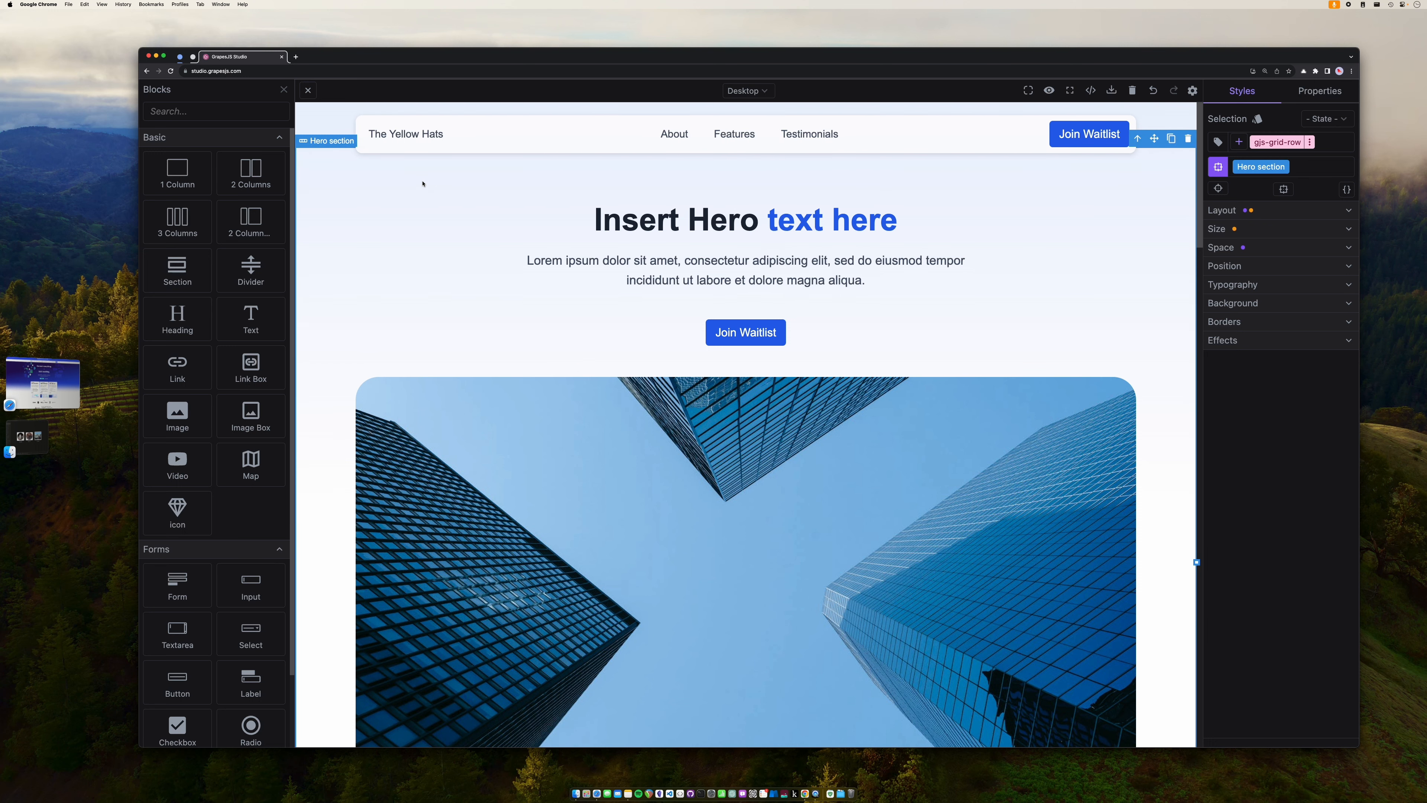
# - Set the 'The Yellow Hats' header text font to Brush Script MT, size 34 px
pyautogui.click(425, 139)
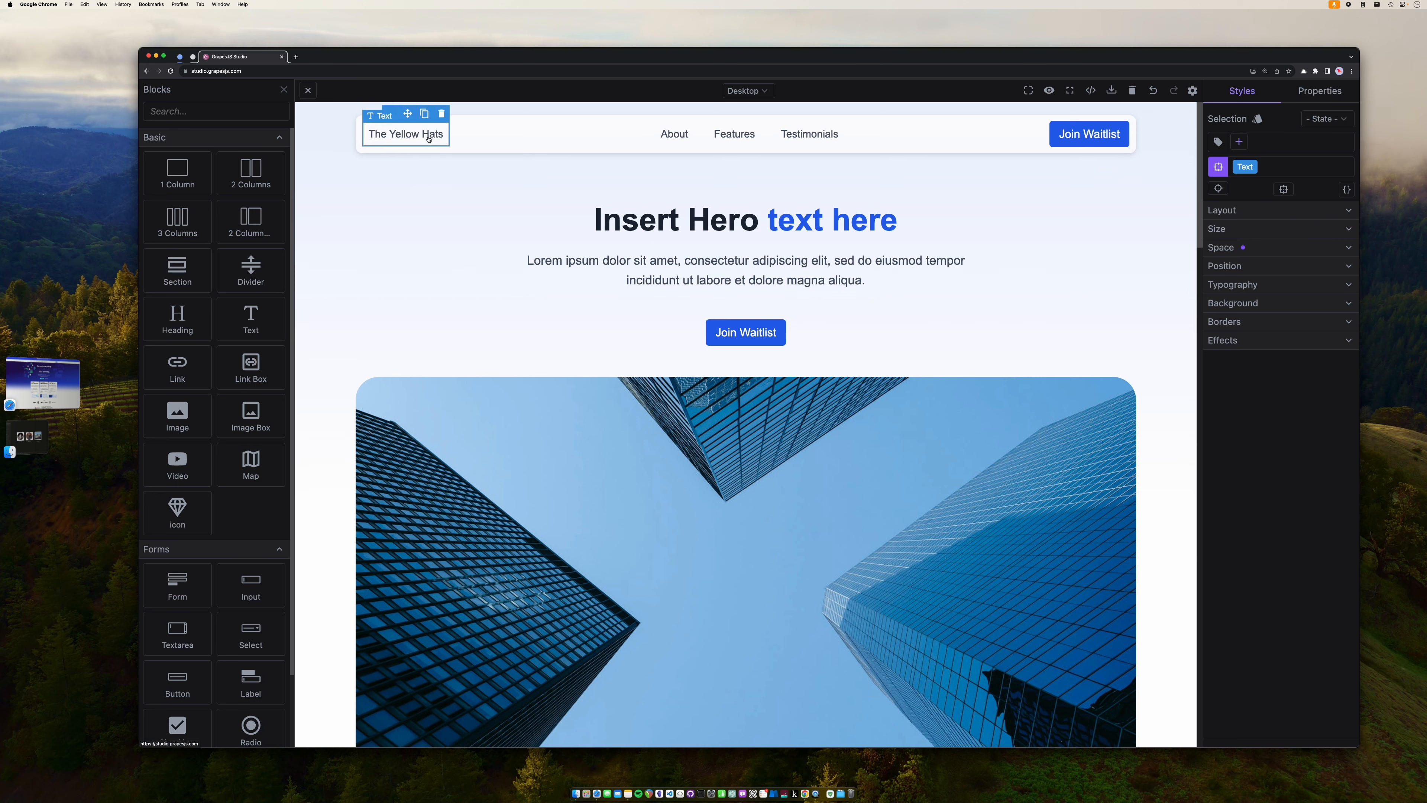
pyautogui.doubleClick(429, 138)
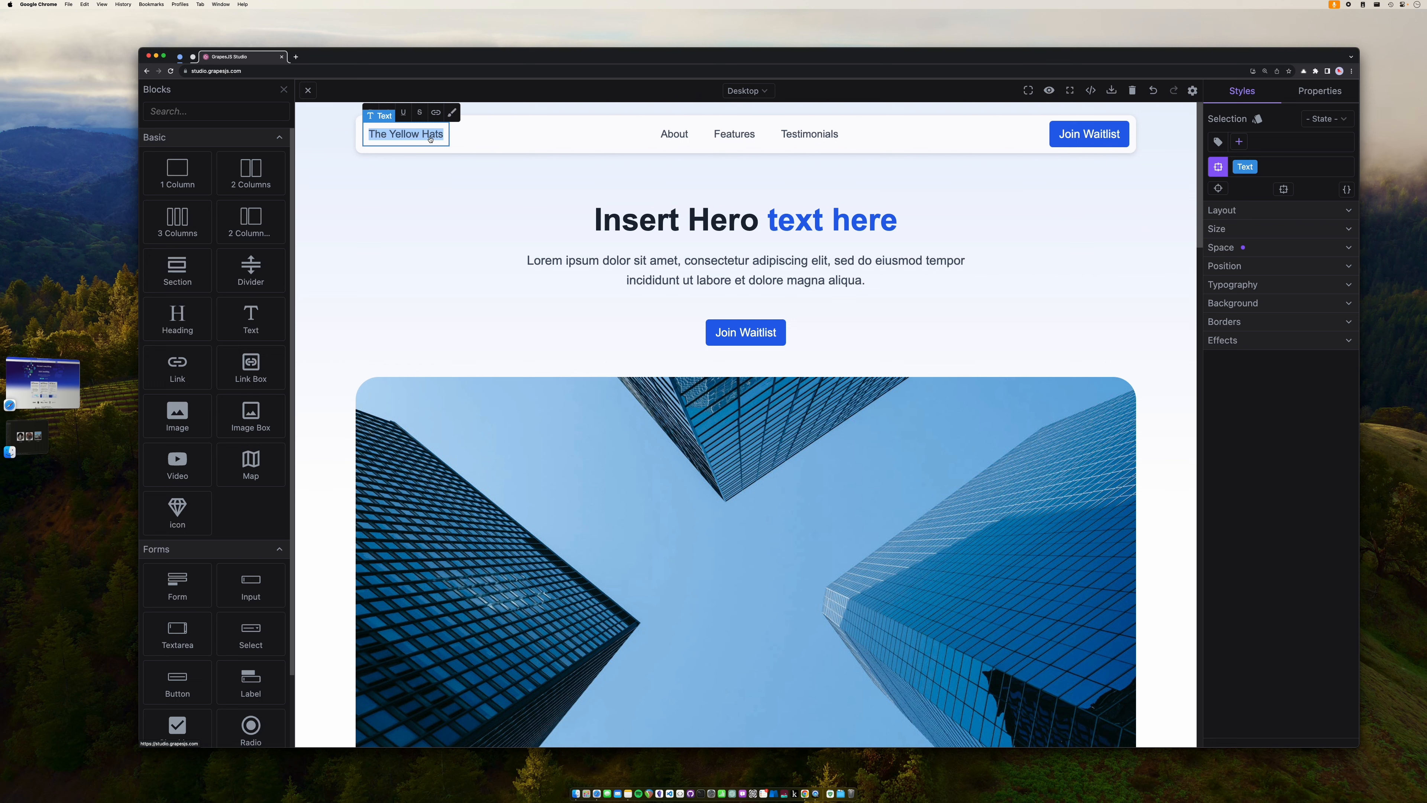
pyautogui.click(1229, 286)
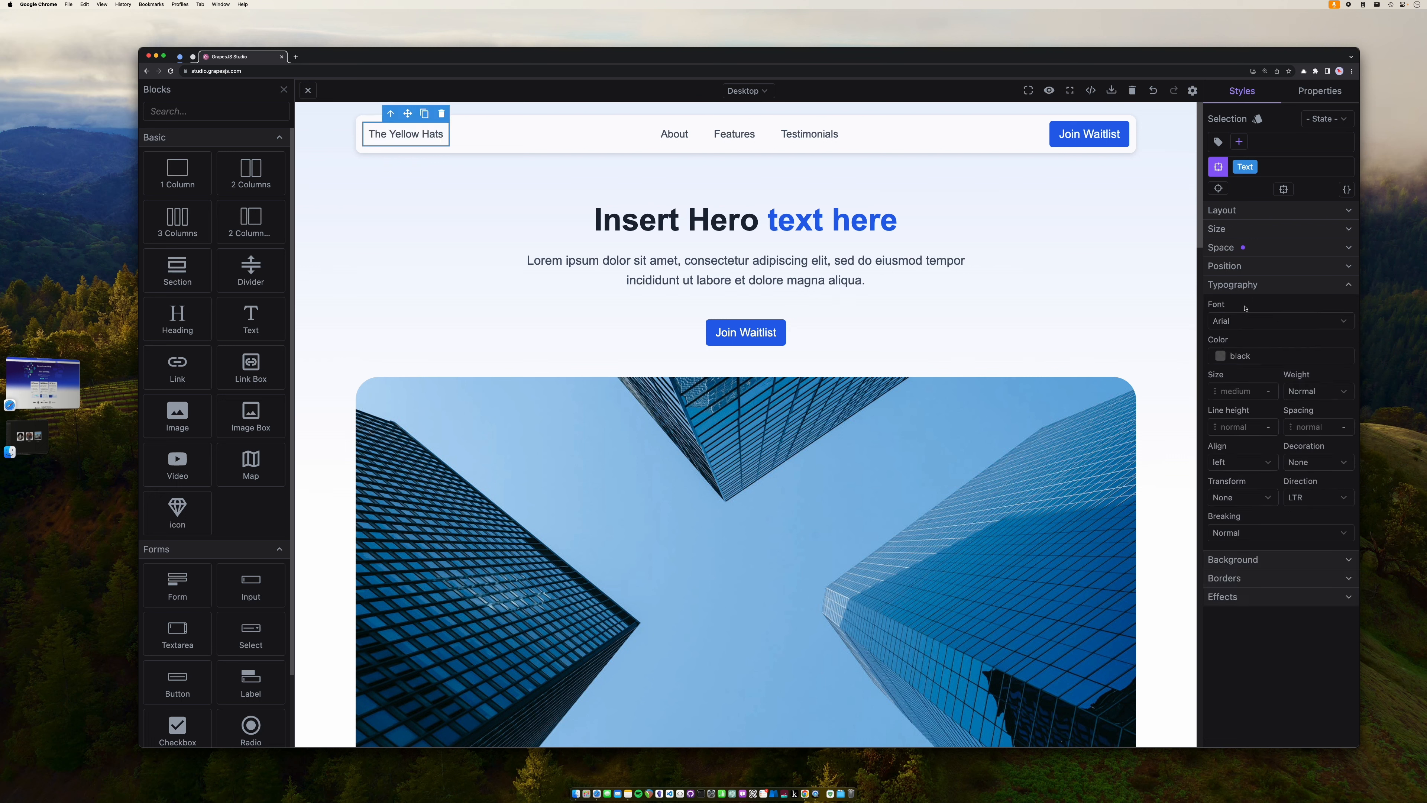
pyautogui.click(1245, 321)
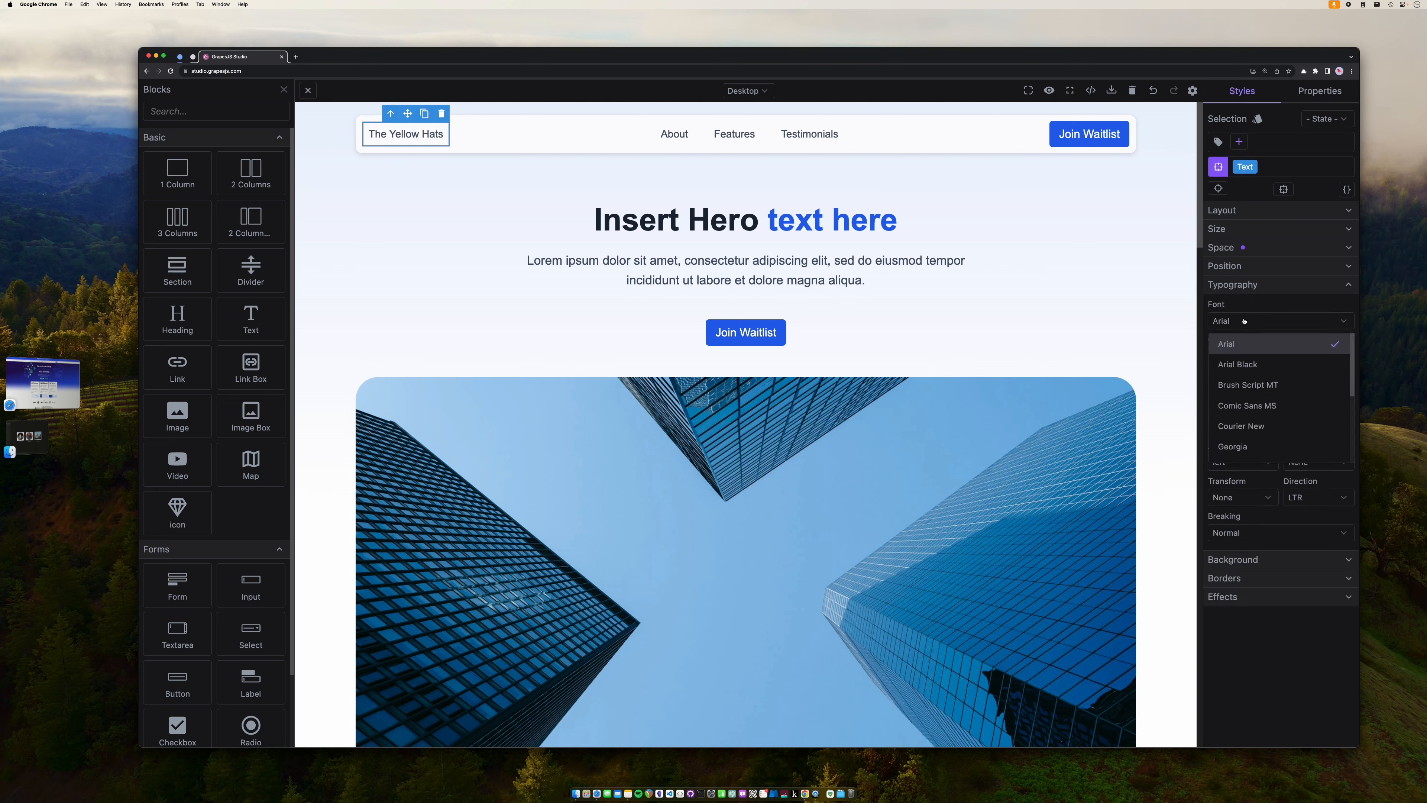
pyautogui.click(1242, 364)
pyautogui.click(1247, 324)
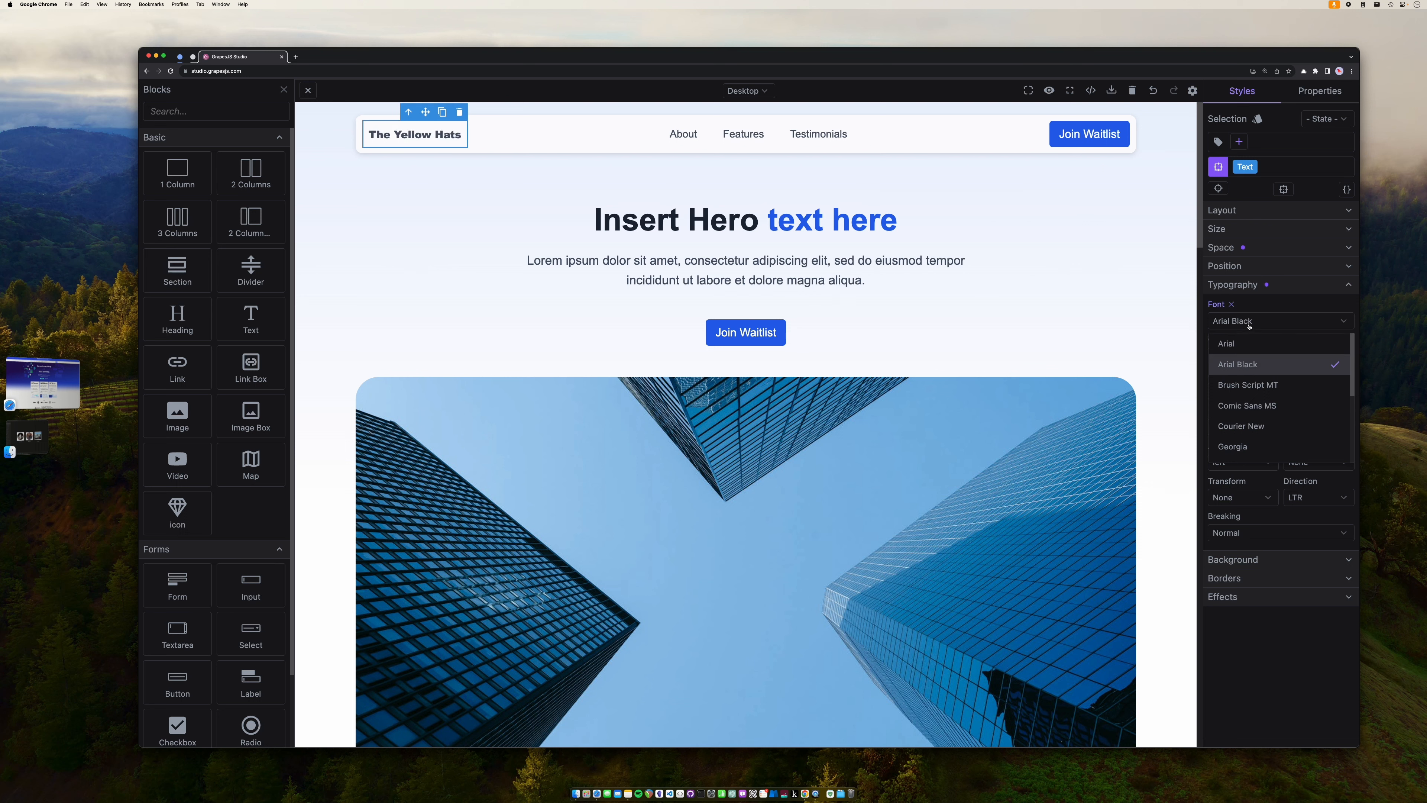
pyautogui.click(1242, 383)
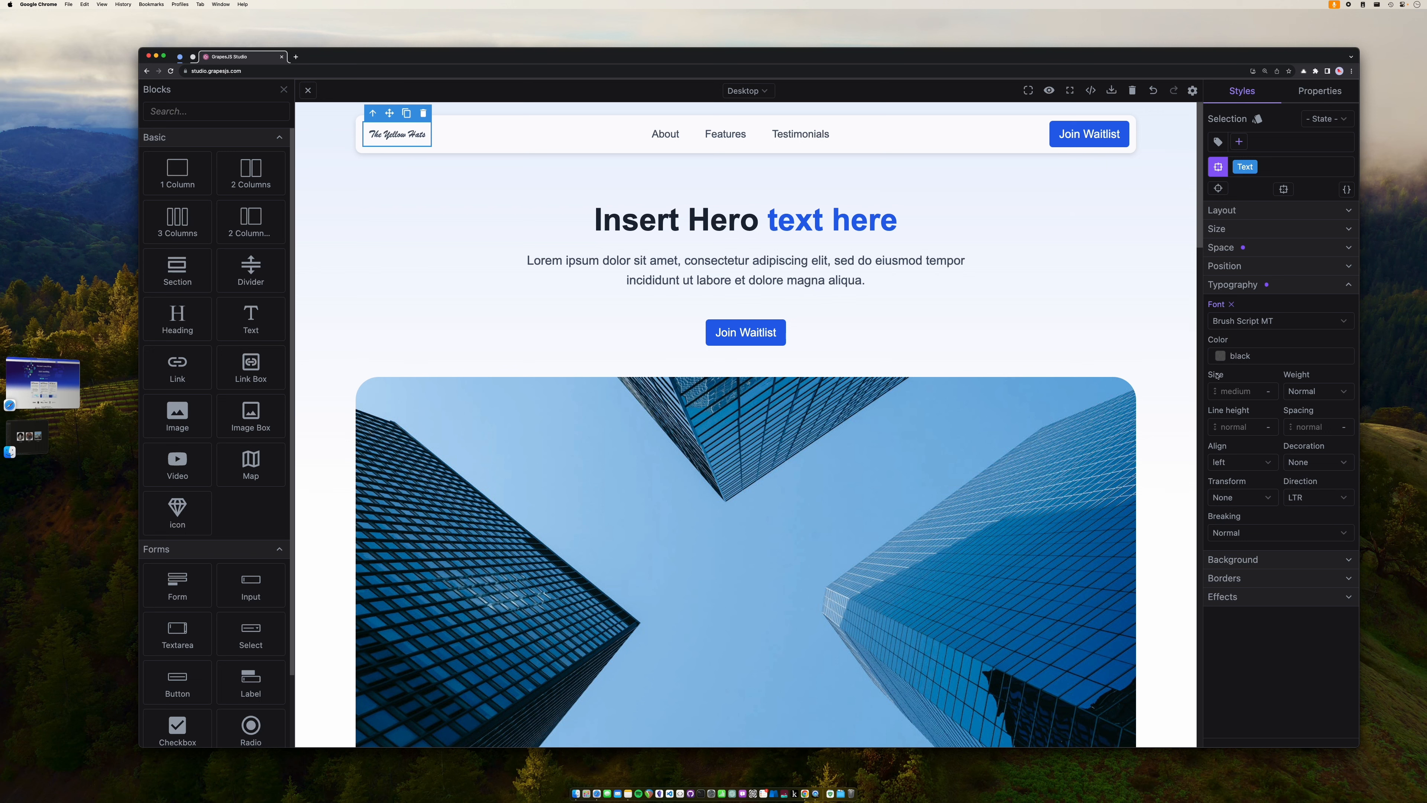
pyautogui.moveTo(1215, 389); pyautogui.dragTo(1219, 363)
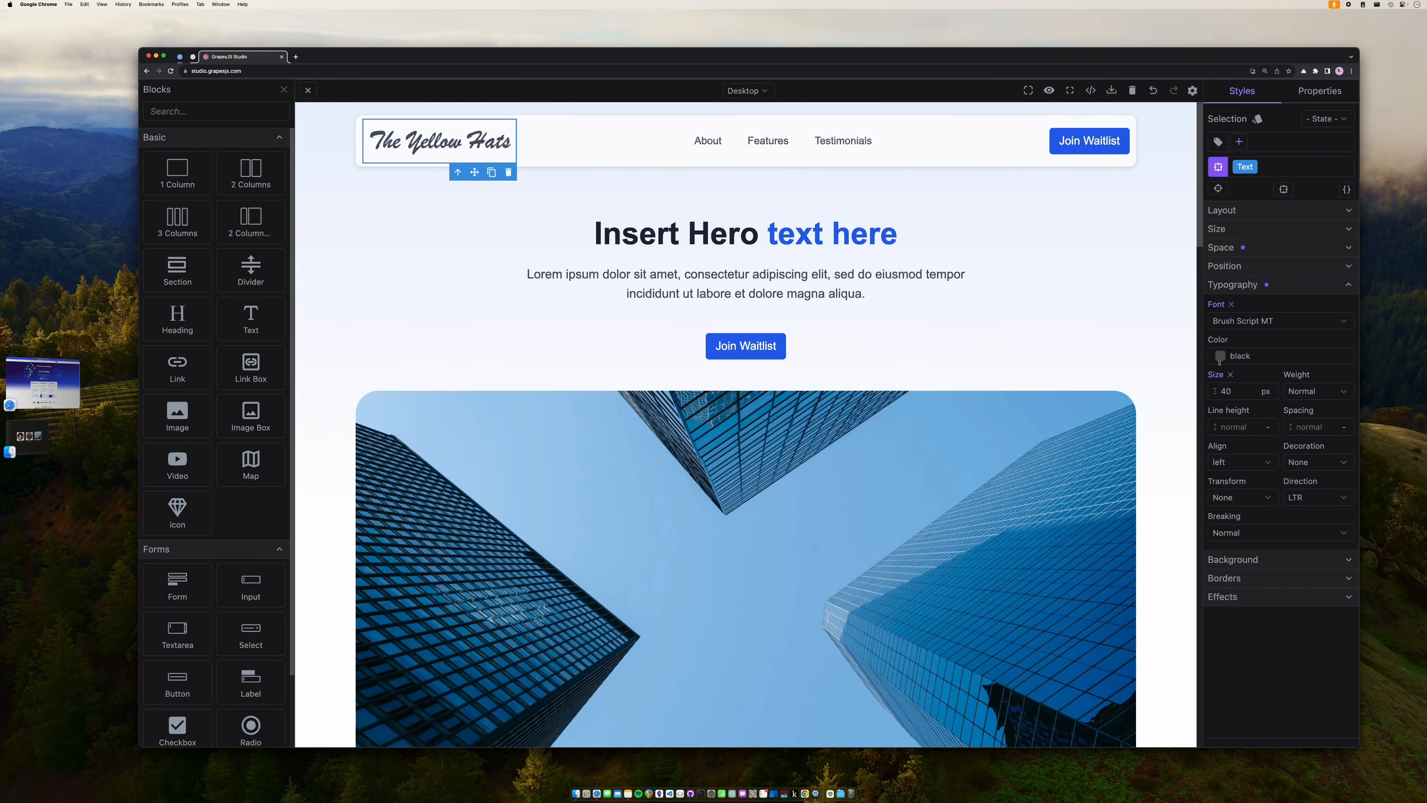
pyautogui.moveTo(1219, 364); pyautogui.dragTo(1219, 366)
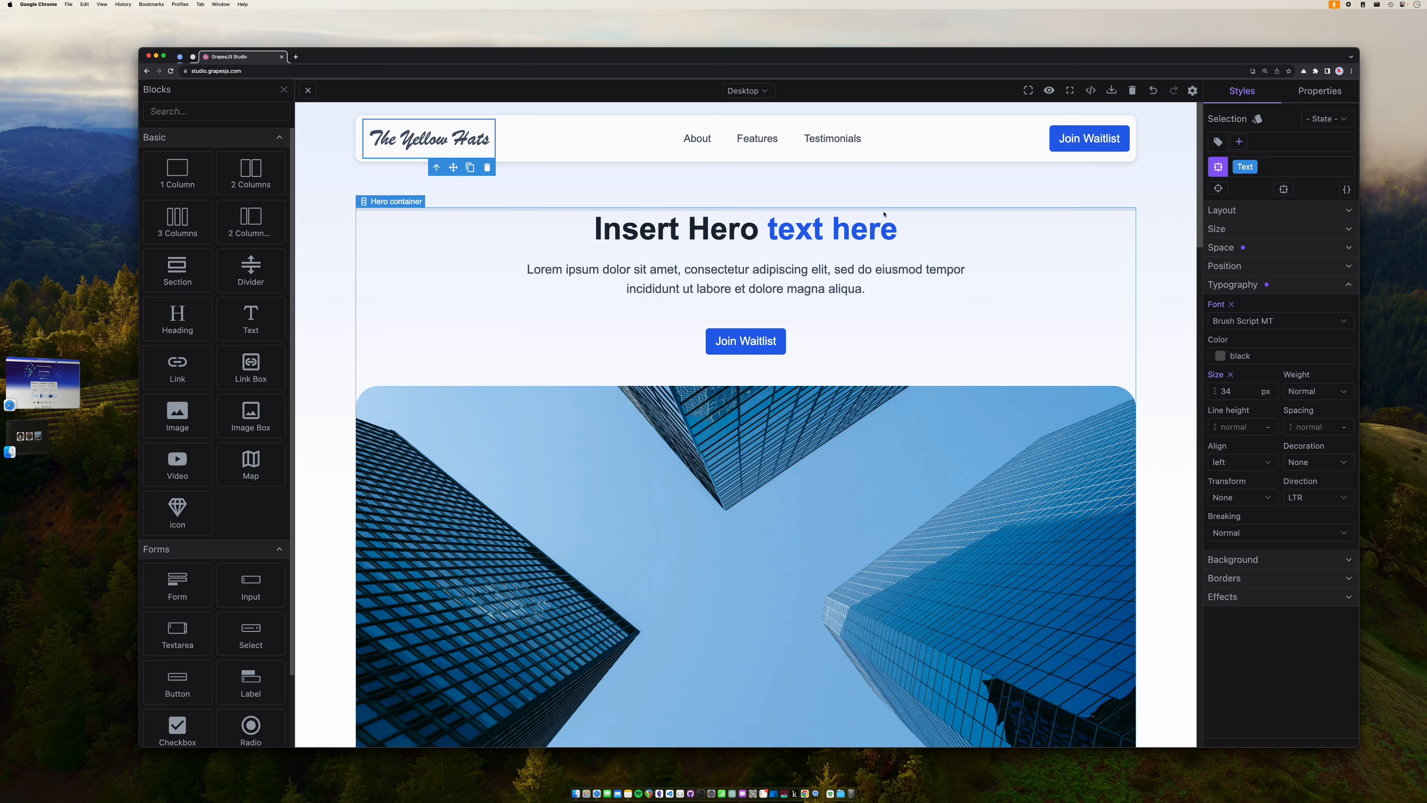
# - Rename the Features navigation link to 'Shows'
pyautogui.click(702, 144)
pyautogui.click(758, 140)
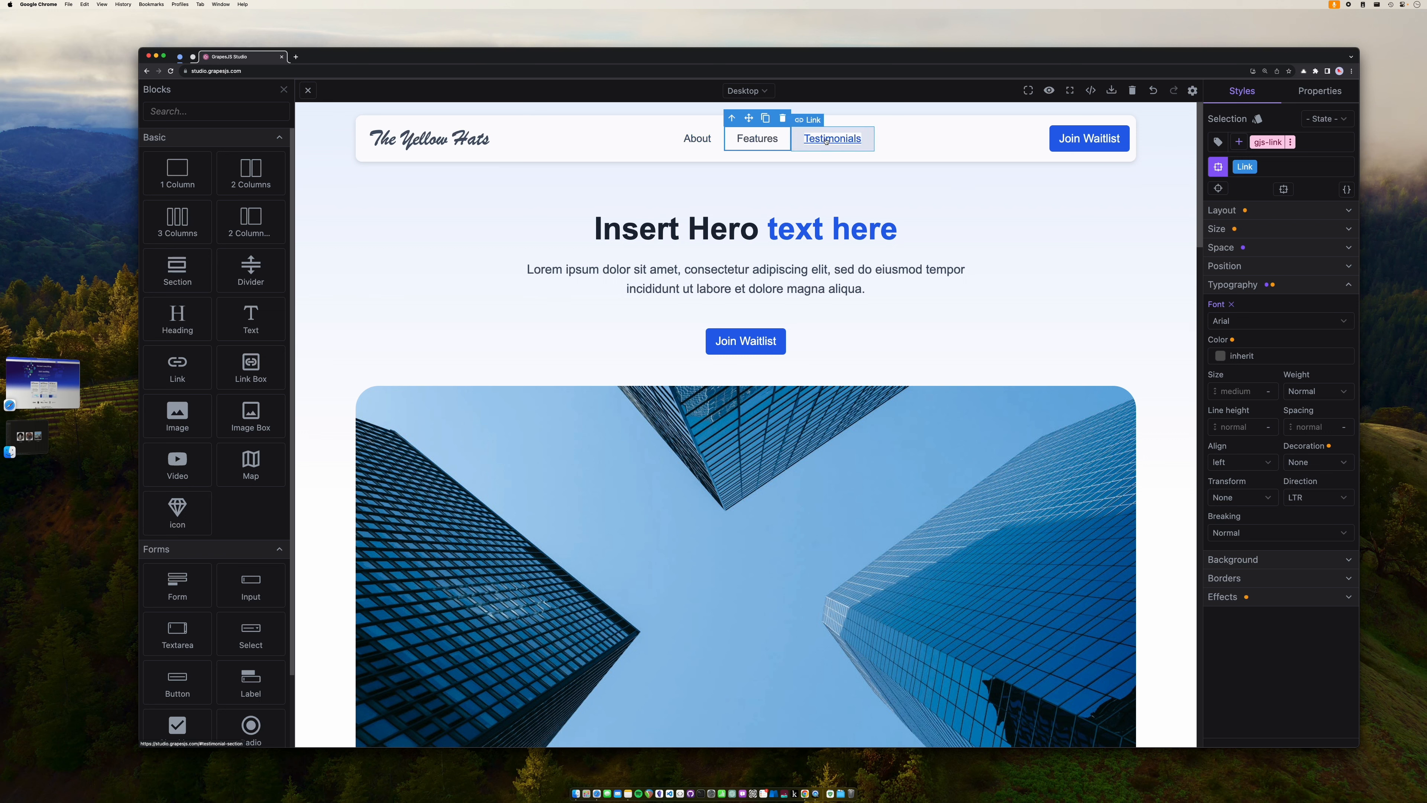
pyautogui.click(825, 141)
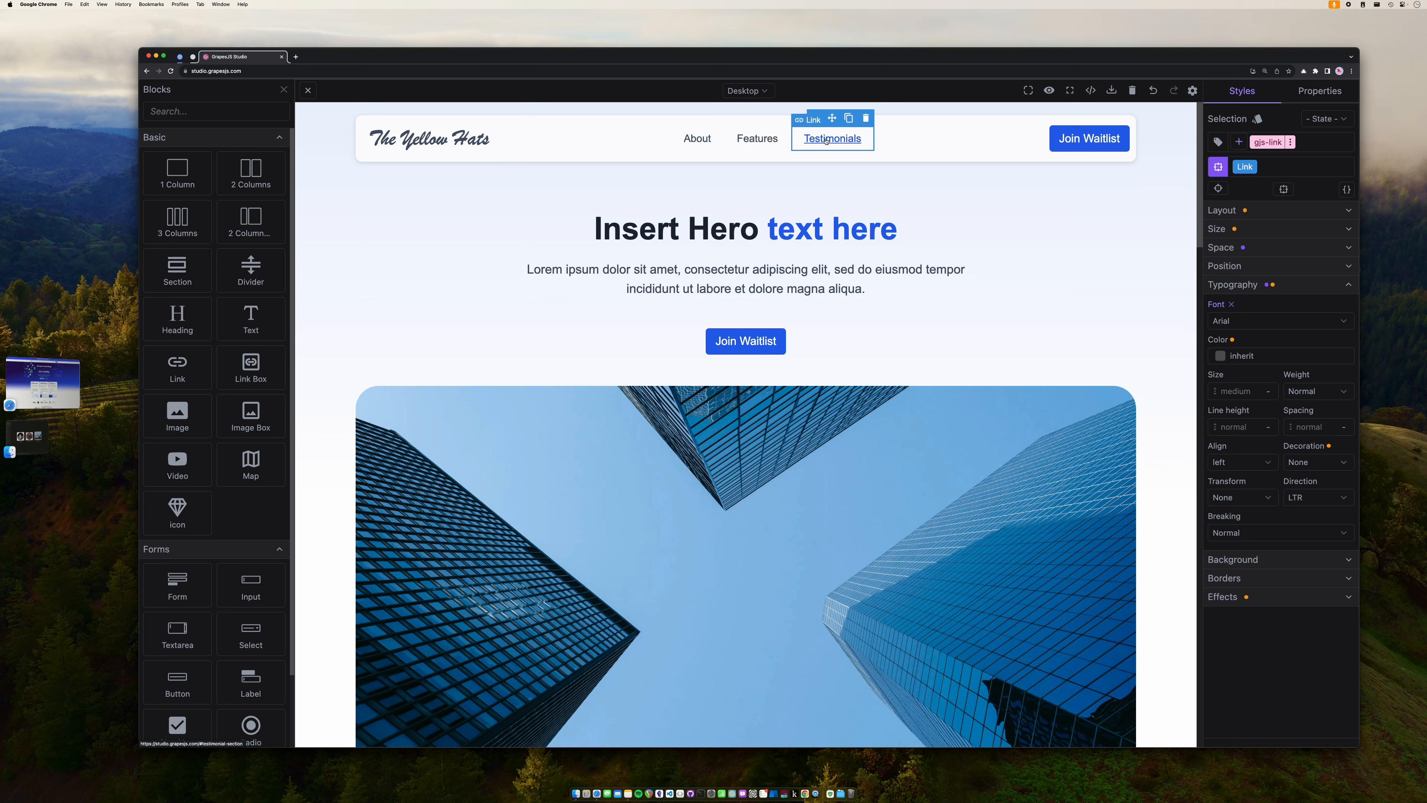
pyautogui.click(697, 142)
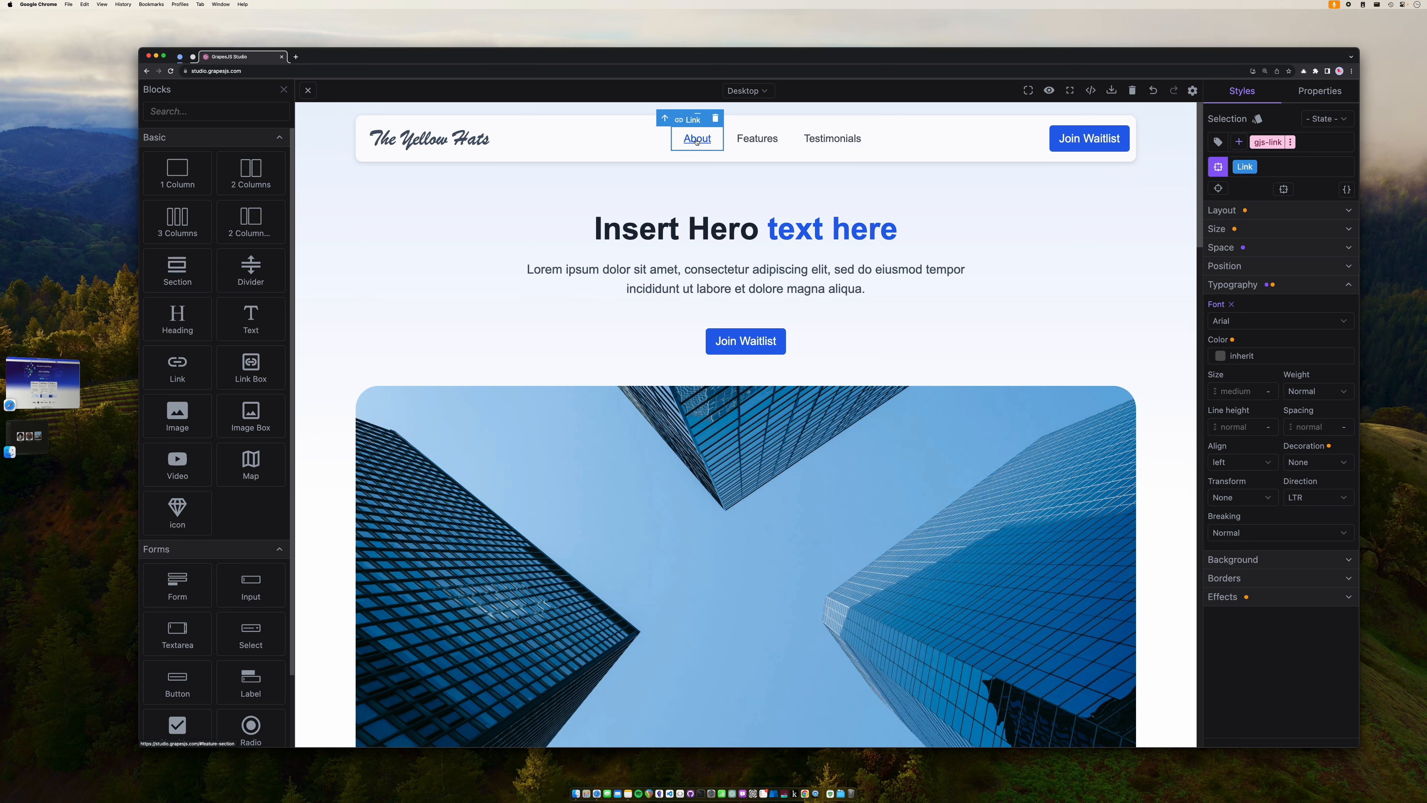
pyautogui.click(767, 144)
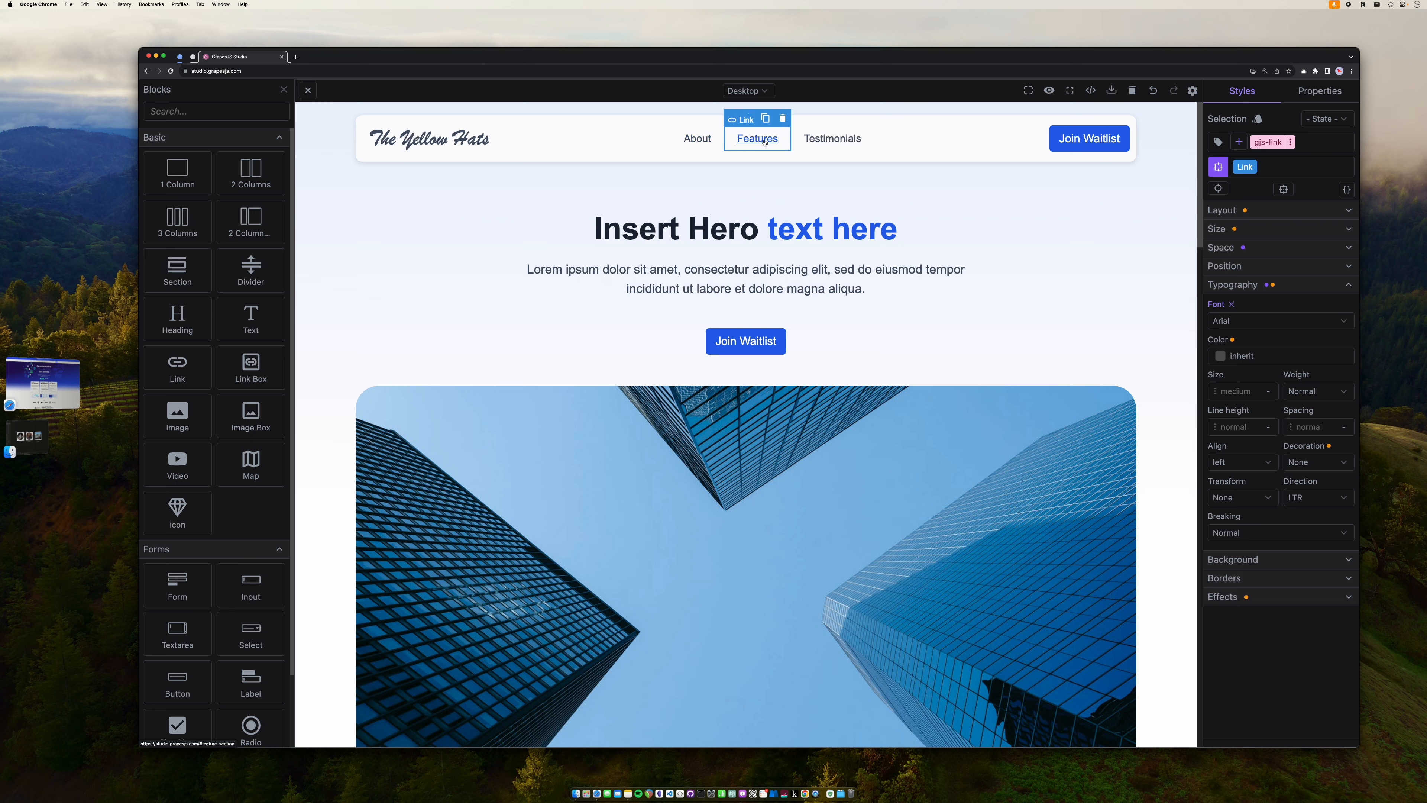
pyautogui.doubleClick(764, 140)
pyautogui.press('shift+super+Right')
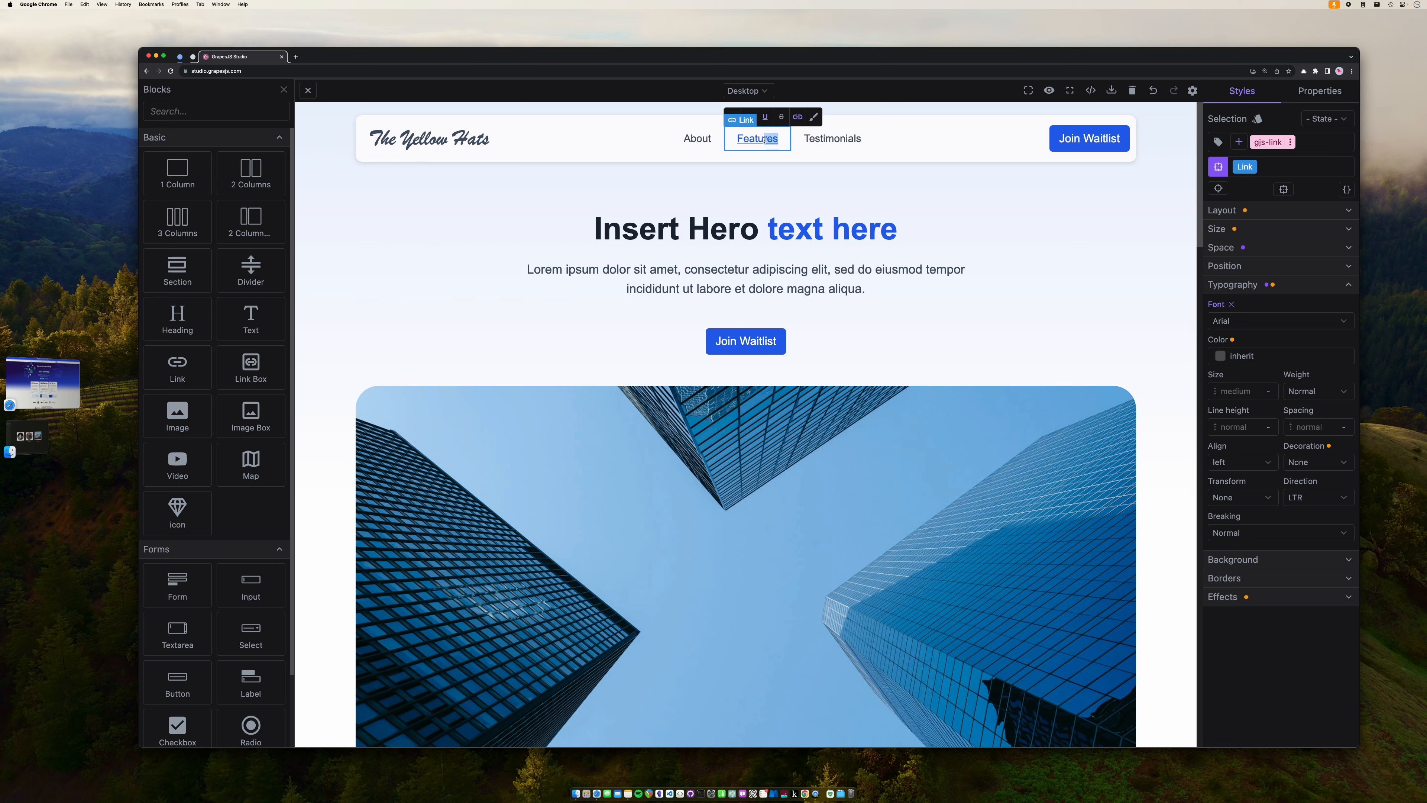
pyautogui.press('BackSpace')
pyautogui.press('BackSpace')
pyautogui.press('BackSpace')
pyautogui.press('BackSpace')
pyautogui.press('BackSpace')
pyautogui.press('BackSpace')
pyautogui.write('S')
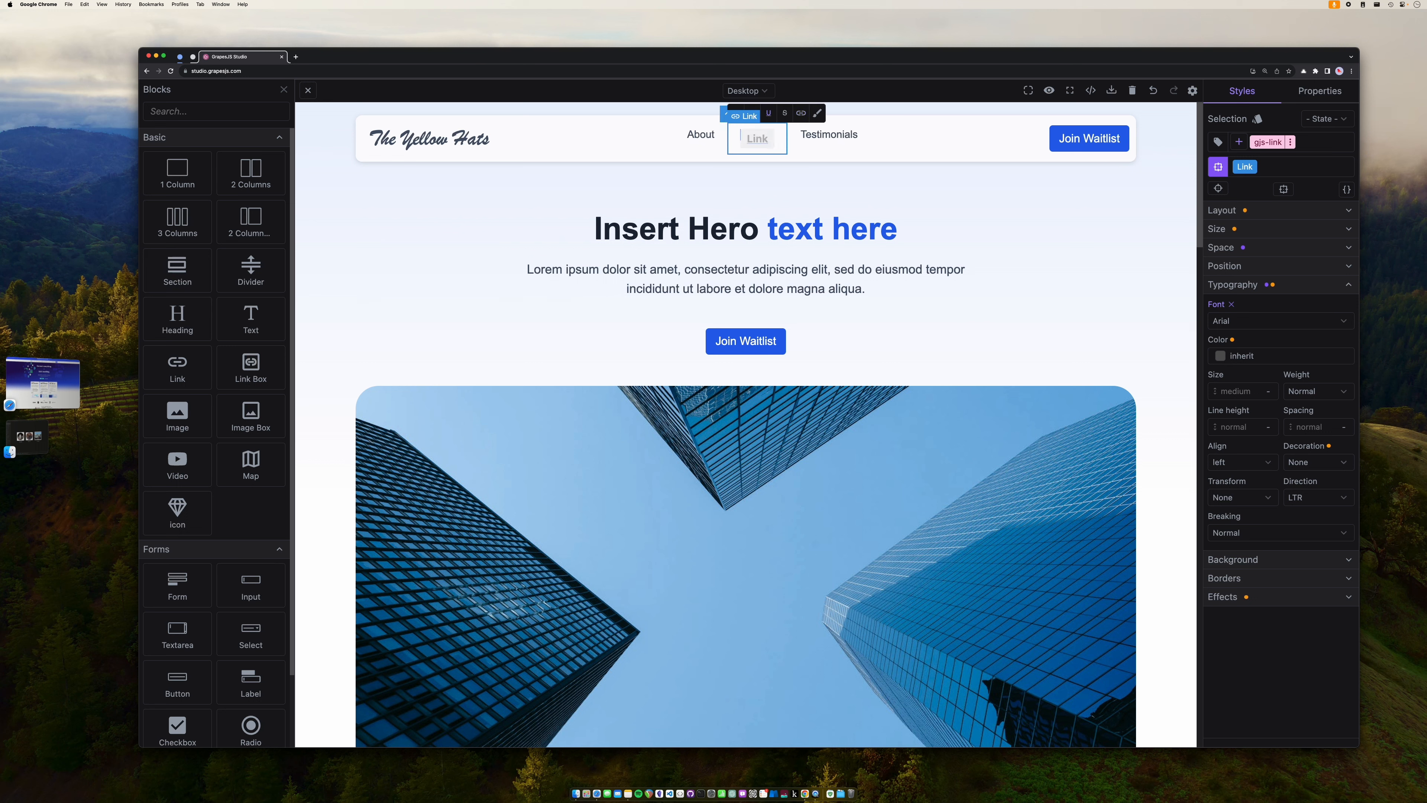
pyautogui.write('hows')
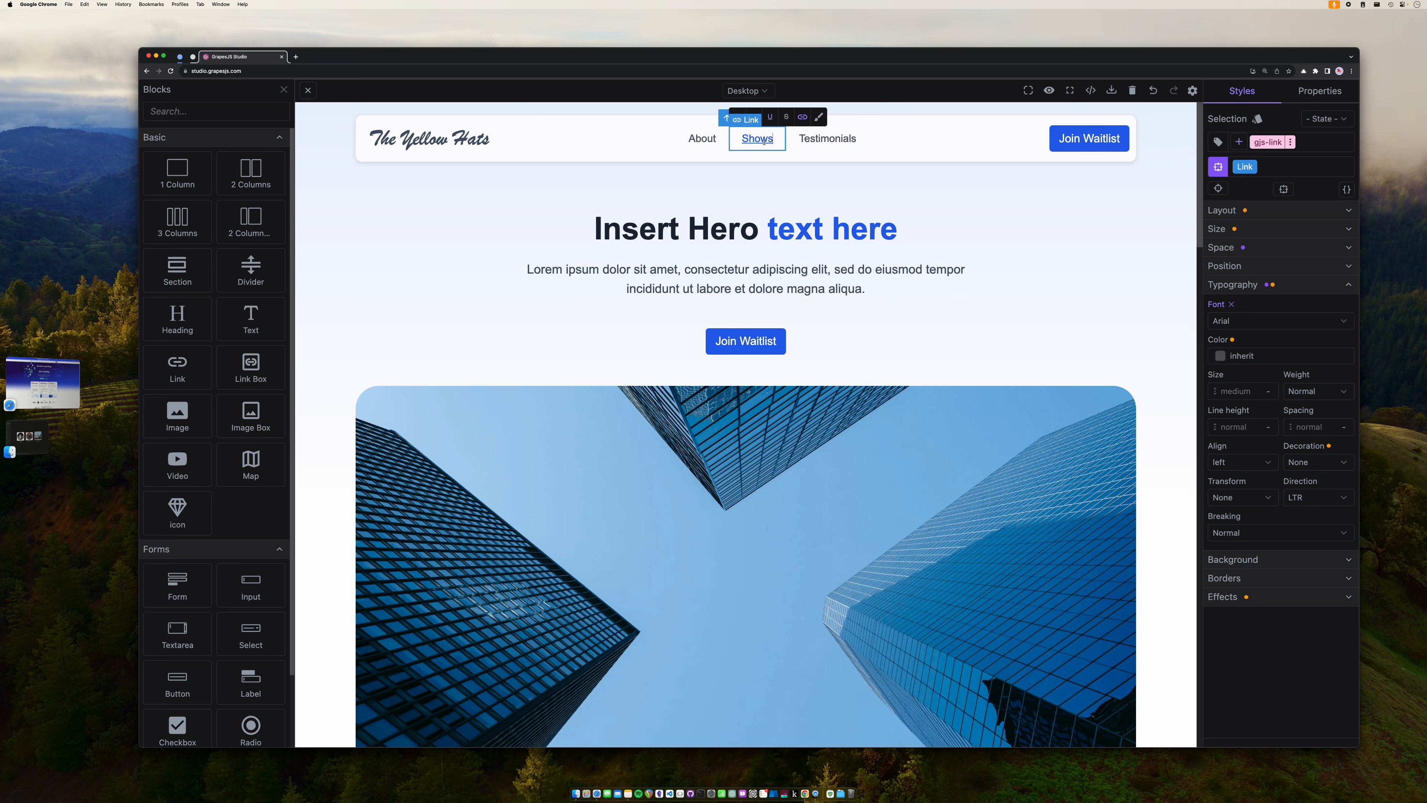
# - Rename the Testimonials navigation link to 'Contact'
pyautogui.click(829, 140)
pyautogui.doubleClick(829, 138)
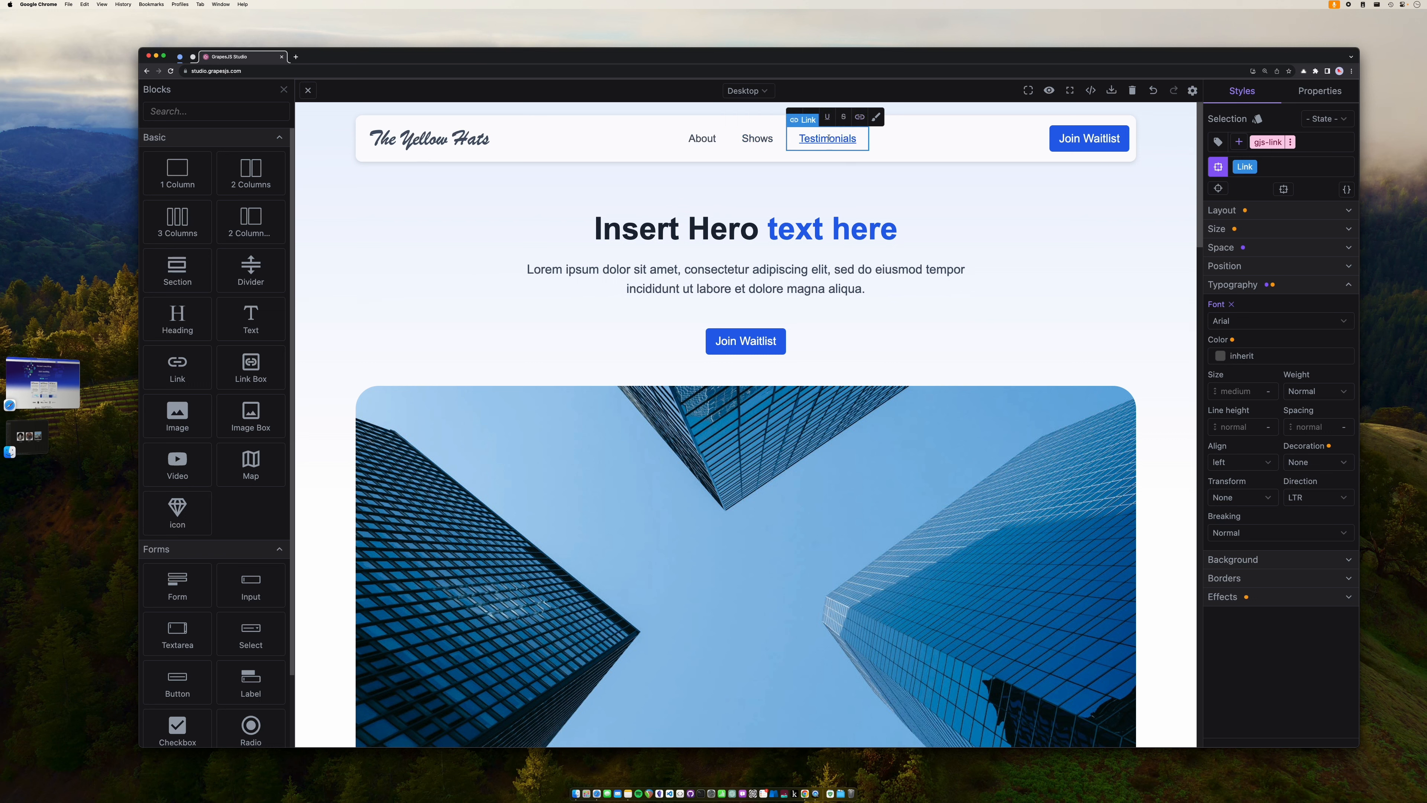
pyautogui.doubleClick(829, 139)
pyautogui.write('Contact')
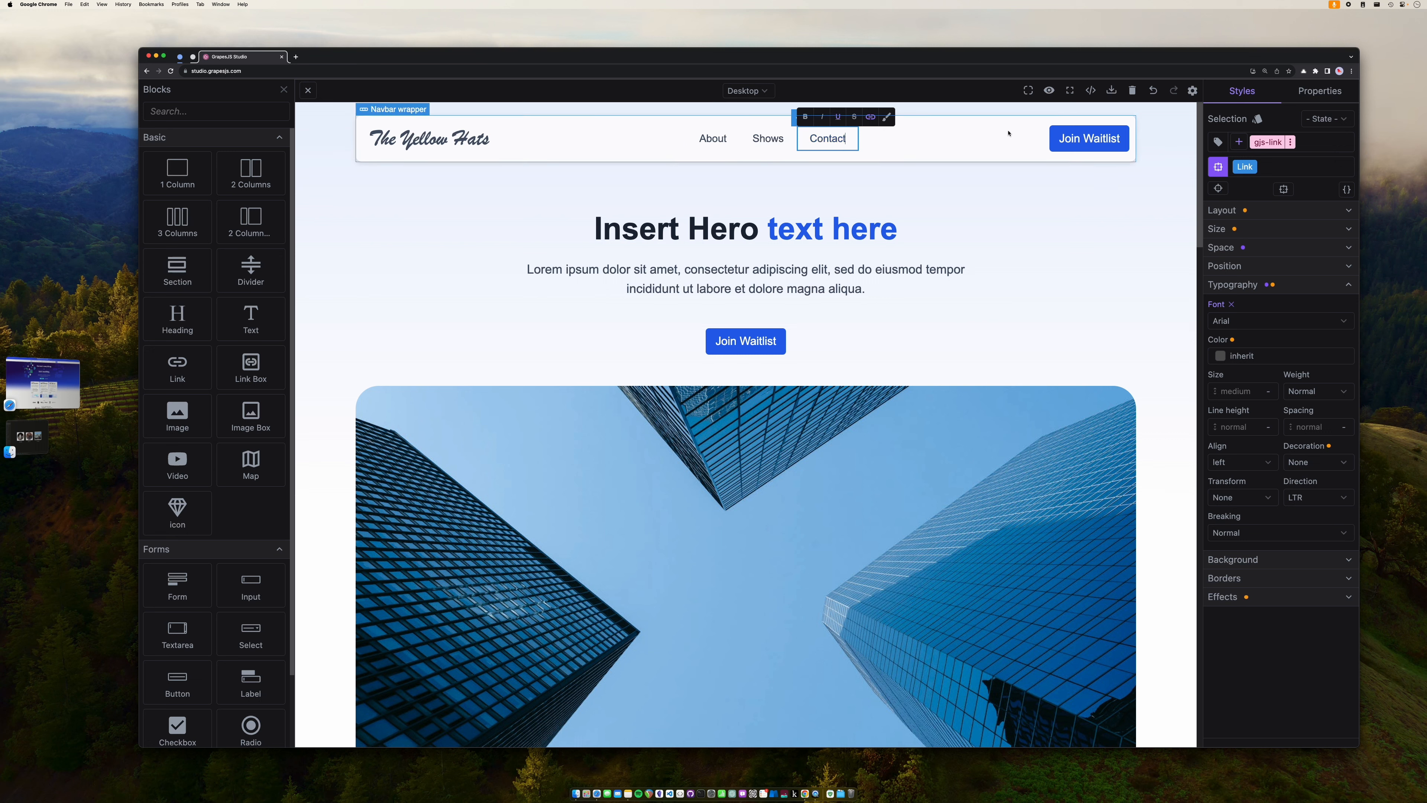
# - Relabel the header's Join Waitlist button to 'Store'
pyautogui.click(1087, 137)
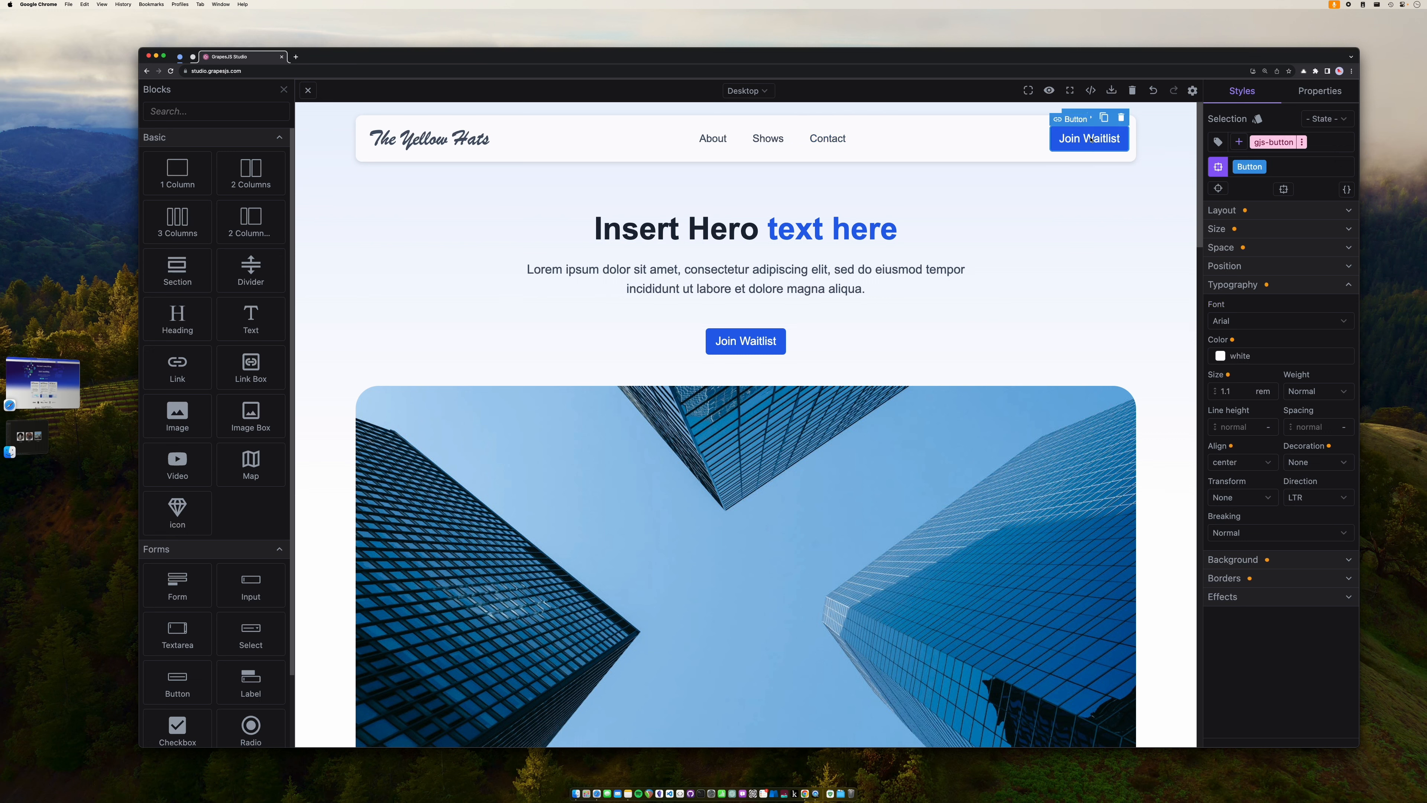
pyautogui.tripleClick(1090, 140)
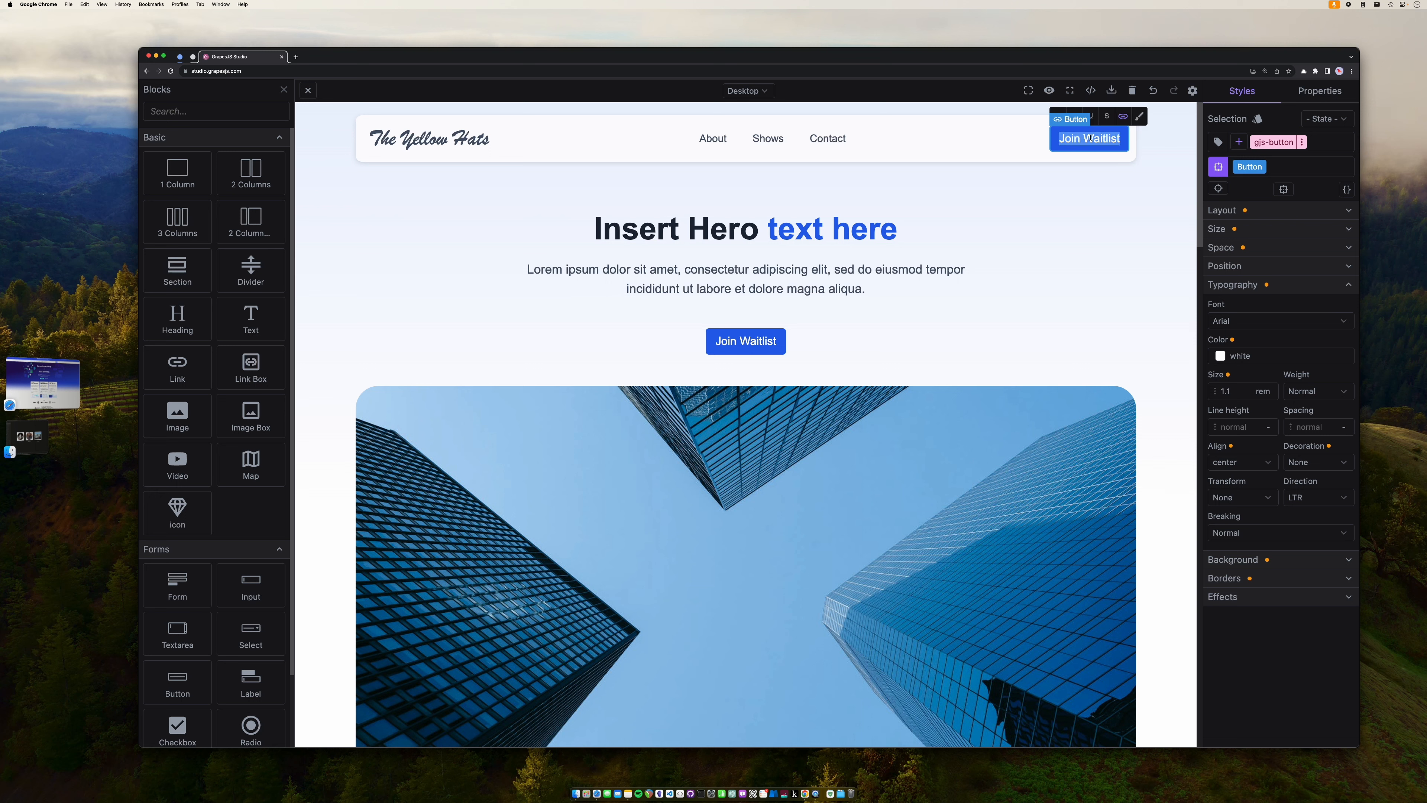
pyautogui.write('Store')
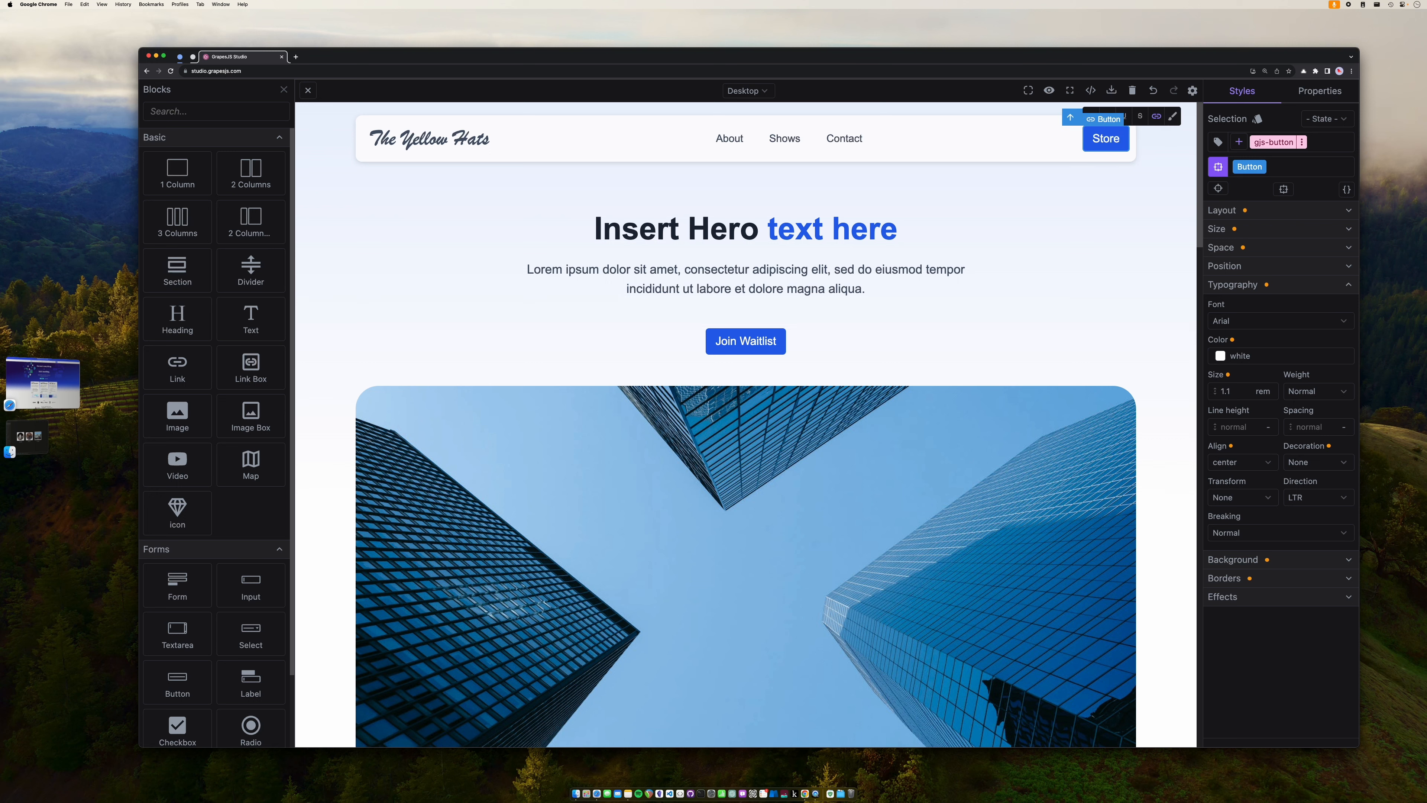
pyautogui.click(1065, 262)
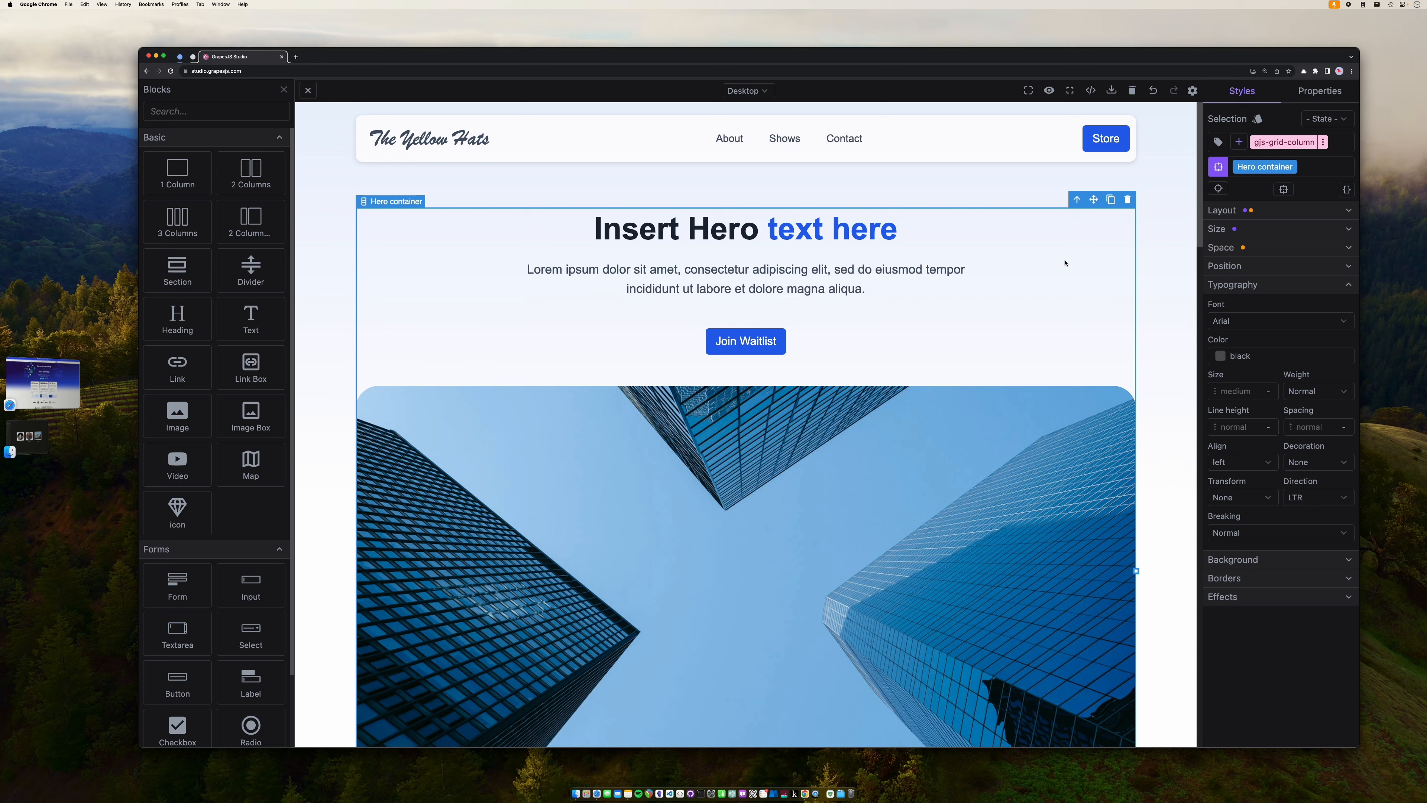
# - Replace the hero heading's placeholder with 'New Release: Summer Lovers', removing the stray characters
pyautogui.doubleClick(745, 239)
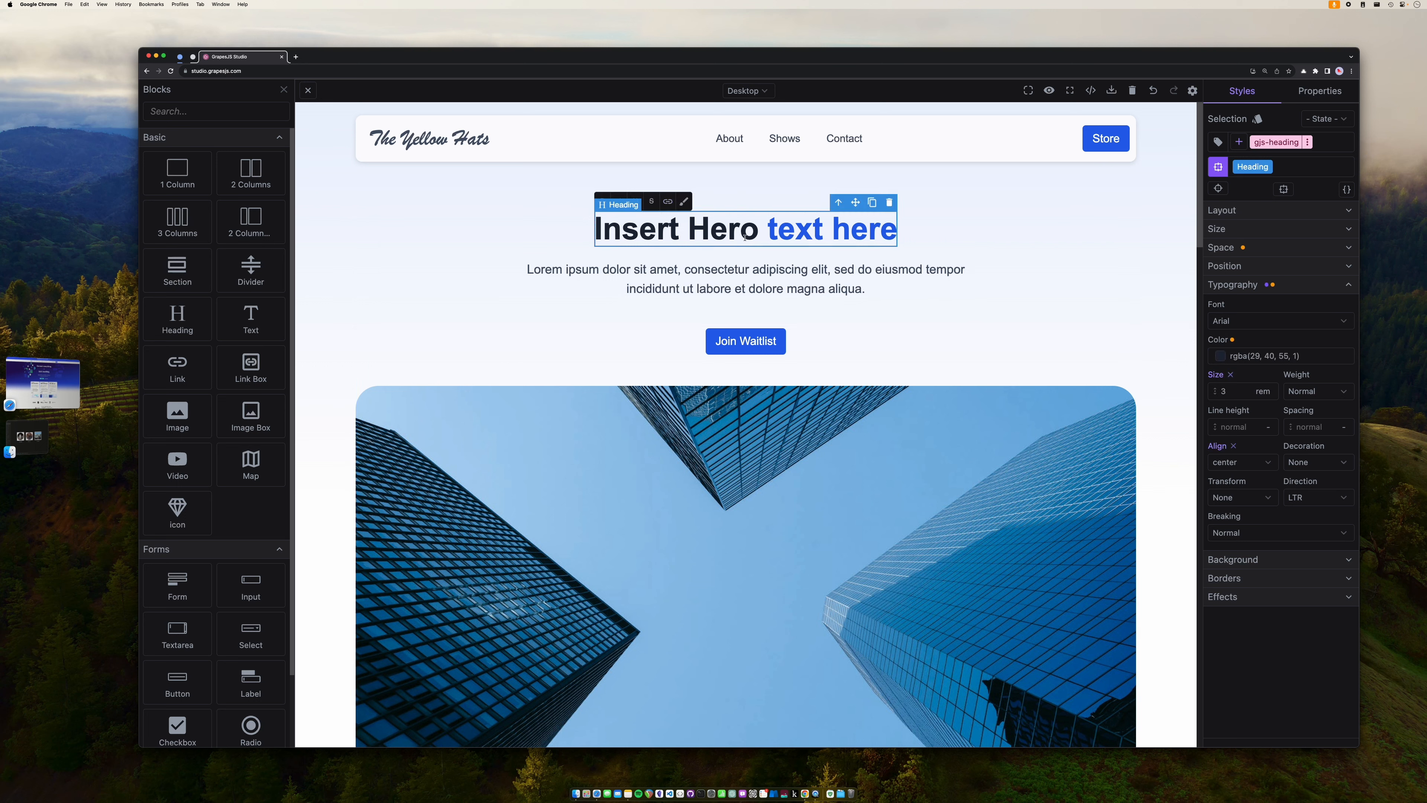
pyautogui.press('BackSpace')
pyautogui.press('BackSpace')
pyautogui.press('BackSpace')
pyautogui.press('BackSpace')
pyautogui.press('BackSpace')
pyautogui.press('BackSpace')
pyautogui.press('BackSpace')
pyautogui.press('BackSpace')
pyautogui.press('BackSpace')
pyautogui.press('BackSpace')
pyautogui.press('BackSpace')
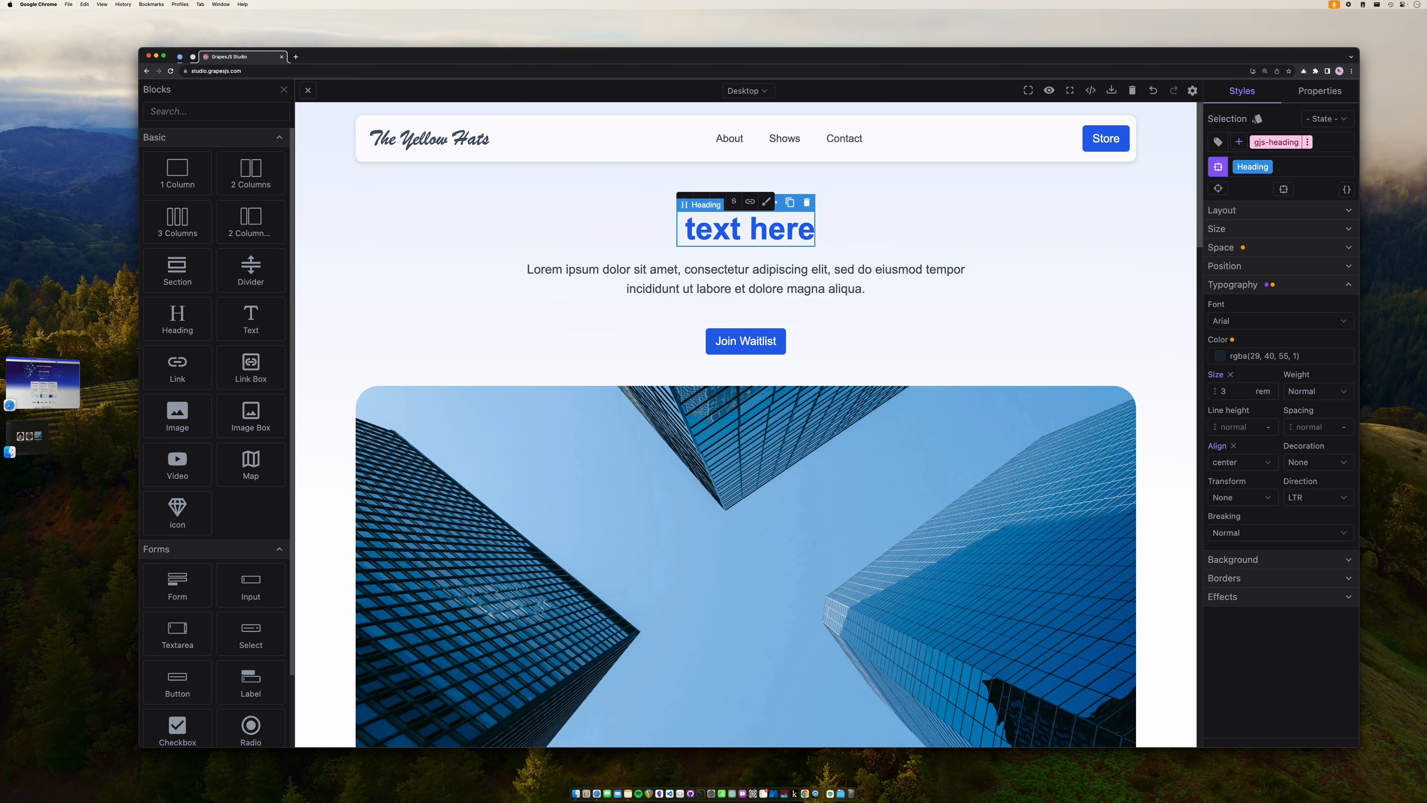
pyautogui.write('New R ')
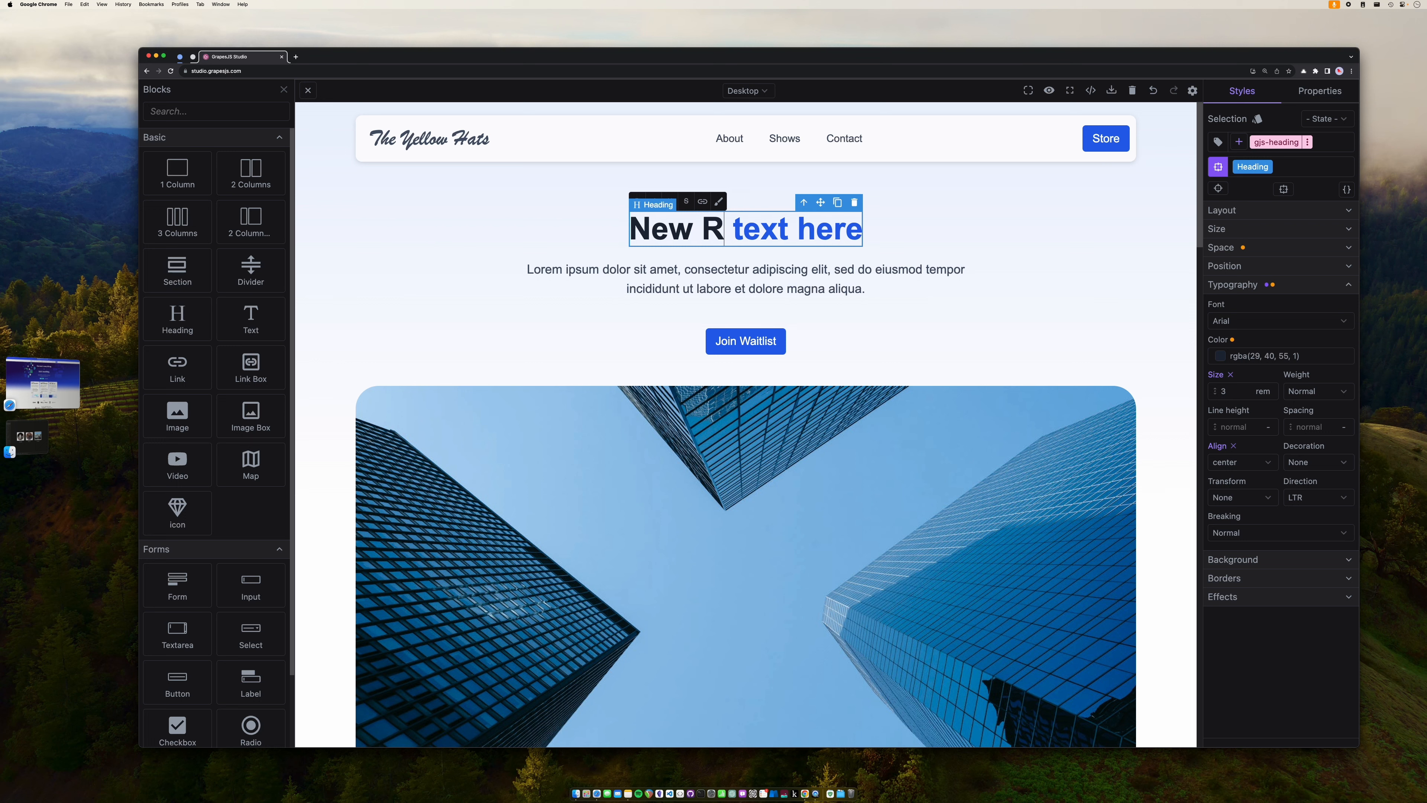
pyautogui.write('elease:')
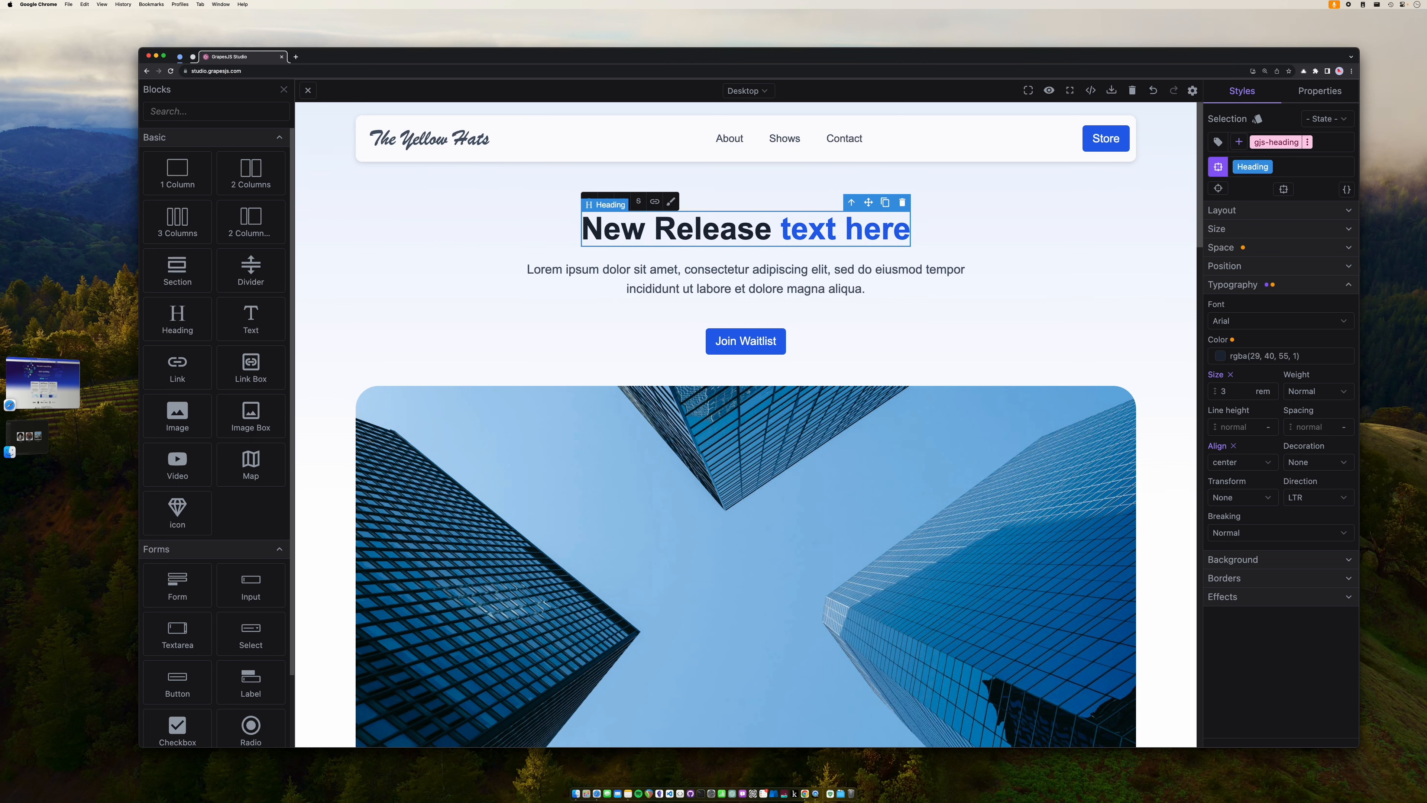
pyautogui.press('Delete')
pyautogui.press('Delete')
pyautogui.press('Delete')
pyautogui.press('Delete')
pyautogui.press('Delete')
pyautogui.press('Delete')
pyautogui.press('Delete')
pyautogui.press('Delete')
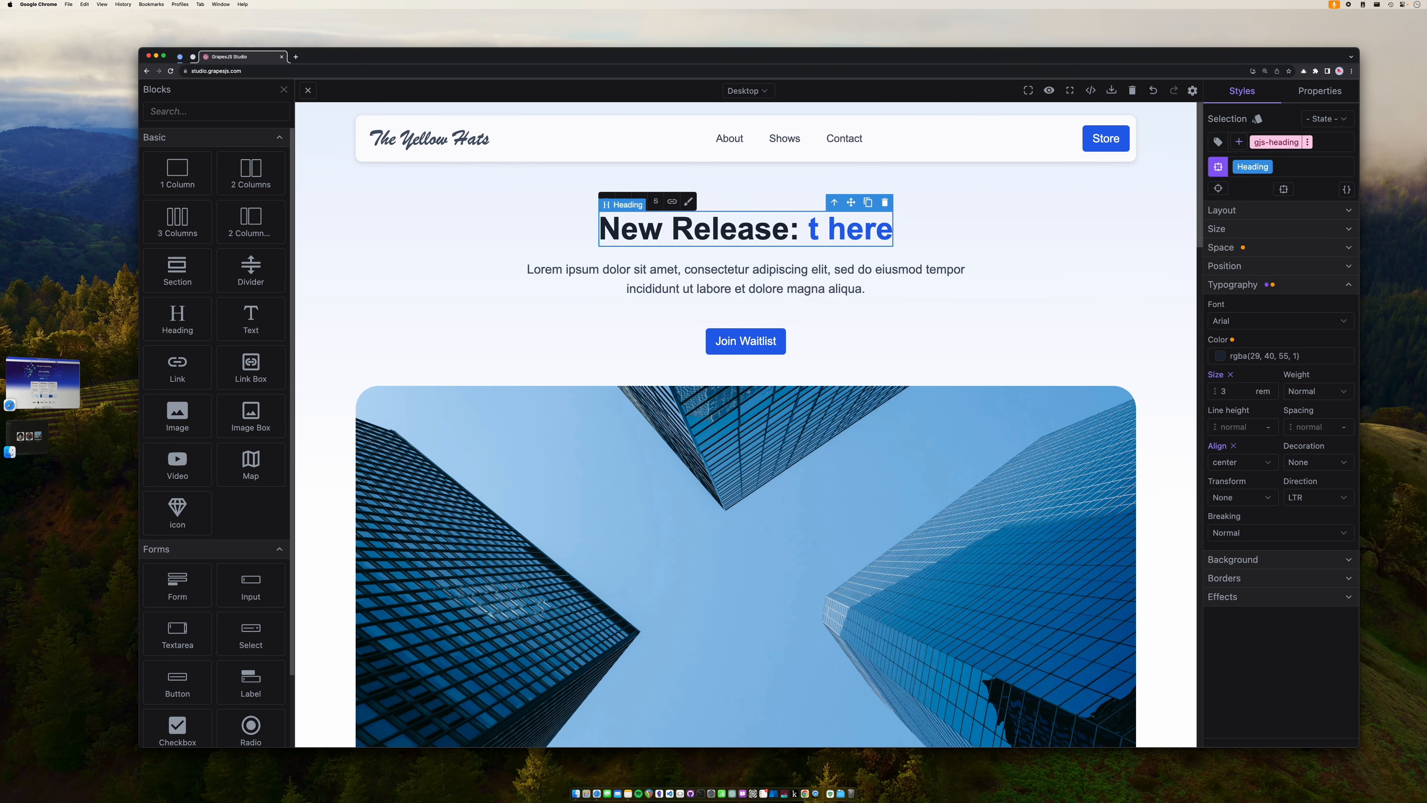
pyautogui.press('Delete')
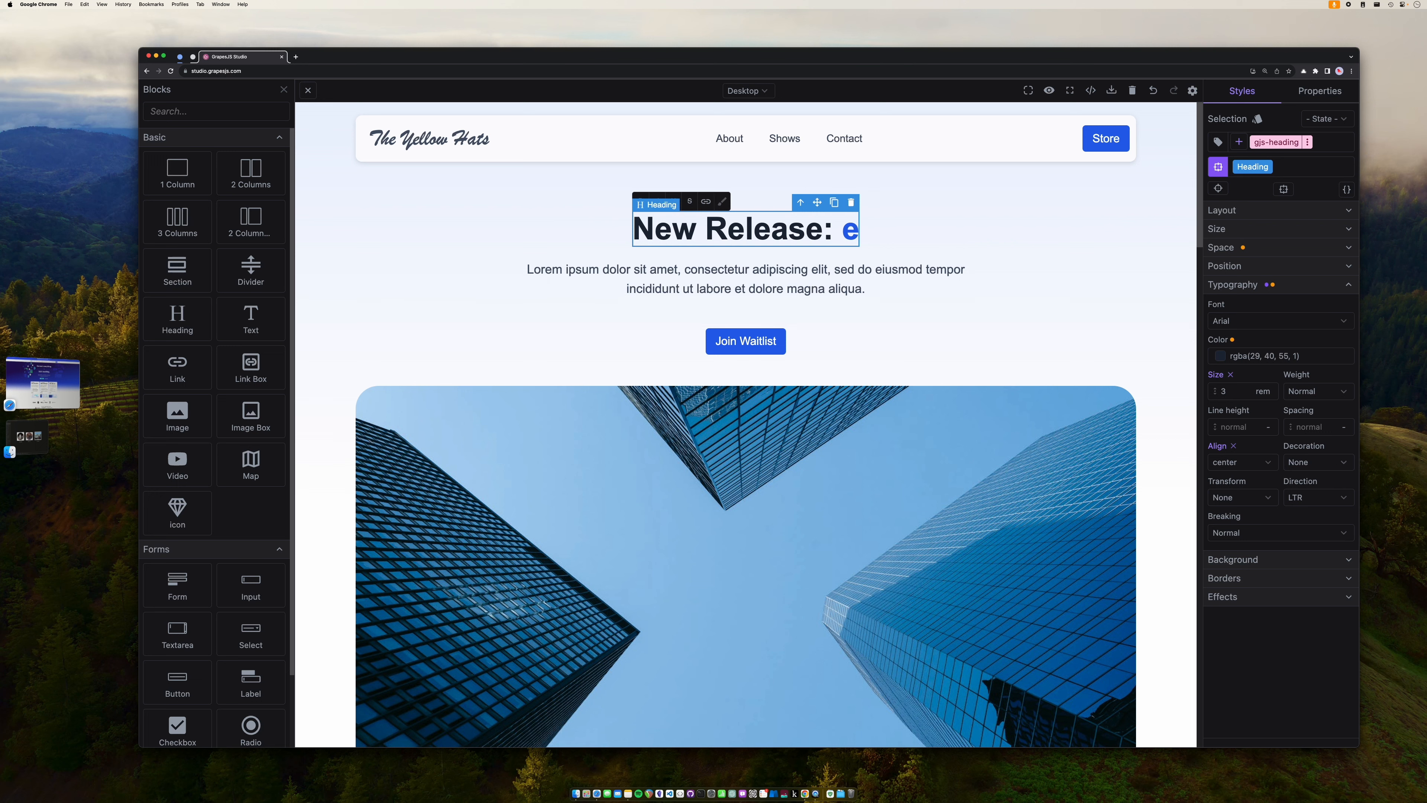
pyautogui.write('a')
pyautogui.press('BackSpace')
pyautogui.write('Summer Lovers')
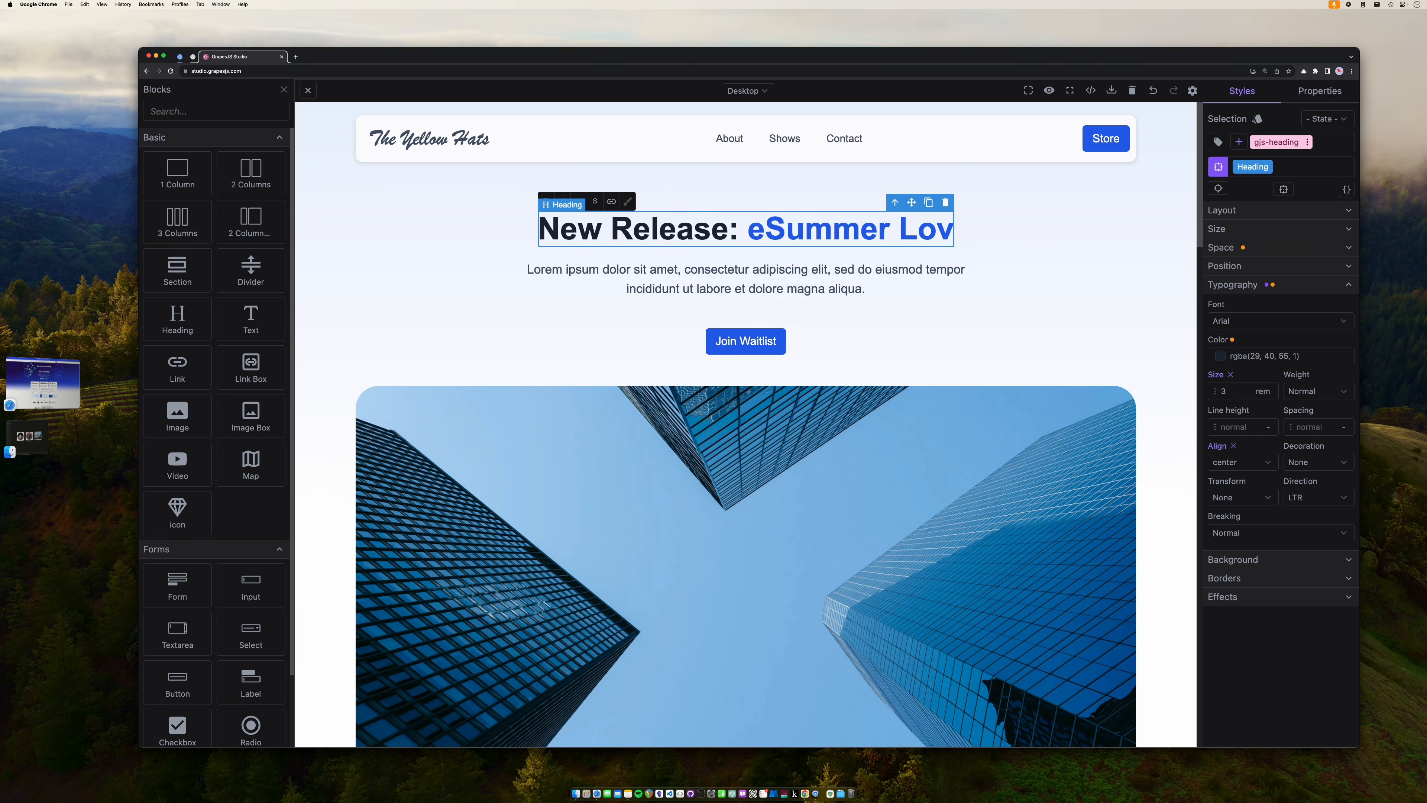
pyautogui.press('Left')
pyautogui.press('Left')
pyautogui.press('Left')
pyautogui.press('Left')
pyautogui.press('Left')
pyautogui.press('Left')
pyautogui.press('Left')
pyautogui.press('Left')
pyautogui.press('Left')
pyautogui.press('Left')
pyautogui.press('Left')
pyautogui.press('Left')
pyautogui.press('Left')
pyautogui.press('Left')
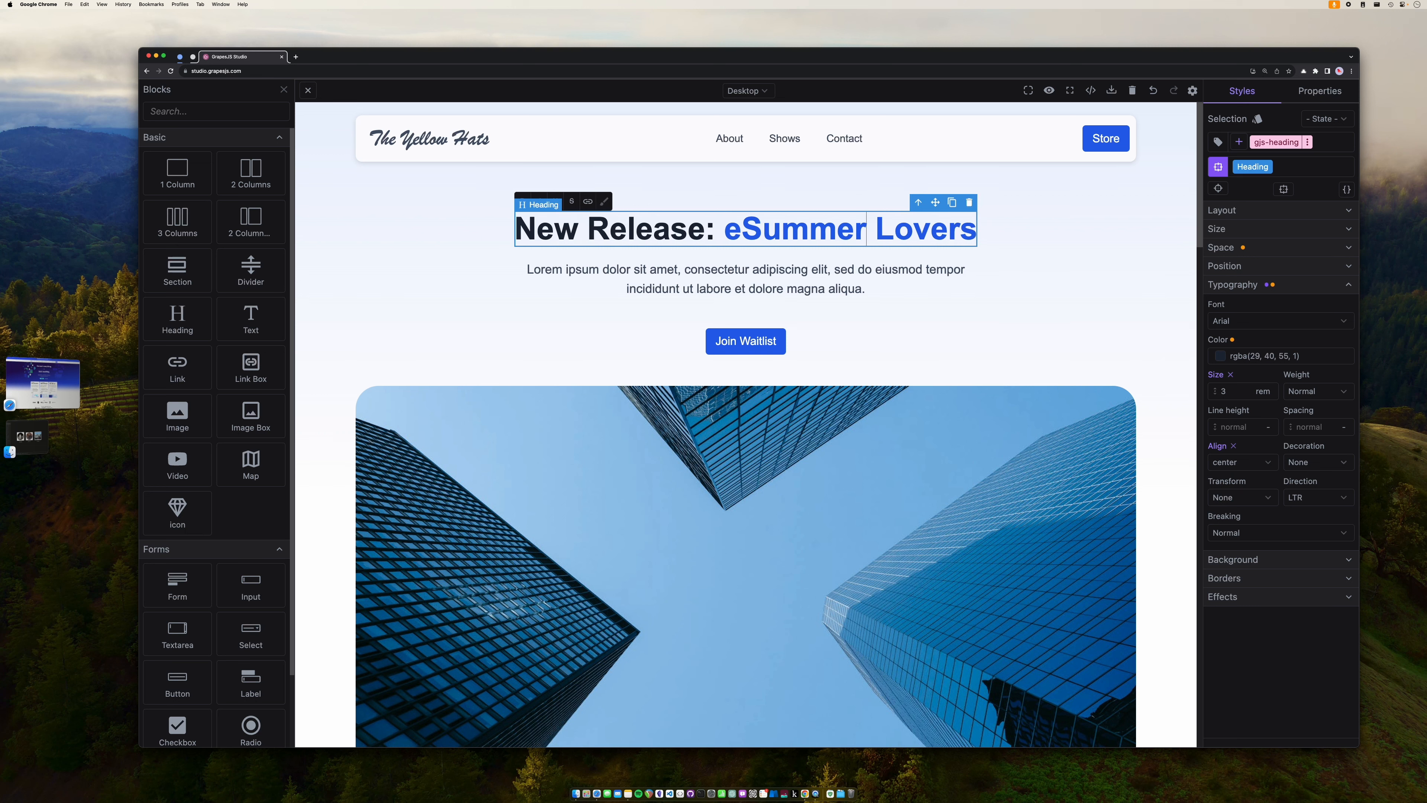
pyautogui.press('Right')
pyautogui.press('Right')
pyautogui.press('Left')
pyautogui.press('BackSpace')
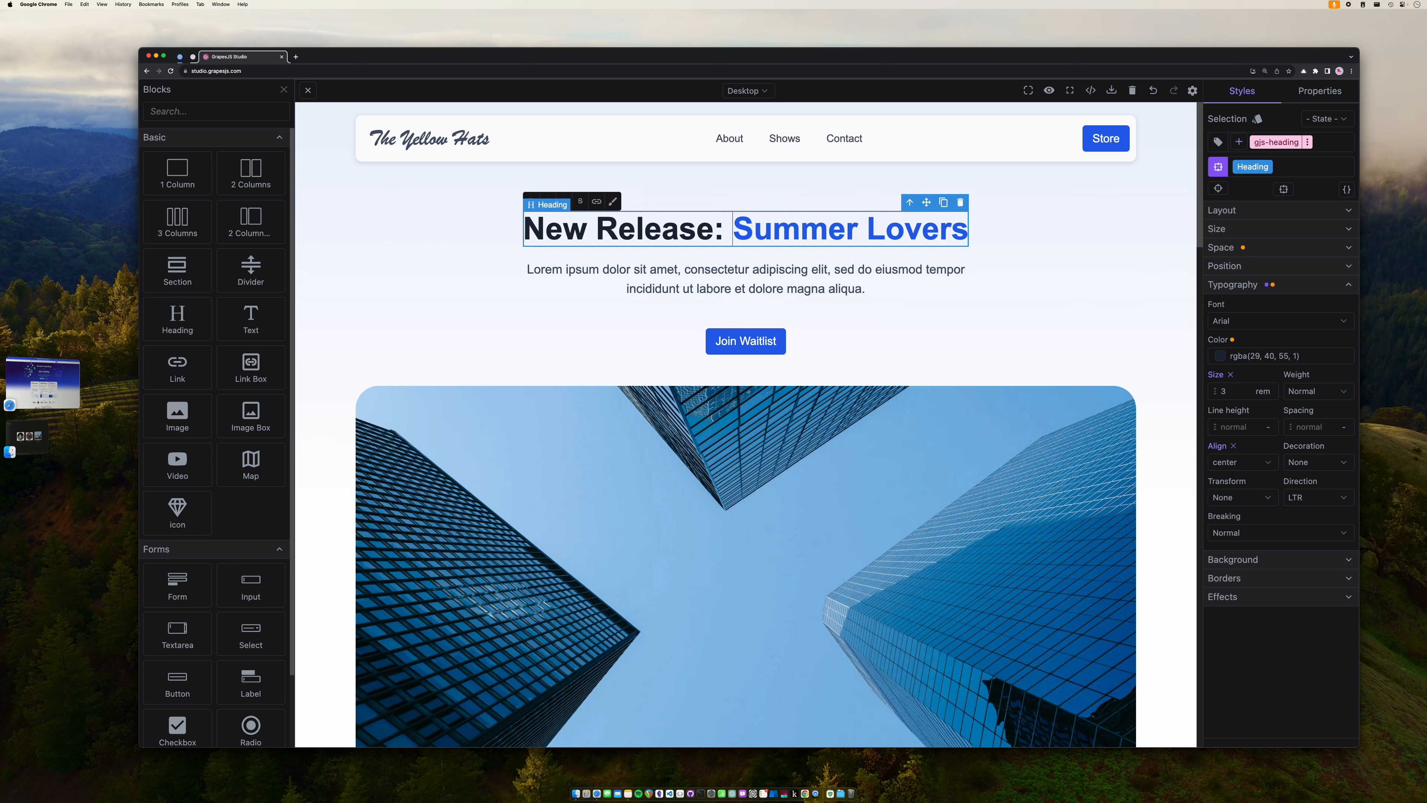
# - Replace the Lorem ipsum paragraph with the pasted quote beginning 'I woke up in the morning and knew'
pyautogui.click(722, 272)
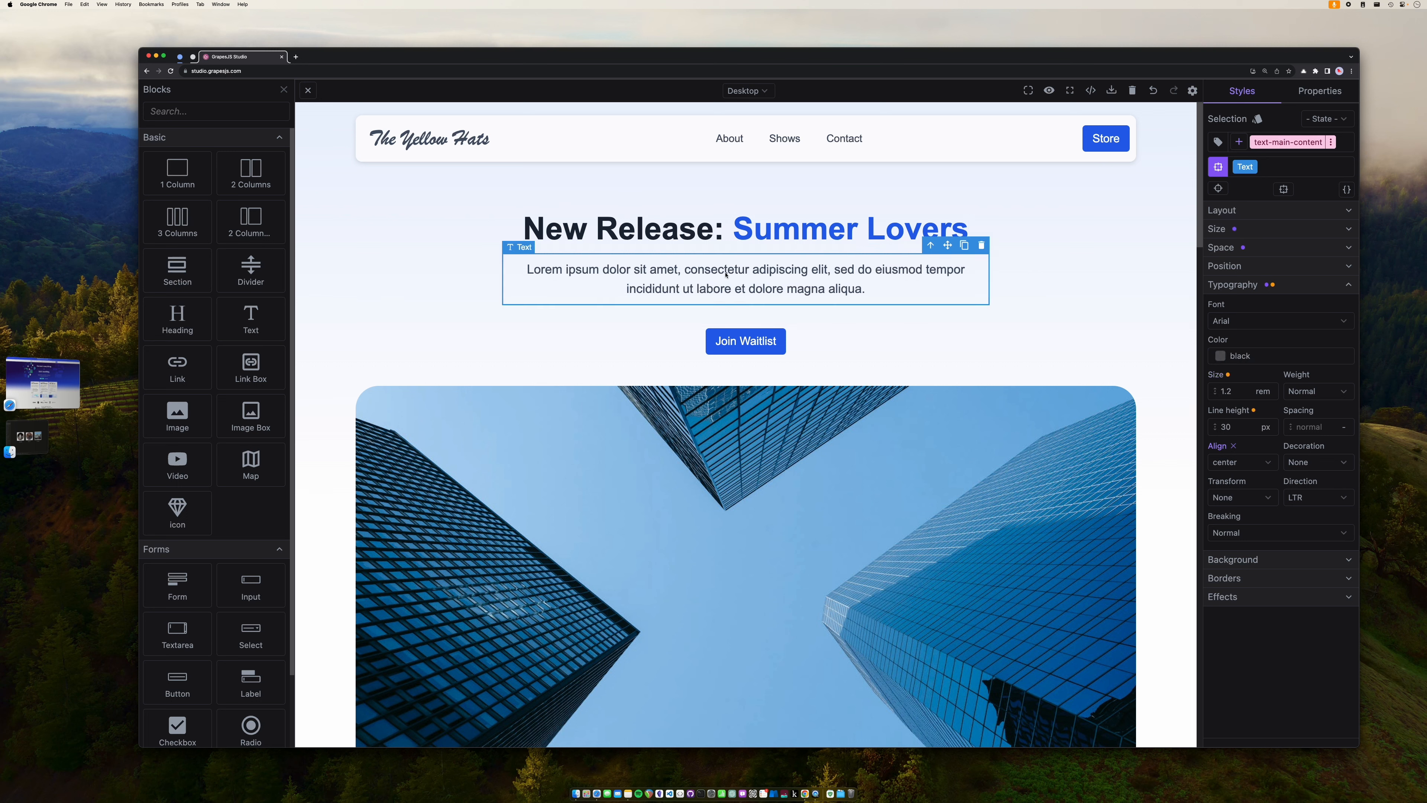
pyautogui.tripleClick(726, 274)
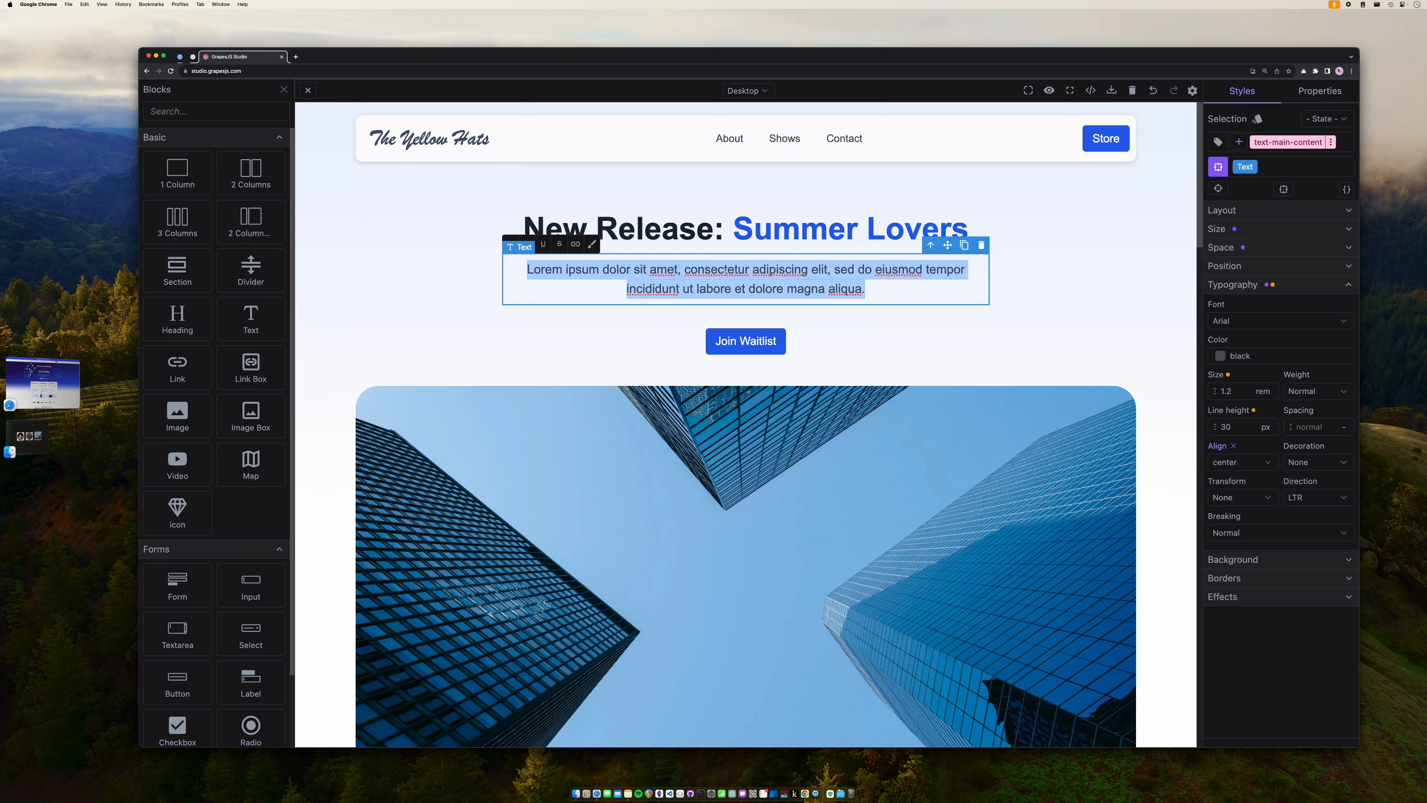
pyautogui.press('BackSpace')
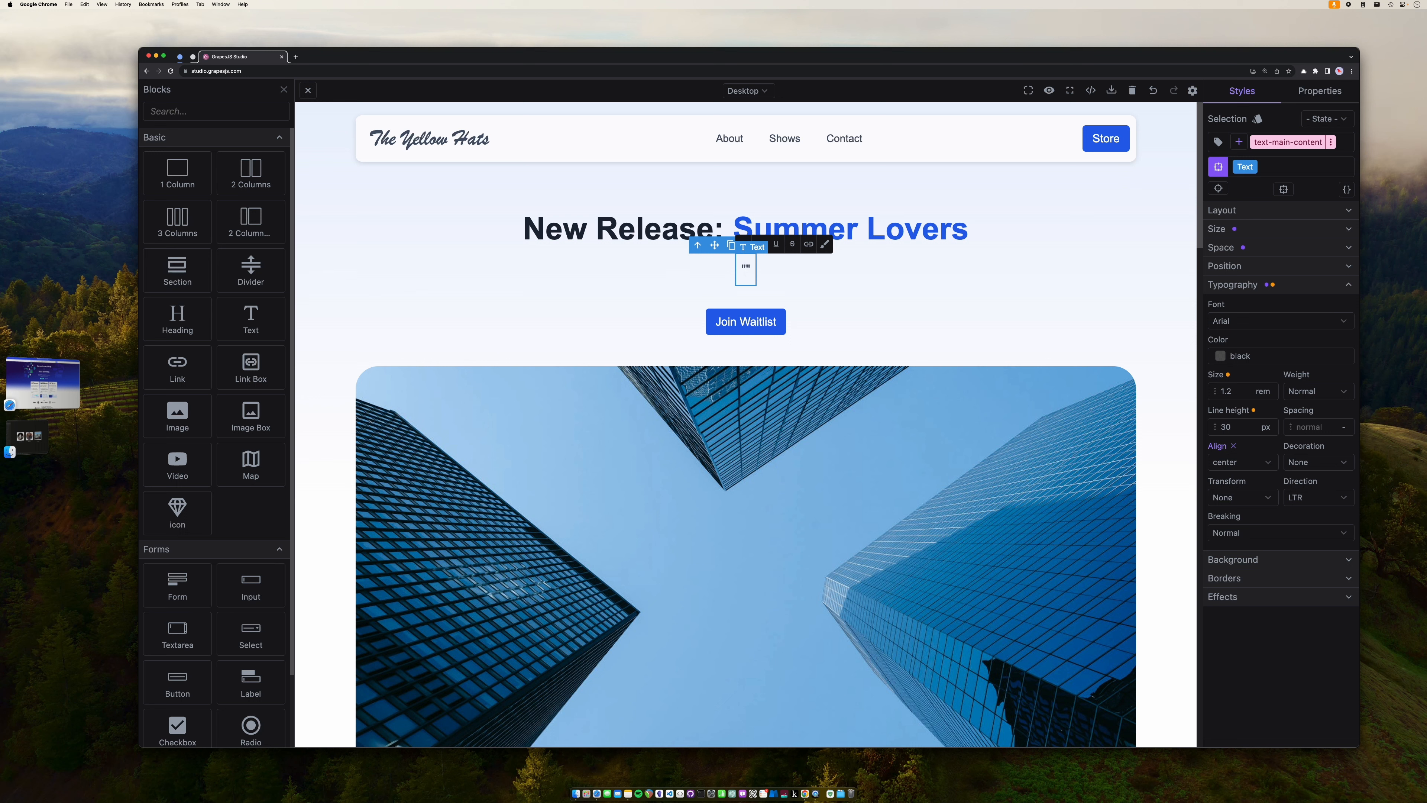
pyautogui.write('I woke u')
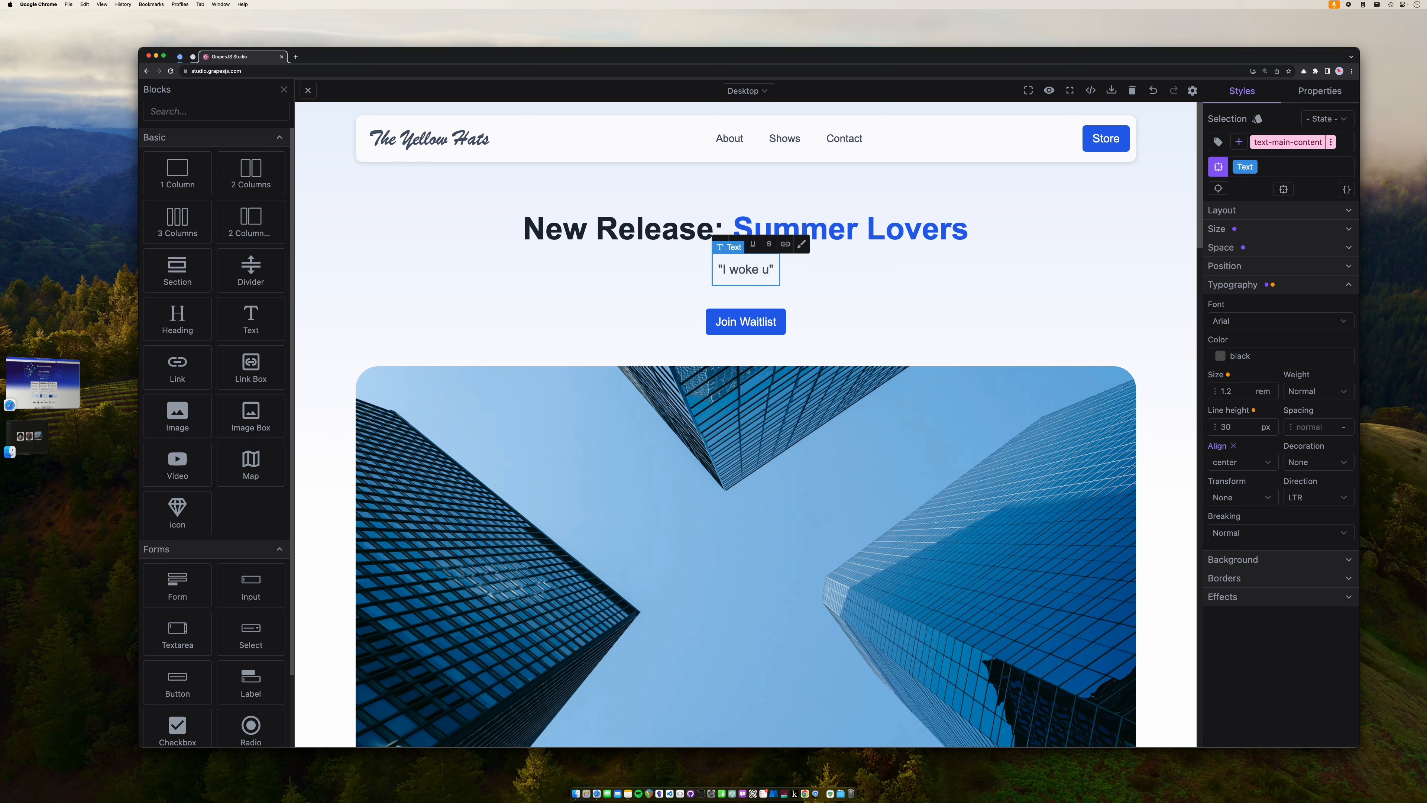
pyautogui.write('p in the morn')
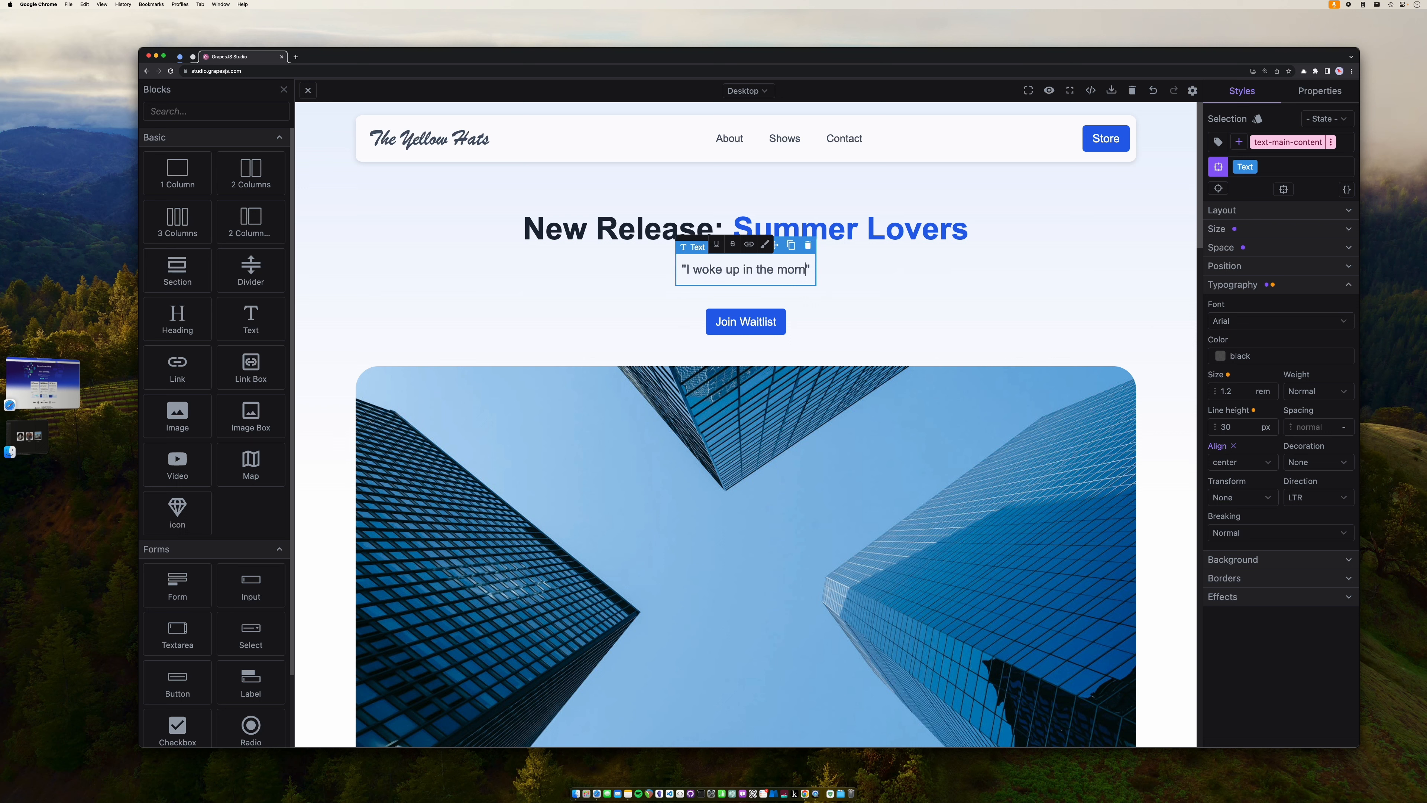
pyautogui.write('ing and knew')
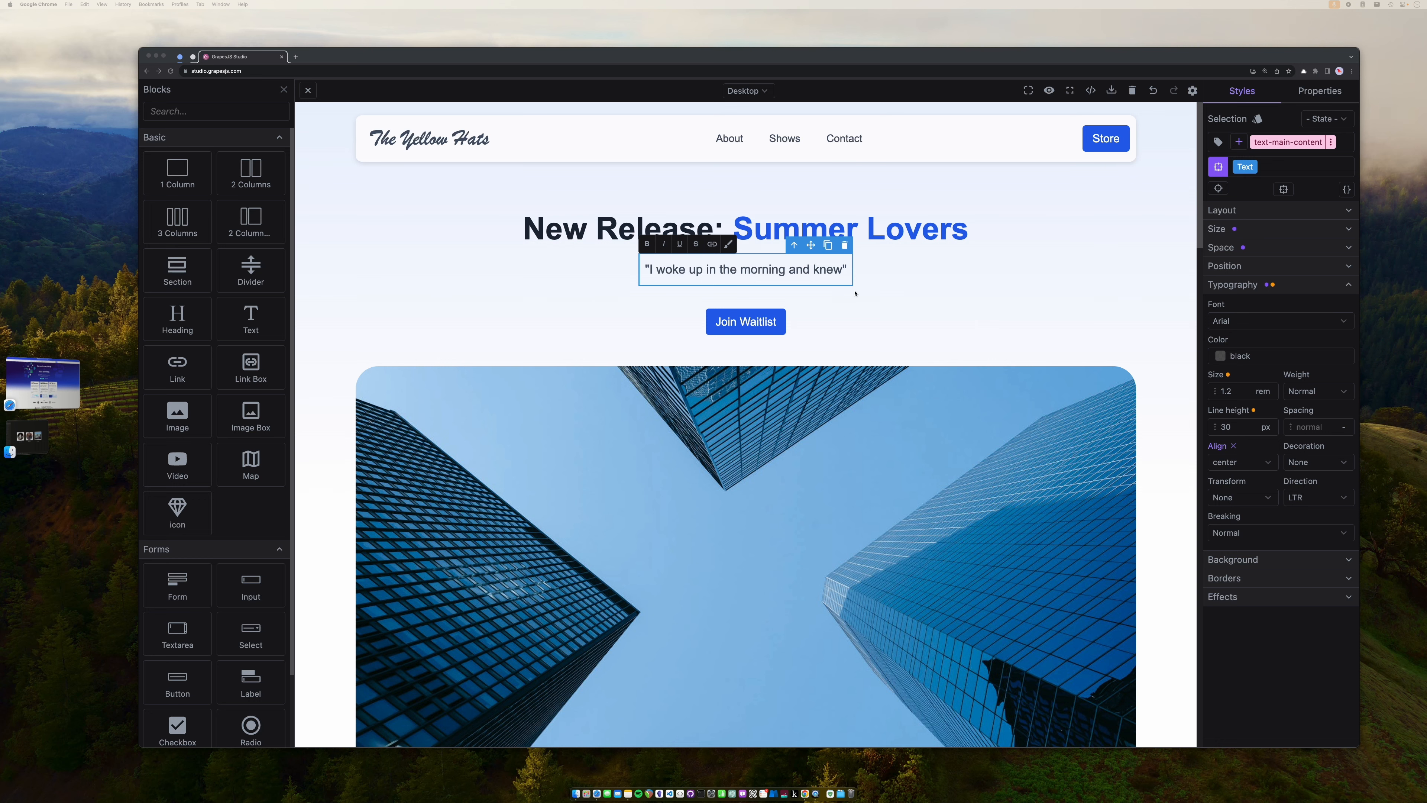
pyautogui.click(843, 280)
pyautogui.write('was going to write something about that time in California when I was 24. I was eating an ice cream cone and lady came up to me and said \'hey\' I said \'hey\' back. I spent the summer in poetic love with this individual, my summer lover."')
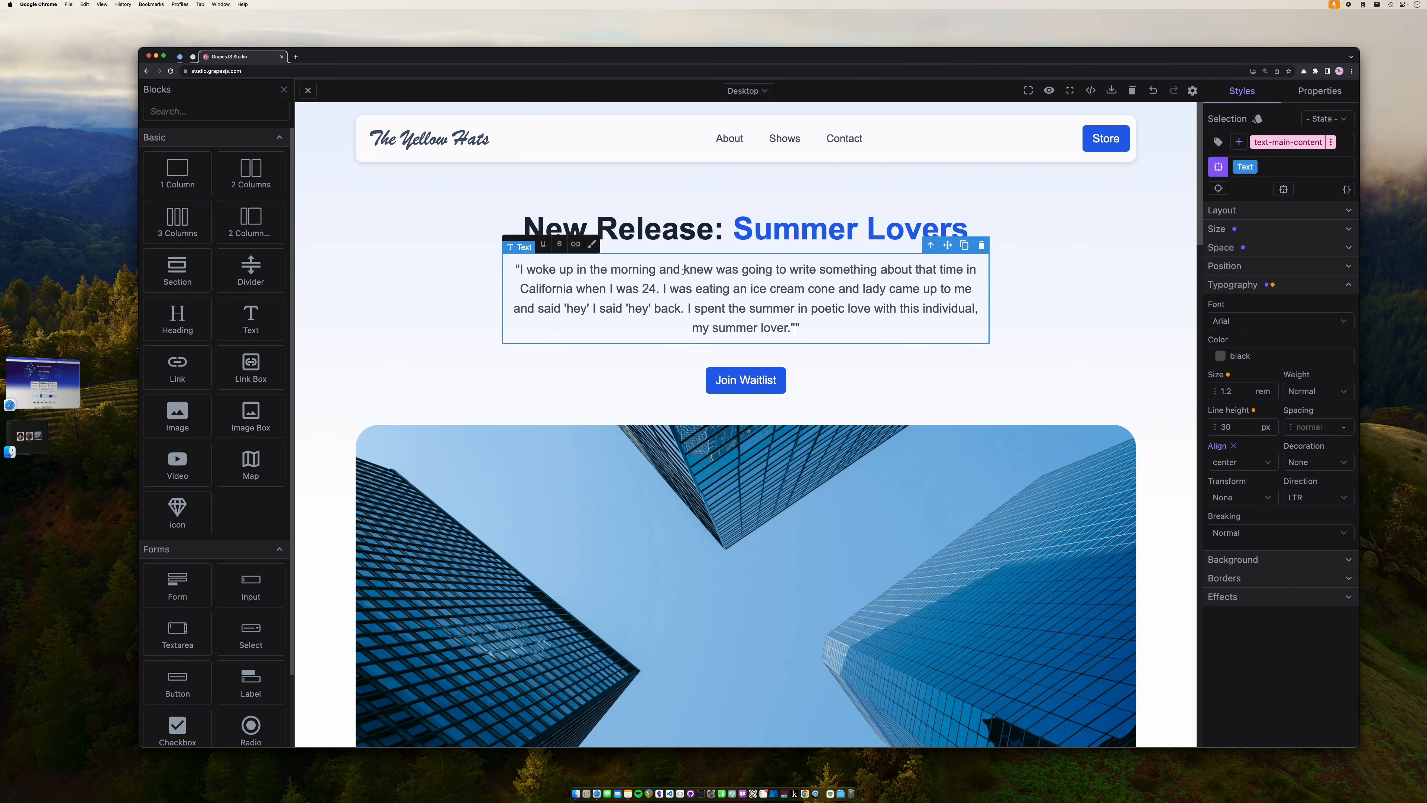
pyautogui.write('I')
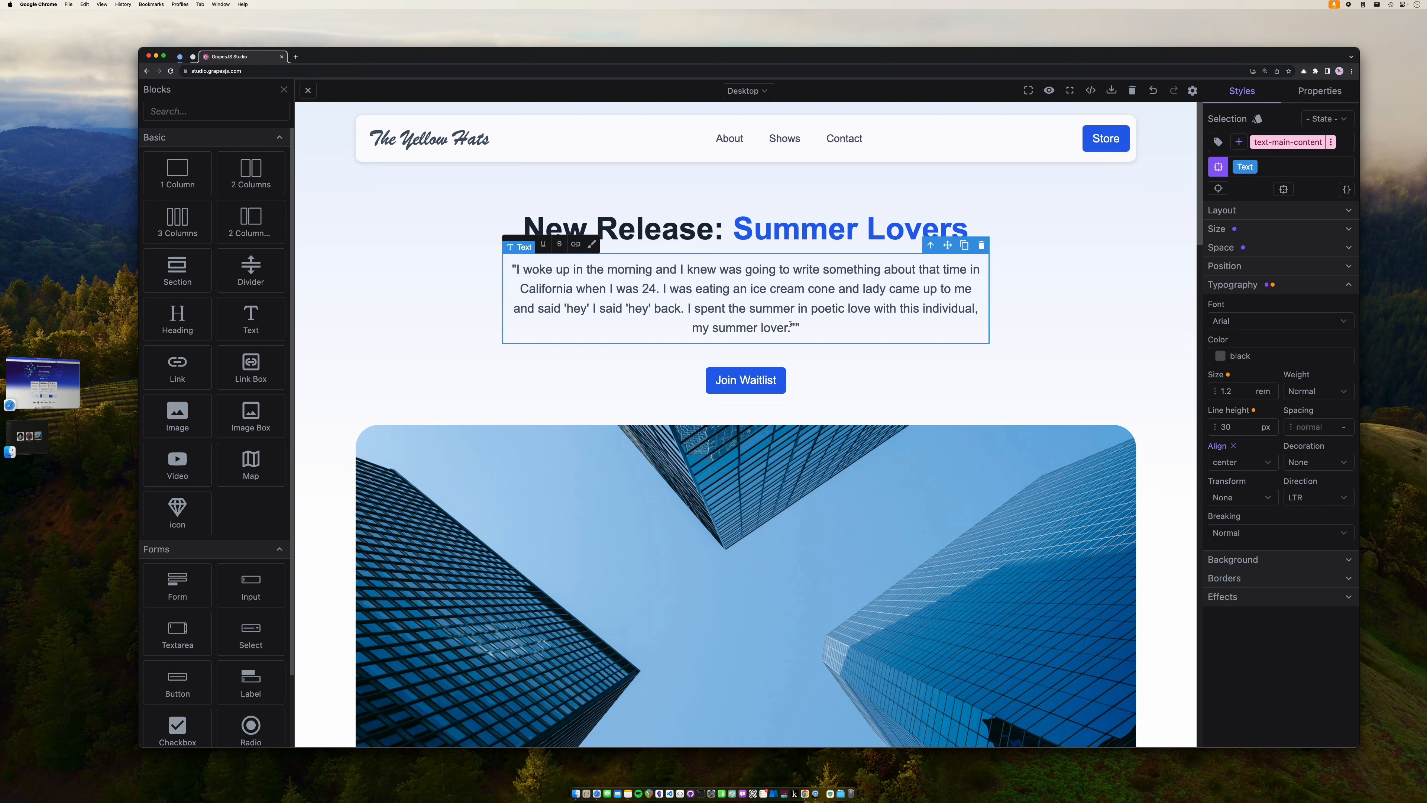
pyautogui.press('BackSpace')
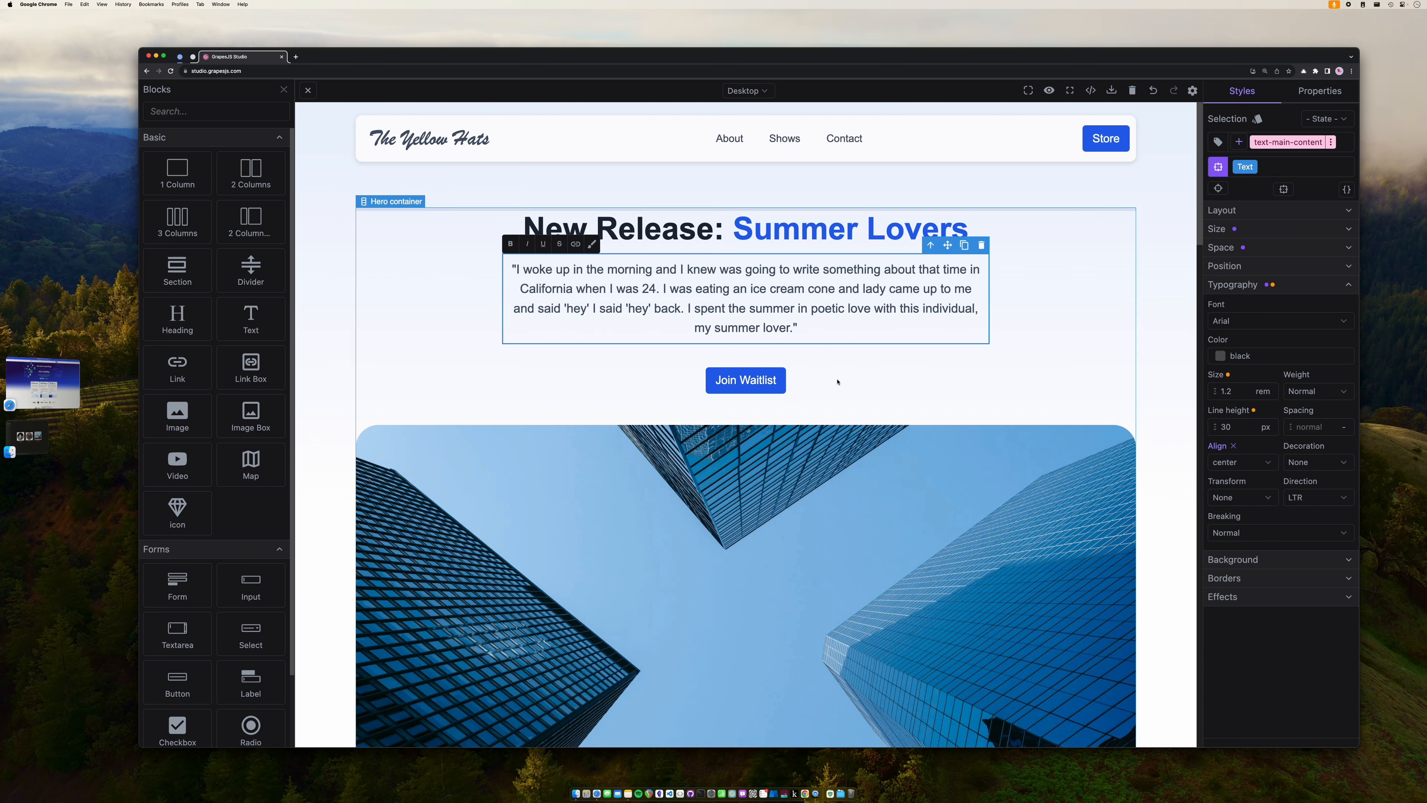
# - Relabel the hero's Join Waitlist button as 'Listen here'
pyautogui.click(752, 381)
pyautogui.doubleClick(766, 386)
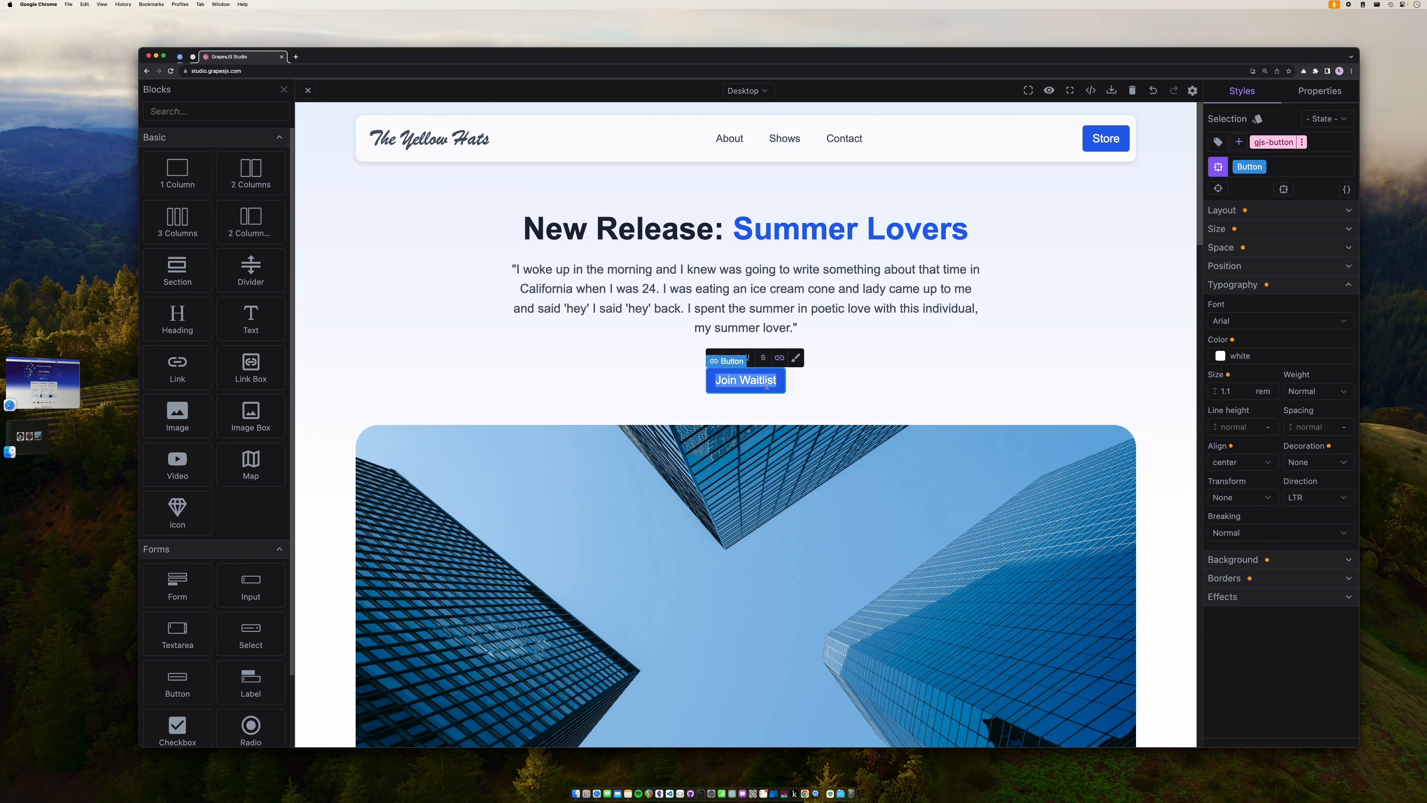
pyautogui.write('Listen')
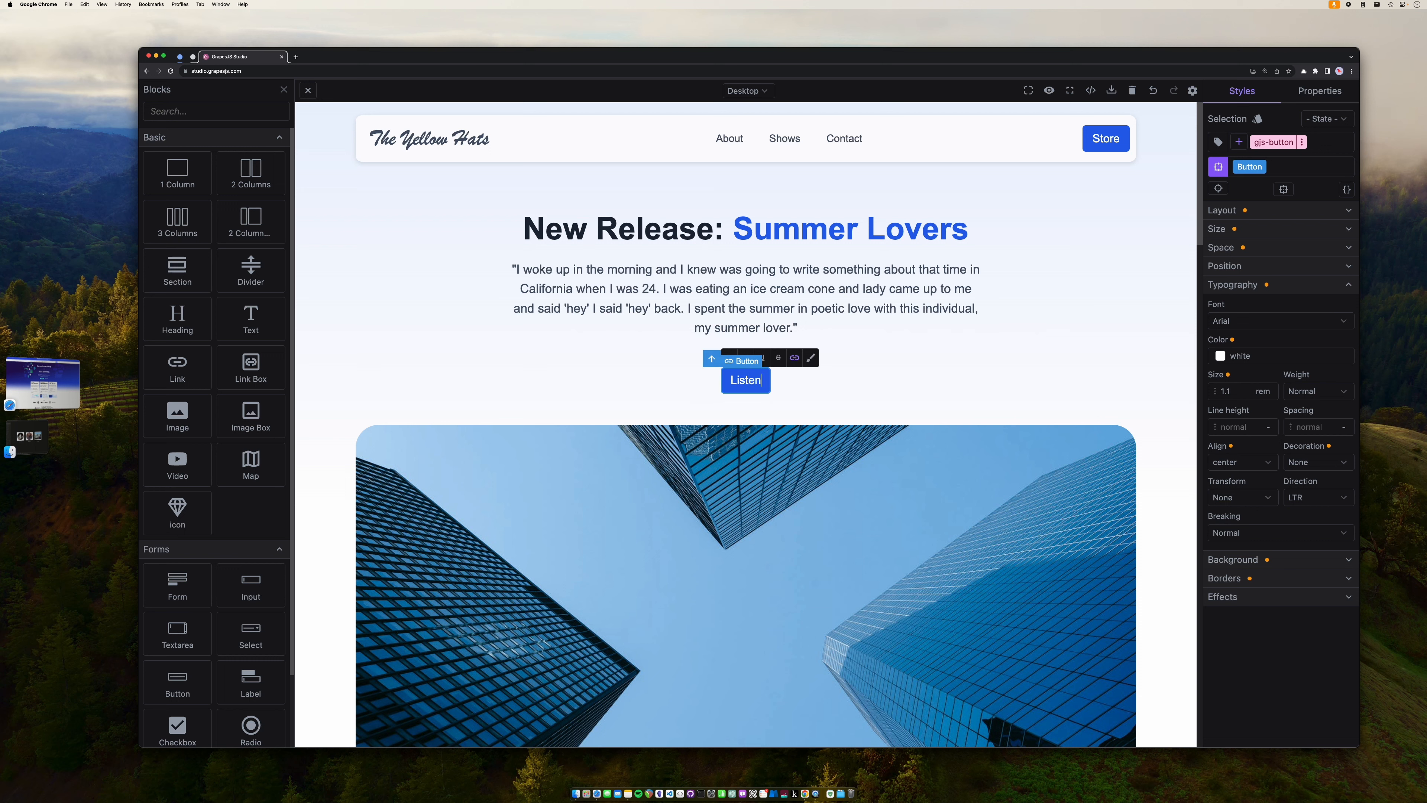
pyautogui.write(' here')
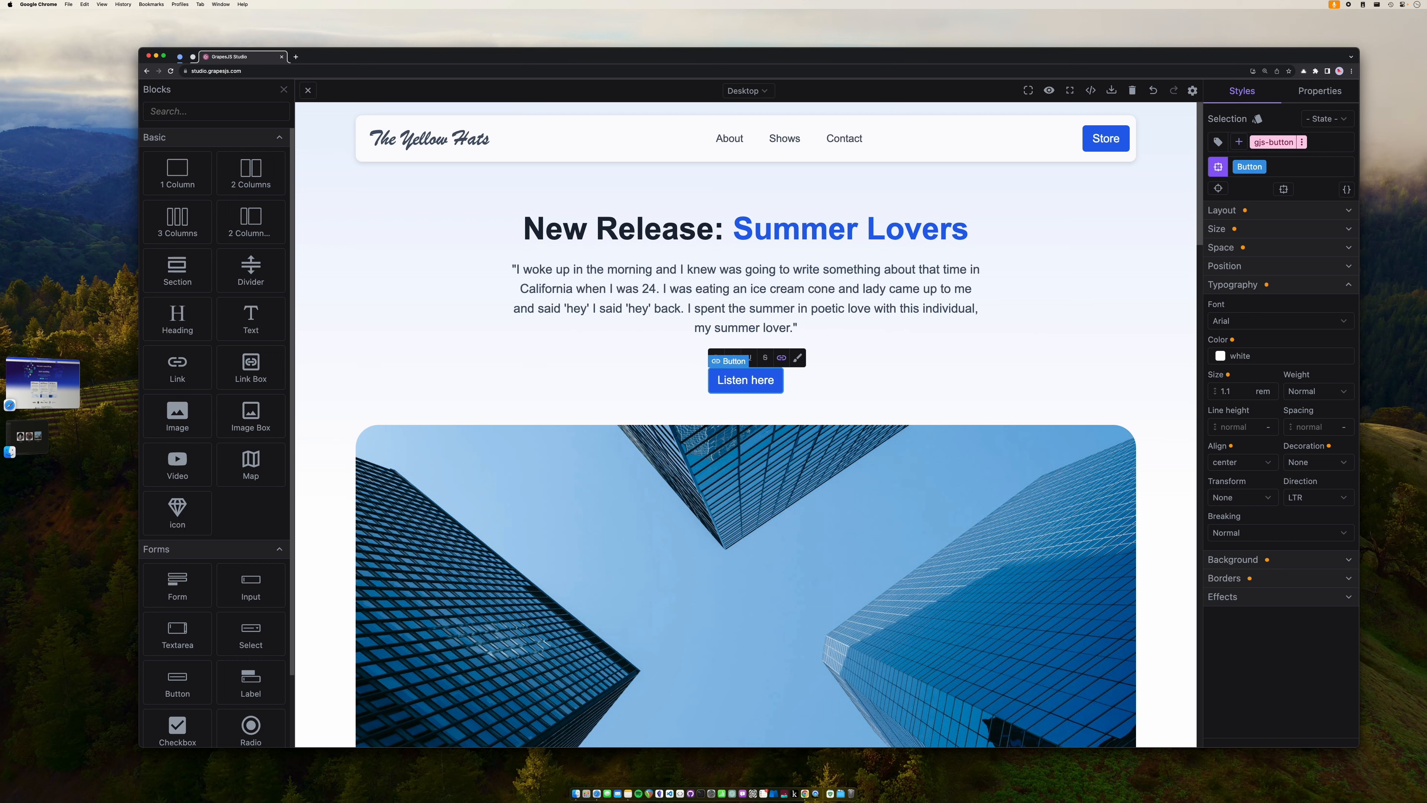
pyautogui.press('BackSpace')
pyautogui.press('BackSpace')
pyautogui.press('BackSpace')
pyautogui.press('BackSpace')
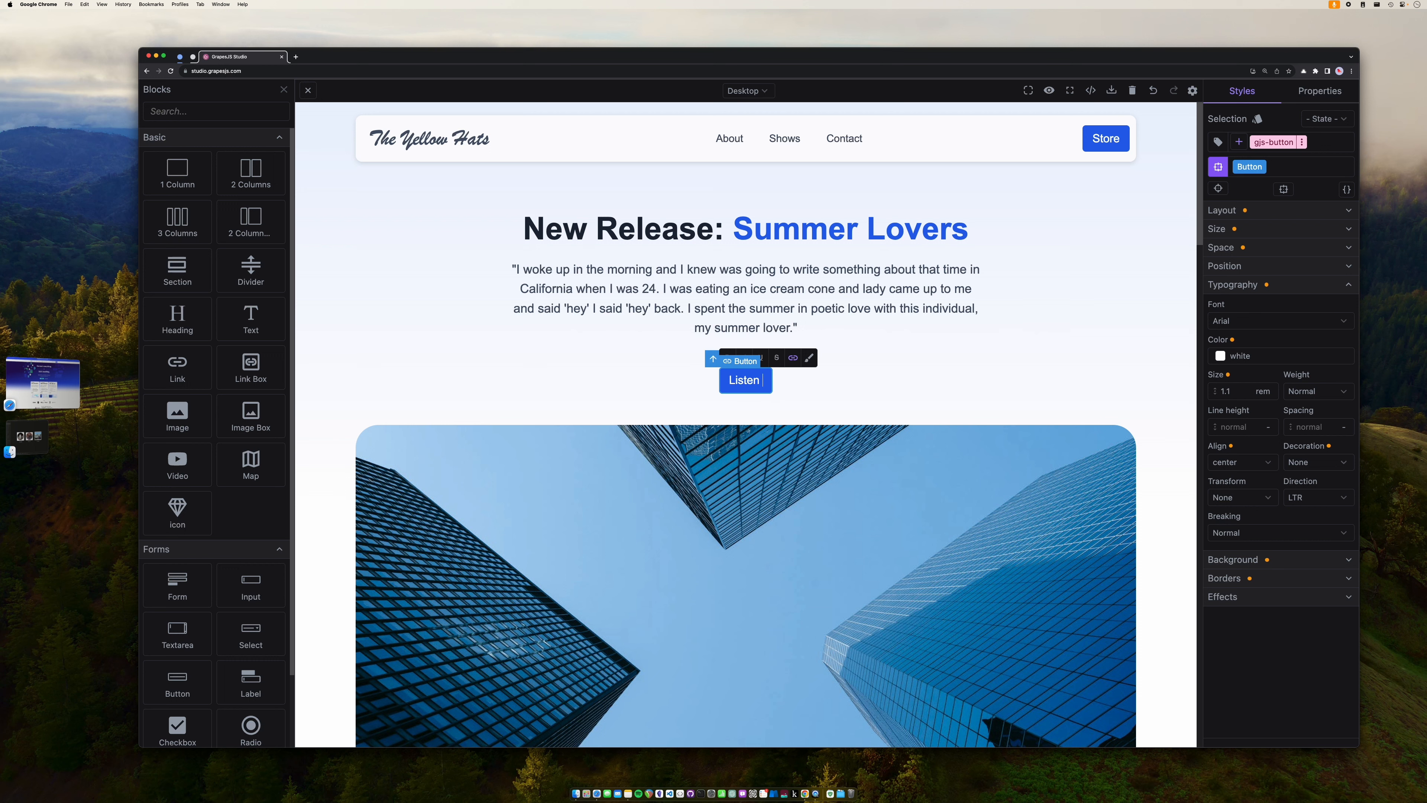
pyautogui.write('here')
pyautogui.click(795, 389)
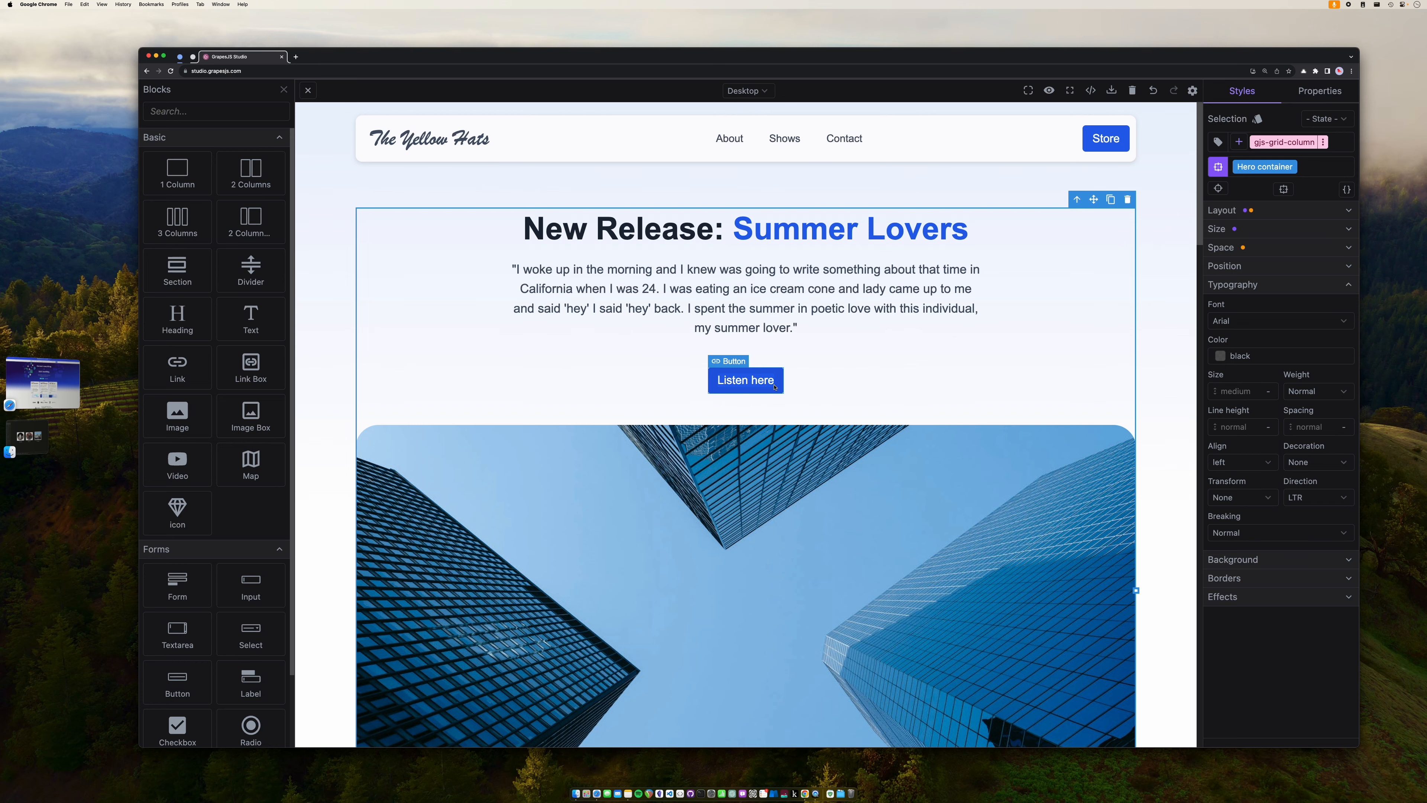
# - Upload IMG_2899.jpeg and use it in place of the hero's skyscraper photo
pyautogui.scroll(-5, 774, 387)
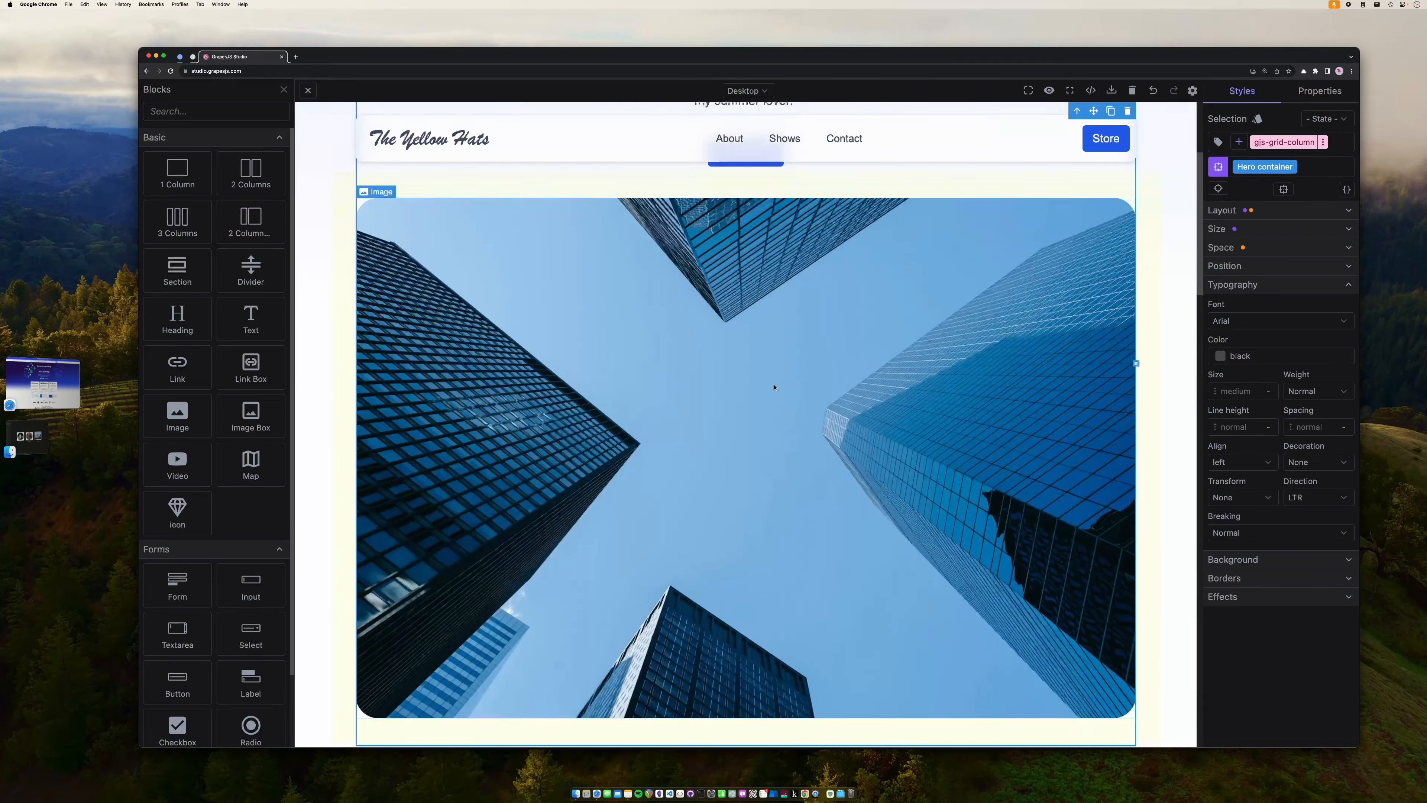
pyautogui.click(774, 386)
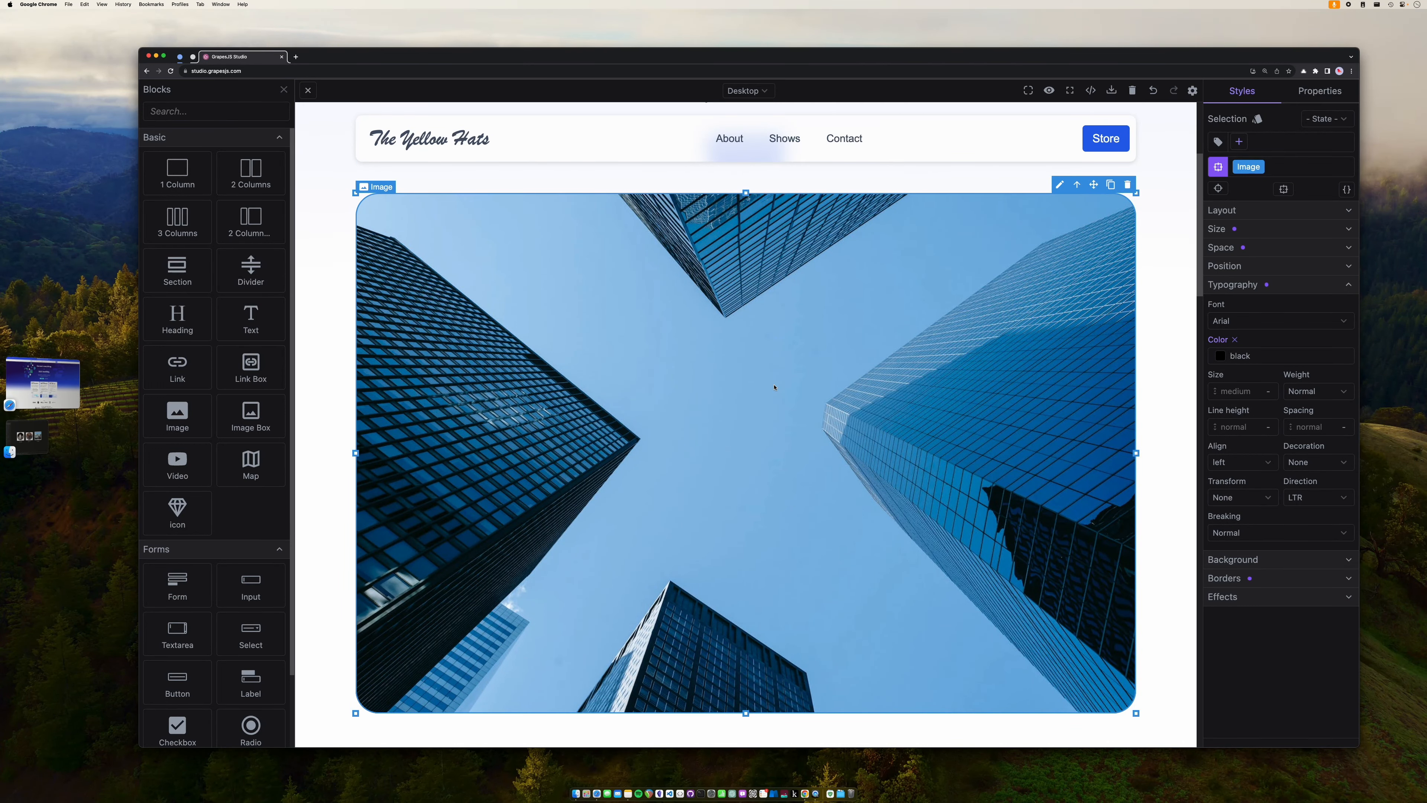
pyautogui.scroll(4, 774, 387)
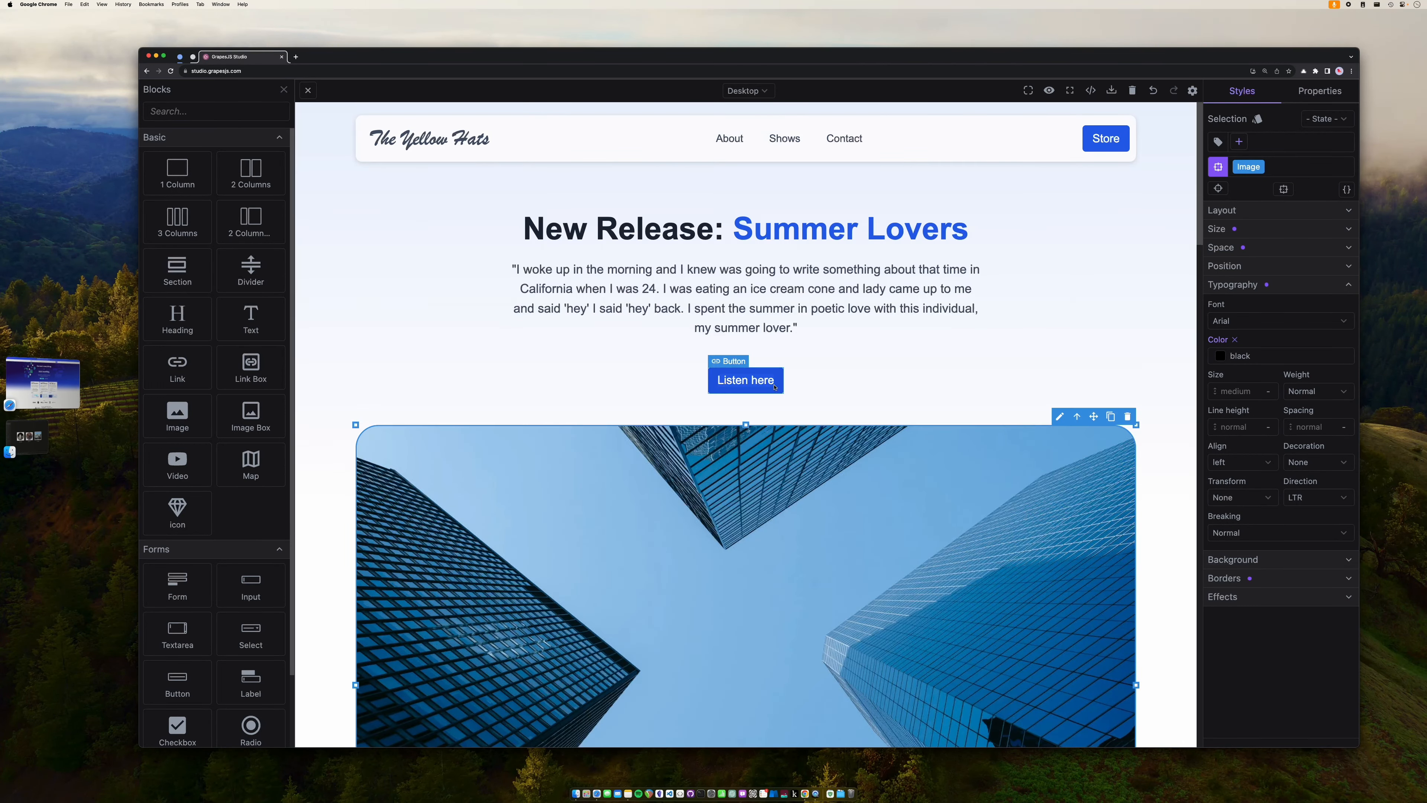
pyautogui.scroll(-5, 774, 387)
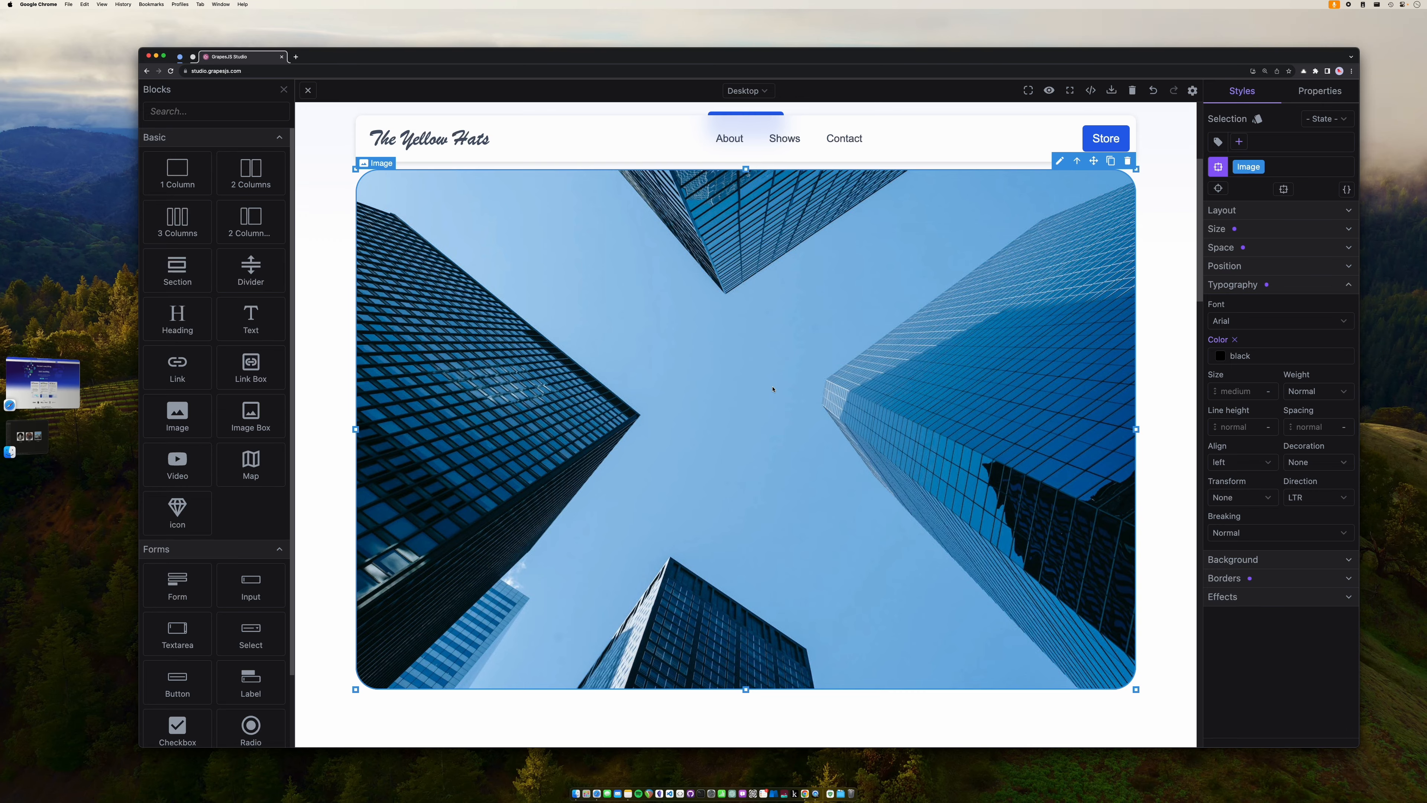
pyautogui.doubleClick(773, 388)
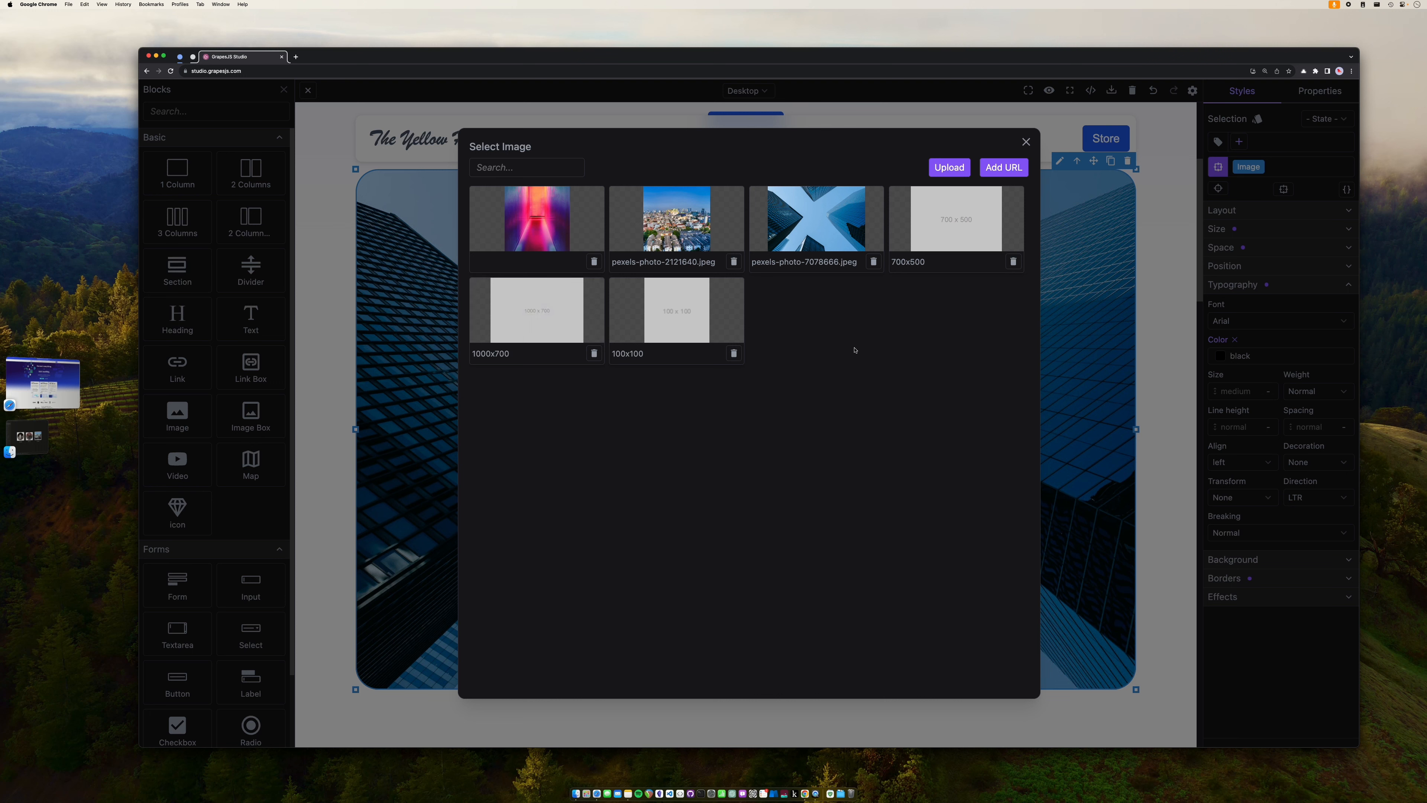
pyautogui.click(953, 168)
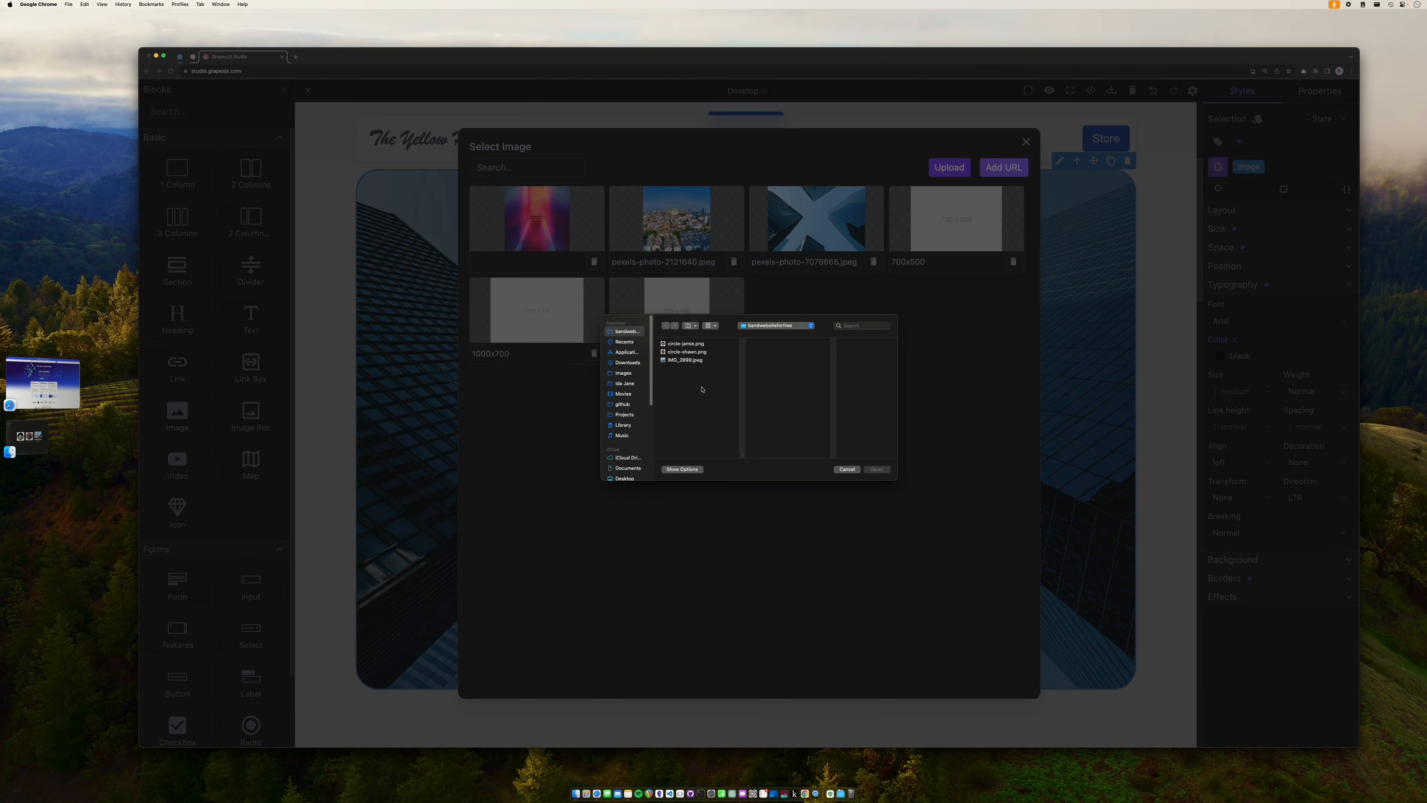
pyautogui.click(689, 325)
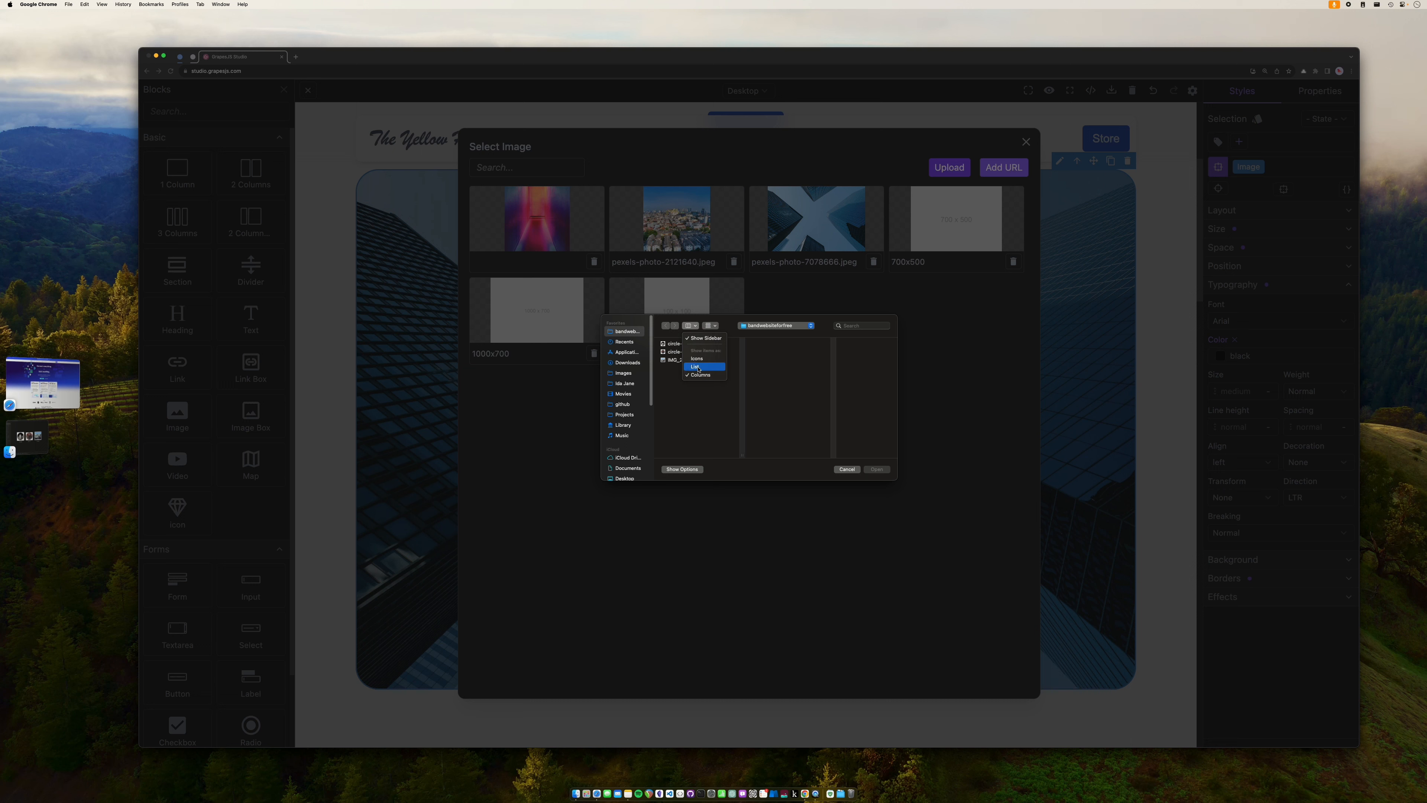
pyautogui.click(700, 338)
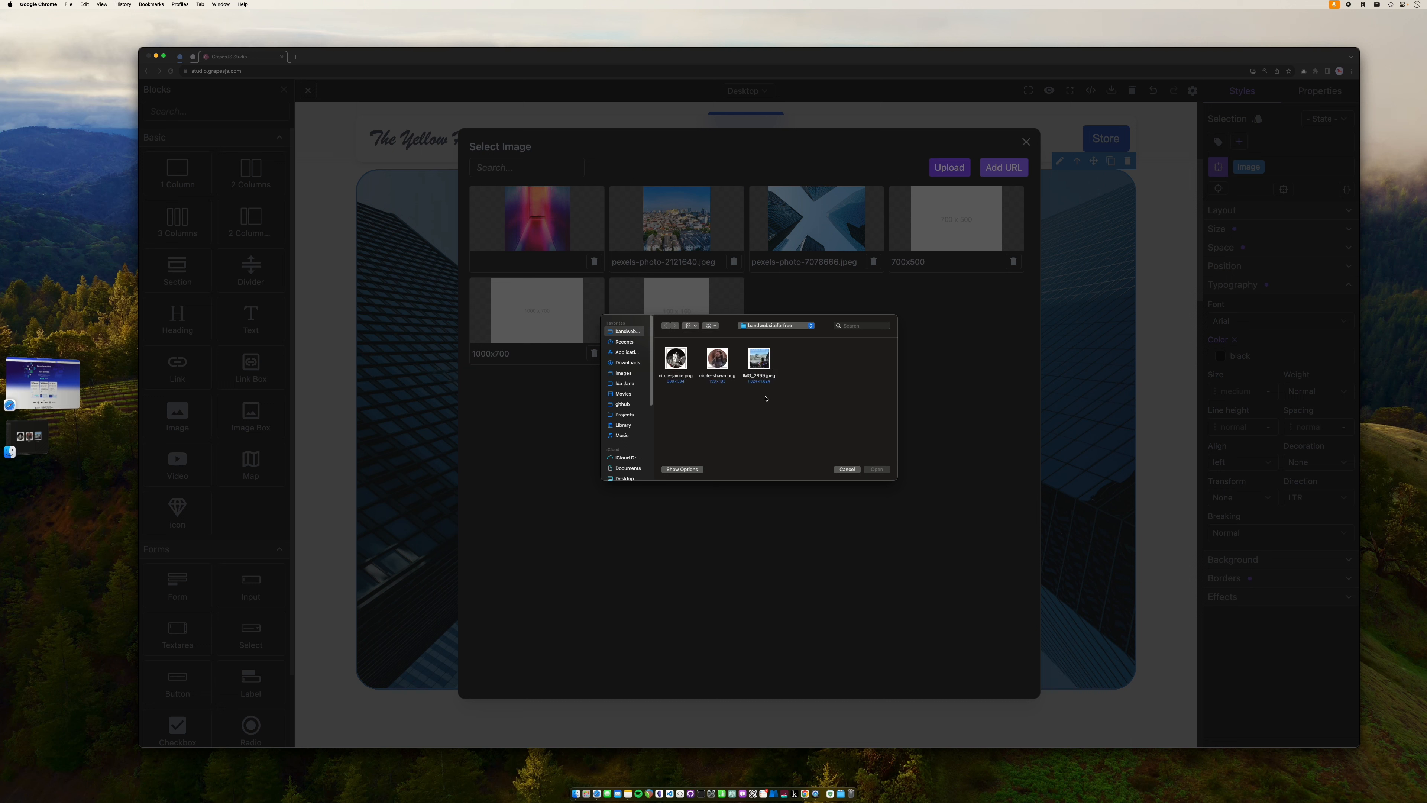
pyautogui.moveTo(666, 417); pyautogui.dragTo(780, 404)
pyautogui.click(767, 363)
pyautogui.doubleClick(767, 372)
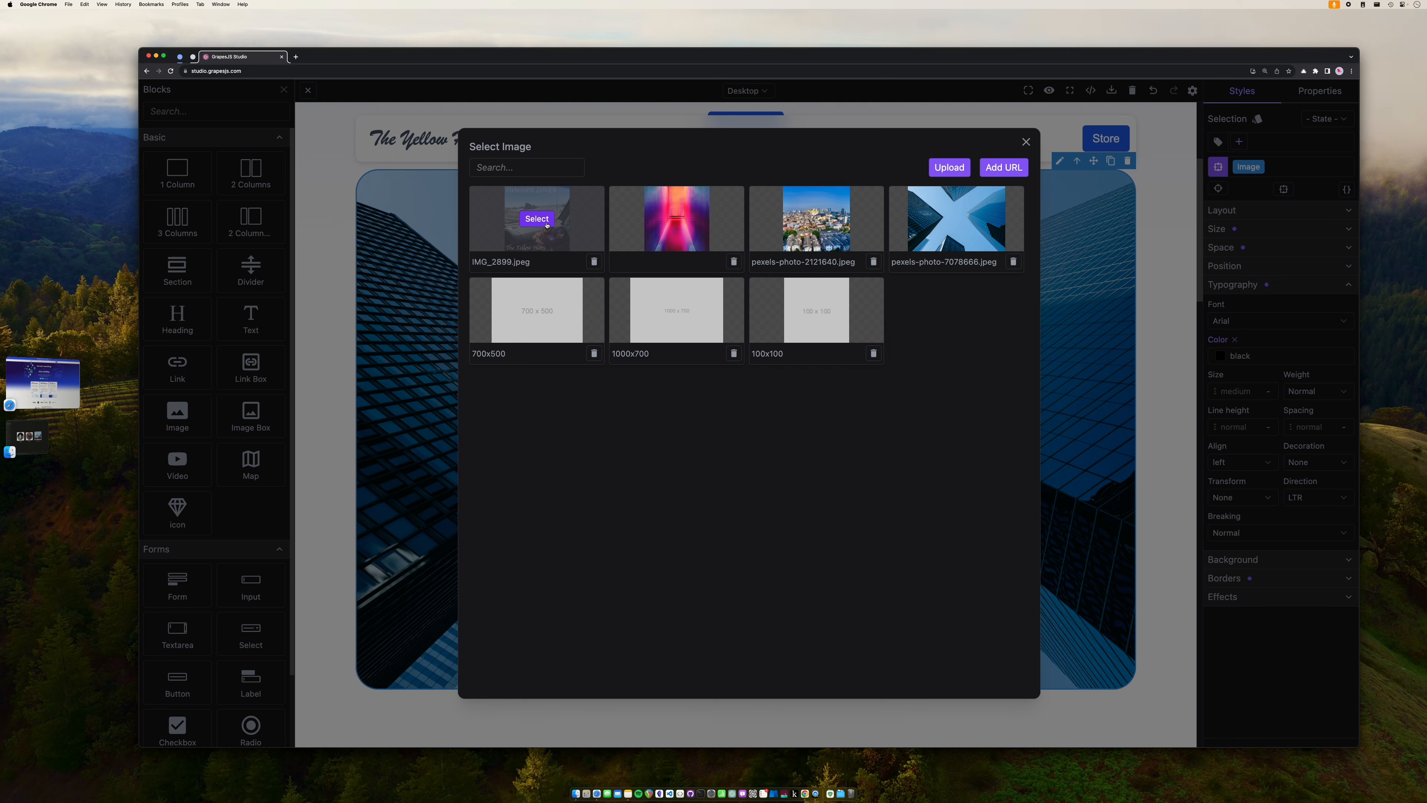
pyautogui.click(546, 225)
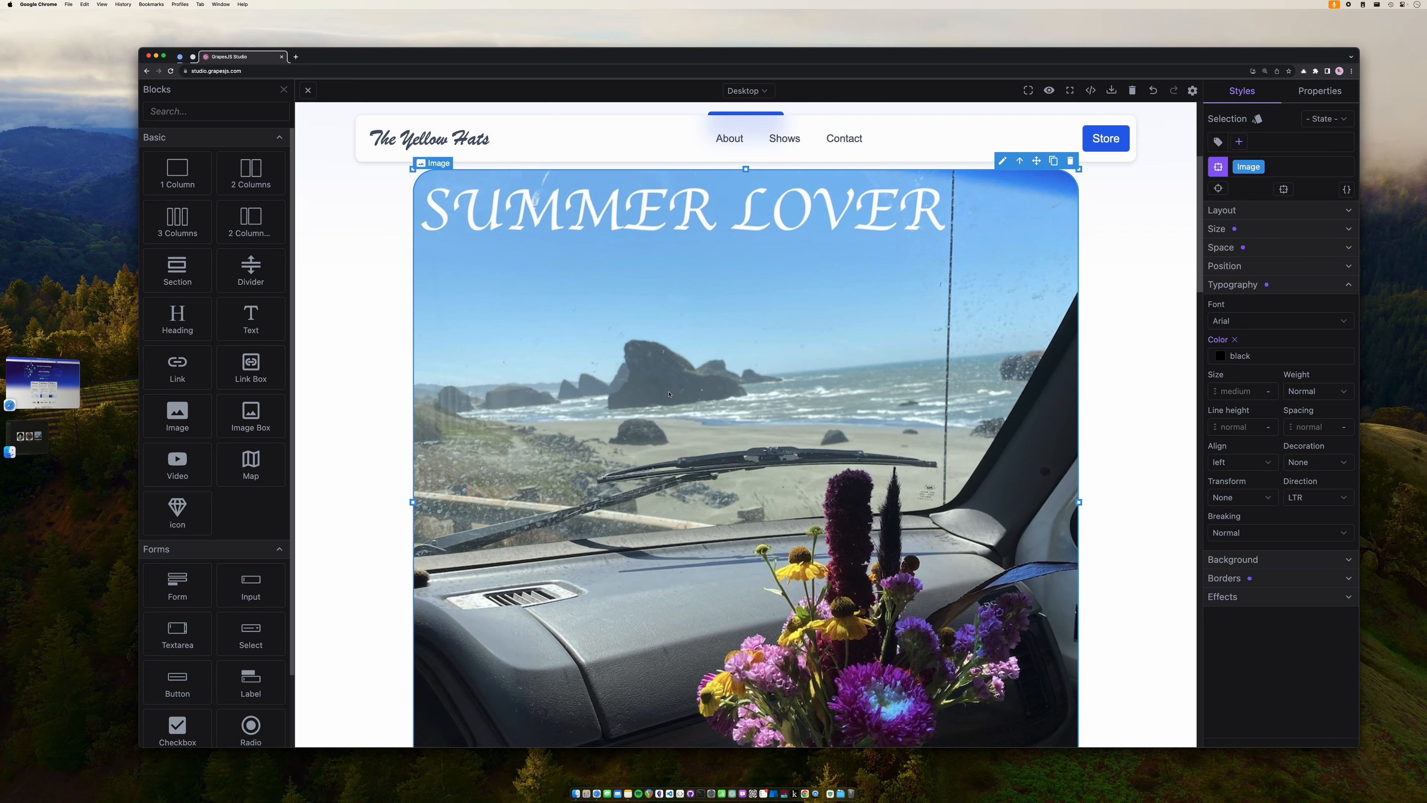
pyautogui.scroll(-3, 669, 394)
pyautogui.scroll(3, 669, 393)
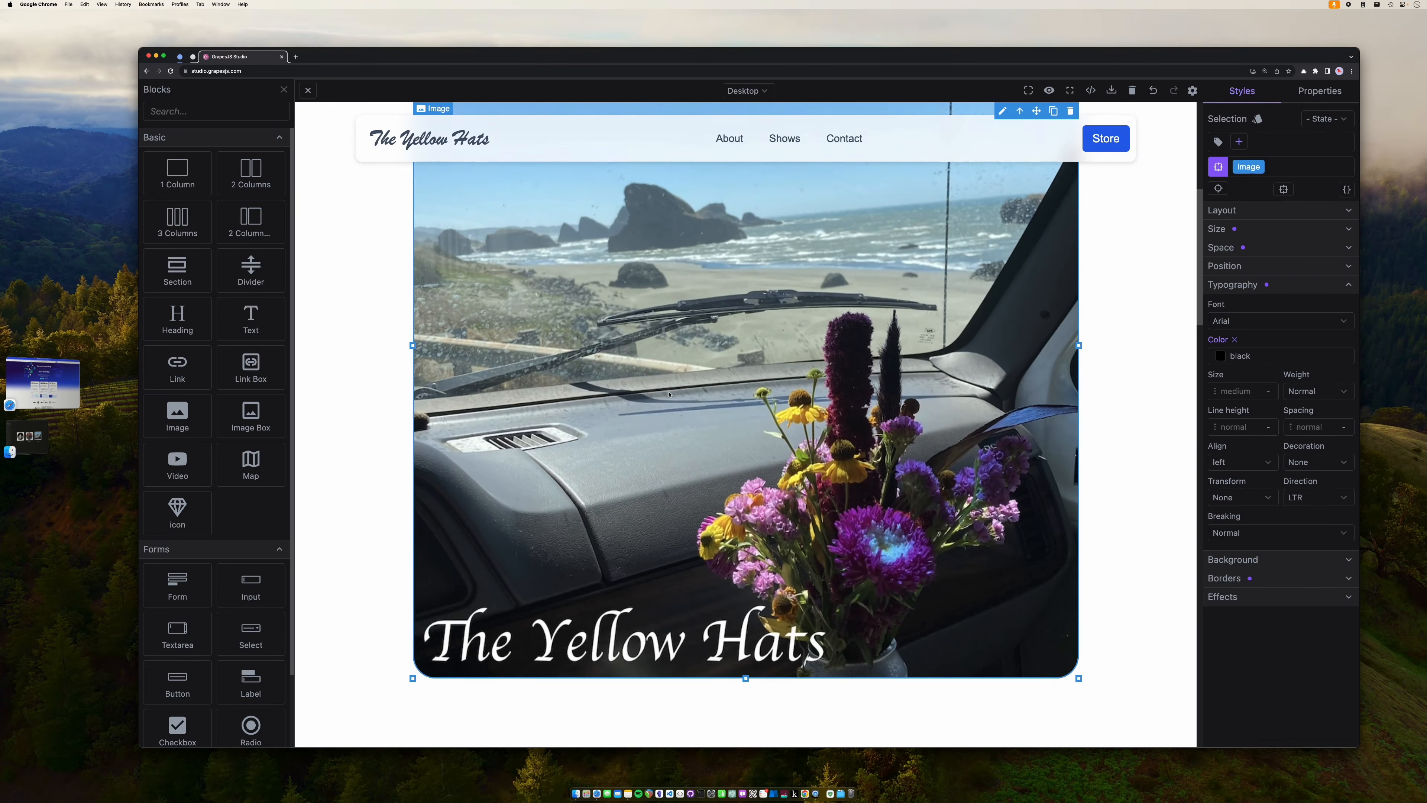
pyautogui.scroll(-3, 669, 394)
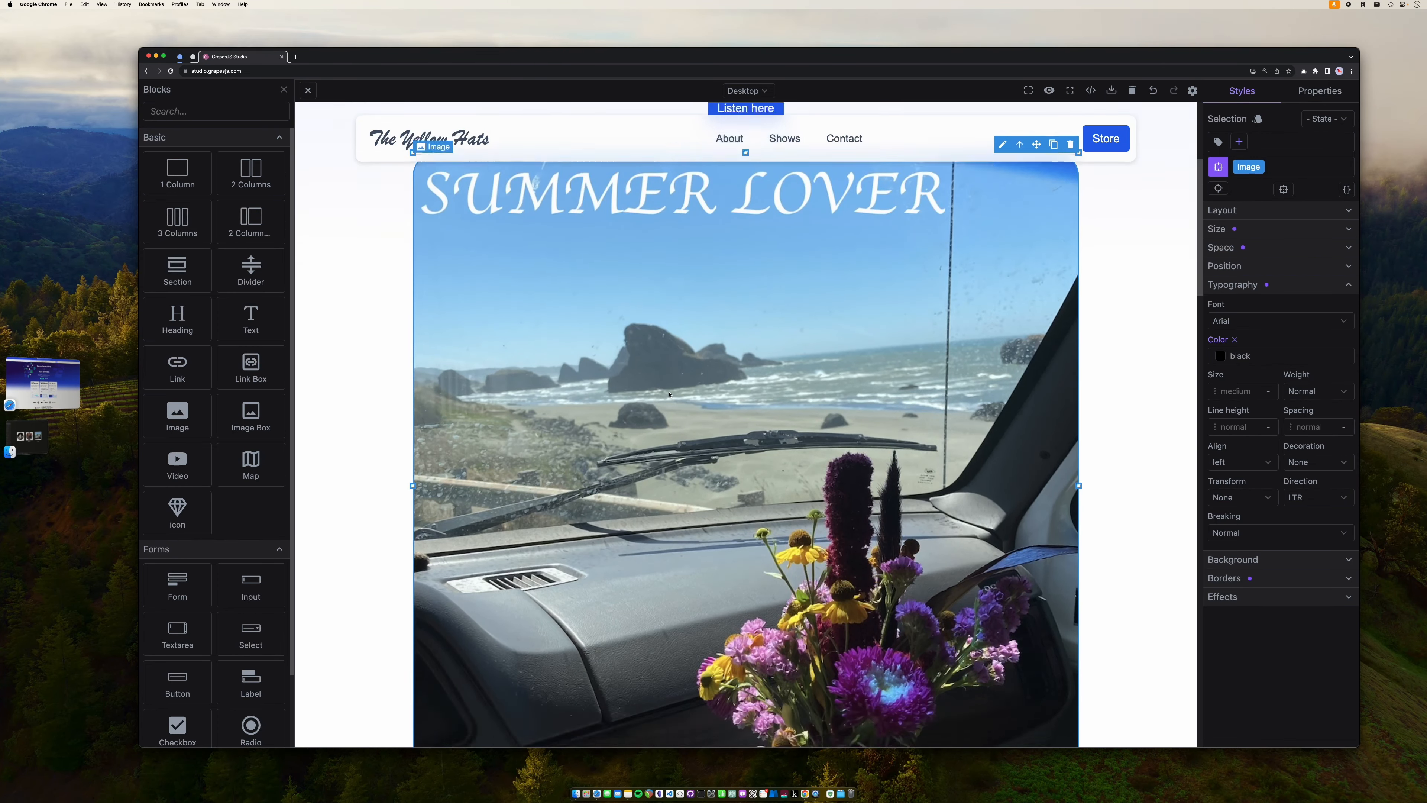
pyautogui.scroll(-1, 669, 394)
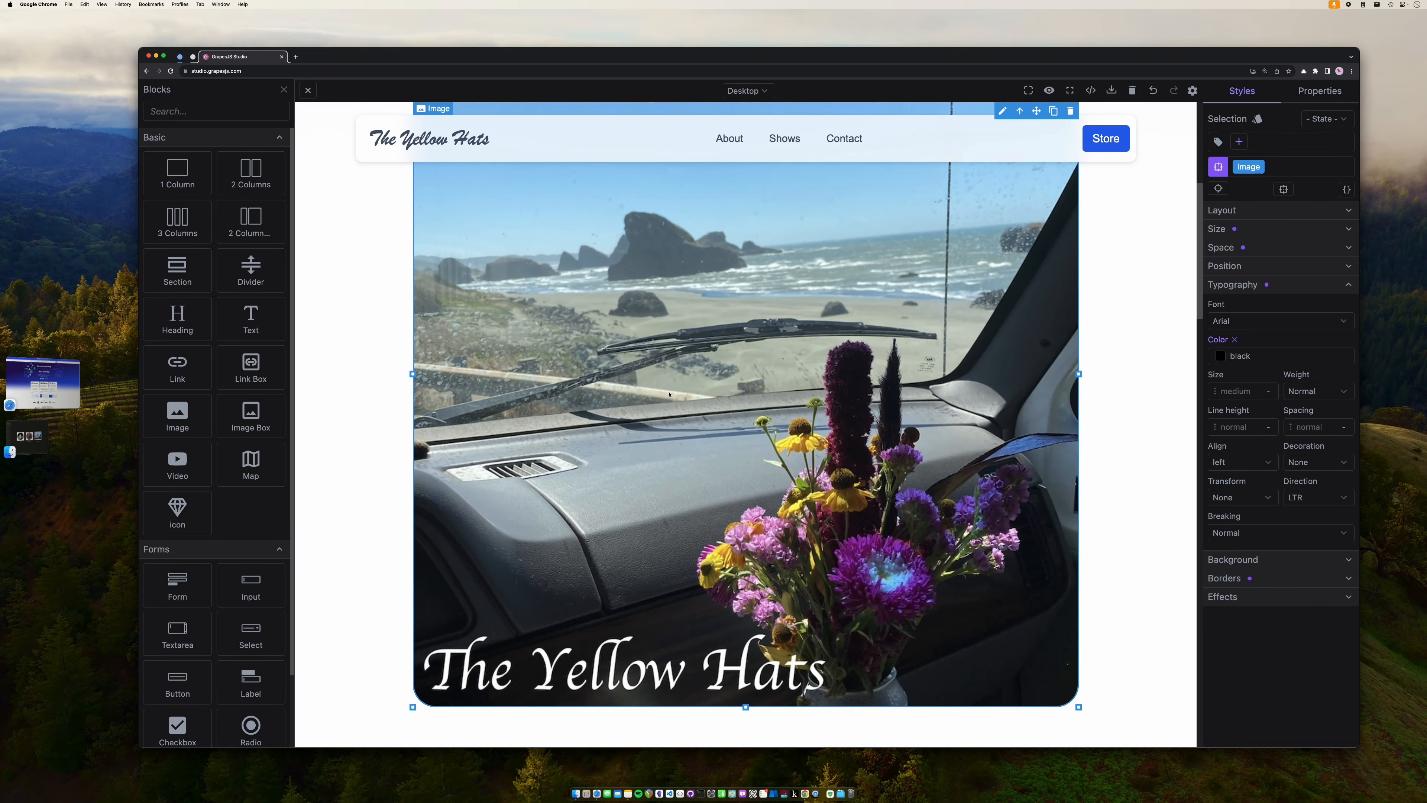
pyautogui.scroll(10, 670, 394)
pyautogui.scroll(-17, 670, 394)
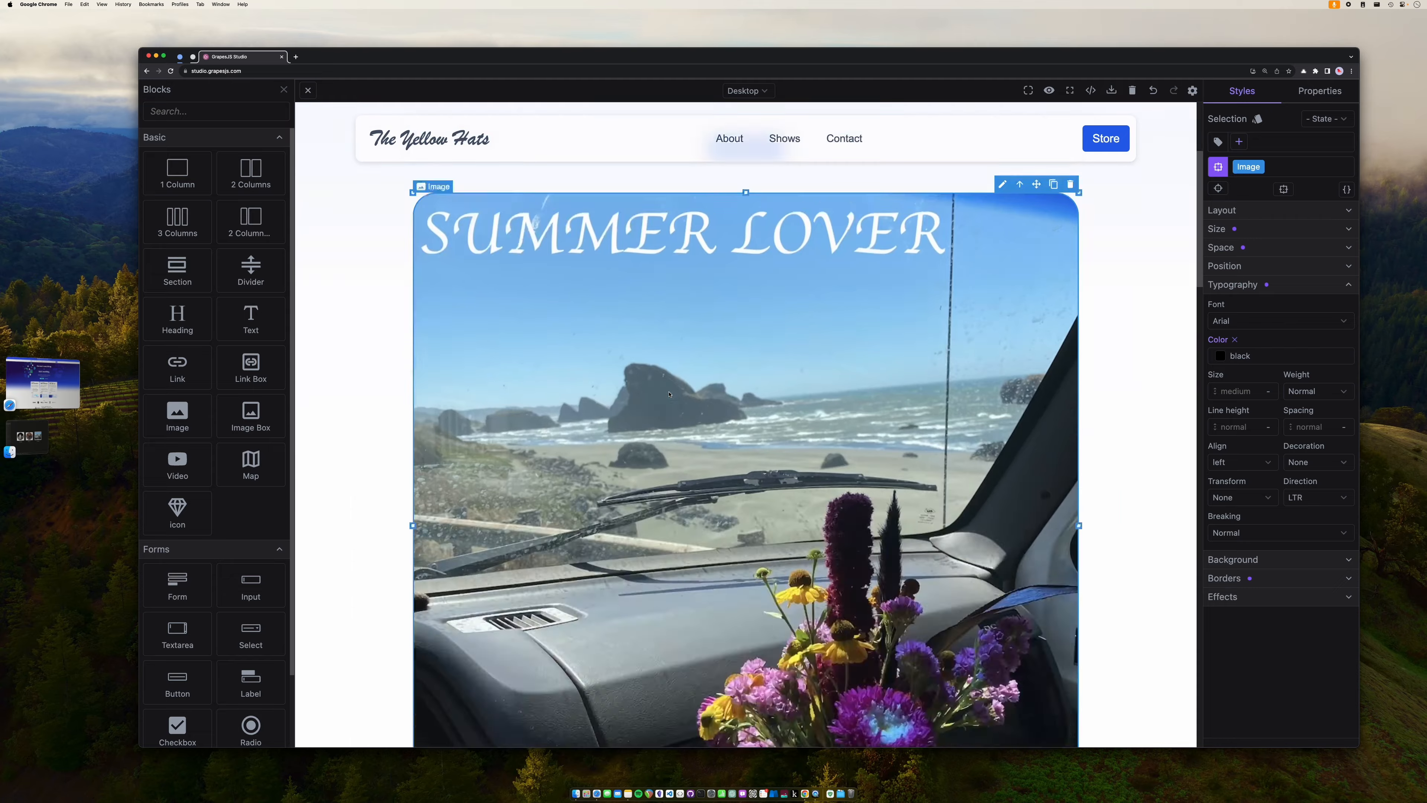
pyautogui.scroll(-6, 669, 394)
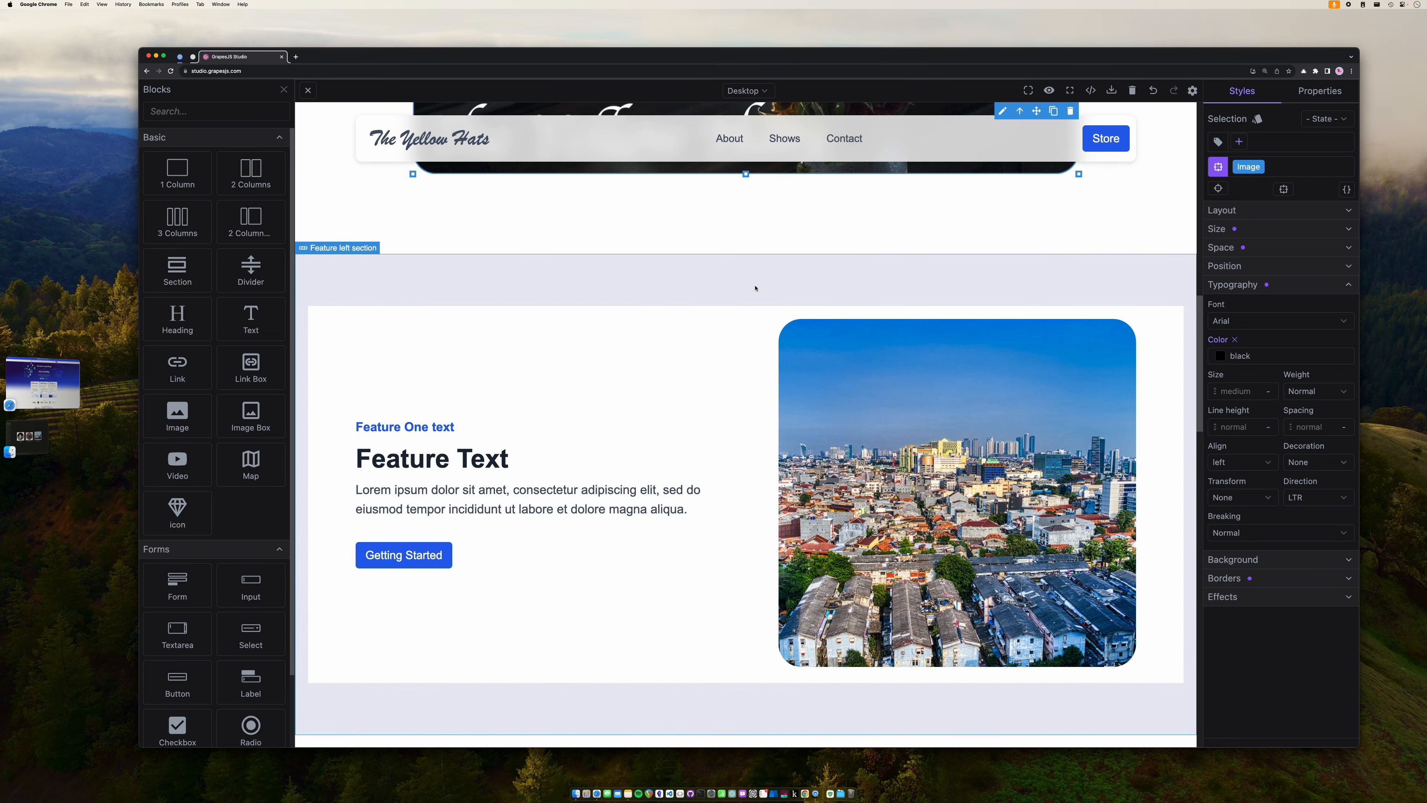
# - Delete the Feature left and Features grid sections, discarding an accidentally added one-column row
pyautogui.click(755, 288)
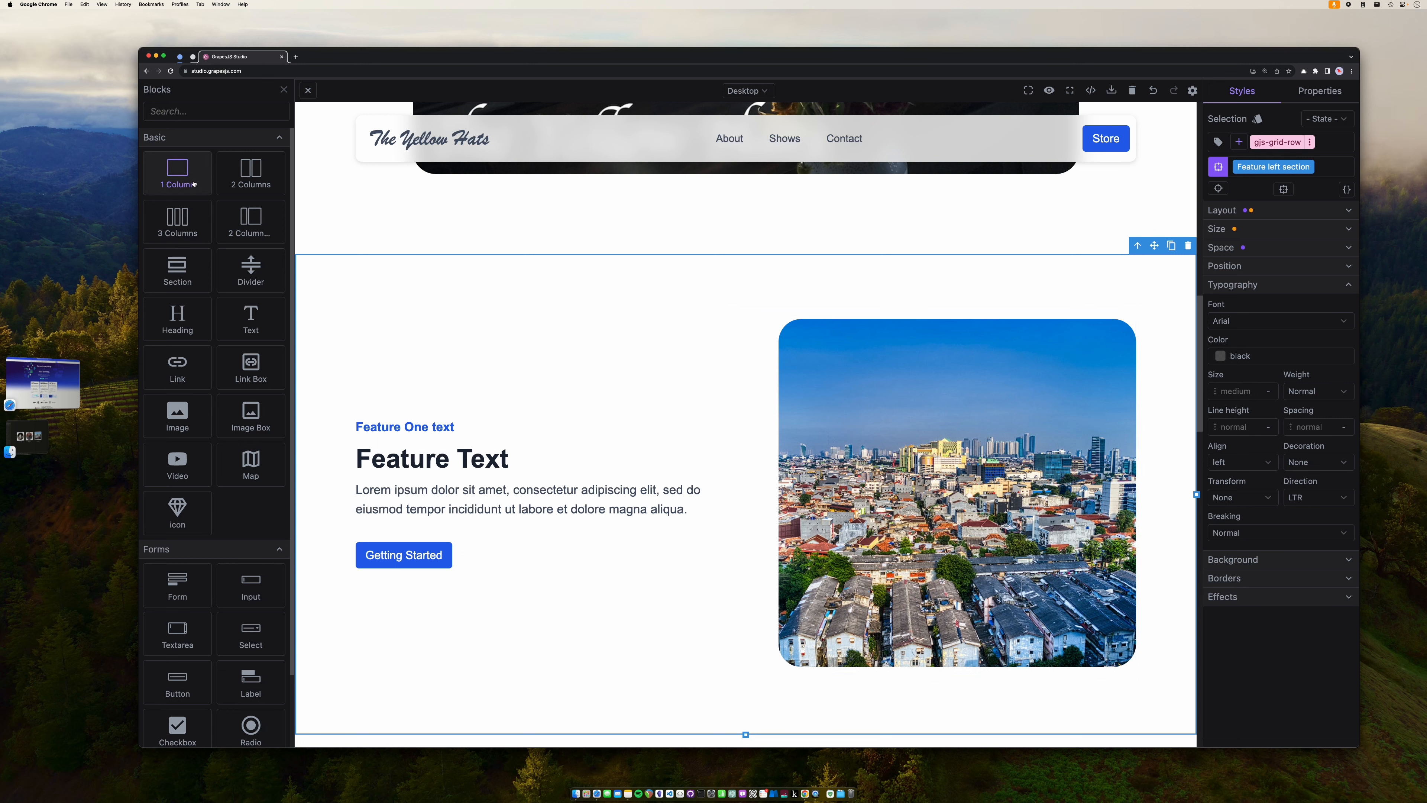
pyautogui.moveTo(194, 184); pyautogui.dragTo(415, 244)
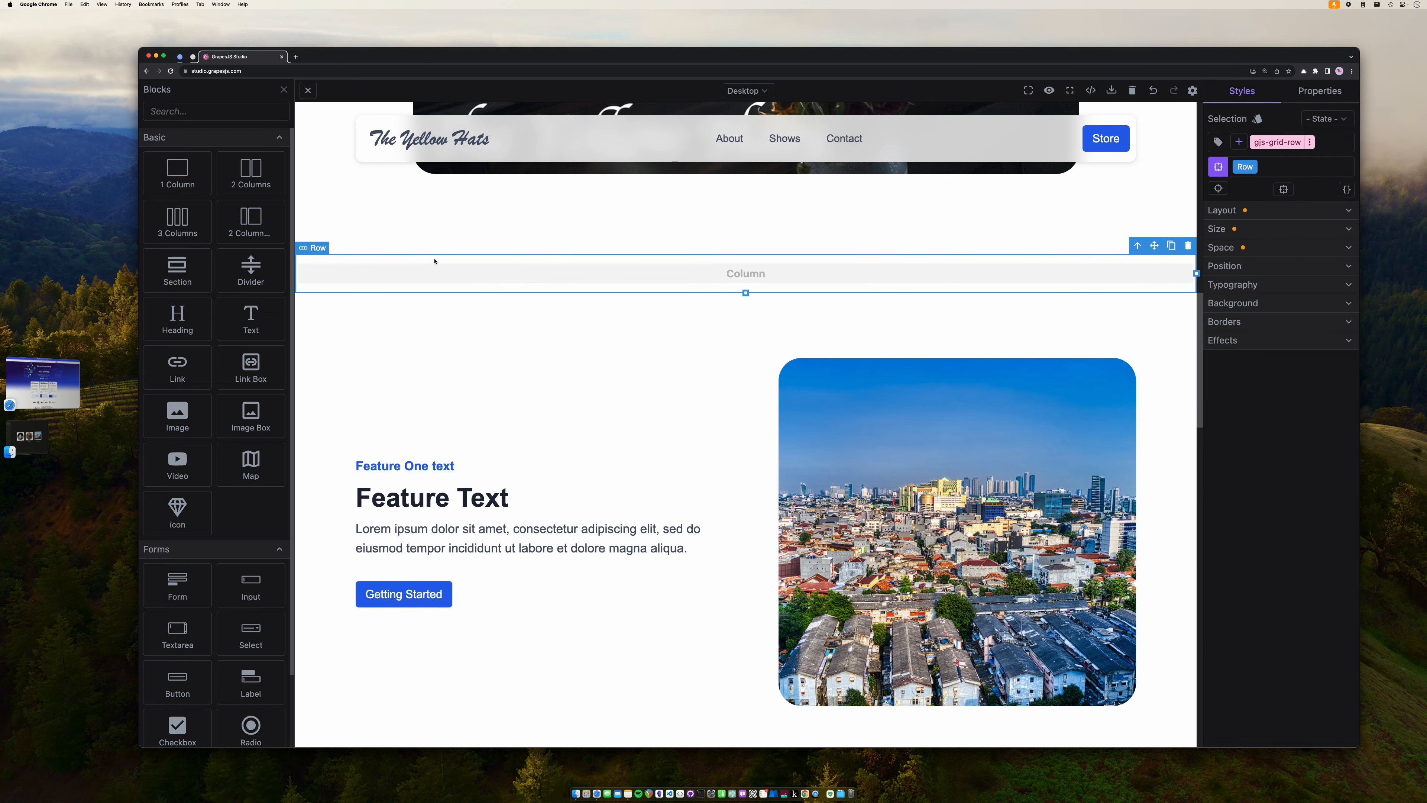
pyautogui.press('Delete')
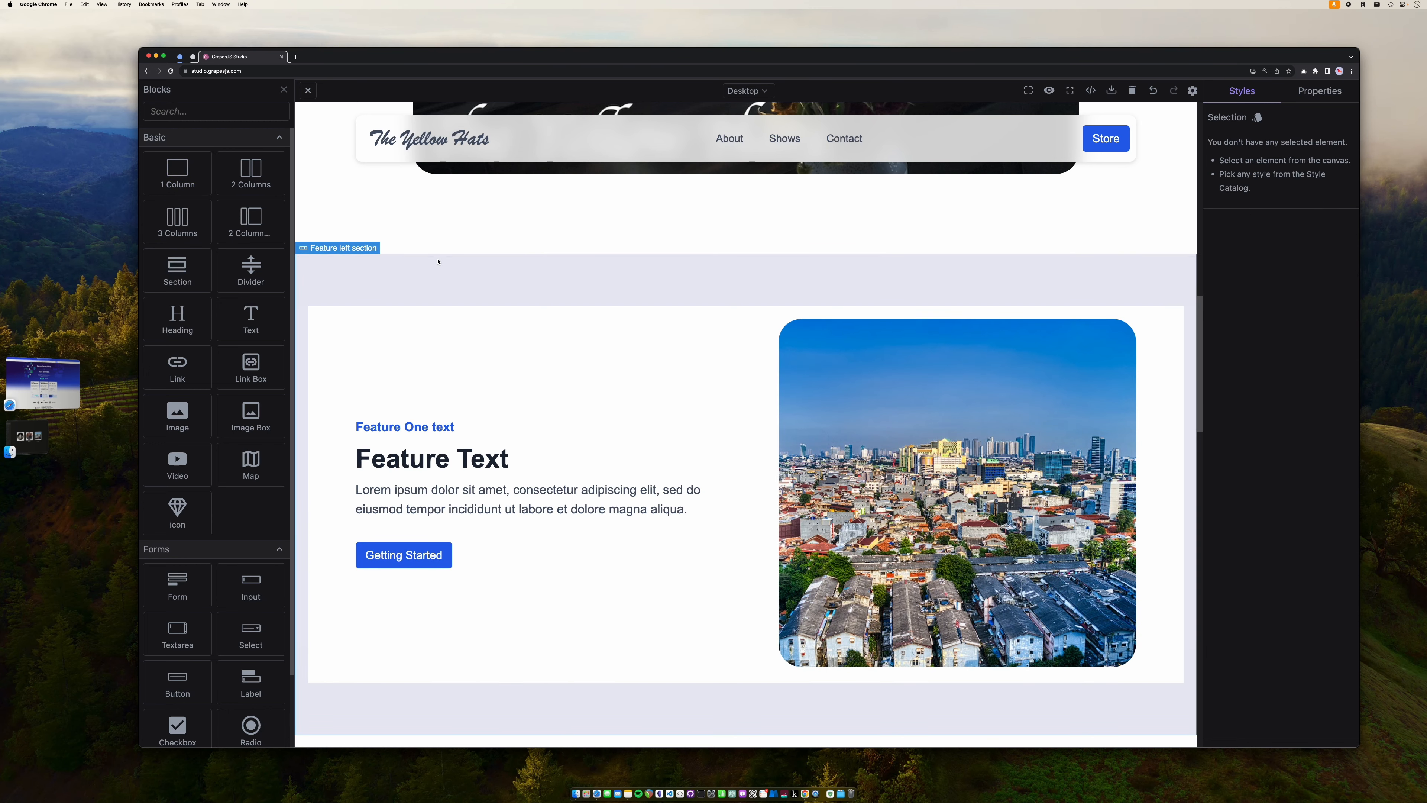
pyautogui.click(438, 261)
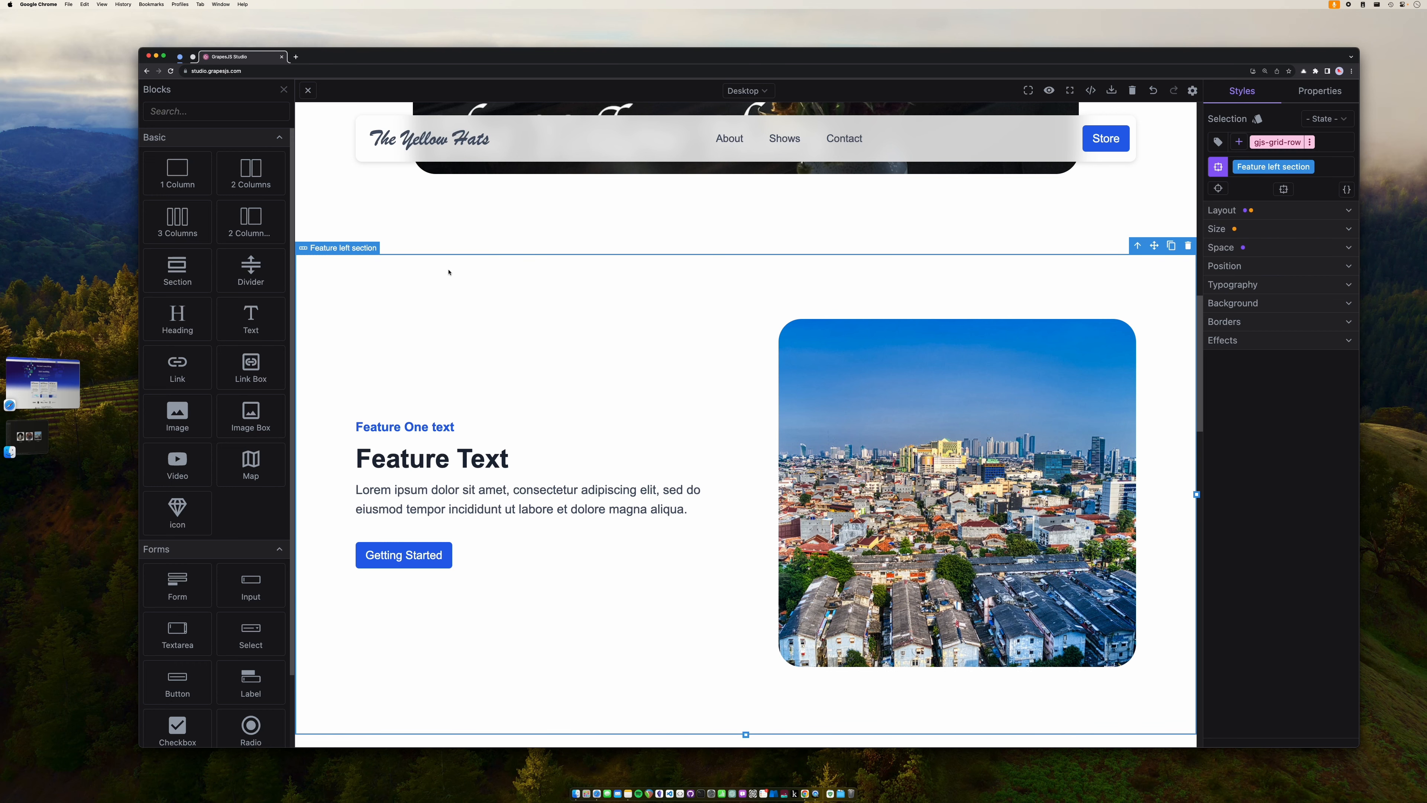
pyautogui.press('Delete')
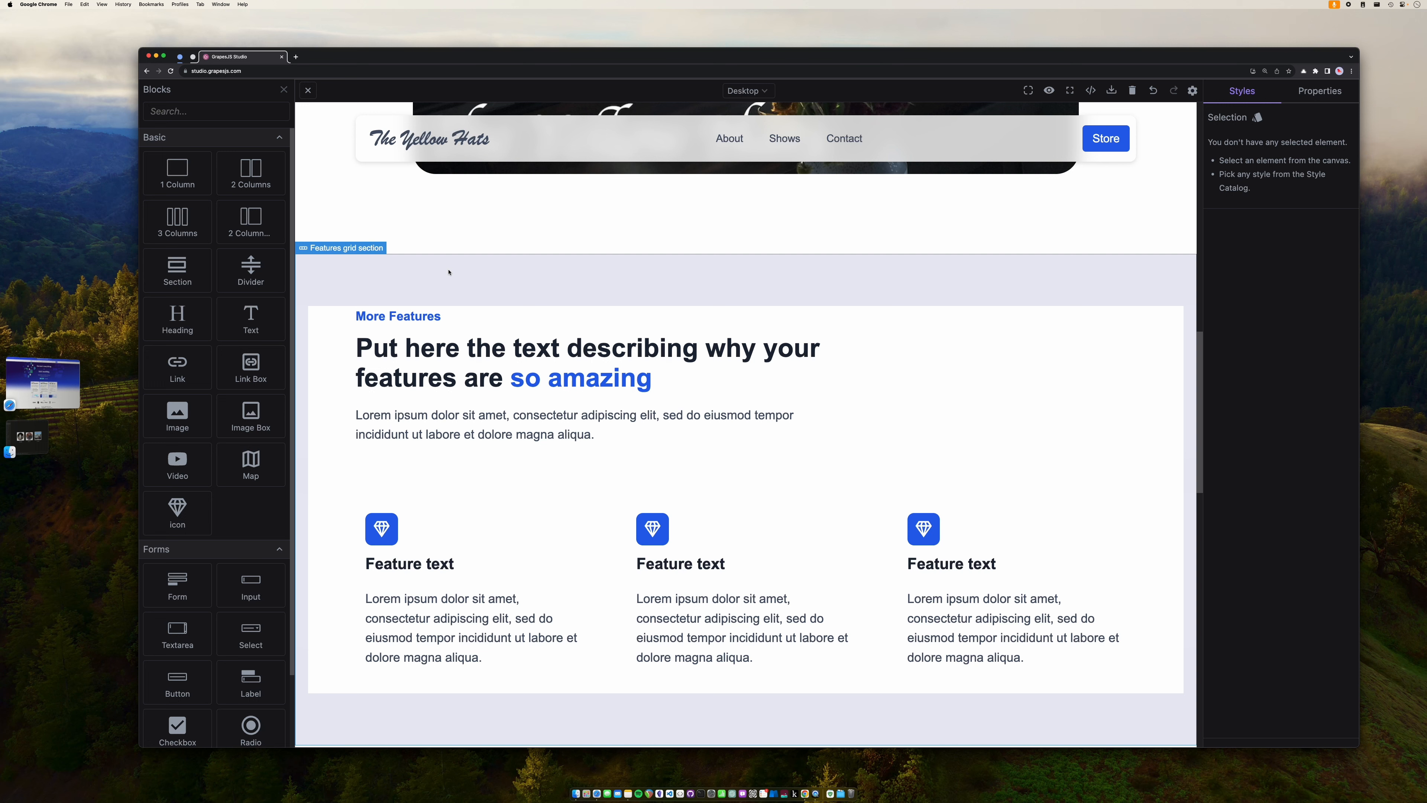
pyautogui.click(534, 267)
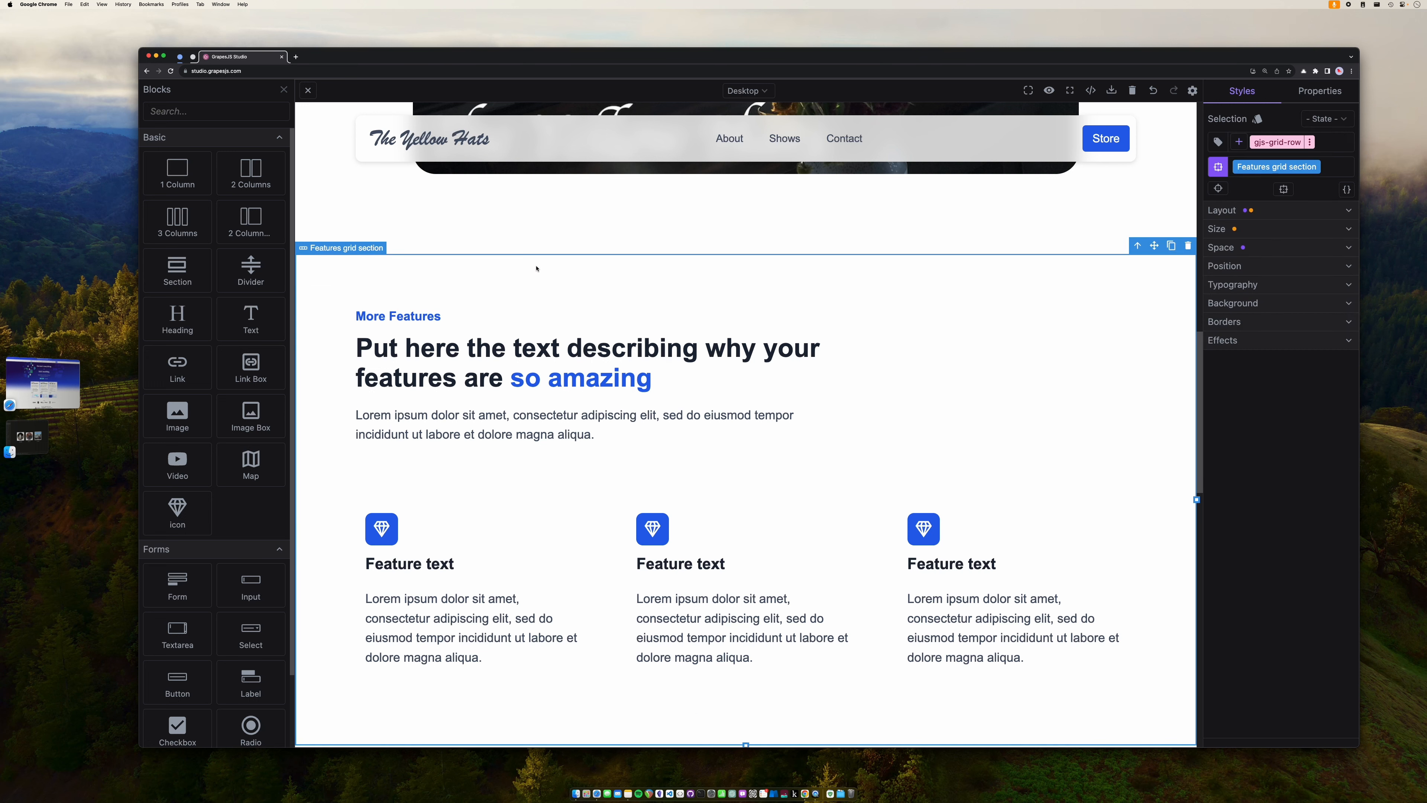
pyautogui.press('Delete')
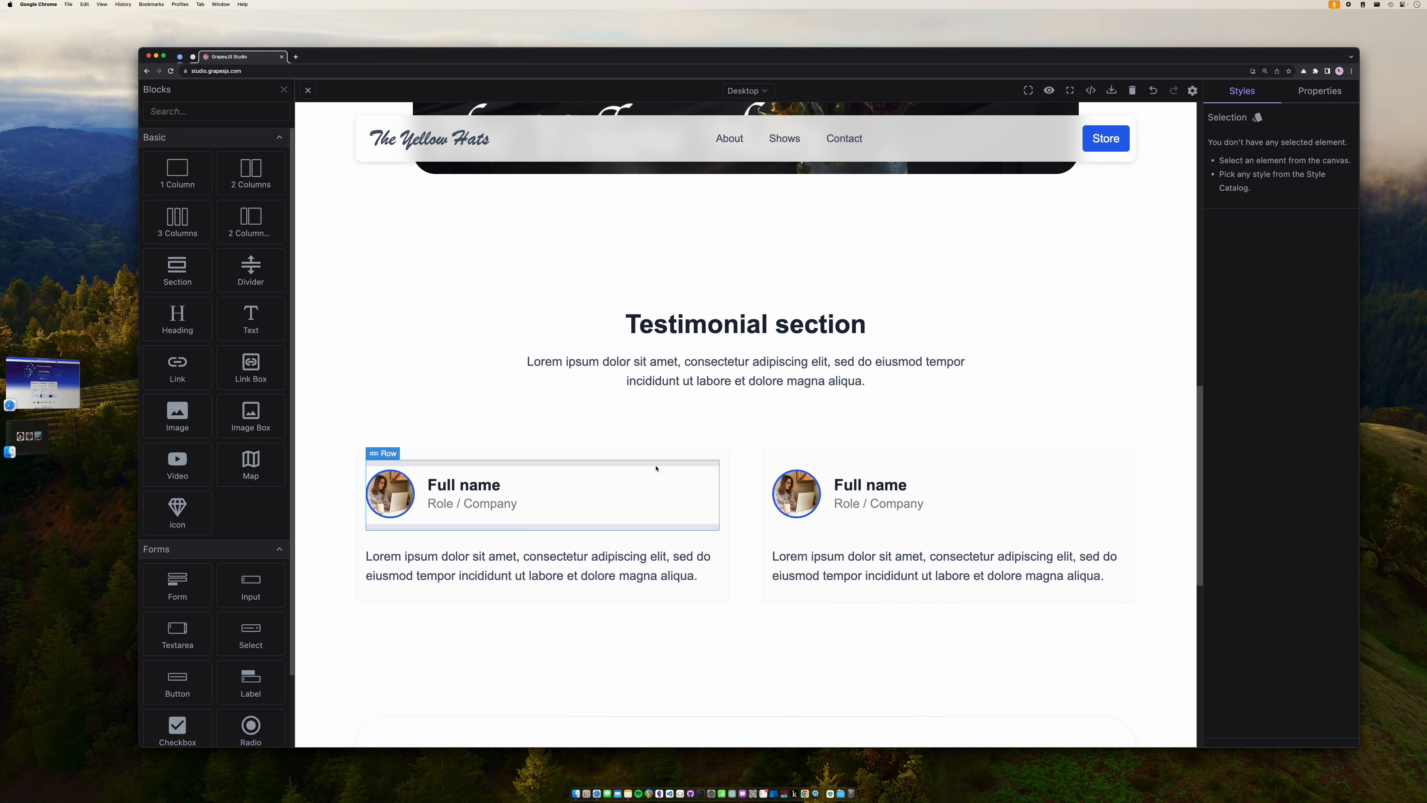
# - Replace the Testimonial heading text with 'About Us'
pyautogui.click(747, 335)
pyautogui.tripleClick(737, 332)
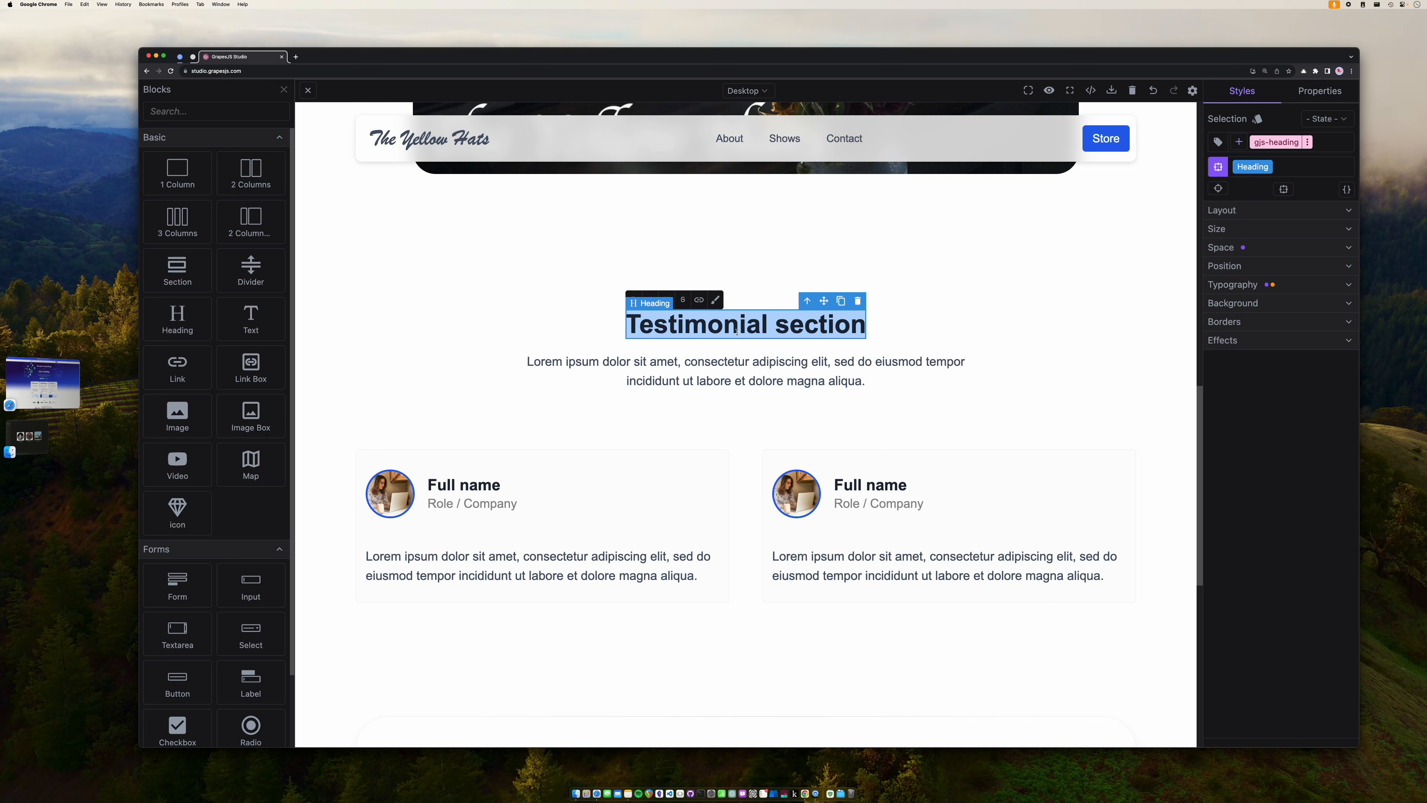
pyautogui.write('About The')
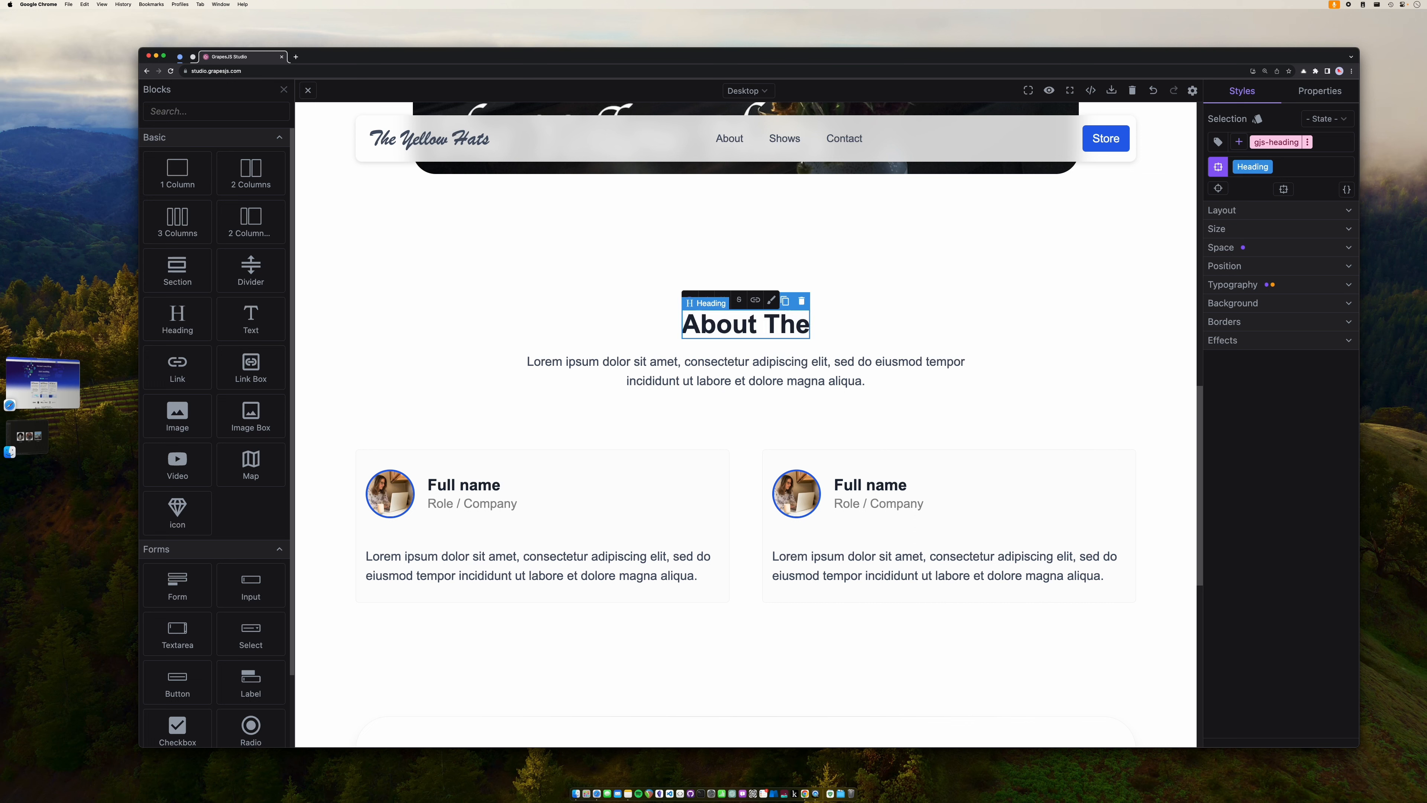
pyautogui.write(' Y')
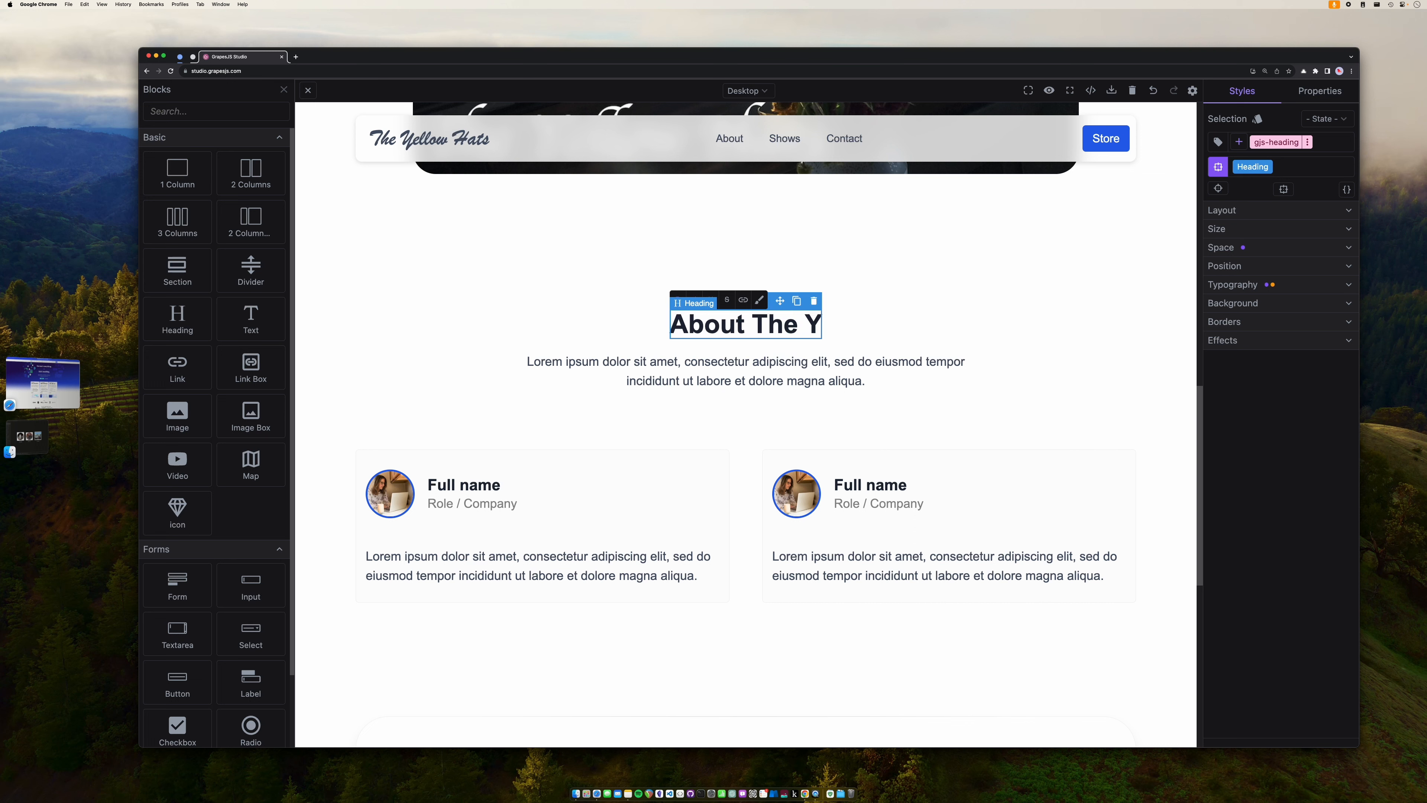
pyautogui.write('ellow')
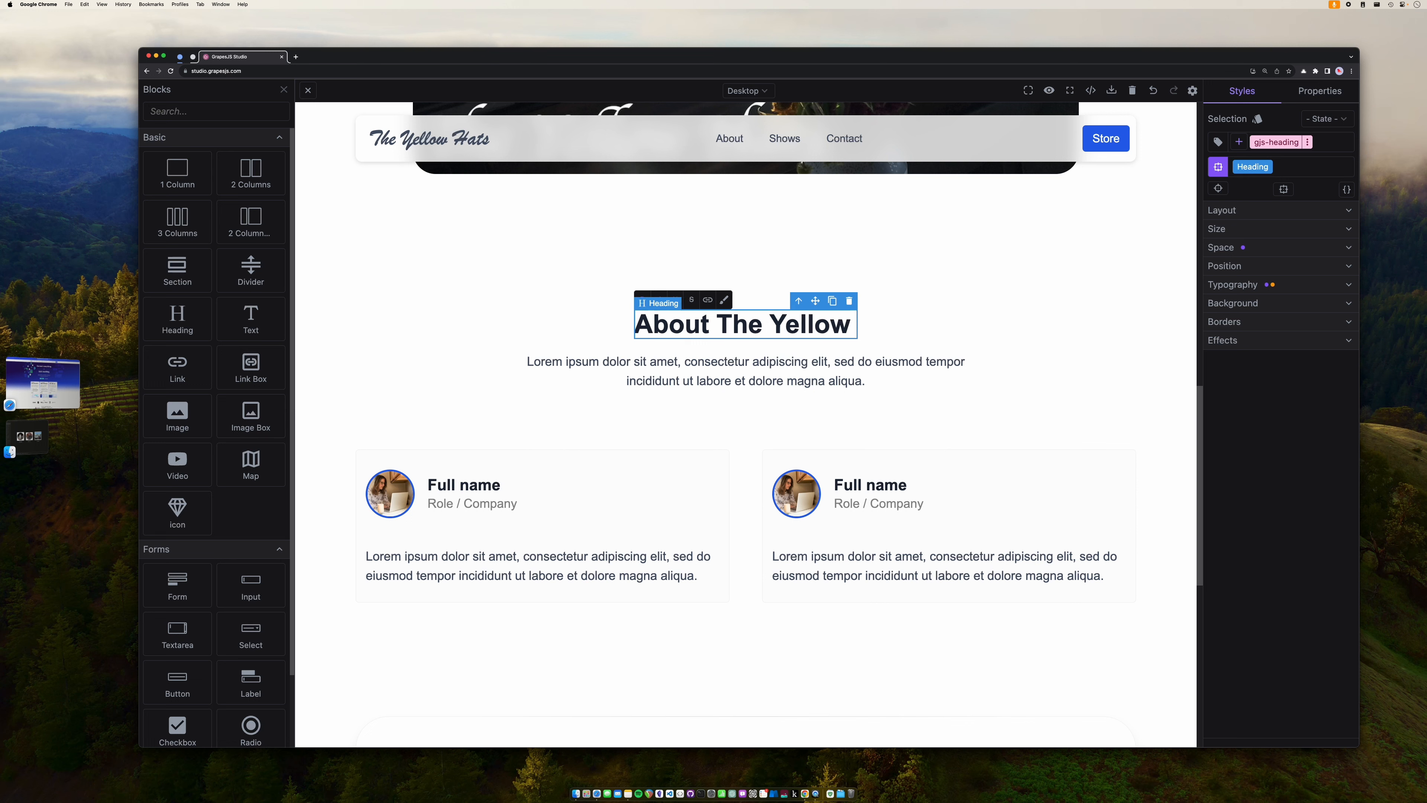
pyautogui.write(' HAts')
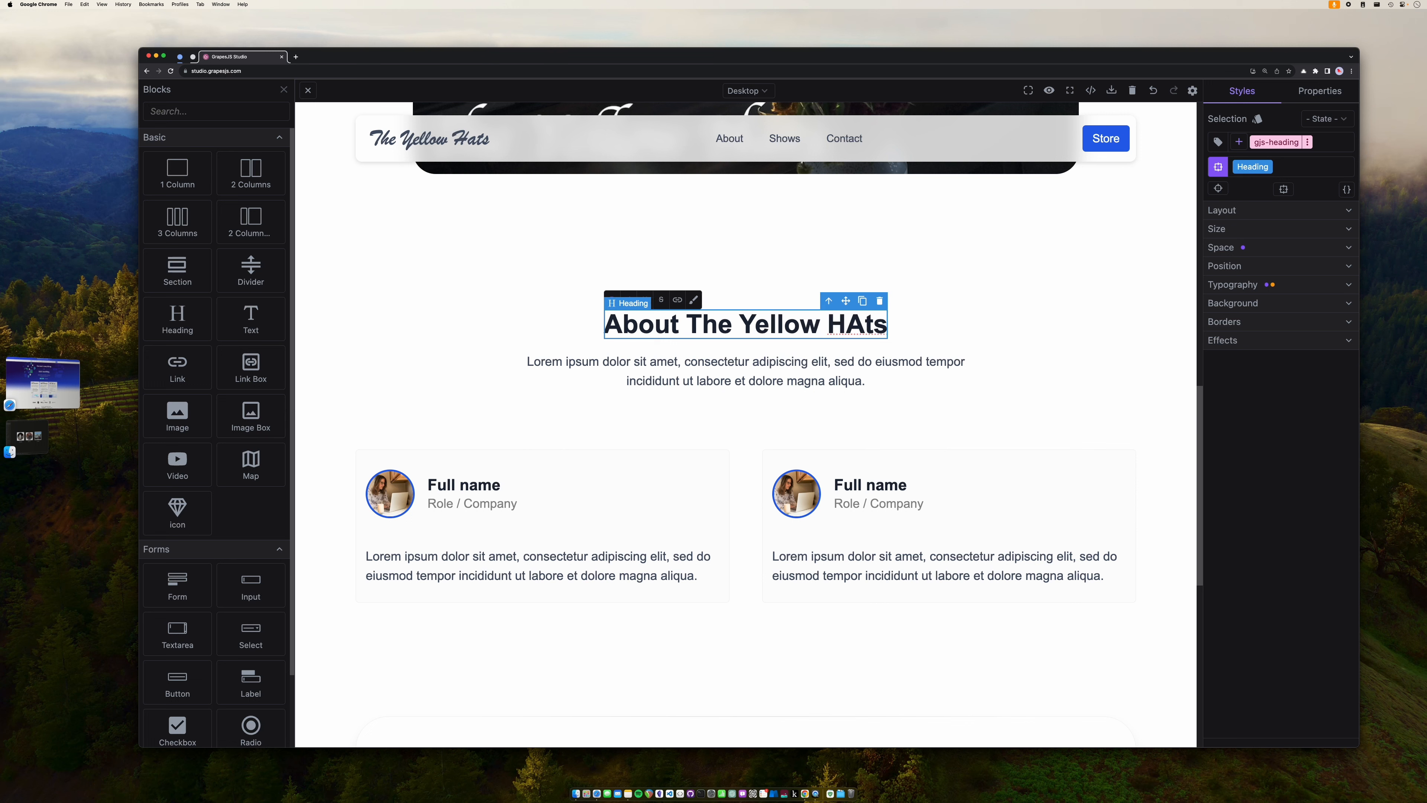
pyautogui.press('super+z')
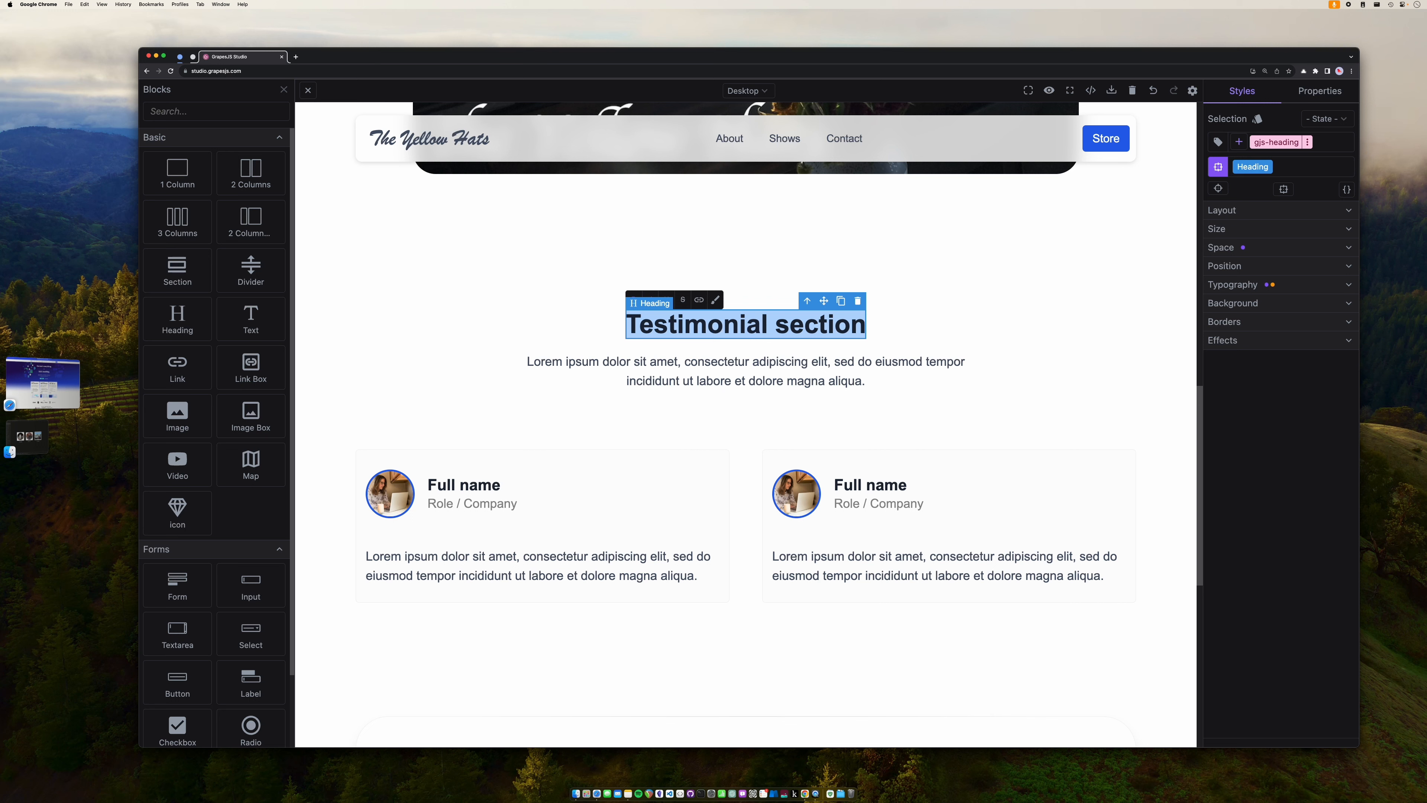
pyautogui.write('About')
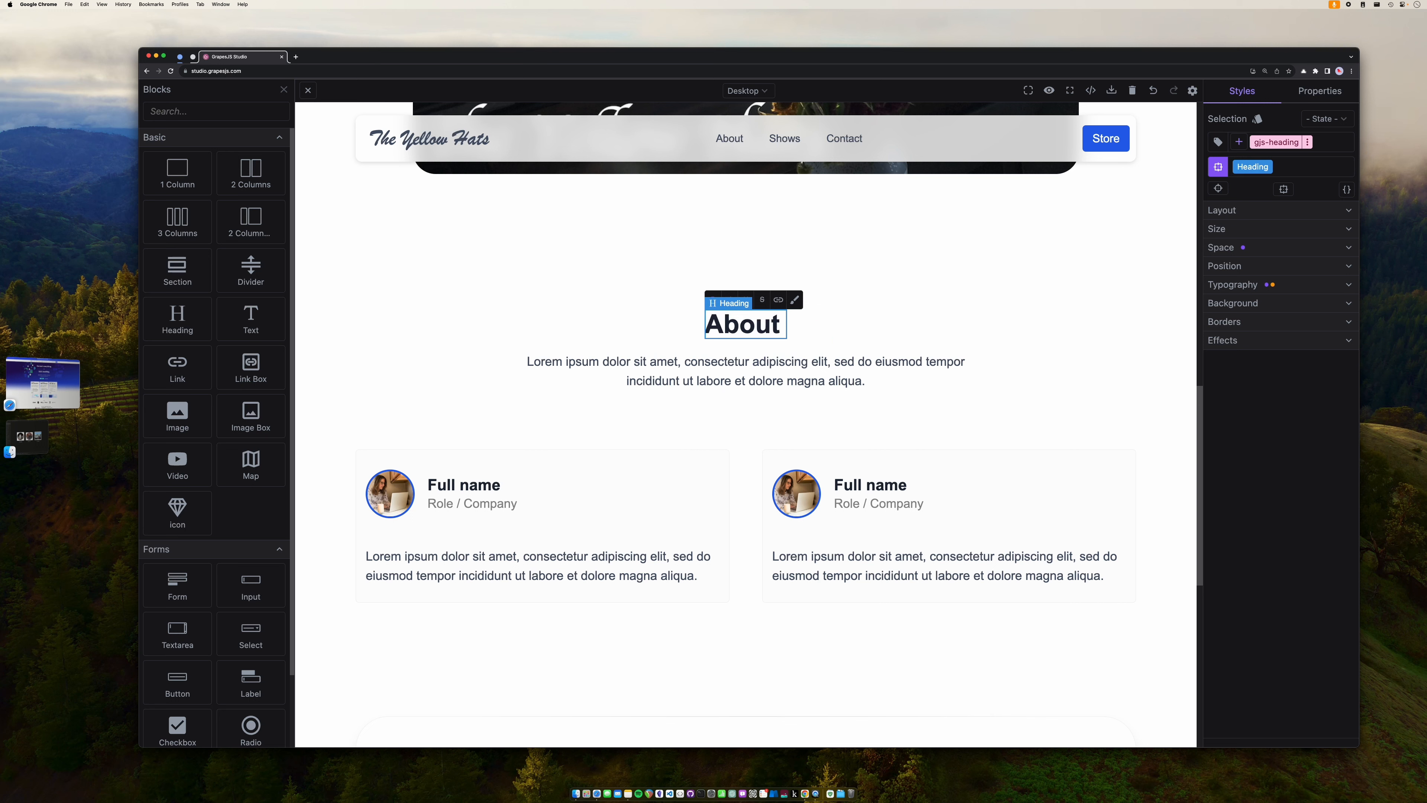
pyautogui.write(' Us')
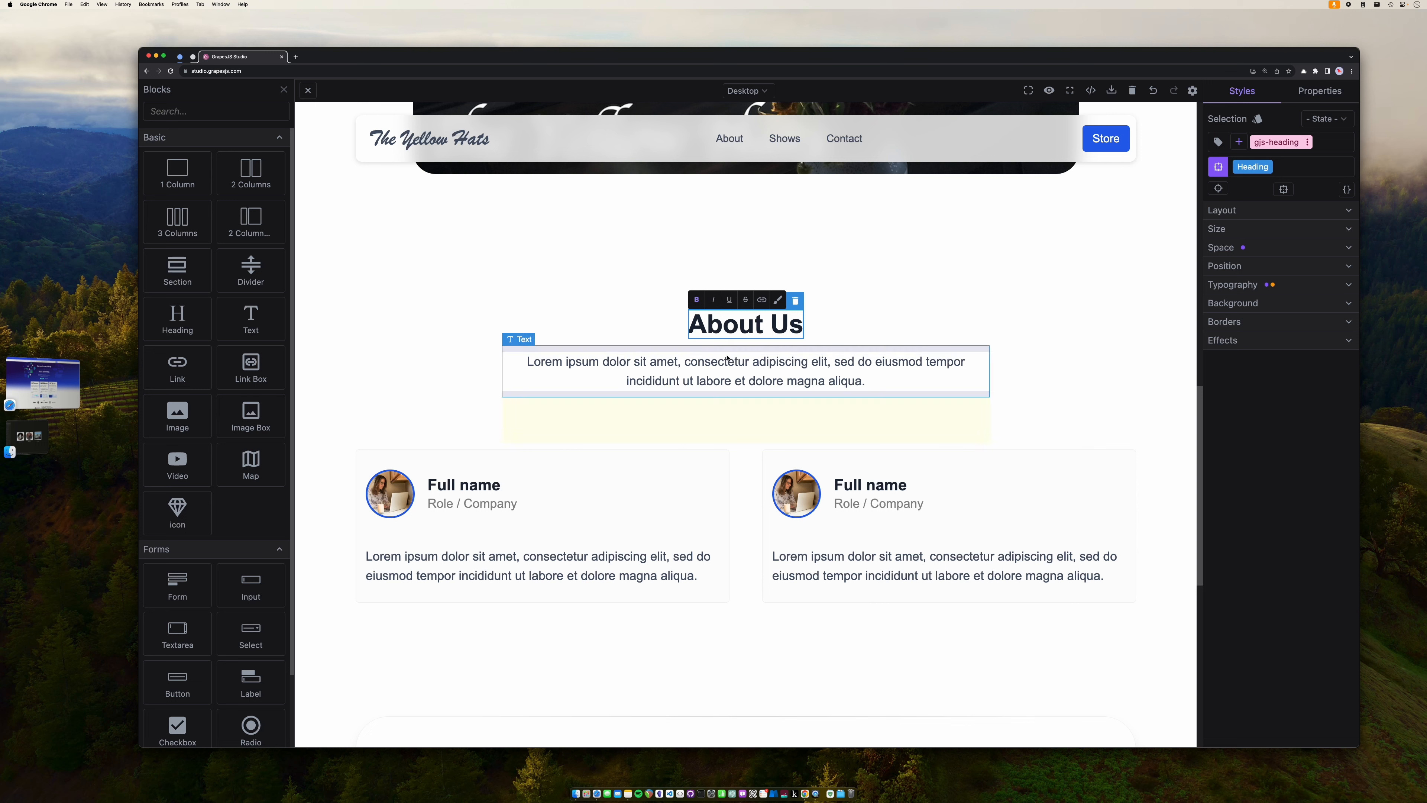
# - Select the placeholder paragraph text beneath the About Us heading
pyautogui.click(727, 362)
pyautogui.tripleClick(729, 363)
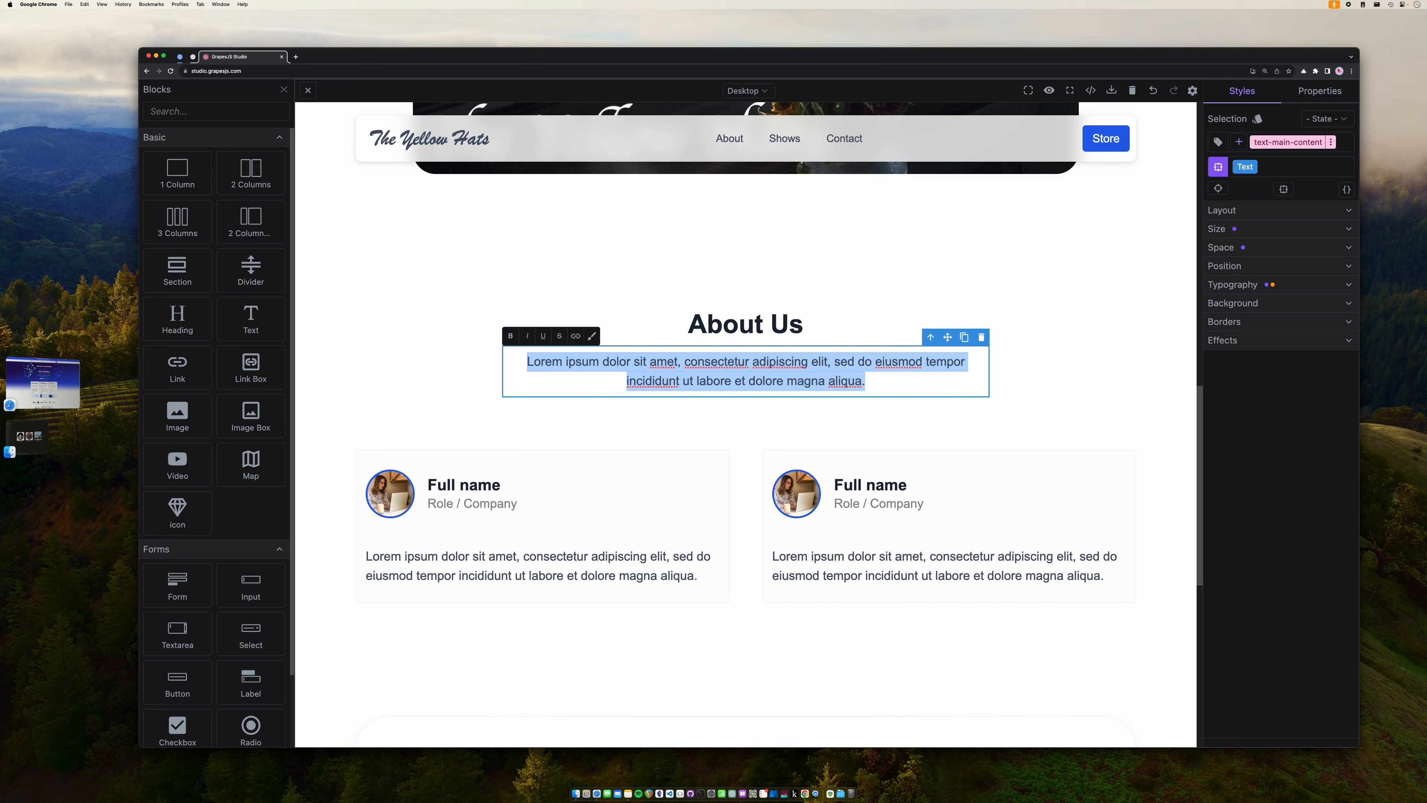
pyautogui.click(821, 361)
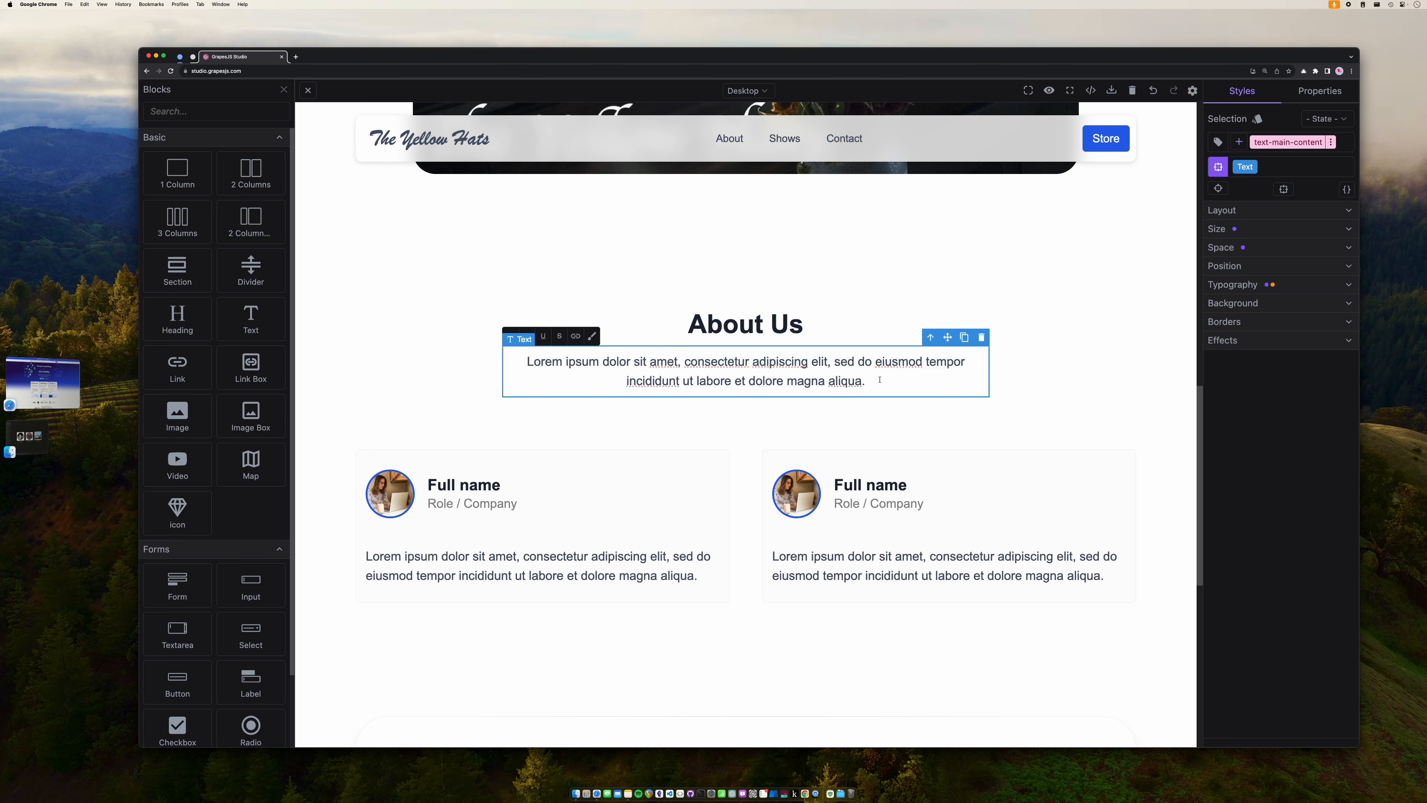
pyautogui.moveTo(880, 381); pyautogui.dragTo(527, 363)
pyautogui.click(711, 362)
# - Enter the singer's first name and the role Singer-Songwriter in the first profile card
pyautogui.click(467, 482)
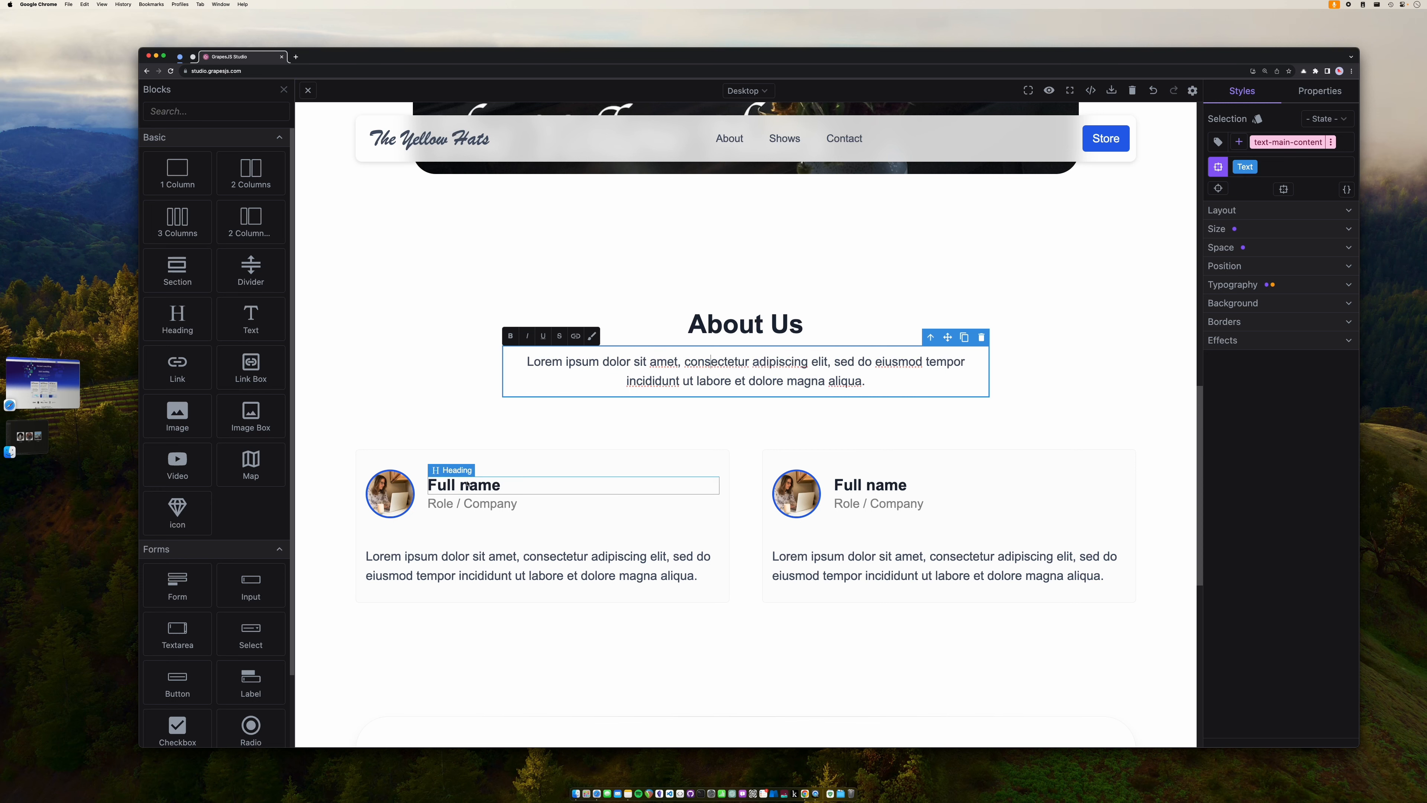
pyautogui.tripleClick(467, 483)
pyautogui.write('Jamie')
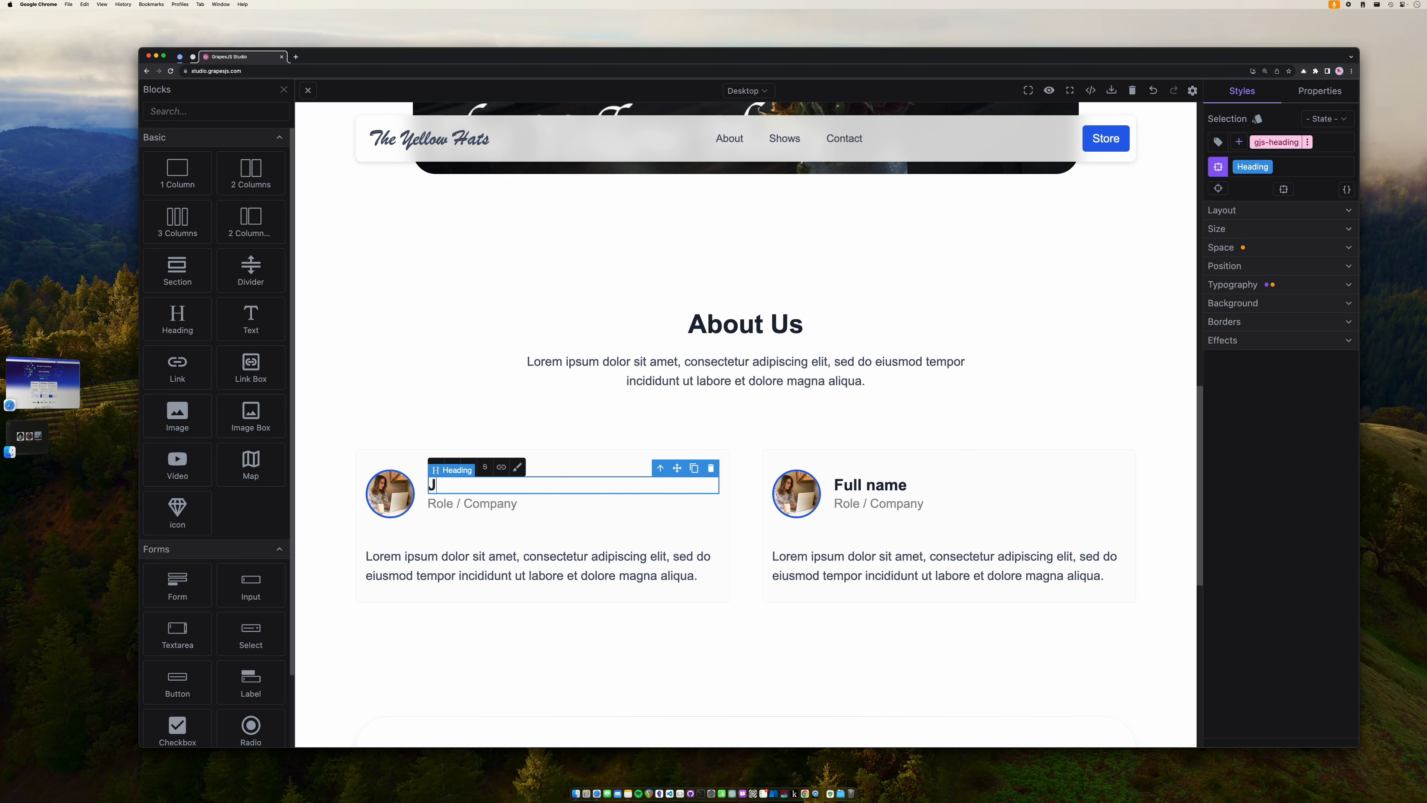
pyautogui.click(489, 503)
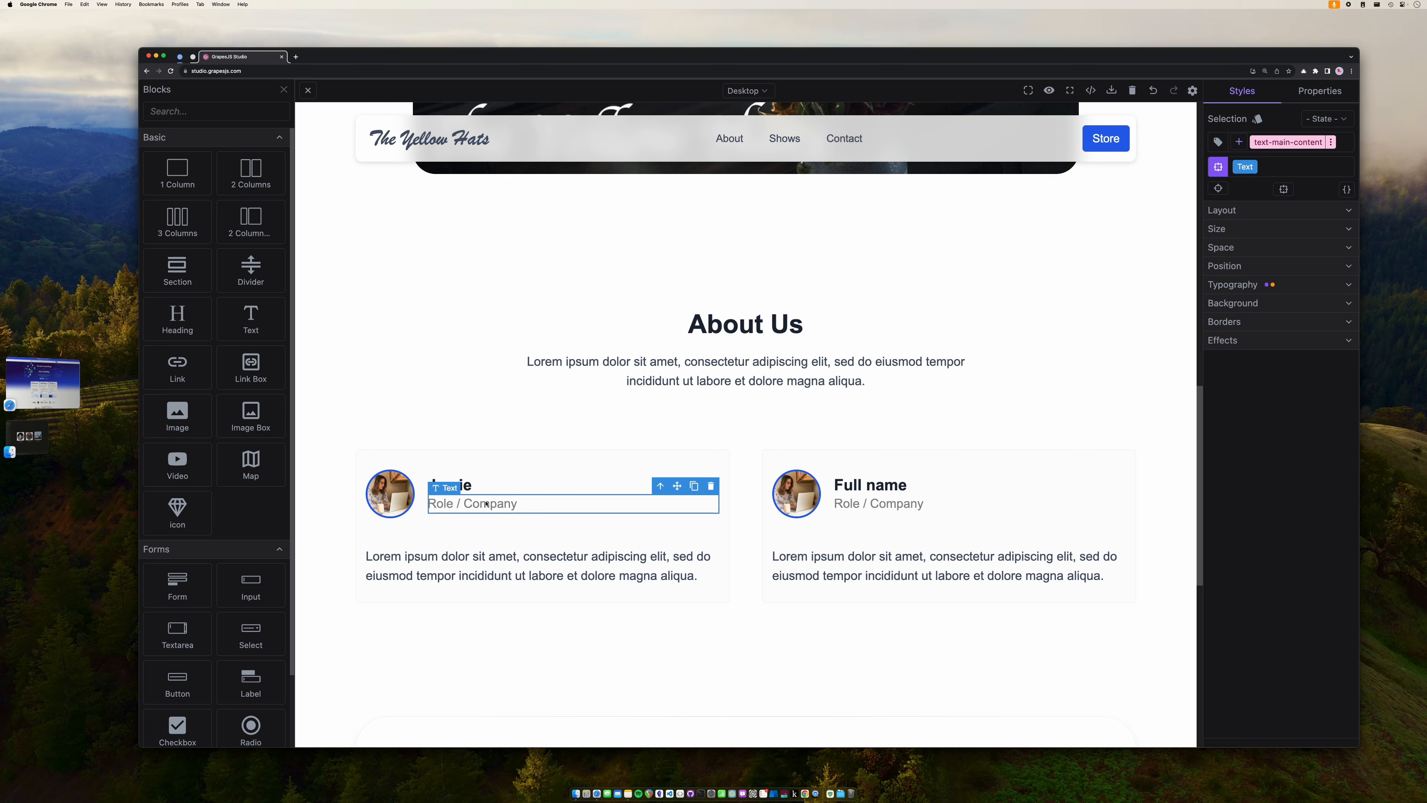
pyautogui.tripleClick(502, 505)
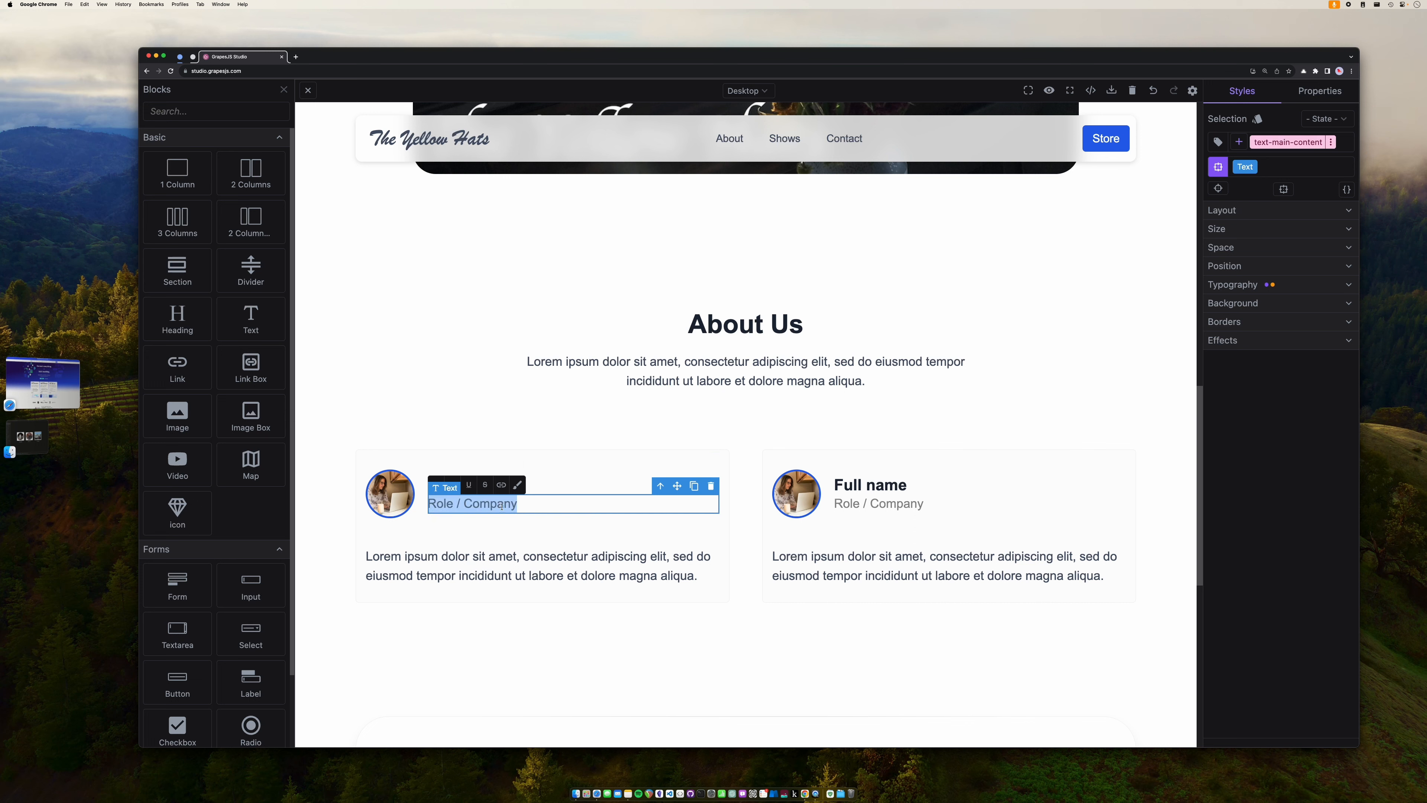
pyautogui.write('Singer-')
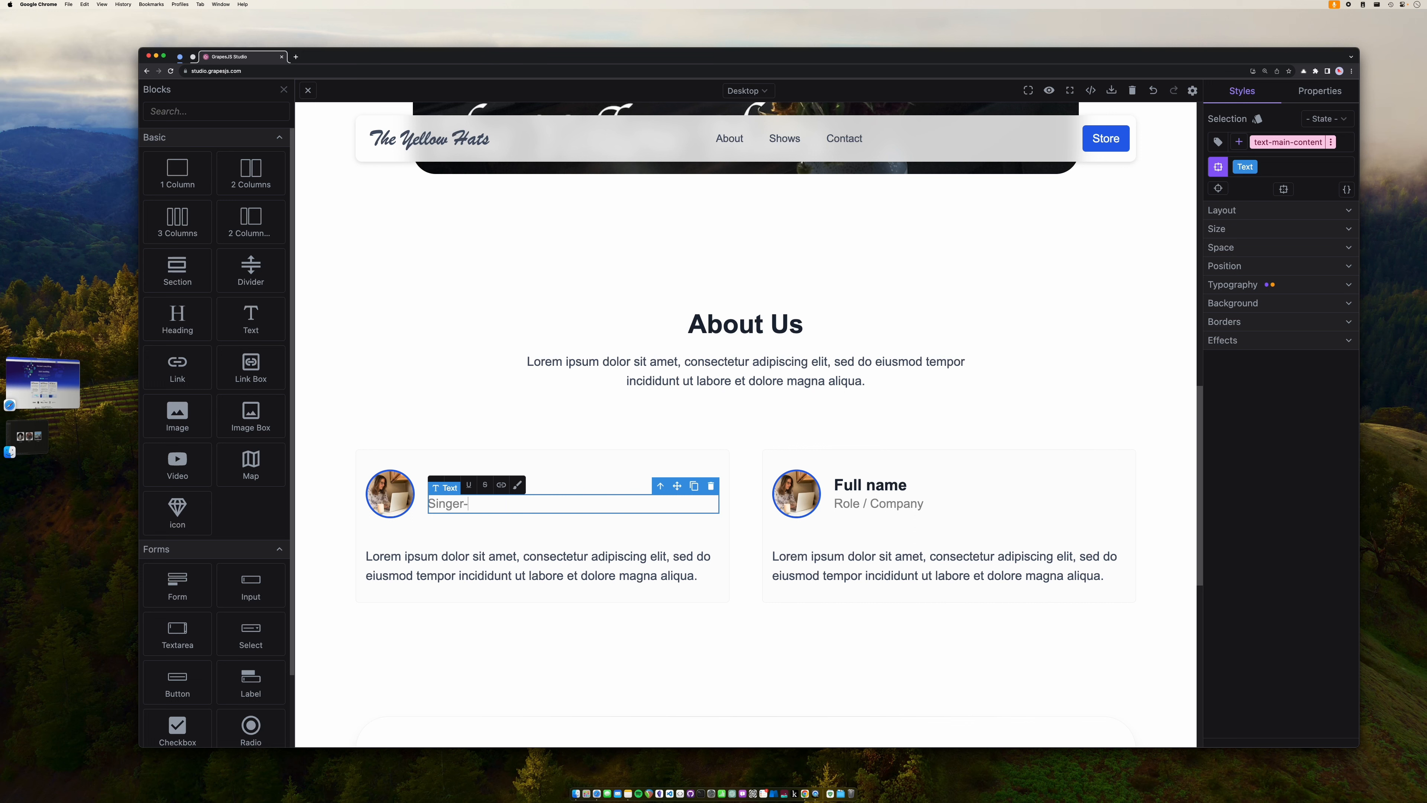
pyautogui.write('Songwriter')
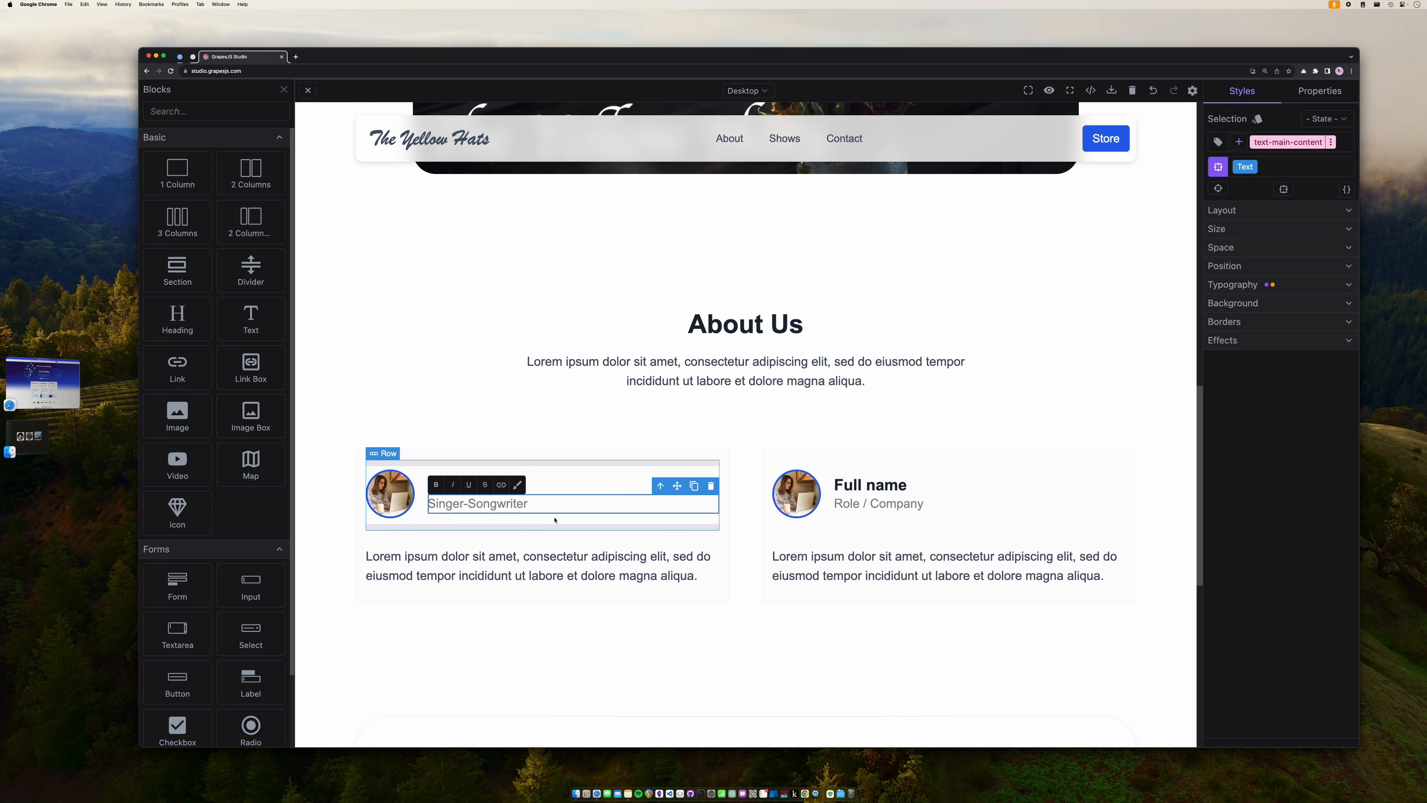
# - Enter the drummer's first name and the role Drummer in the second profile card
pyautogui.tripleClick(854, 487)
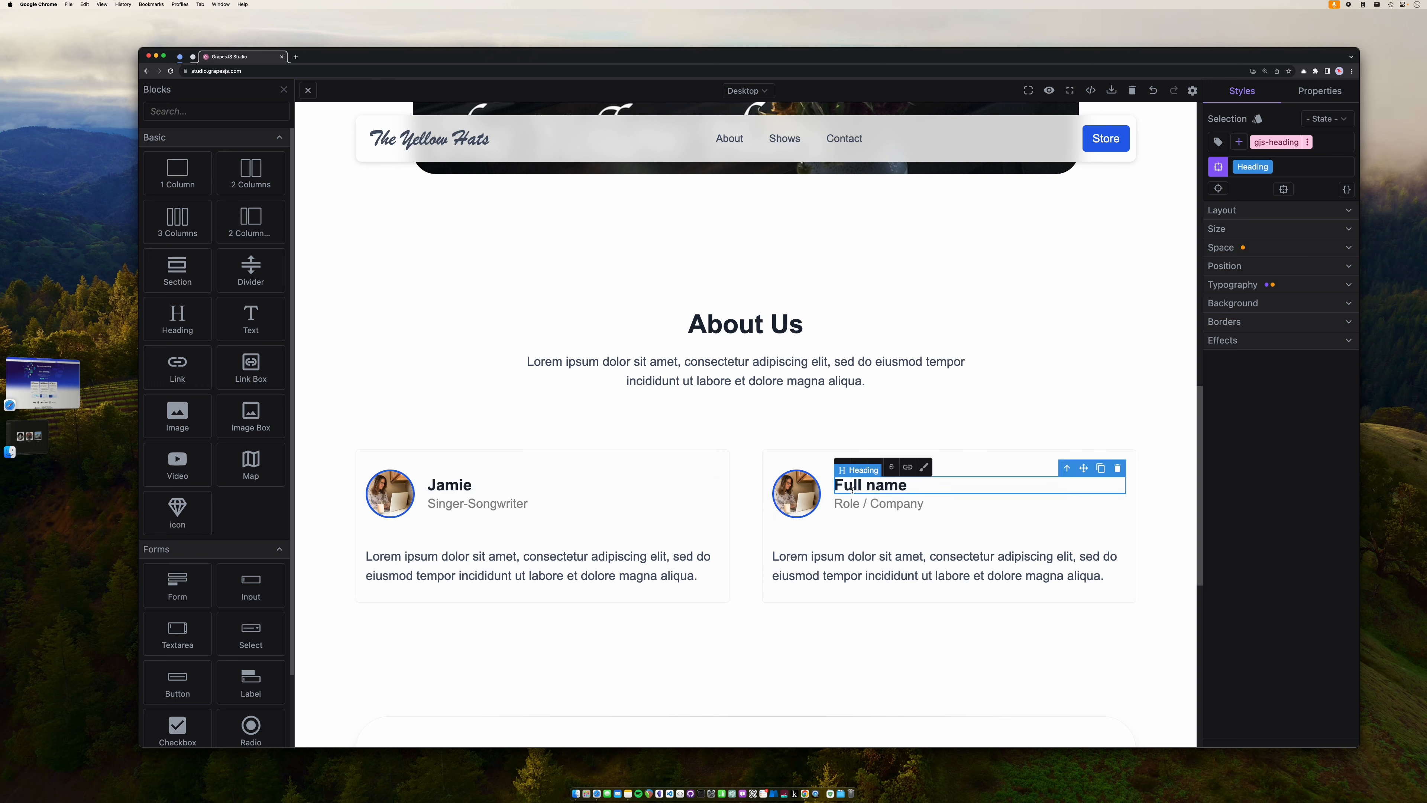
pyautogui.write('Shawn')
pyautogui.doubleClick(877, 503)
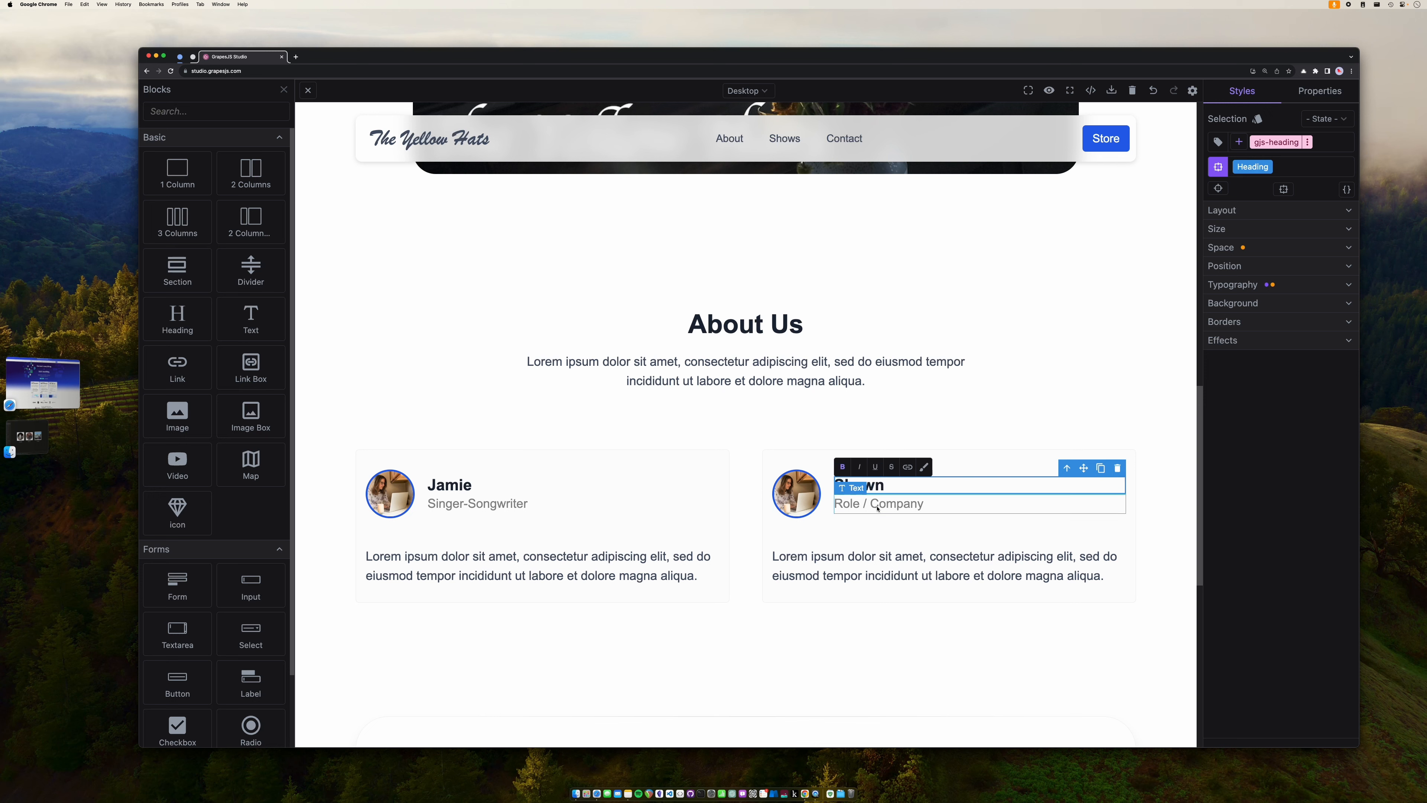
pyautogui.tripleClick(877, 504)
pyautogui.write('Drummer')
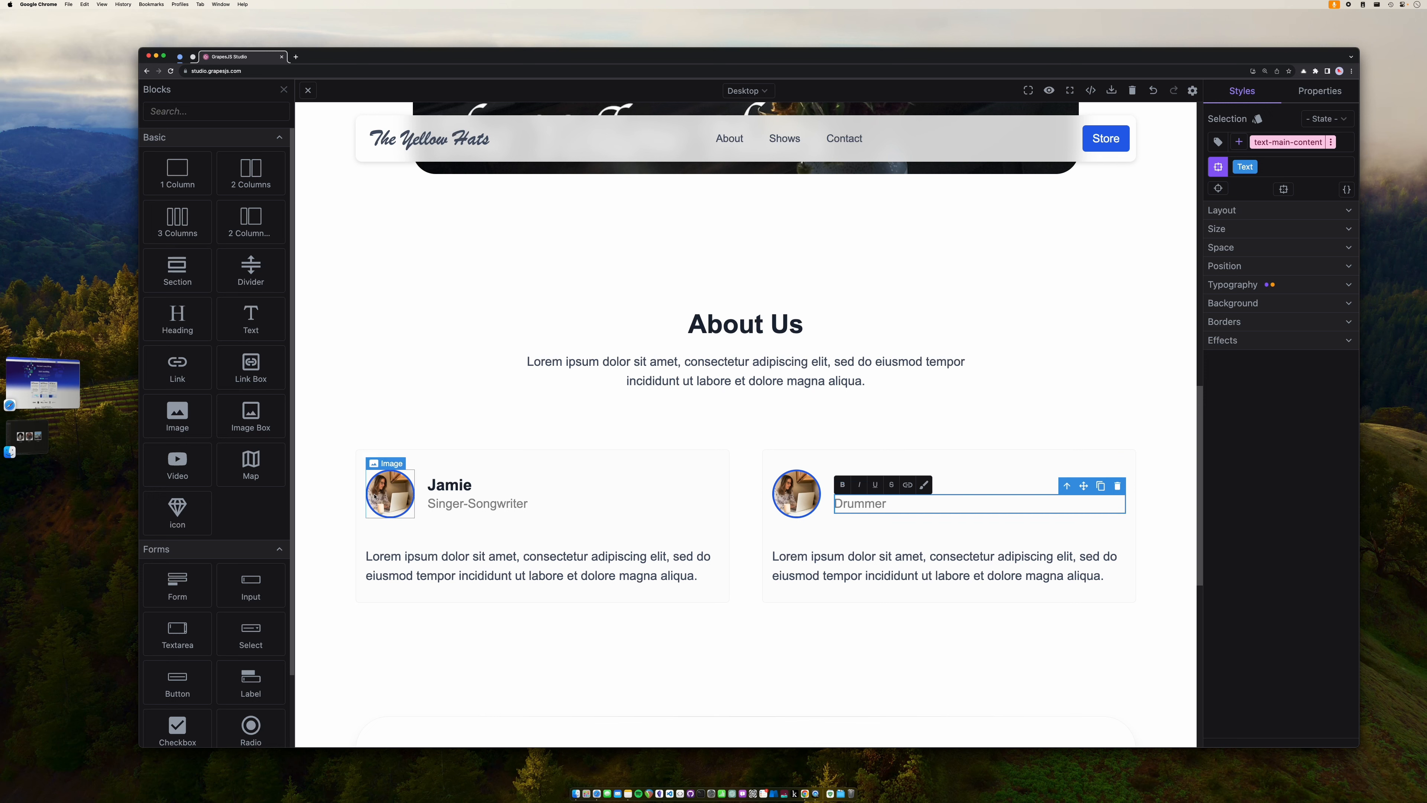
pyautogui.click(394, 495)
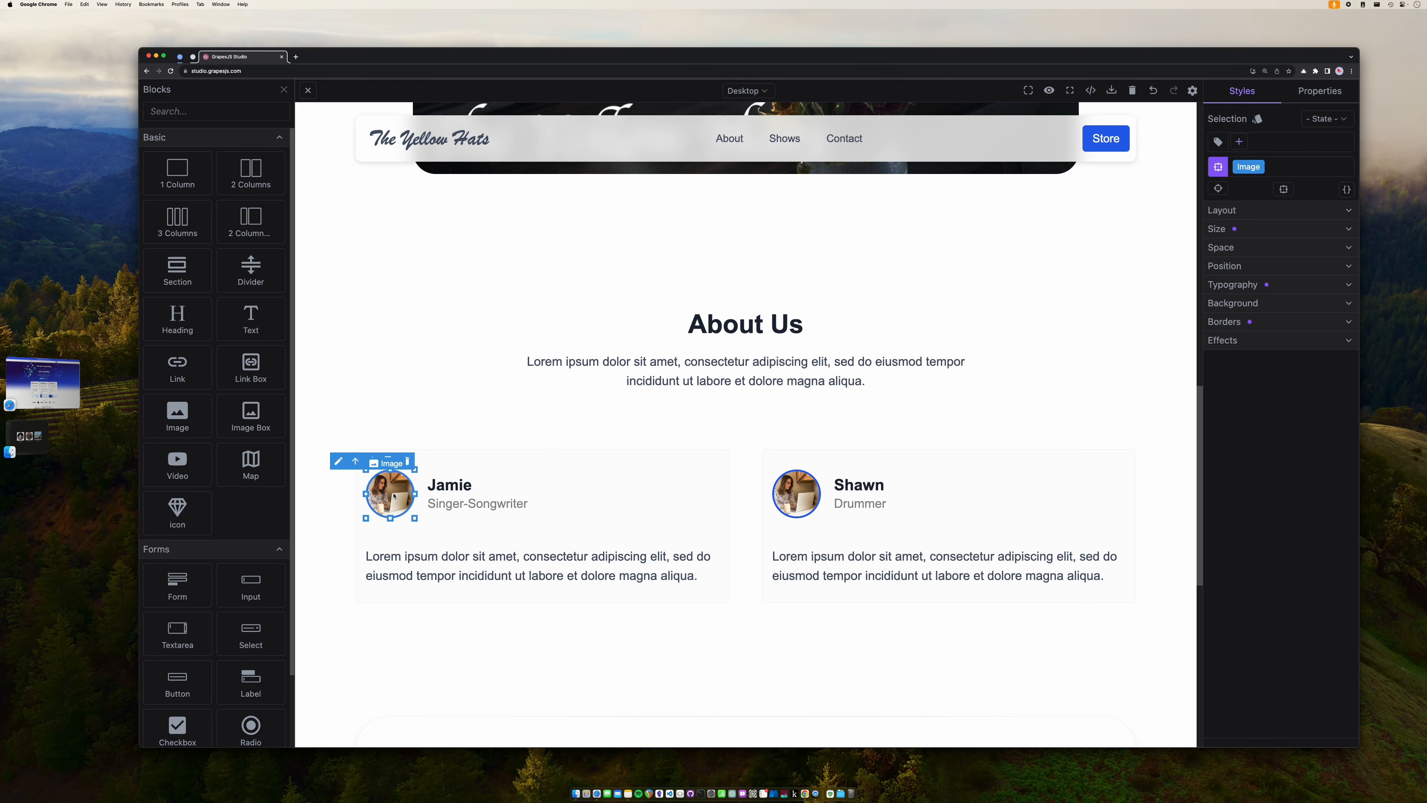
# - Upload circle-jamie.png and make it the first card's avatar
pyautogui.doubleClick(394, 495)
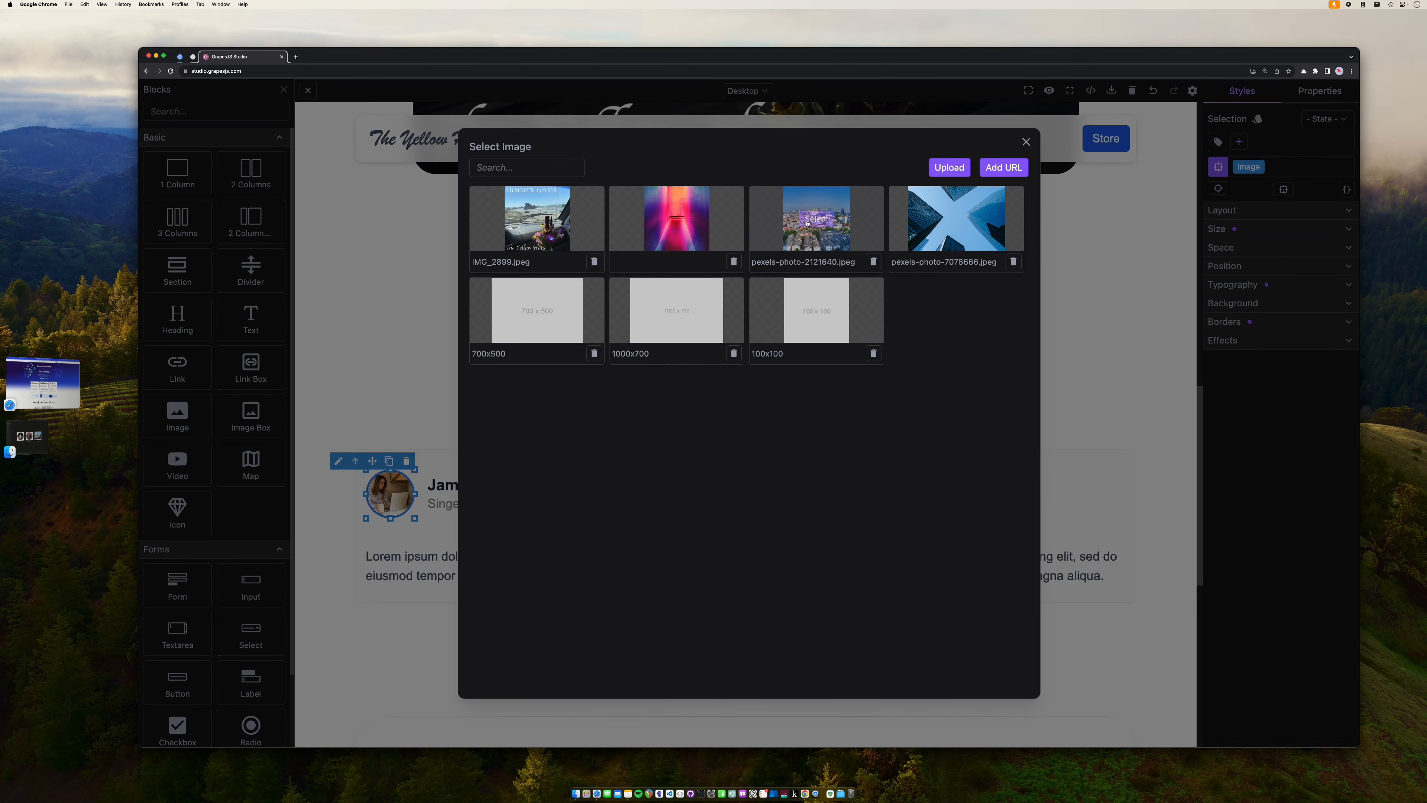
pyautogui.click(944, 170)
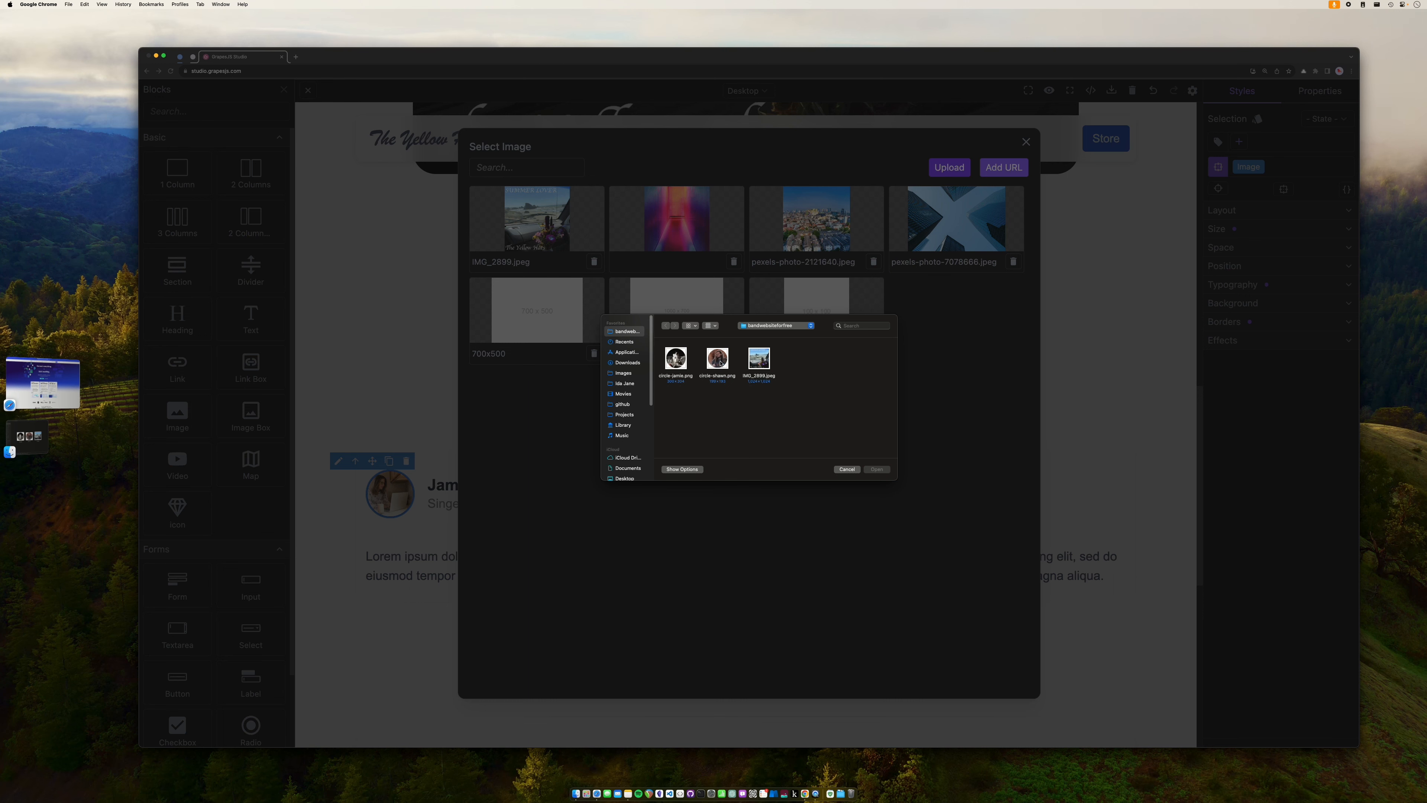
pyautogui.doubleClick(670, 363)
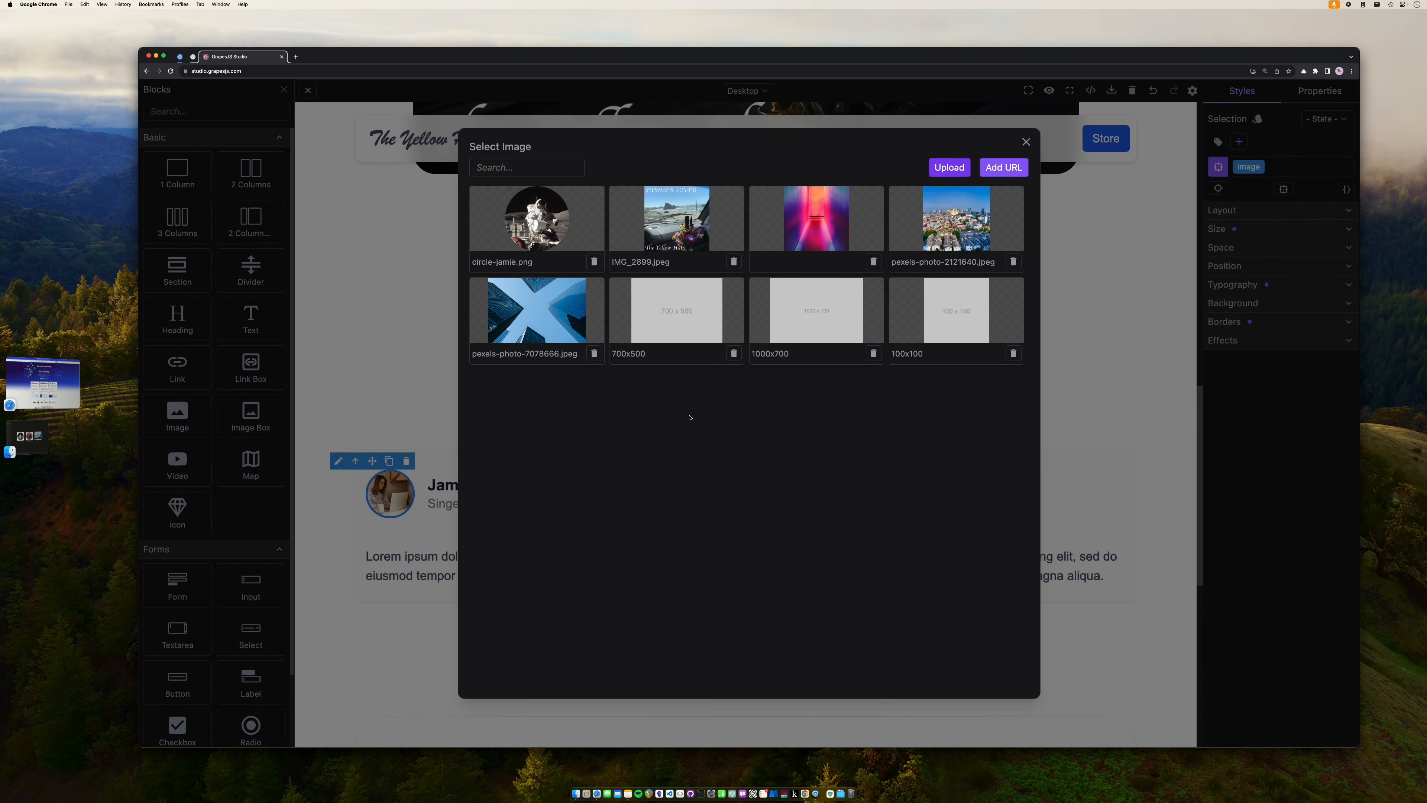
pyautogui.click(536, 220)
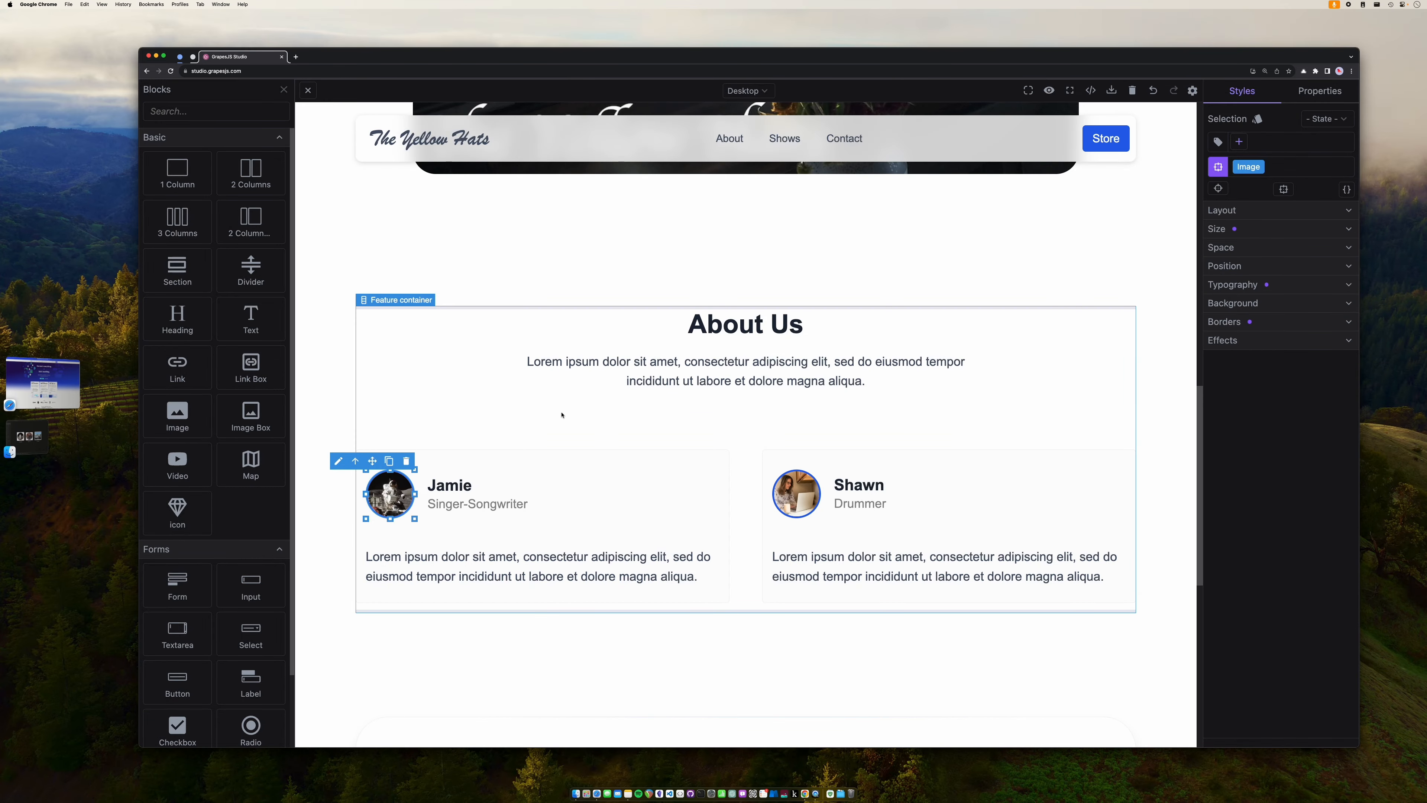
# - Upload circle-shawn.png and make it the second card's avatar
pyautogui.click(803, 497)
pyautogui.doubleClick(803, 497)
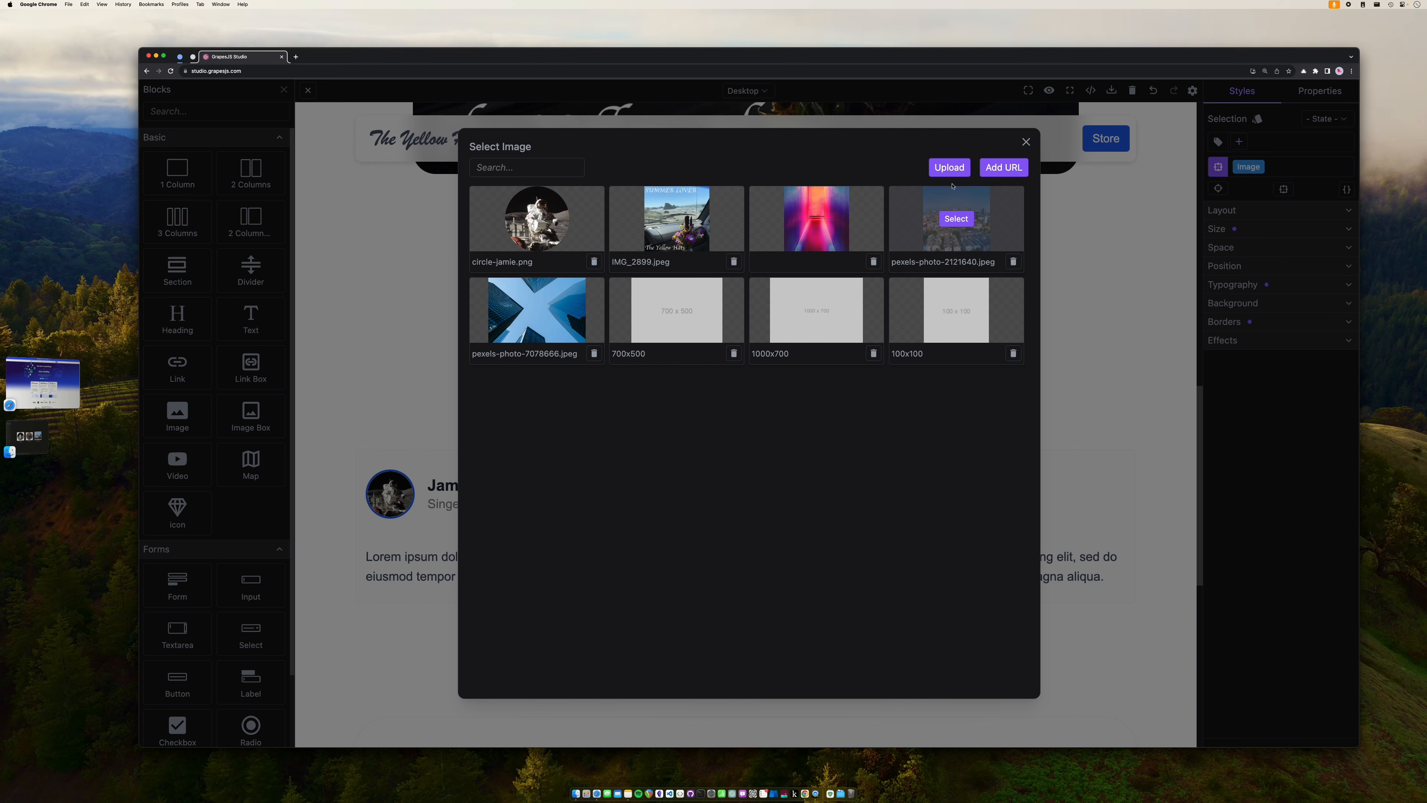
pyautogui.click(954, 172)
pyautogui.click(716, 359)
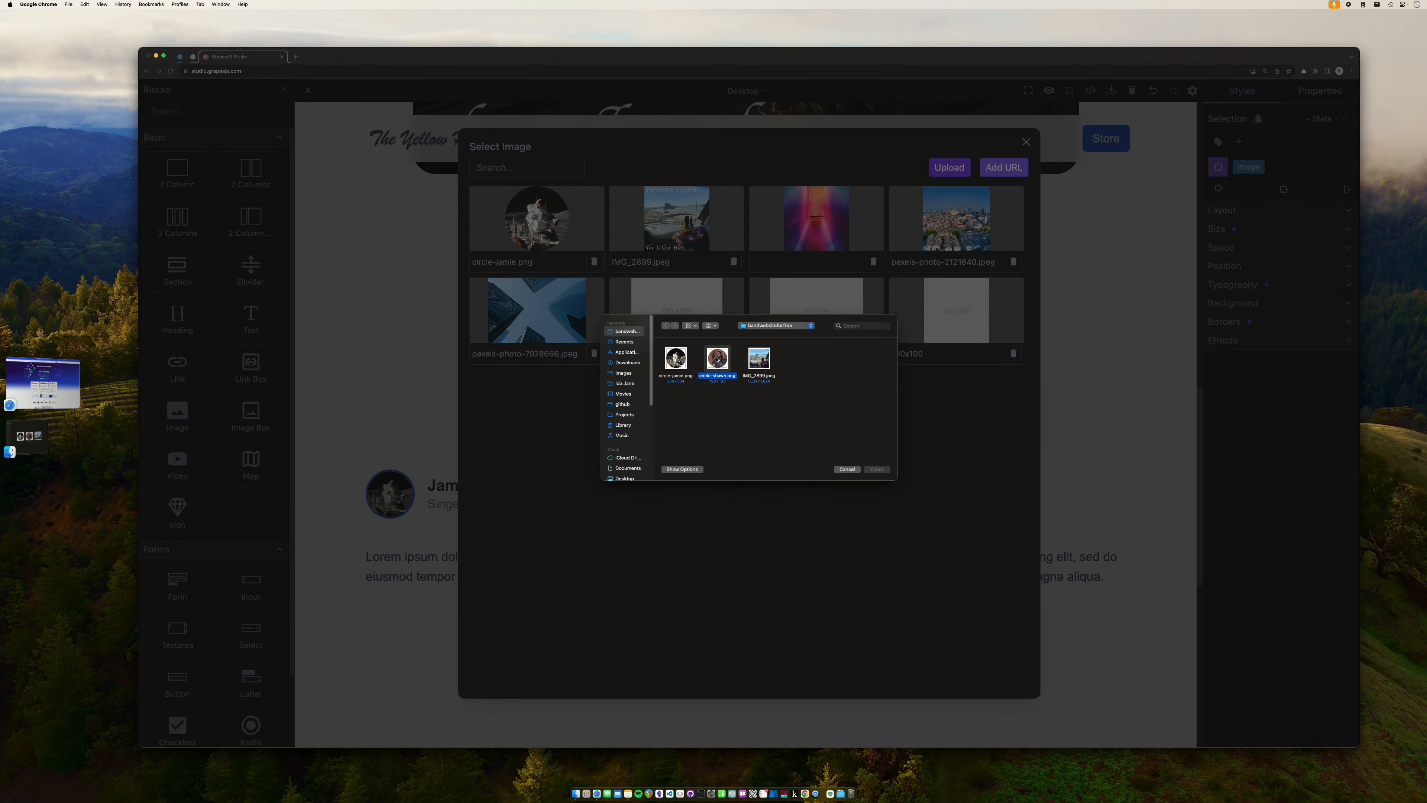
pyautogui.click(876, 469)
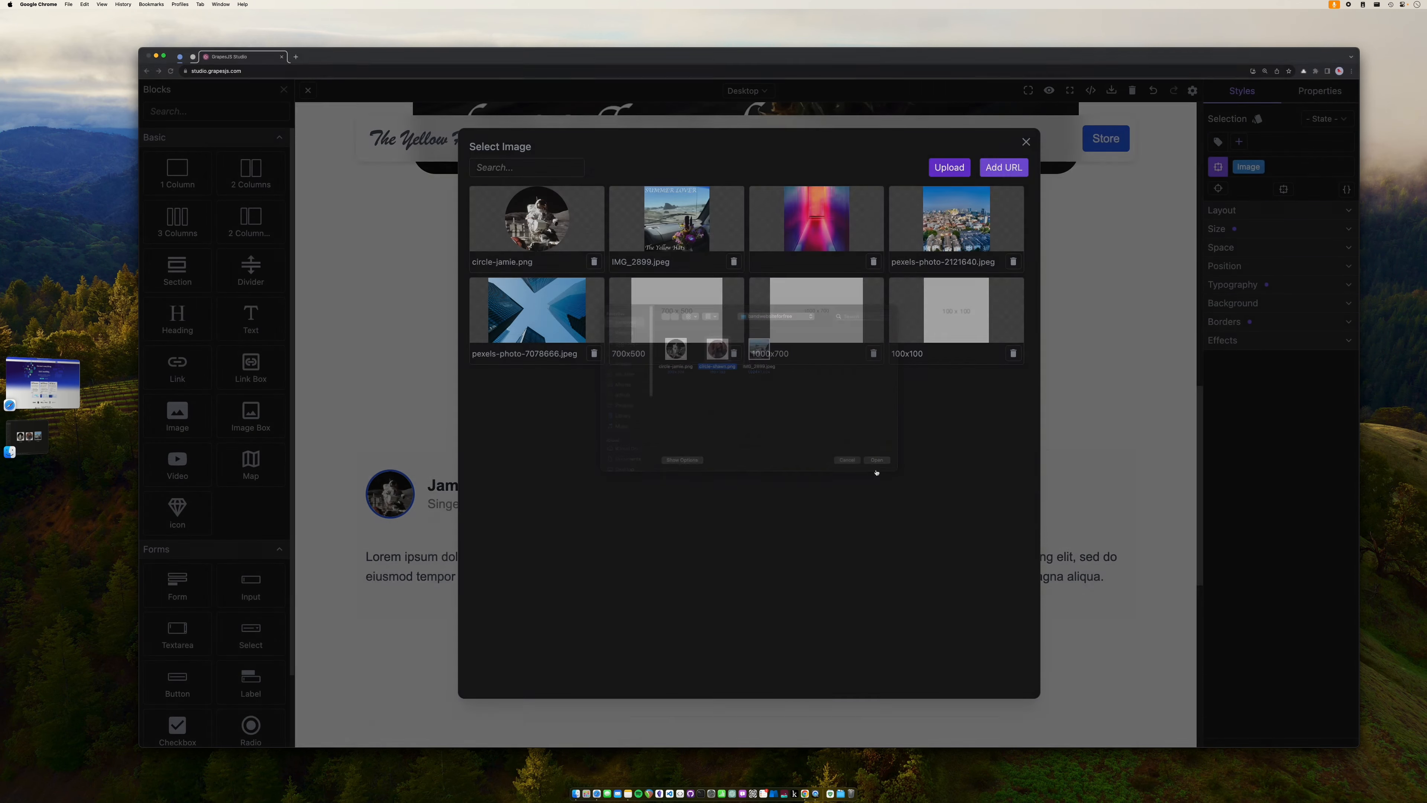
pyautogui.click(535, 218)
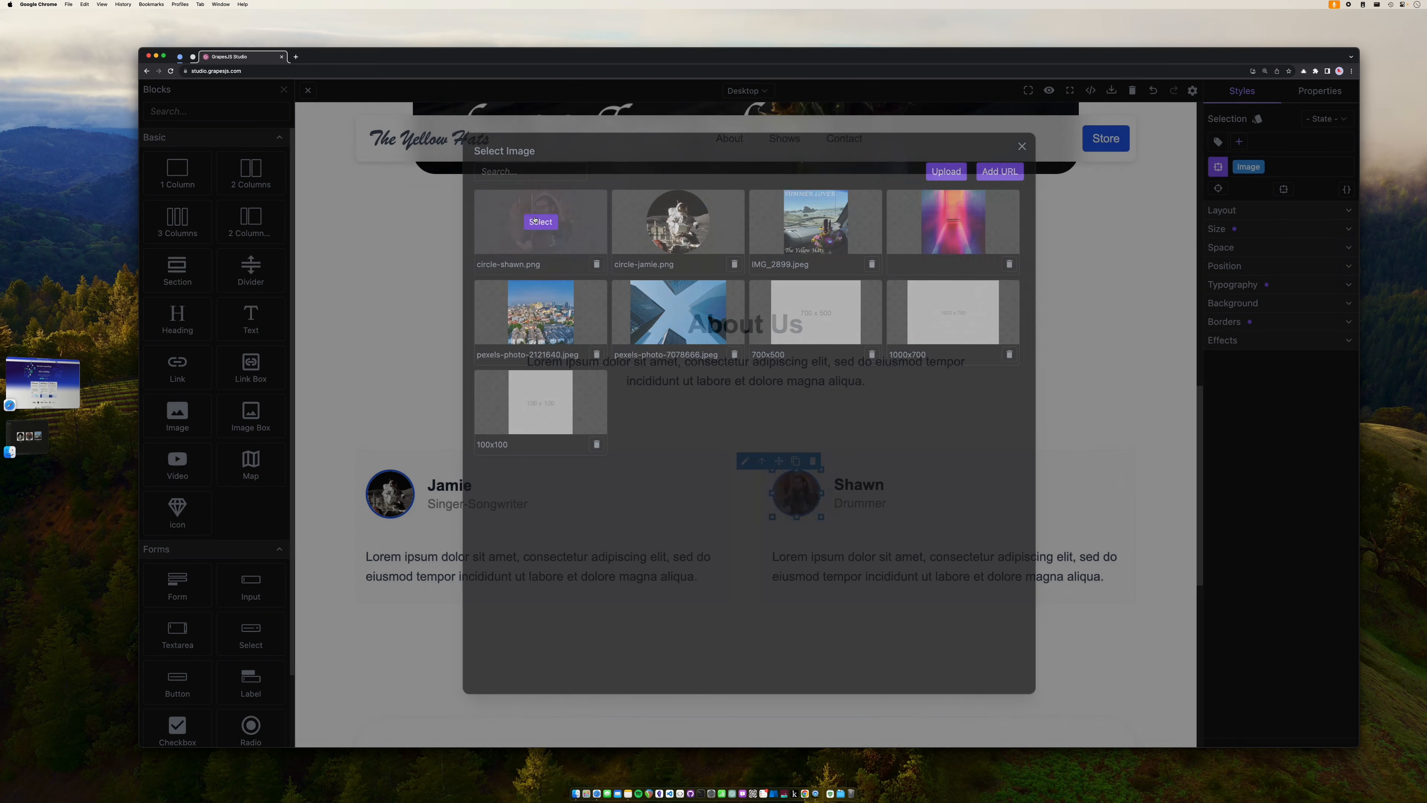
pyautogui.click(751, 395)
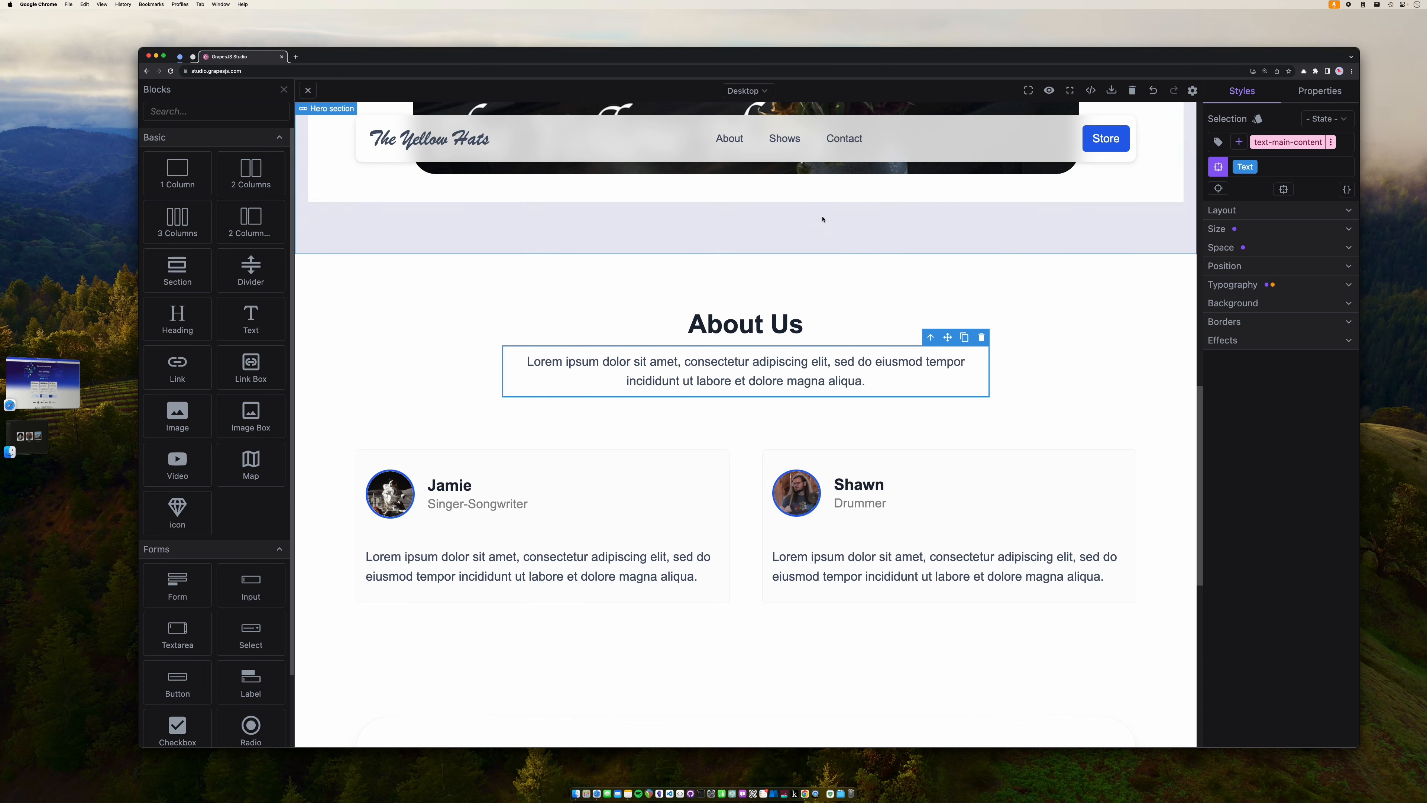
pyautogui.doubleClick(515, 558)
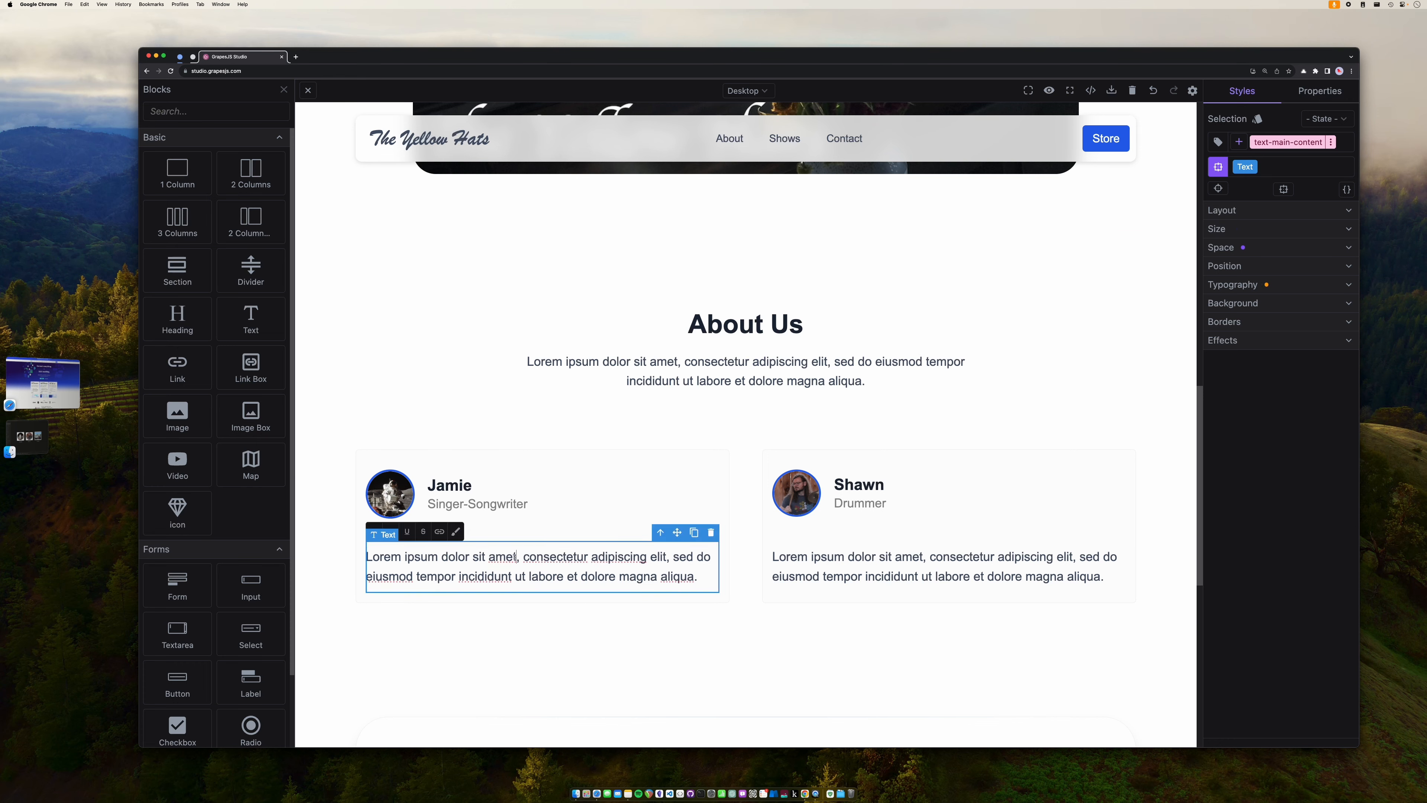
pyautogui.tripleClick(509, 557)
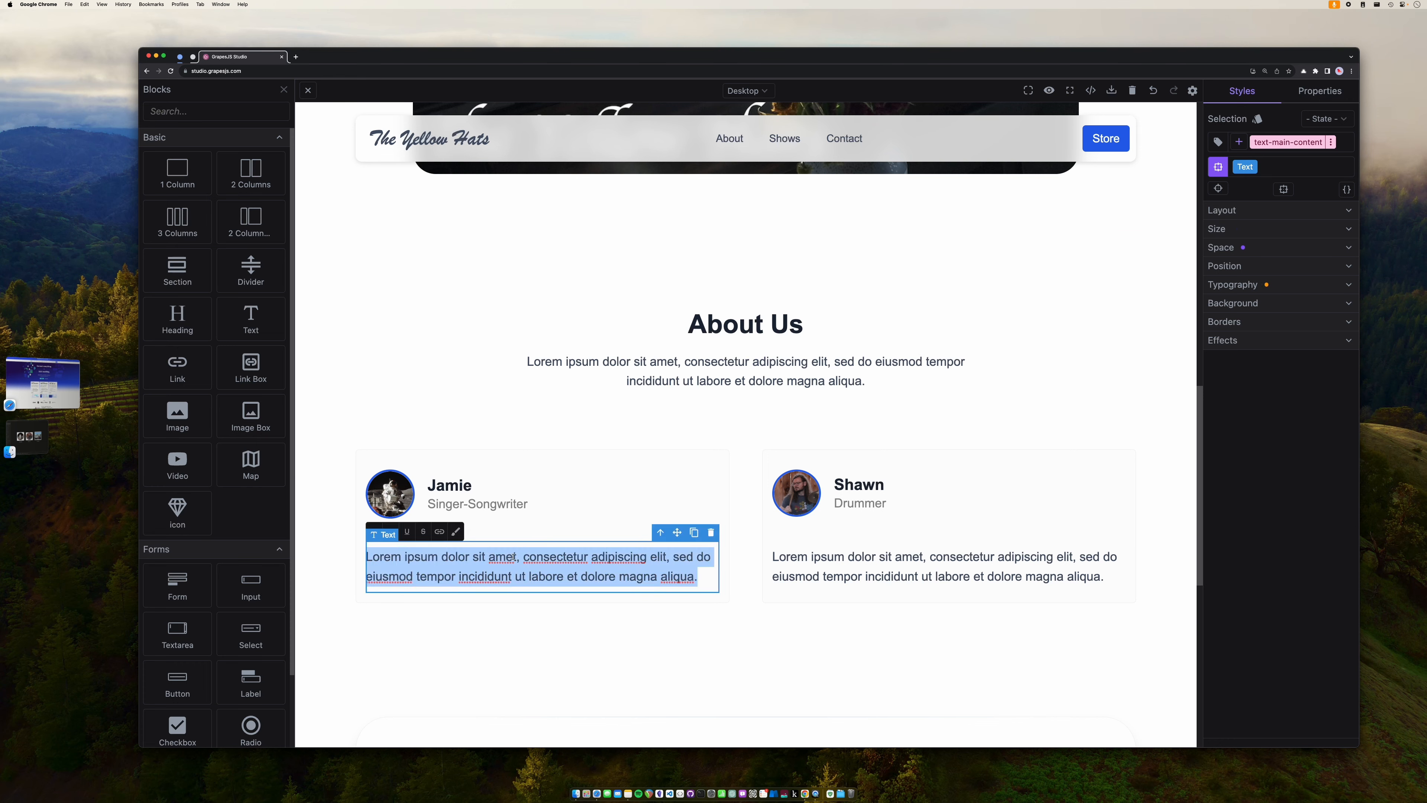
pyautogui.write('asdhhasd')
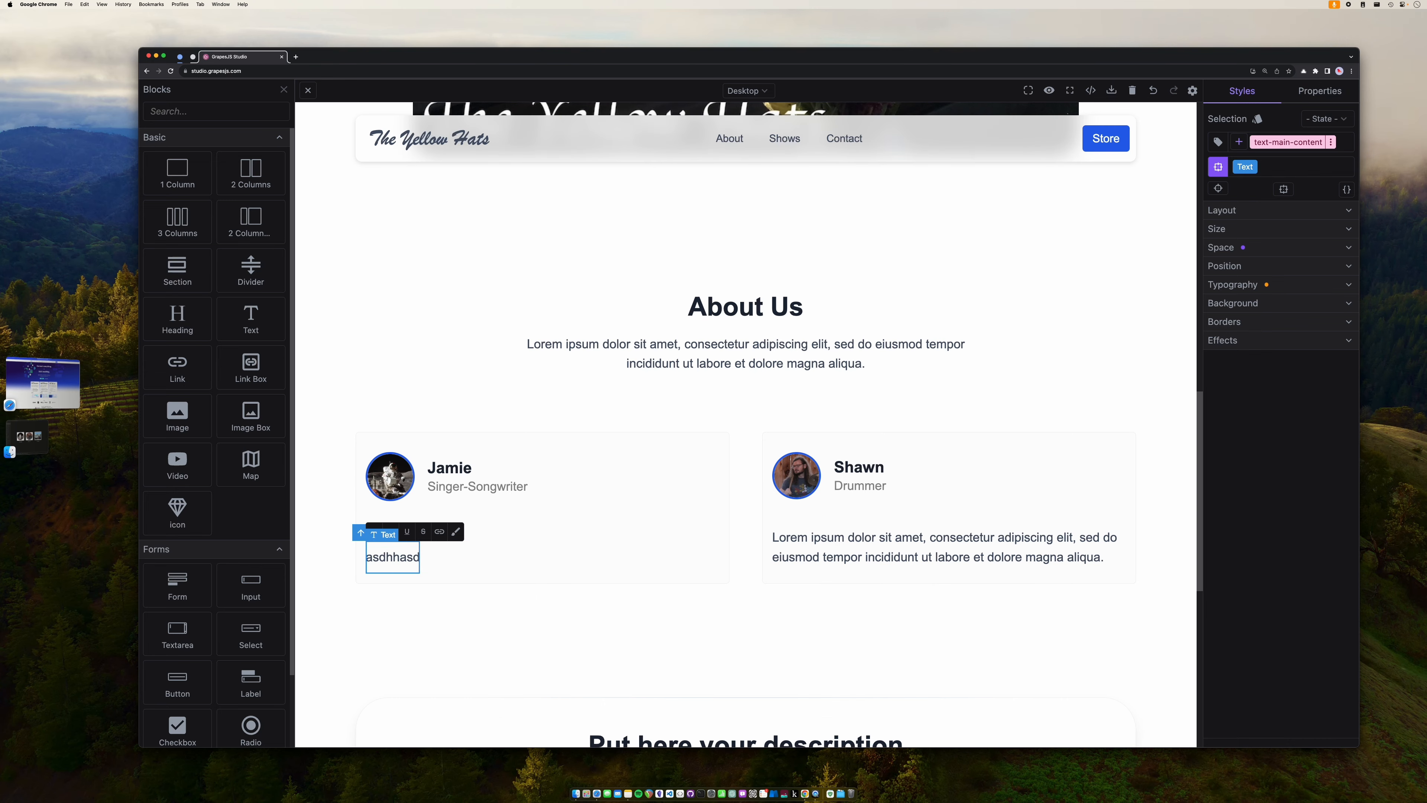
pyautogui.press('super+z')
pyautogui.click(647, 637)
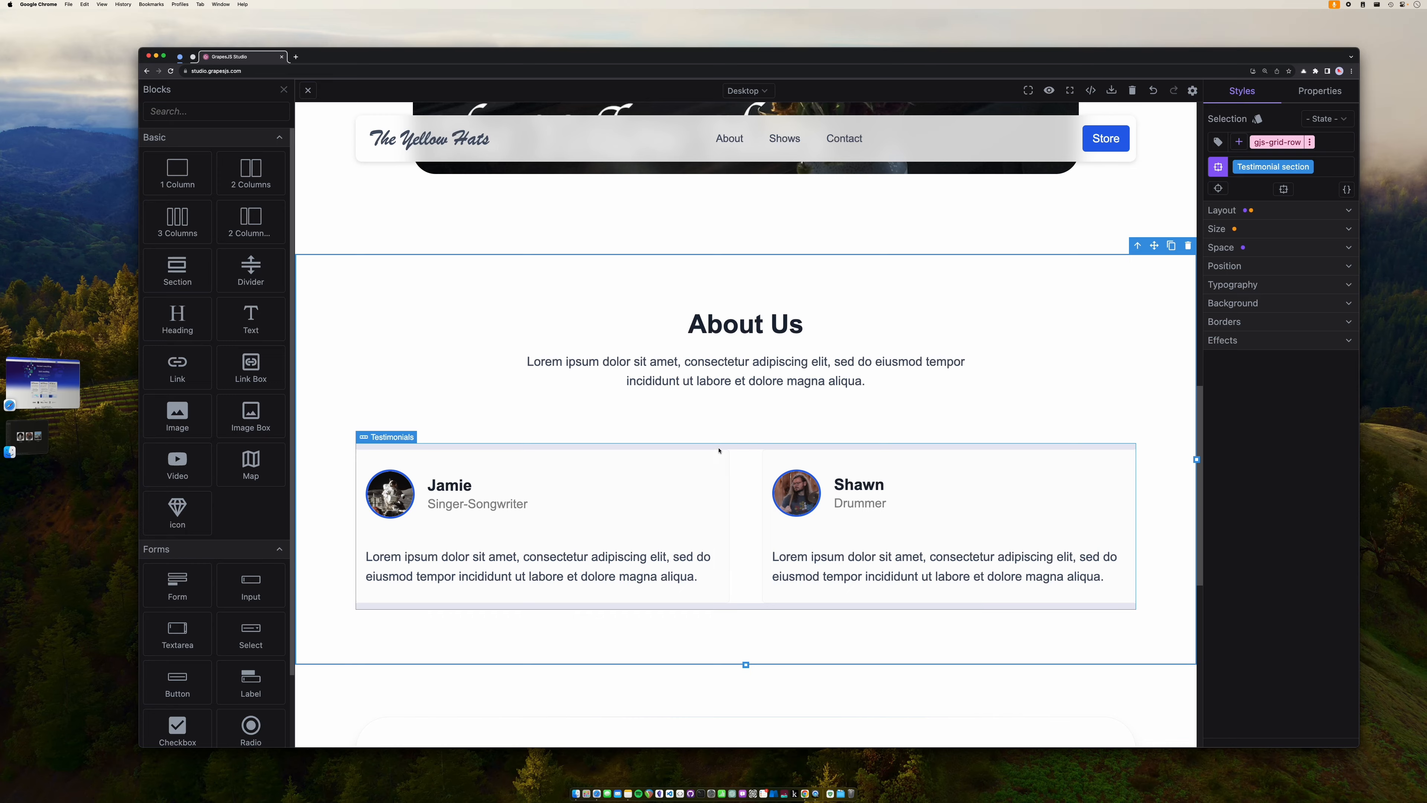
pyautogui.scroll(-7, 719, 450)
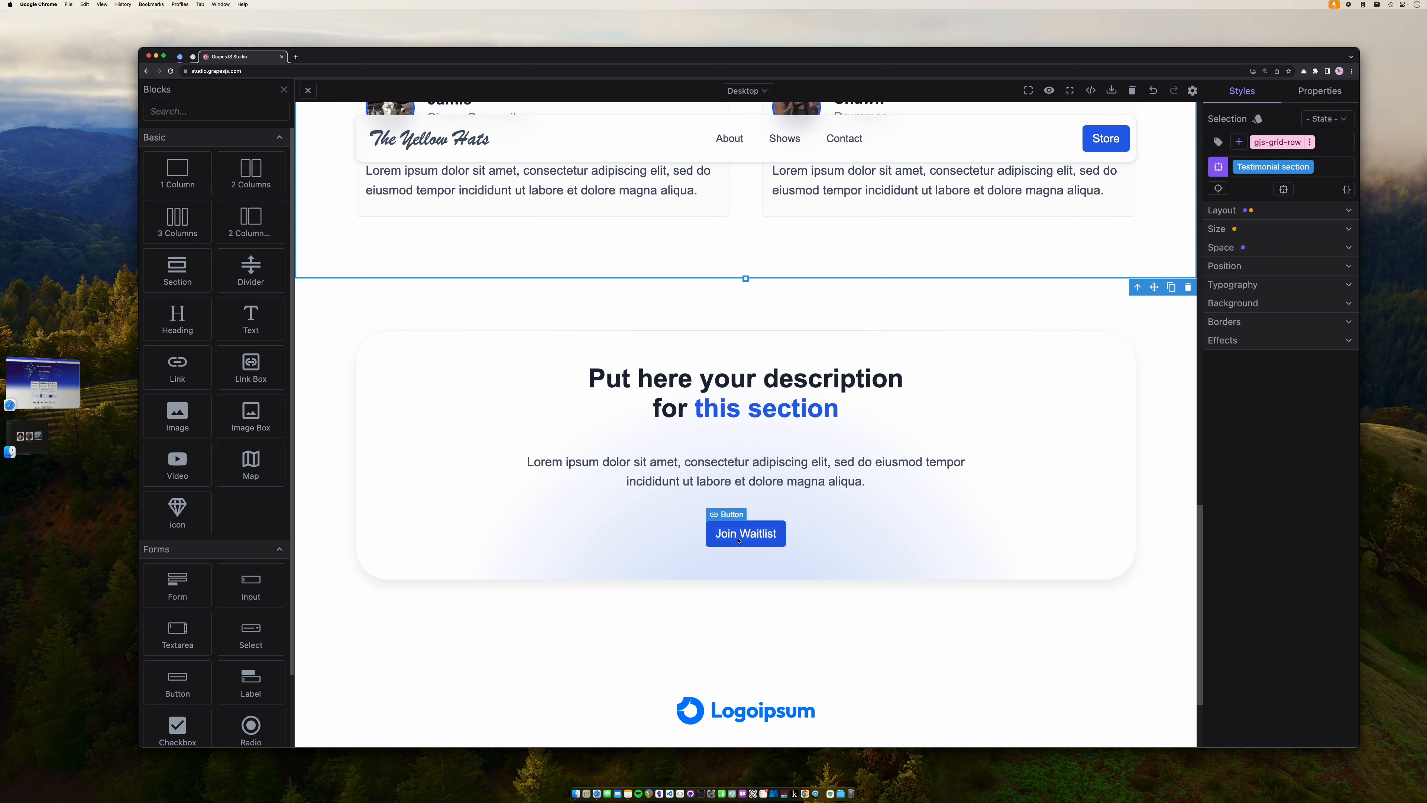
# - Replace the banner heading's opening wording with the word 'Contact'
pyautogui.doubleClick(730, 383)
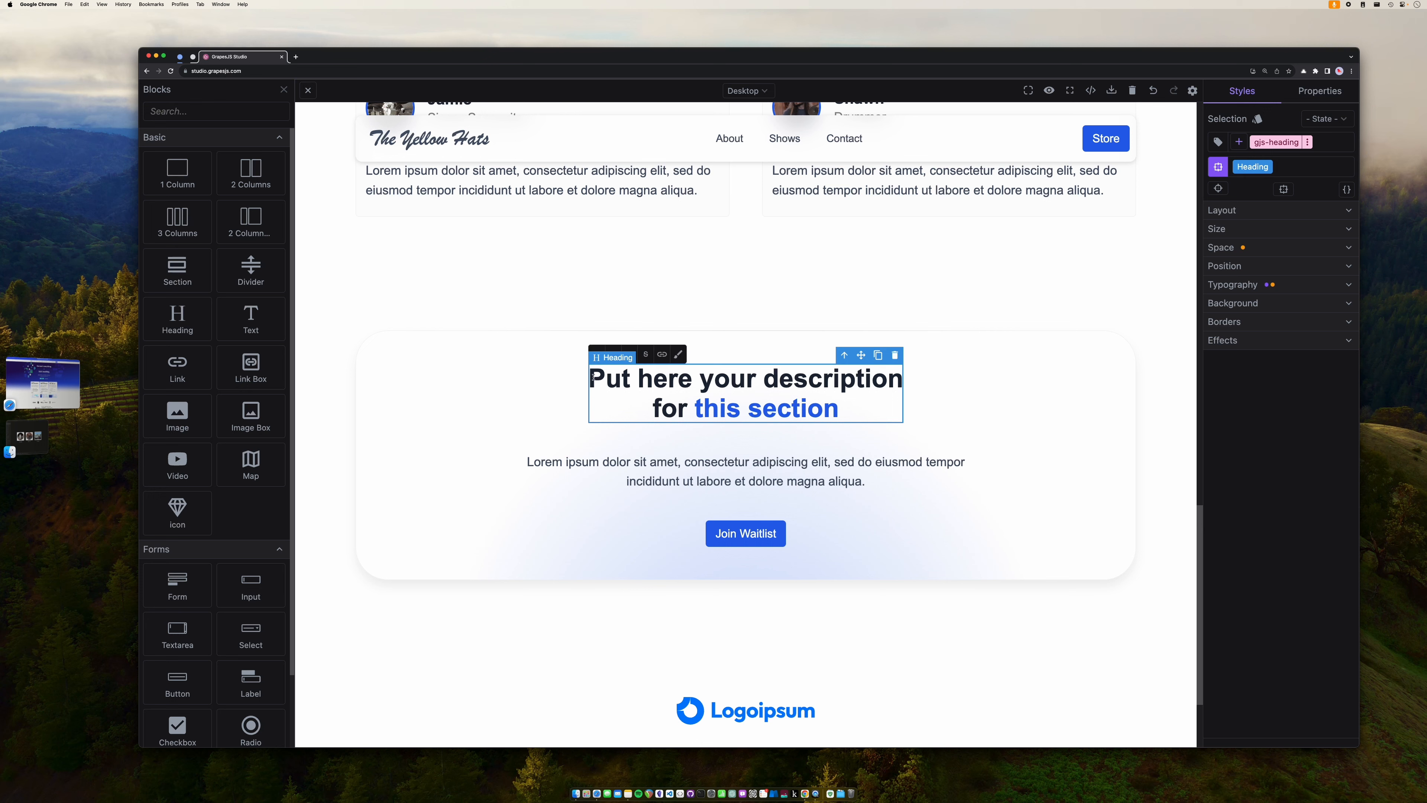
pyautogui.moveTo(589, 378); pyautogui.dragTo(685, 409)
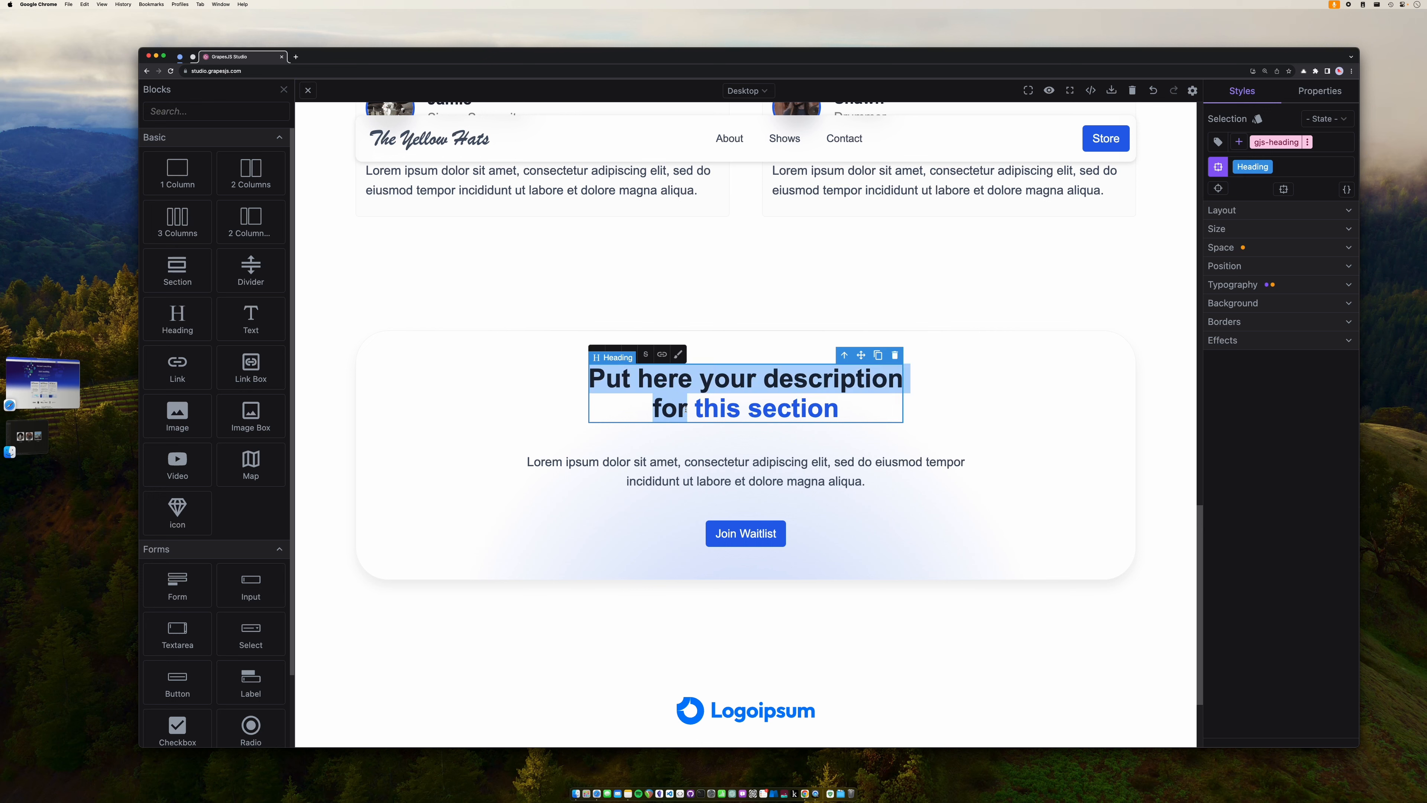
pyautogui.write('Conat the')
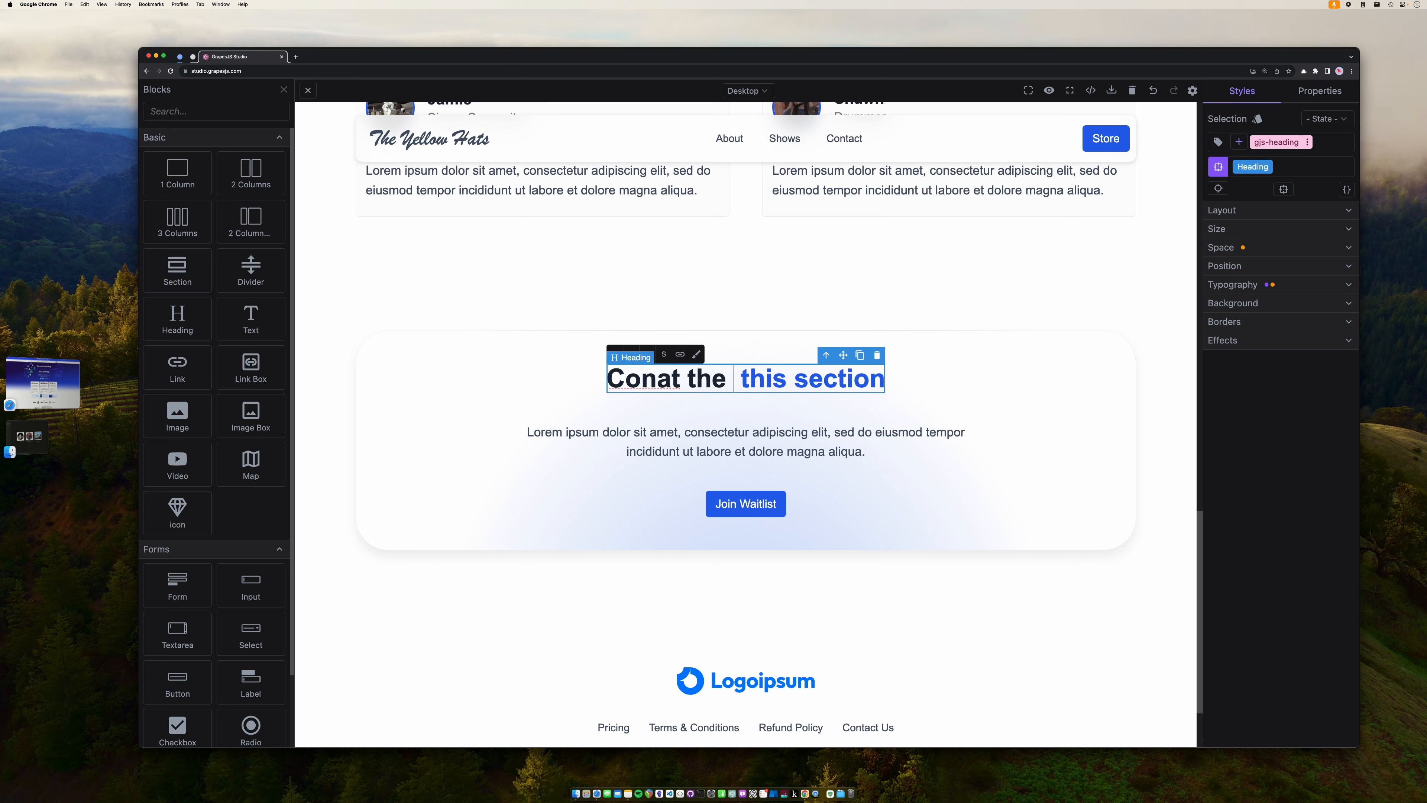
pyautogui.press('BackSpace')
pyautogui.press('BackSpace')
pyautogui.press('BackSpace')
pyautogui.press('BackSpace')
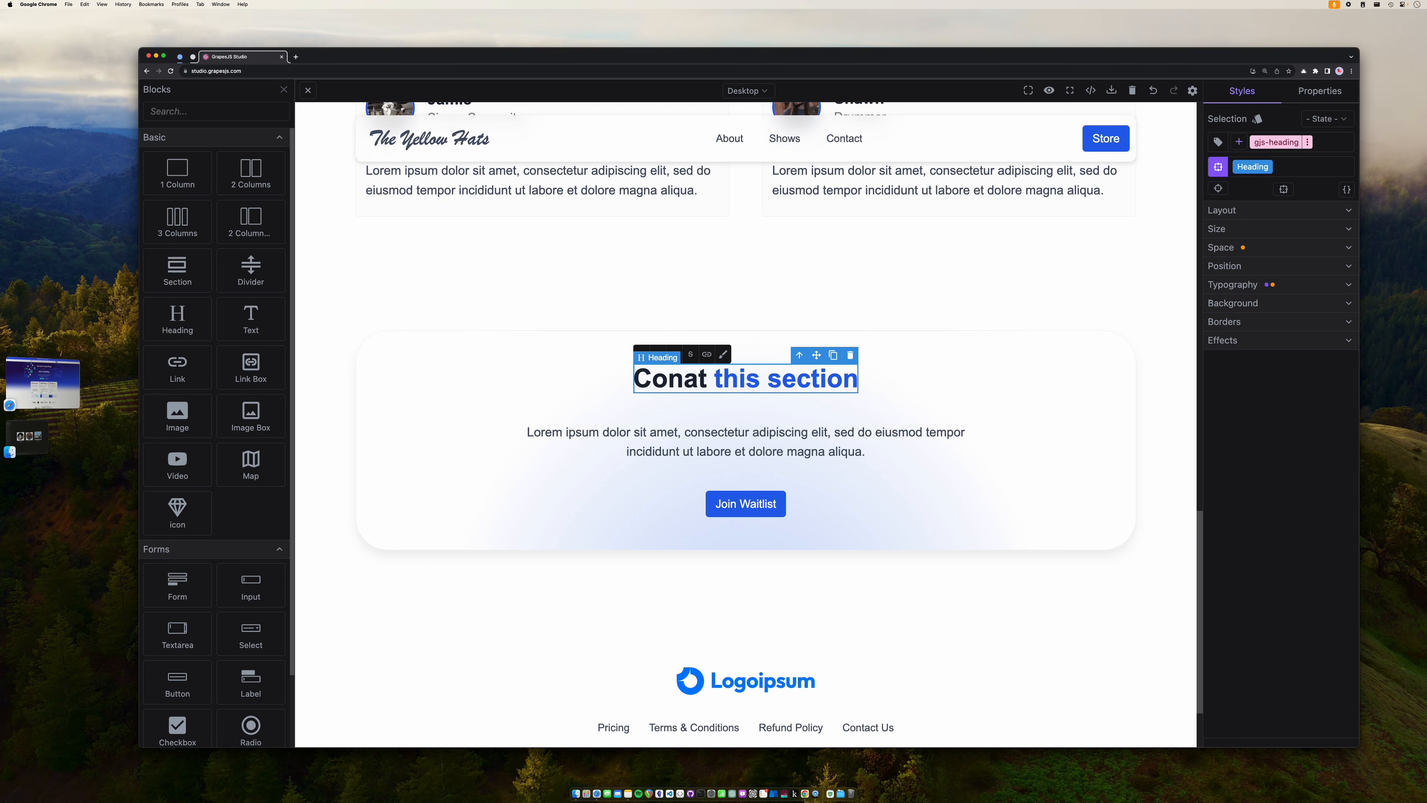
pyautogui.press('Left')
pyautogui.write('c')
pyautogui.press('Right')
pyautogui.press('Right')
pyautogui.press('Right')
pyautogui.press('Left')
pyautogui.press('Right')
# - Complete the heading as 'Contact The Yellow Hats', correcting the leftover typos
pyautogui.hotkey('shift', 'Right')
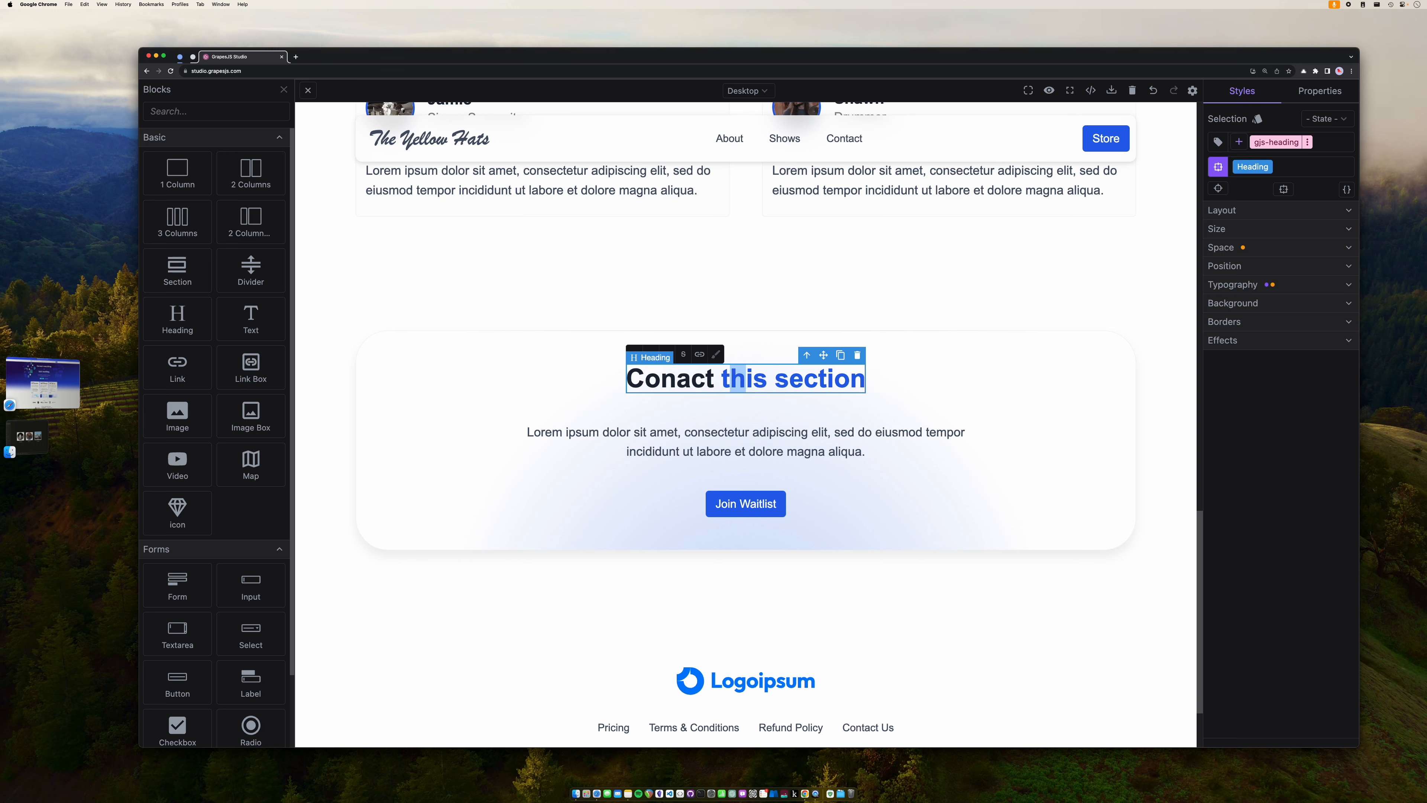
pyautogui.hotkey('shift', 'Right')
pyautogui.hotkey('shift', 'Right')
pyautogui.hotkey('shift', 'Right')
pyautogui.hotkey('shift', 'Right')
pyautogui.hotkey('shift', 'Right')
pyautogui.hotkey('shift', 'Right')
pyautogui.hotkey('shift', 'Right')
pyautogui.hotkey('shift', 'Right')
pyautogui.hotkey('shift', 'Right')
pyautogui.hotkey('shift', 'Right')
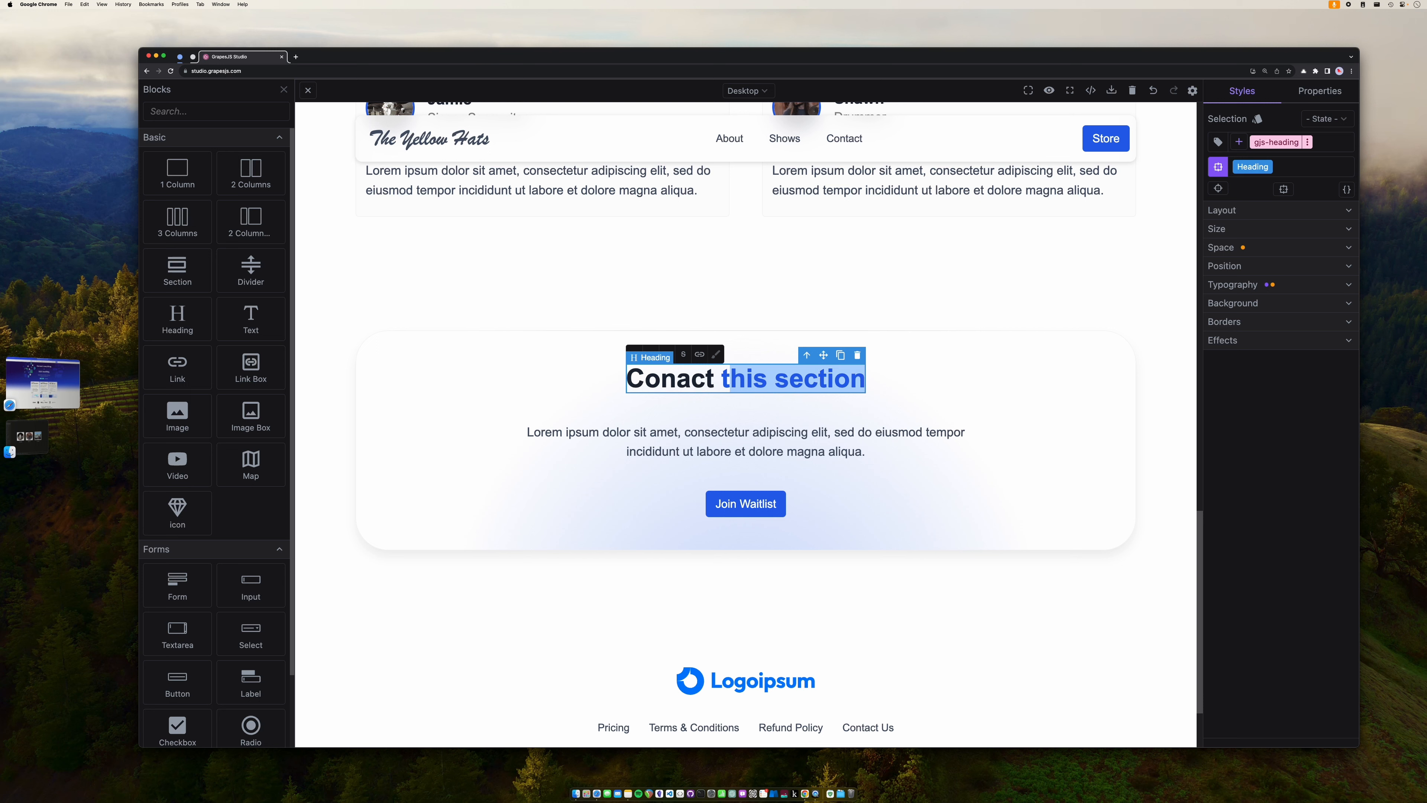
pyautogui.write('The')
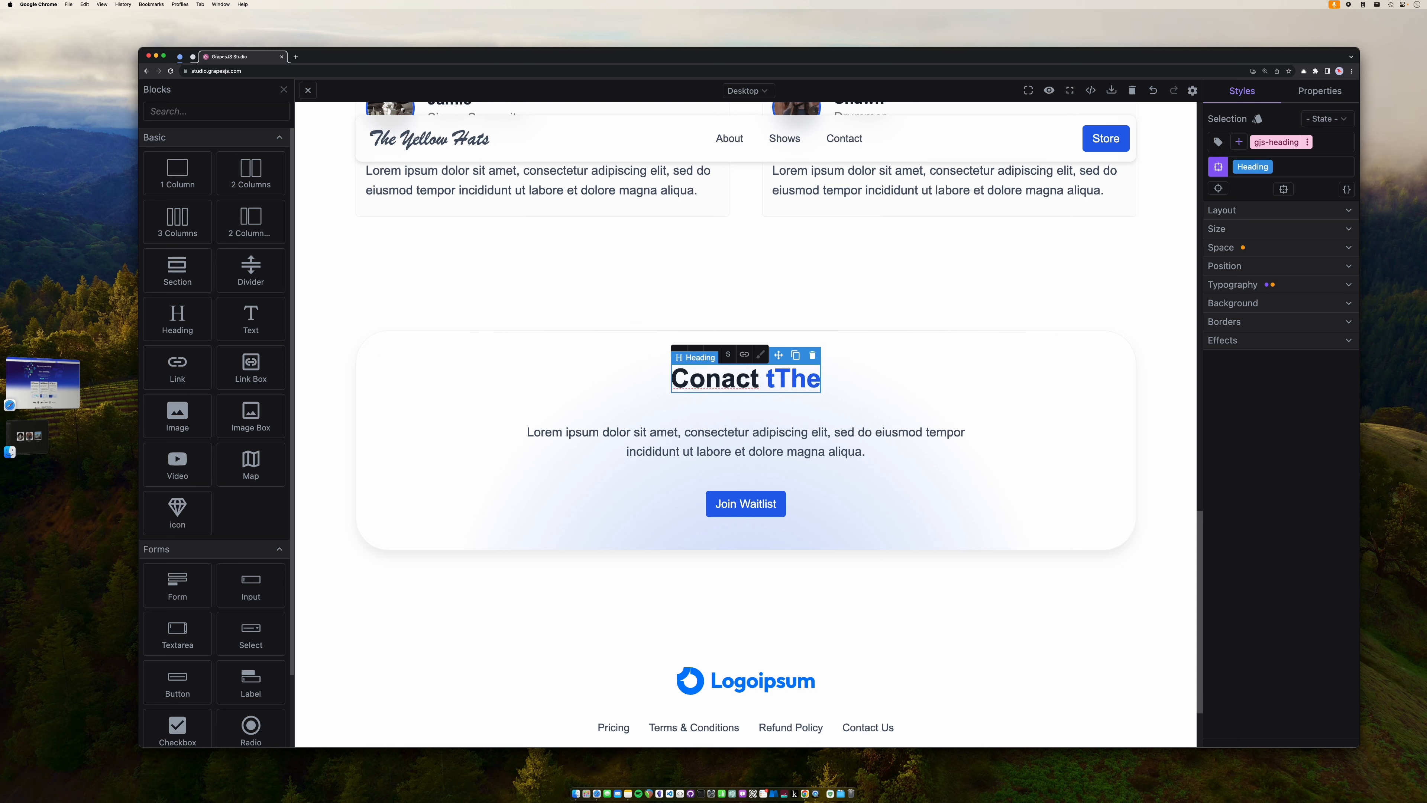
pyautogui.write('w')
pyautogui.press('BackSpace')
pyautogui.write('Yellow Hats')
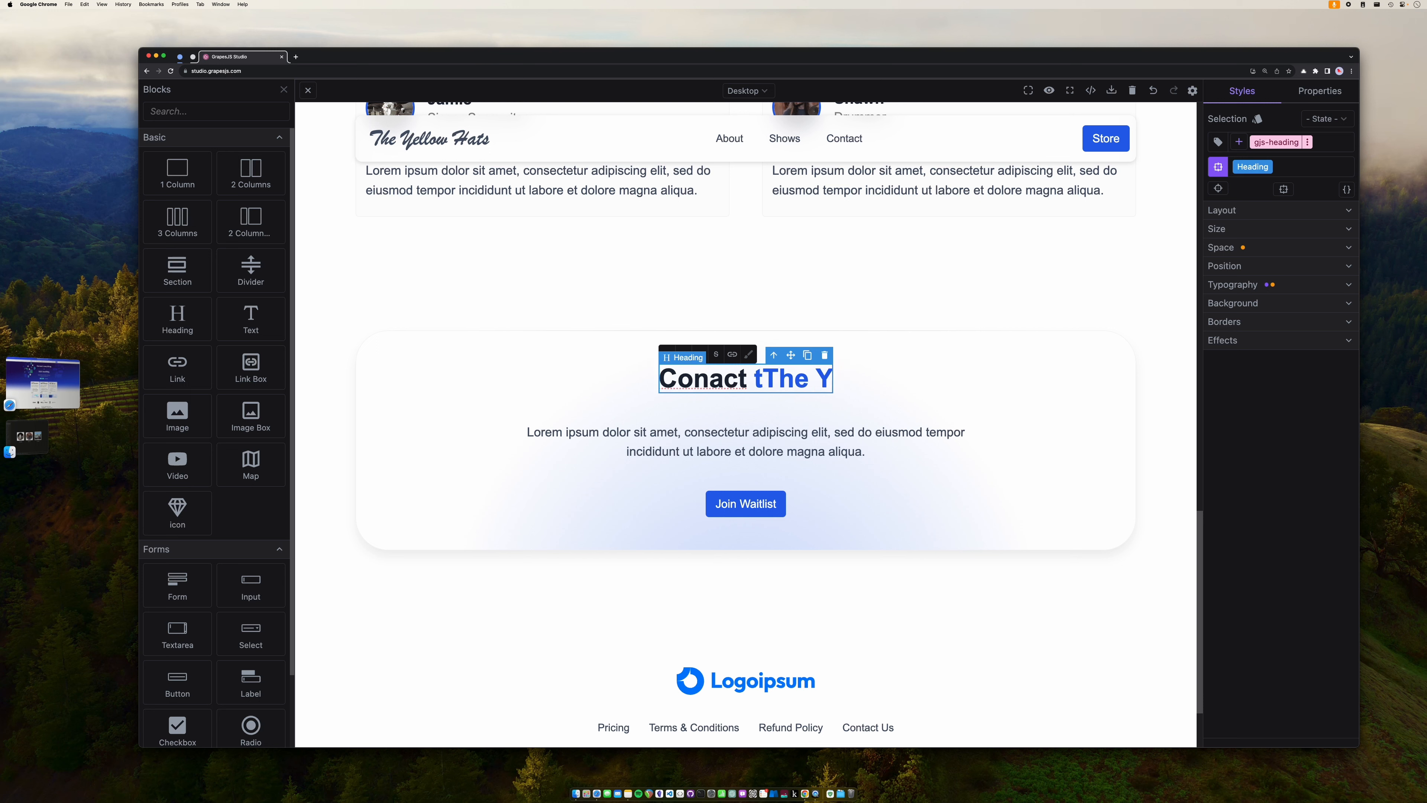
pyautogui.press('Left')
pyautogui.press('Left')
pyautogui.press('Left')
pyautogui.press('Left')
pyautogui.press('Left')
pyautogui.press('Left')
pyautogui.press('Left')
pyautogui.press('Left')
pyautogui.press('Left')
pyautogui.press('Left')
pyautogui.press('Left')
pyautogui.press('Left')
pyautogui.press('Left')
pyautogui.press('Left')
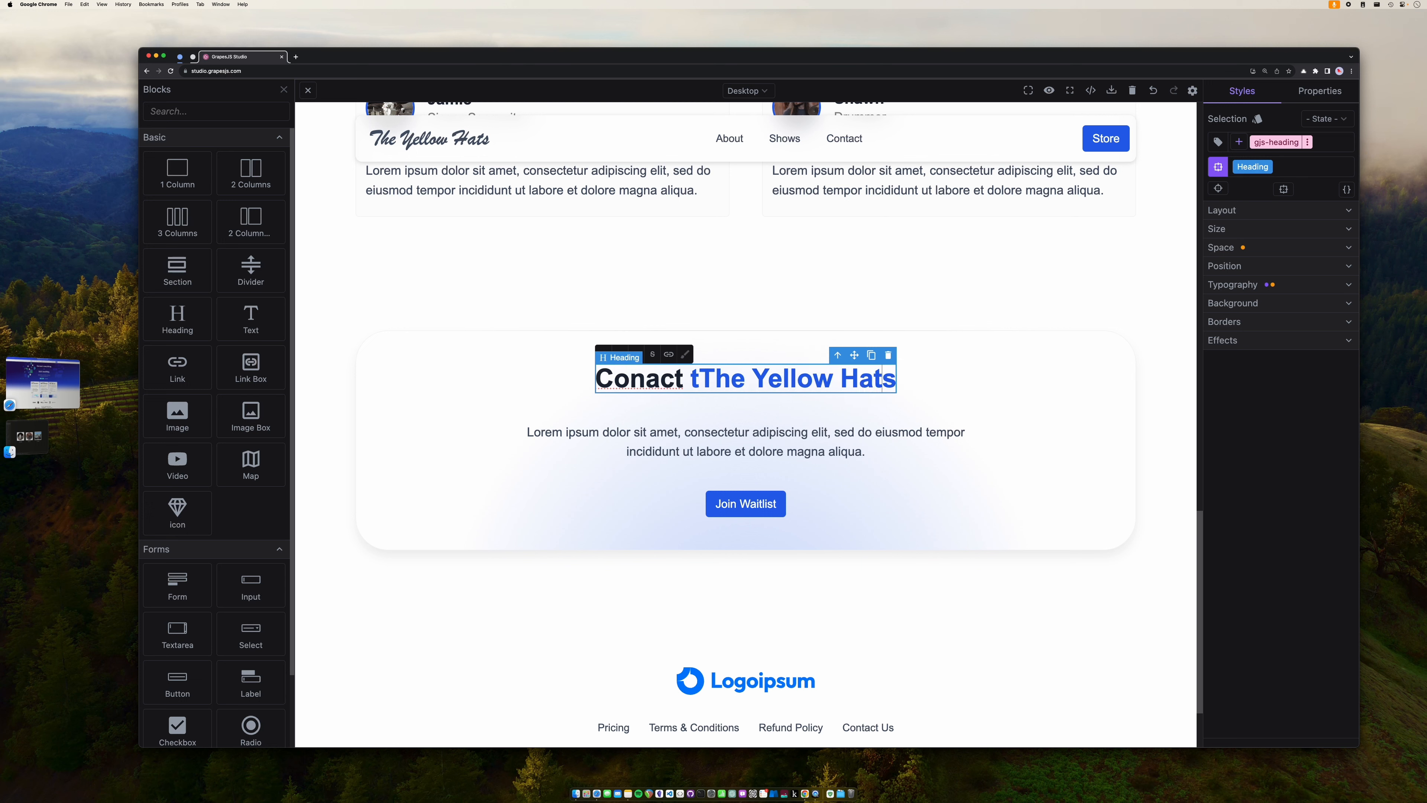
pyautogui.press('Left')
pyautogui.press('BackSpace')
pyautogui.press('Left')
pyautogui.press('Left')
pyautogui.press('Left')
pyautogui.write('t')
pyautogui.click(710, 445)
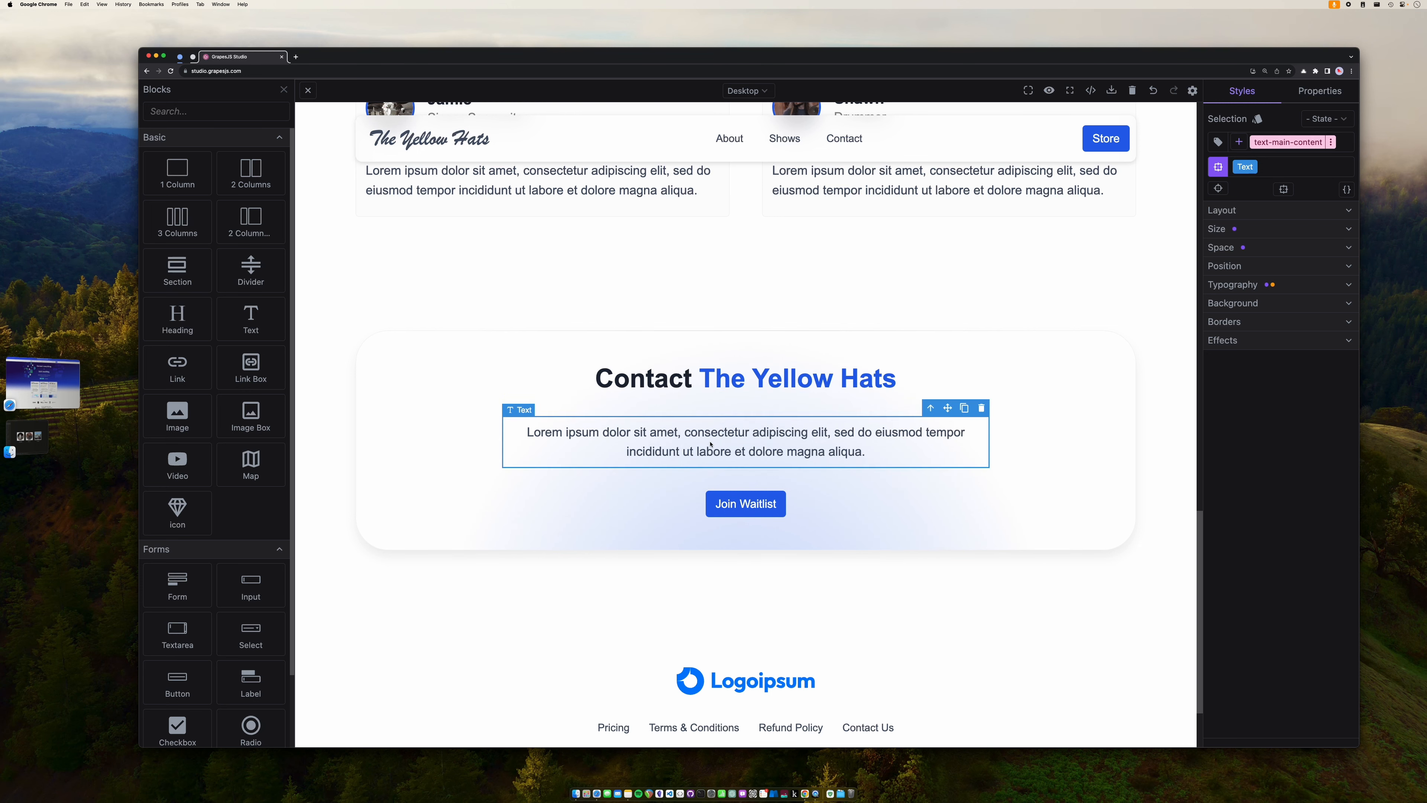
# - Relabel the Join Waitlist button as 'Email Us'
pyautogui.doubleClick(755, 512)
pyautogui.tripleClick(762, 511)
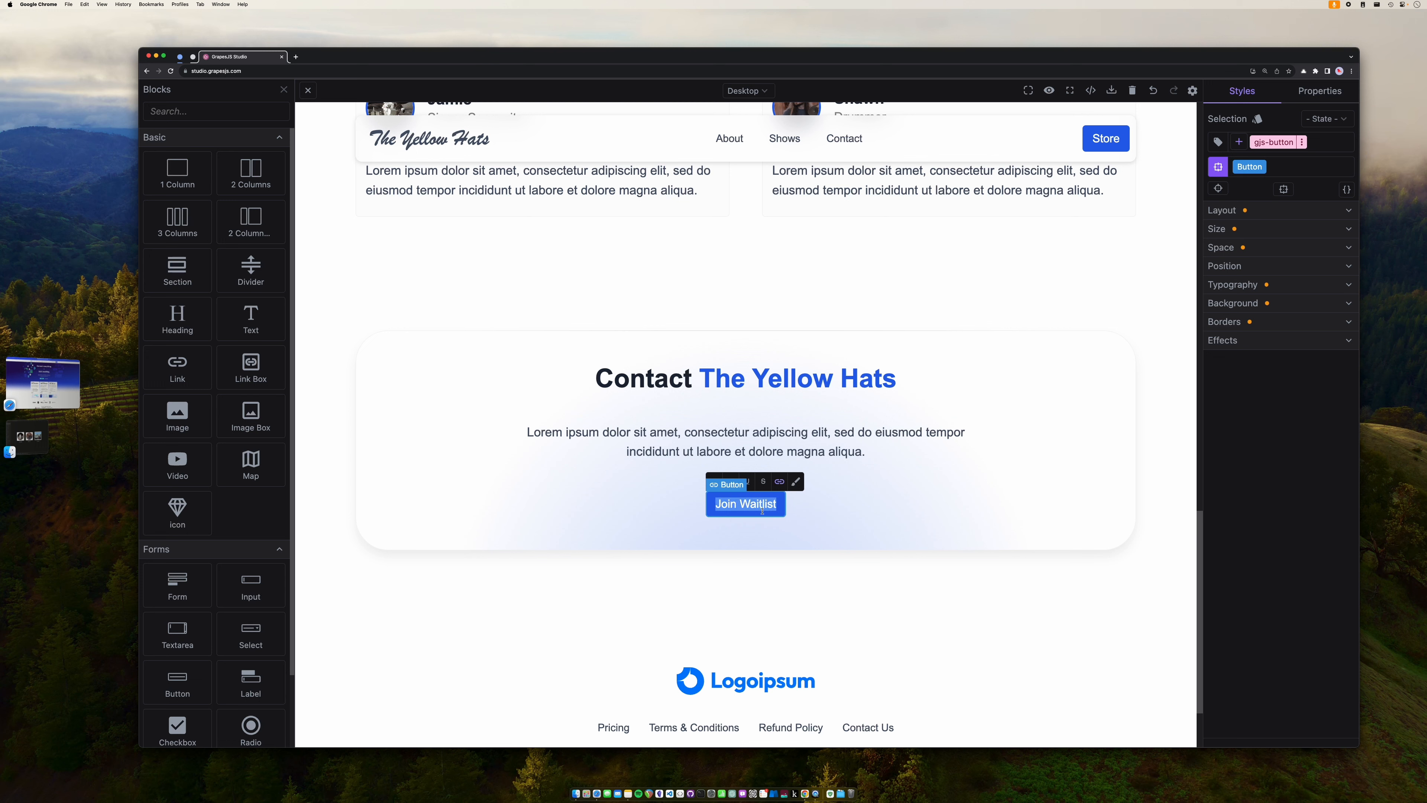
pyautogui.write('Email Us')
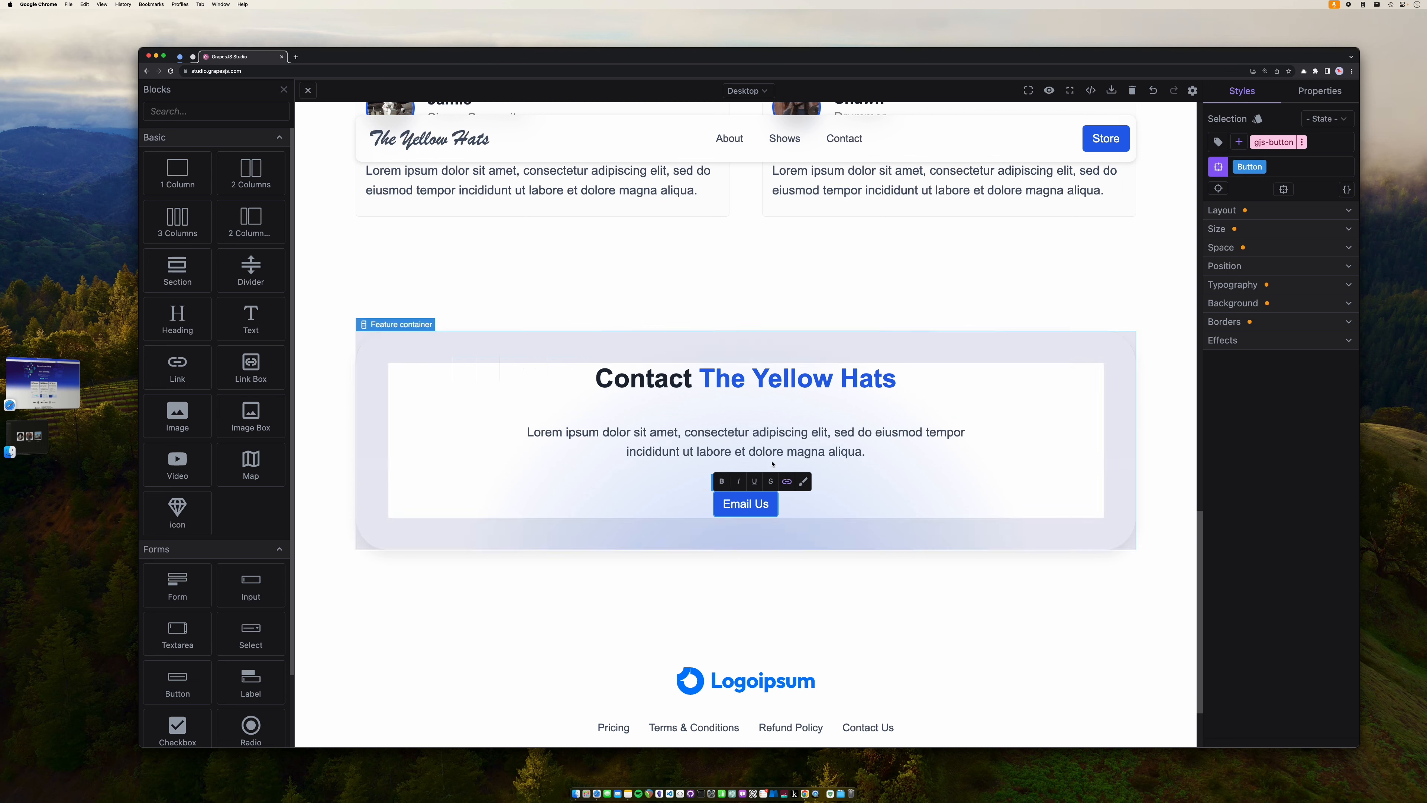
pyautogui.click(778, 448)
# - Replace the Lorem ipsum paragraph with 'follow us on facebook and instagram' plus the band's Instagram handle
pyautogui.doubleClick(778, 448)
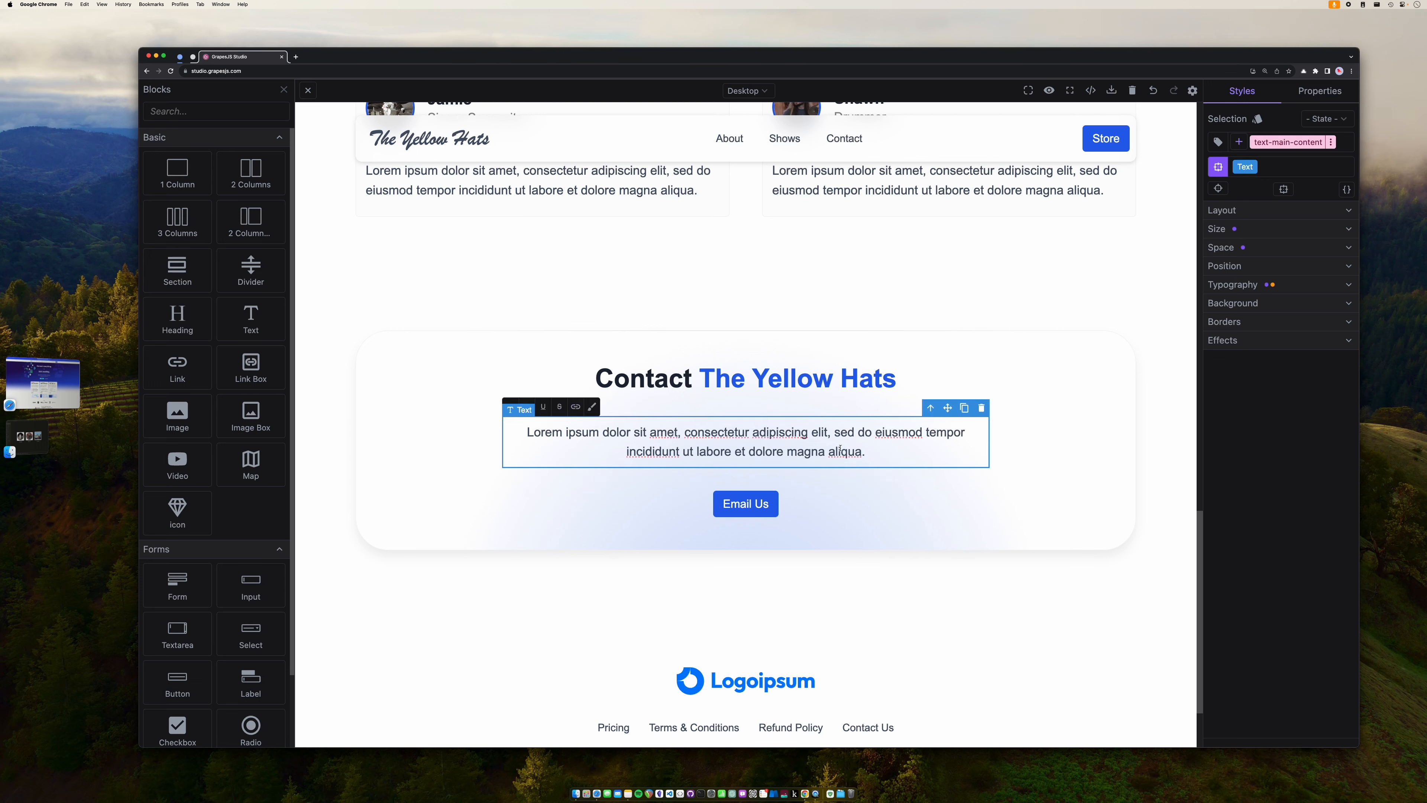
pyautogui.moveTo(866, 451); pyautogui.dragTo(526, 432)
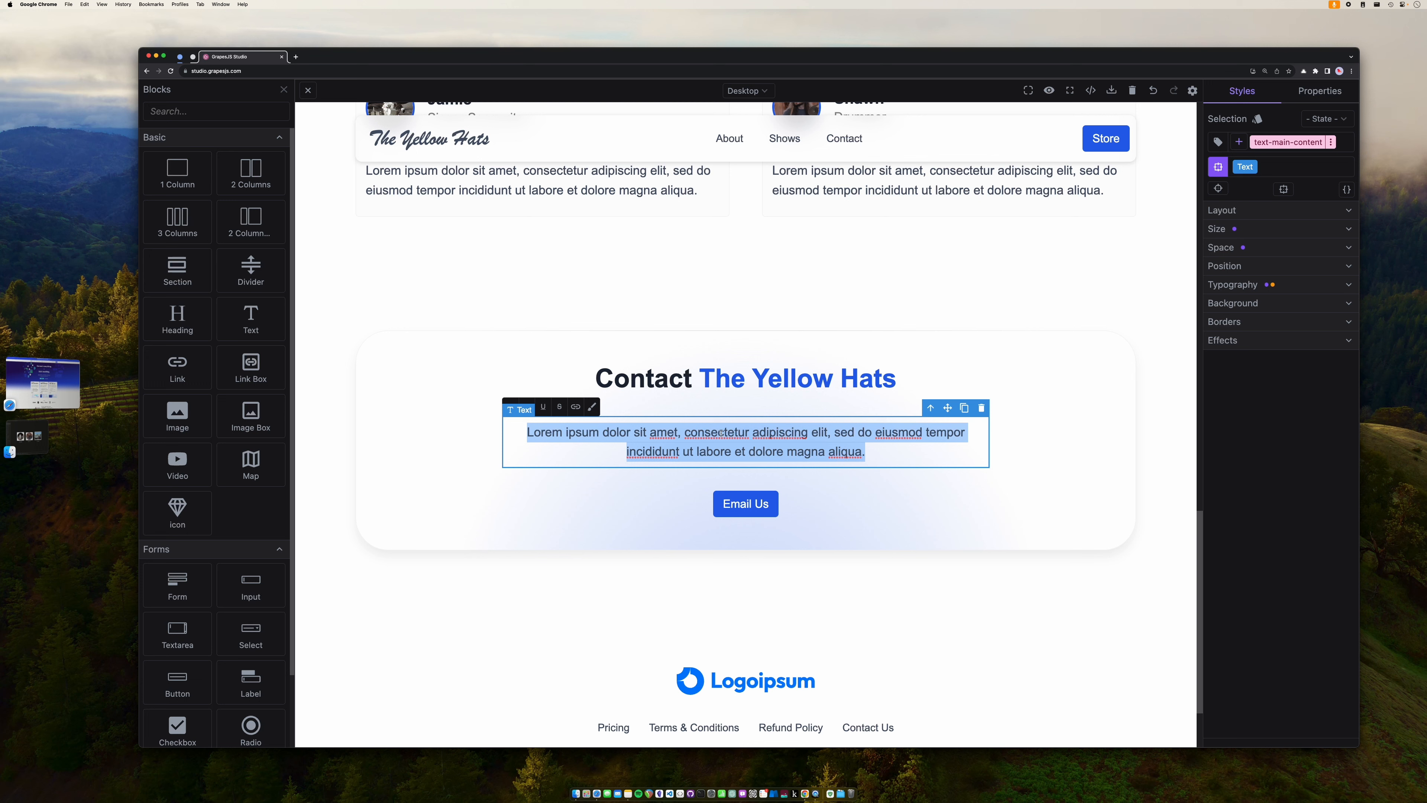
pyautogui.write('contact')
pyautogui.press('BackSpace')
pyautogui.press('BackSpace')
pyautogui.press('BackSpace')
pyautogui.press('BackSpace')
pyautogui.press('BackSpace')
pyautogui.press('BackSpace')
pyautogui.press('BackSpace')
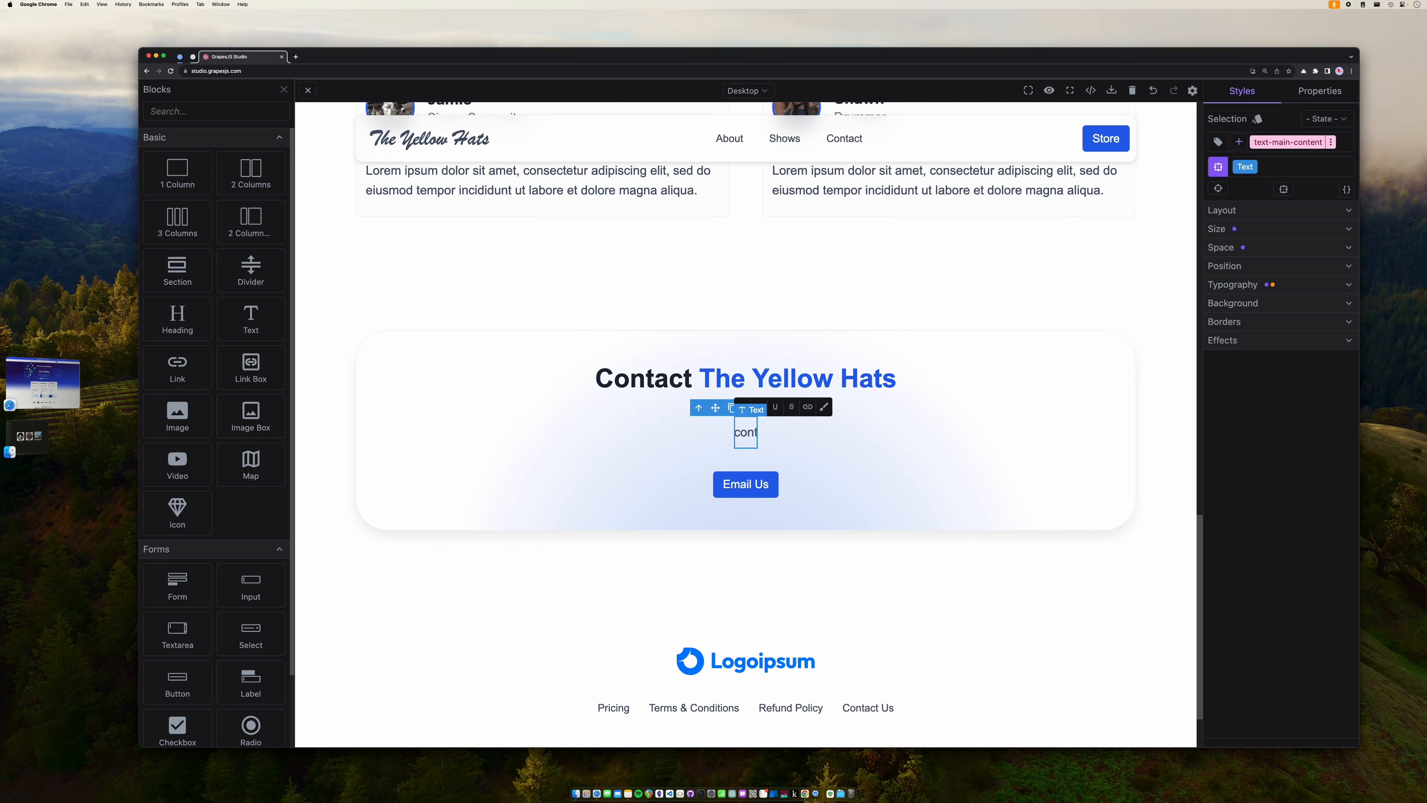
pyautogui.write('follow')
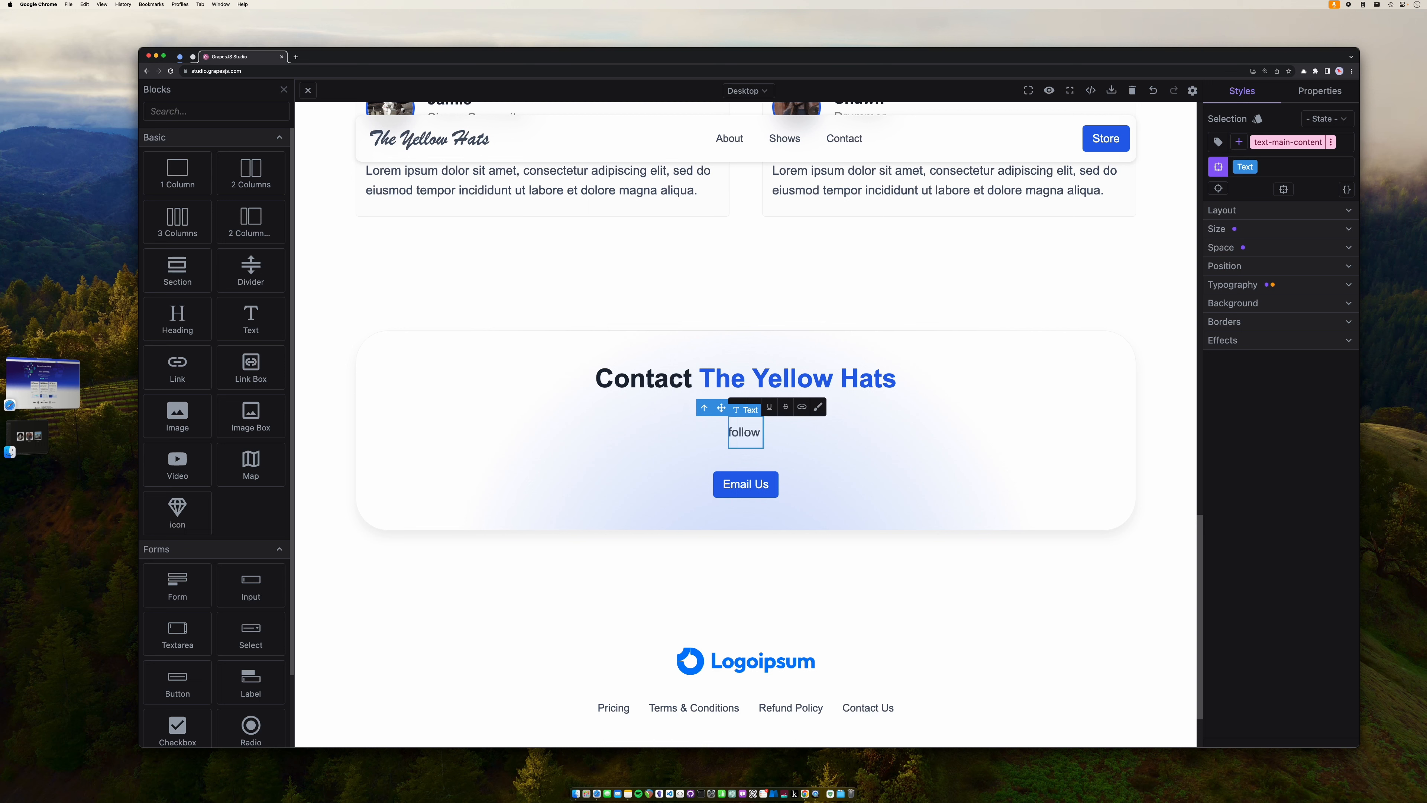
pyautogui.write(' us on f')
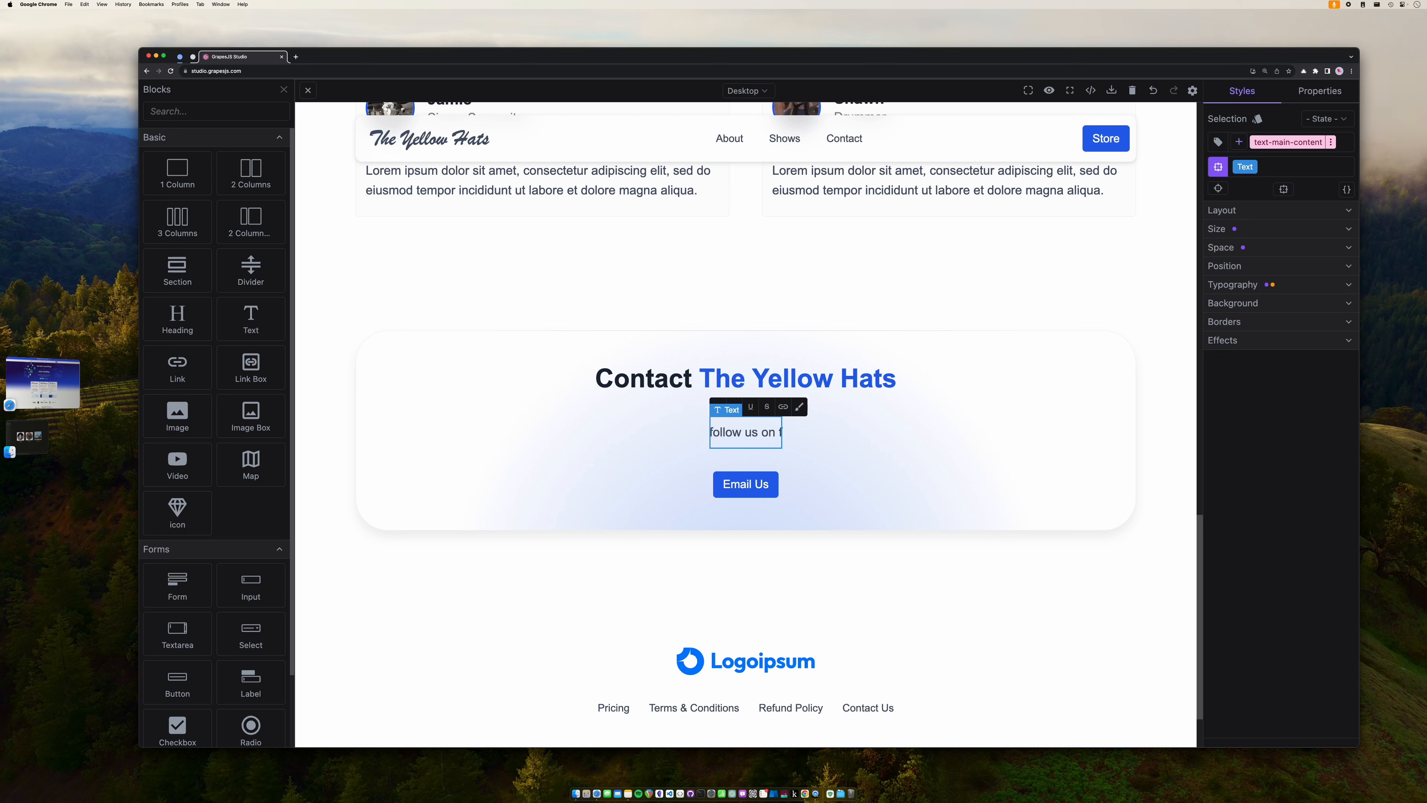
pyautogui.write('acebook and inst')
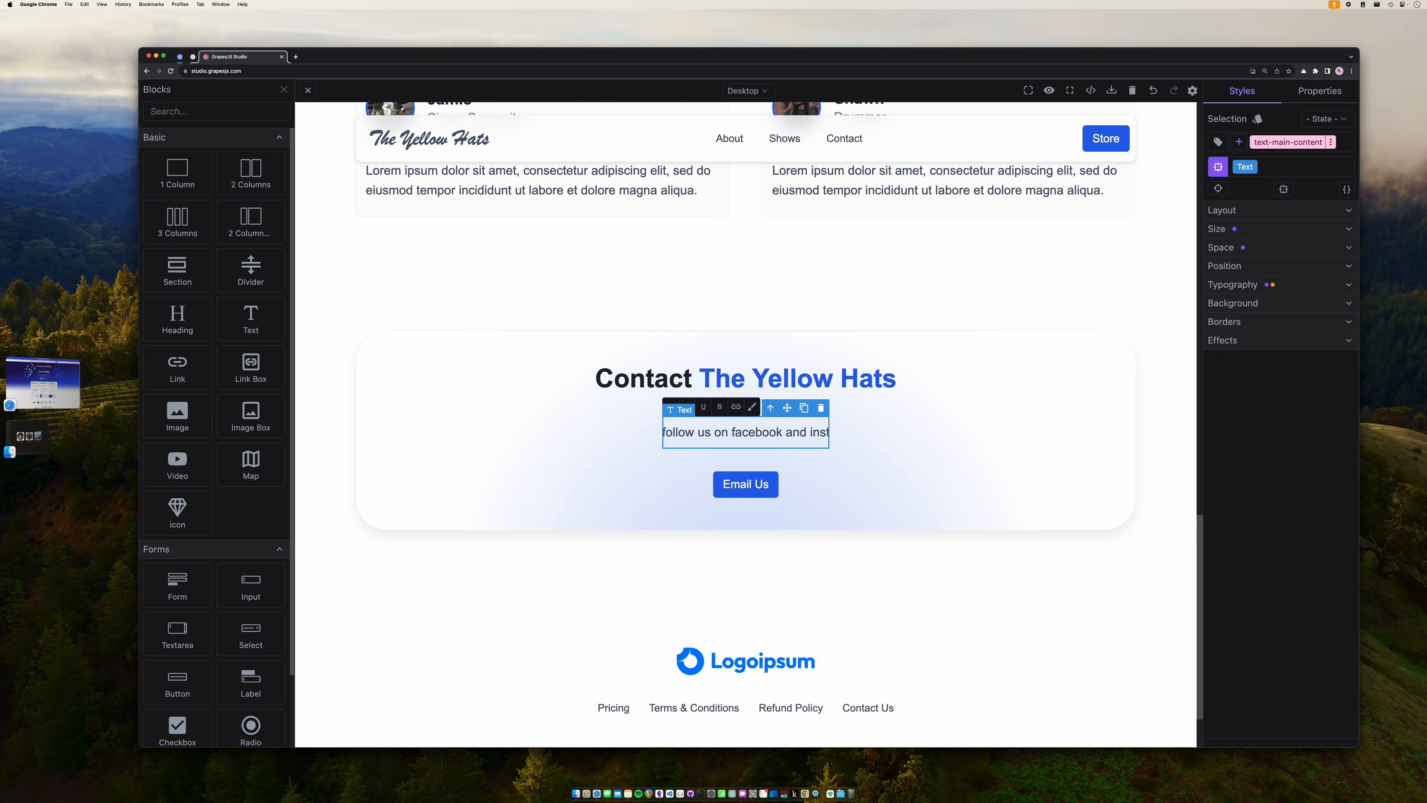
pyautogui.write('agra')
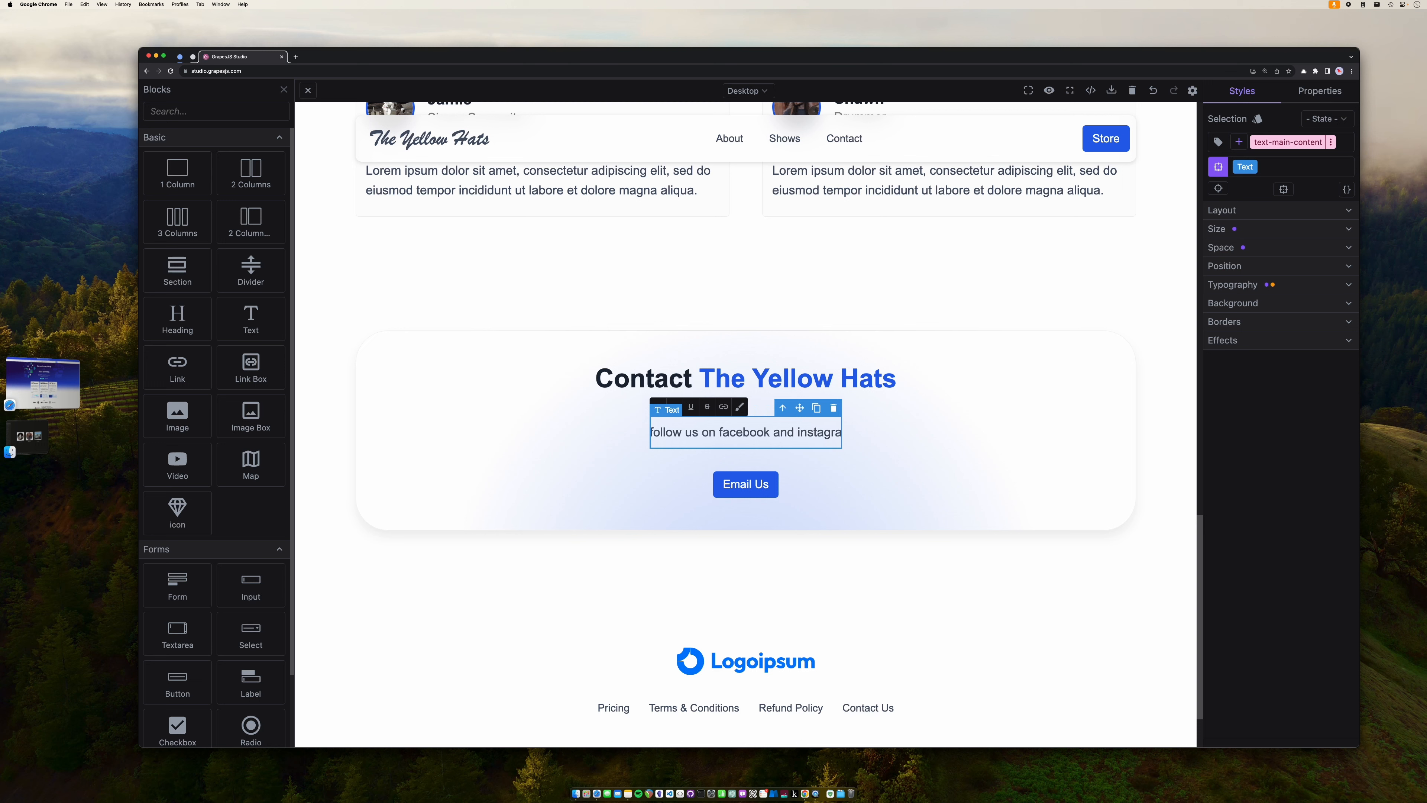
pyautogui.write('m @')
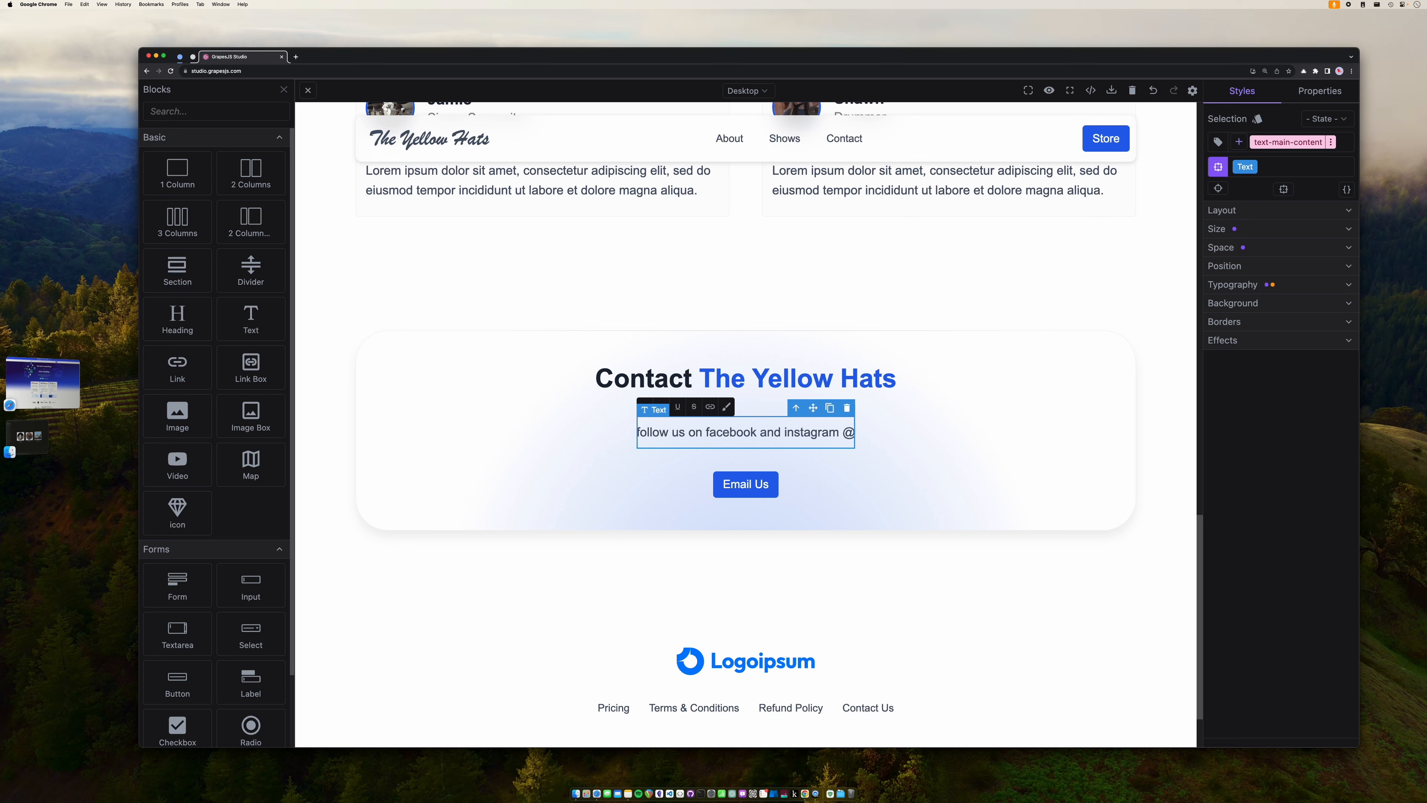
pyautogui.write('theyell')
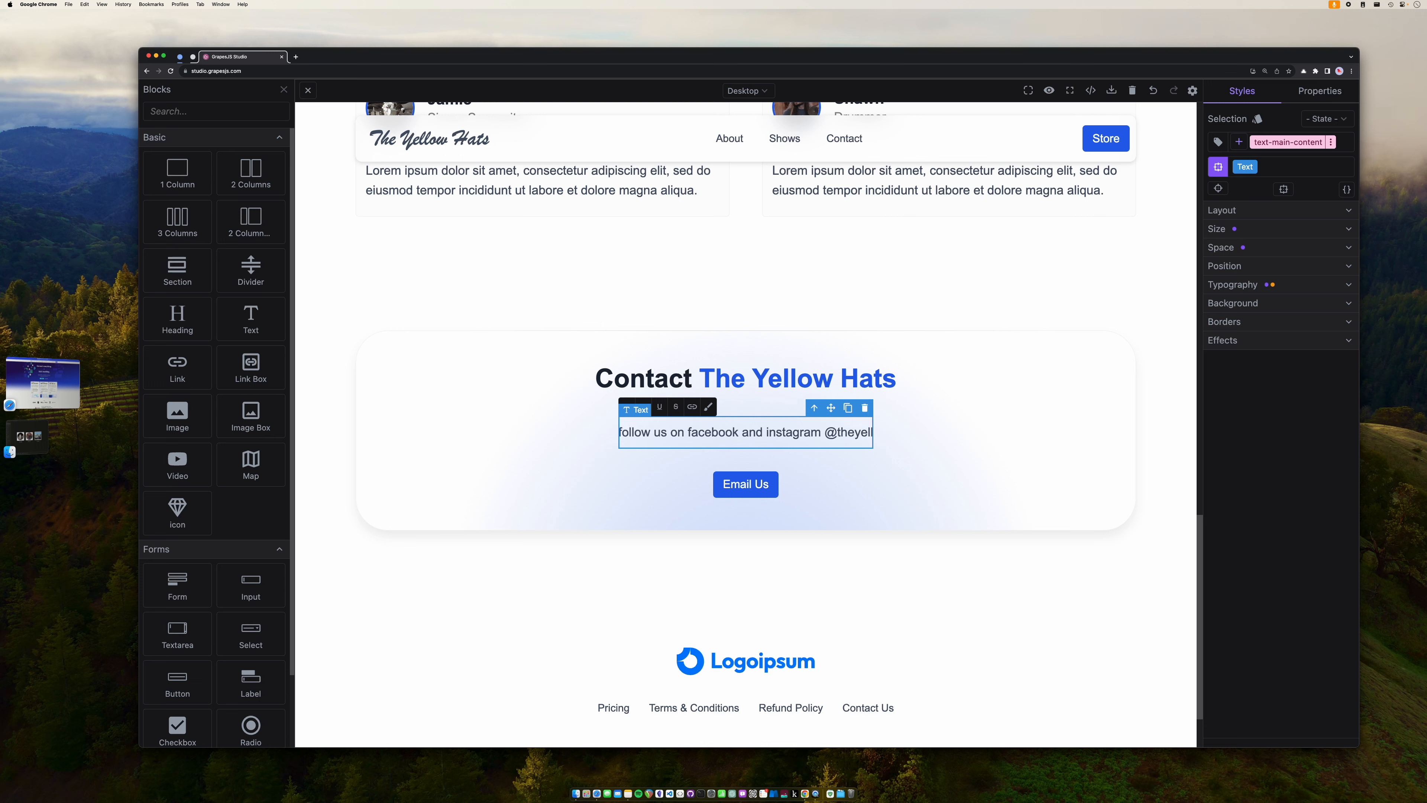
pyautogui.write('owhats')
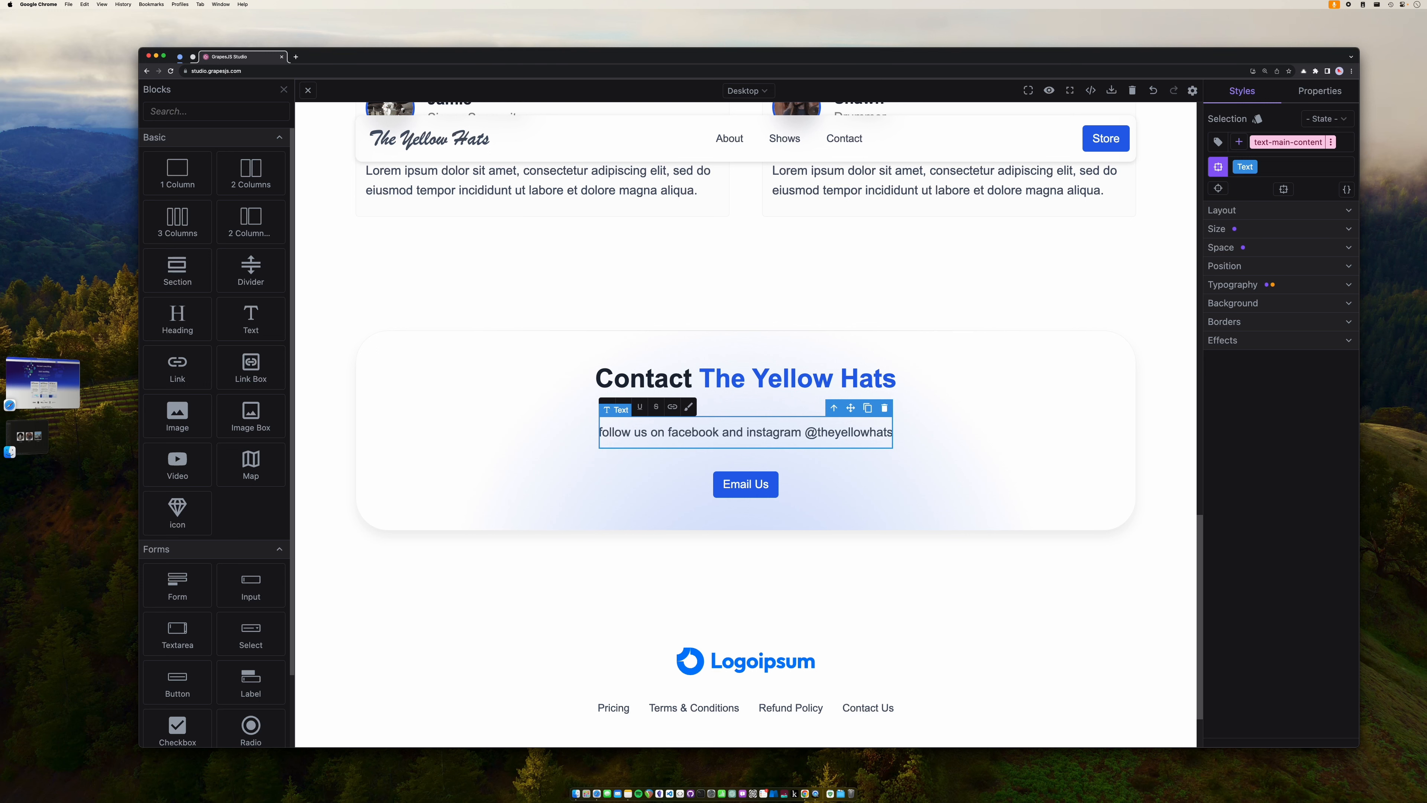
pyautogui.click(678, 508)
pyautogui.scroll(-3, 678, 508)
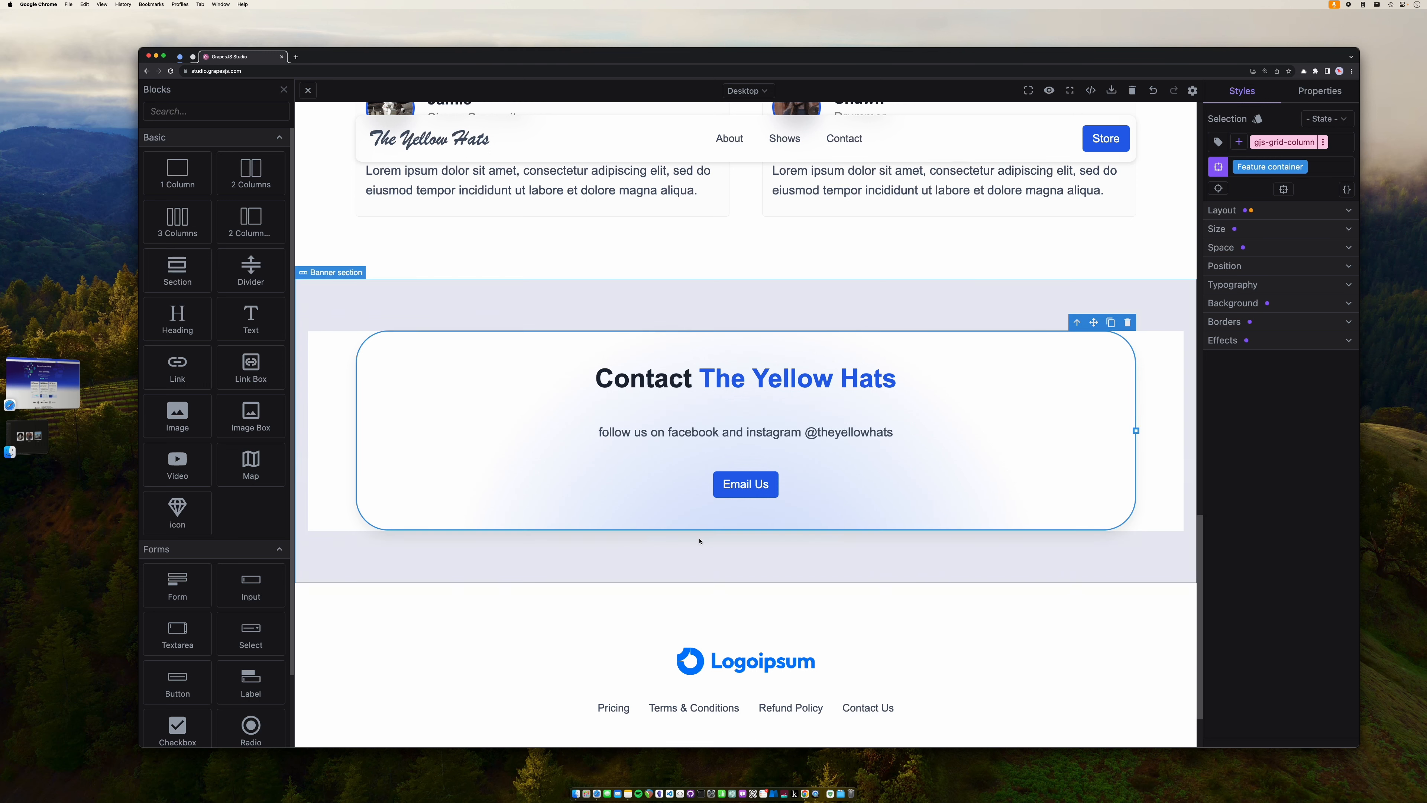
# - Replace the footer's Logoipsum logo with a copy of The Yellow Hats logo
pyautogui.click(763, 571)
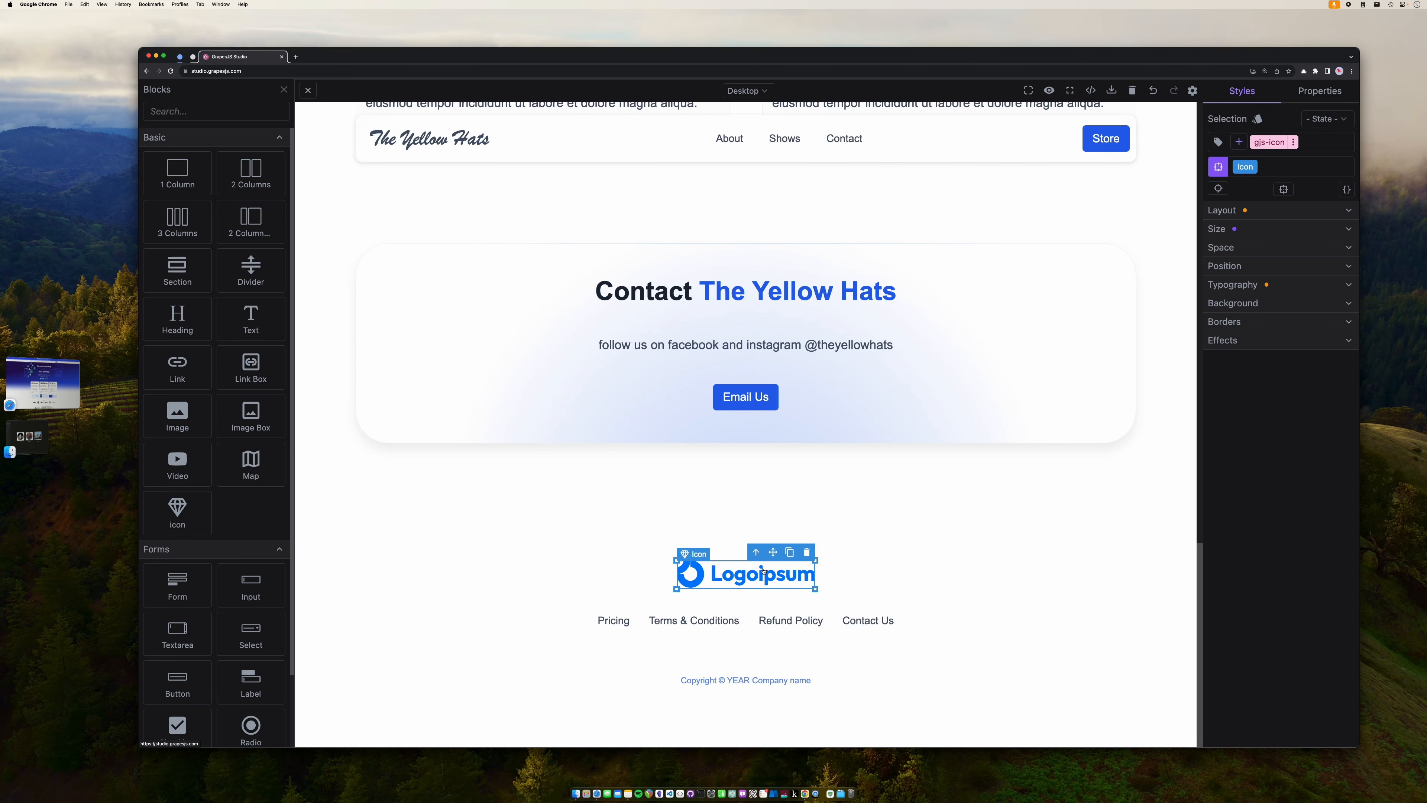
pyautogui.press('BackSpace')
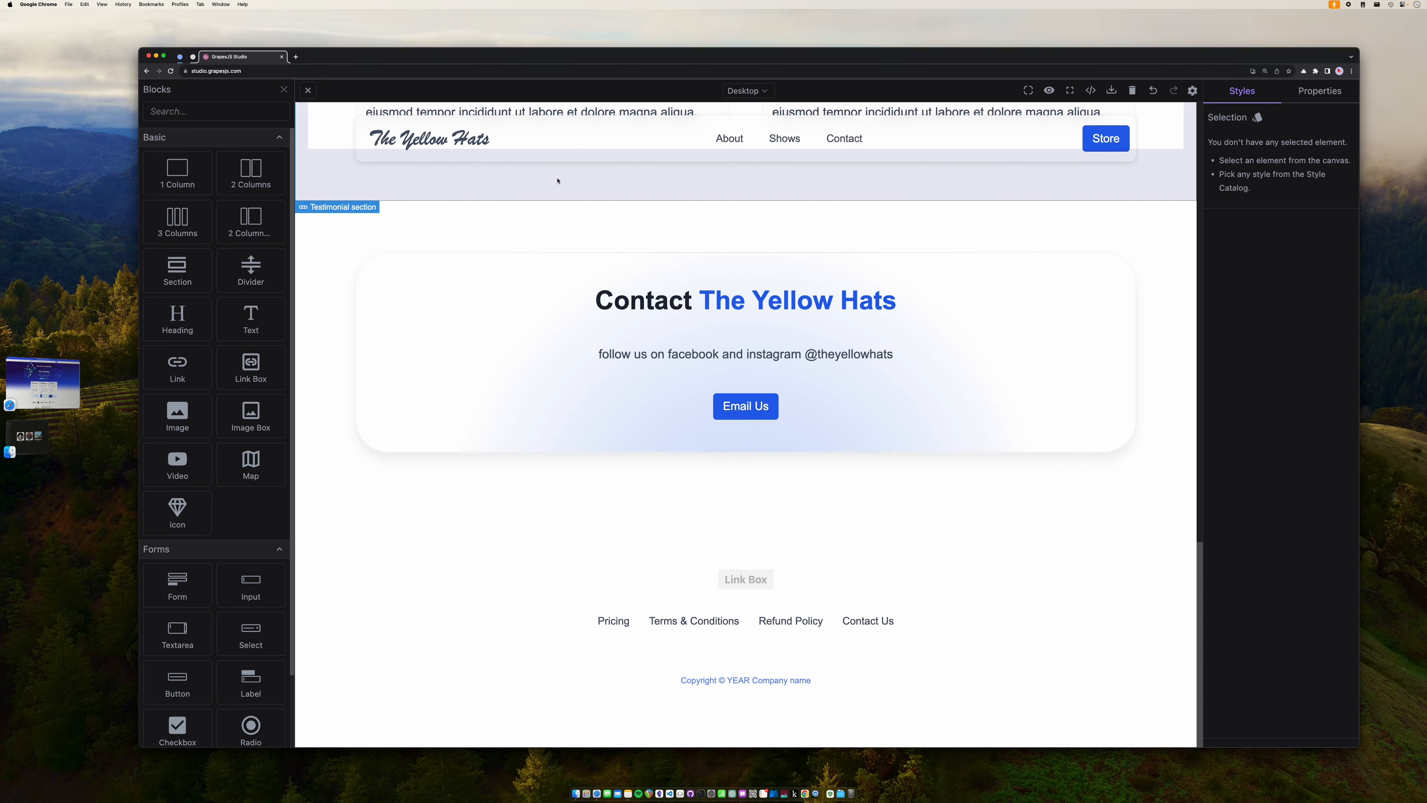
pyautogui.click(473, 146)
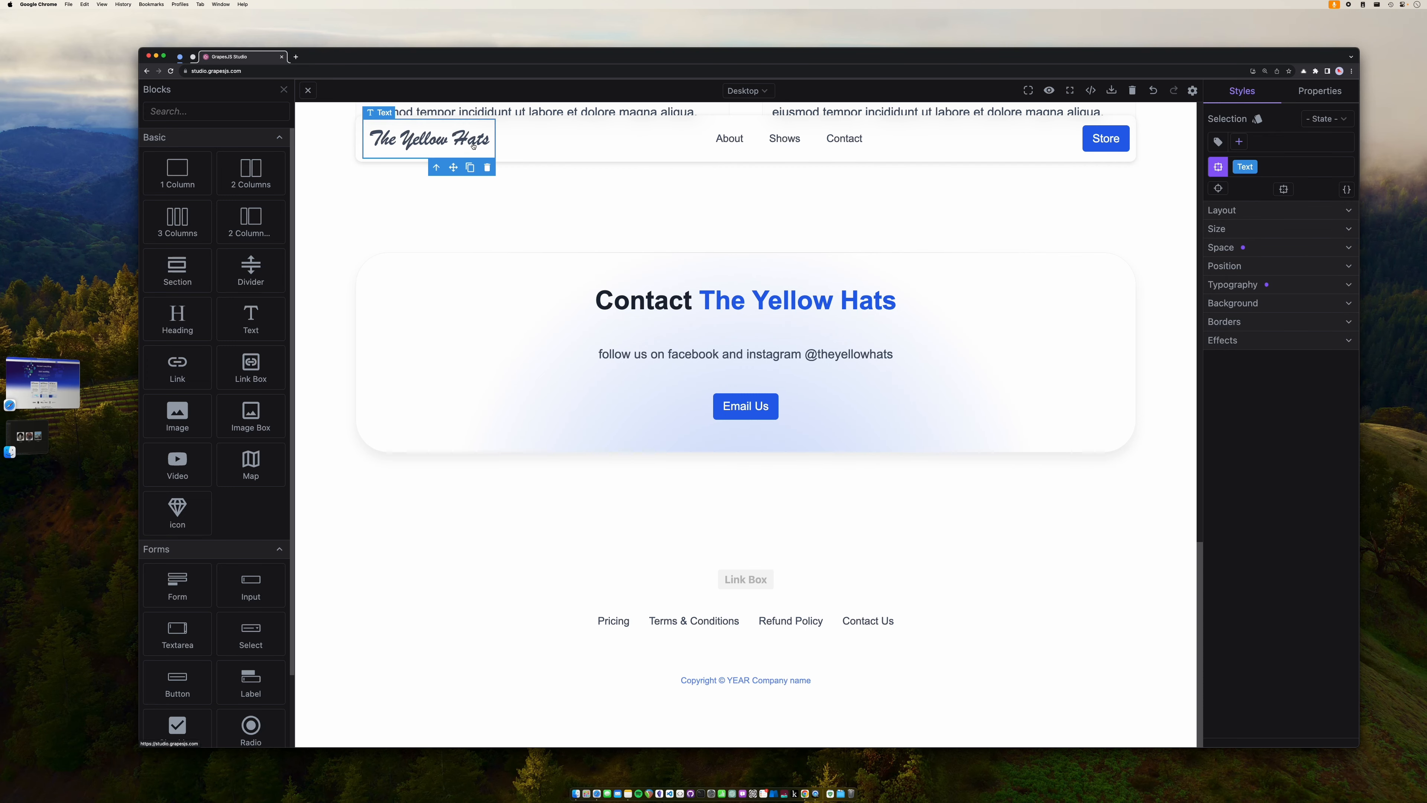
pyautogui.click(470, 167)
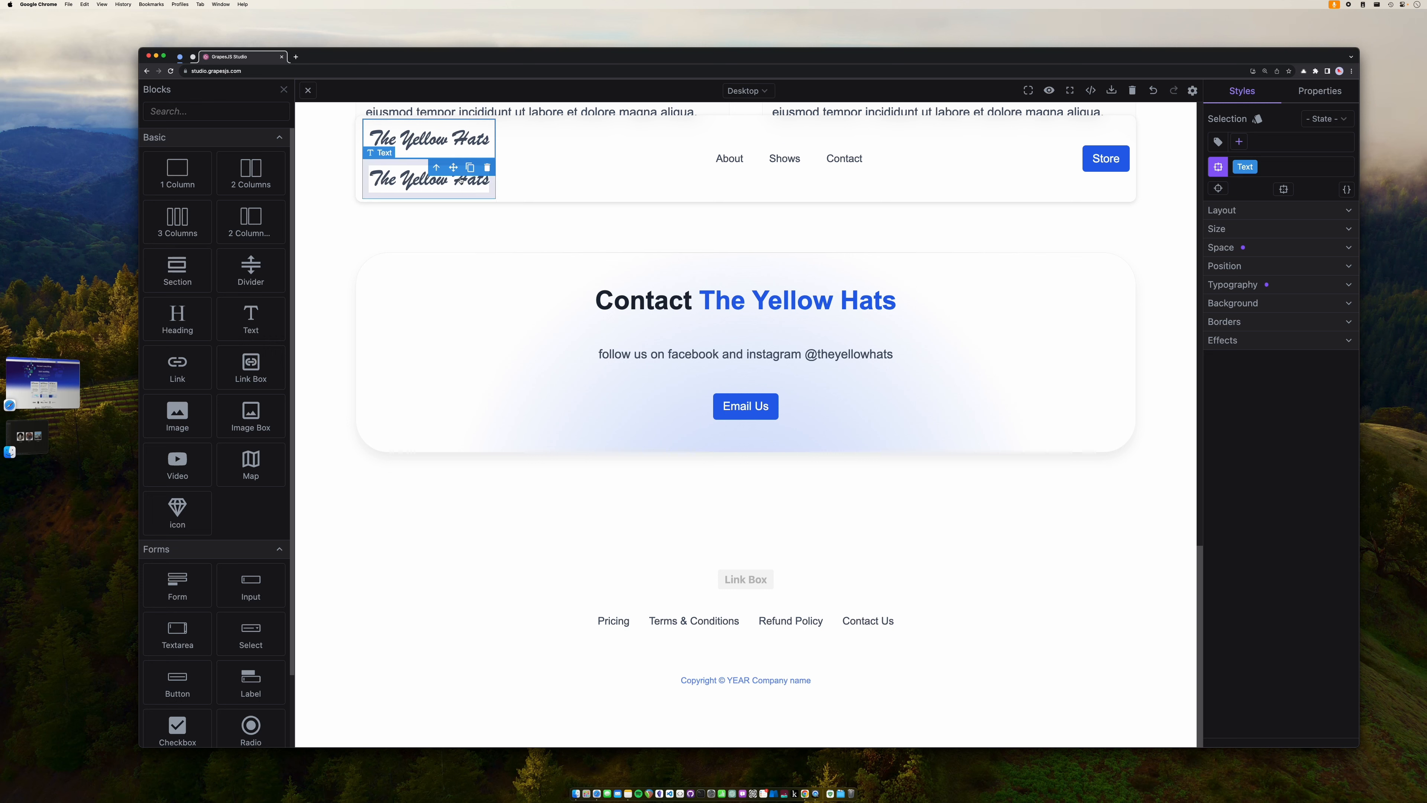
pyautogui.click(461, 180)
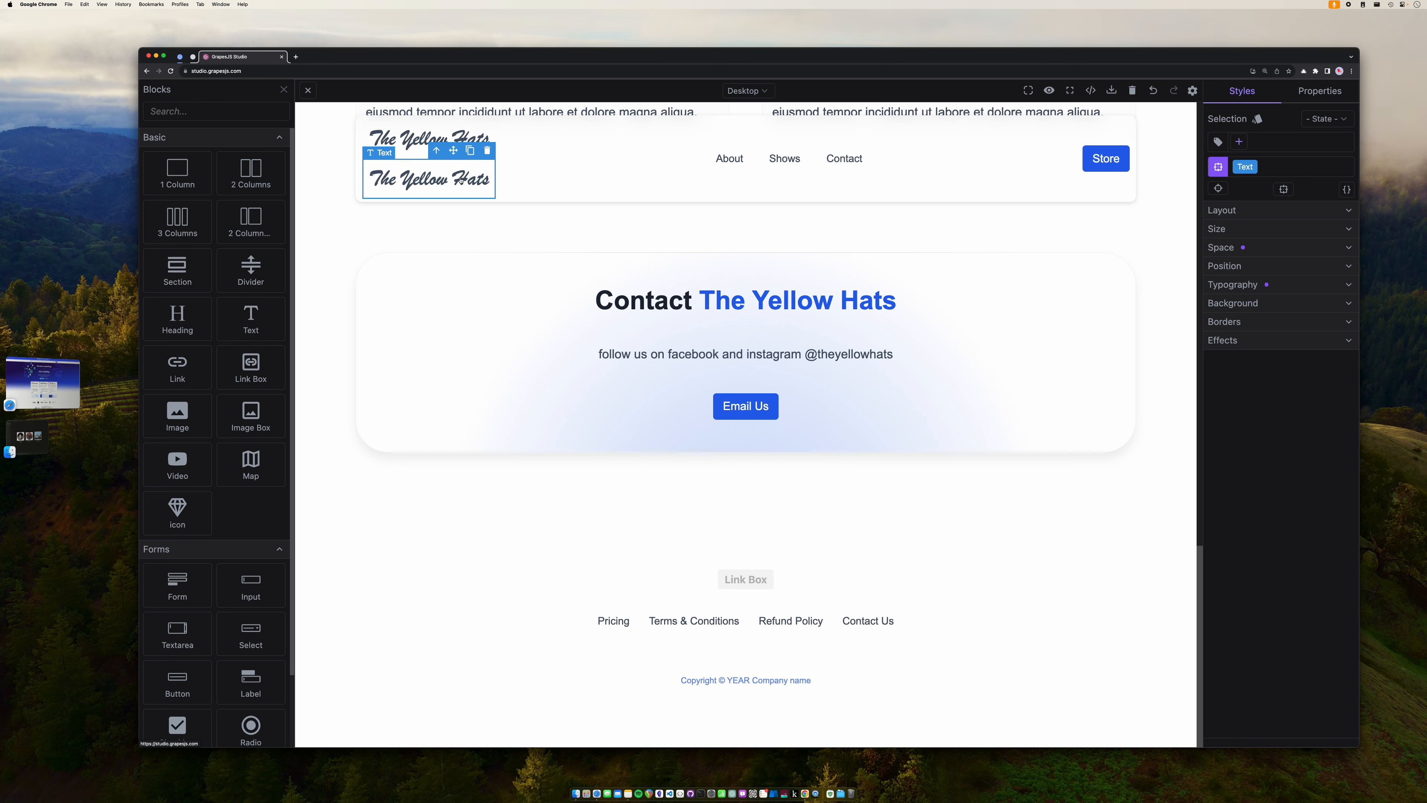
pyautogui.moveTo(461, 180); pyautogui.dragTo(748, 589)
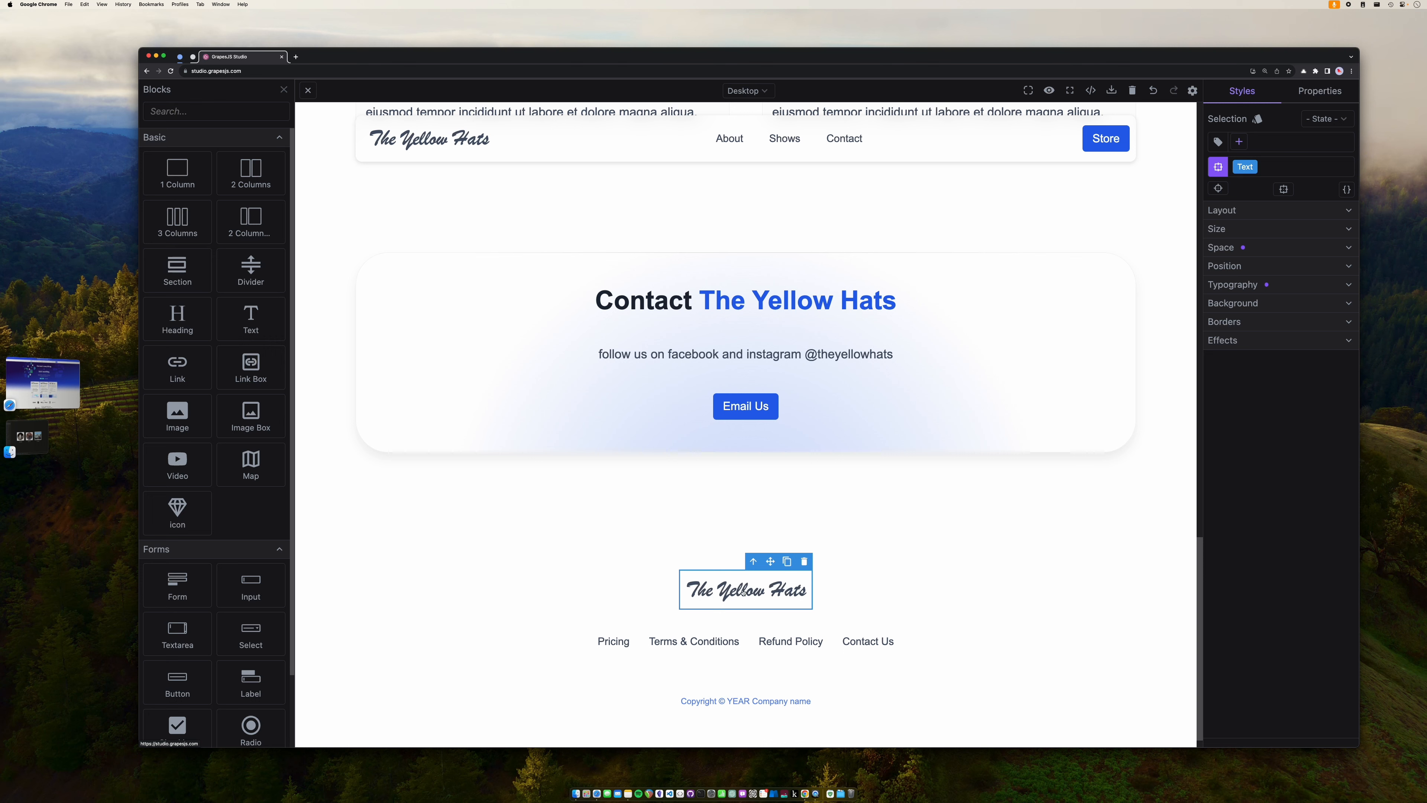
# - Delete the Pricing, Refund Policy and Contact Us links from the footer
pyautogui.click(625, 645)
pyautogui.press('Delete')
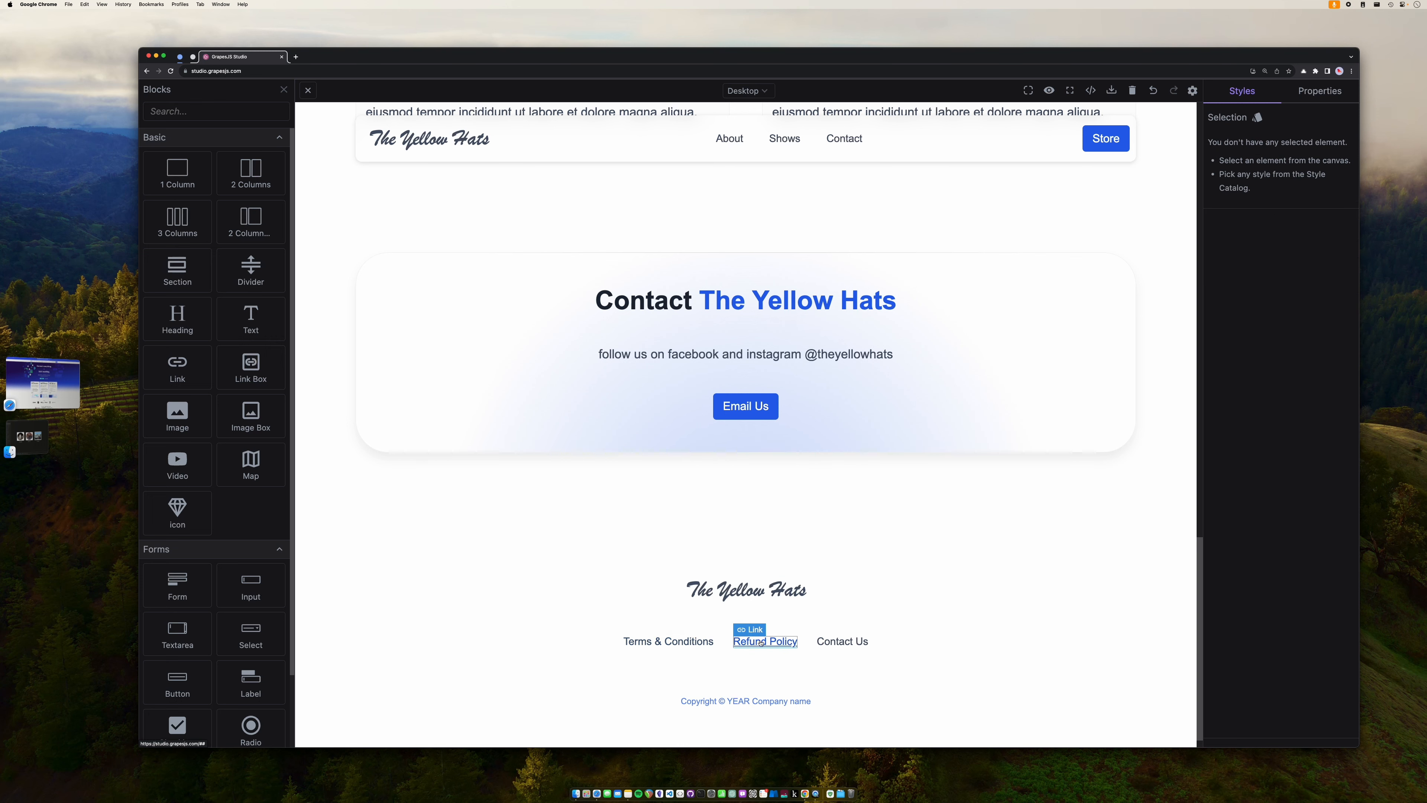
pyautogui.click(761, 642)
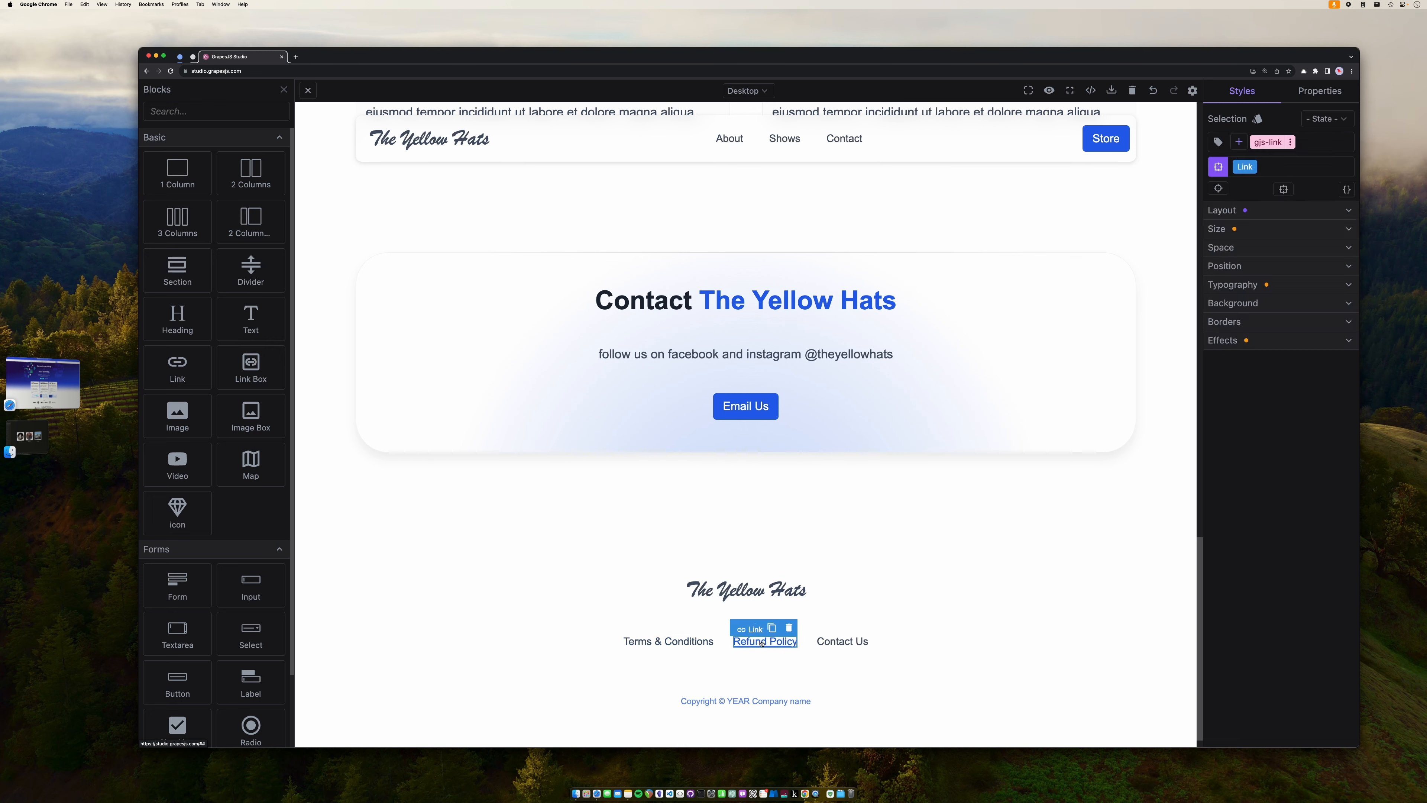
pyautogui.press('Delete')
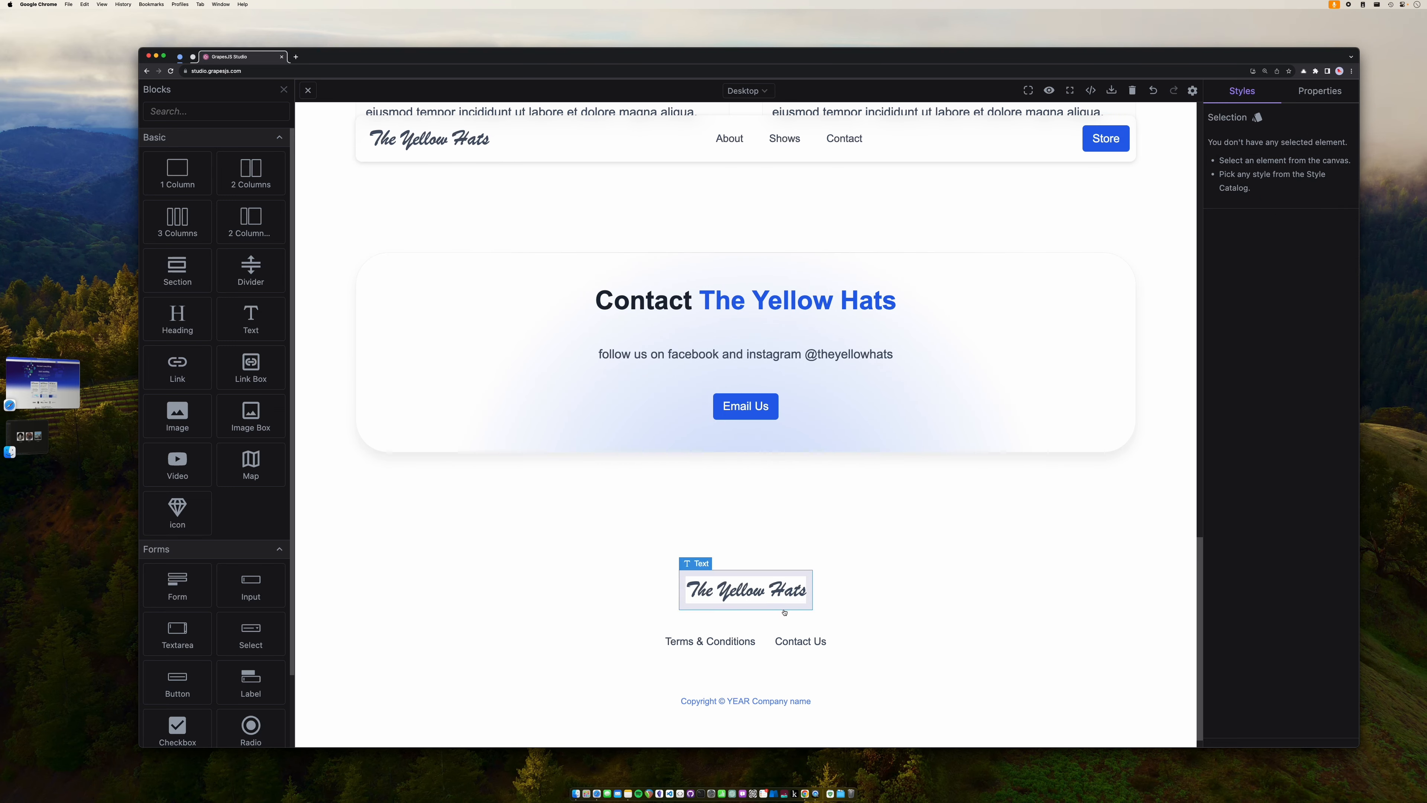
pyautogui.click(797, 642)
pyautogui.press('Delete')
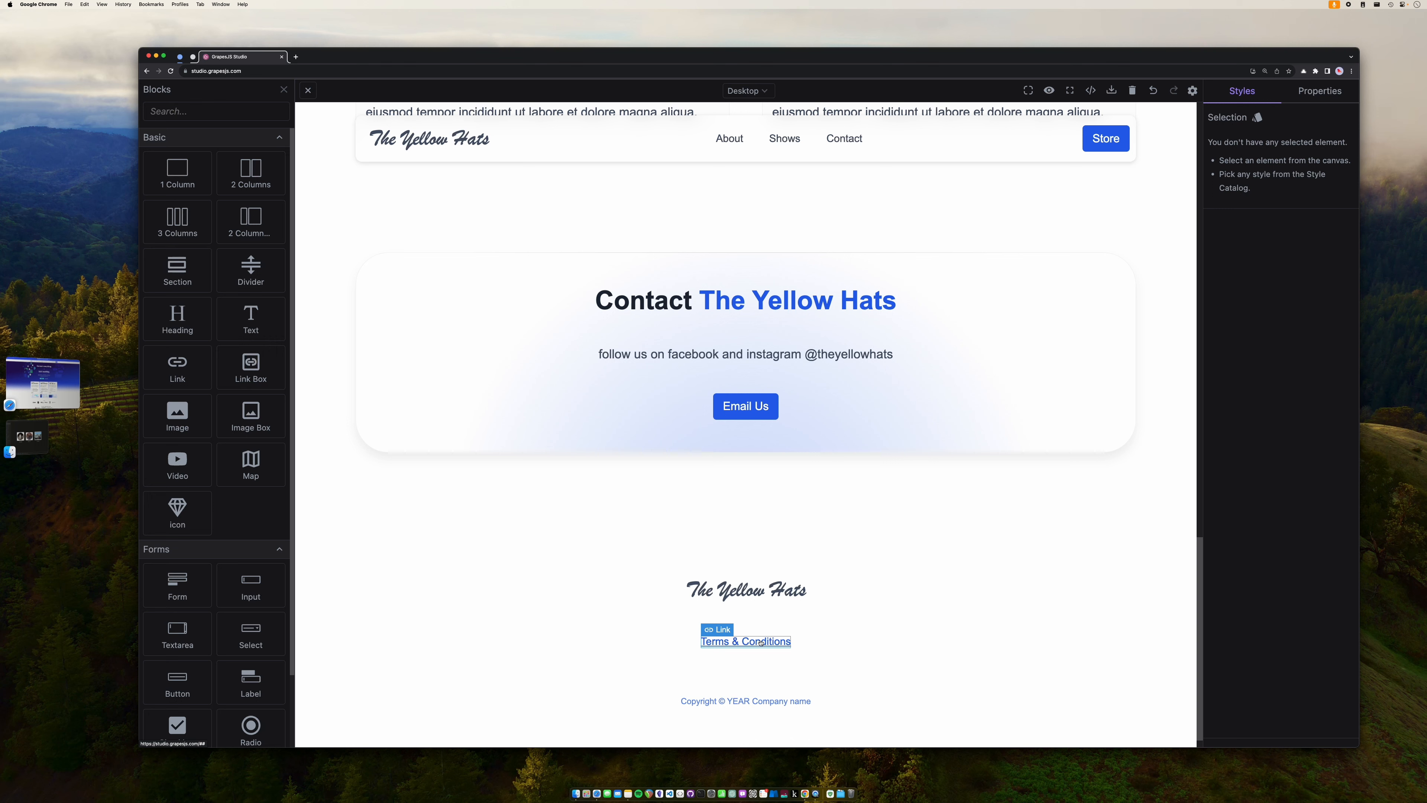
# - Replace the YEAR and Company name placeholders with '2023' and 'The Yellow Hats'
pyautogui.tripleClick(758, 702)
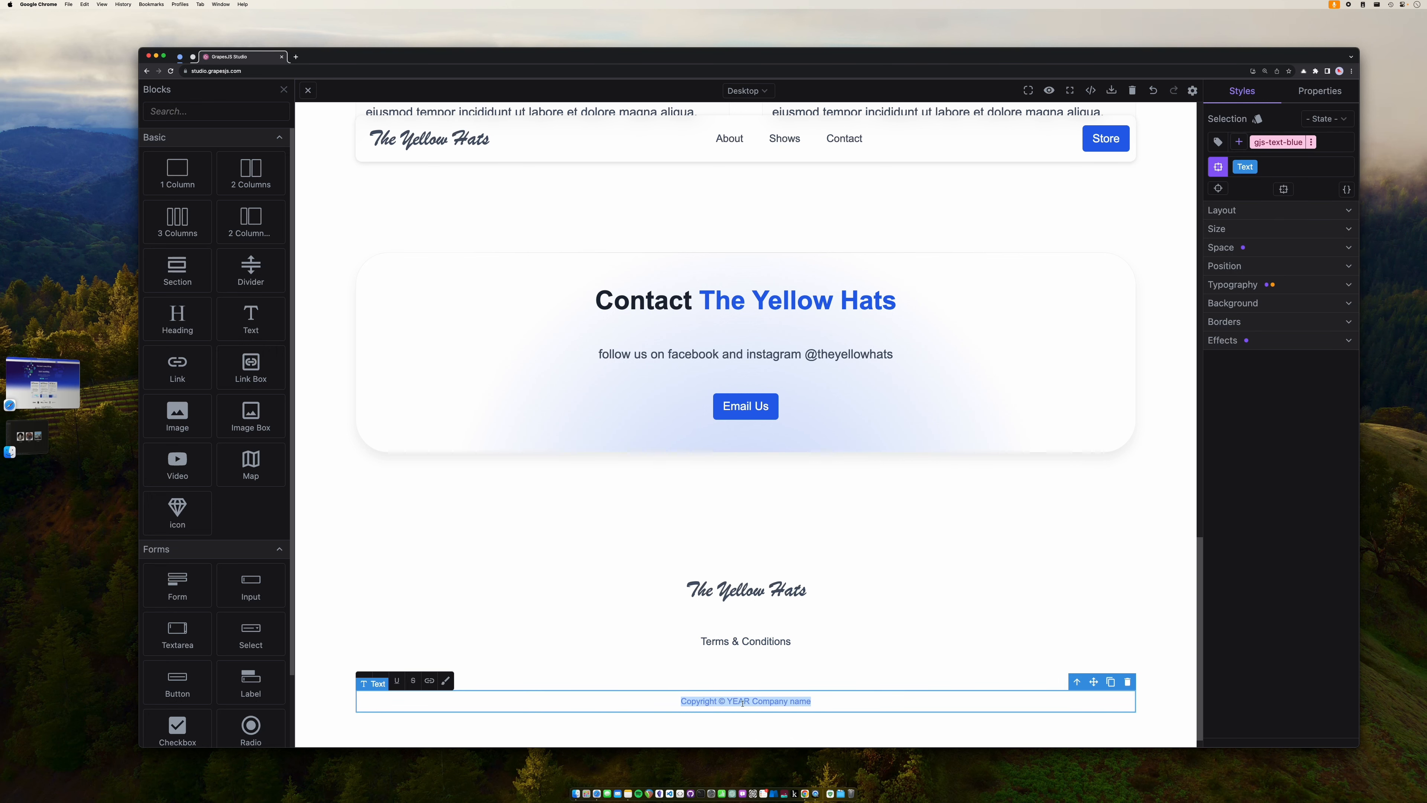
pyautogui.doubleClick(743, 703)
pyautogui.write('2023')
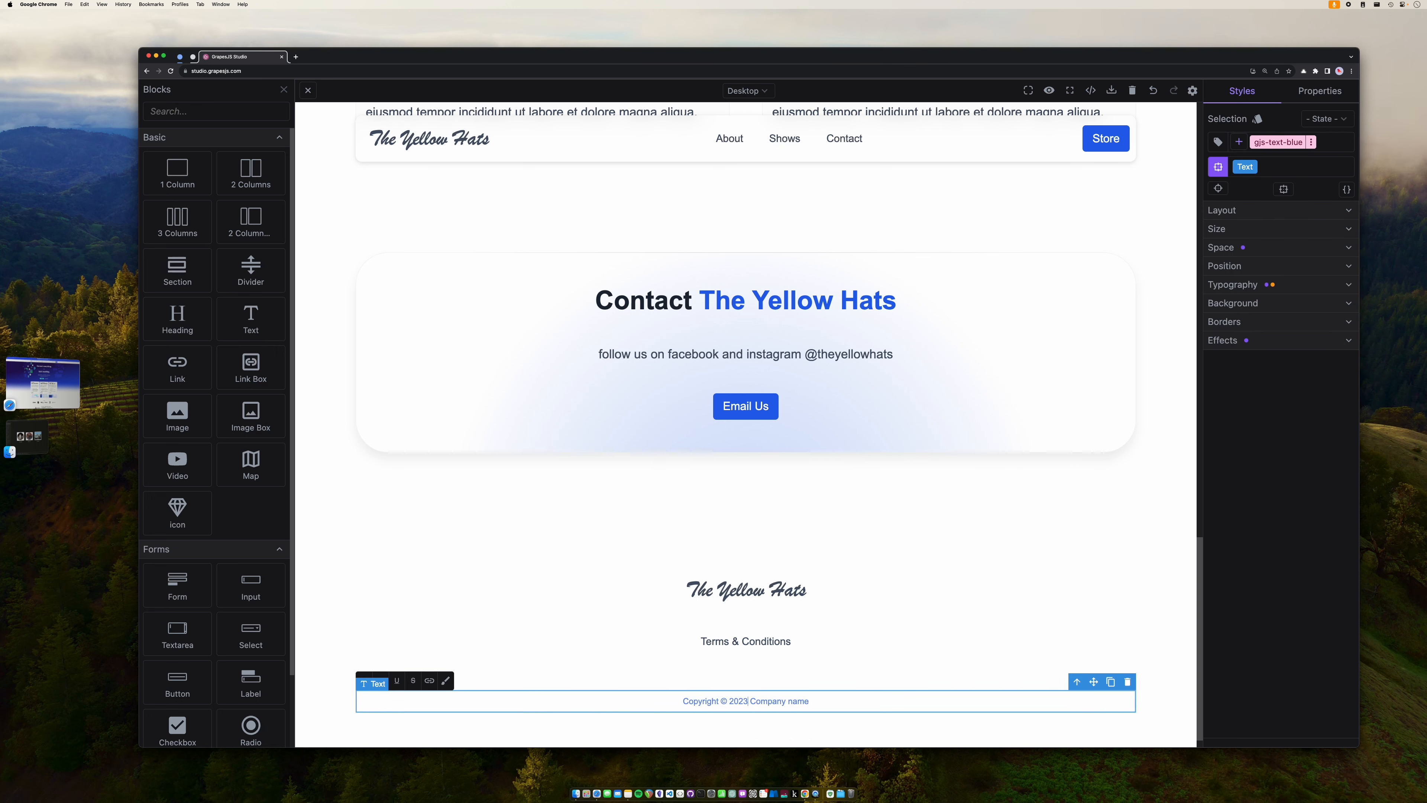
pyautogui.moveTo(753, 702); pyautogui.dragTo(806, 701)
pyautogui.write('The Yellow Hats')
pyautogui.click(873, 586)
pyautogui.scroll(20, 872, 586)
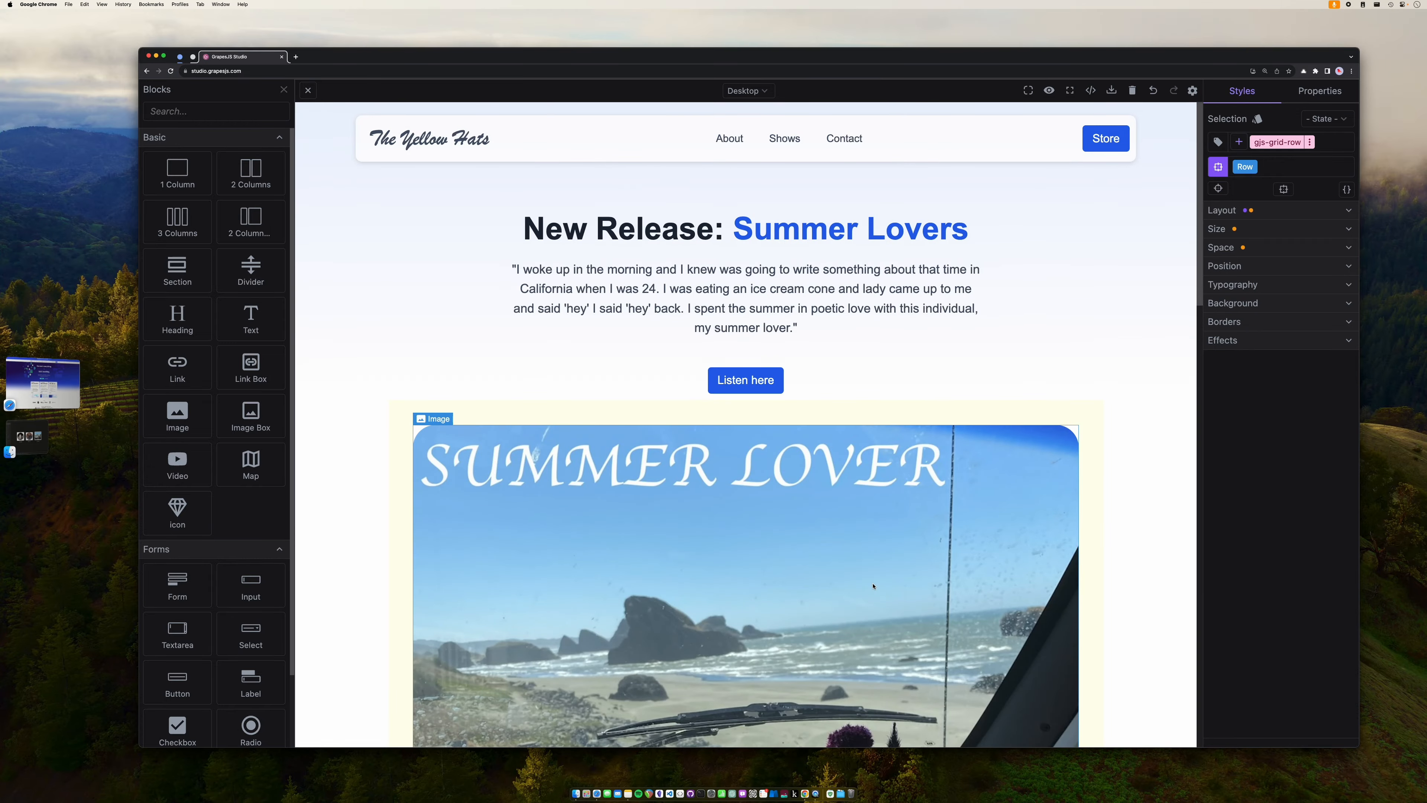
pyautogui.scroll(-10, 873, 586)
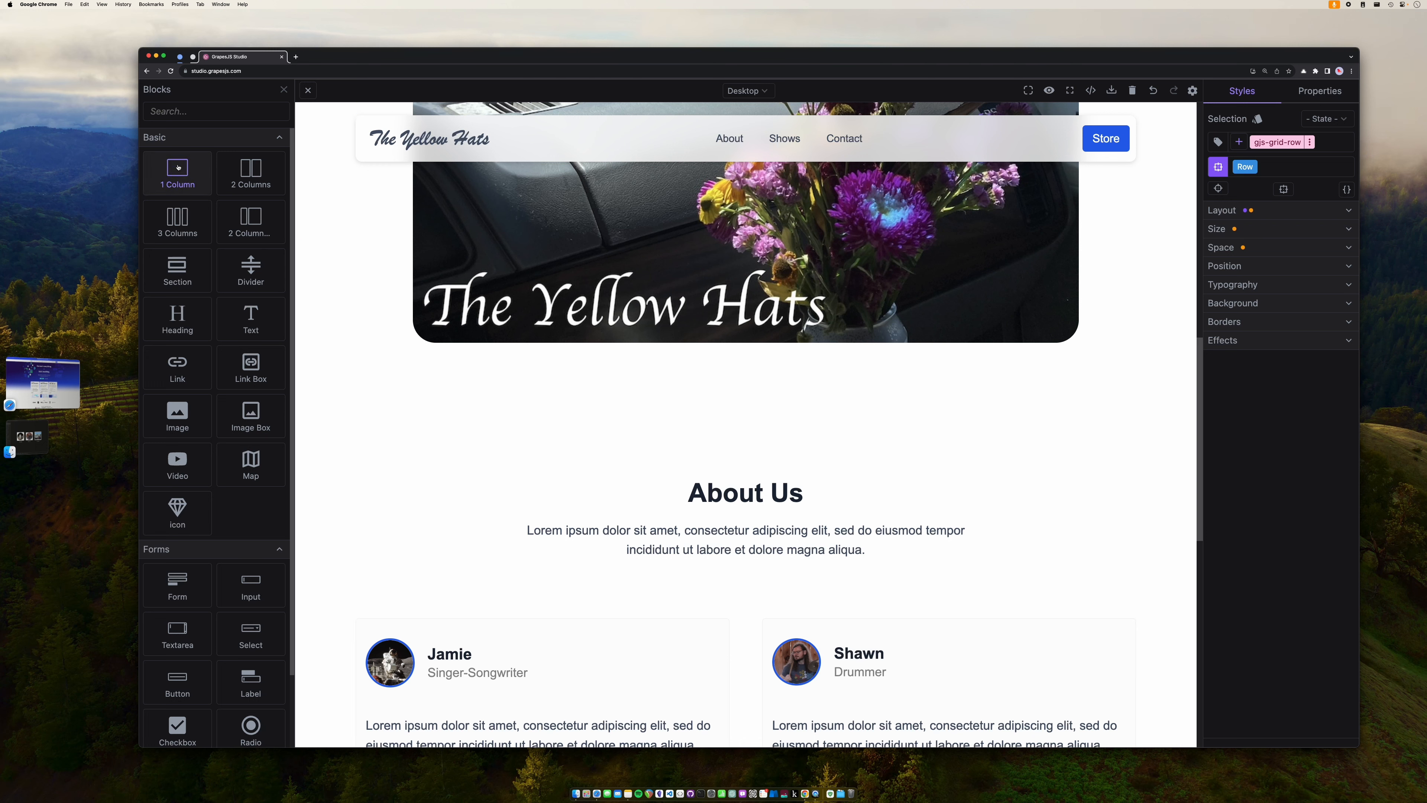
# - Drop a 1 Column block under the hero image, just above About Us
pyautogui.click(308, 91)
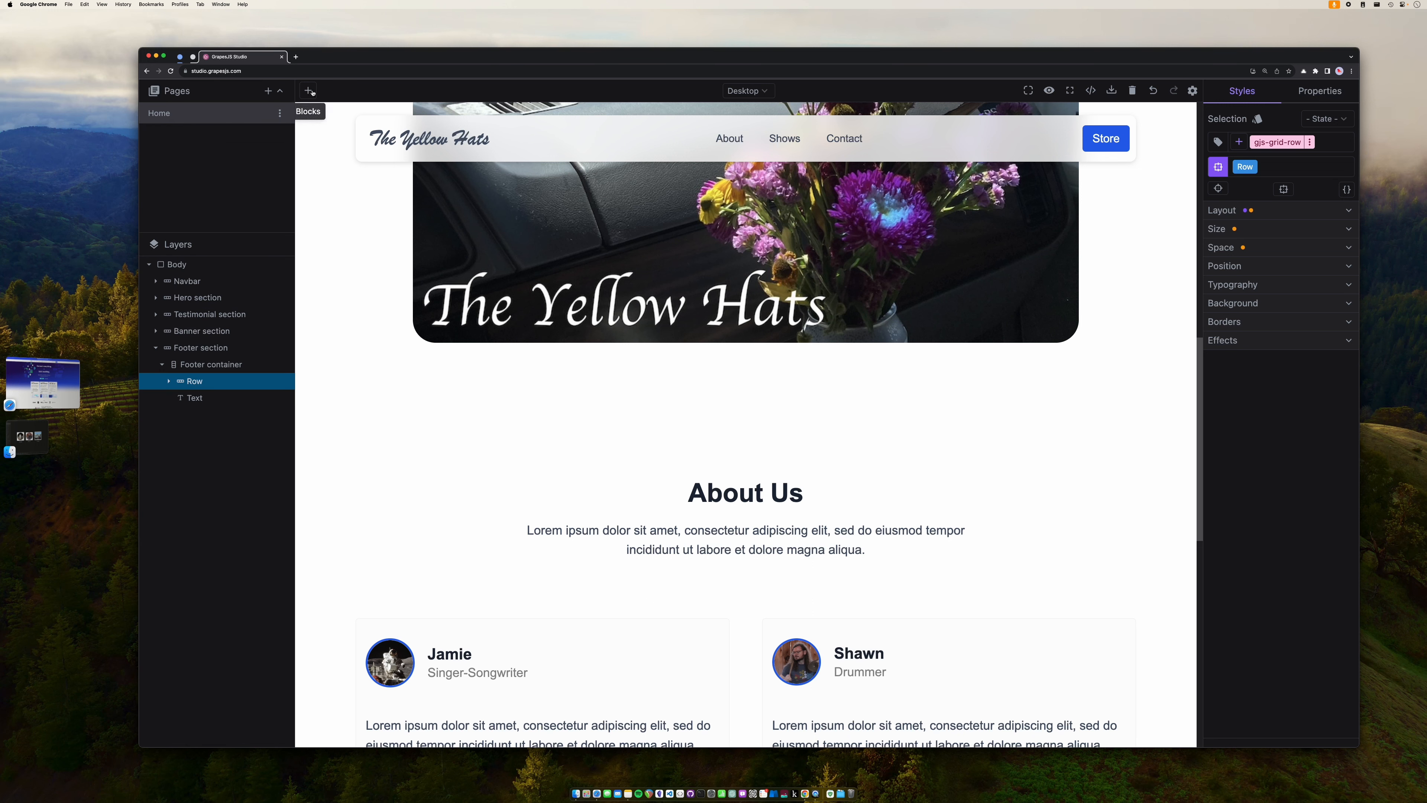
pyautogui.click(310, 91)
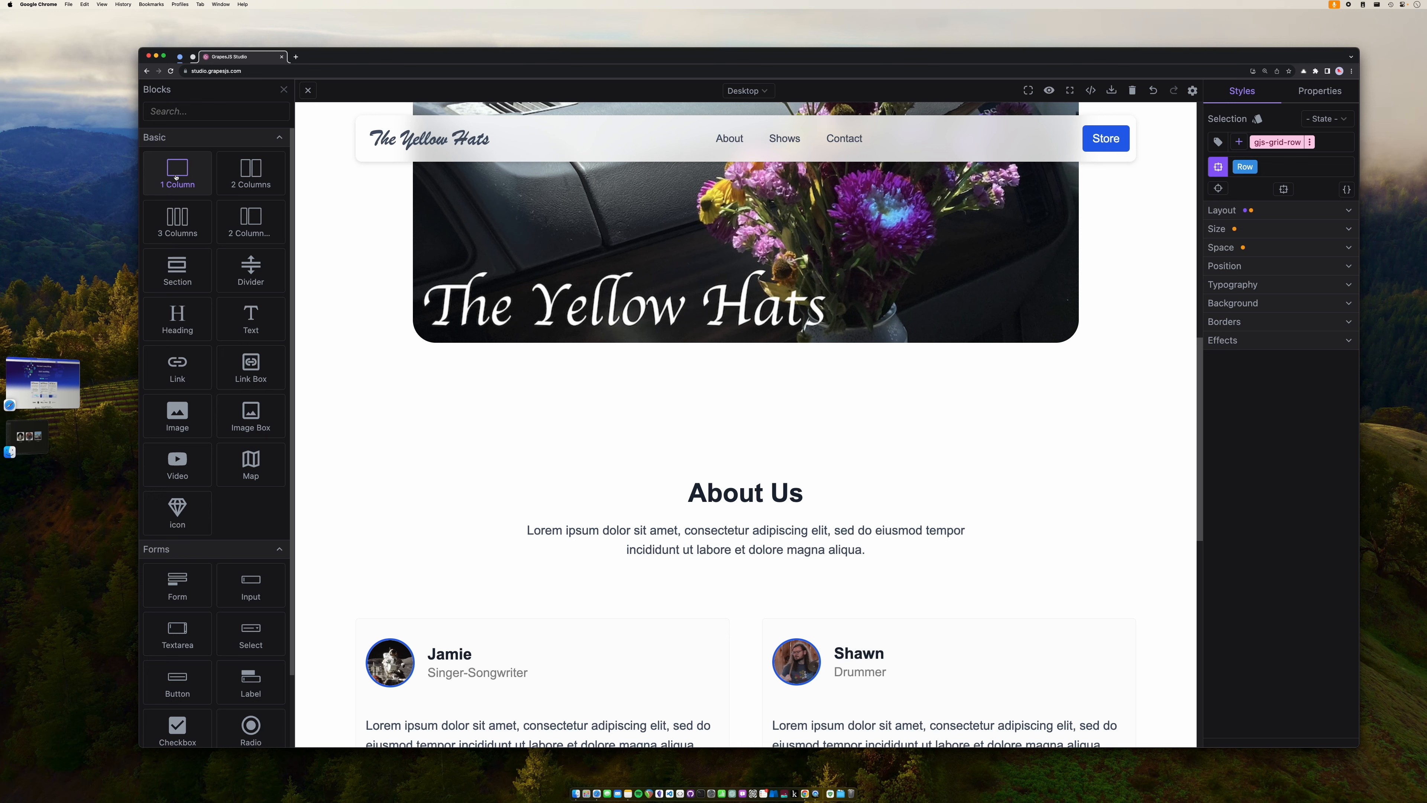
pyautogui.moveTo(176, 177); pyautogui.dragTo(508, 434)
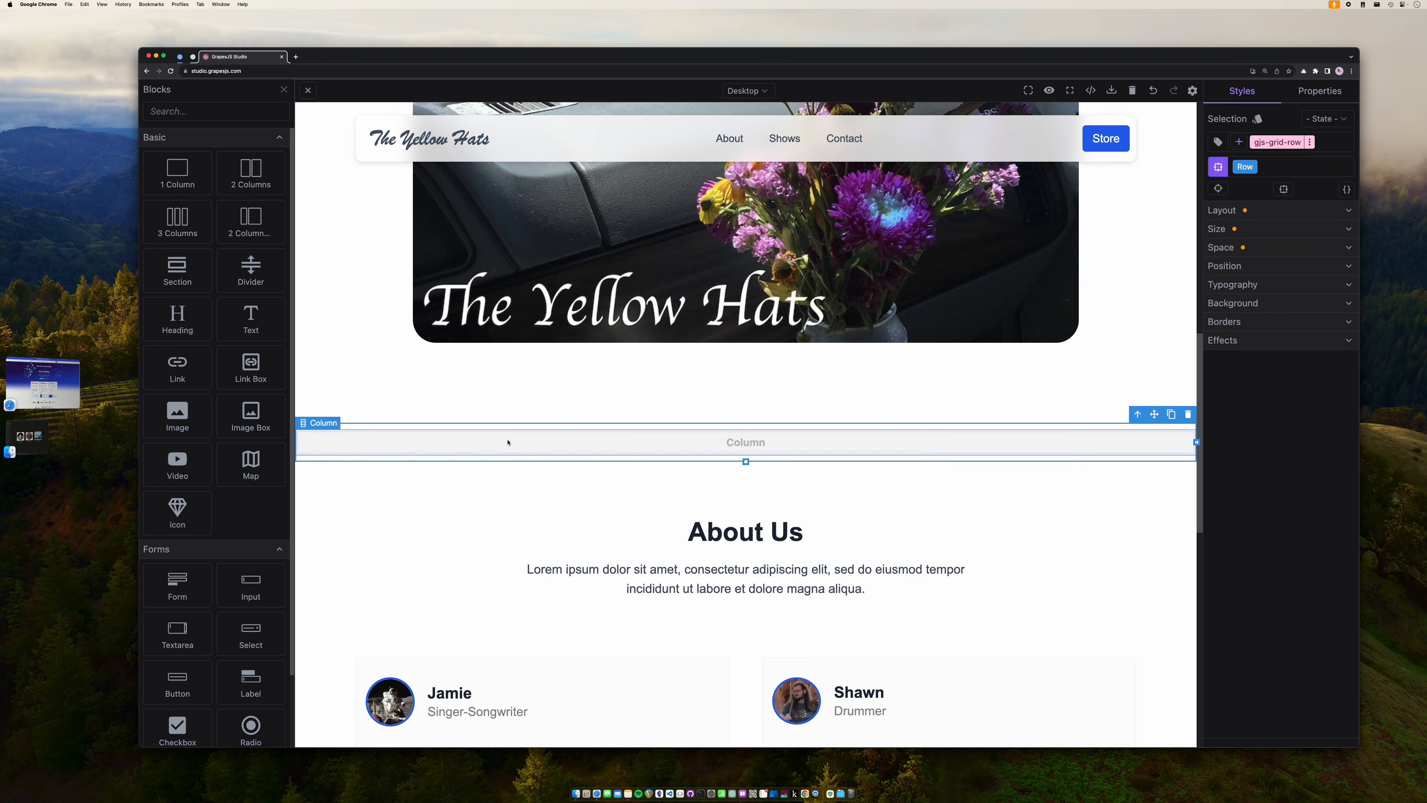
# - Place a Heading block in the new column and change its text to 'Shows'
pyautogui.click(508, 442)
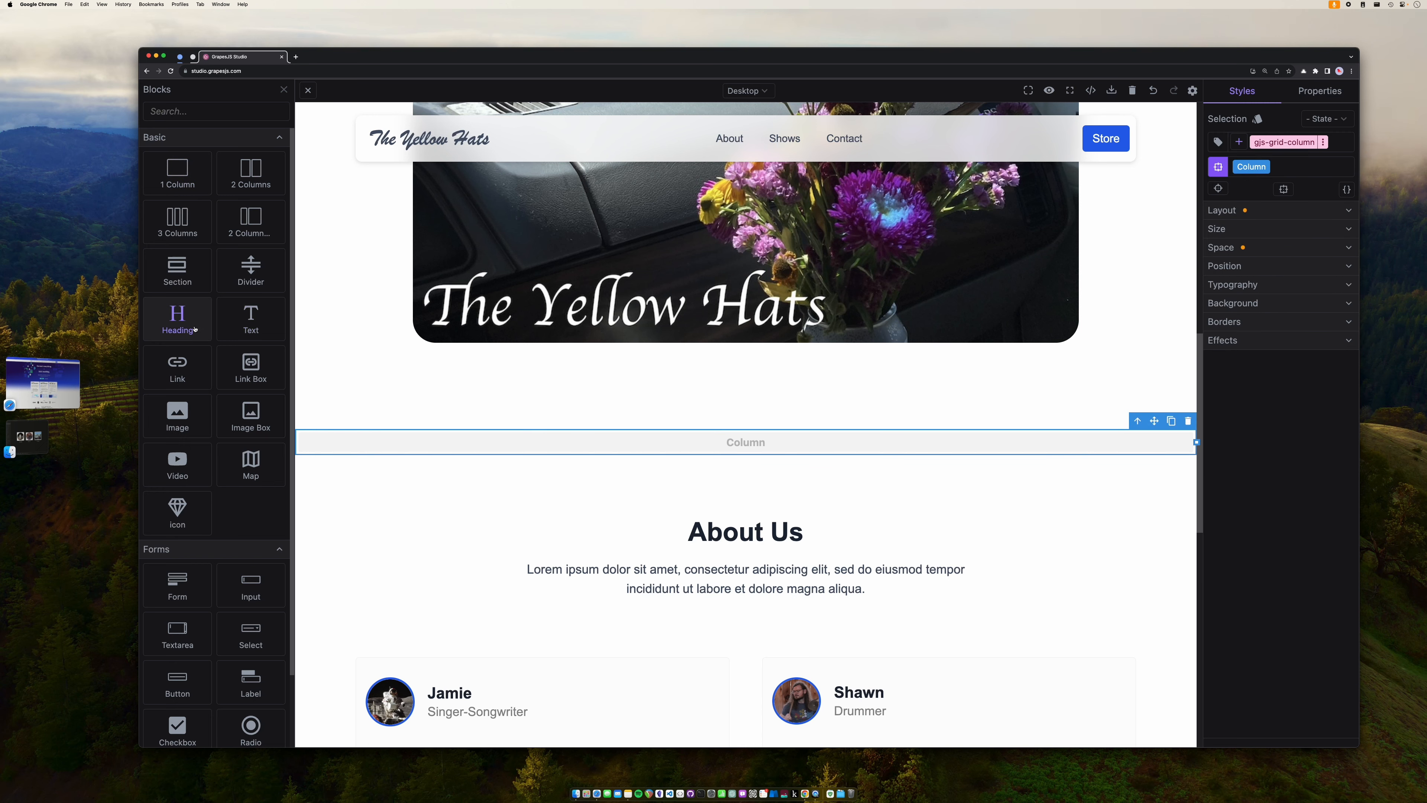
pyautogui.moveTo(194, 328); pyautogui.dragTo(603, 454)
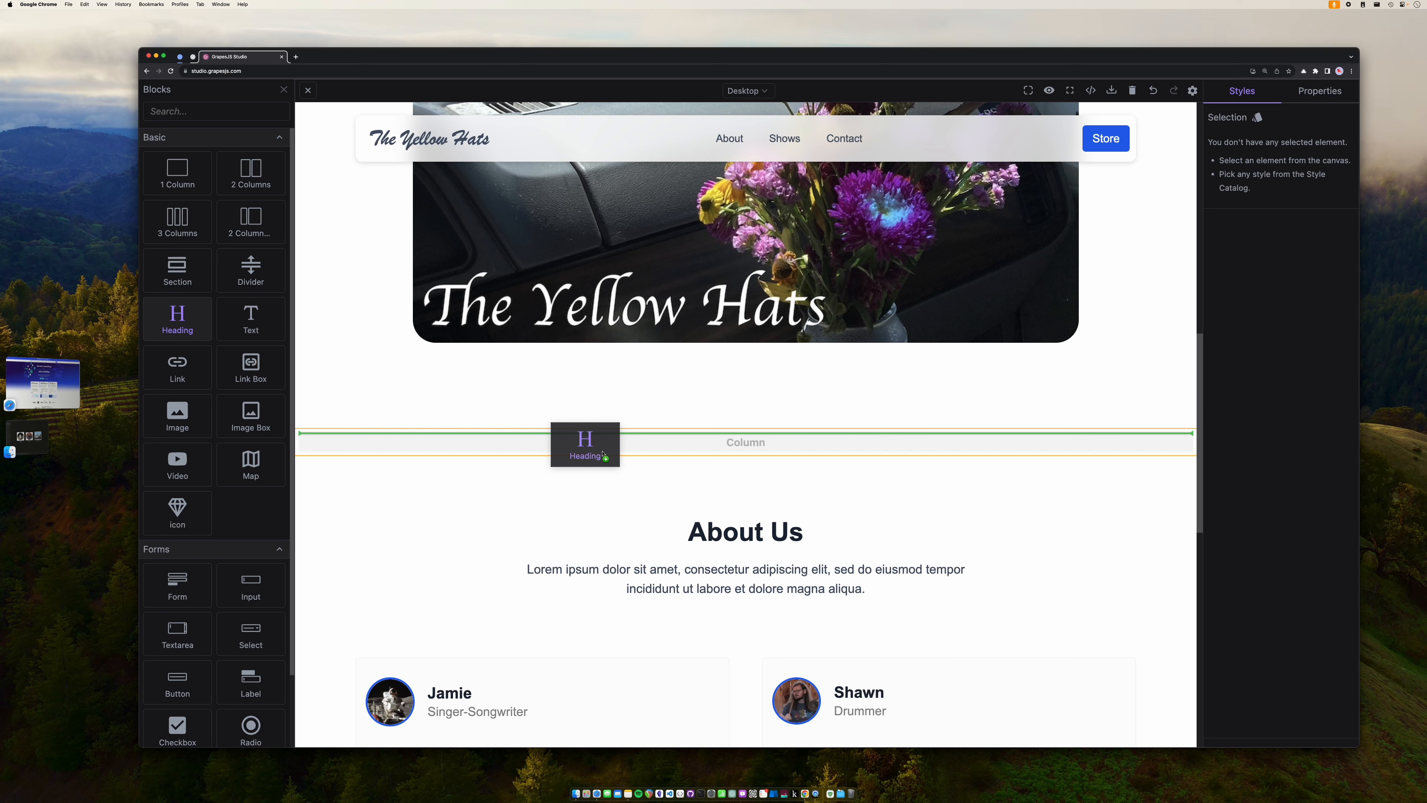
pyautogui.moveTo(603, 453); pyautogui.dragTo(604, 444)
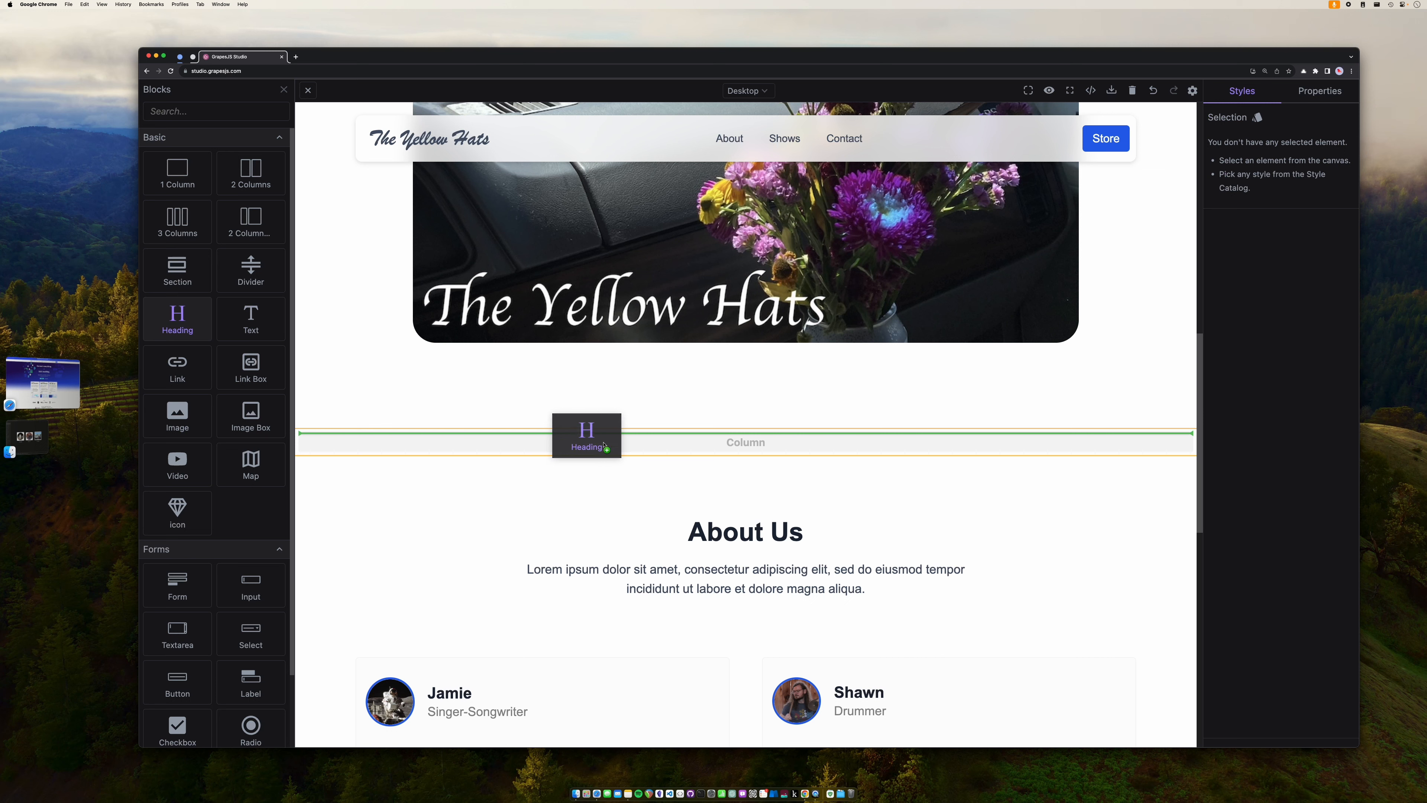
pyautogui.moveTo(604, 445); pyautogui.dragTo(602, 447)
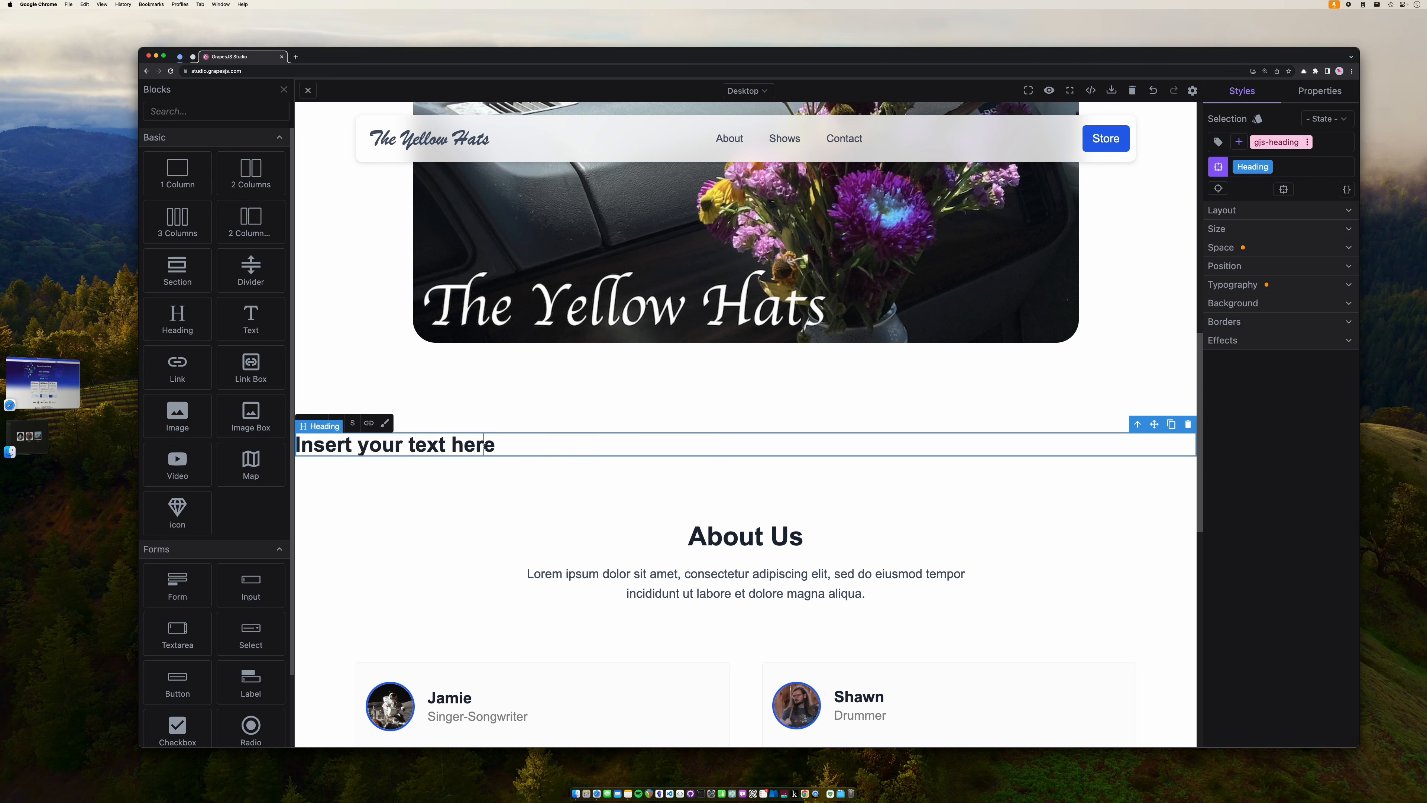
pyautogui.tripleClick(486, 446)
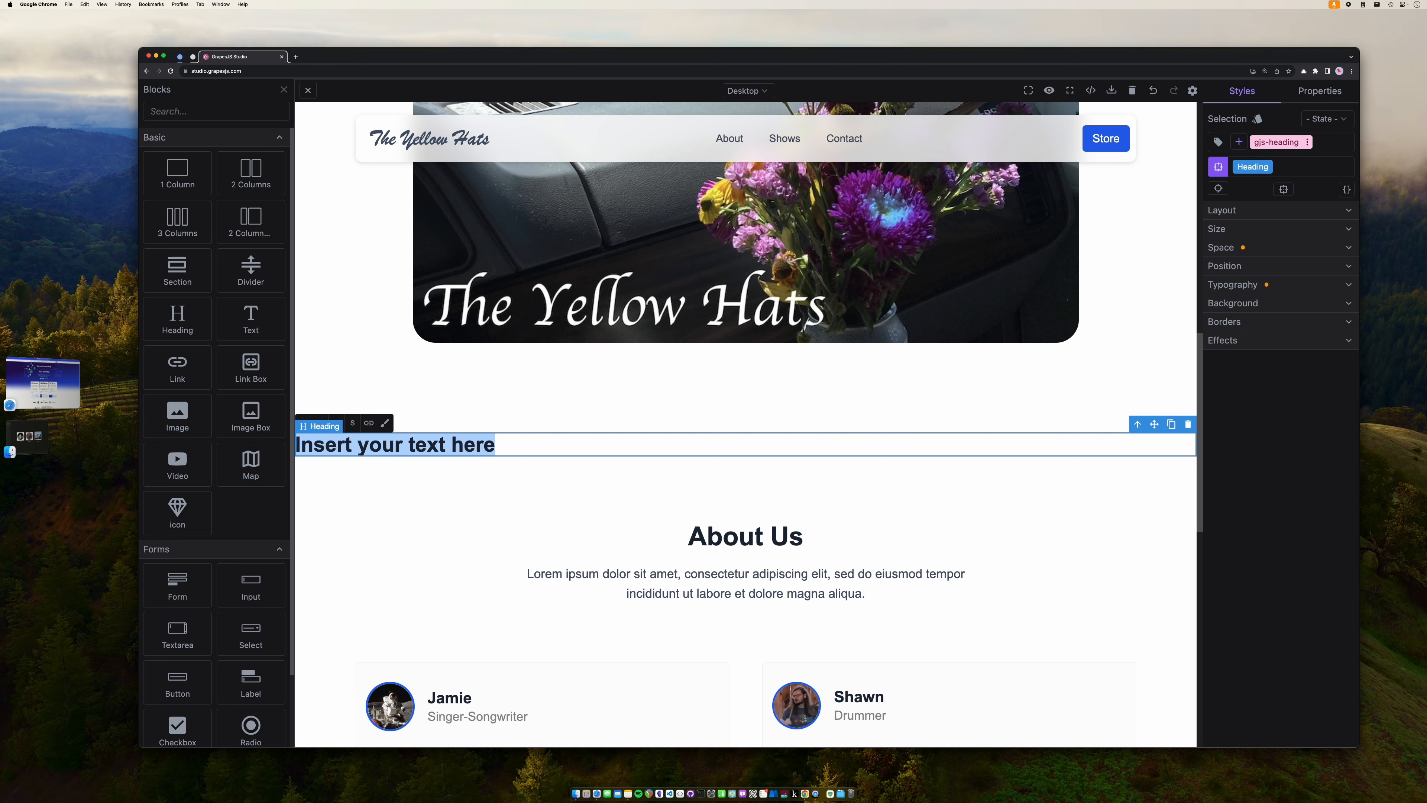
pyautogui.write('Shows')
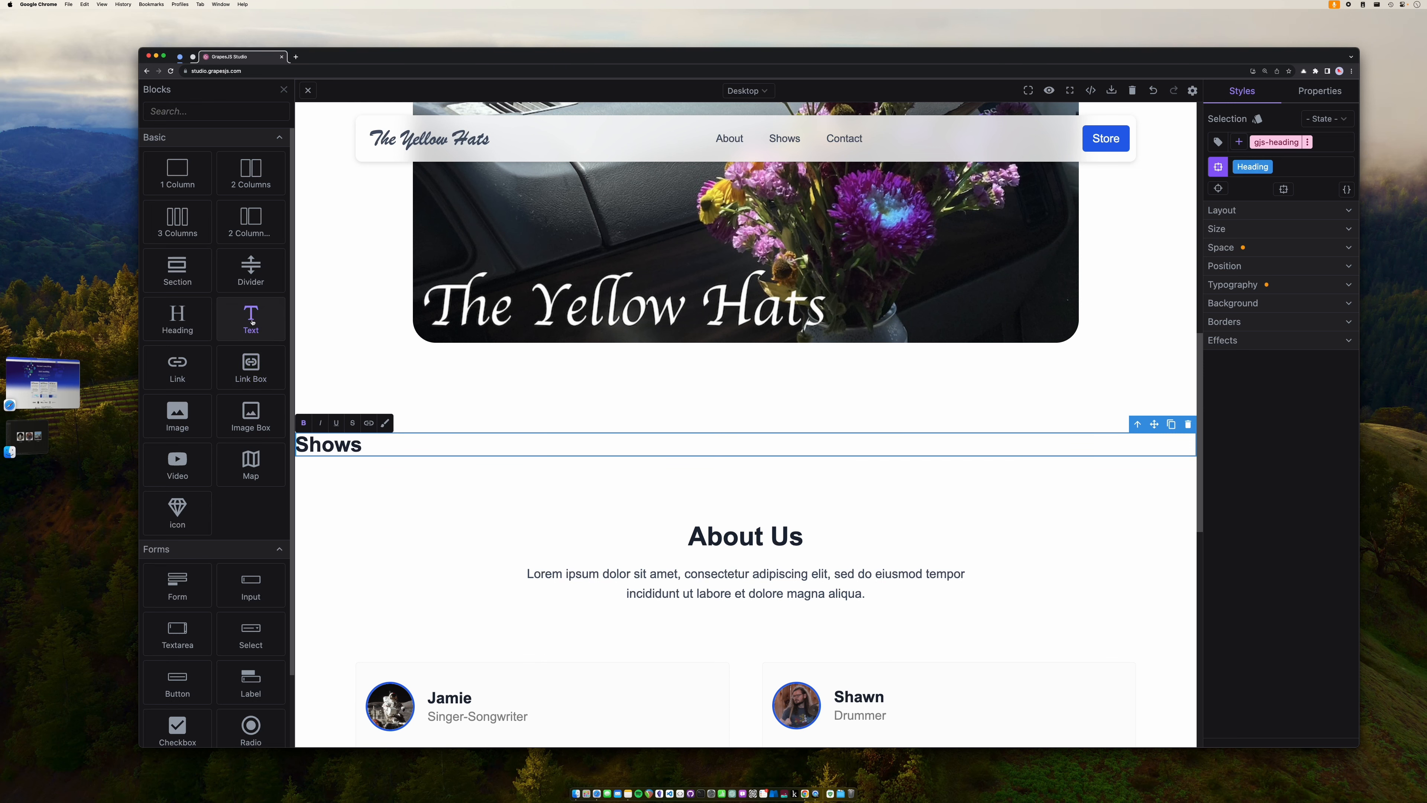
# - Drop a Text block under Shows reading 'October 3, 2023 - Old World Deli - Tickets: Free'
pyautogui.moveTo(252, 322); pyautogui.dragTo(340, 456)
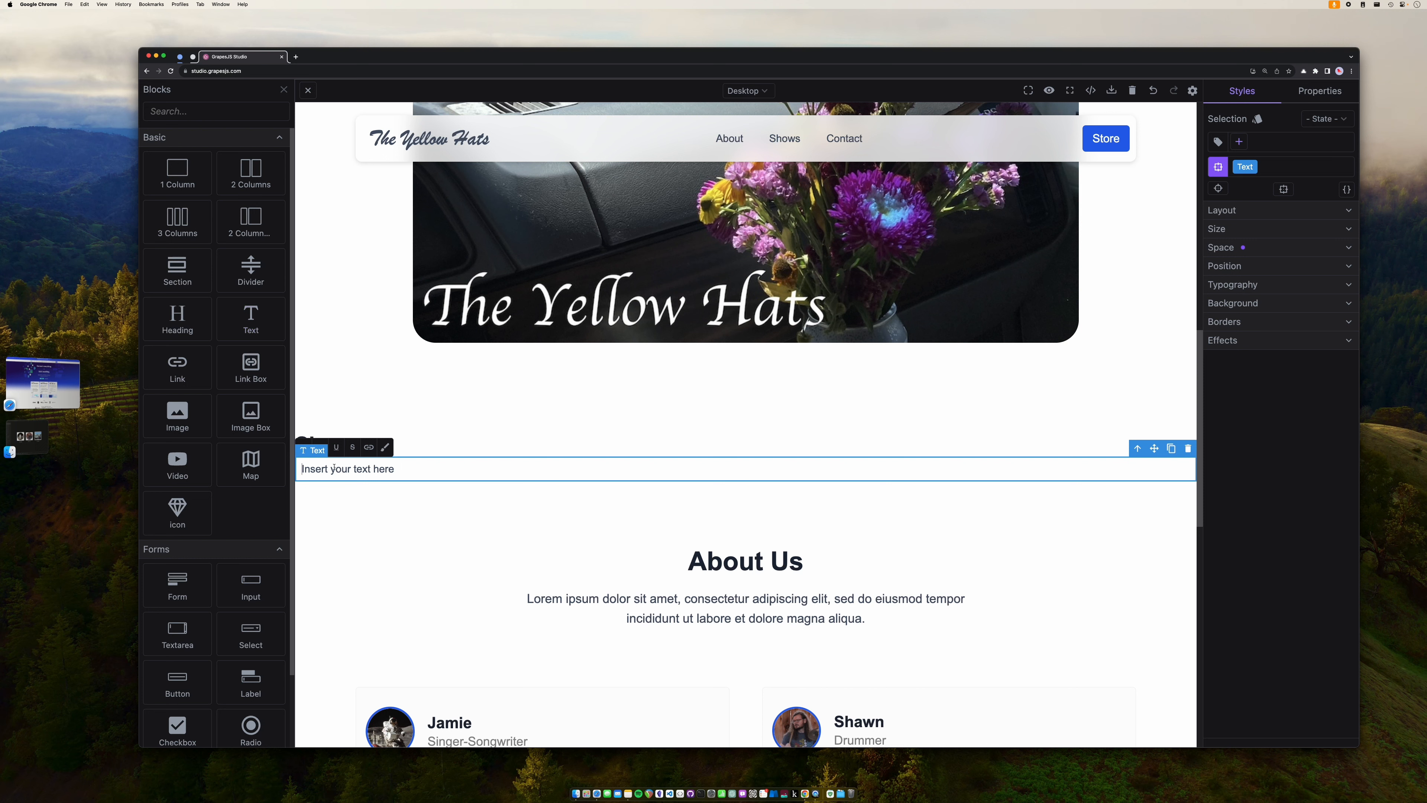
pyautogui.write('October 3, 2023 Old World D')
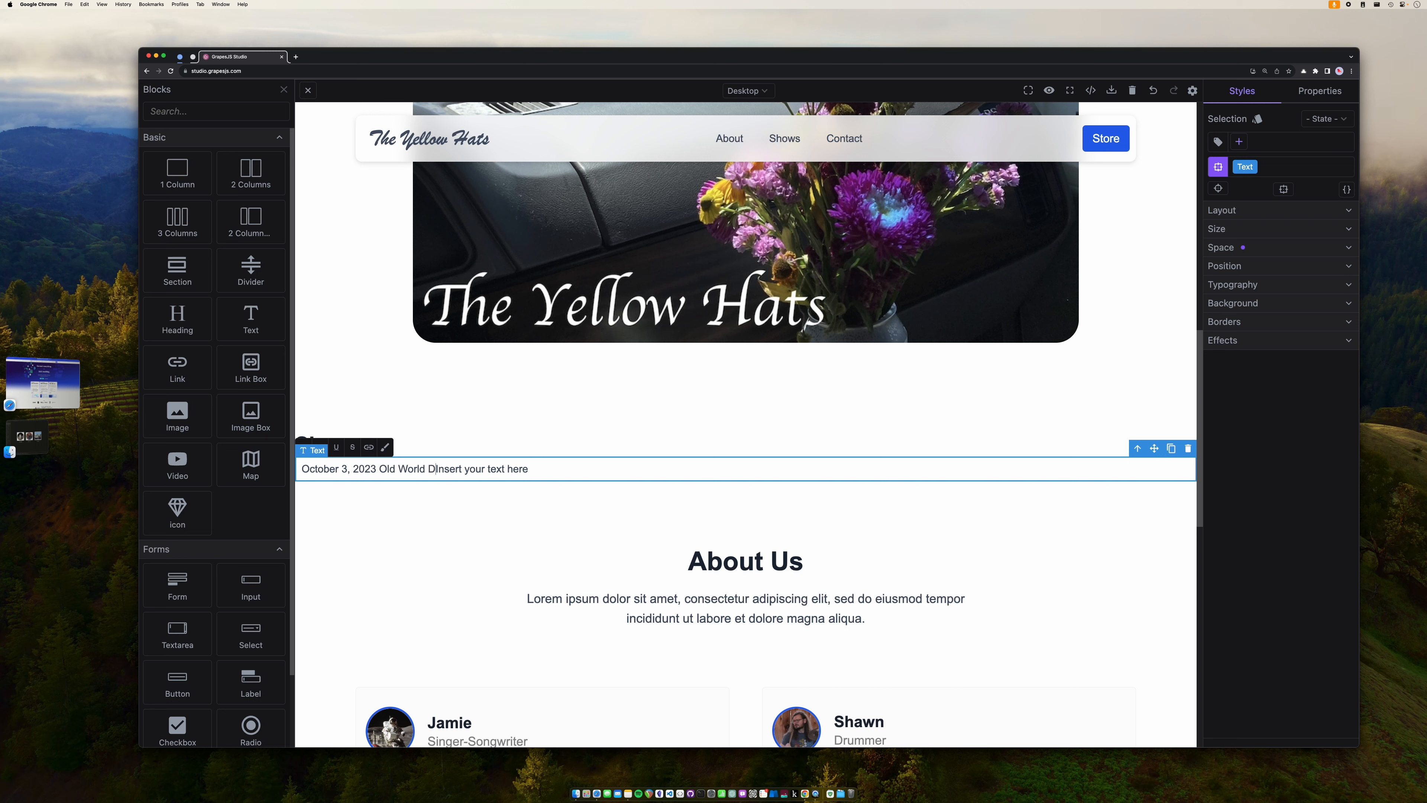
pyautogui.write('eli')
pyautogui.write(' - ')
pyautogui.write(' -')
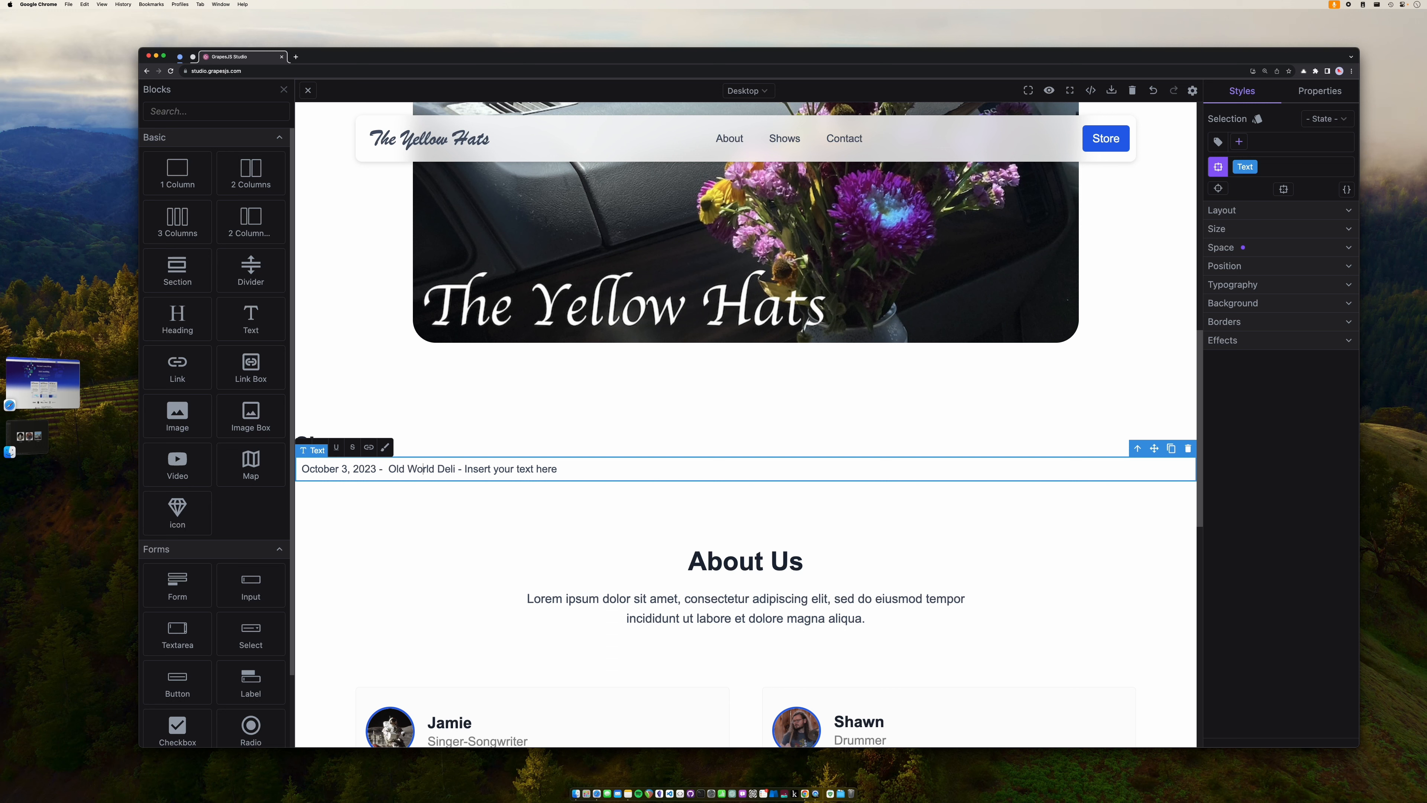
pyautogui.hotkey('shift', 'Right')
pyautogui.hotkey('shift', 'Right')
pyautogui.hotkey('shift', 'Right')
pyautogui.hotkey('shift', 'Right')
pyautogui.hotkey('shift', 'Right')
pyautogui.hotkey('shift', 'Right')
pyautogui.hotkey('shift', 'Right')
pyautogui.hotkey('shift', 'Right')
pyautogui.hotkey('shift', 'Right')
pyautogui.hotkey('shift', 'Right')
pyautogui.hotkey('shift', 'Right')
pyautogui.hotkey('shift', 'Right')
pyautogui.hotkey('shift', 'Right')
pyautogui.hotkey('shift', 'Right')
pyautogui.hotkey('shift', 'Right')
pyautogui.hotkey('shift', 'Right')
pyautogui.hotkey('shift', 'Right')
pyautogui.hotkey('shift', 'Right')
pyautogui.hotkey('shift', 'Right')
pyautogui.hotkey('shift', 'Right')
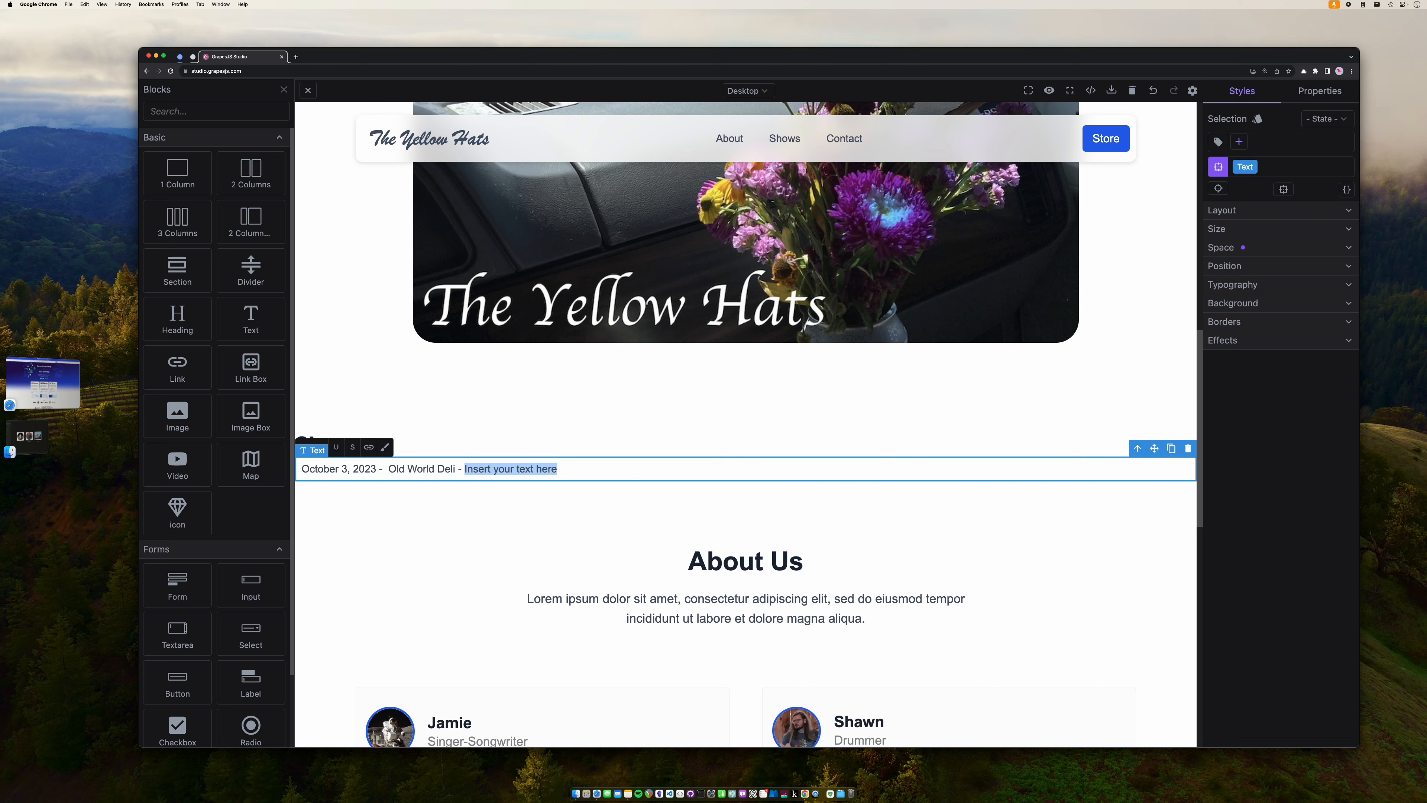
pyautogui.write('Ticke')
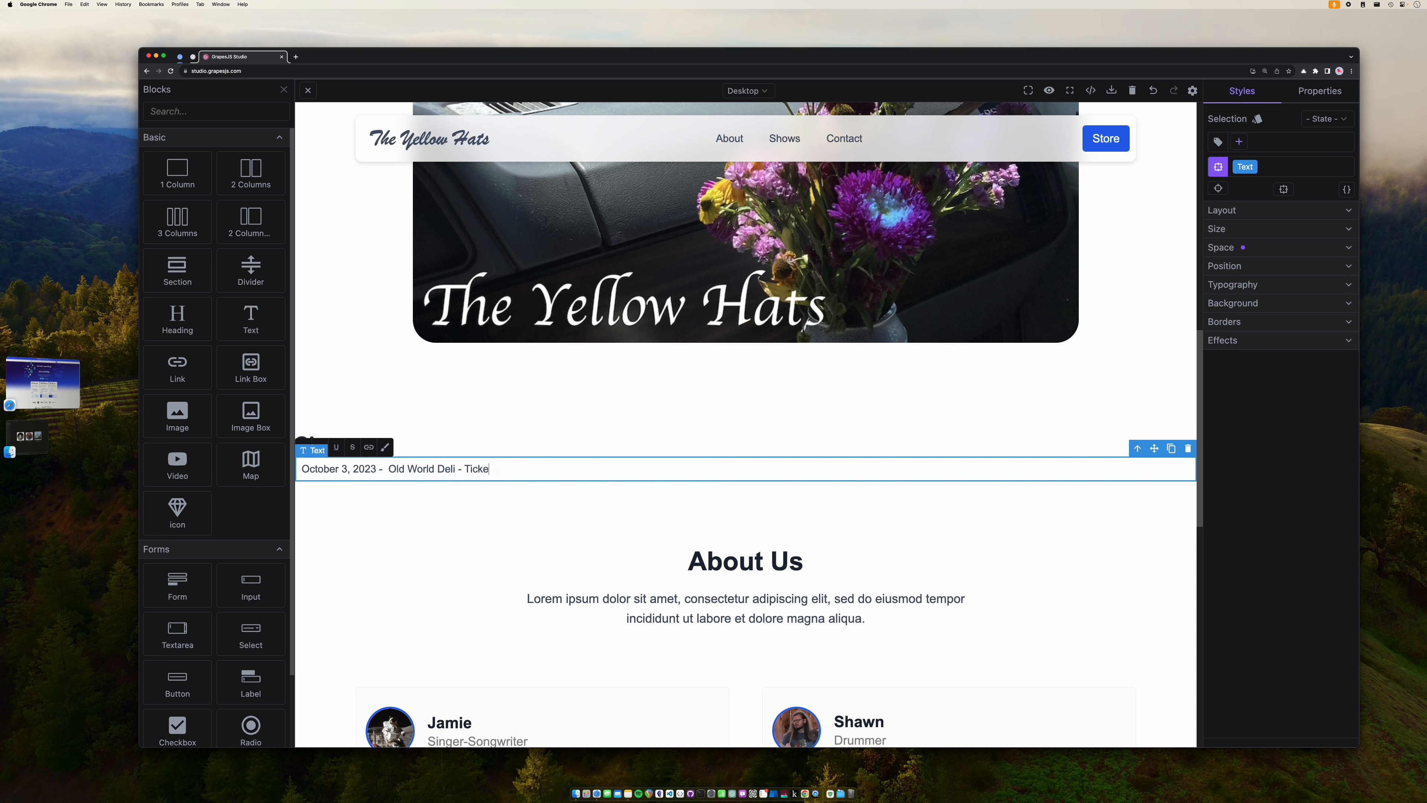
pyautogui.write('ts: Free')
pyautogui.click(460, 500)
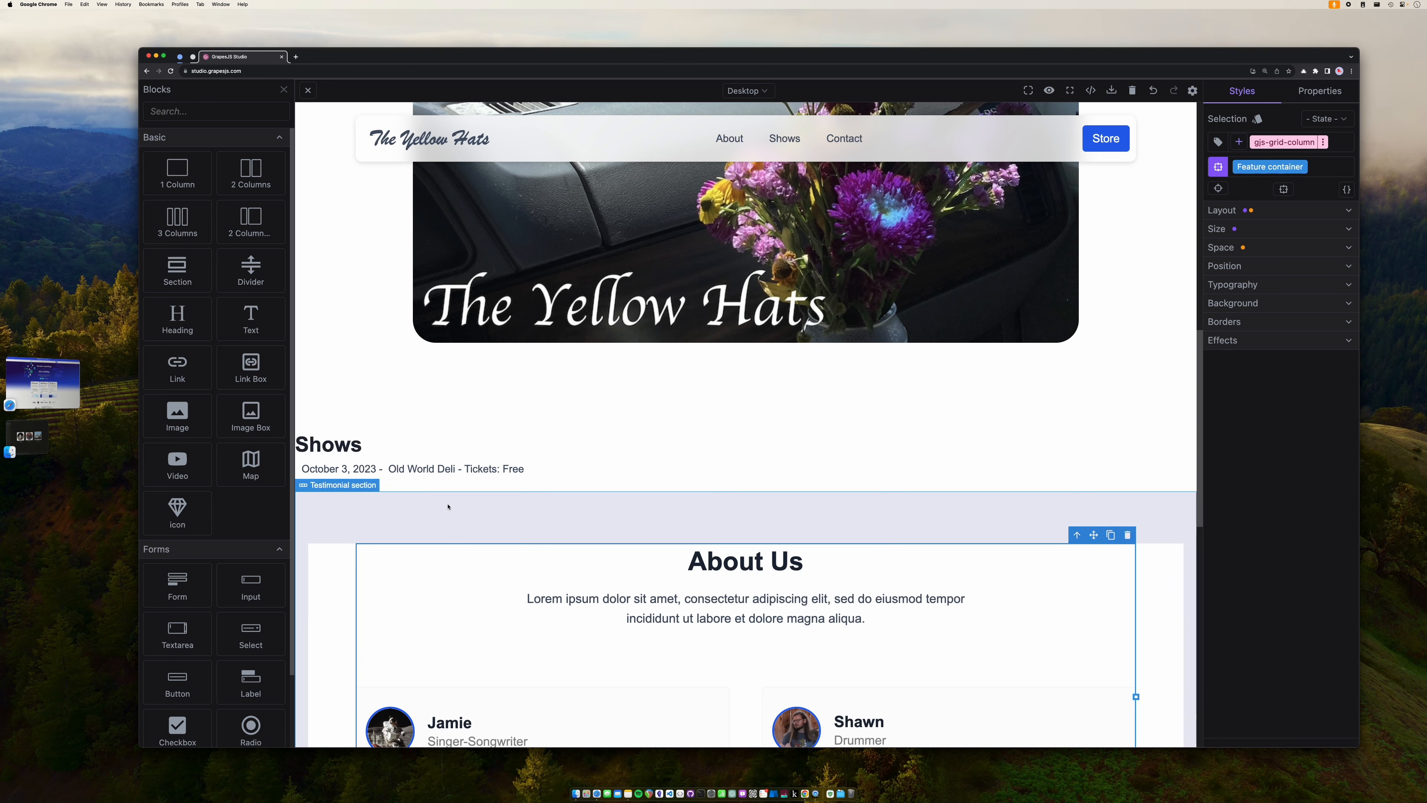
# - Set the Shows row's Typography alignment to center, then reopen the gig text for editing
pyautogui.click(449, 429)
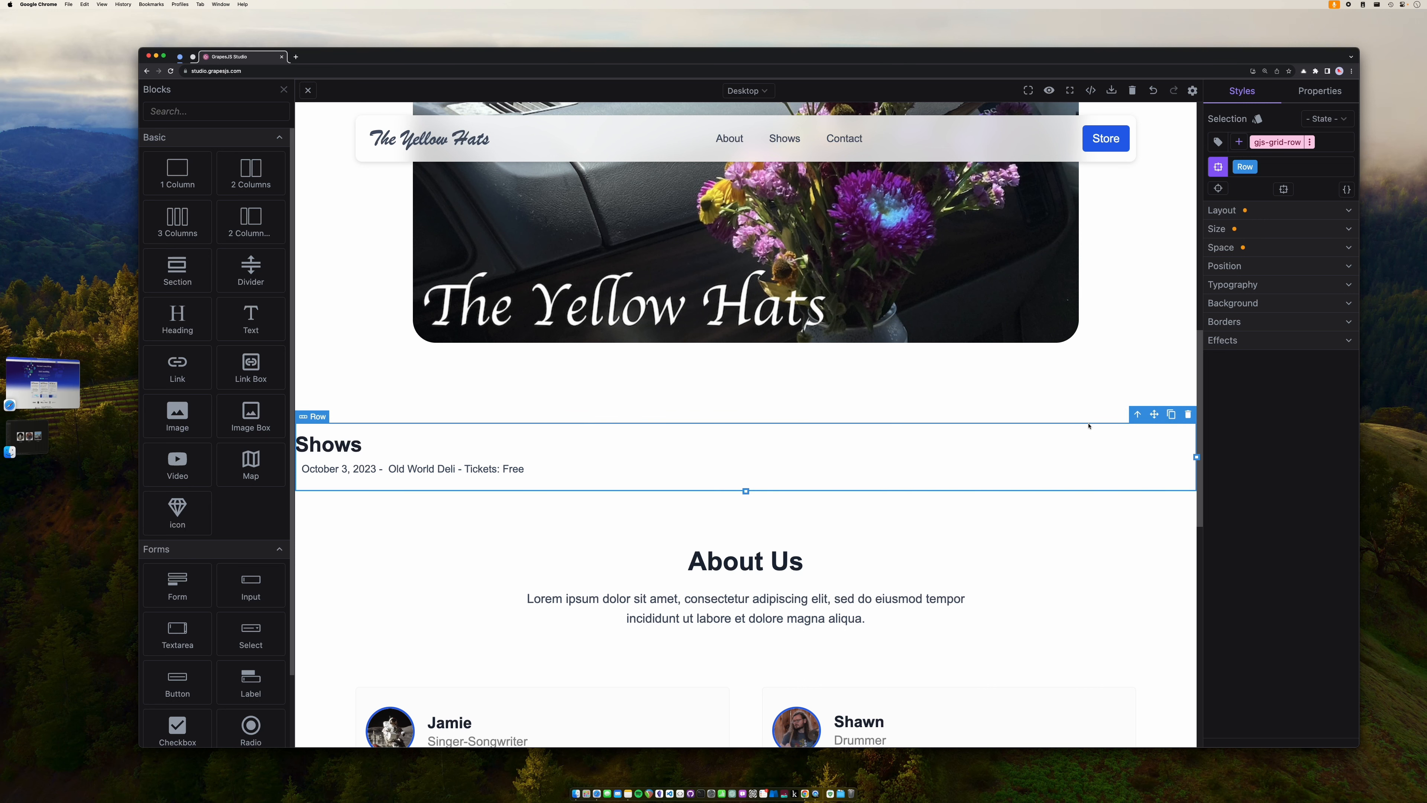
pyautogui.click(1274, 288)
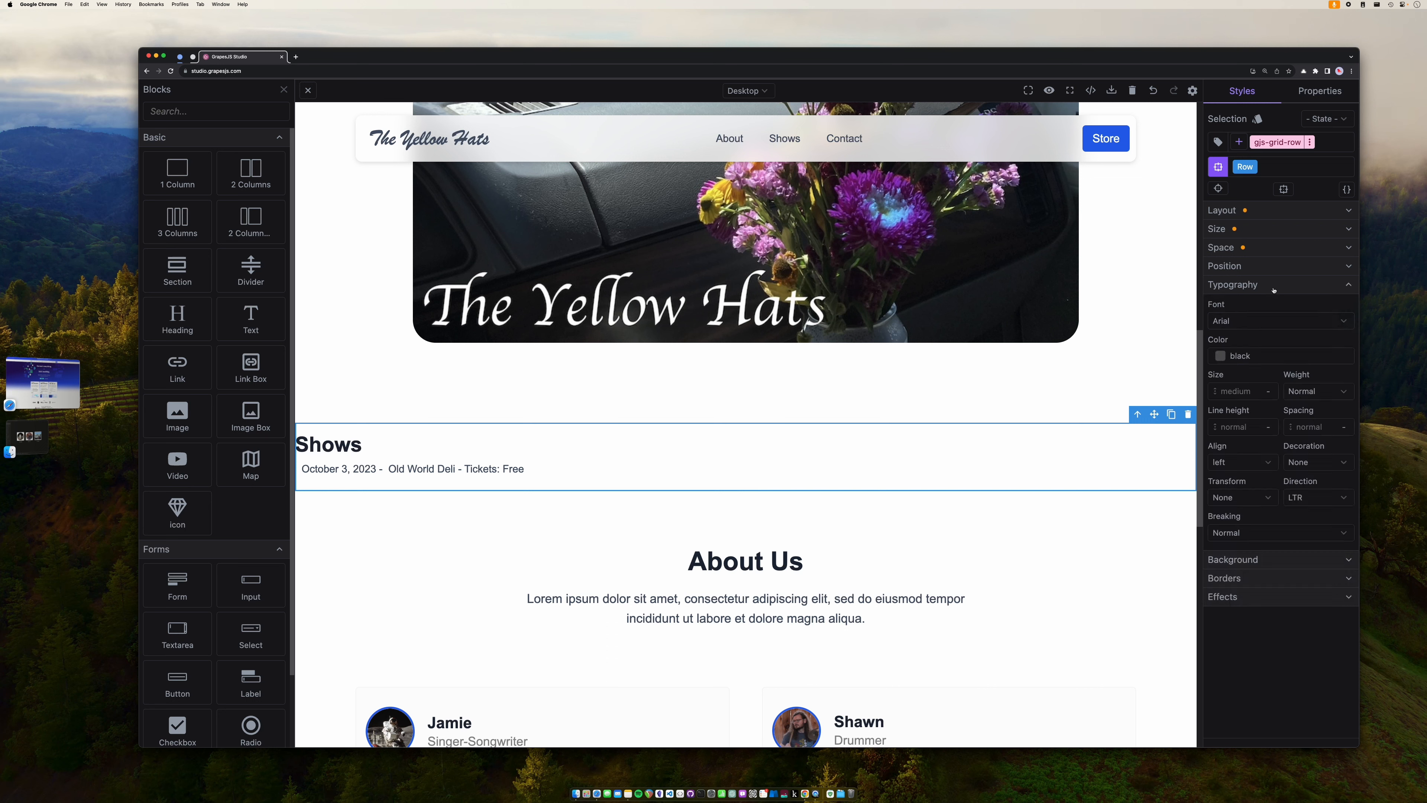
pyautogui.click(1243, 460)
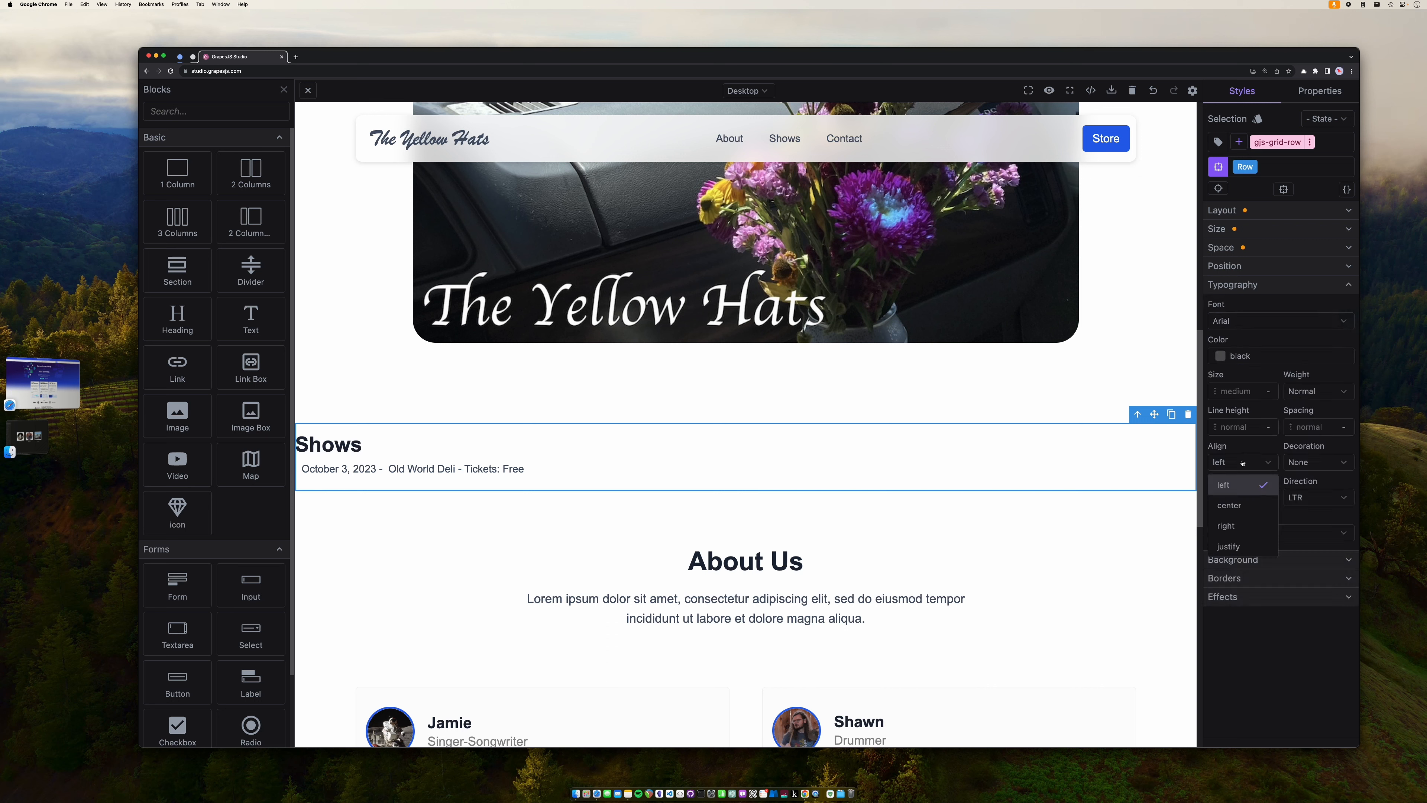
pyautogui.click(1239, 506)
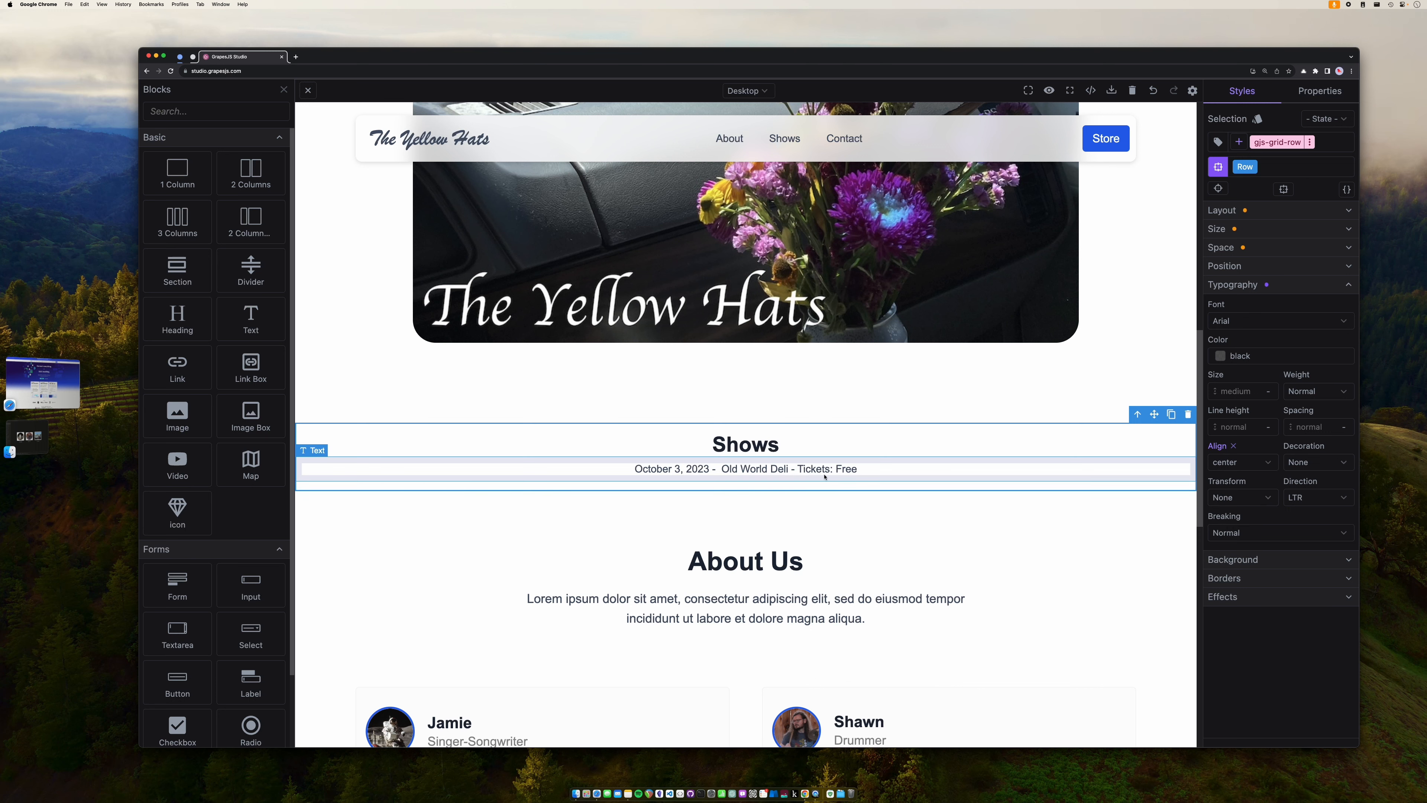
pyautogui.click(793, 473)
pyautogui.doubleClick(860, 469)
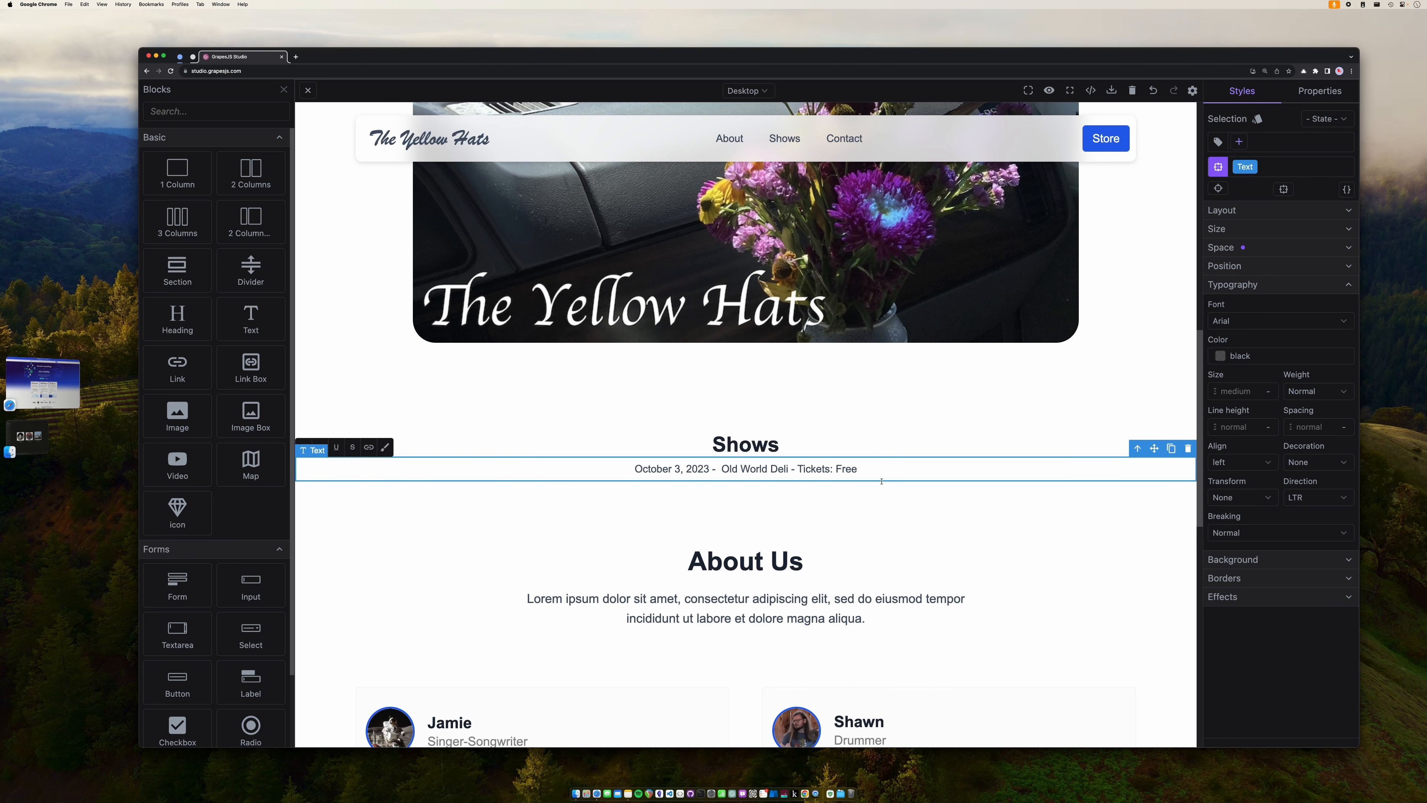
# - Add the line 'December 12, 2023 - Bombs Away Cafe - Tickets: $15 cash only'
pyautogui.press('Return')
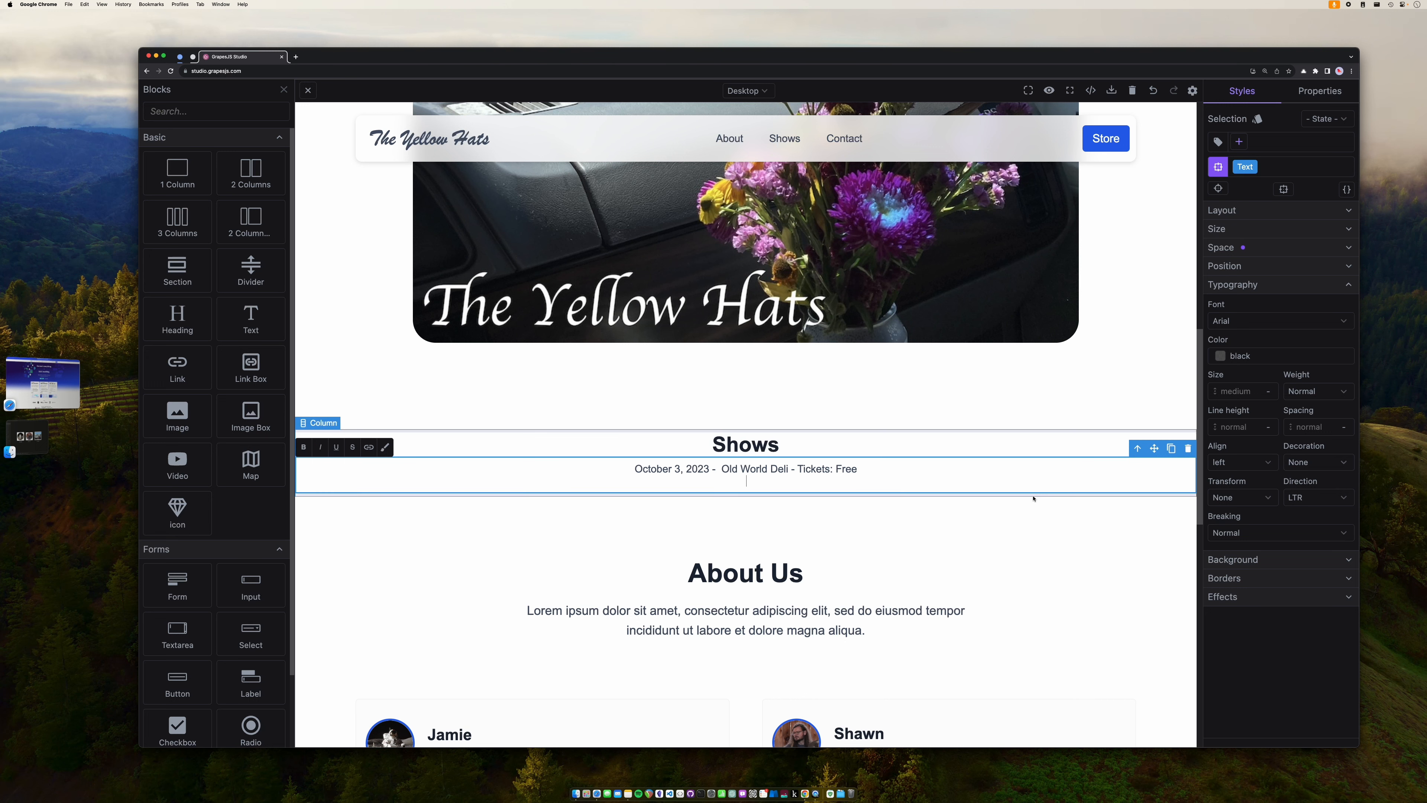
pyautogui.write('Decomber')
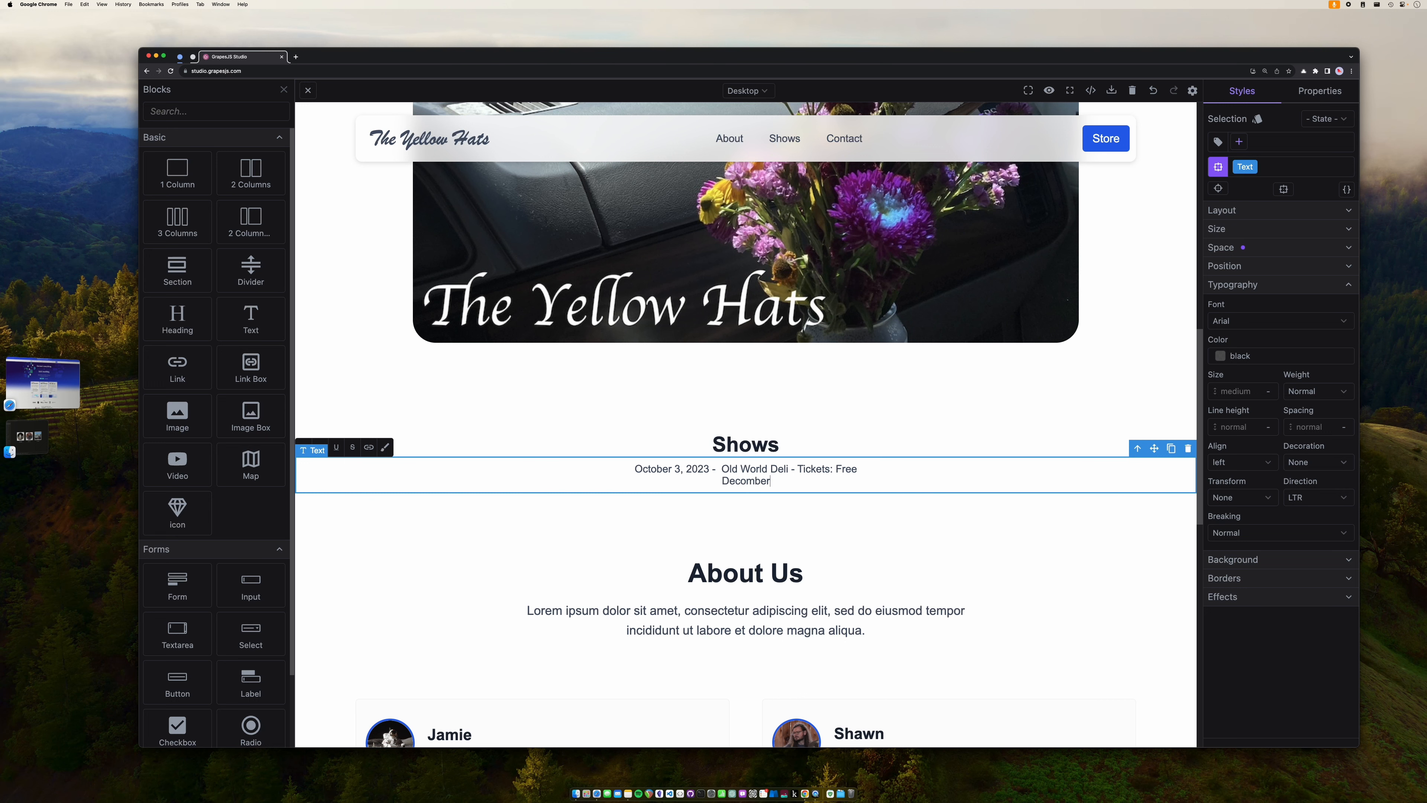
pyautogui.press('BackSpace')
pyautogui.press('BackSpace')
pyautogui.press('BackSpace')
pyautogui.press('BackSpace')
pyautogui.press('BackSpace')
pyautogui.press('BackSpace')
pyautogui.write('ember 12, 2023n-')
pyautogui.press('BackSpace')
pyautogui.press('BackSpace')
pyautogui.write('- Bombs Away Caf')
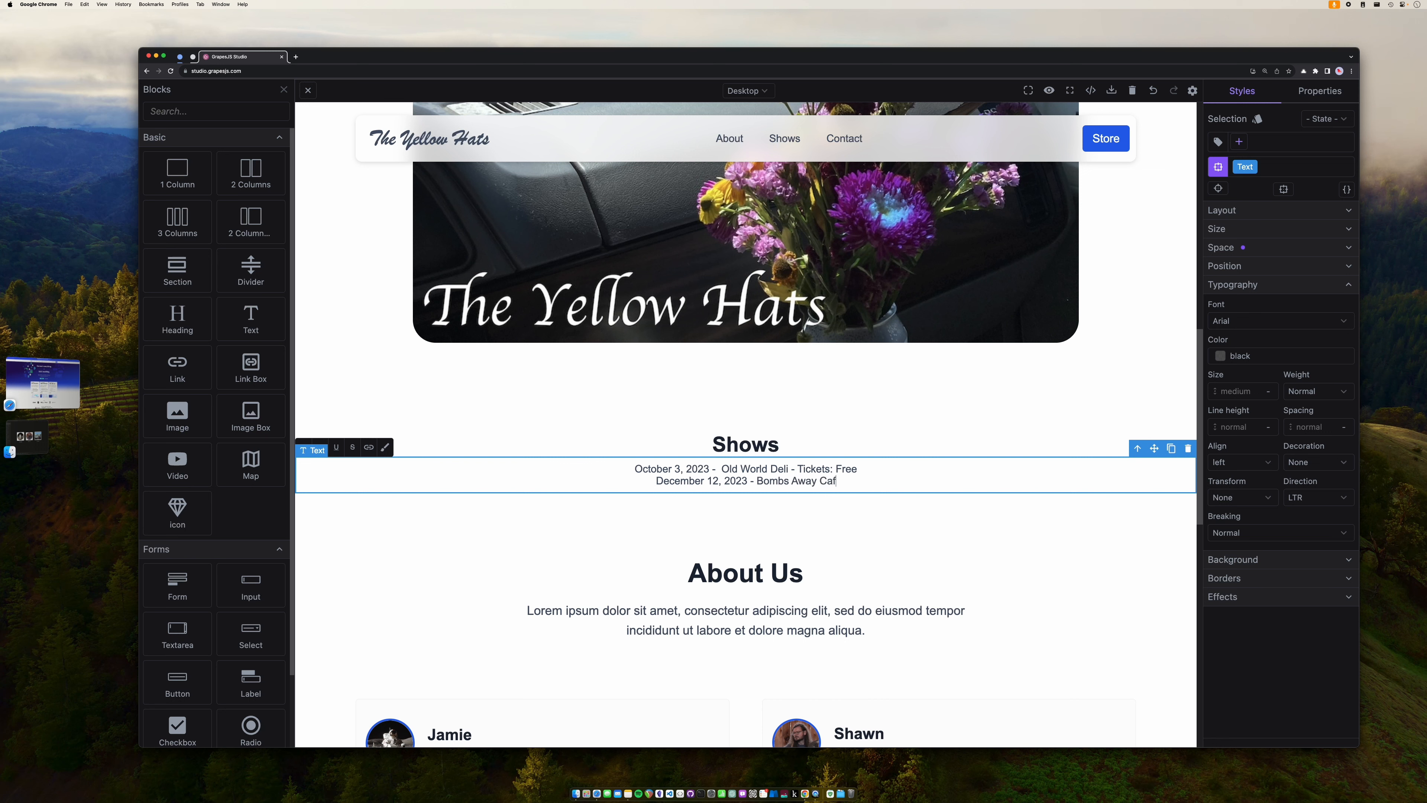
pyautogui.write('e - ')
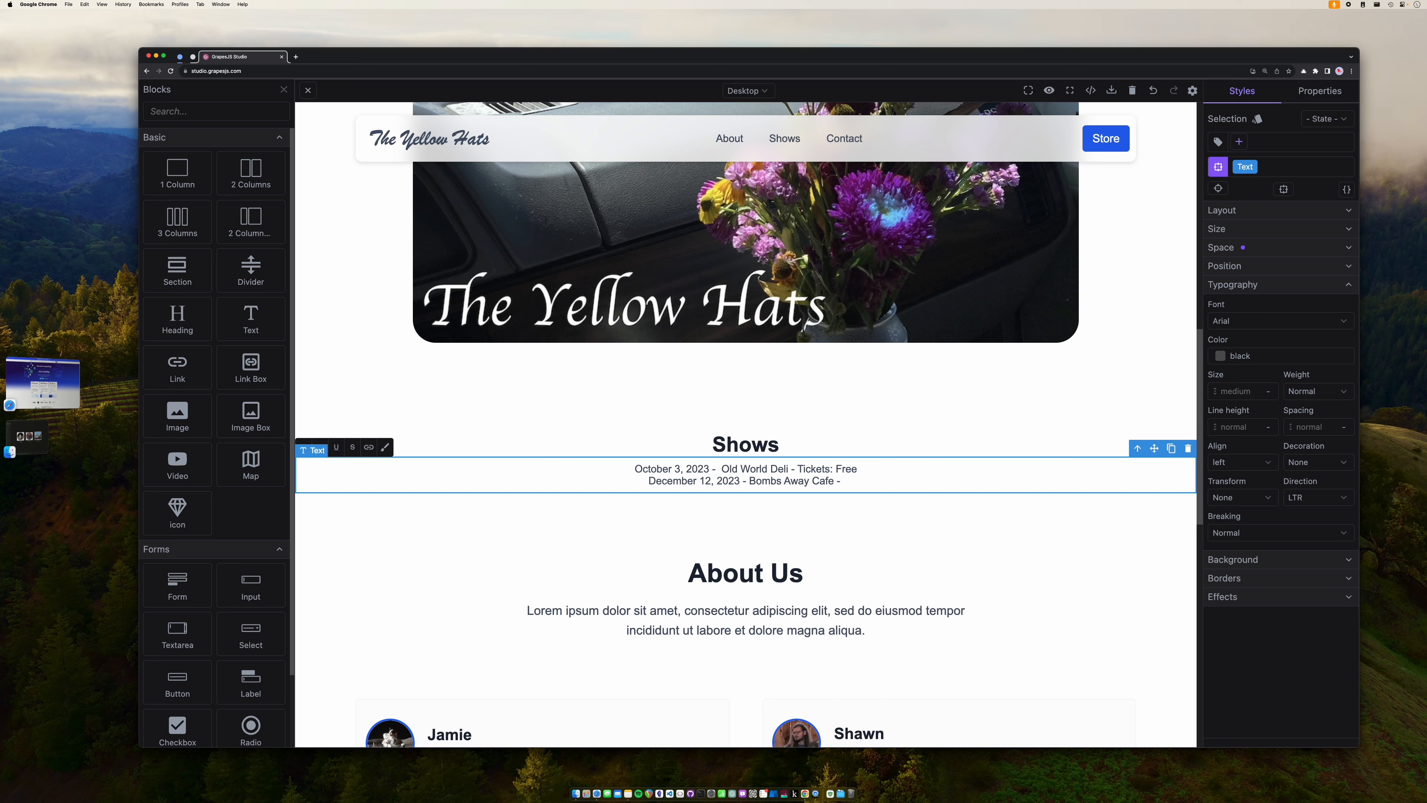
pyautogui.write('Ticke')
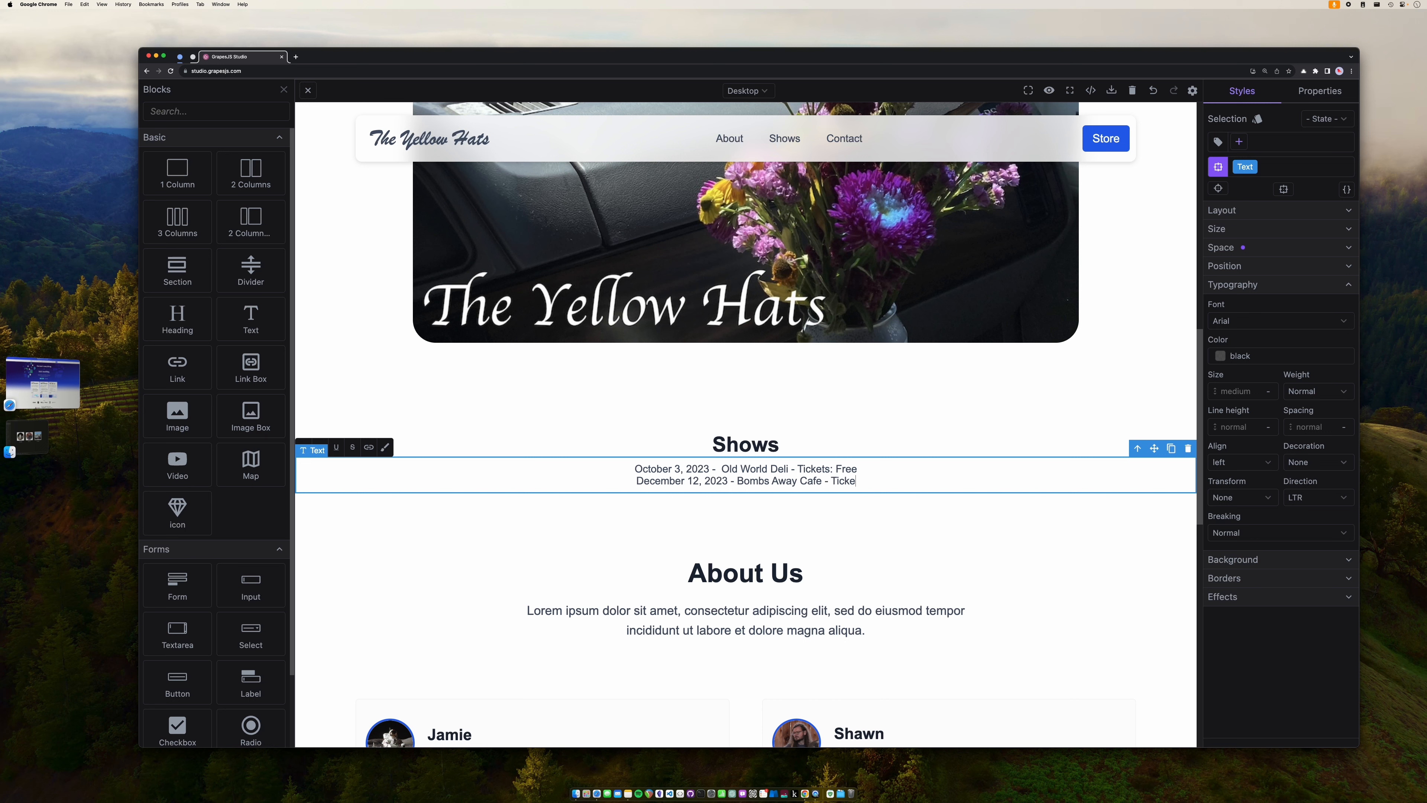
pyautogui.write('ts: ')
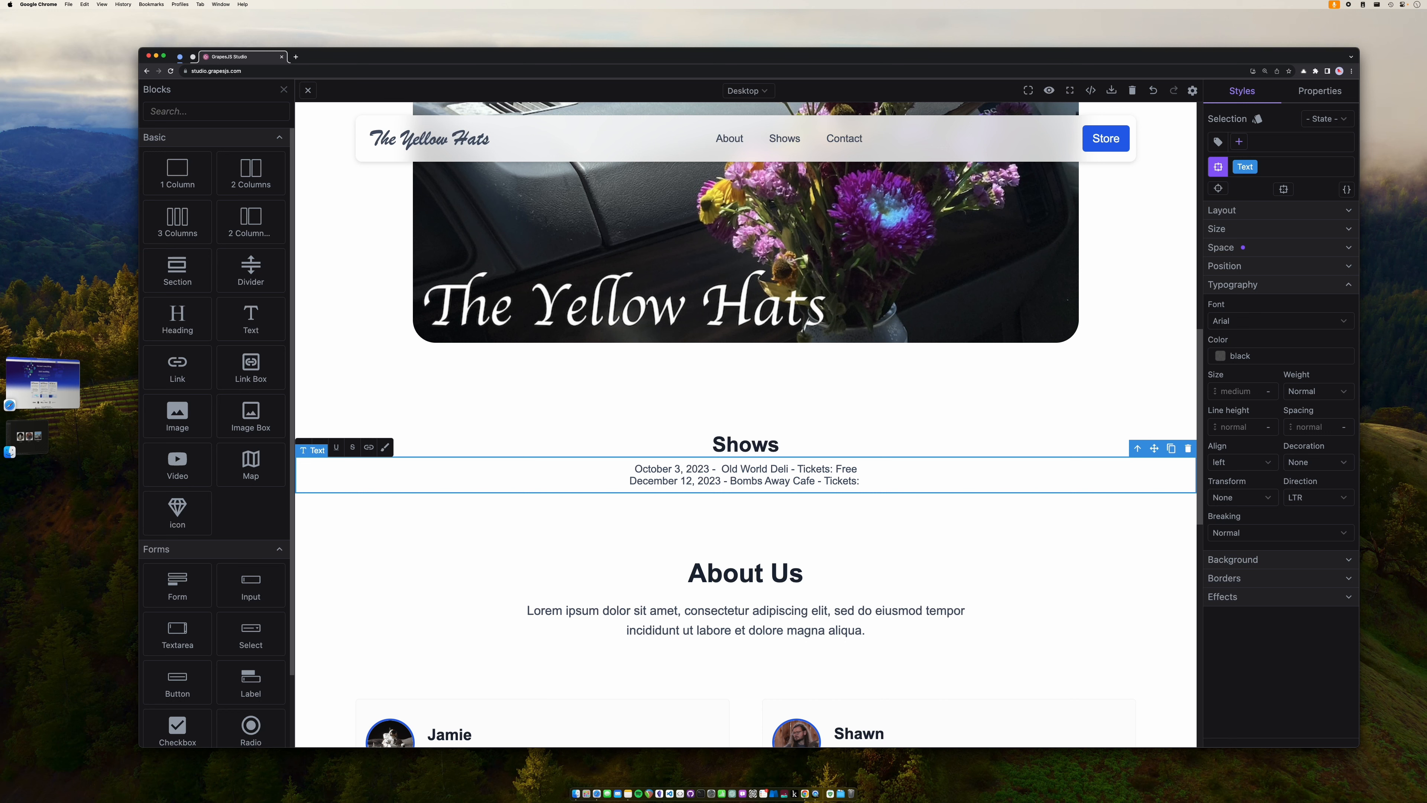
pyautogui.write('$')
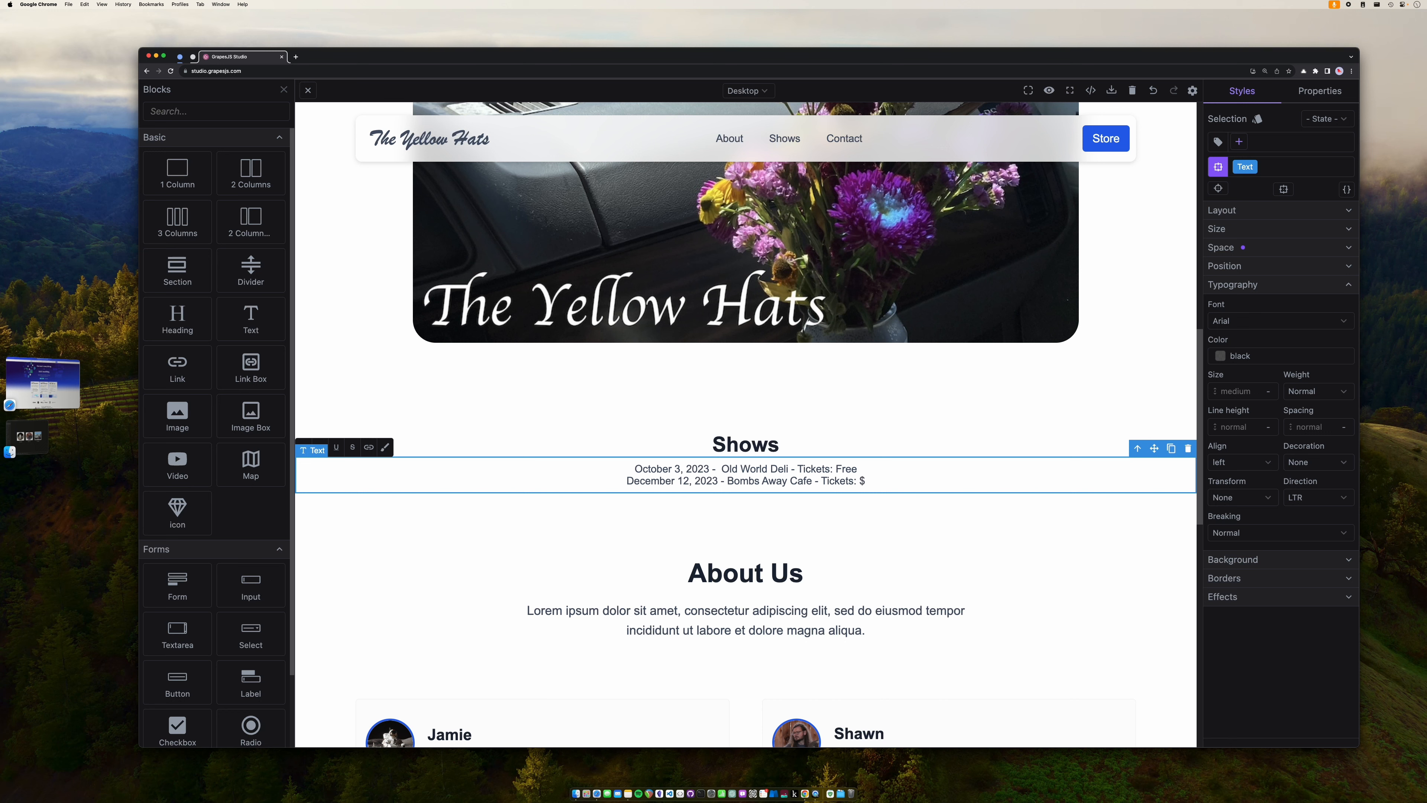
pyautogui.write('15 cash only')
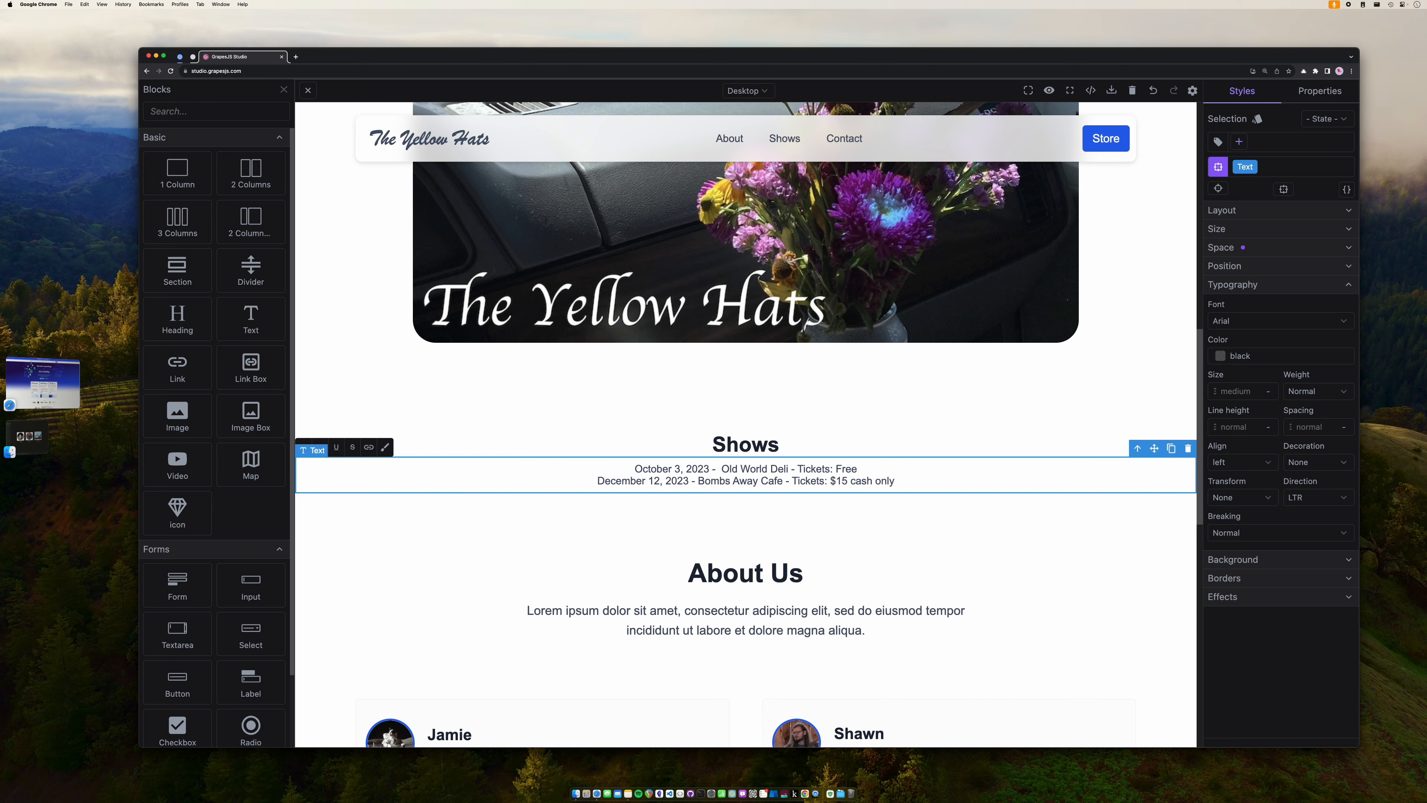
# - Add 'January 1, 2024 - Turn! Turn! Turn! - Portland, OR - Tickets: $15 online here'
pyautogui.press('Return')
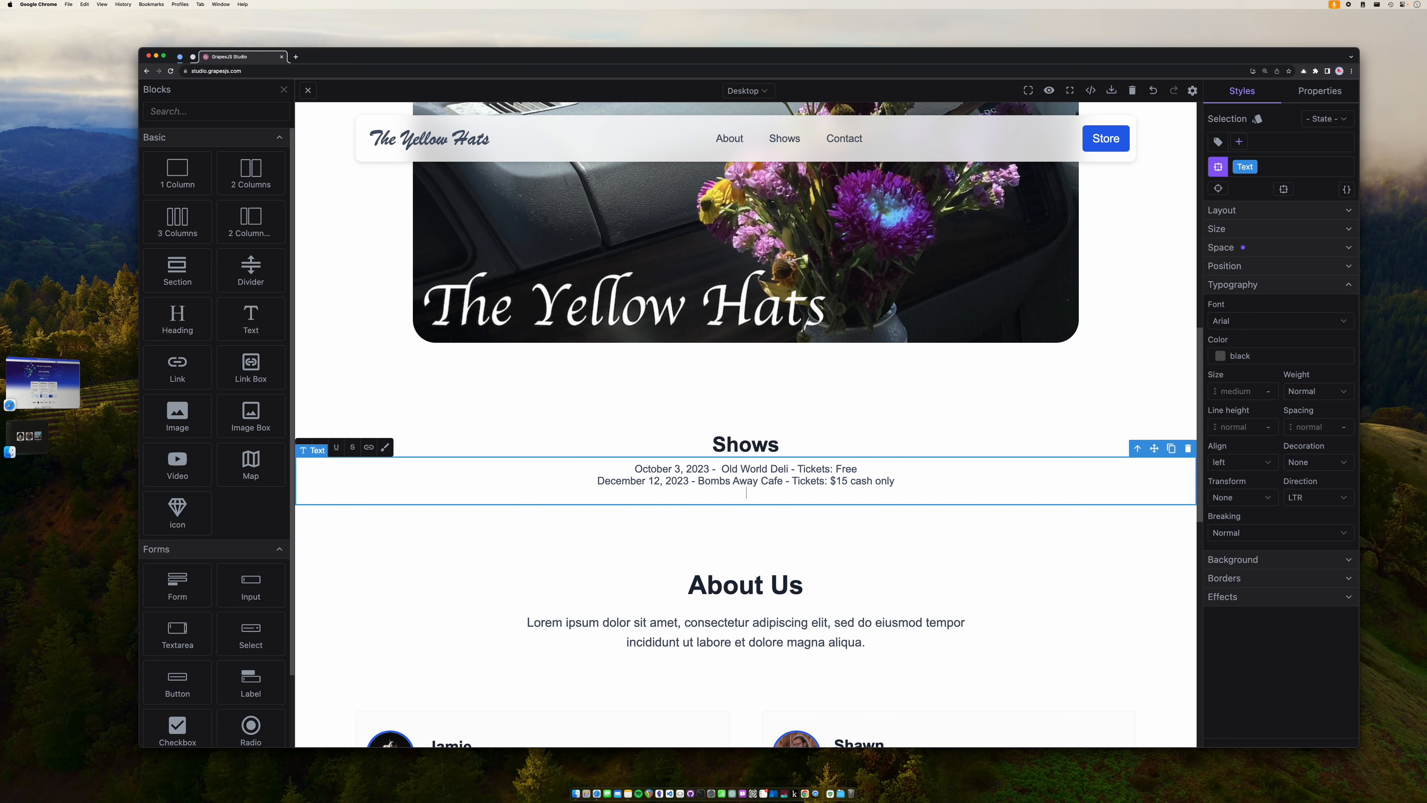
pyautogui.write('January ')
pyautogui.write('1')
pyautogui.write(', ')
pyautogui.write('2024 -')
pyautogui.write('Com')
pyautogui.press('BackSpace')
pyautogui.press('BackSpace')
pyautogui.press('BackSpace')
pyautogui.write('Turn! Turn! Turn! - Portlan')
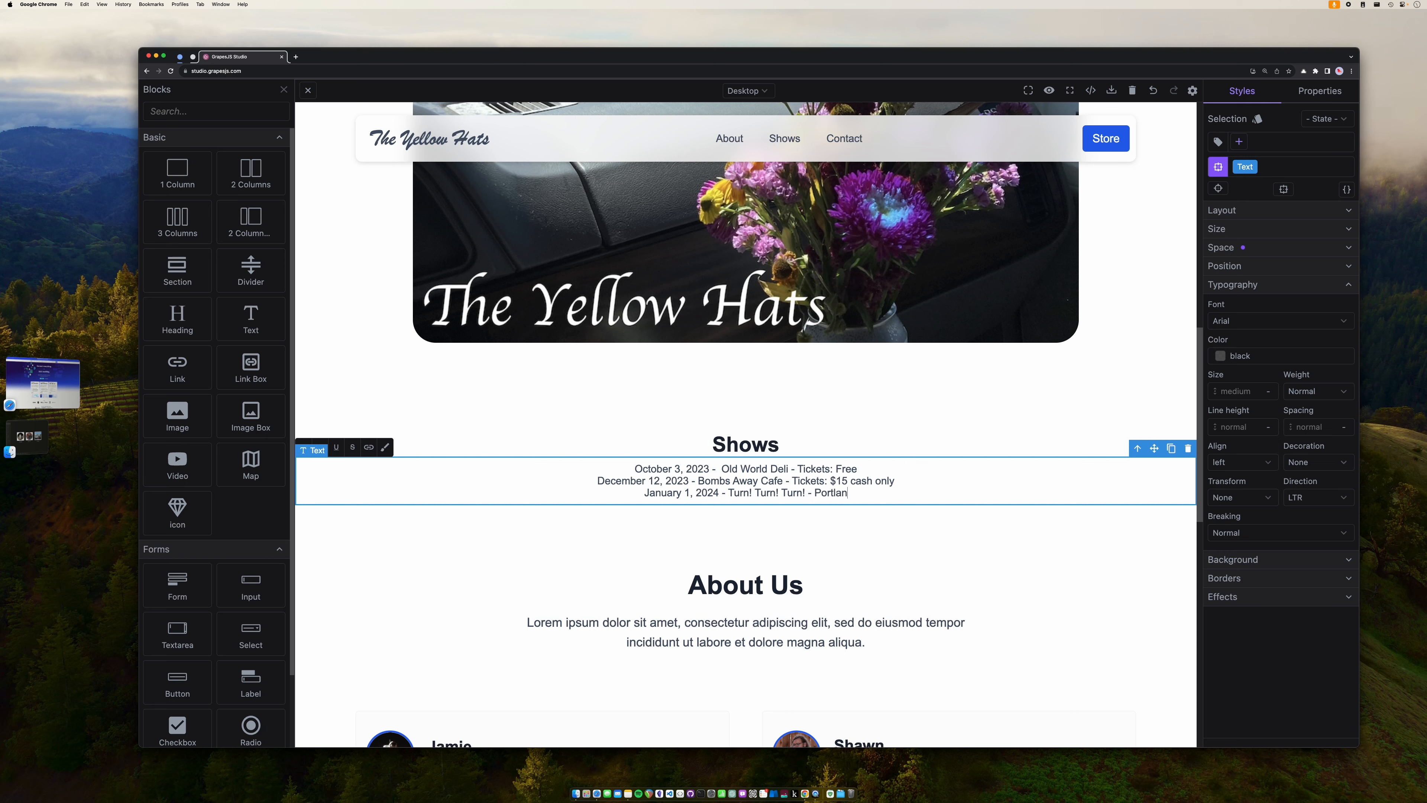
pyautogui.write('d,')
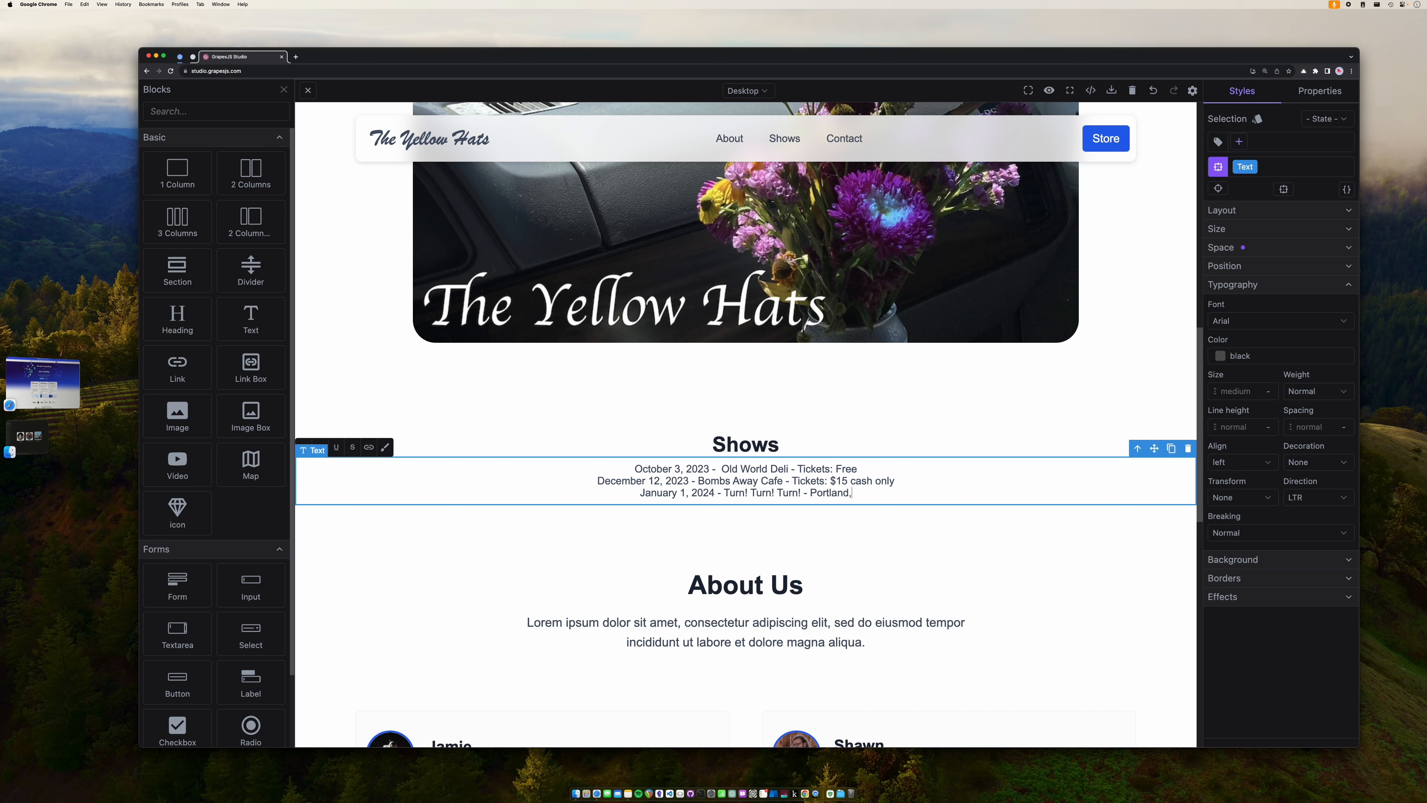
pyautogui.write(' OR - Tickets: ')
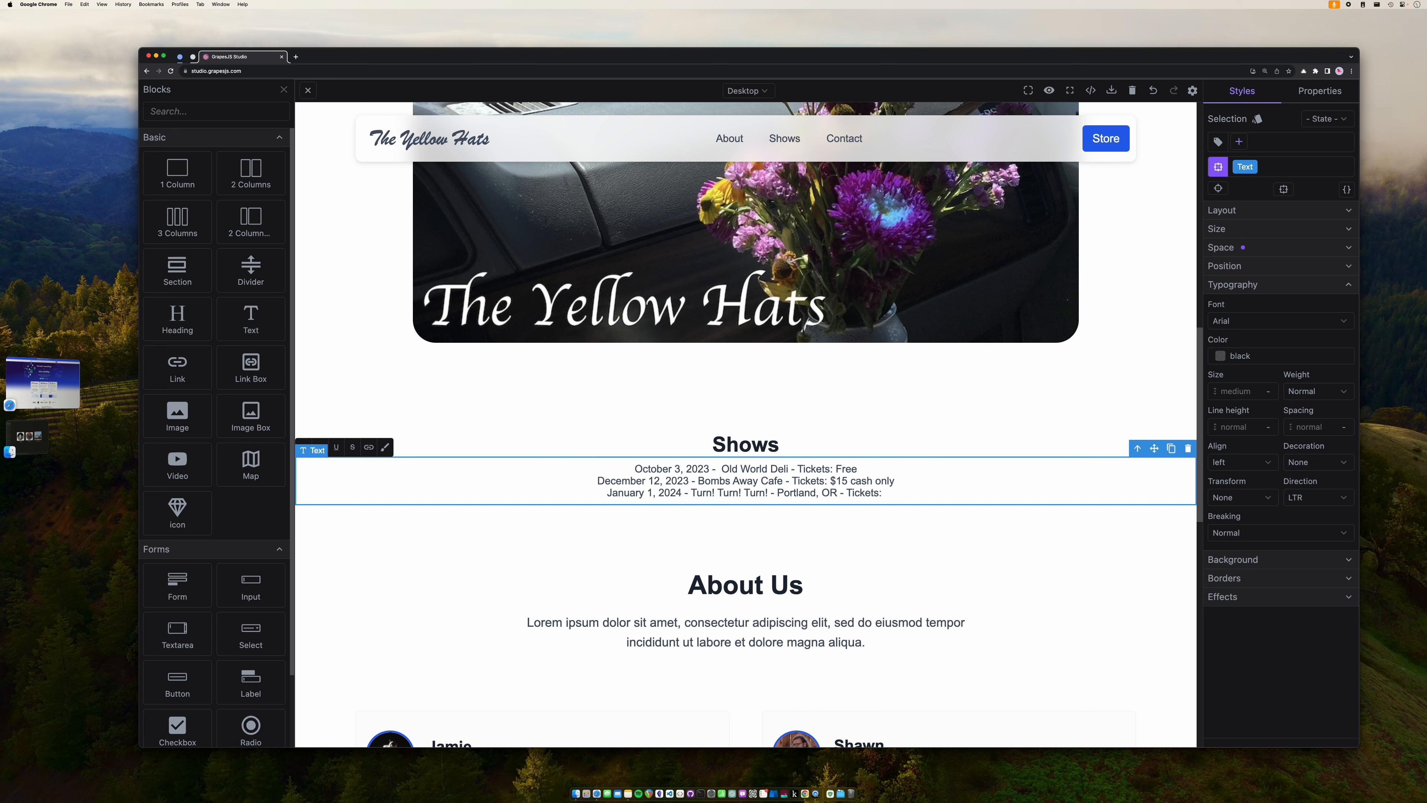
pyautogui.write('$10')
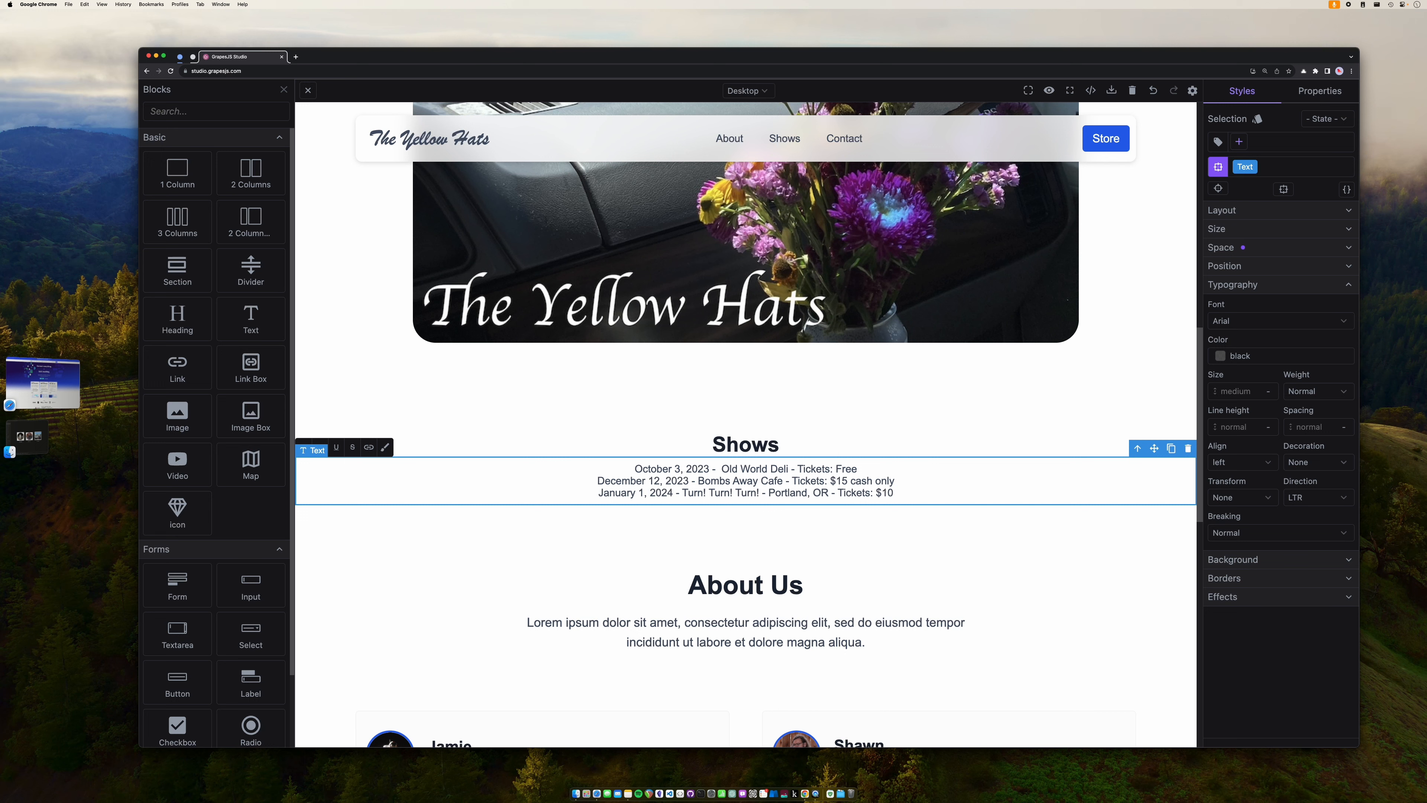
pyautogui.press('BackSpace')
pyautogui.write('5 here')
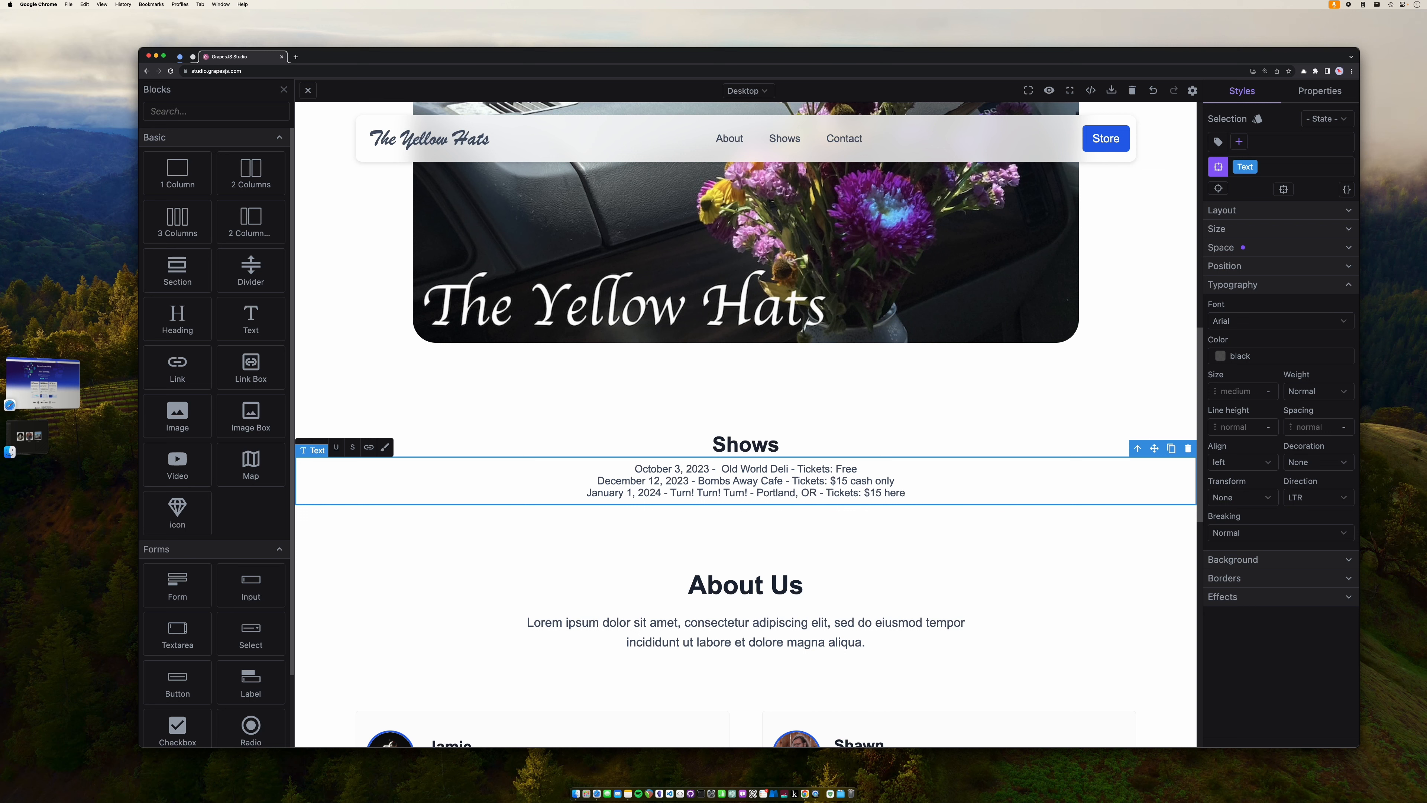
pyautogui.press('BackSpace')
pyautogui.press('BackSpace')
pyautogui.press('BackSpace')
pyautogui.press('BackSpace')
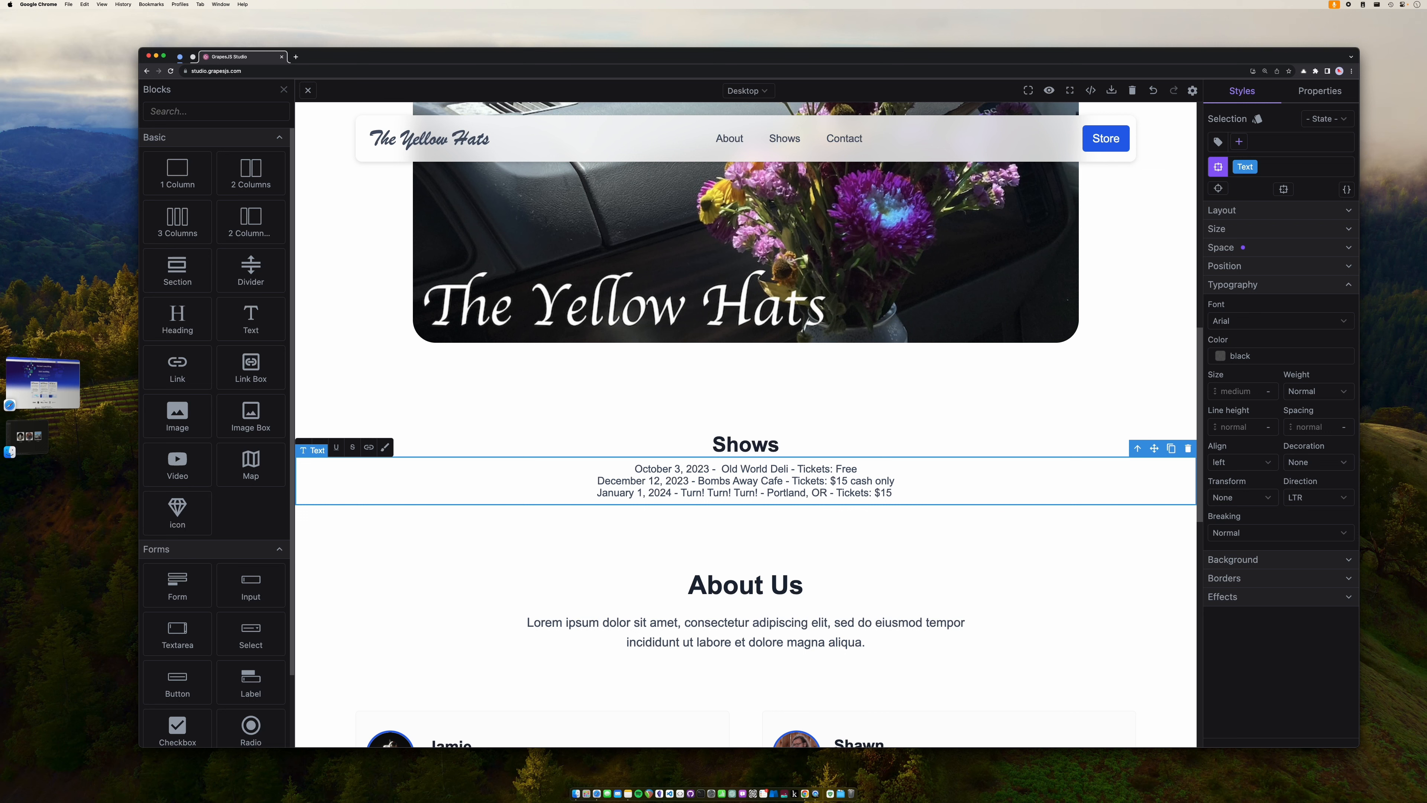
pyautogui.write('online here')
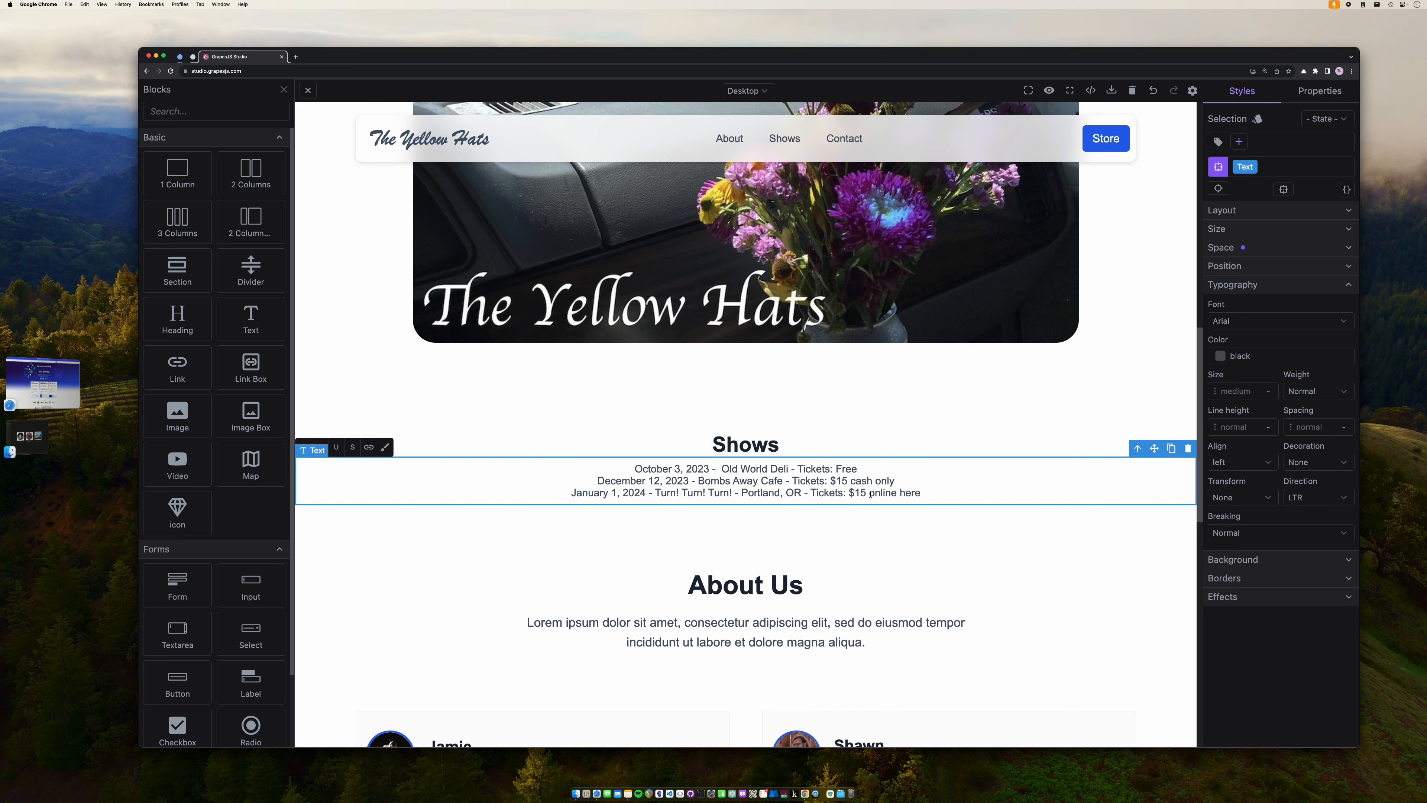
# - Link 'online here' to turnturnturn.com/events/ticketstheyellowhats
pyautogui.moveTo(921, 493); pyautogui.dragTo(872, 493)
pyautogui.click(714, 493)
pyautogui.moveTo(868, 492); pyautogui.dragTo(919, 493)
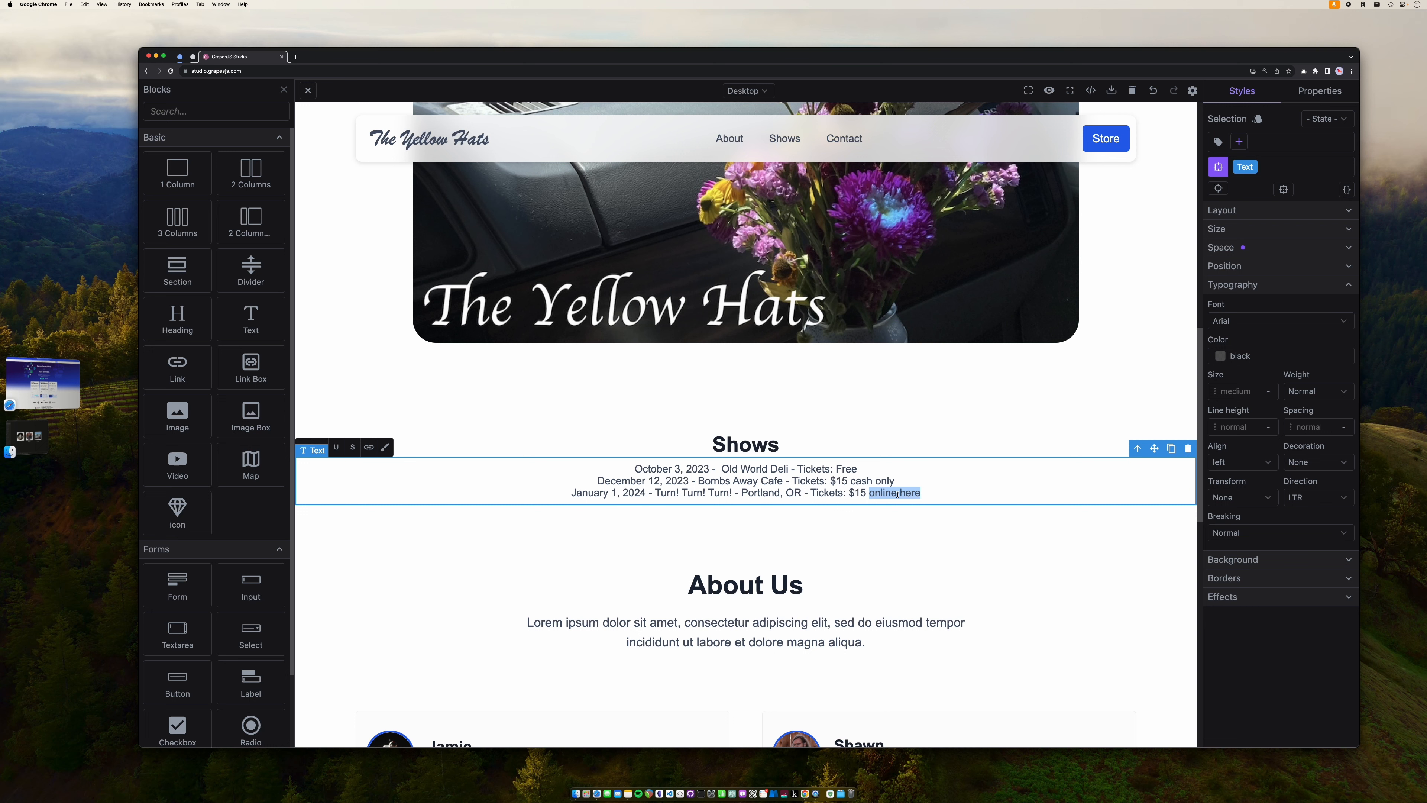
pyautogui.click(369, 448)
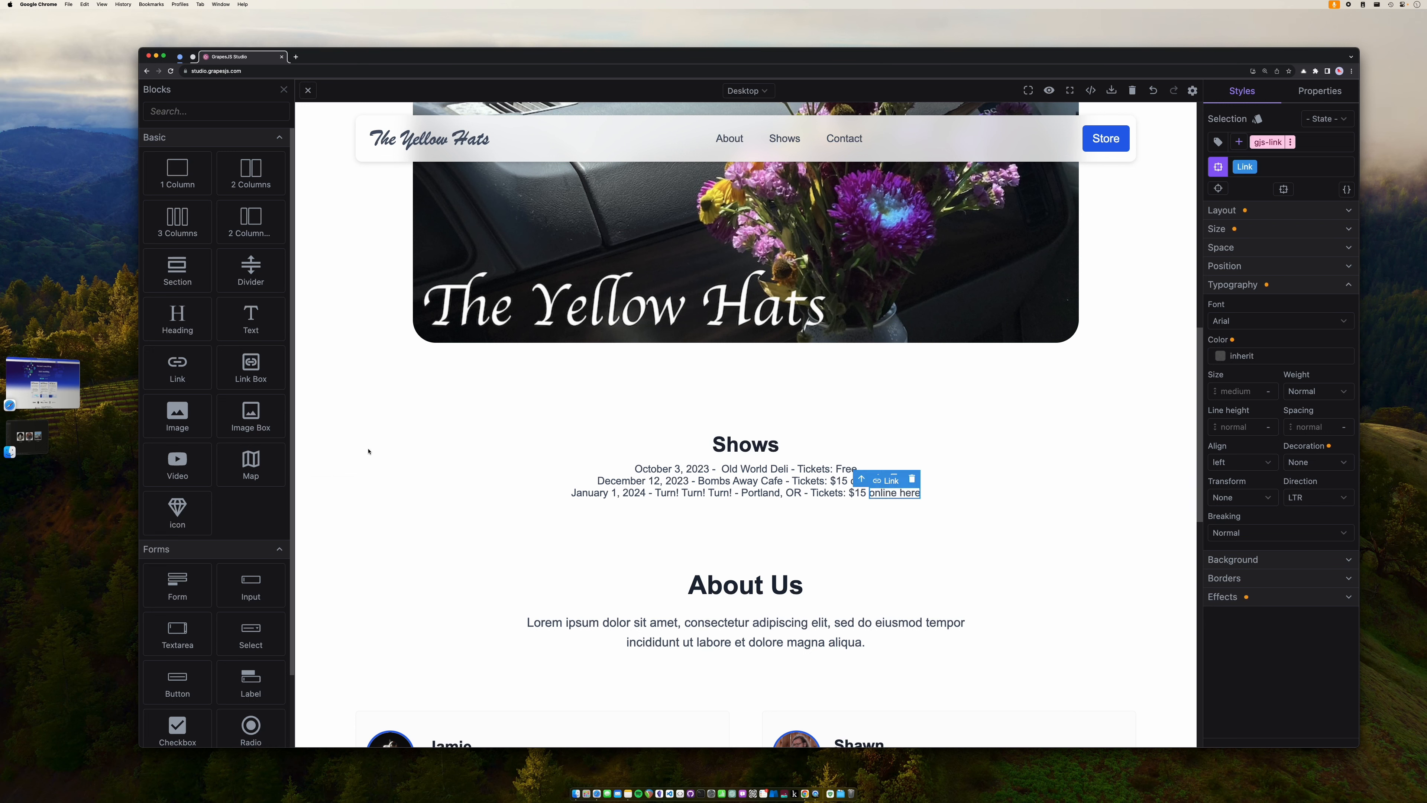
pyautogui.click(1316, 93)
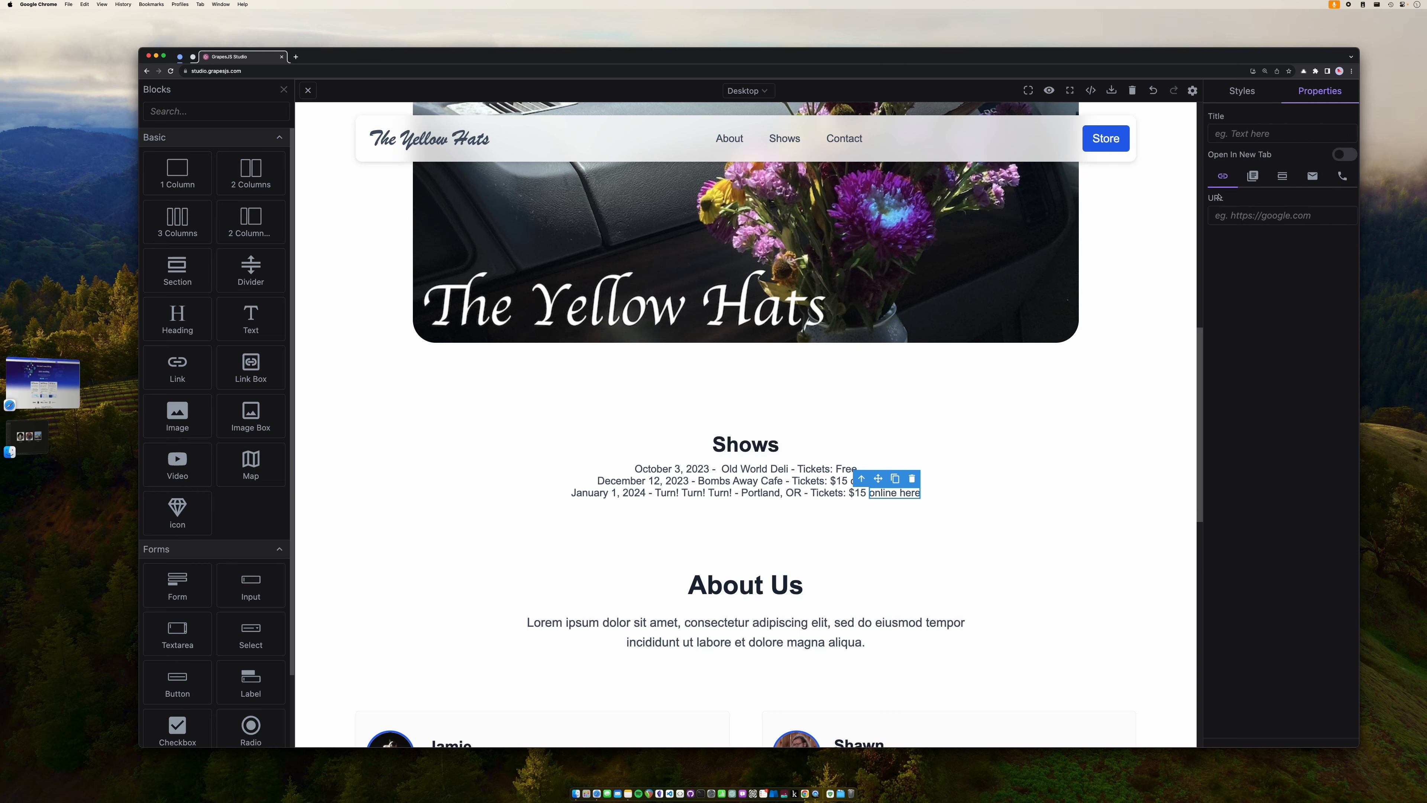
pyautogui.click(1235, 217)
pyautogui.write('turn')
pyautogui.write('turnturn')
pyautogui.write('.com')
pyautogui.write('/events/ticket')
pyautogui.write('s')
pyautogui.write('theyellowha')
pyautogui.write('ts')
# - Insert 'Corvallis, OR - ' before Tickets on the October 3 and December 12 lines
pyautogui.click(1044, 484)
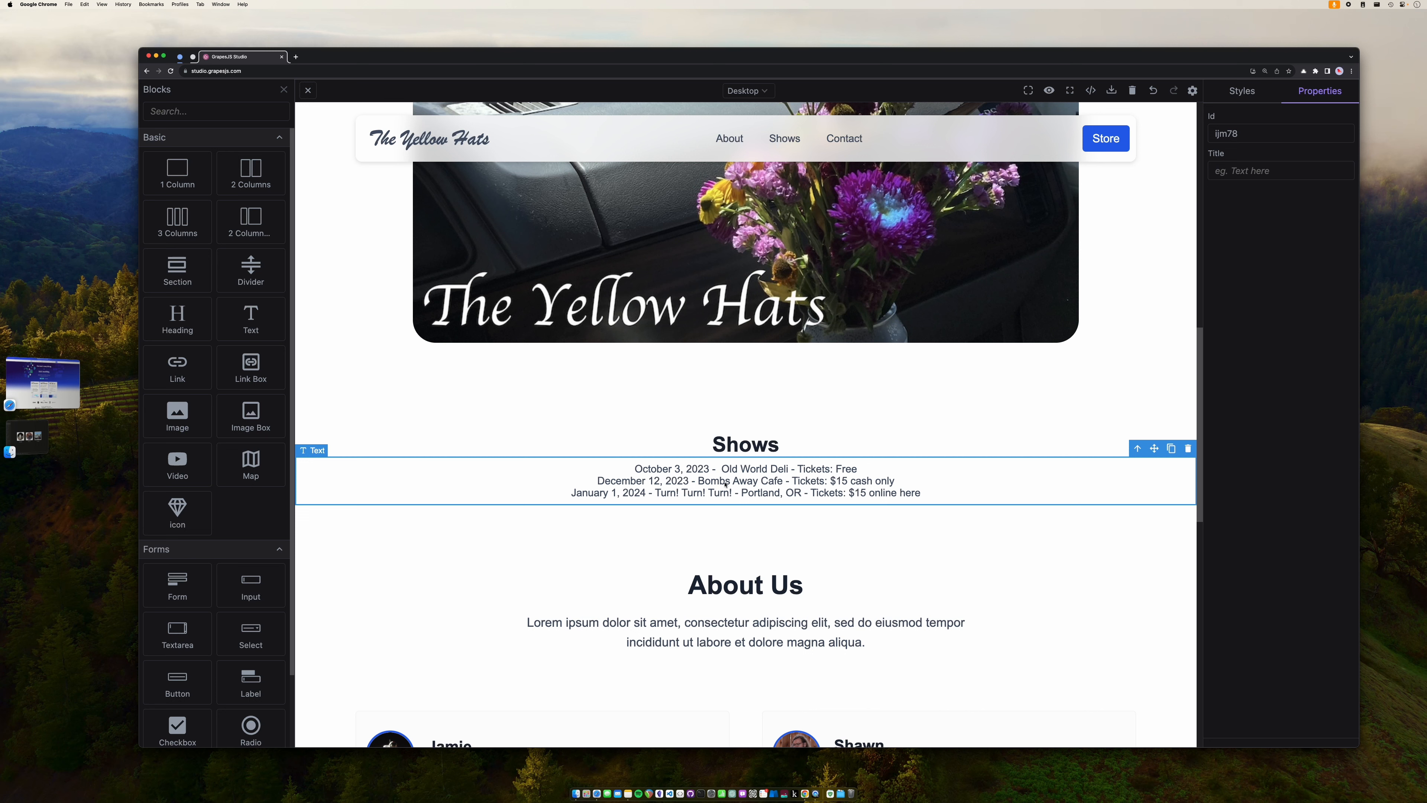
pyautogui.doubleClick(794, 482)
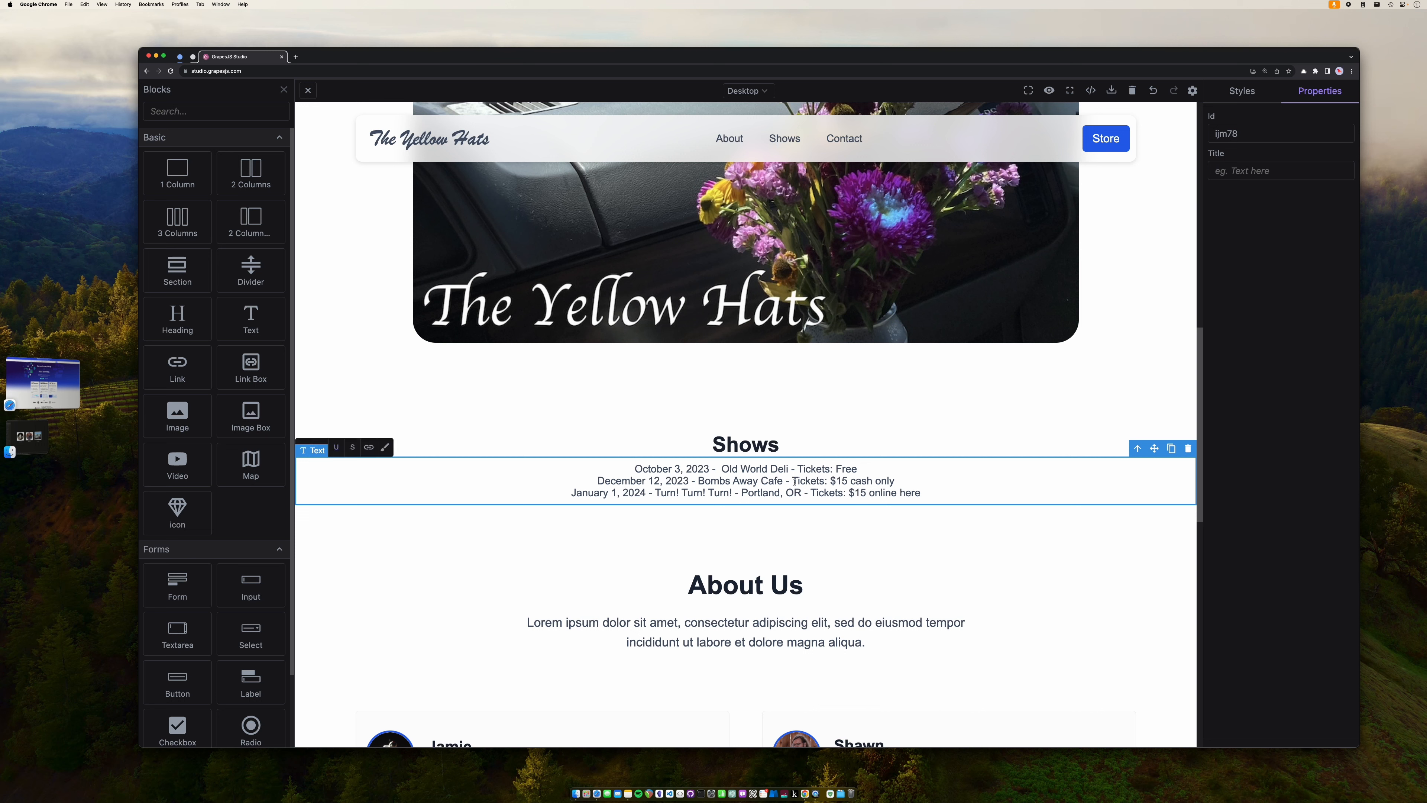
pyautogui.write('Corvallis, OR')
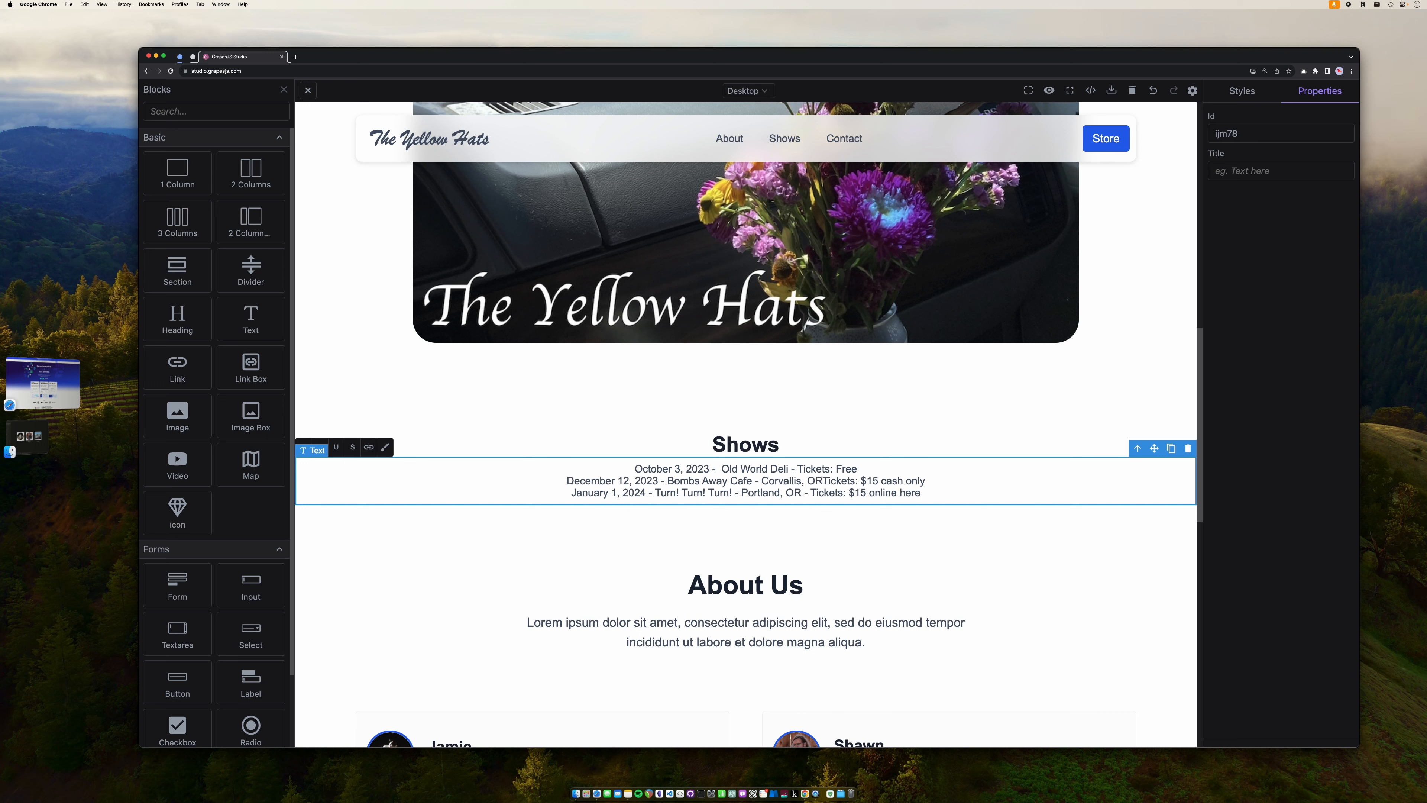
pyautogui.write(' - ')
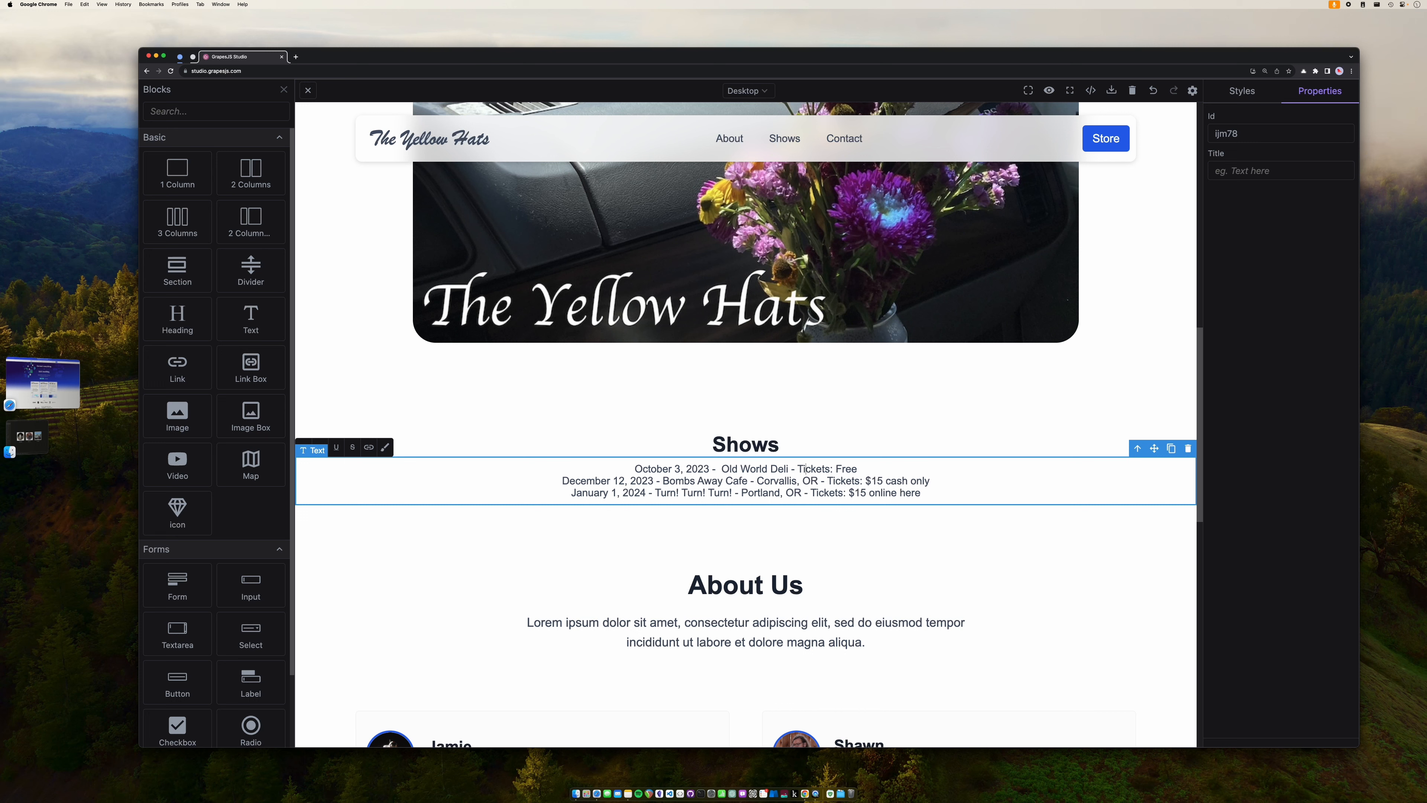
pyautogui.write('Corva')
pyautogui.write('llis, OR -')
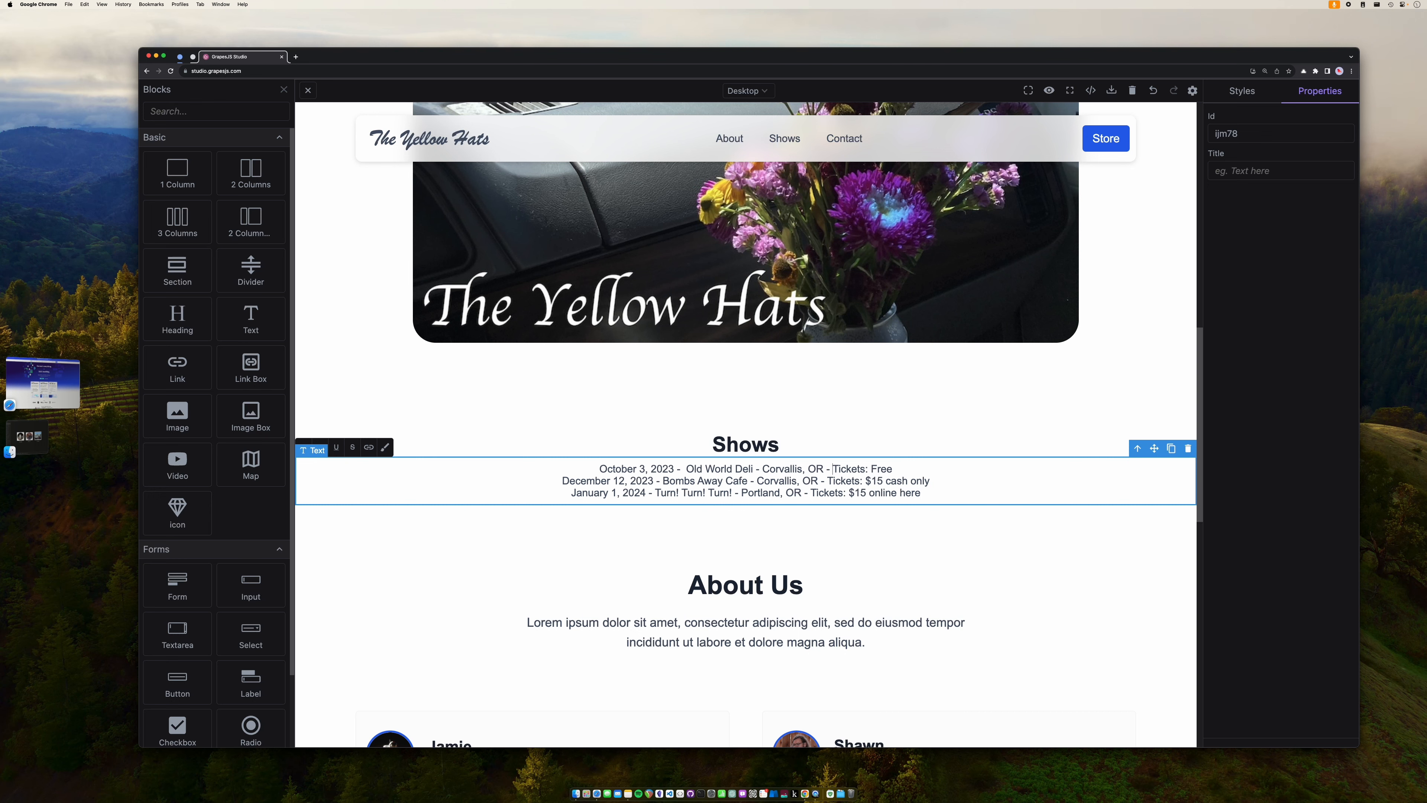
# - Scroll to the top and select the navbar's About link, which targets #feature-section
pyautogui.scroll(15, 745, 506)
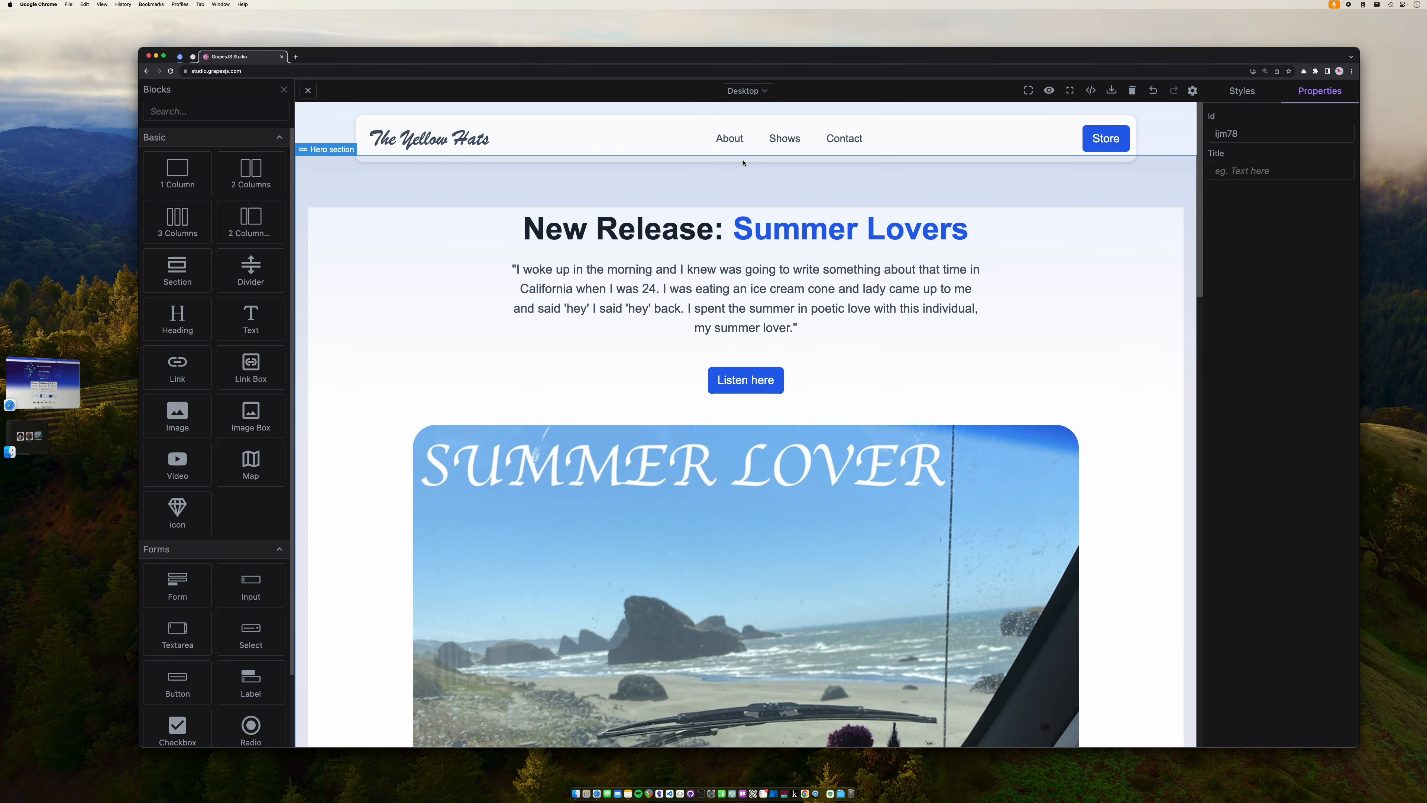
pyautogui.click(736, 143)
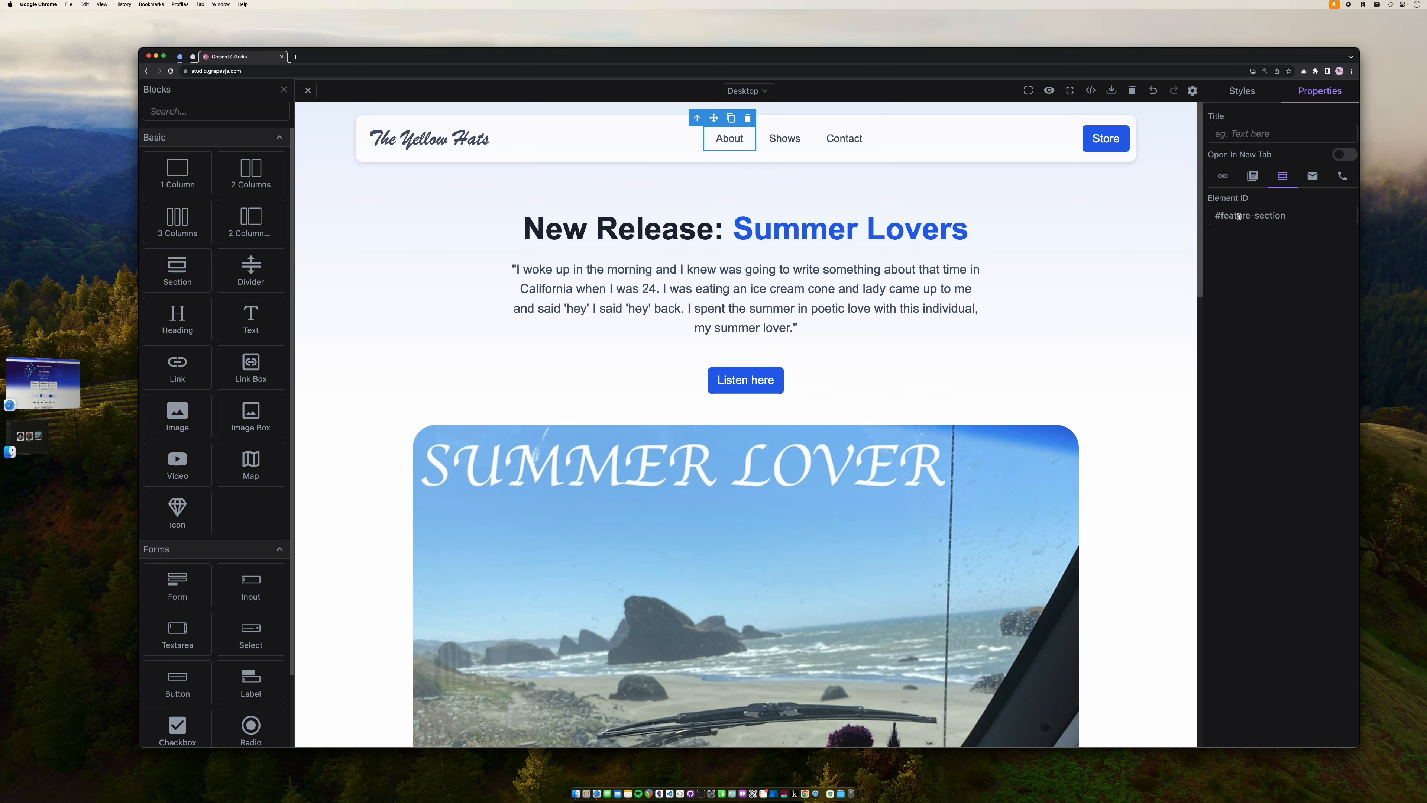
# - Change the About link's target from #feature-section to #about-section
pyautogui.doubleClick(1238, 217)
pyautogui.write('About')
pyautogui.press('BackSpace')
pyautogui.write('a')
pyautogui.press('super+z')
pyautogui.write('about')
pyautogui.click(1058, 281)
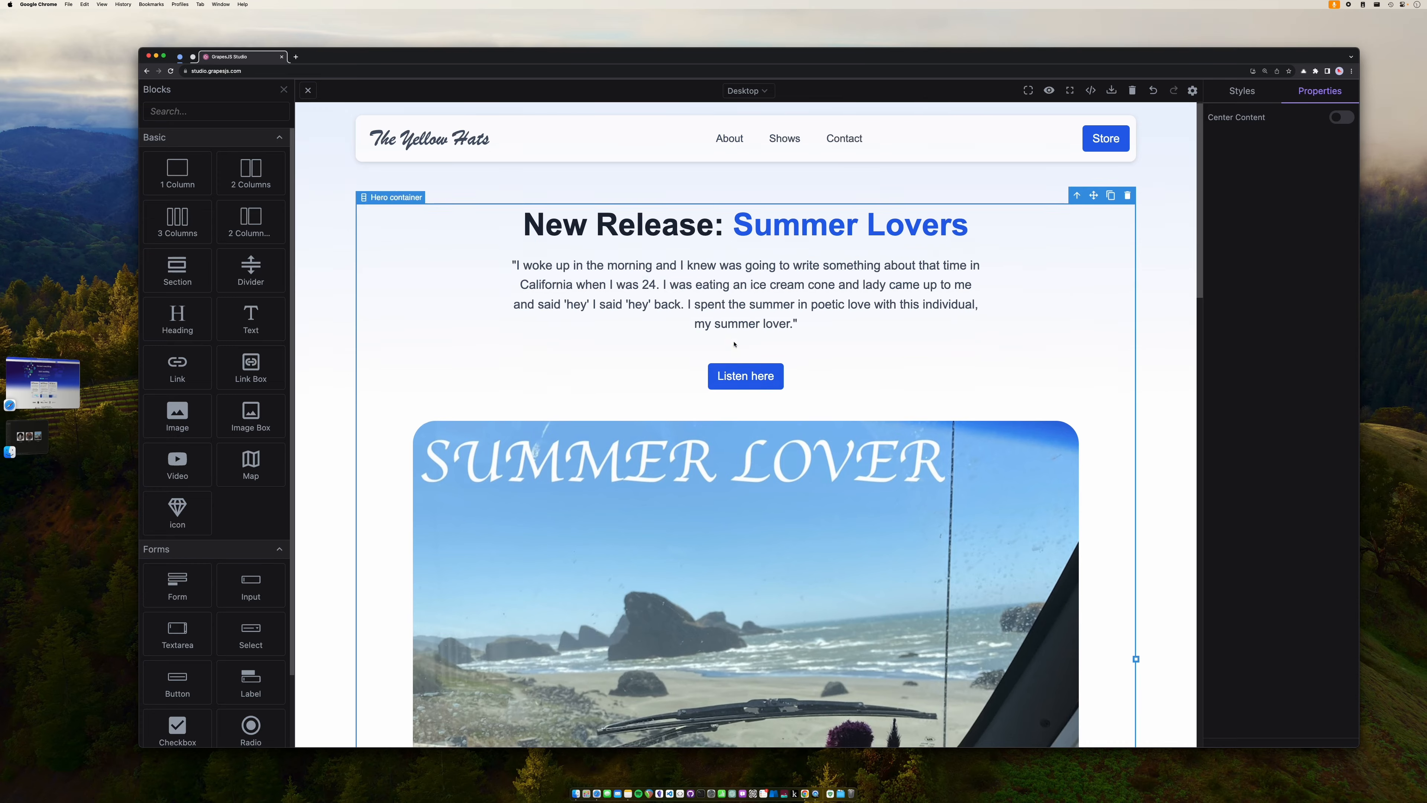
pyautogui.scroll(-3, 734, 344)
pyautogui.scroll(-15, 734, 344)
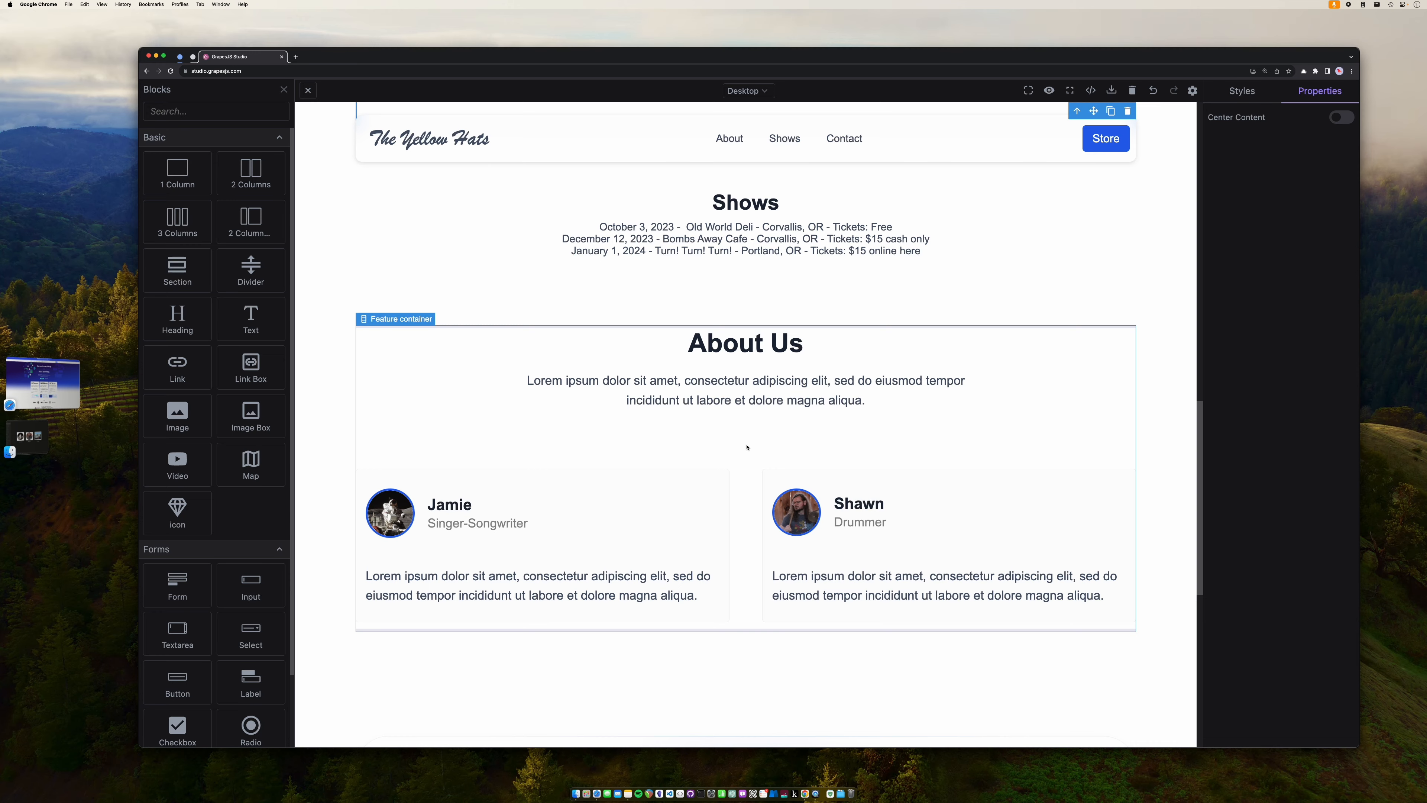
pyautogui.scroll(15, 747, 447)
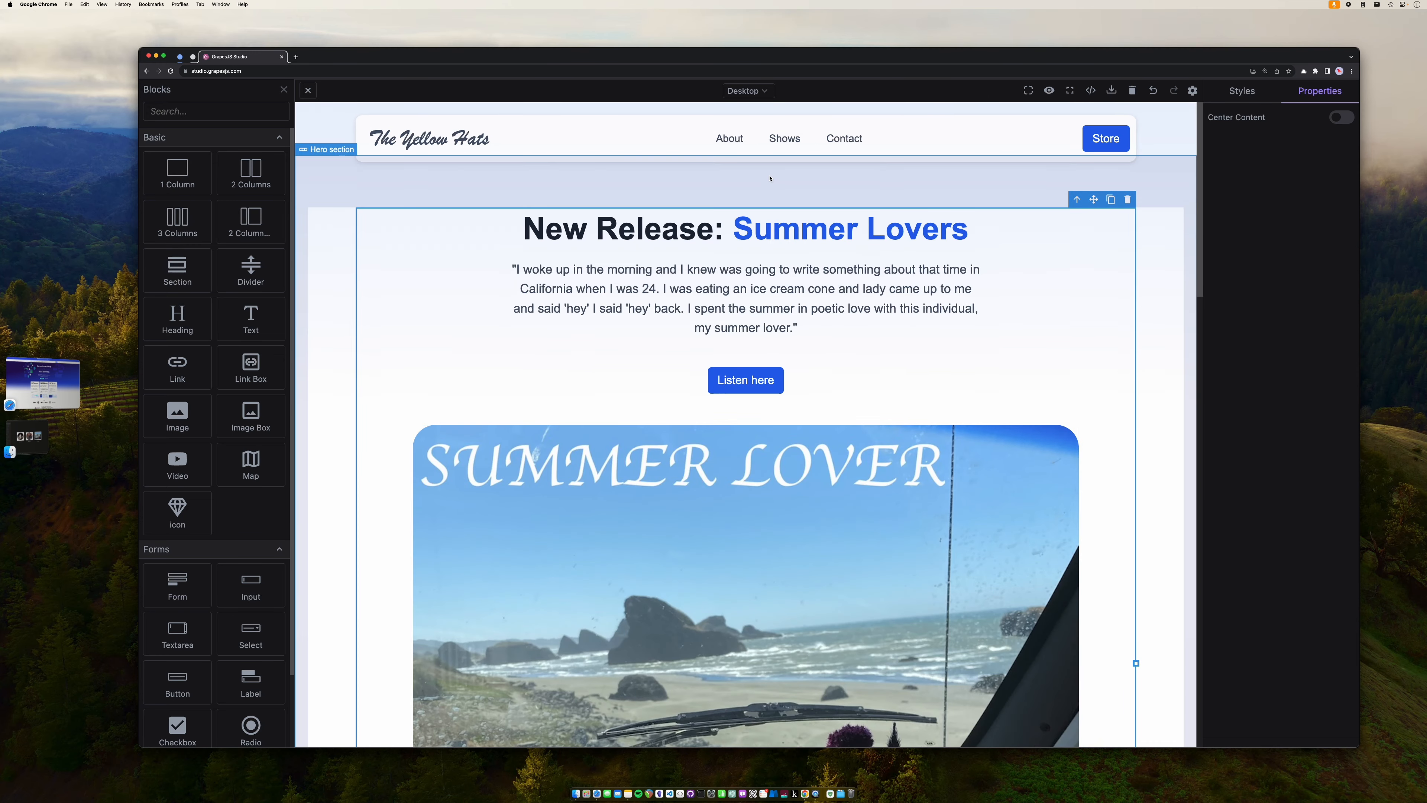
# - Point the Shows and Contact links to #shows-section and #contact-section
pyautogui.click(784, 138)
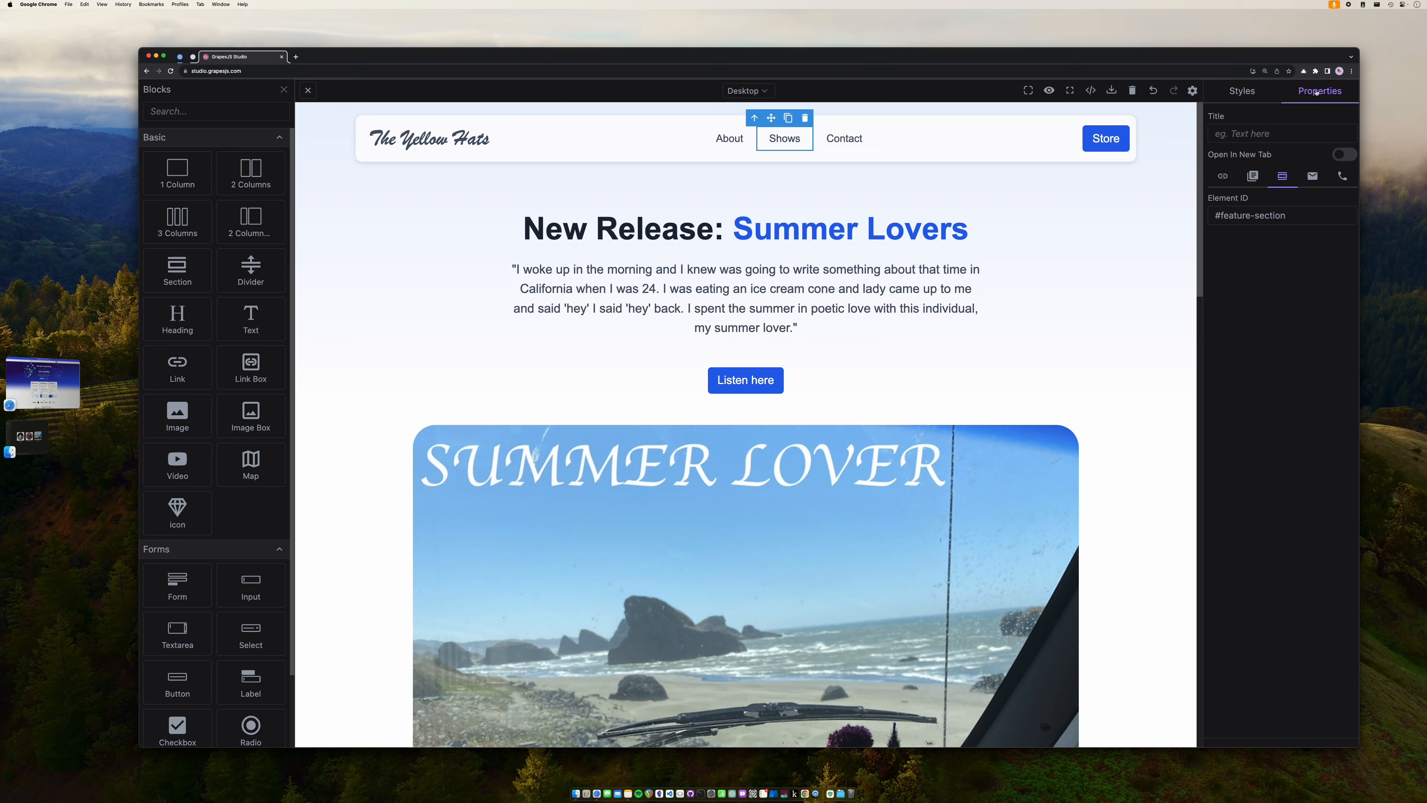
pyautogui.doubleClick(1236, 215)
pyautogui.write('shows')
pyautogui.click(854, 145)
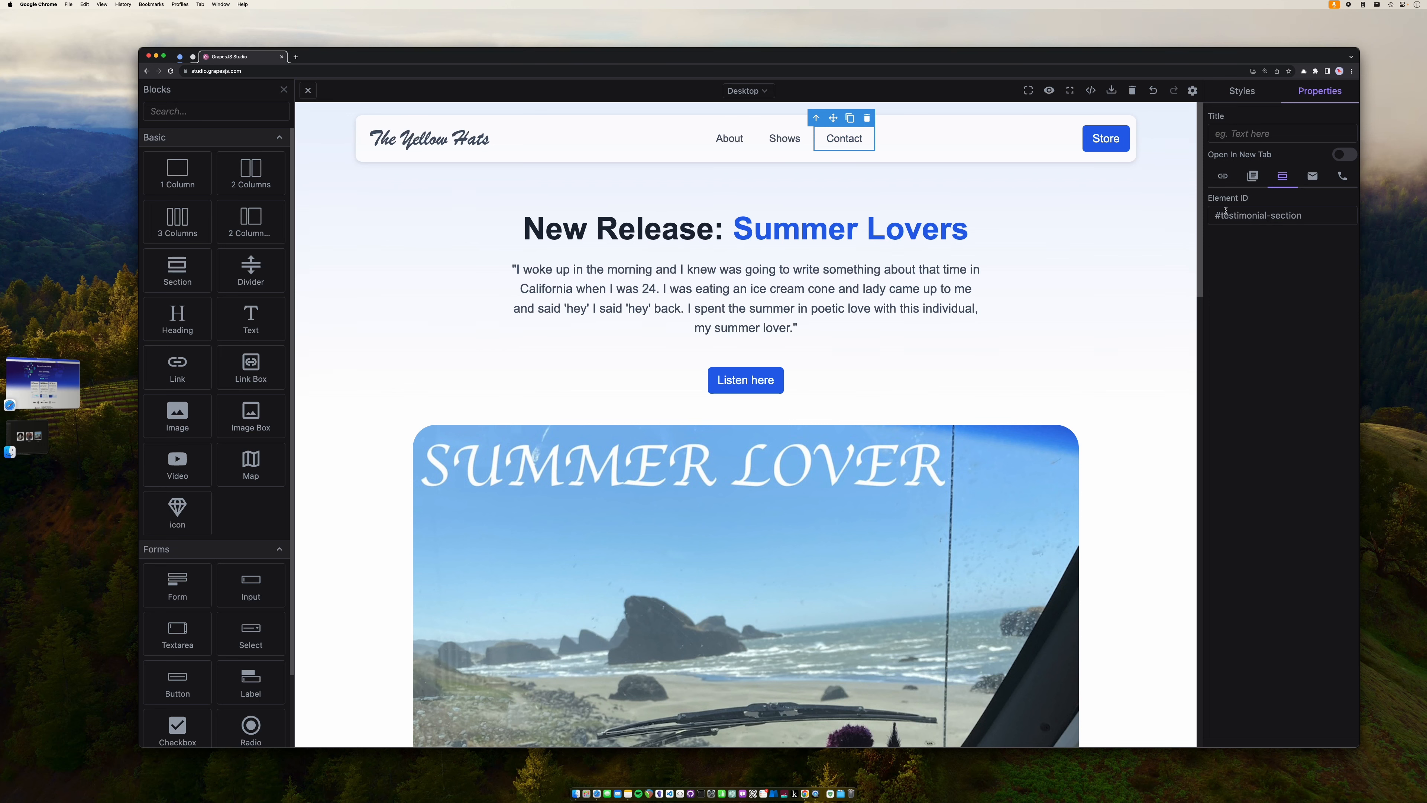
pyautogui.doubleClick(1236, 215)
pyautogui.write('contact')
pyautogui.click(1108, 142)
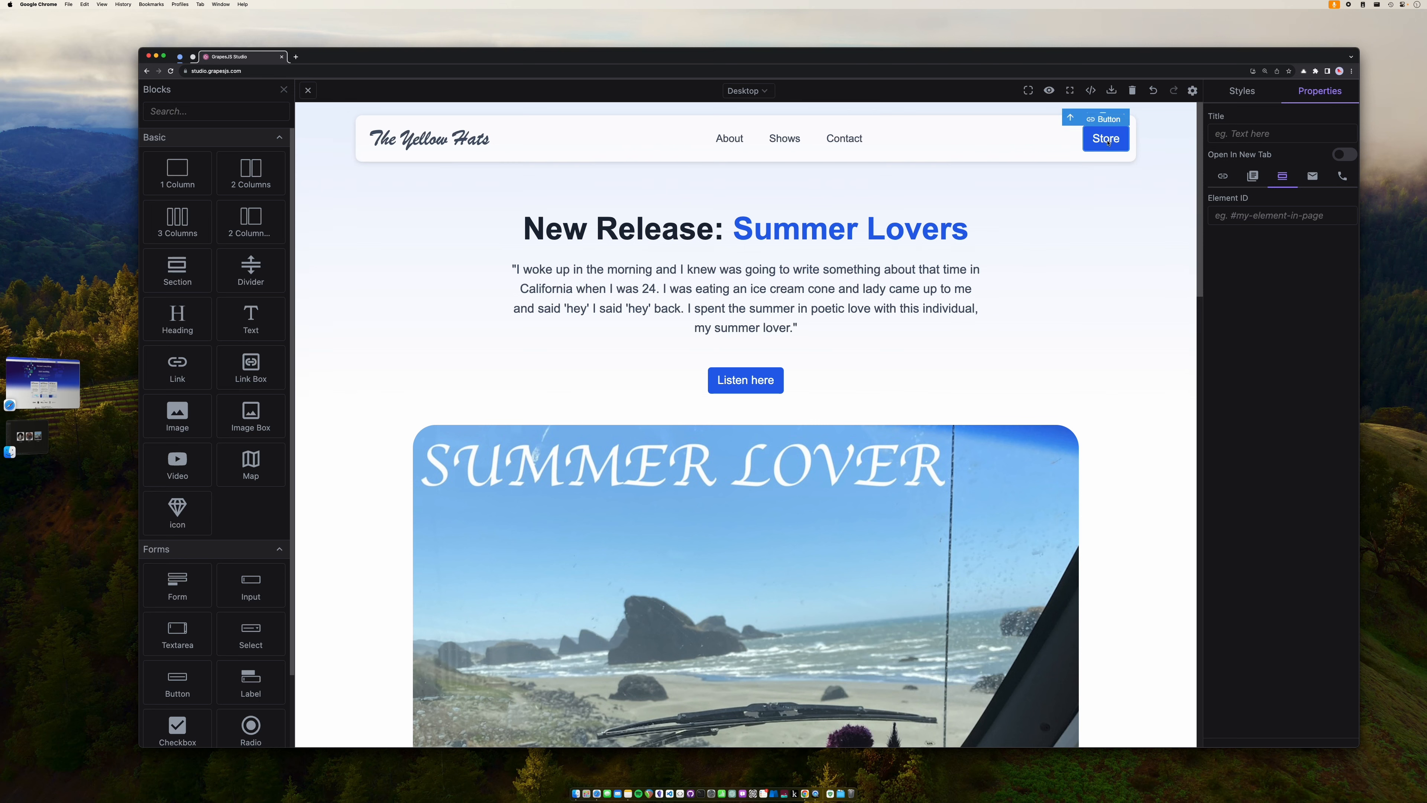
# - Select the Store button and show its URL link settings in Properties
pyautogui.doubleClick(1108, 142)
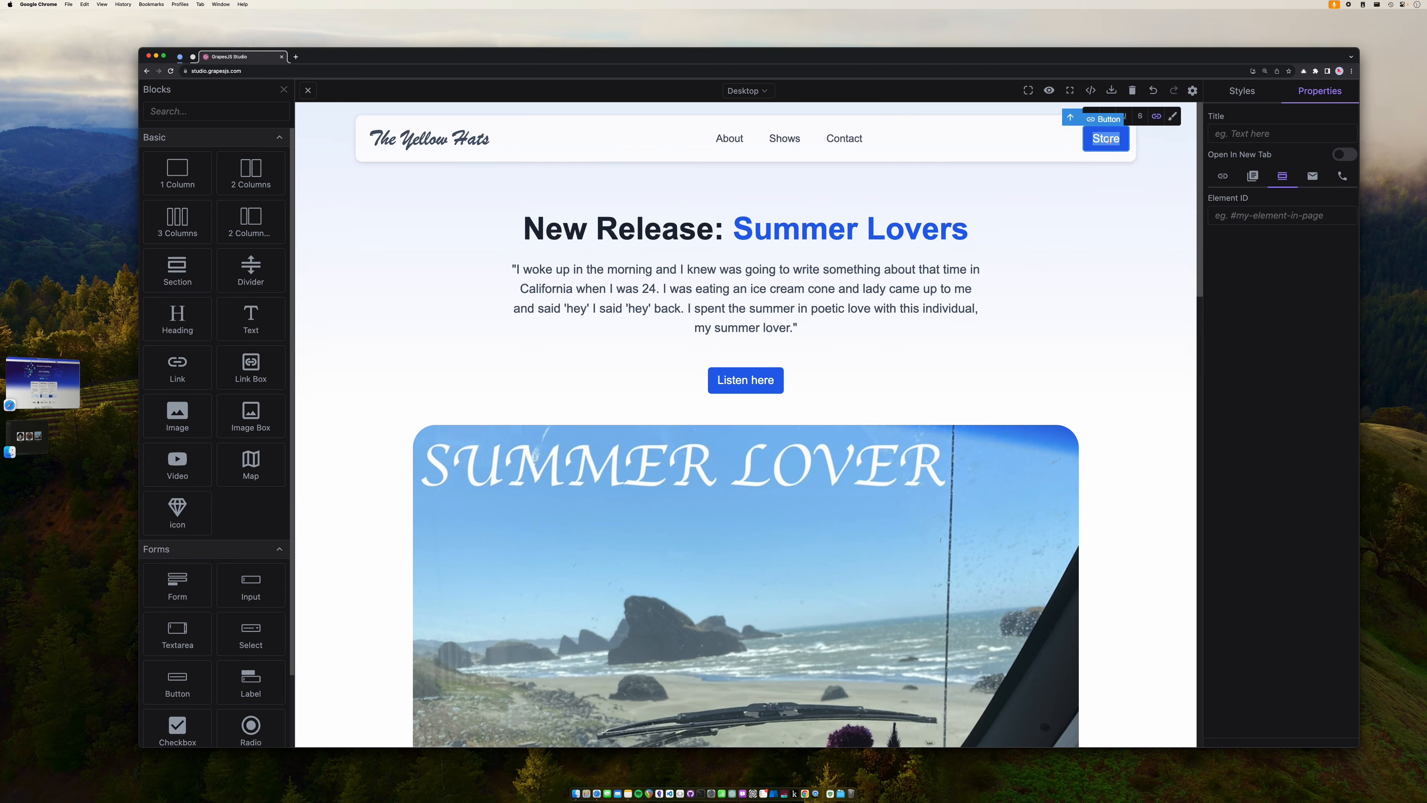
pyautogui.click(1151, 115)
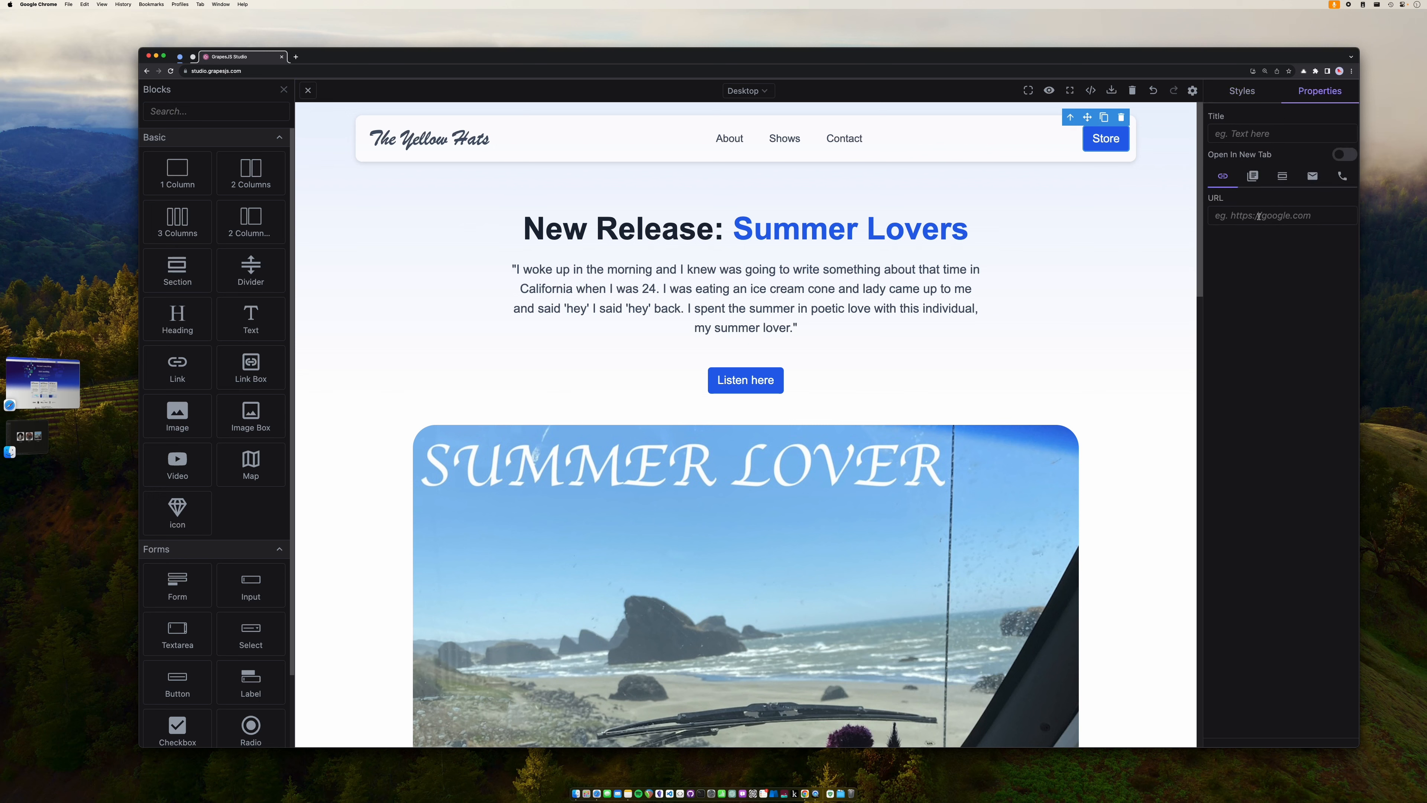
pyautogui.doubleClick(1115, 141)
pyautogui.click(1113, 147)
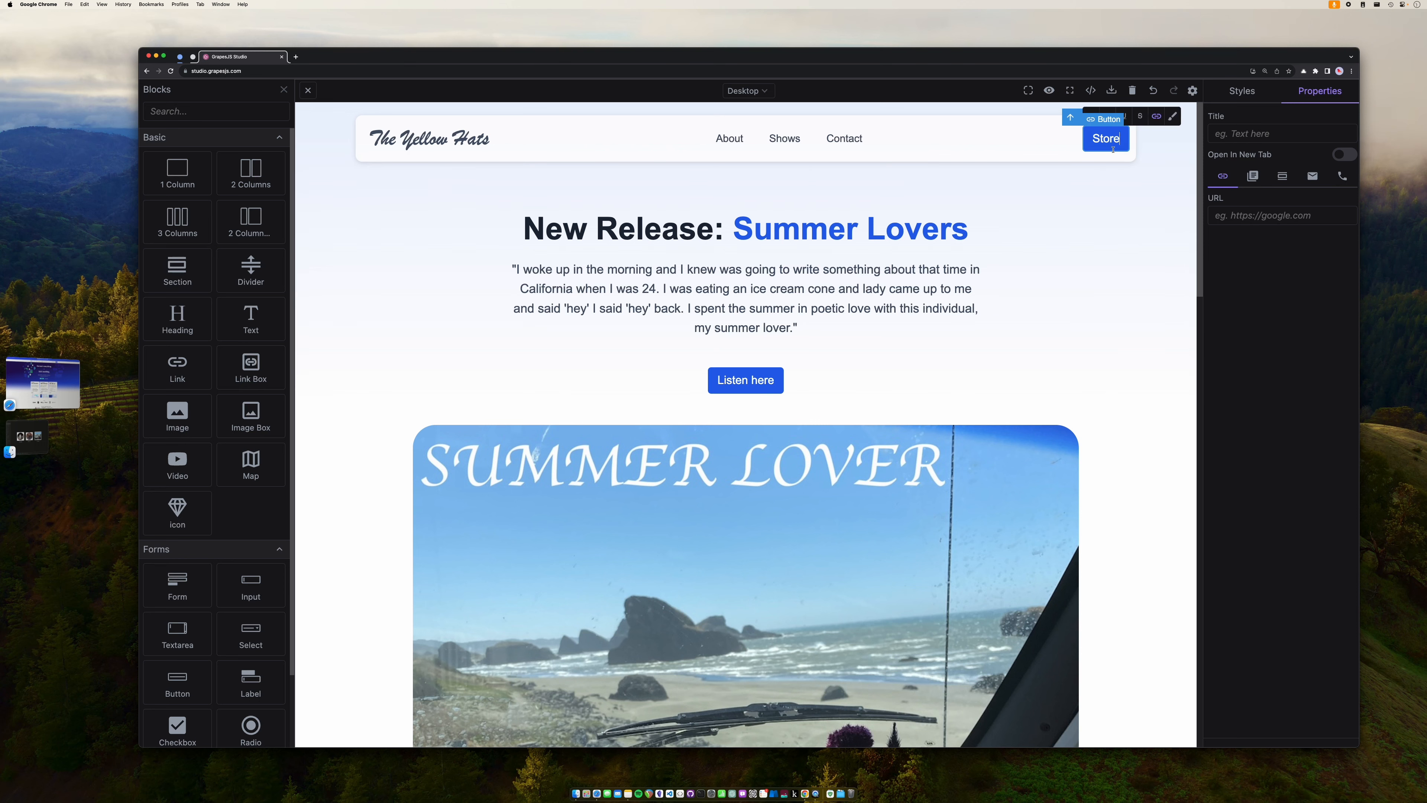
pyautogui.click(1112, 173)
pyautogui.click(1111, 144)
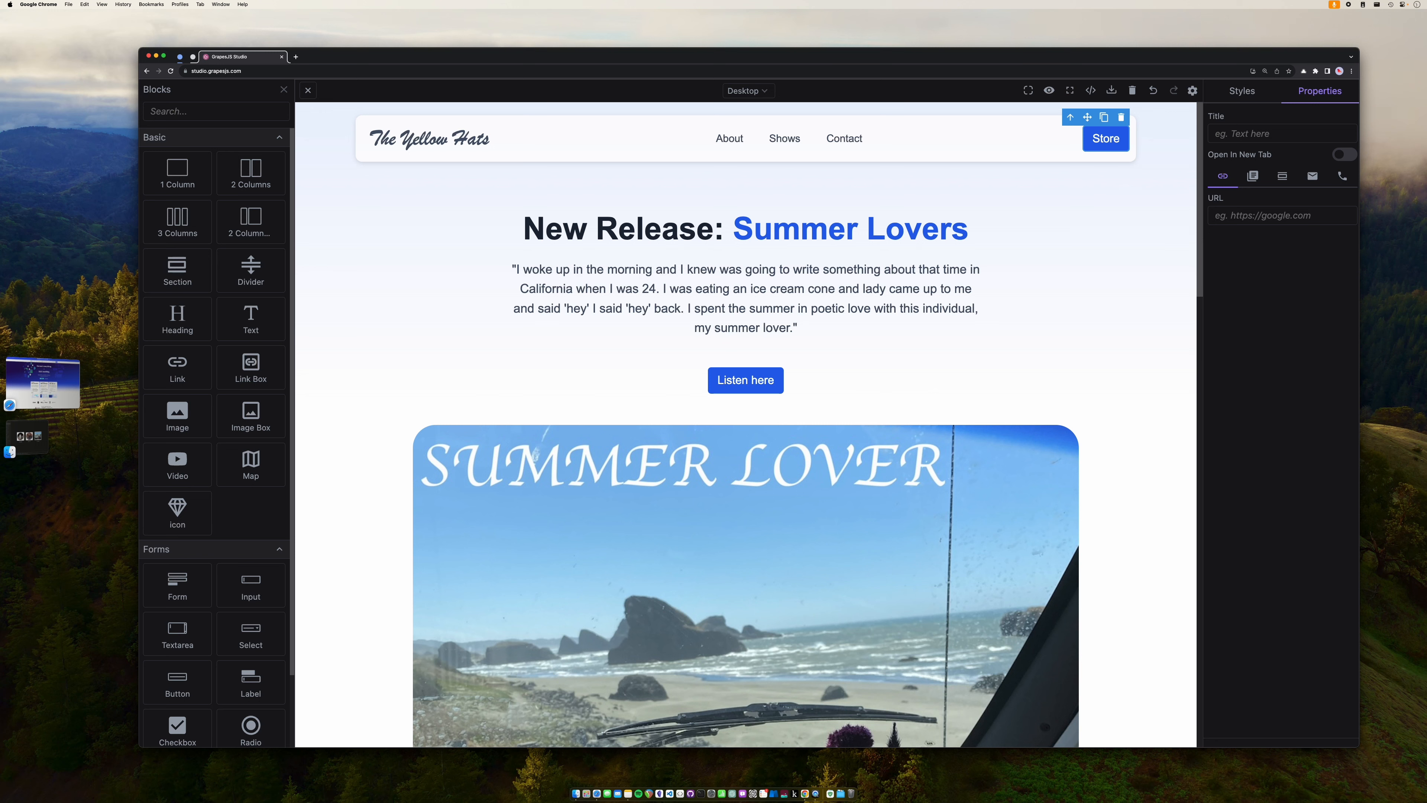
pyautogui.press('super+Tab')
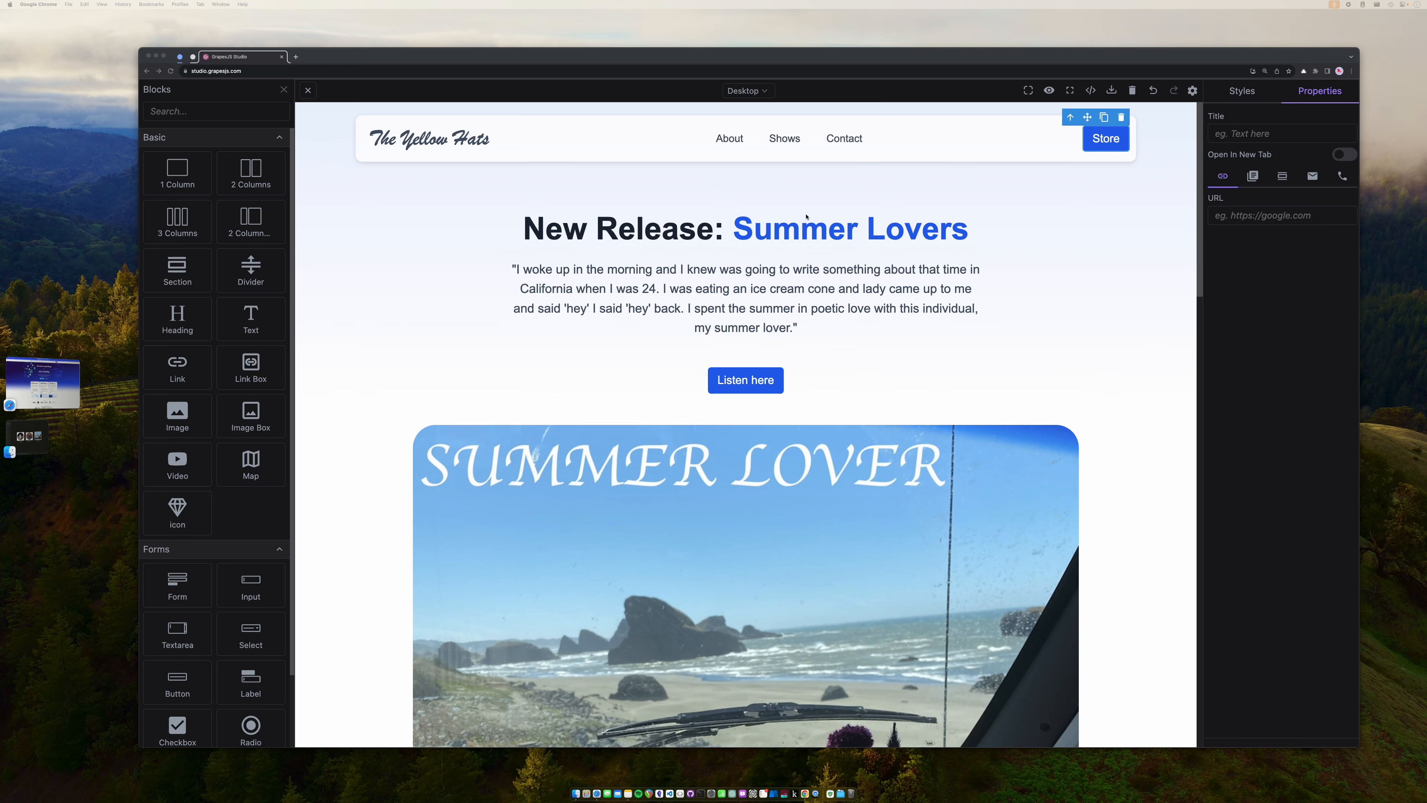
# - Load the band's Bandcamp merch page in a new tab, copy its address, and close the tab
pyautogui.click(296, 56)
pyautogui.write('https://idajaneandthe+')
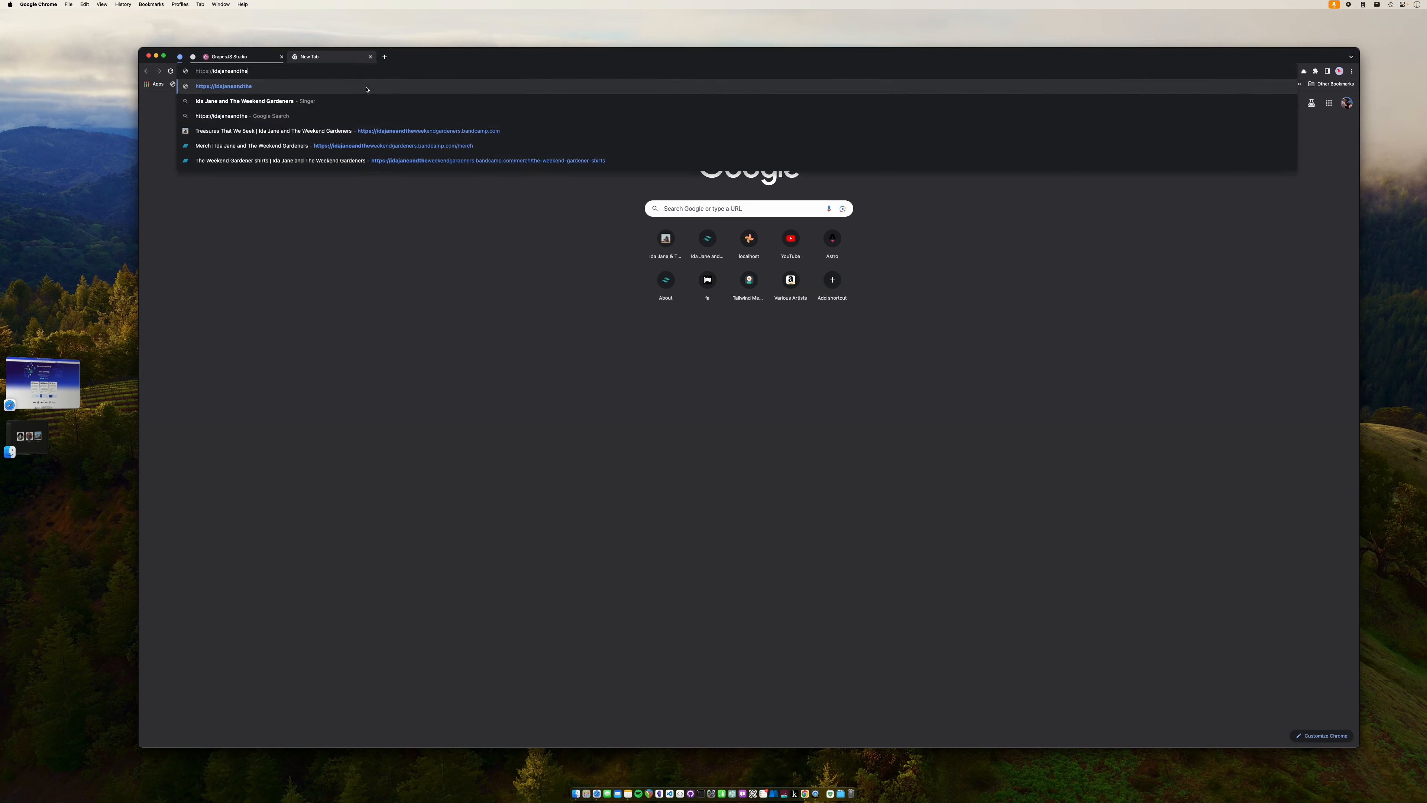
pyautogui.press('Return')
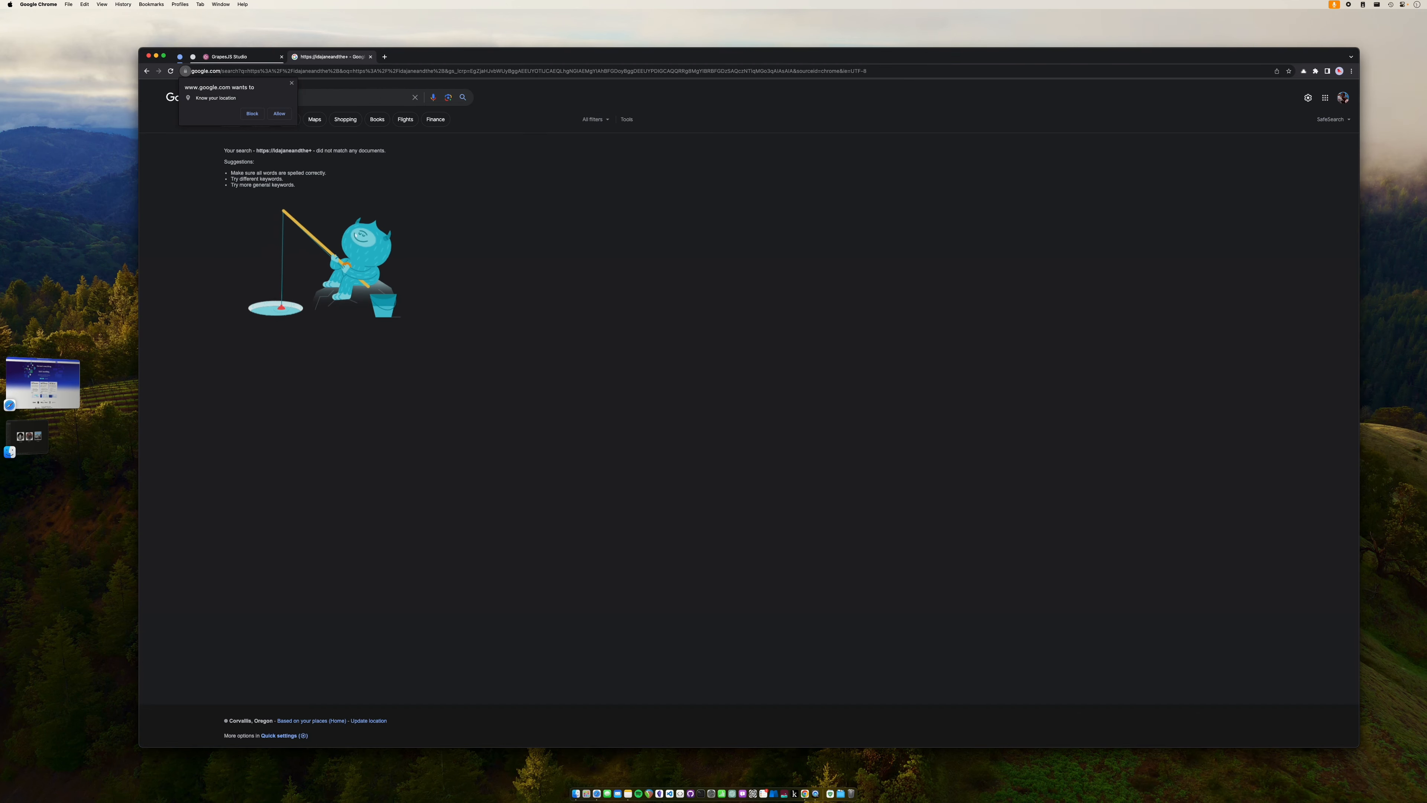
pyautogui.press('super+Tab')
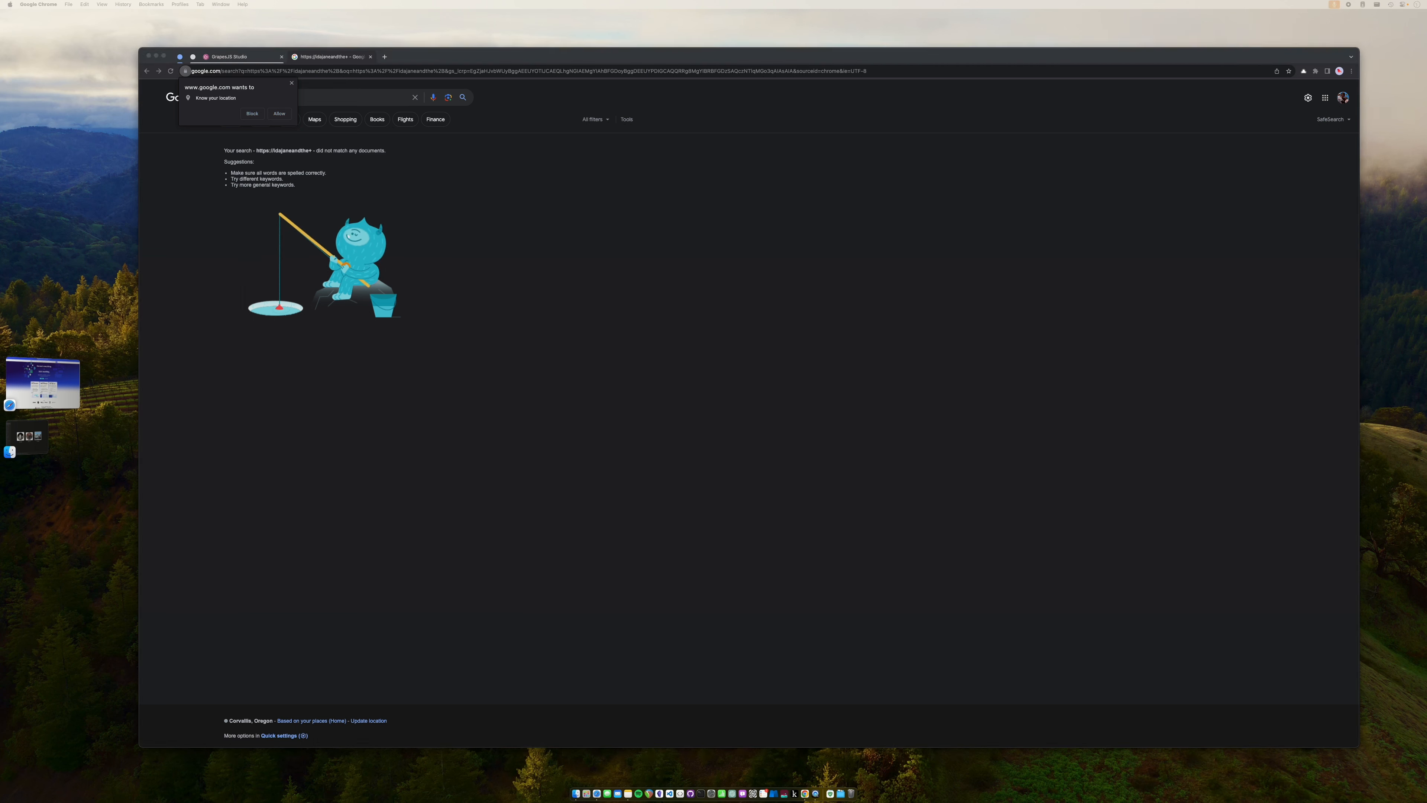
pyautogui.click(377, 73)
pyautogui.write('https://idajaneandtheweekendgardeners.bandcamp.com/merch')
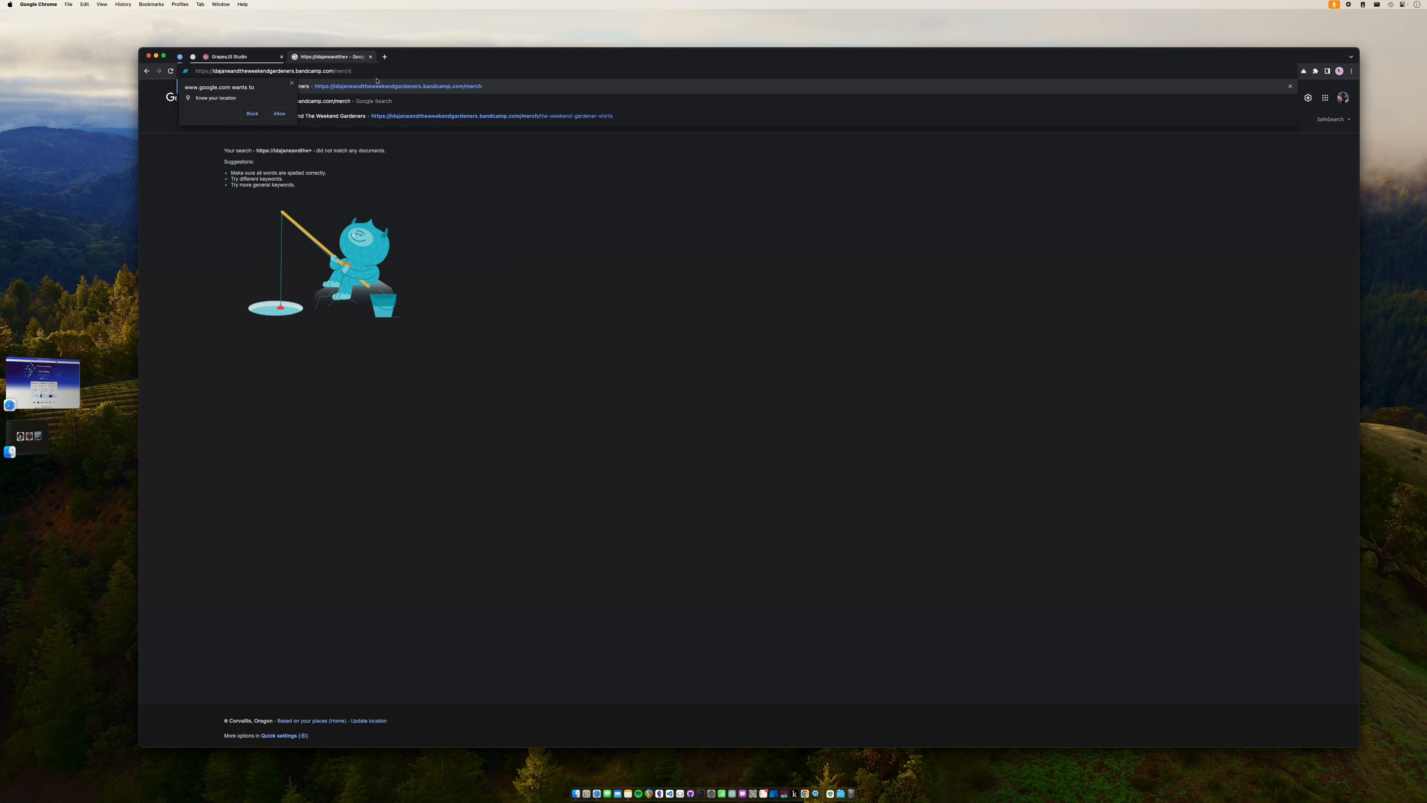
pyautogui.press('Return')
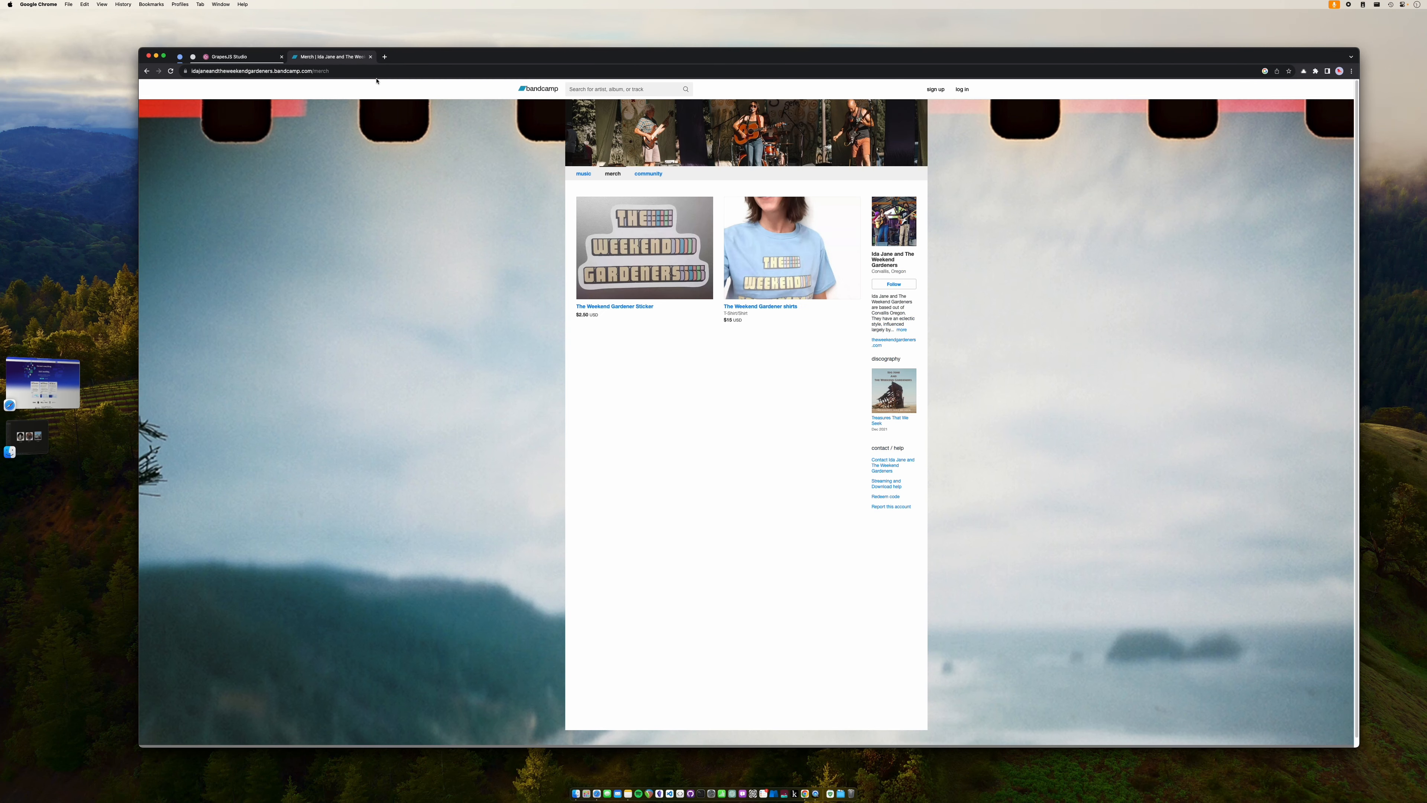
pyautogui.click(375, 73)
pyautogui.press('super+c')
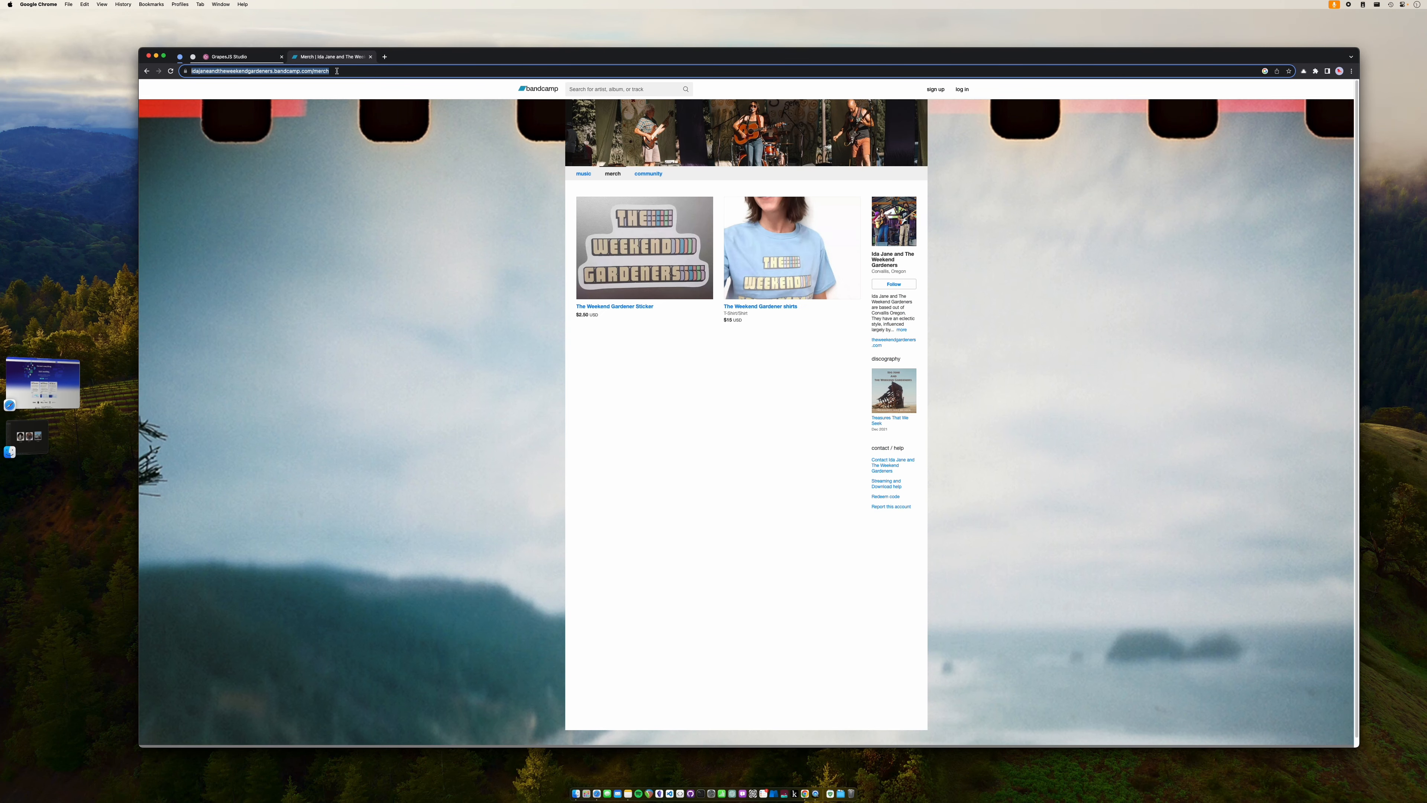
pyautogui.click(370, 57)
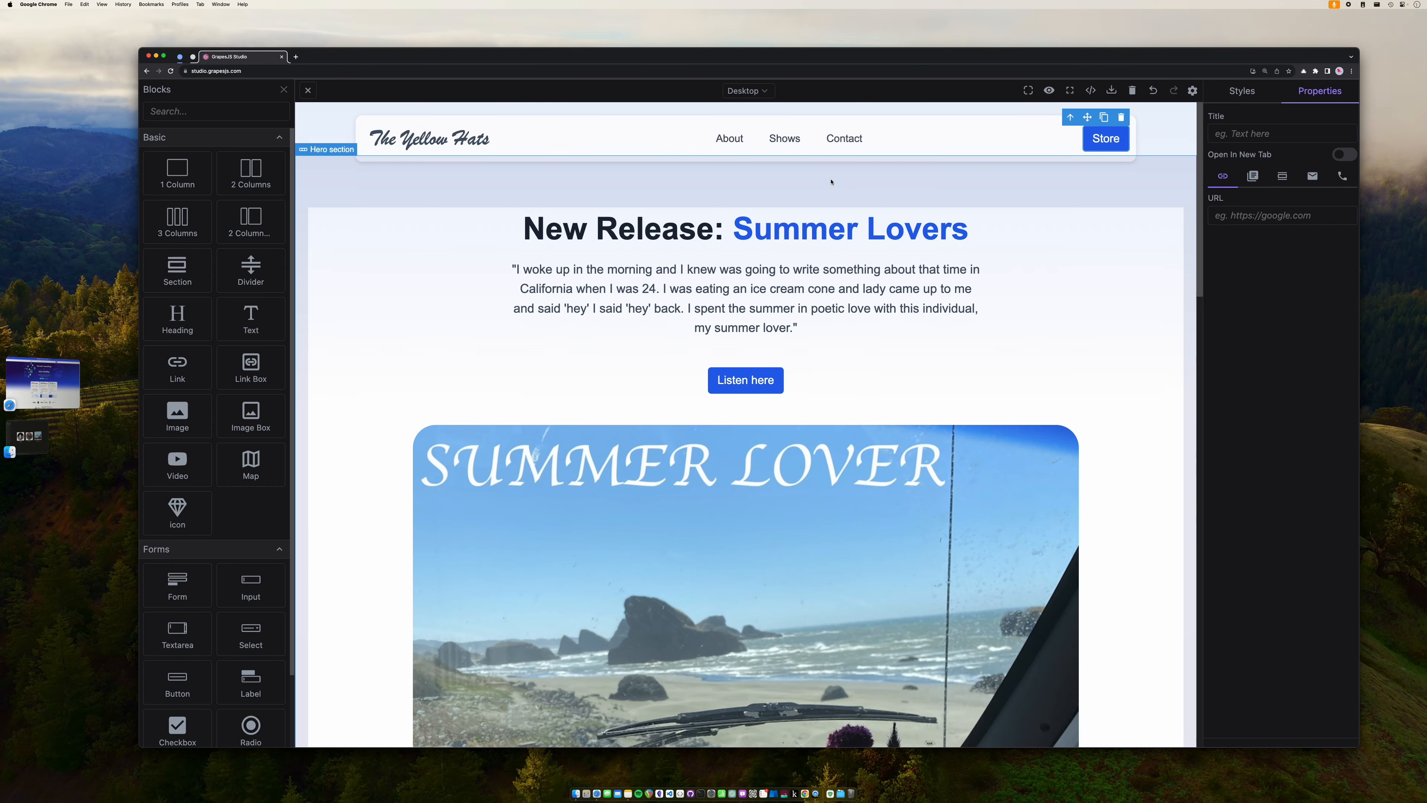
# - Paste the Bandcamp merch address as the Store button's link
pyautogui.click(1259, 217)
pyautogui.press('super+v')
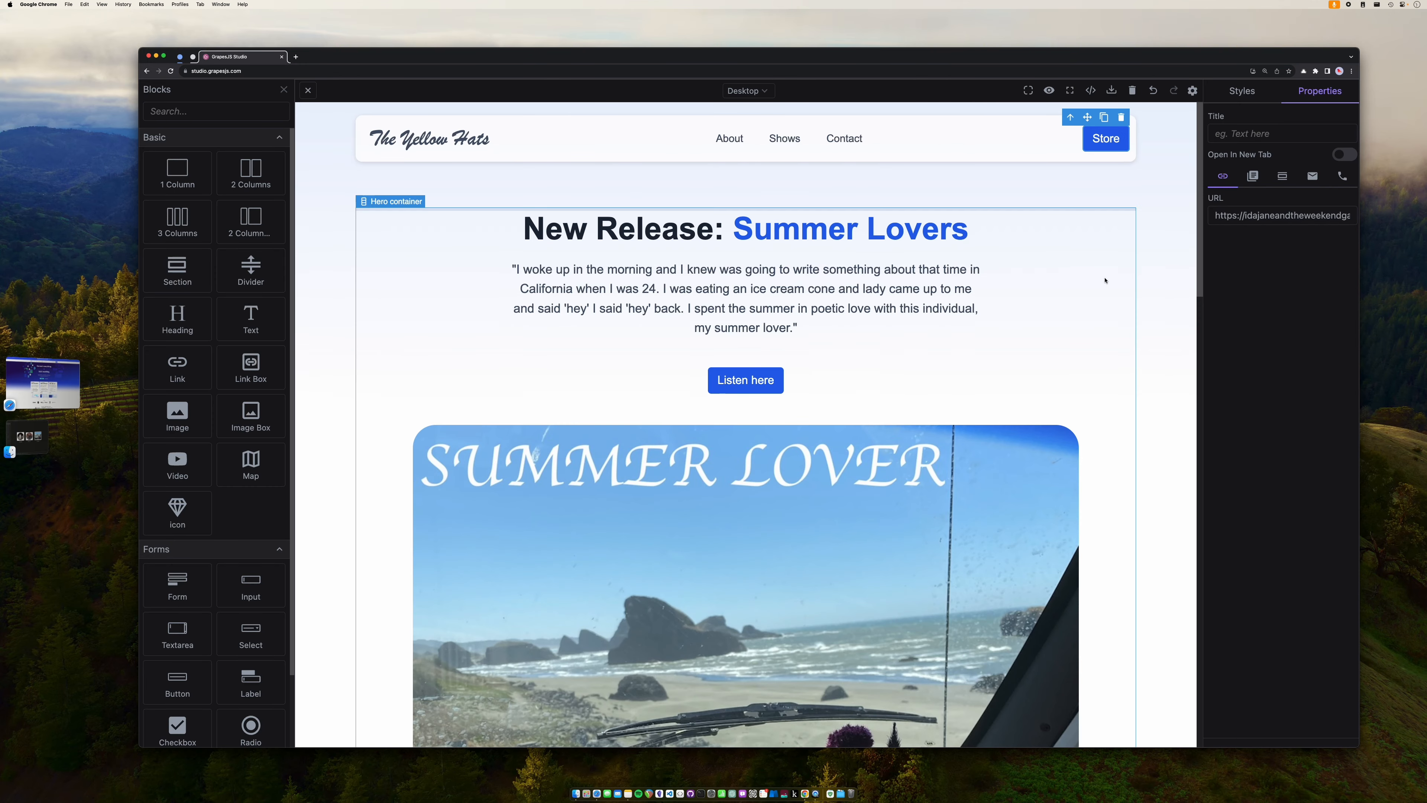
pyautogui.click(1102, 276)
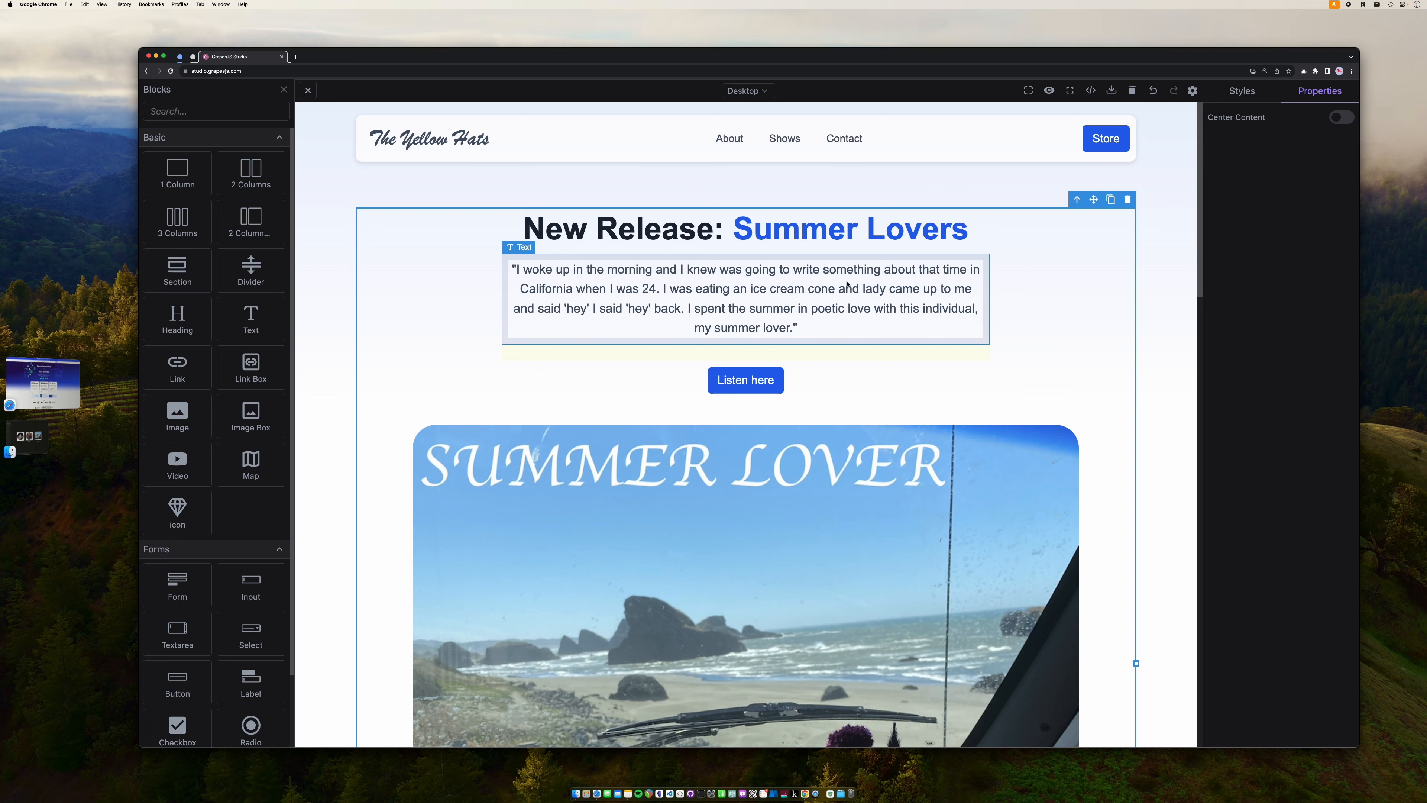
pyautogui.click(758, 393)
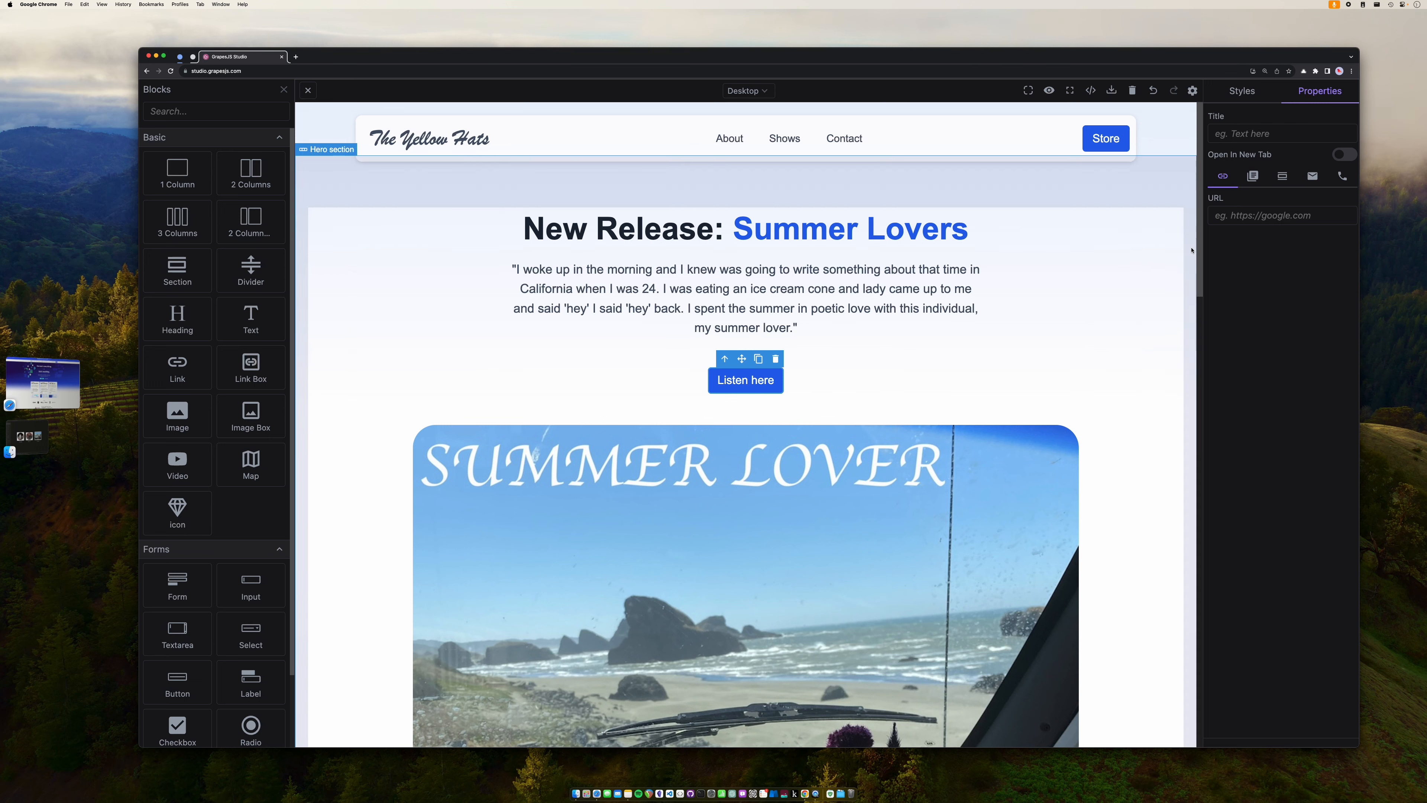
pyautogui.click(1250, 216)
pyautogui.write('spotyify.co')
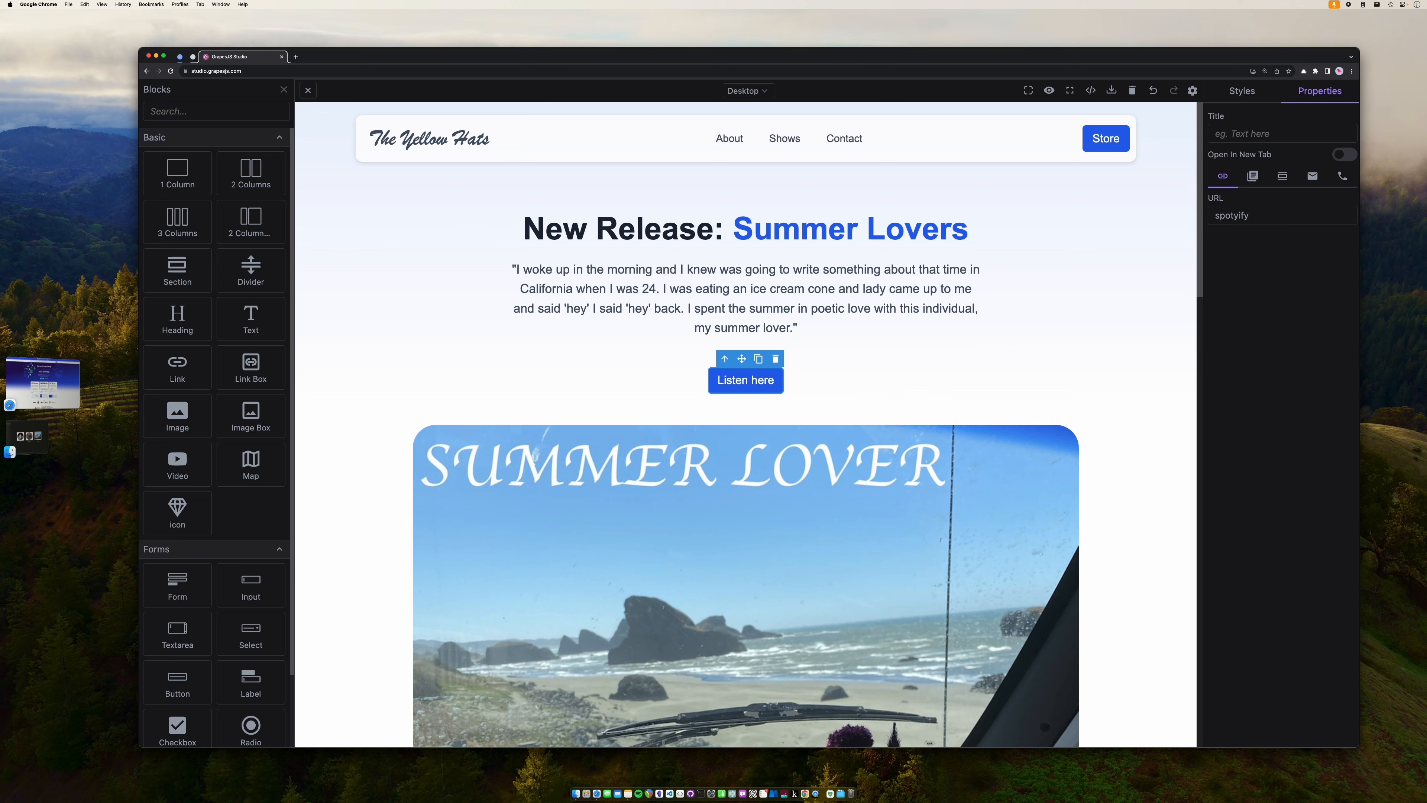
pyautogui.write('m/artist/234684354564')
pyautogui.click(1135, 325)
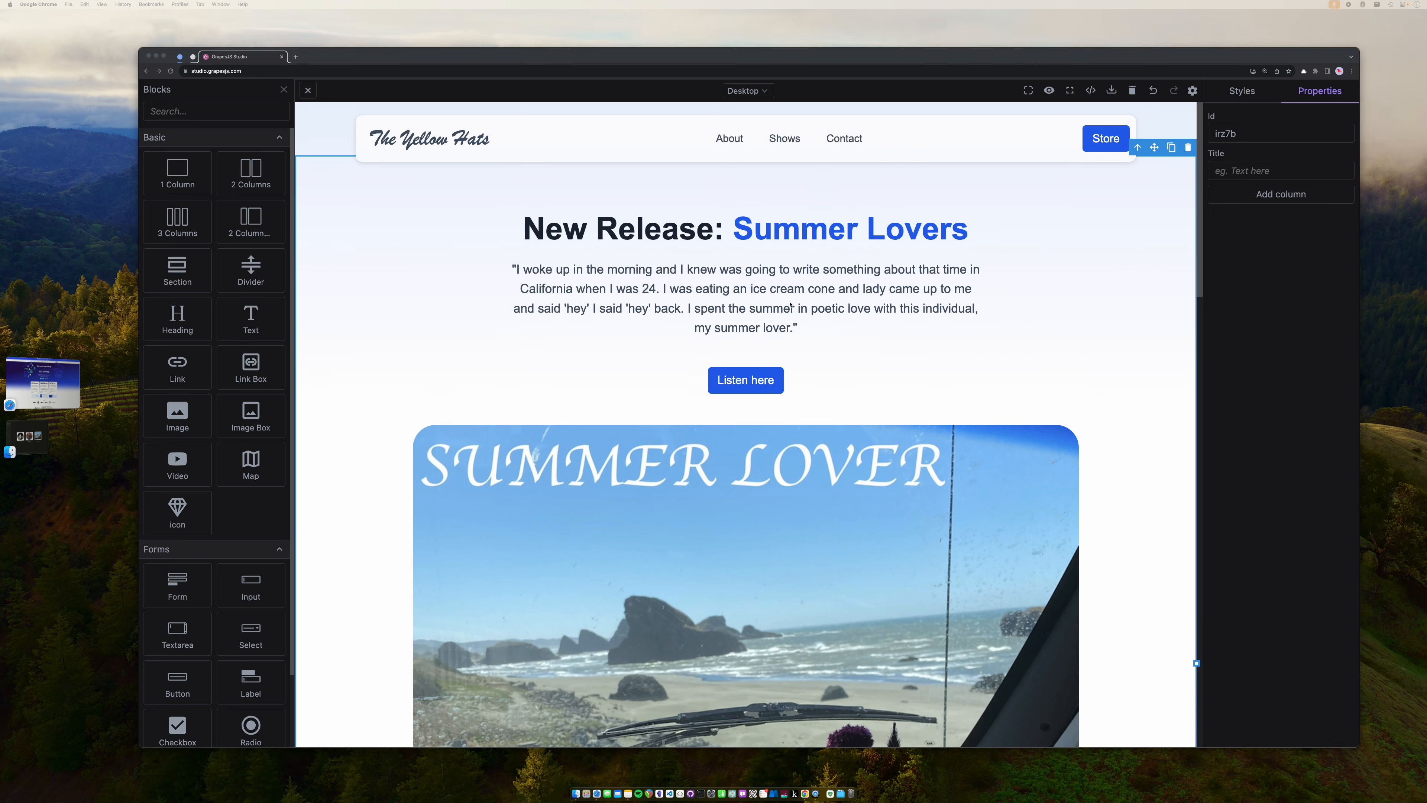
# - Turn the Email Us button into an e-mail link addressed to the band's e-mail address
pyautogui.scroll(-20, 790, 305)
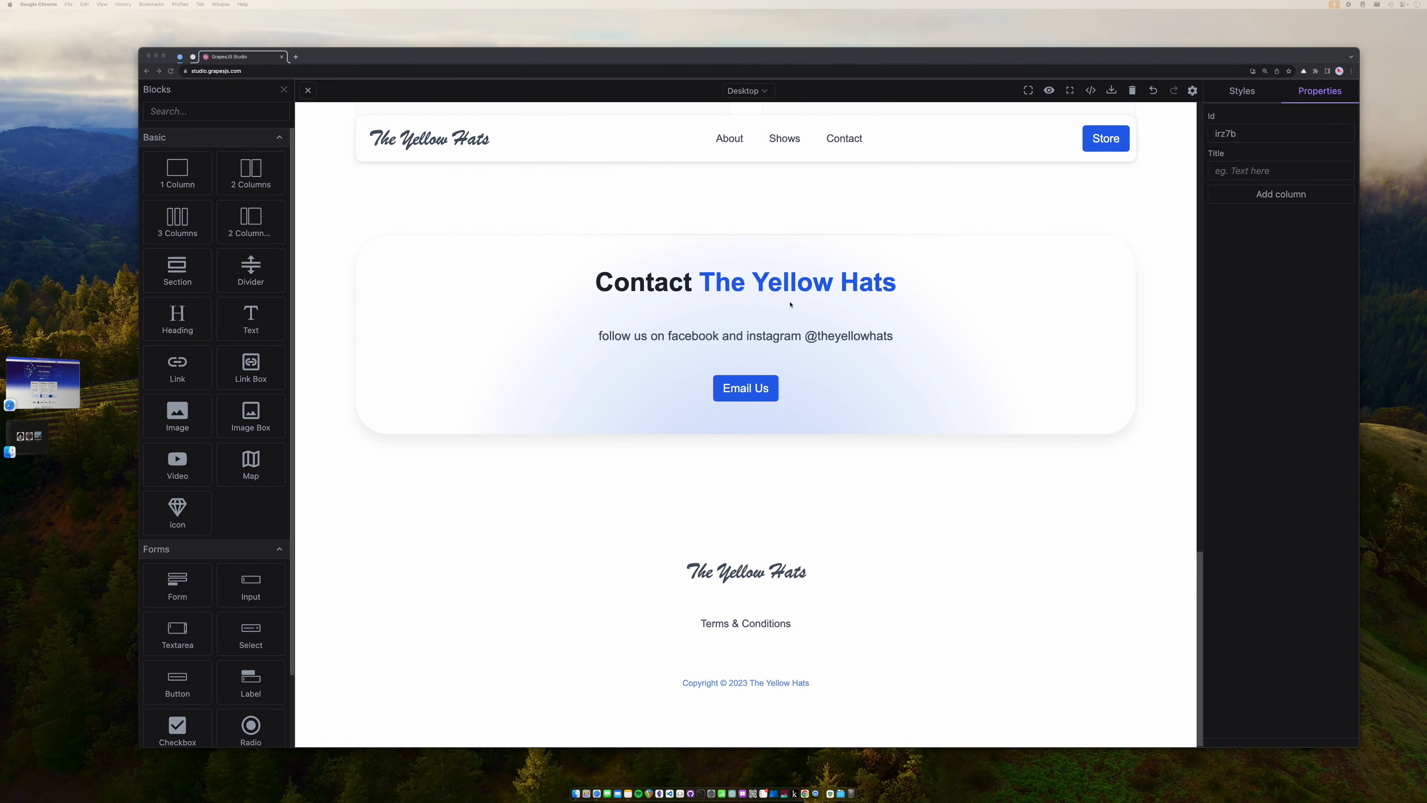
pyautogui.click(746, 398)
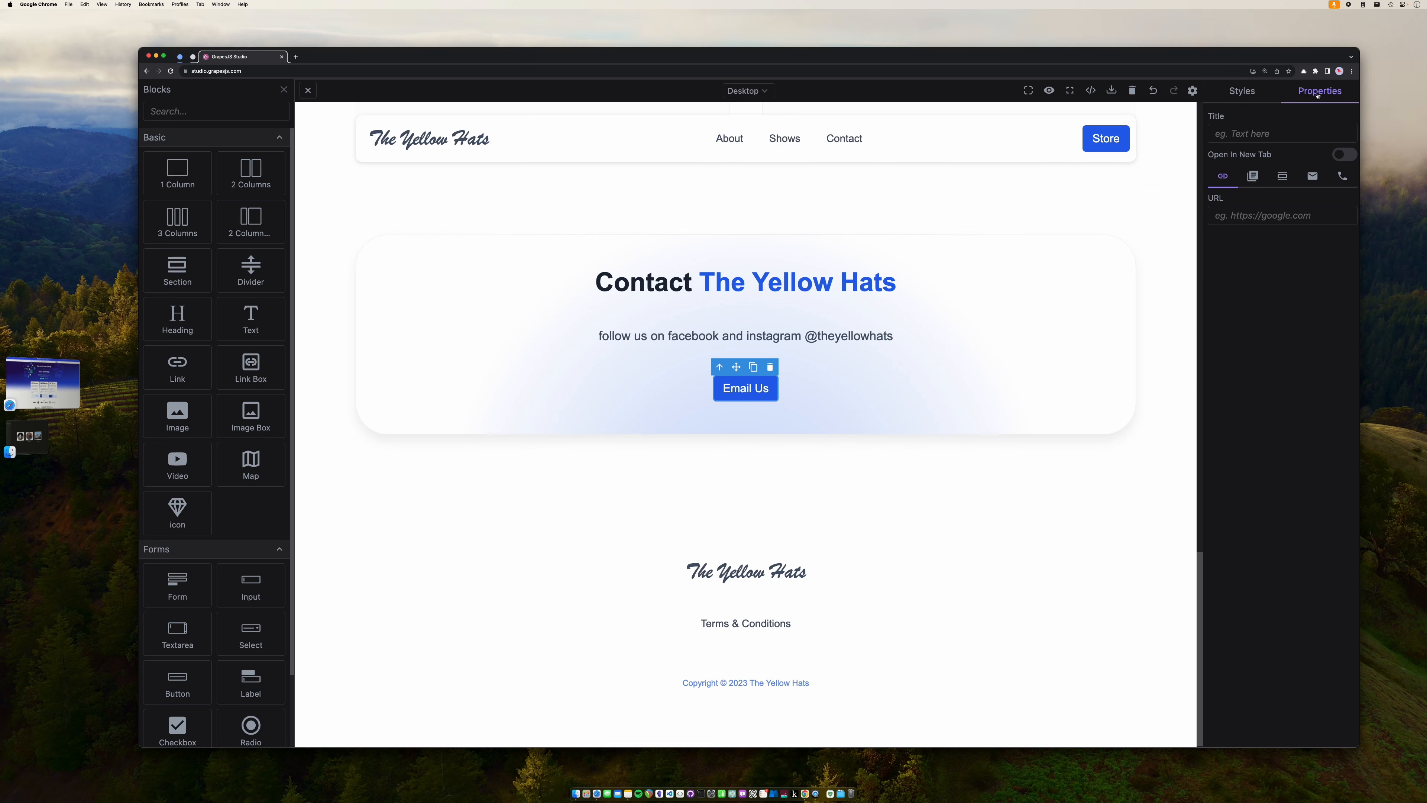
pyautogui.click(1233, 212)
pyautogui.click(1312, 177)
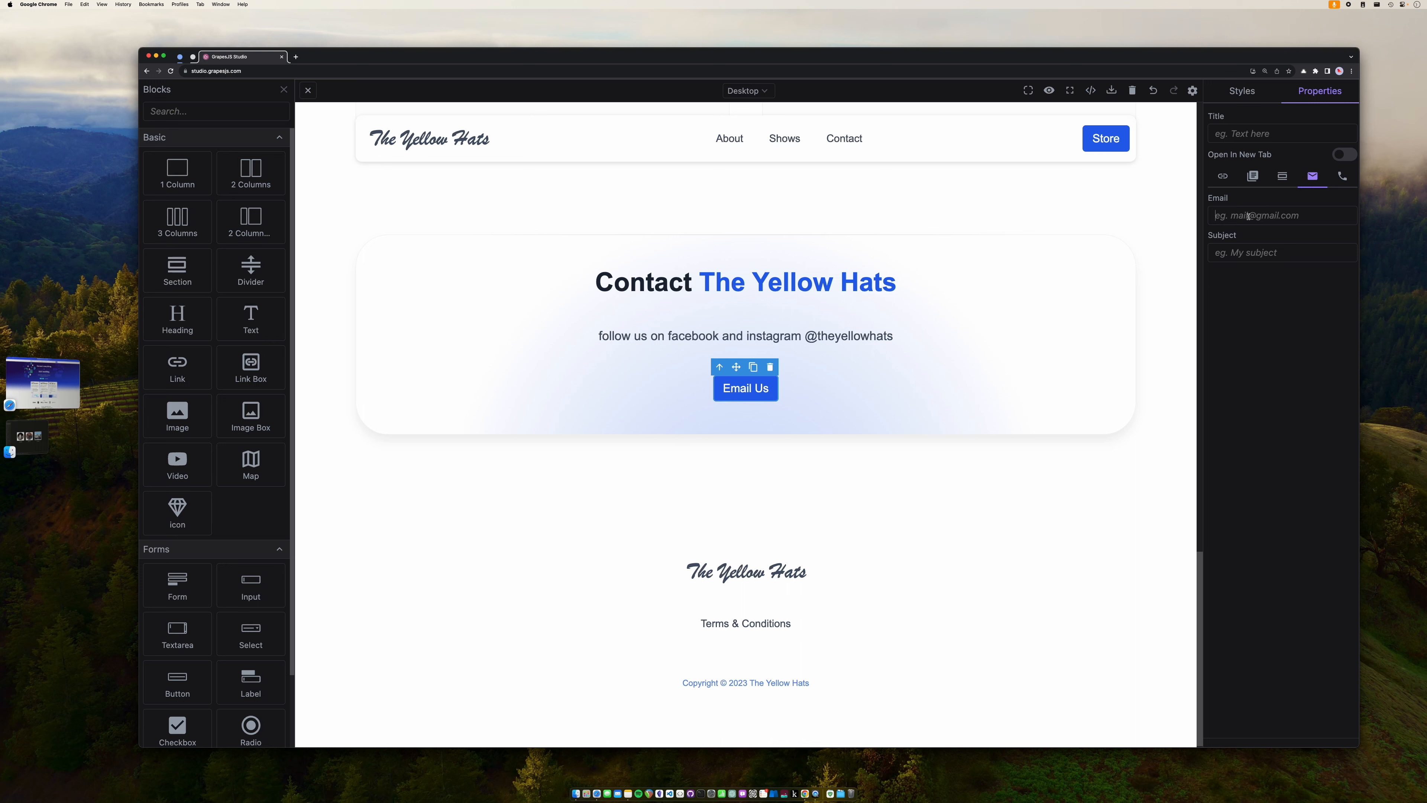
pyautogui.click(1249, 216)
# - Set the e-mail subject to 'Website Inquiry'
pyautogui.click(1272, 253)
pyautogui.write('Website Inauiry')
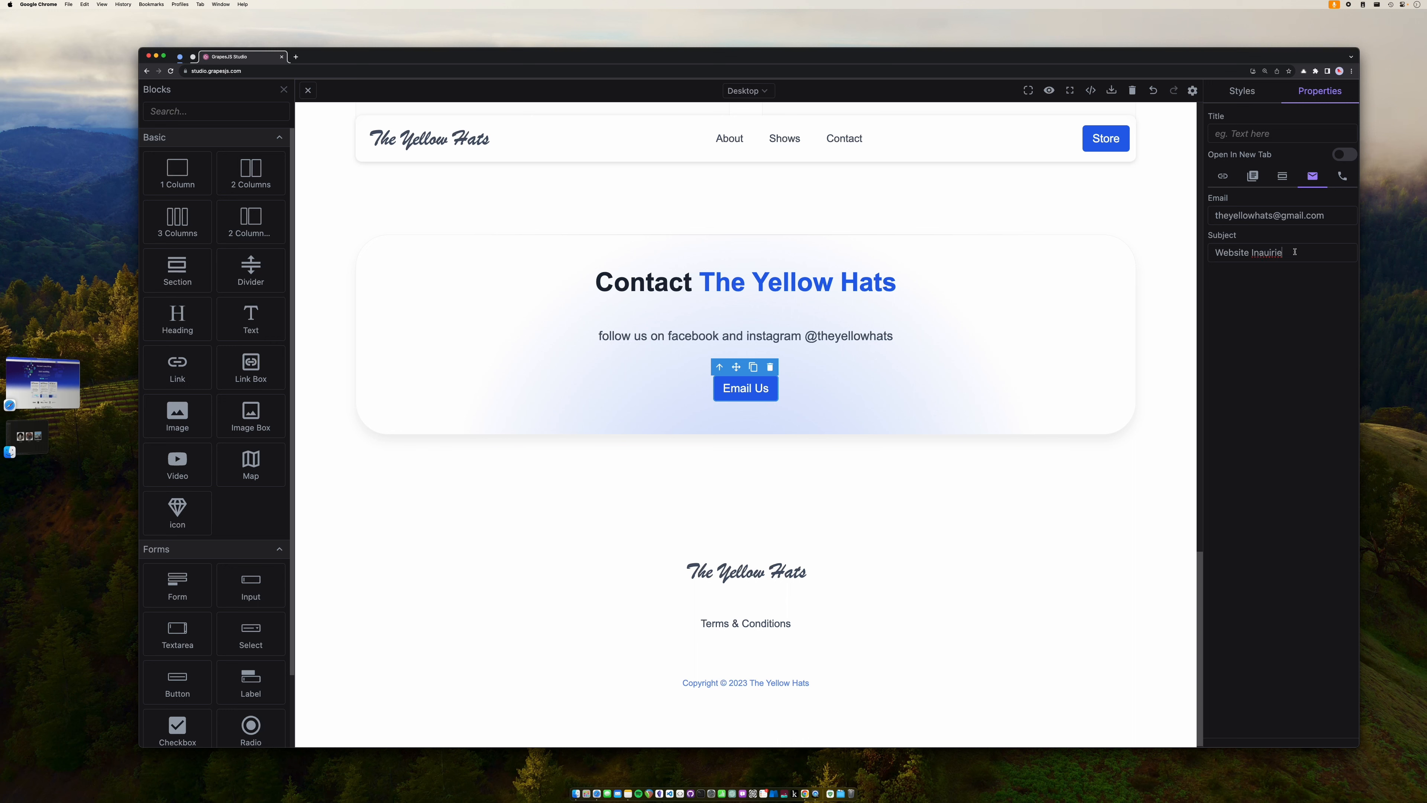
pyautogui.click(1260, 253)
pyautogui.press('BackSpace')
pyautogui.write('q')
pyautogui.click(1270, 253)
pyautogui.click(1145, 313)
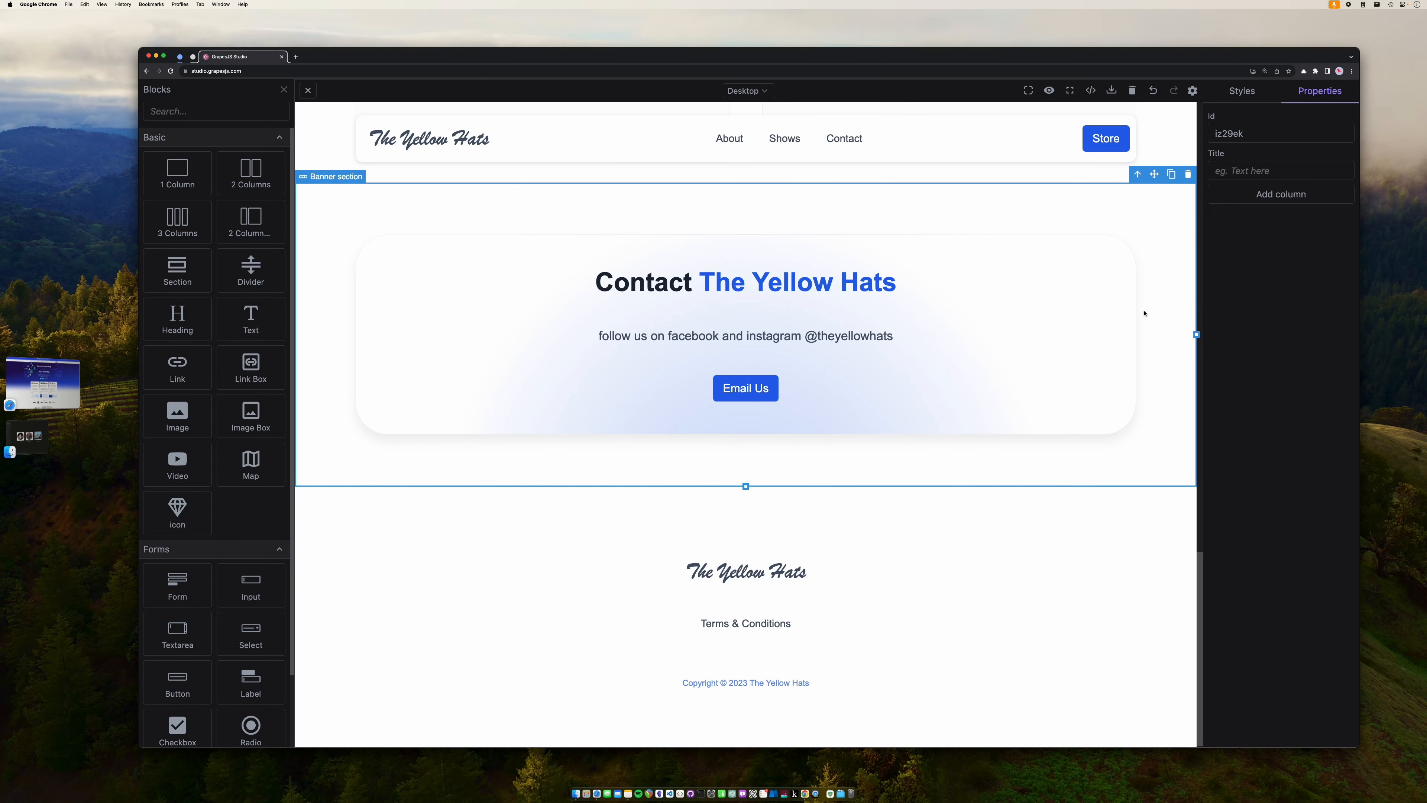
# - Select the page body and open its background gradient layer
pyautogui.scroll(15, 1145, 313)
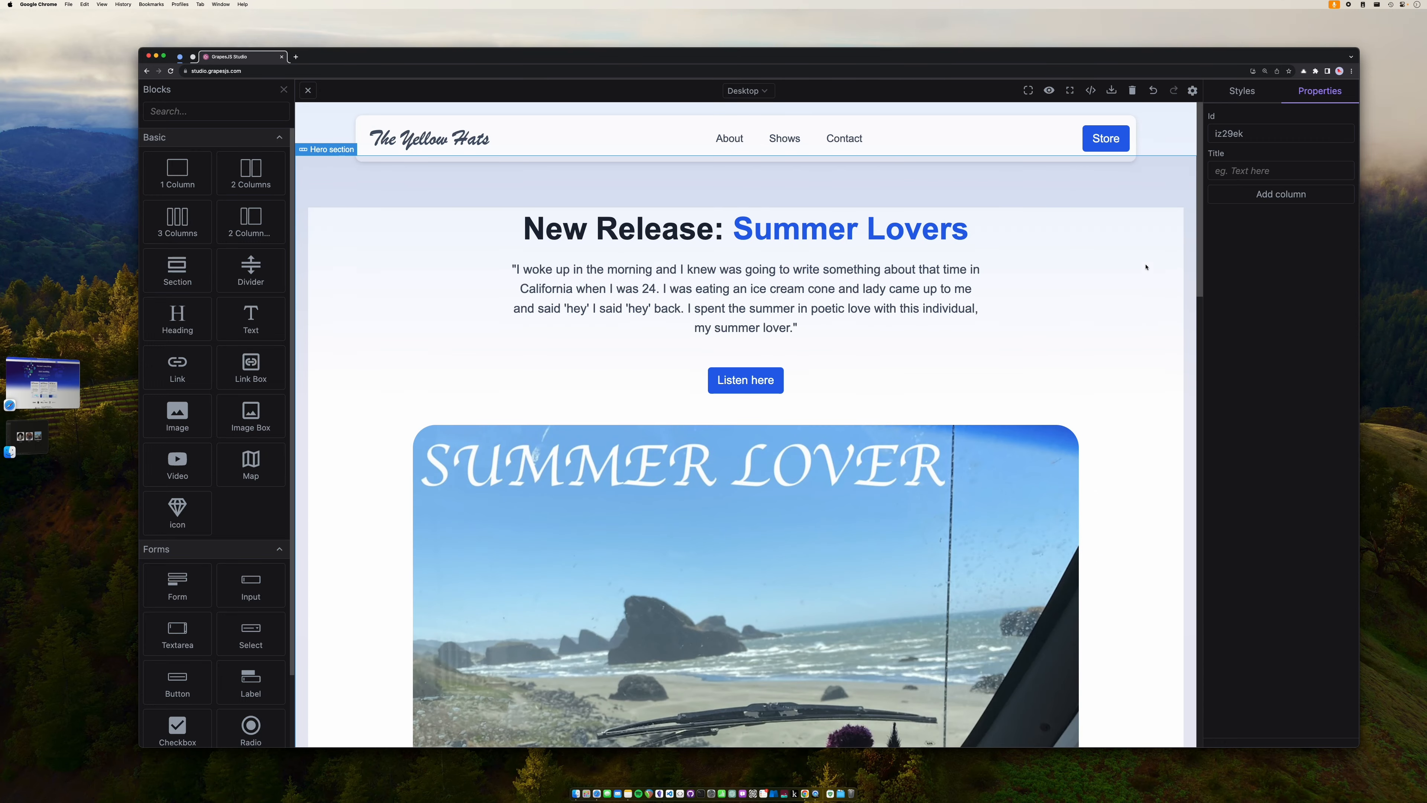
pyautogui.click(1168, 110)
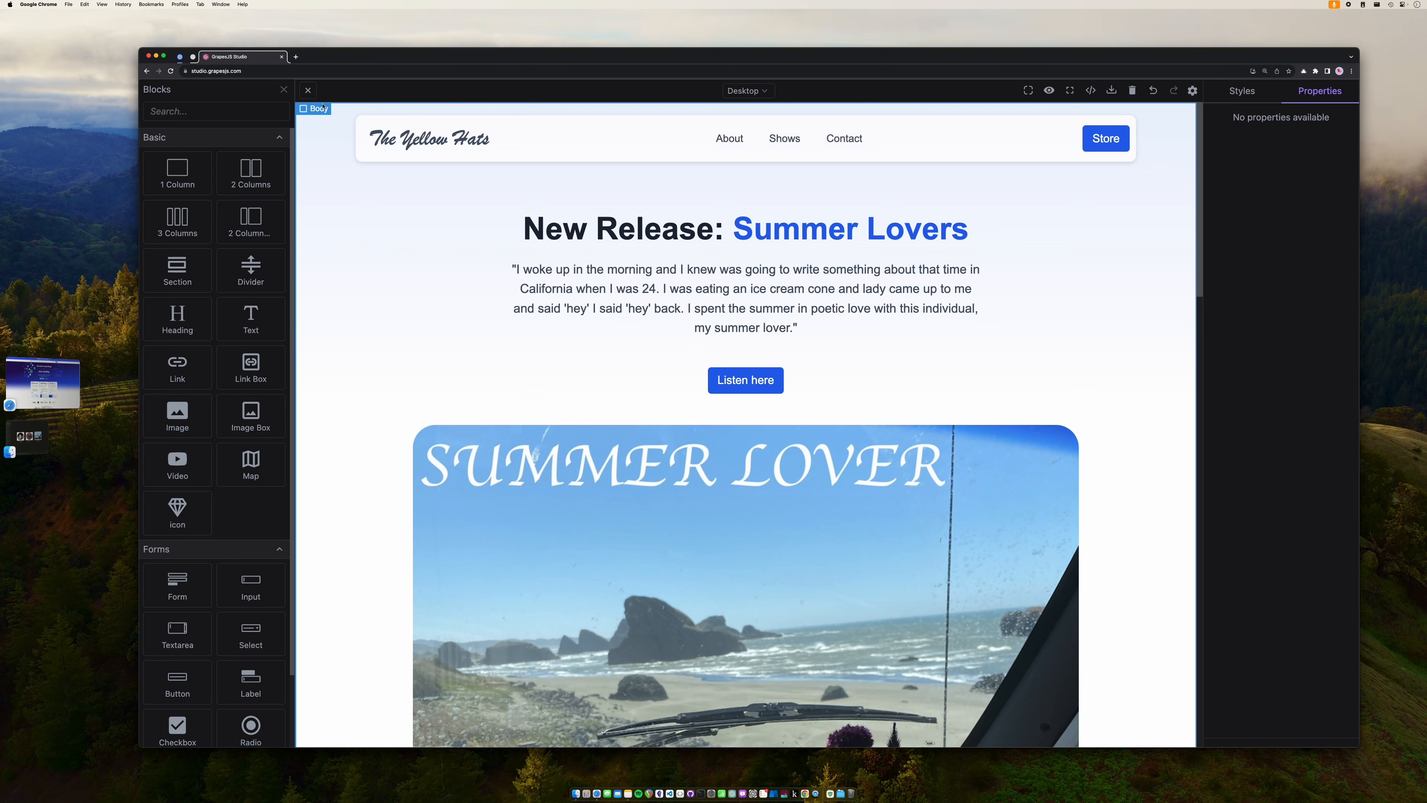
pyautogui.click(1240, 91)
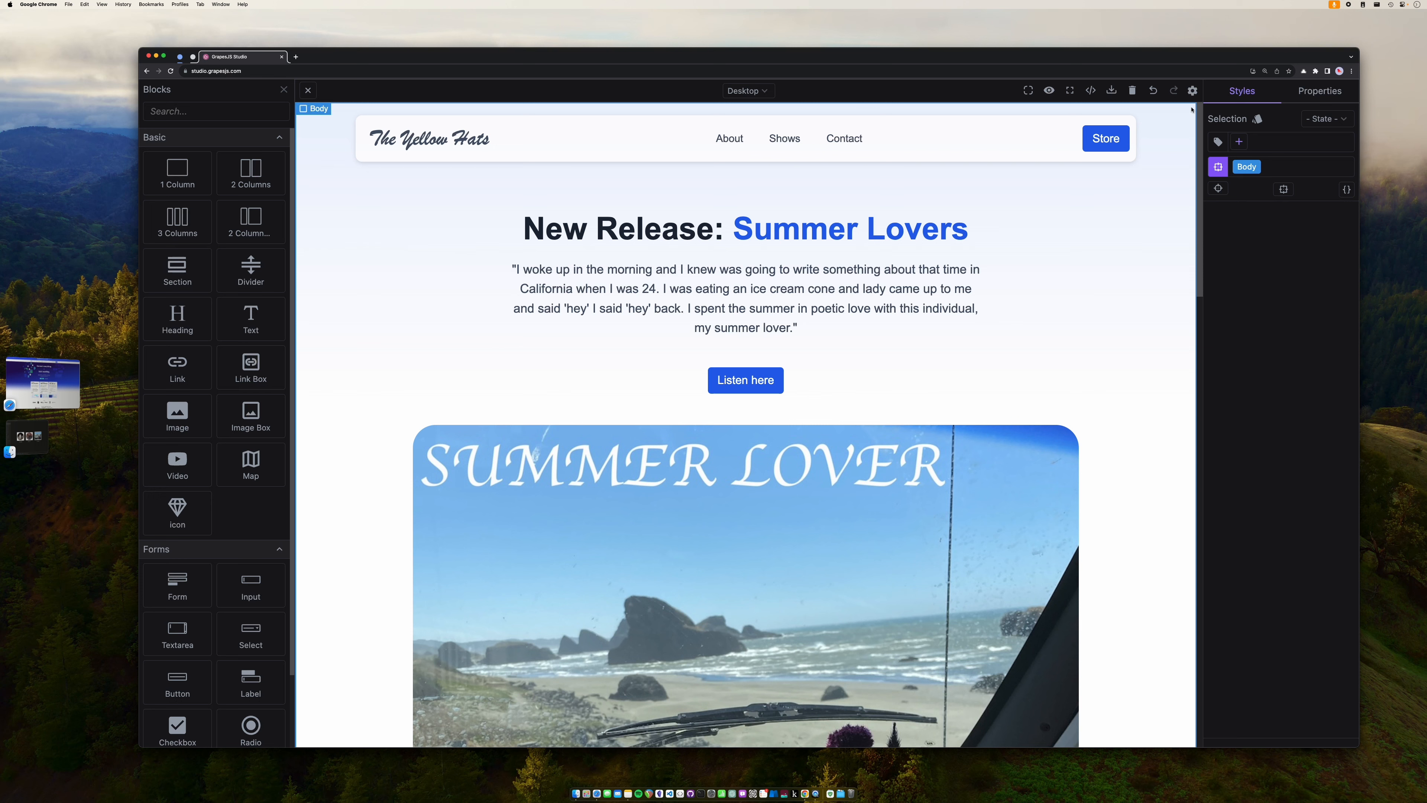
pyautogui.click(1181, 125)
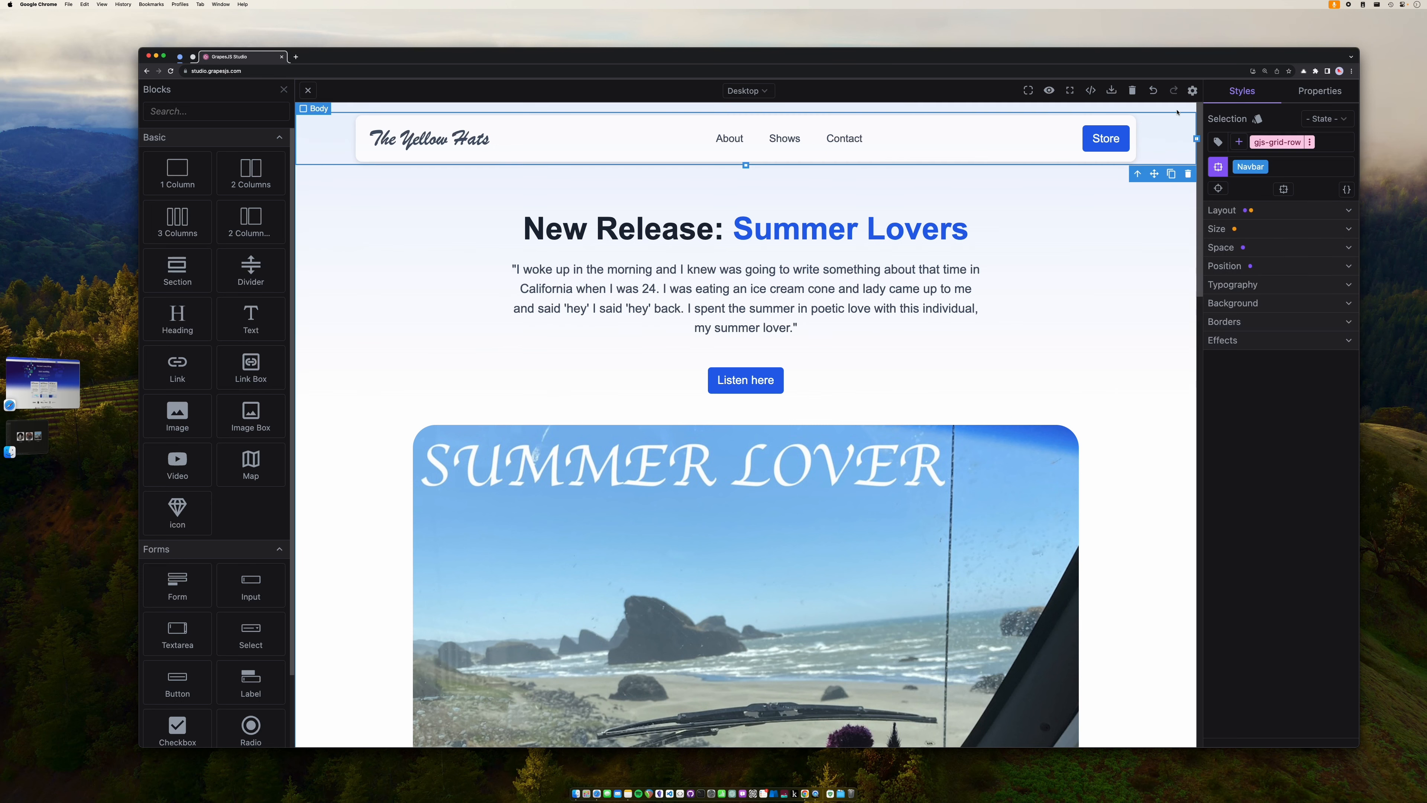
pyautogui.click(1178, 109)
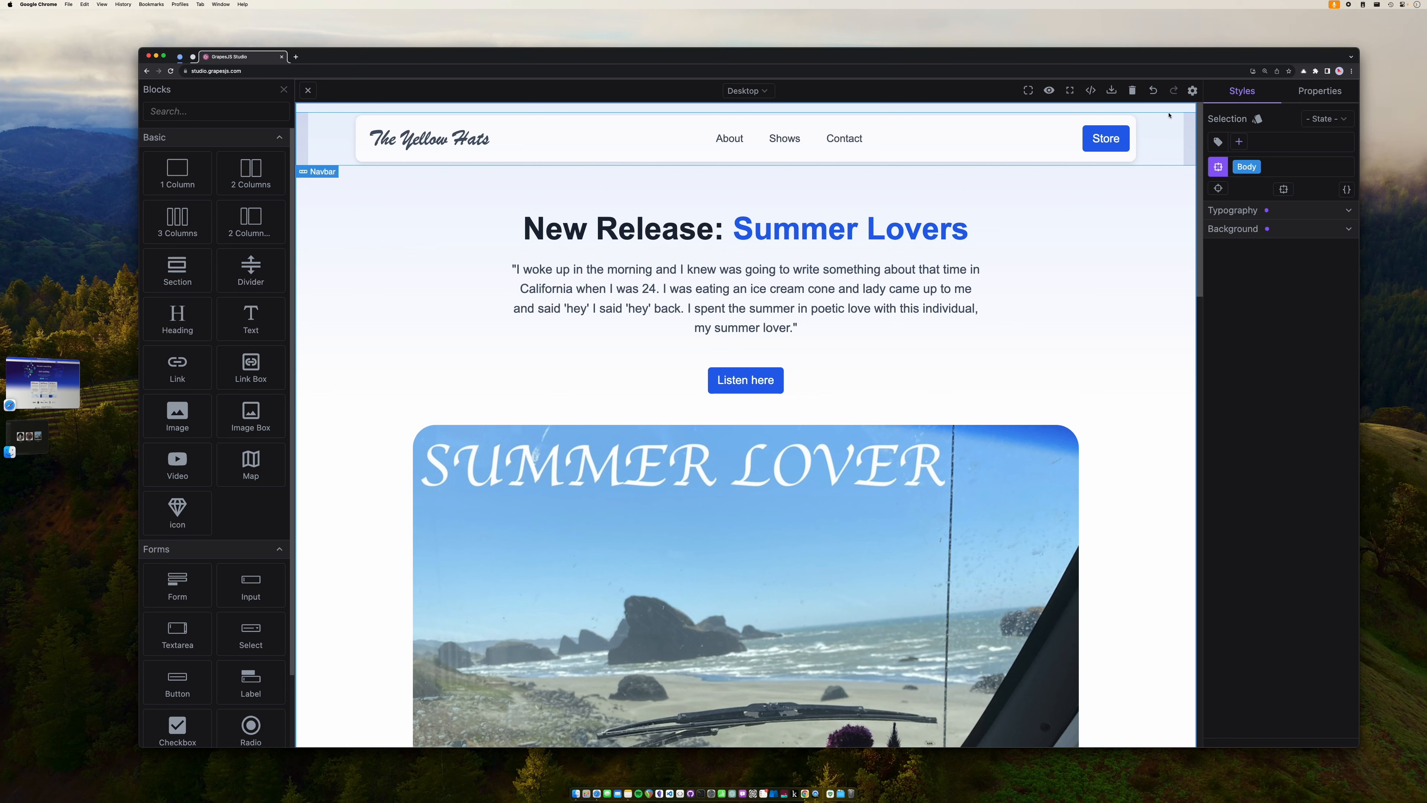
pyautogui.click(1279, 231)
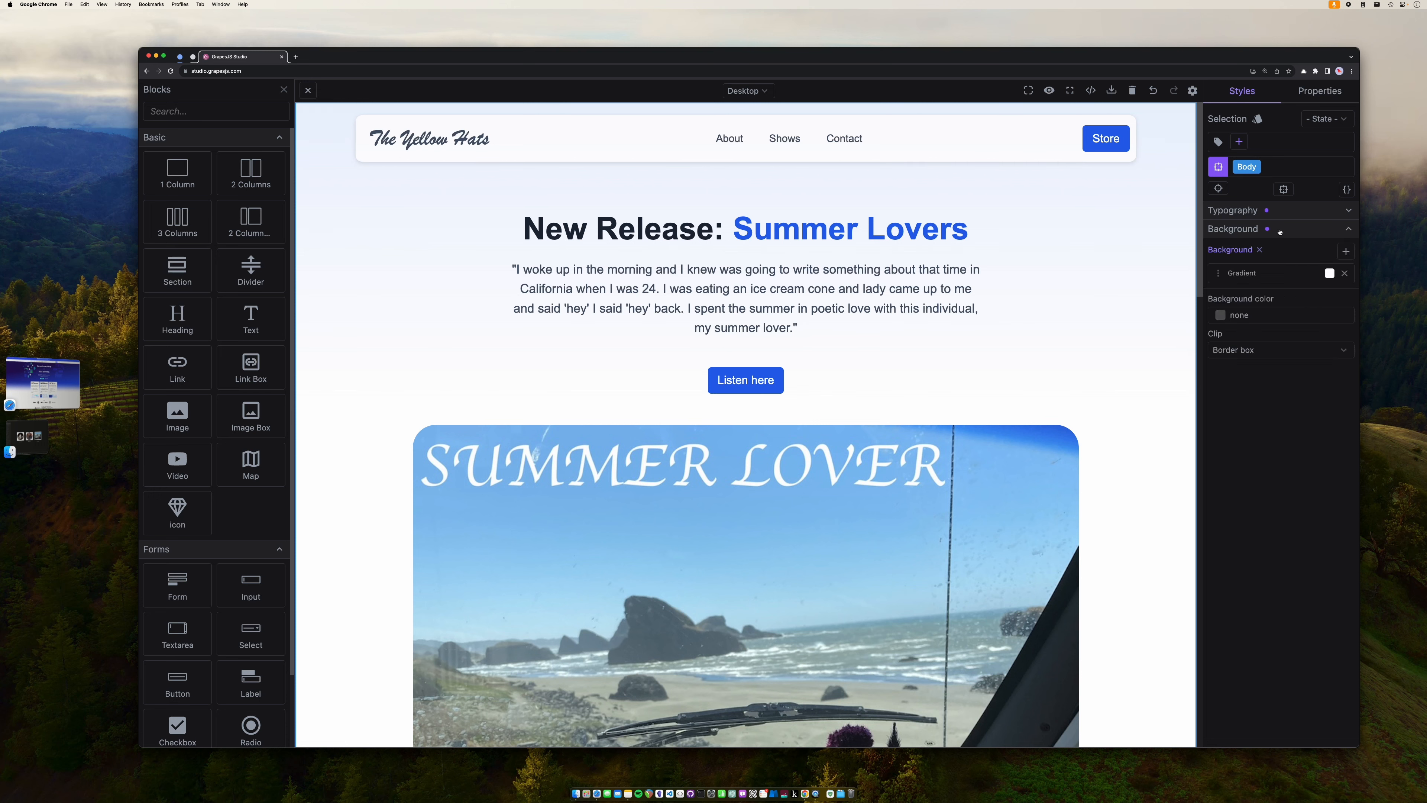
pyautogui.click(1276, 275)
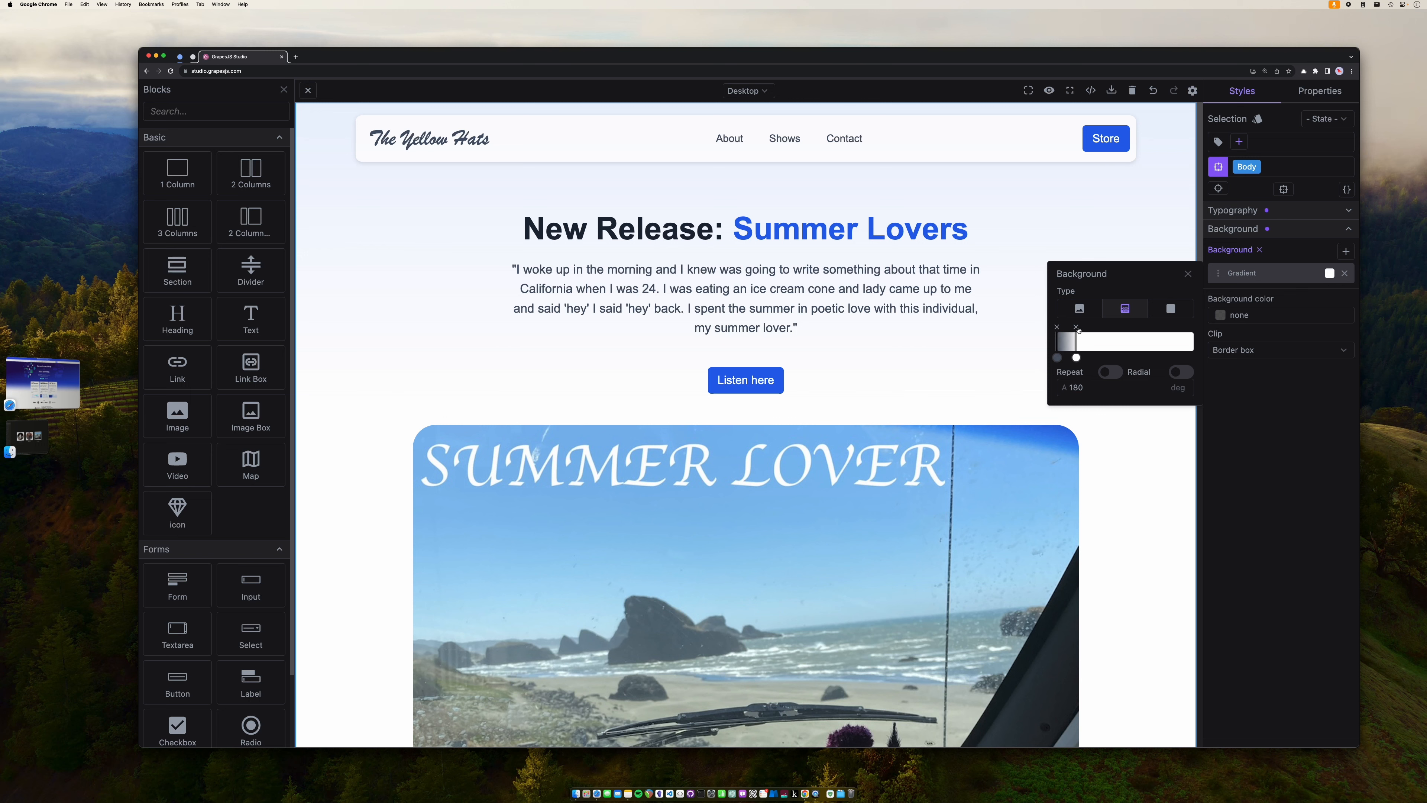
# - Recolour the gradient's top stop to a semi-transparent yellow
pyautogui.click(1058, 359)
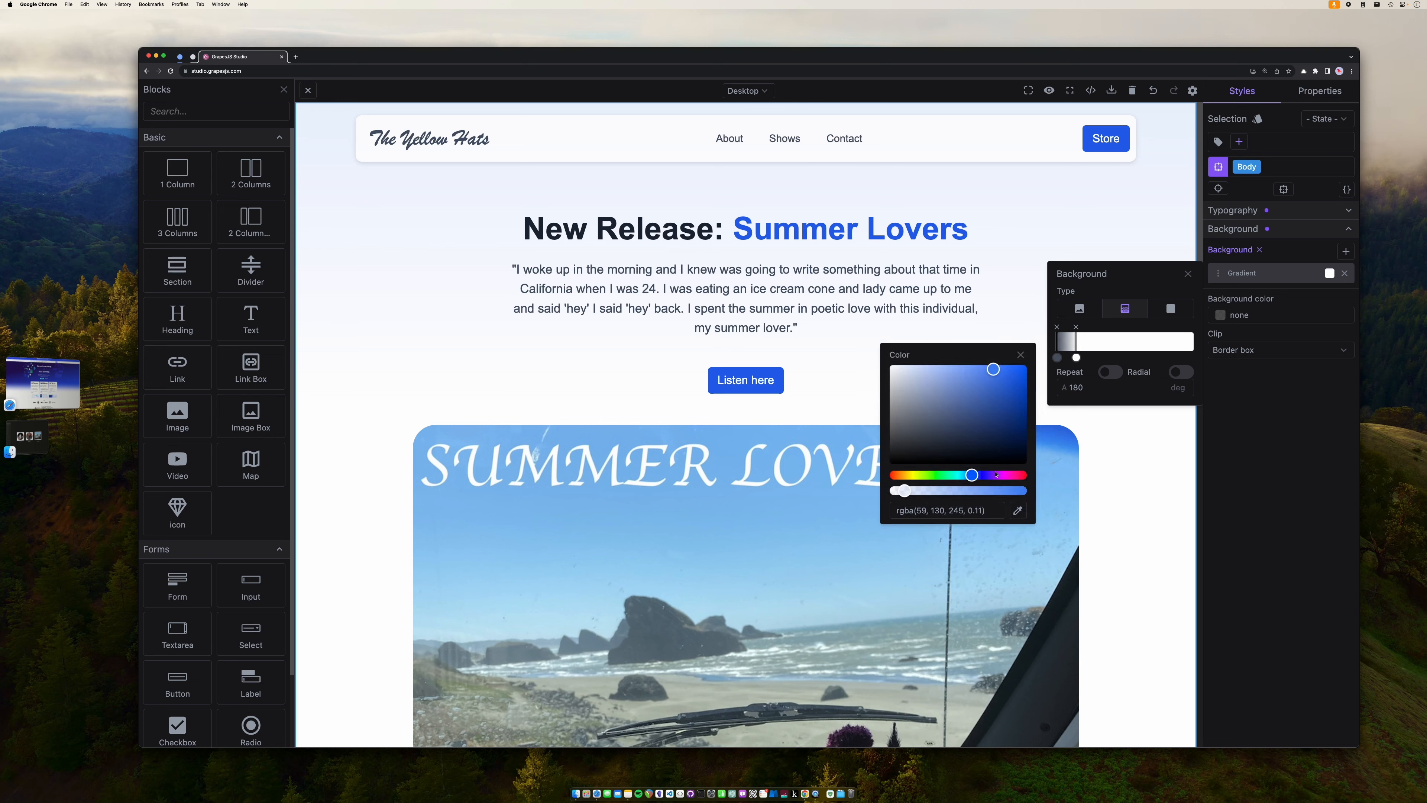
pyautogui.click(1011, 476)
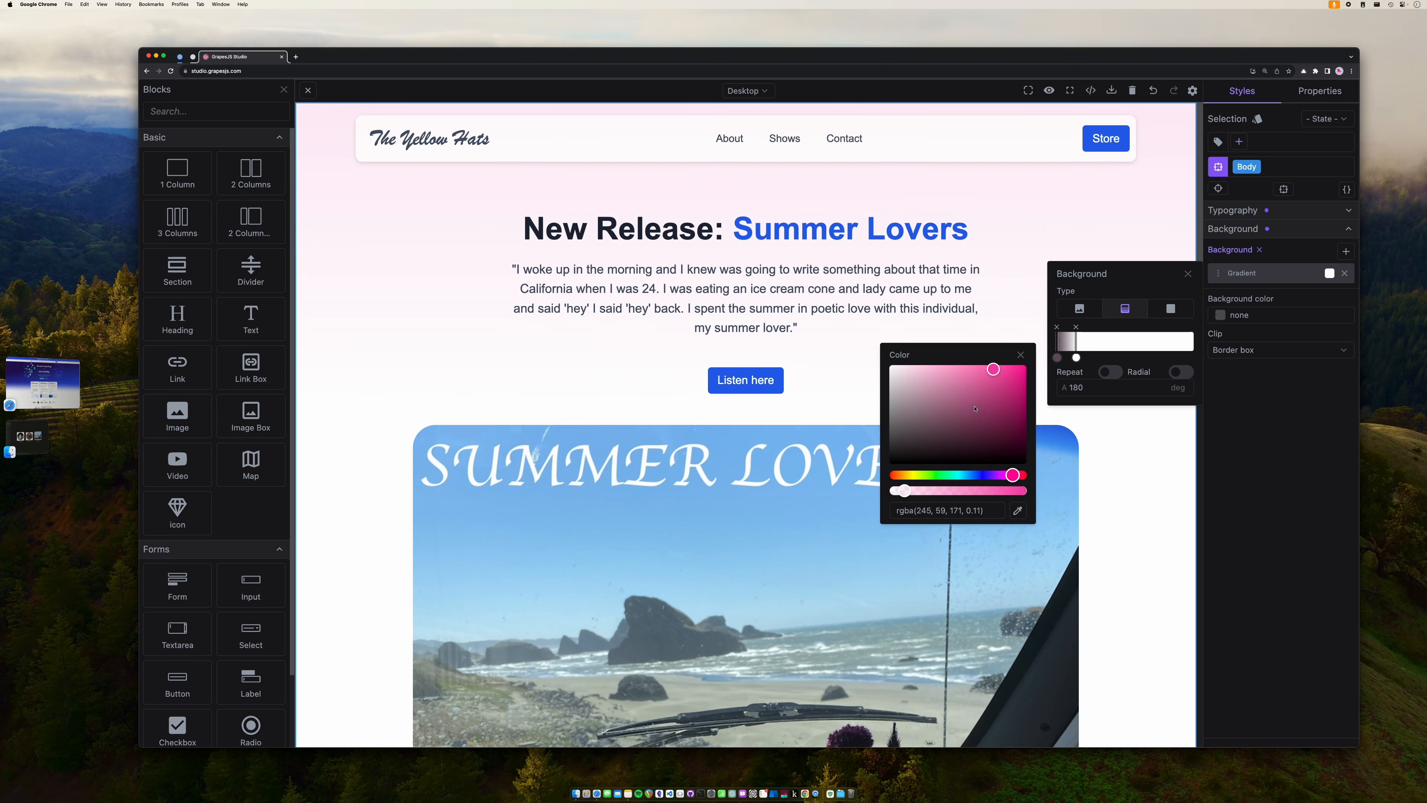
pyautogui.click(977, 377)
pyautogui.moveTo(977, 378); pyautogui.dragTo(975, 373)
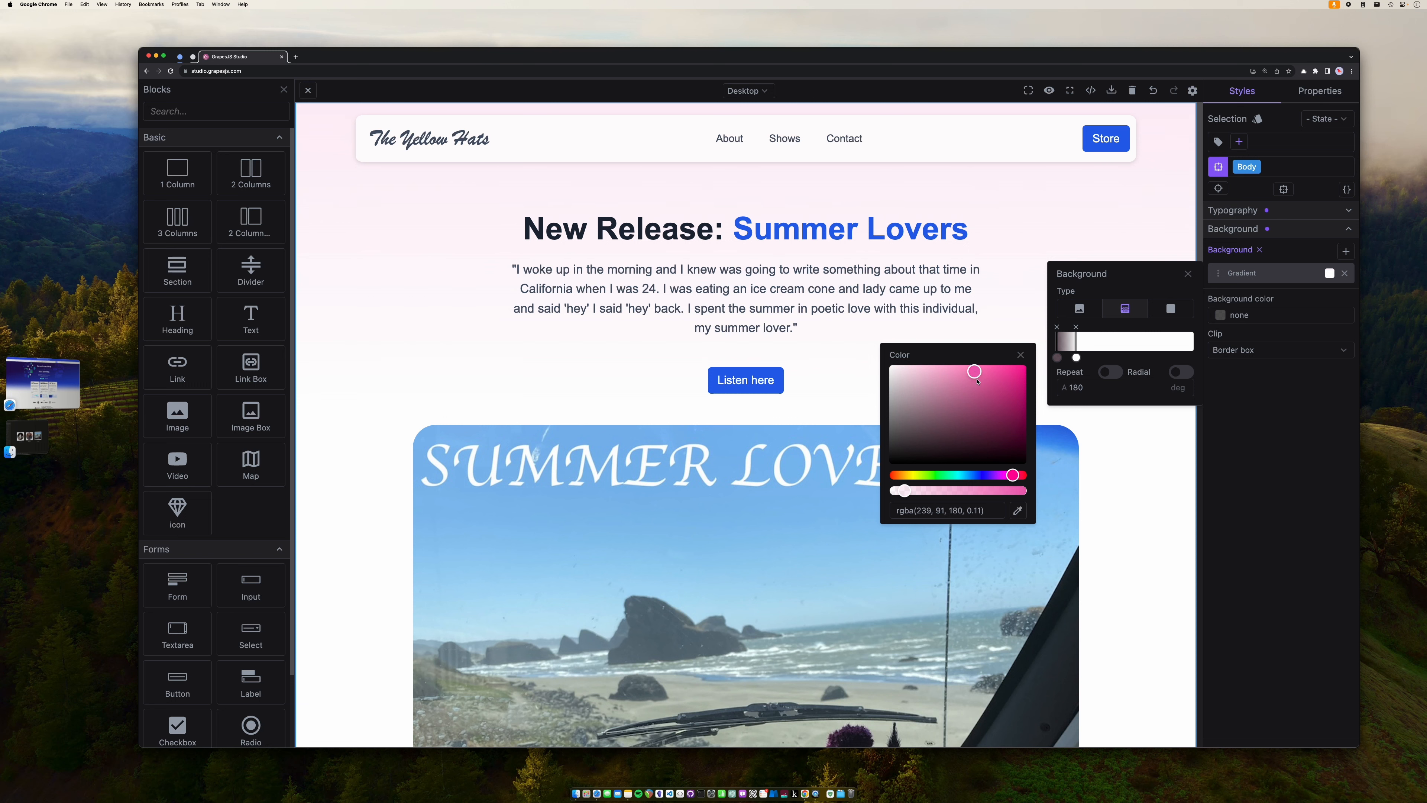
pyautogui.click(915, 476)
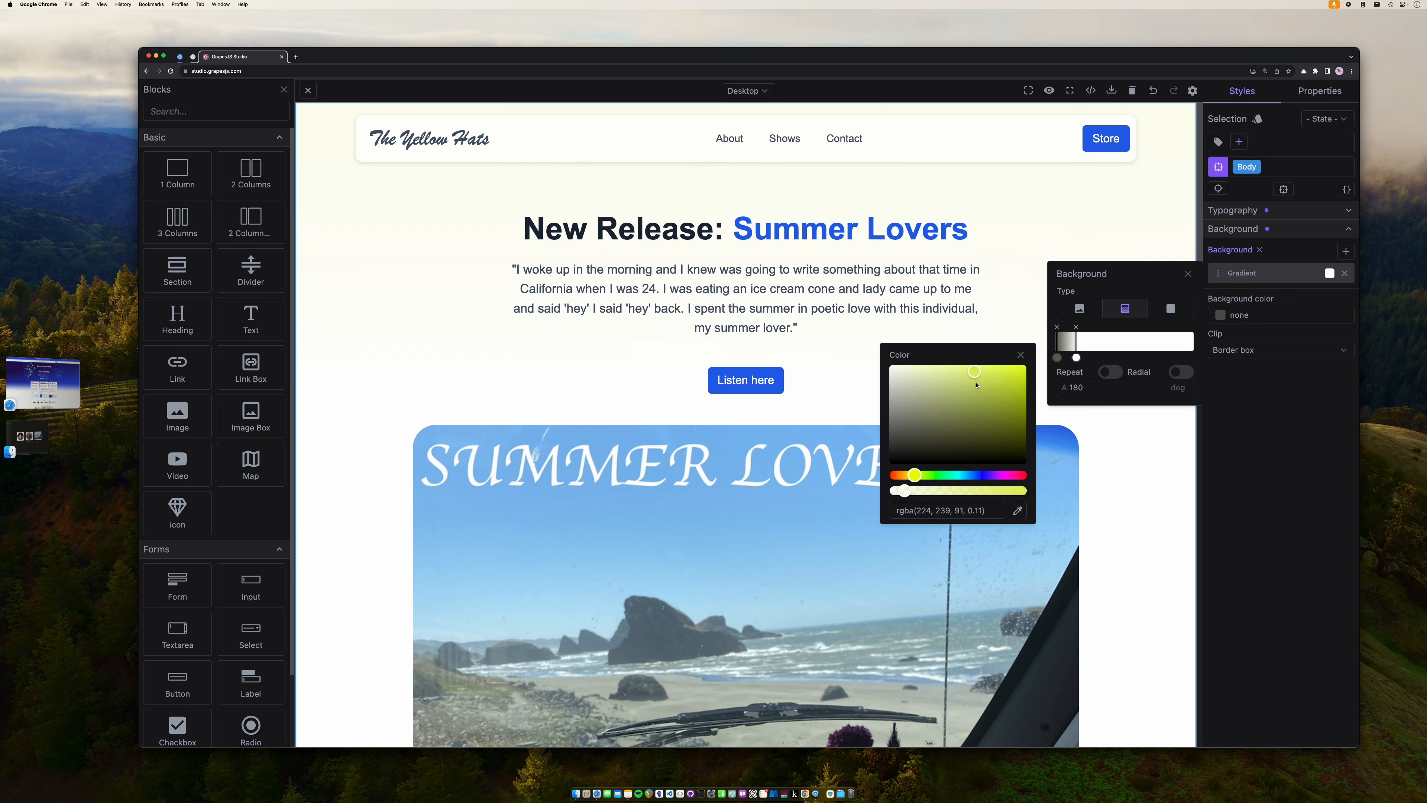
pyautogui.moveTo(974, 373); pyautogui.dragTo(953, 381)
pyautogui.moveTo(937, 488)
pyautogui.mouseDown()
pyautogui.moveTo(978, 490)
pyautogui.moveTo(965, 492)
pyautogui.mouseUp()
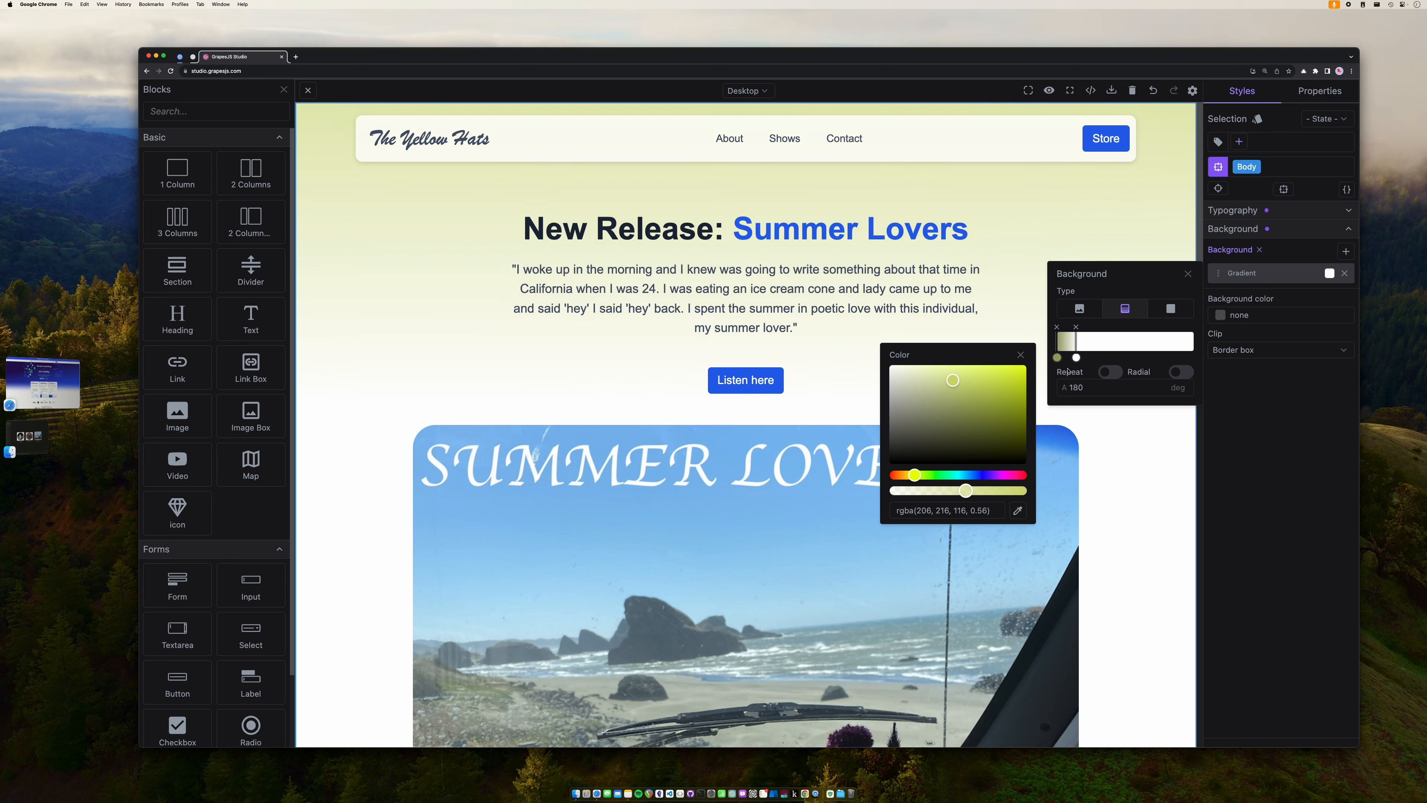
pyautogui.click(1076, 358)
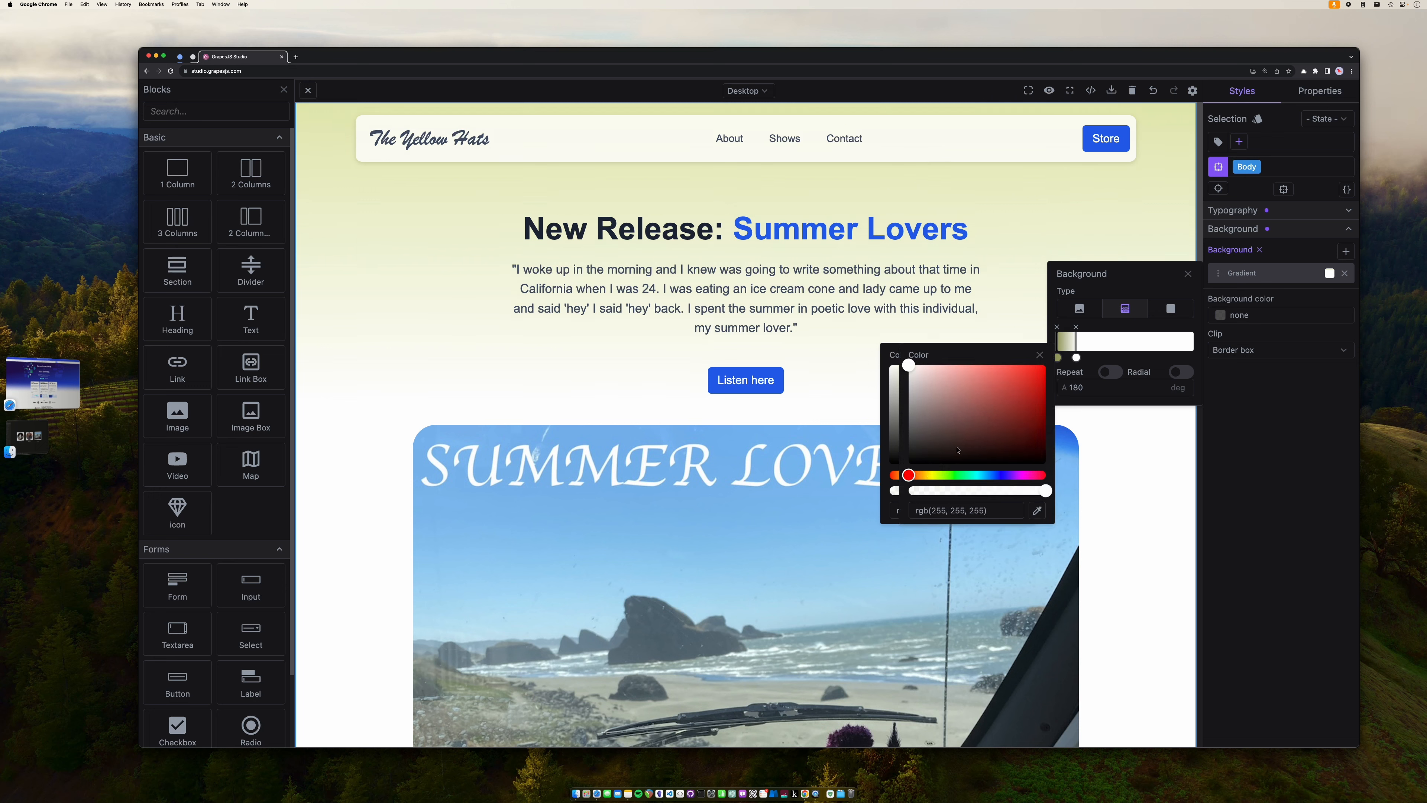
pyautogui.click(957, 409)
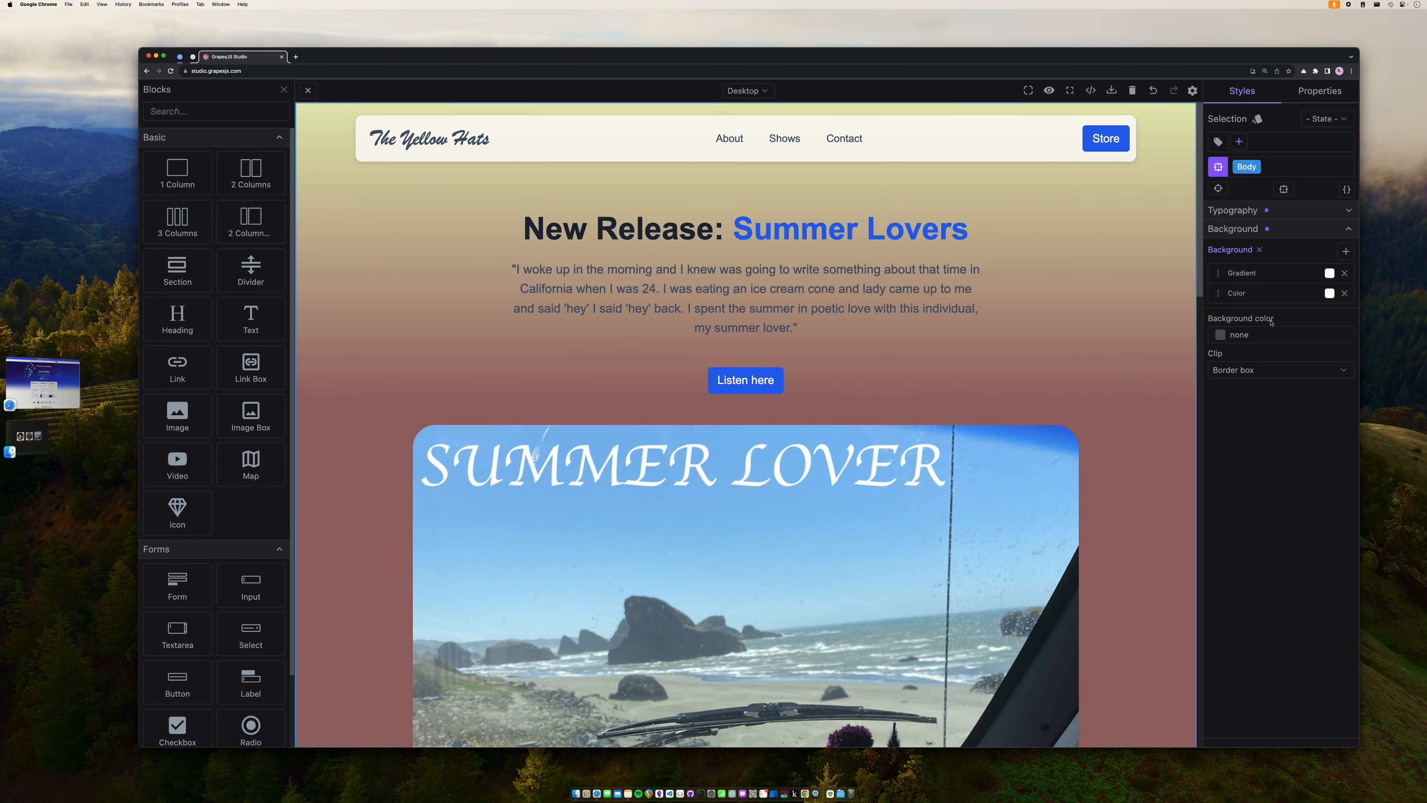
# - Remove the stray red colour layer and raise the yellow top stop to 0.67 alpha
pyautogui.click(1276, 275)
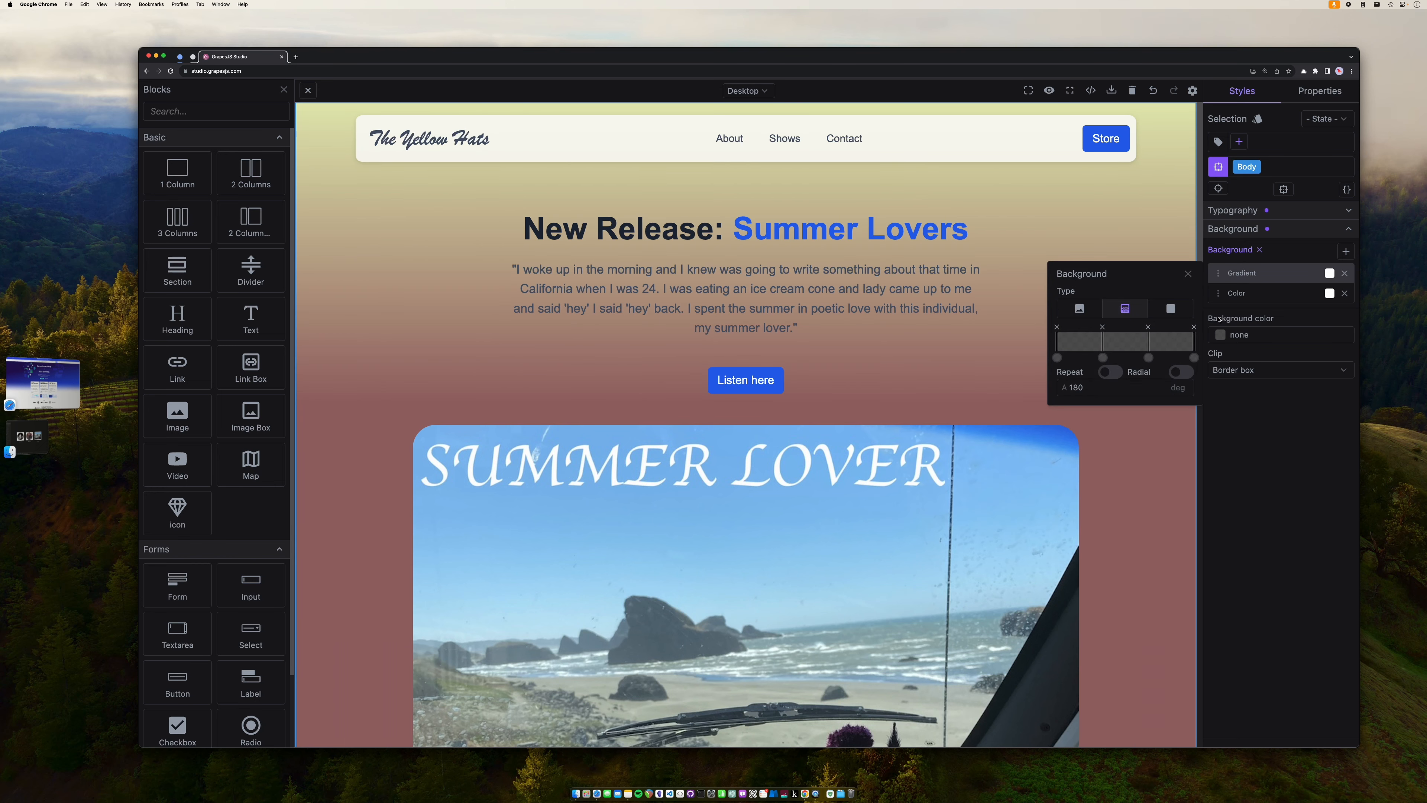
pyautogui.click(1271, 292)
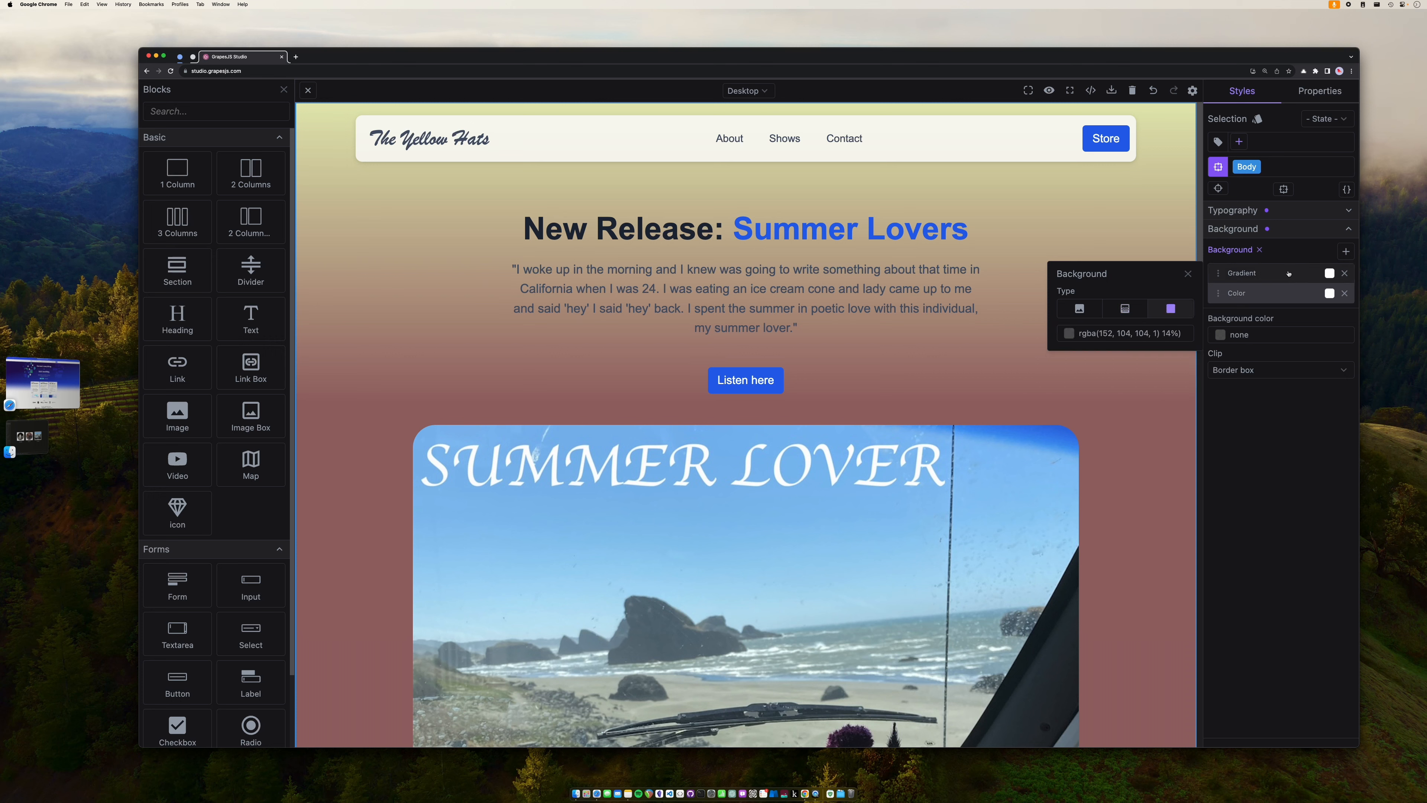
pyautogui.click(1153, 92)
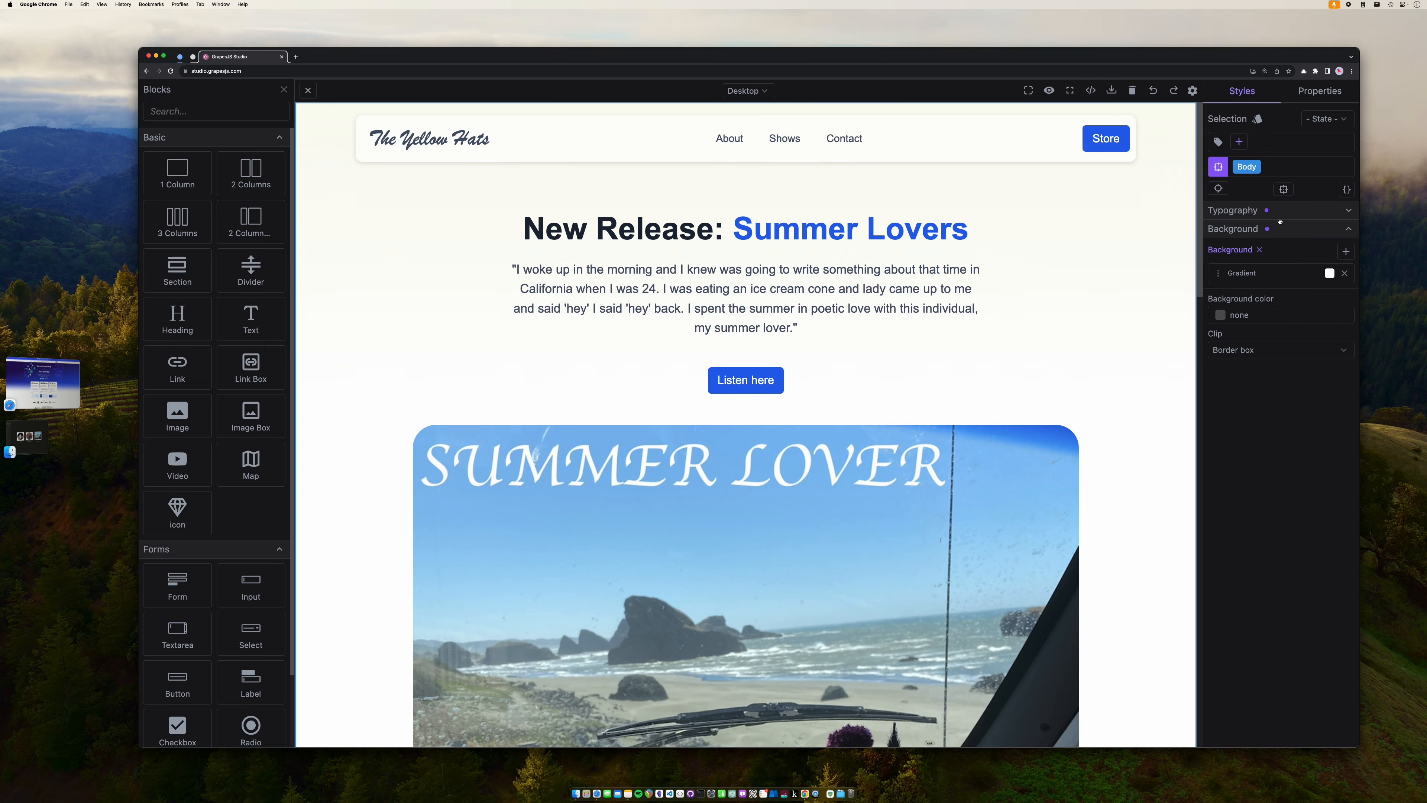
pyautogui.click(1257, 273)
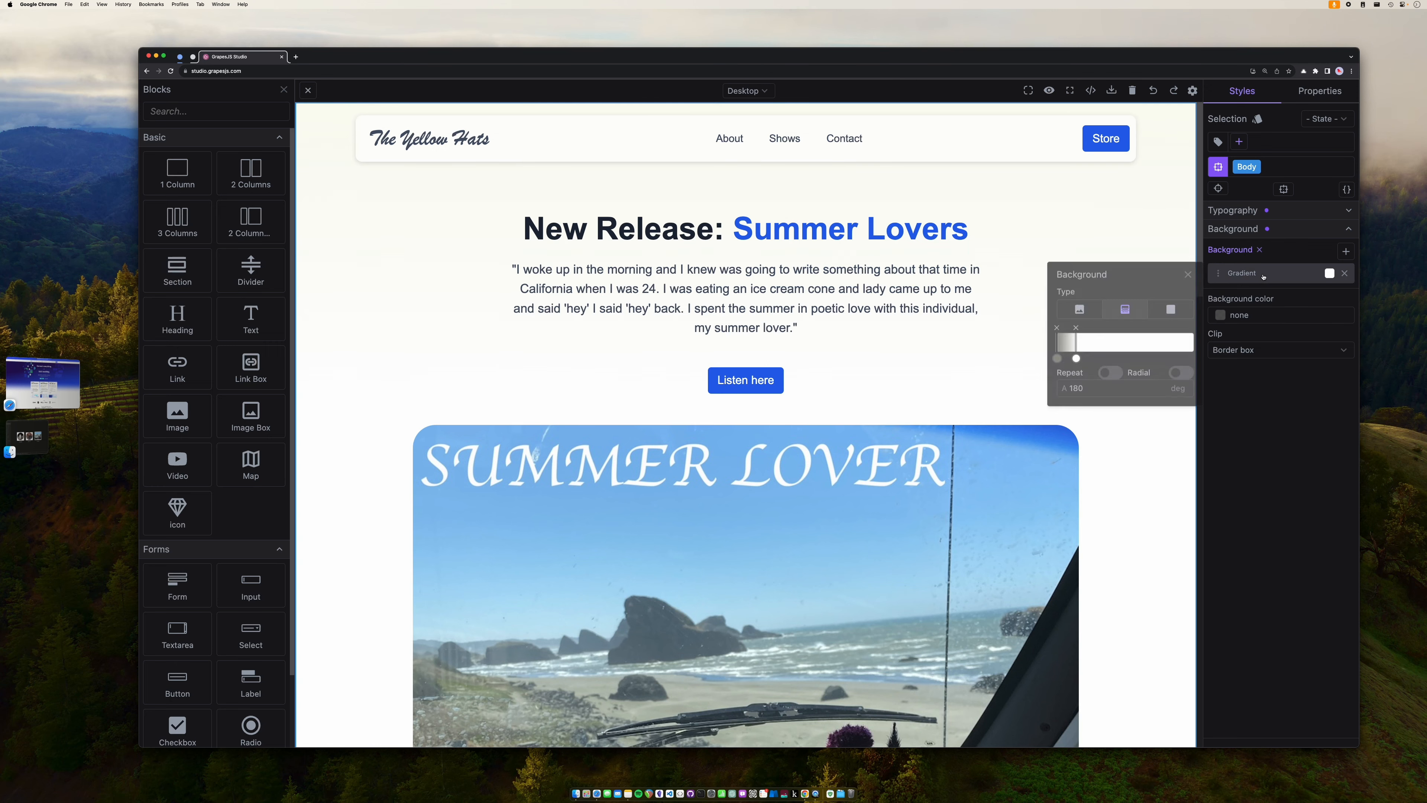
pyautogui.click(1058, 358)
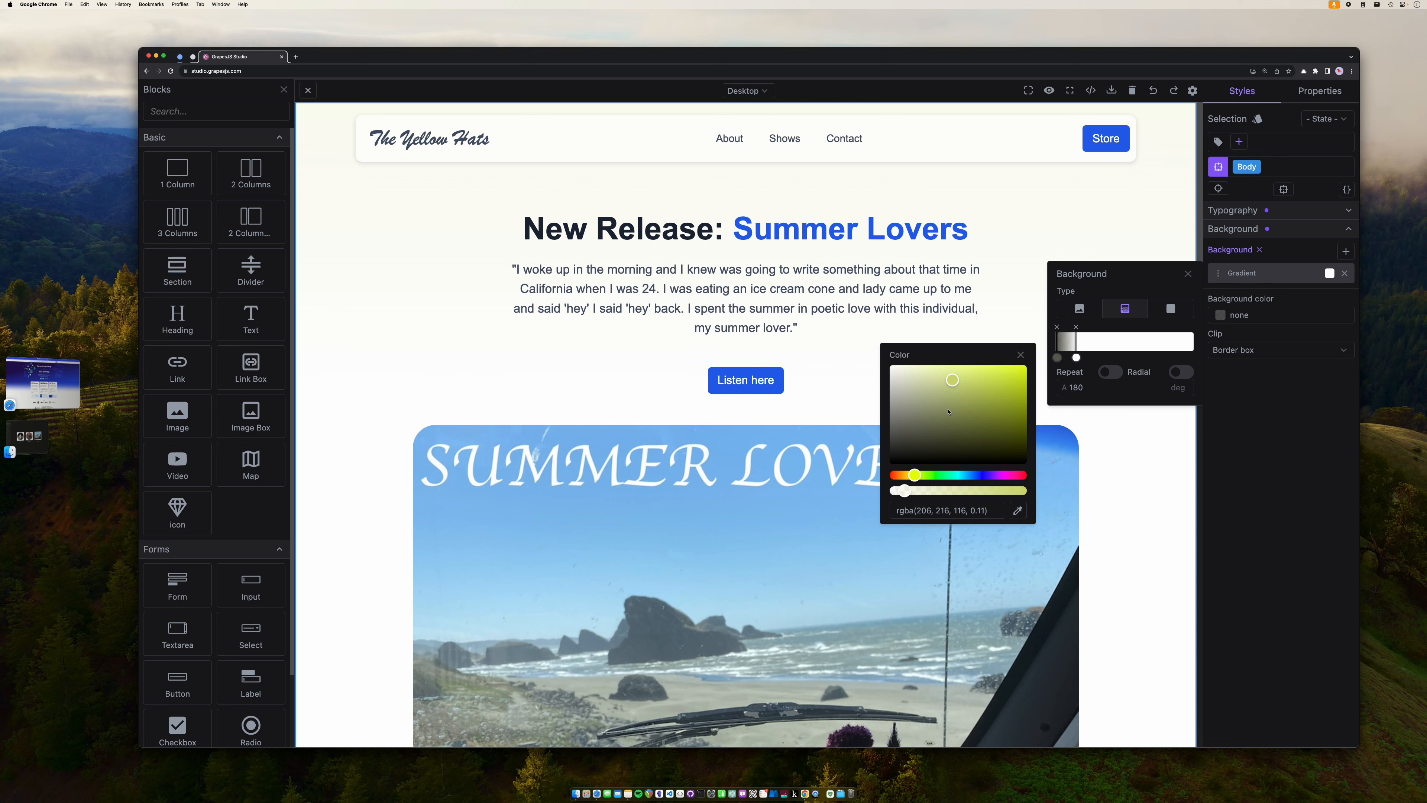
pyautogui.click(982, 492)
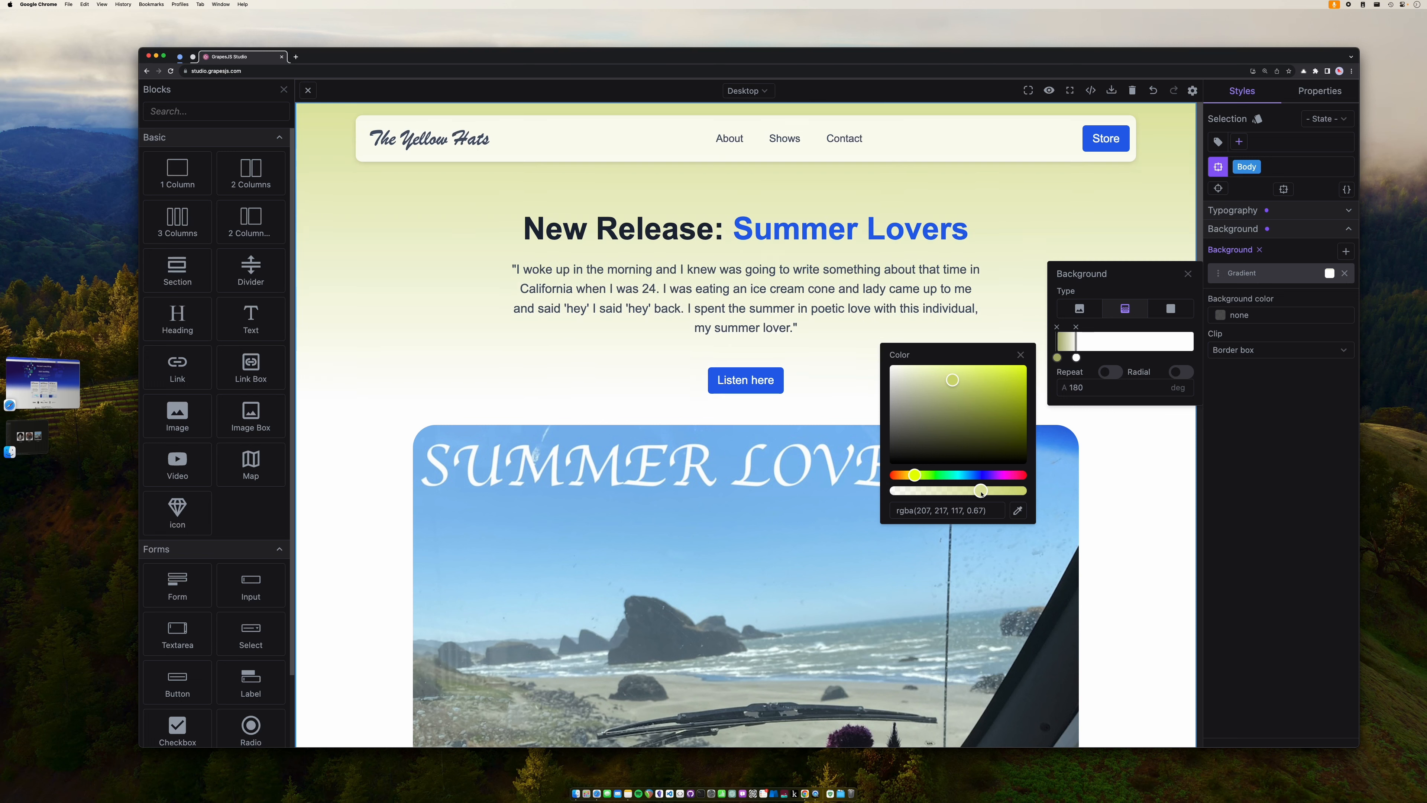
pyautogui.click(1076, 358)
pyautogui.click(987, 391)
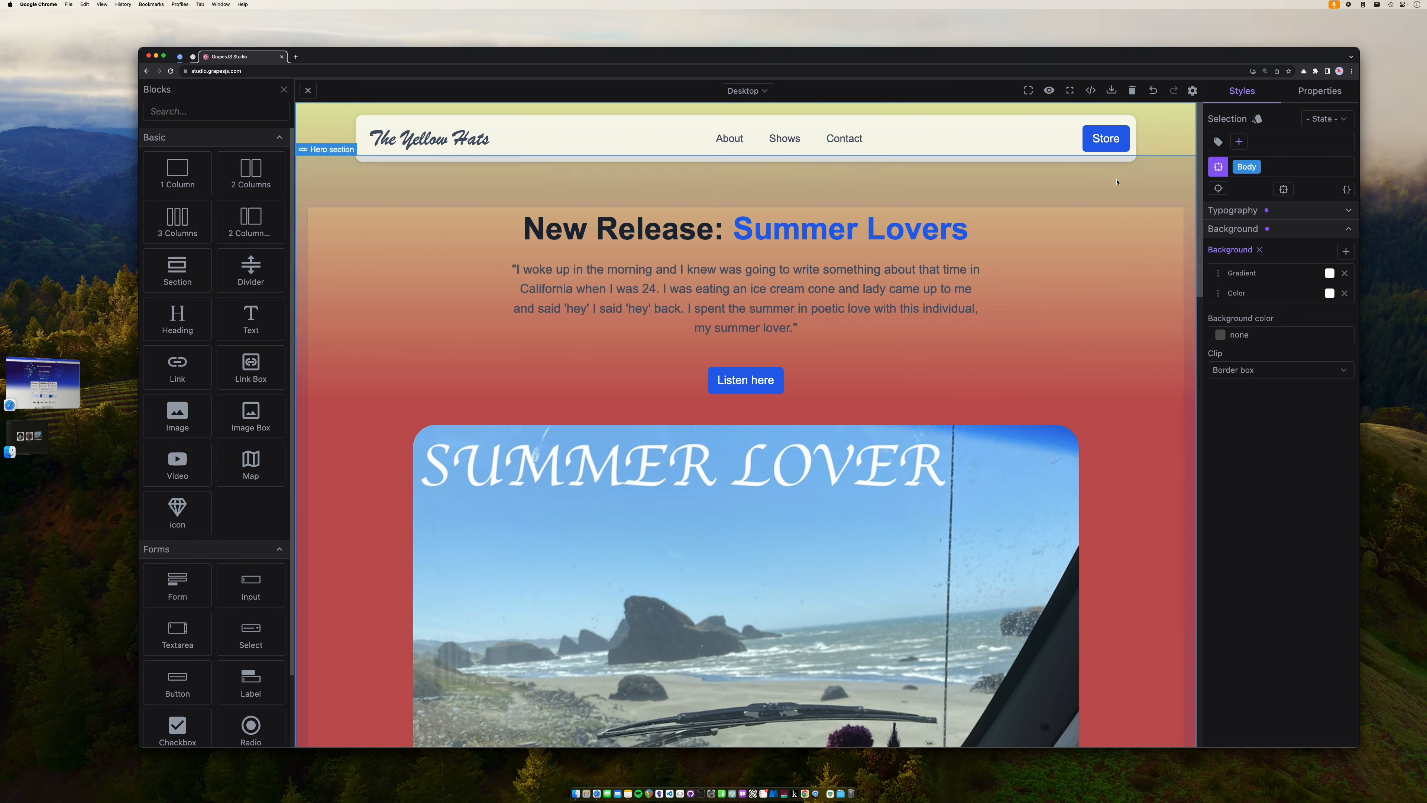
pyautogui.click(1153, 89)
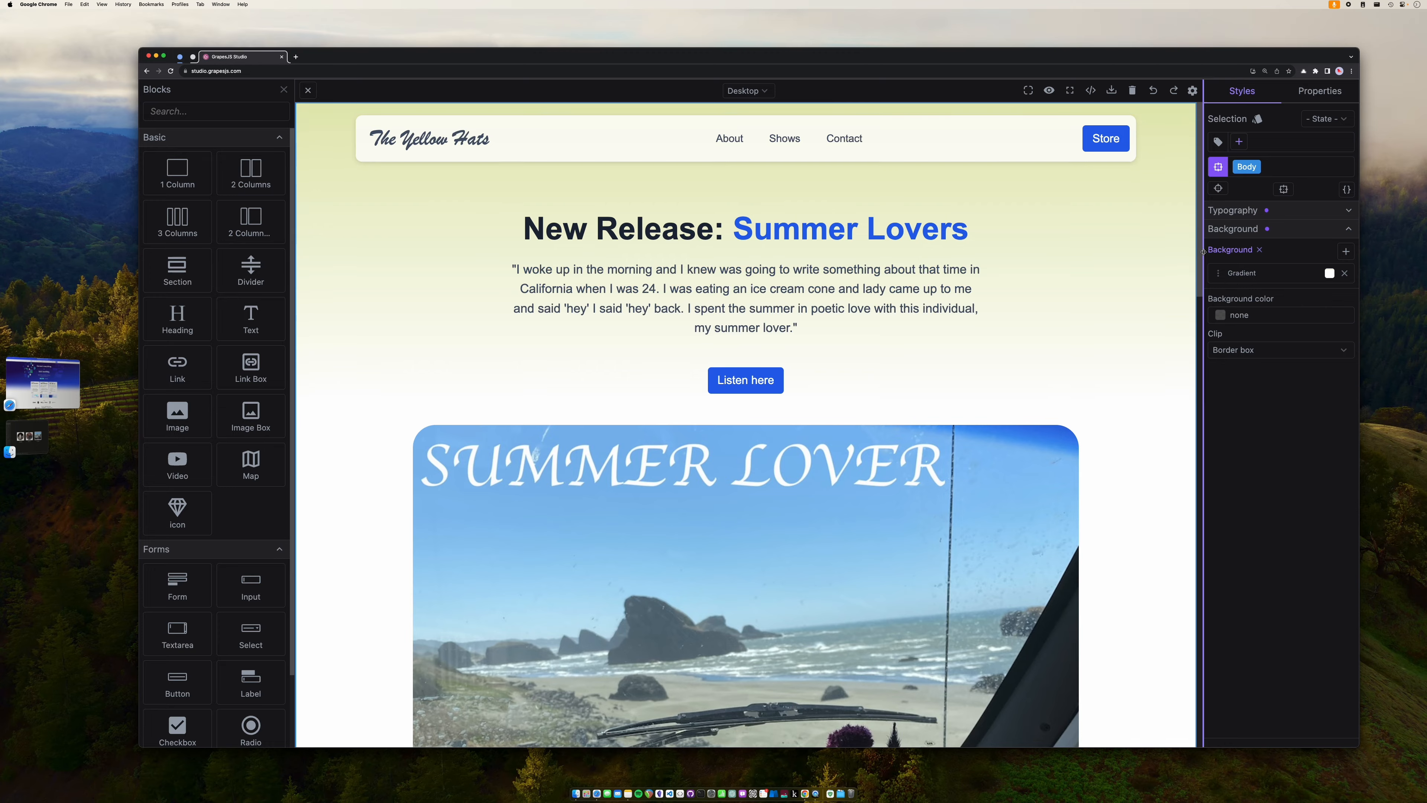
pyautogui.scroll(-20, 1118, 360)
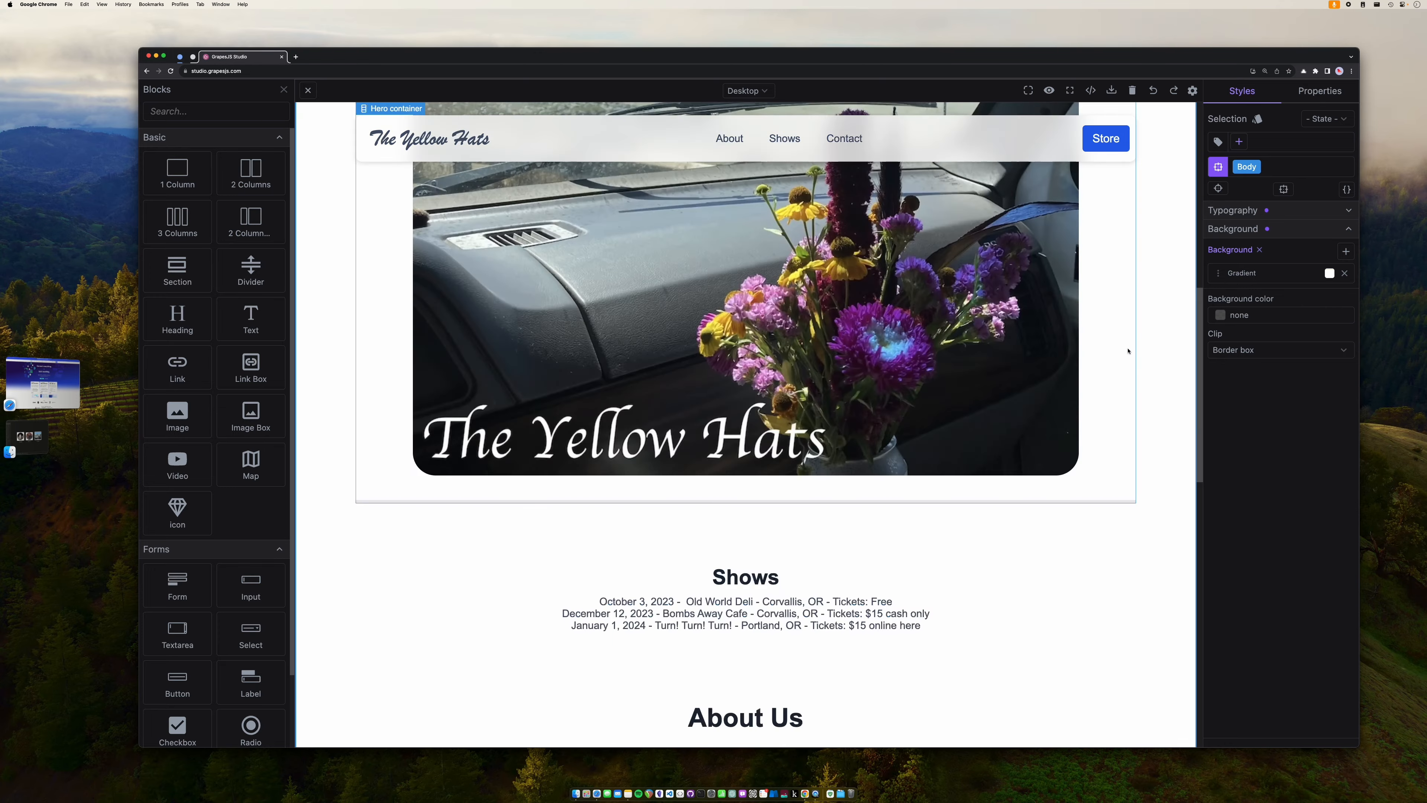
pyautogui.scroll(20, 1118, 362)
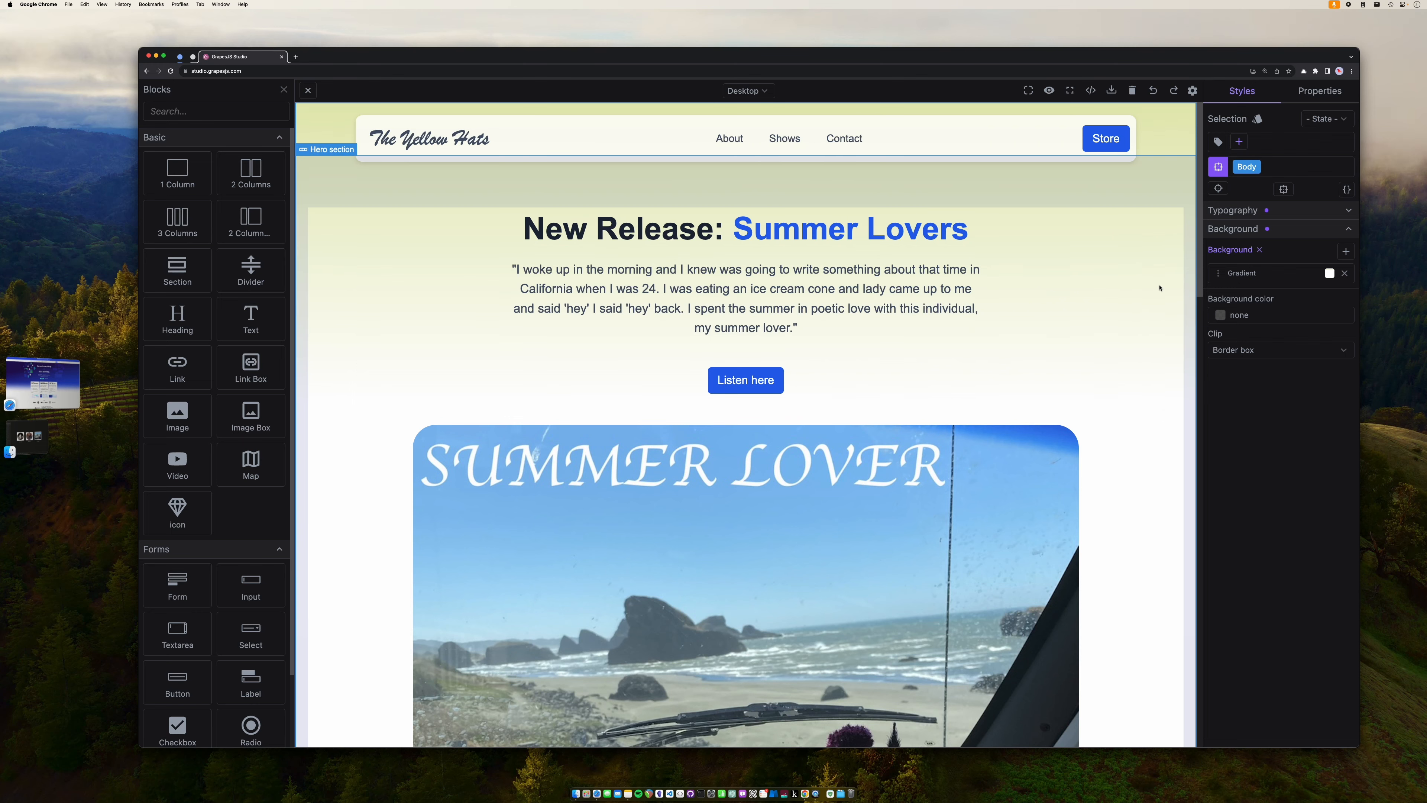
# - Select the Contact box container and make its gradient's outer stop a light cream-yellow
pyautogui.click(1159, 288)
pyautogui.scroll(-20, 1160, 287)
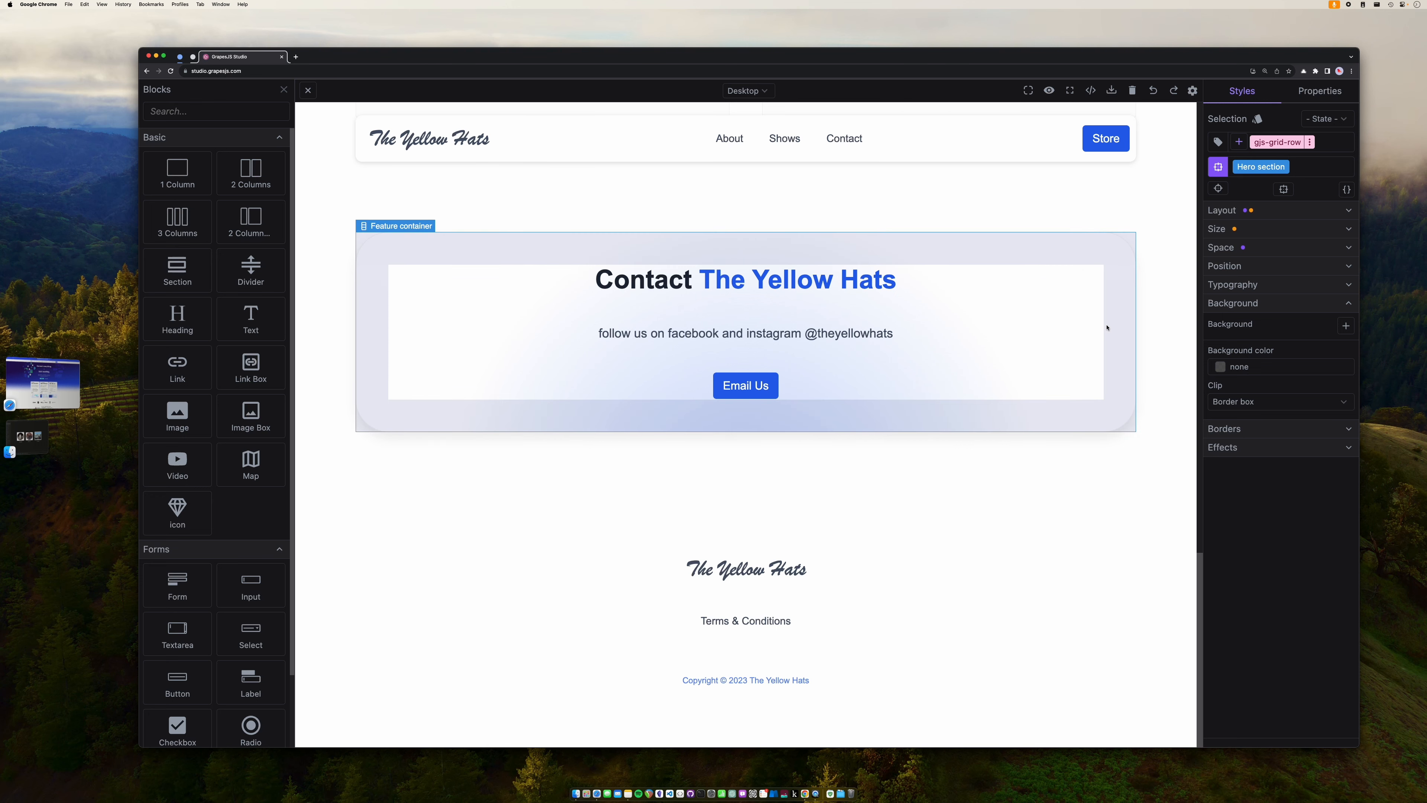
pyautogui.click(1110, 330)
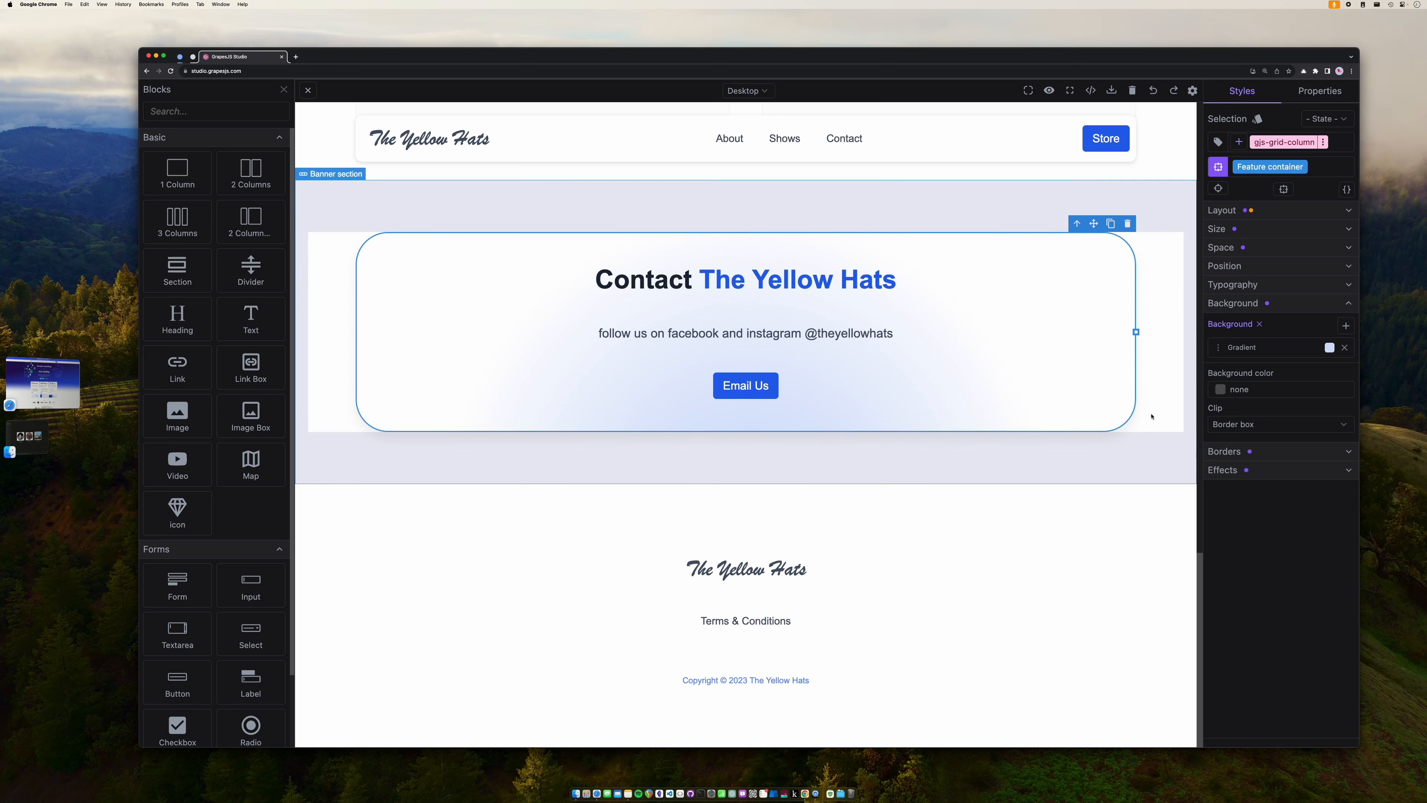
pyautogui.click(1247, 347)
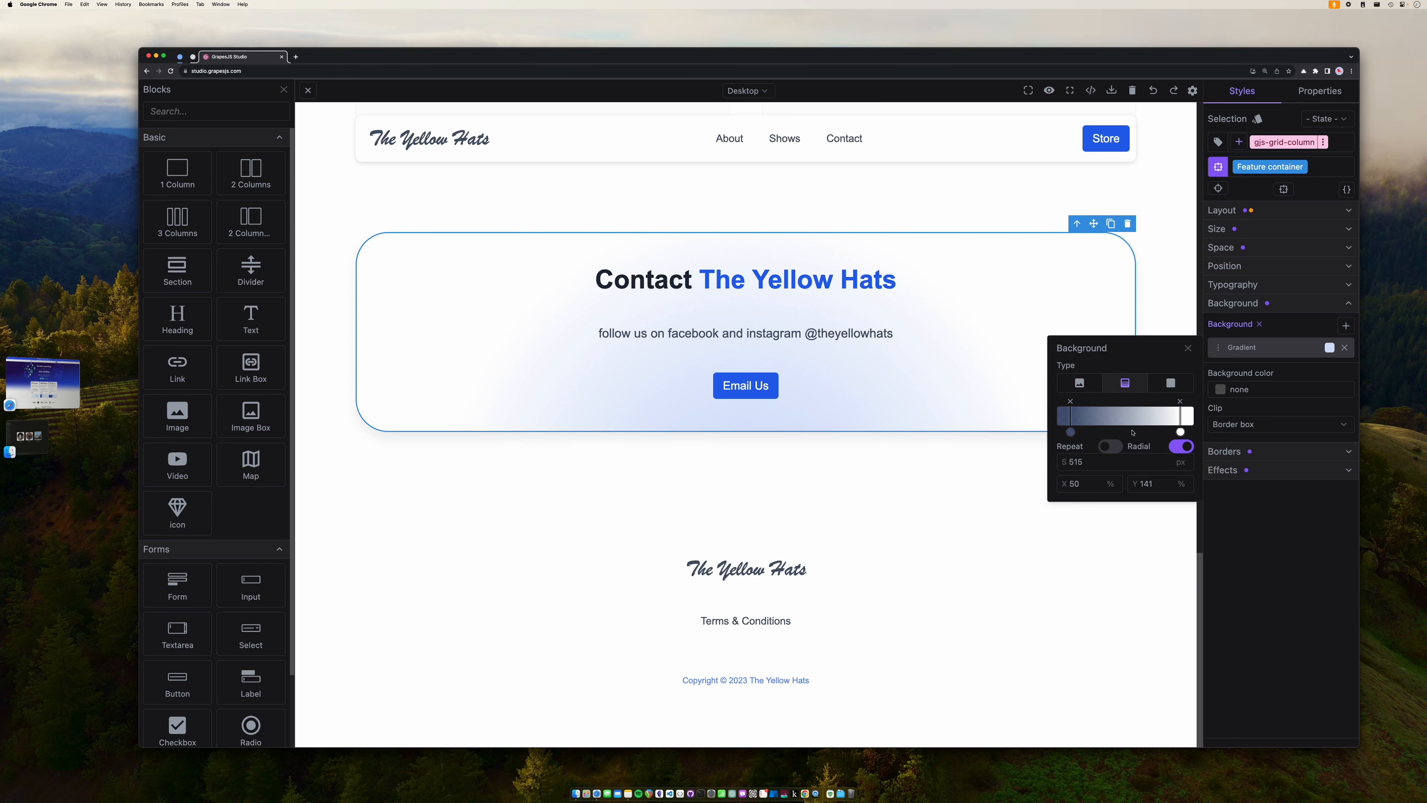
pyautogui.click(1181, 432)
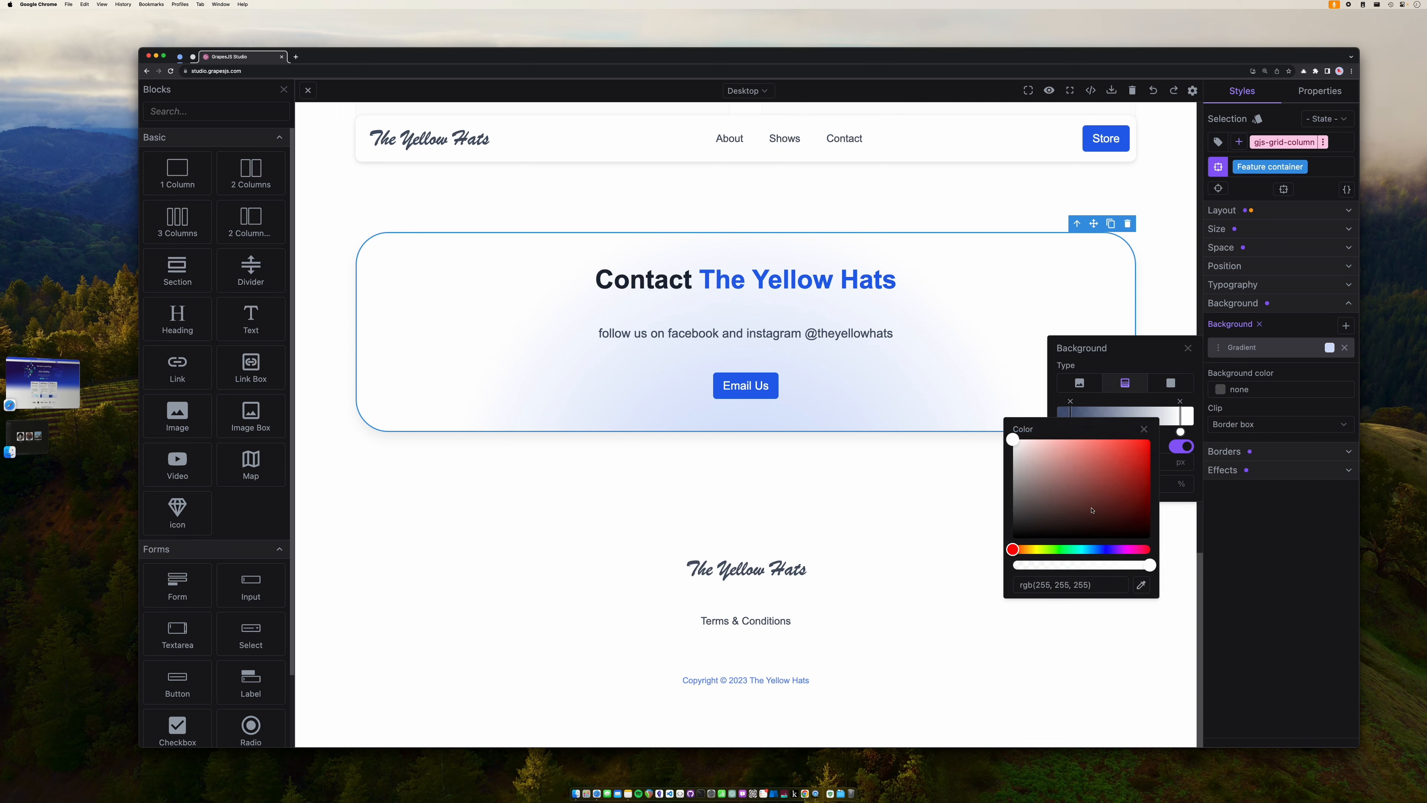
pyautogui.click(1038, 550)
pyautogui.moveTo(1069, 475); pyautogui.dragTo(1042, 447)
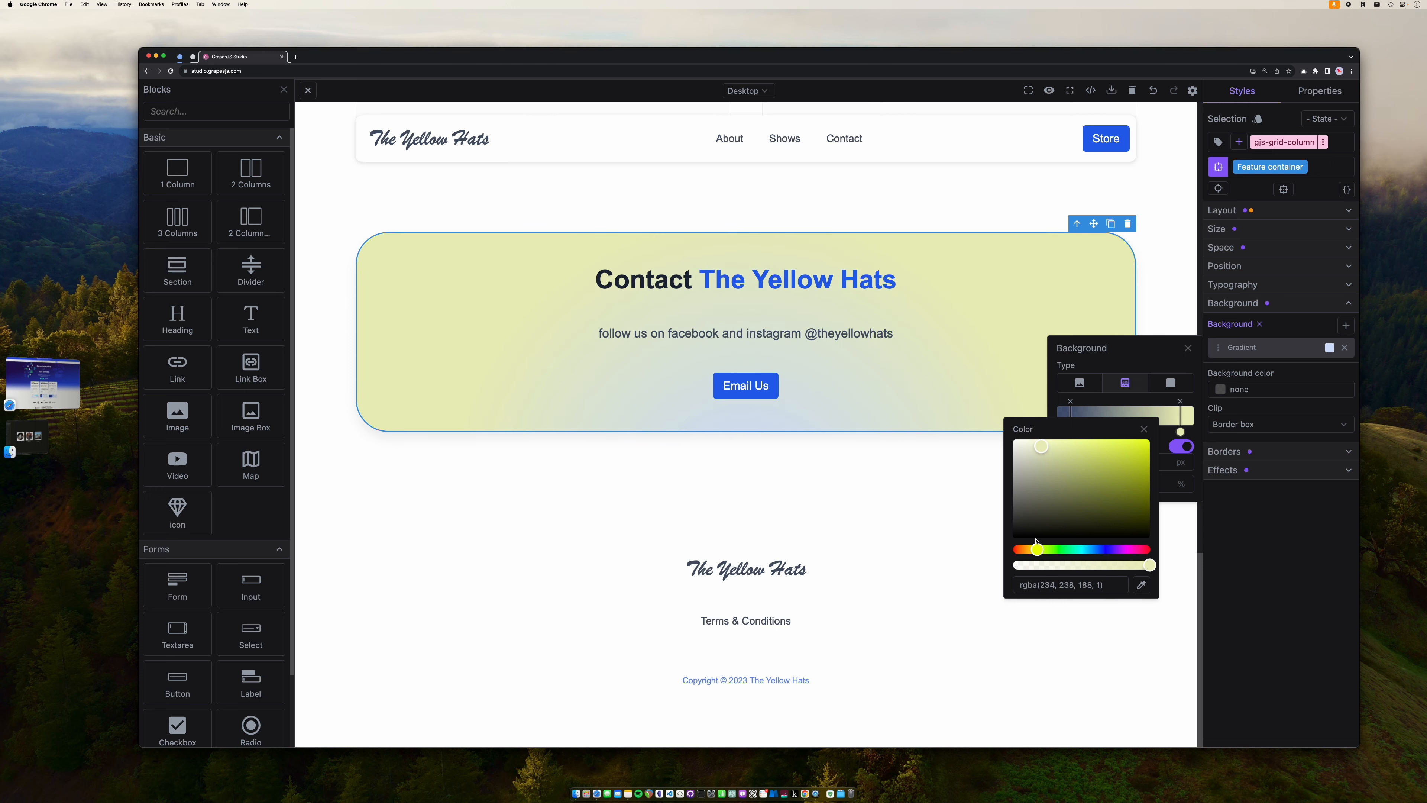
pyautogui.moveTo(1037, 549); pyautogui.dragTo(1034, 552)
pyautogui.moveTo(1079, 474); pyautogui.dragTo(1043, 444)
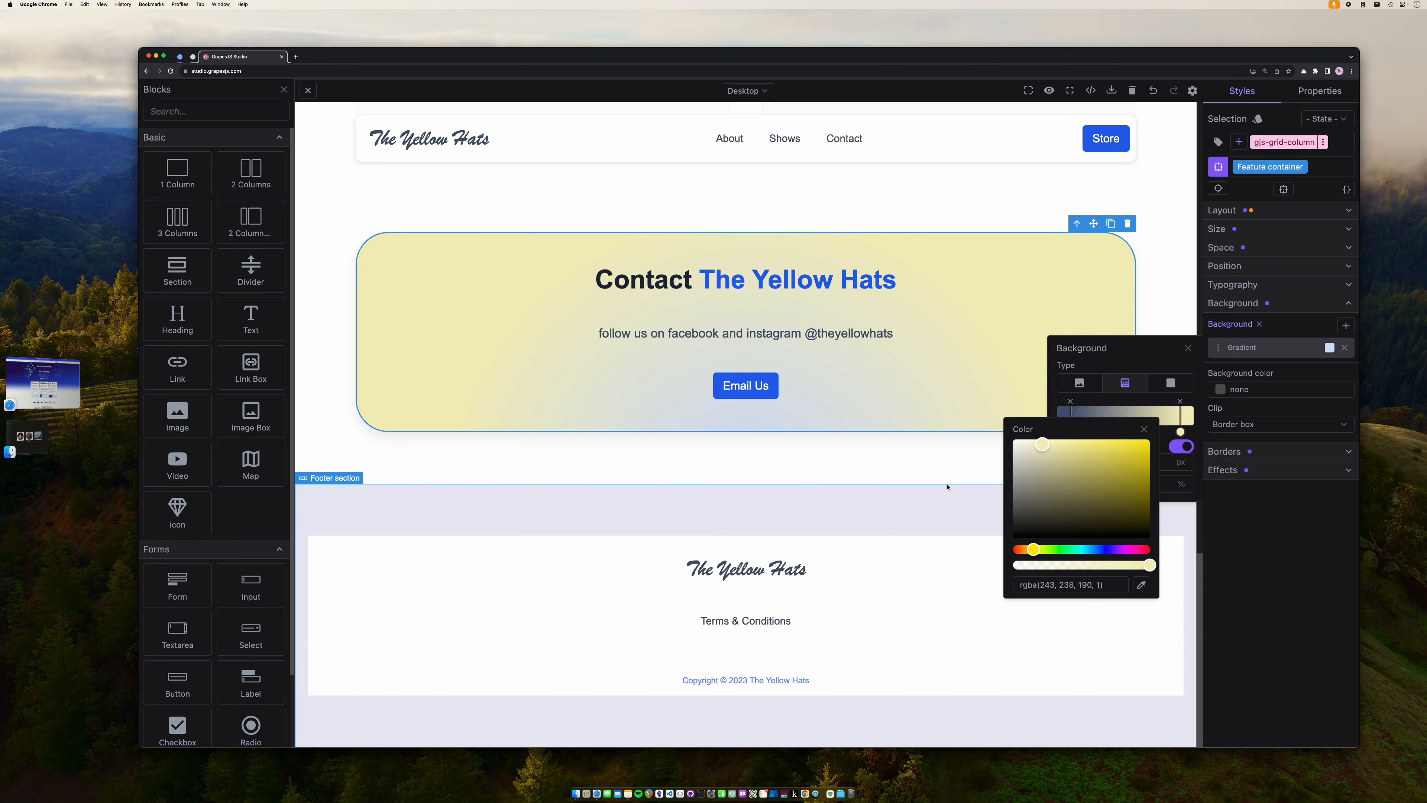
pyautogui.click(946, 484)
pyautogui.scroll(7, 948, 487)
pyautogui.scroll(10, 947, 487)
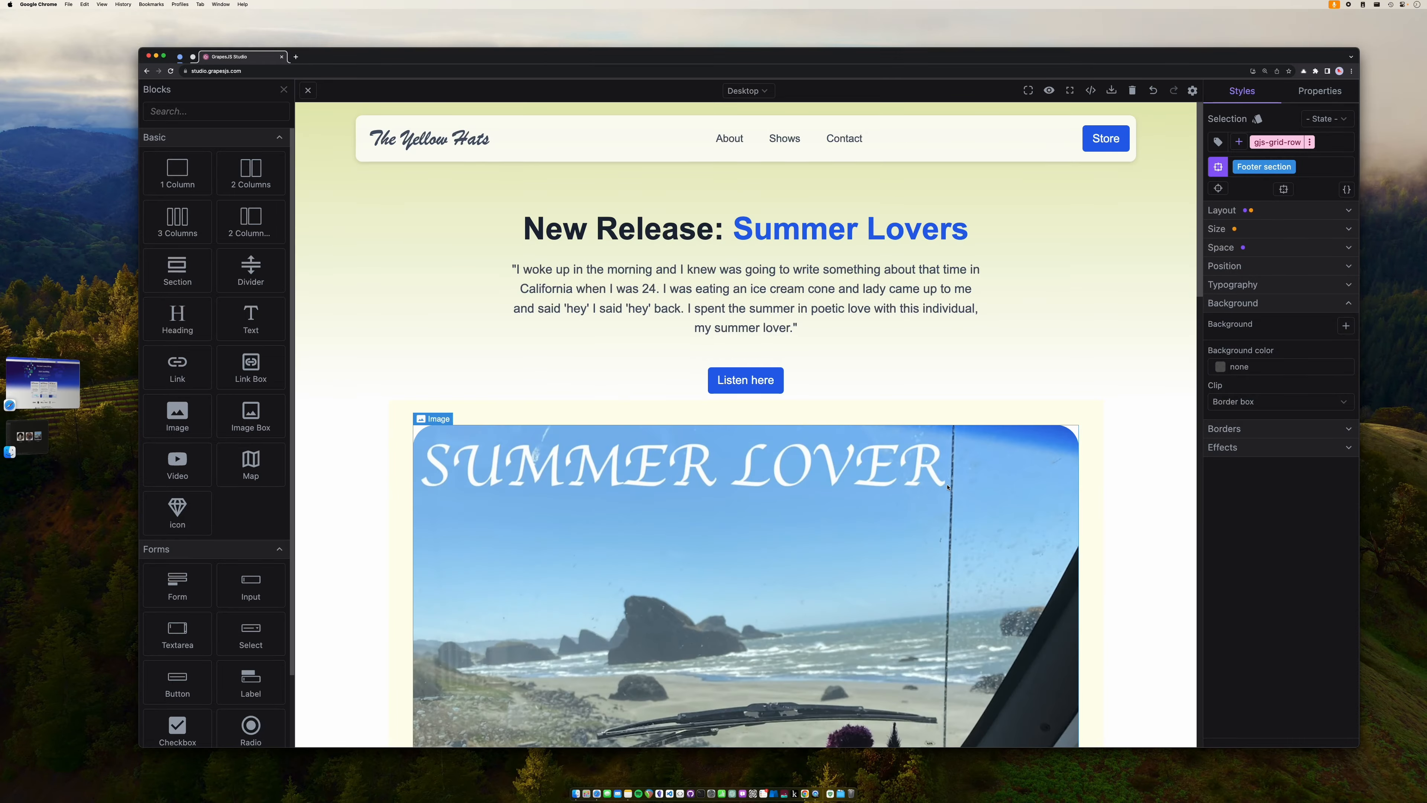
# - Preview The Yellow Hats page full-window, scroll through it, then exit preview
pyautogui.scroll(-20, 1022, 278)
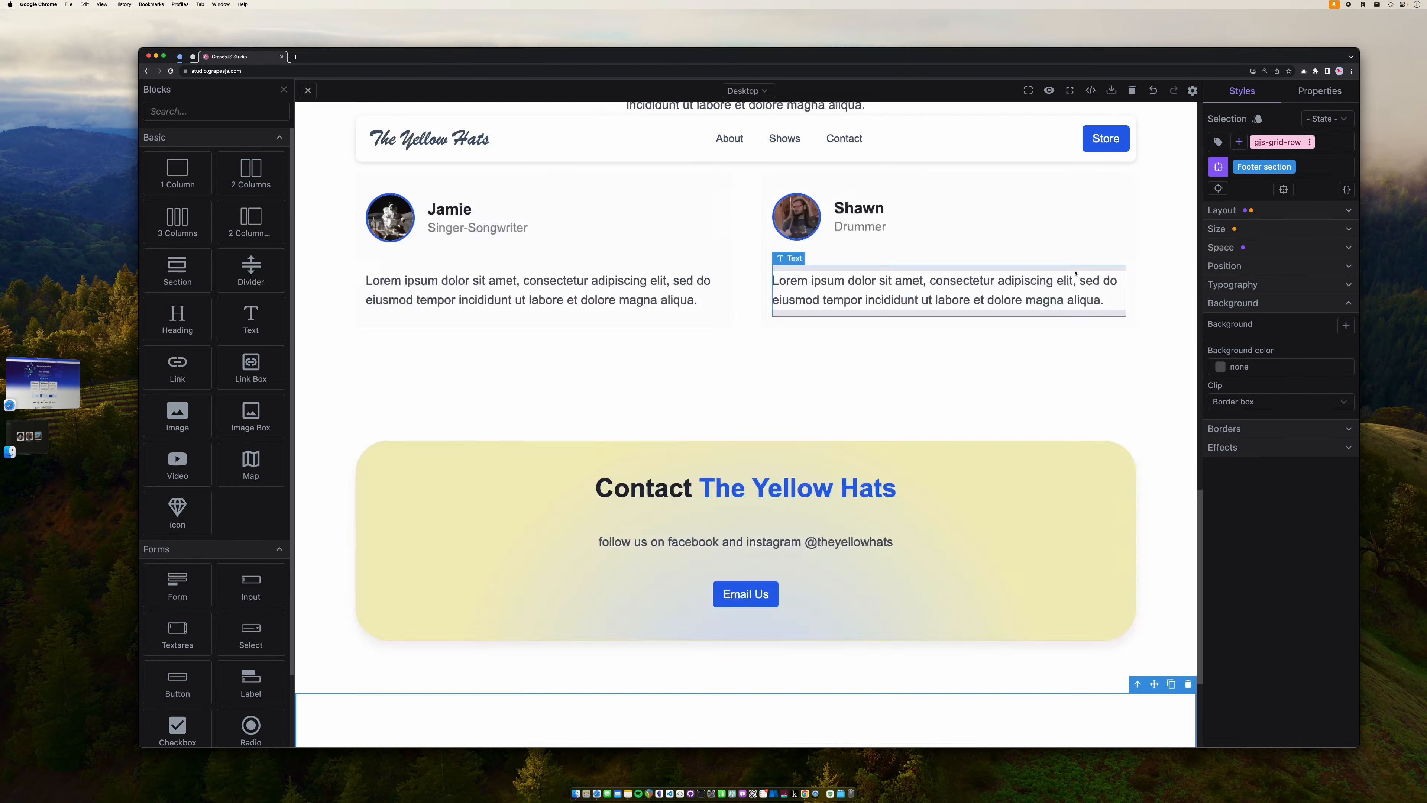
pyautogui.scroll(20, 1075, 273)
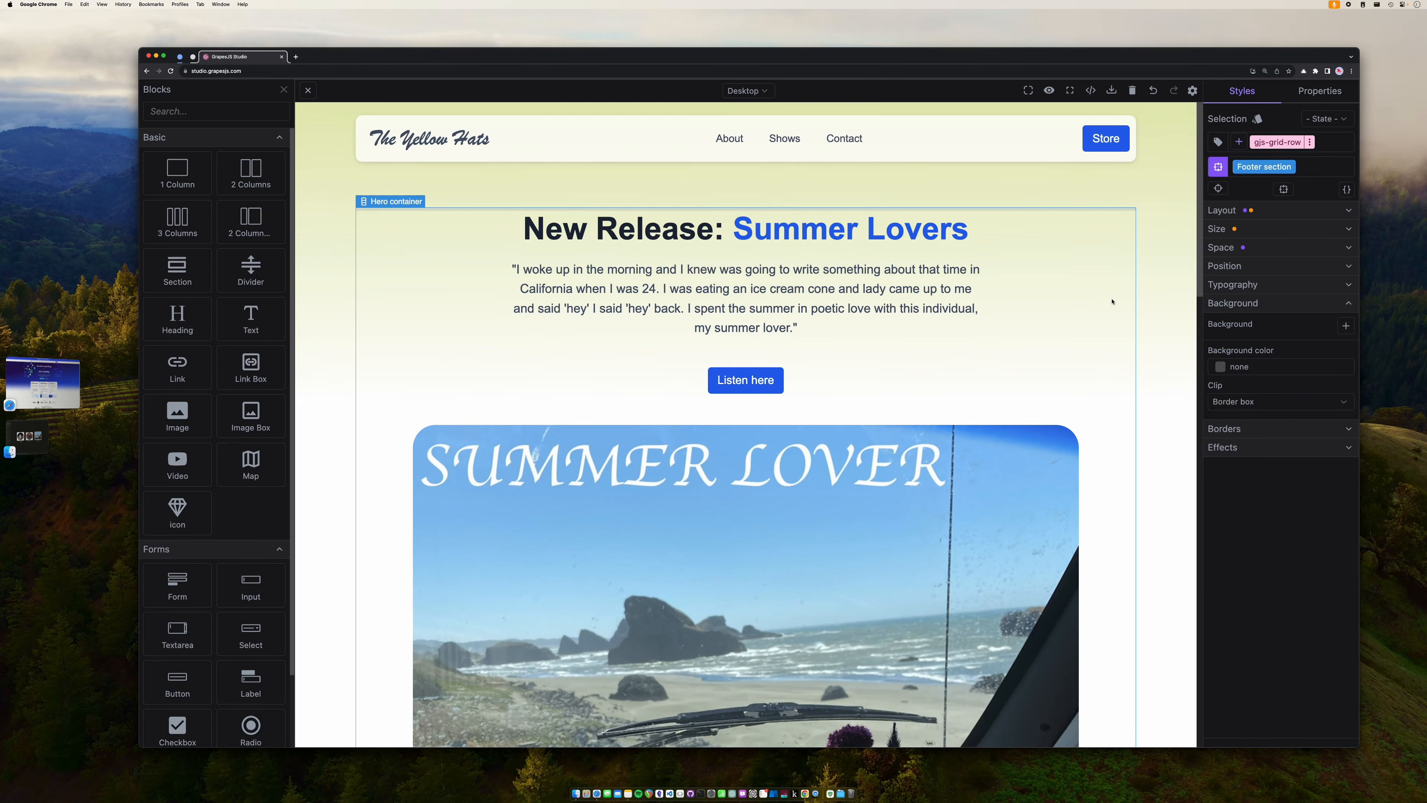
pyautogui.click(1049, 91)
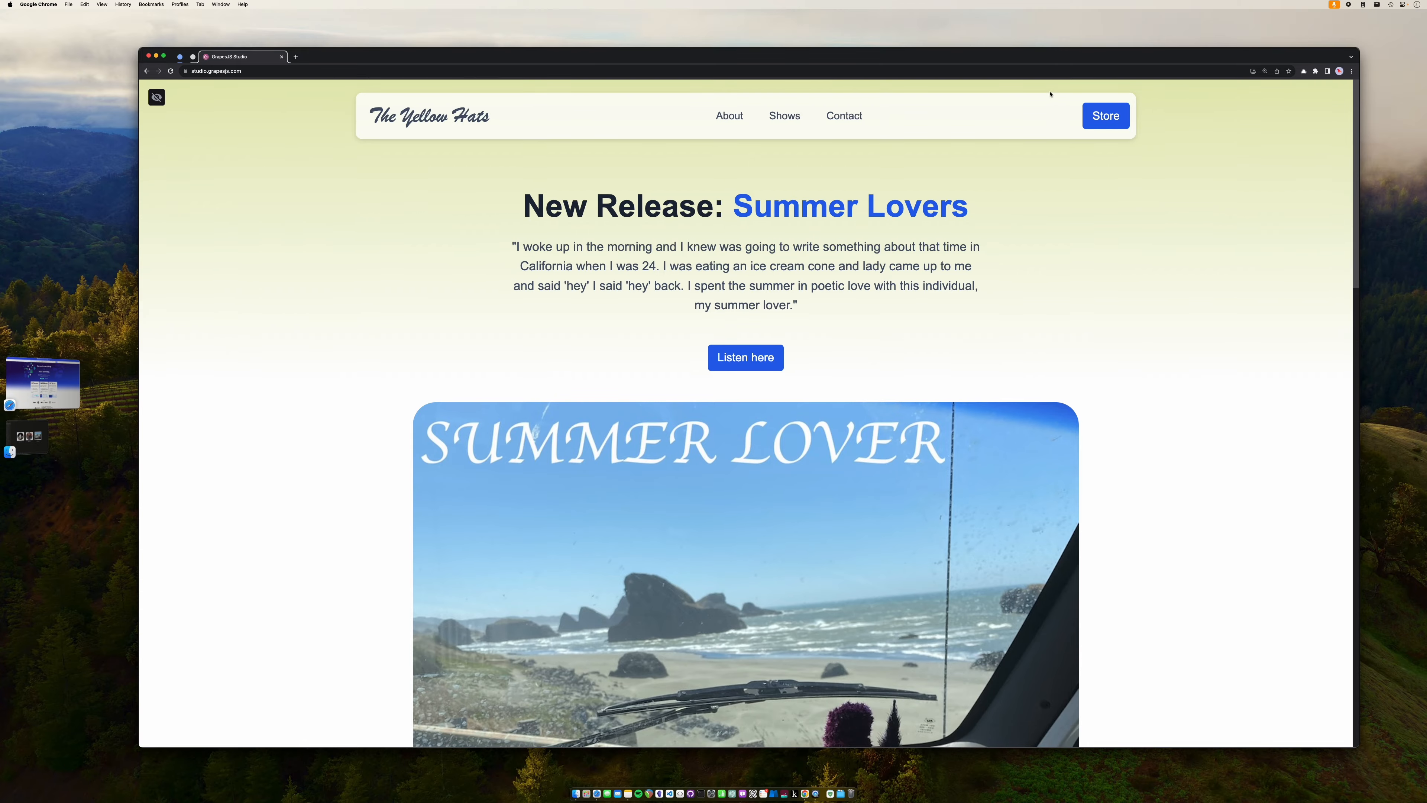
pyautogui.scroll(-20, 1134, 282)
pyautogui.scroll(20, 1134, 282)
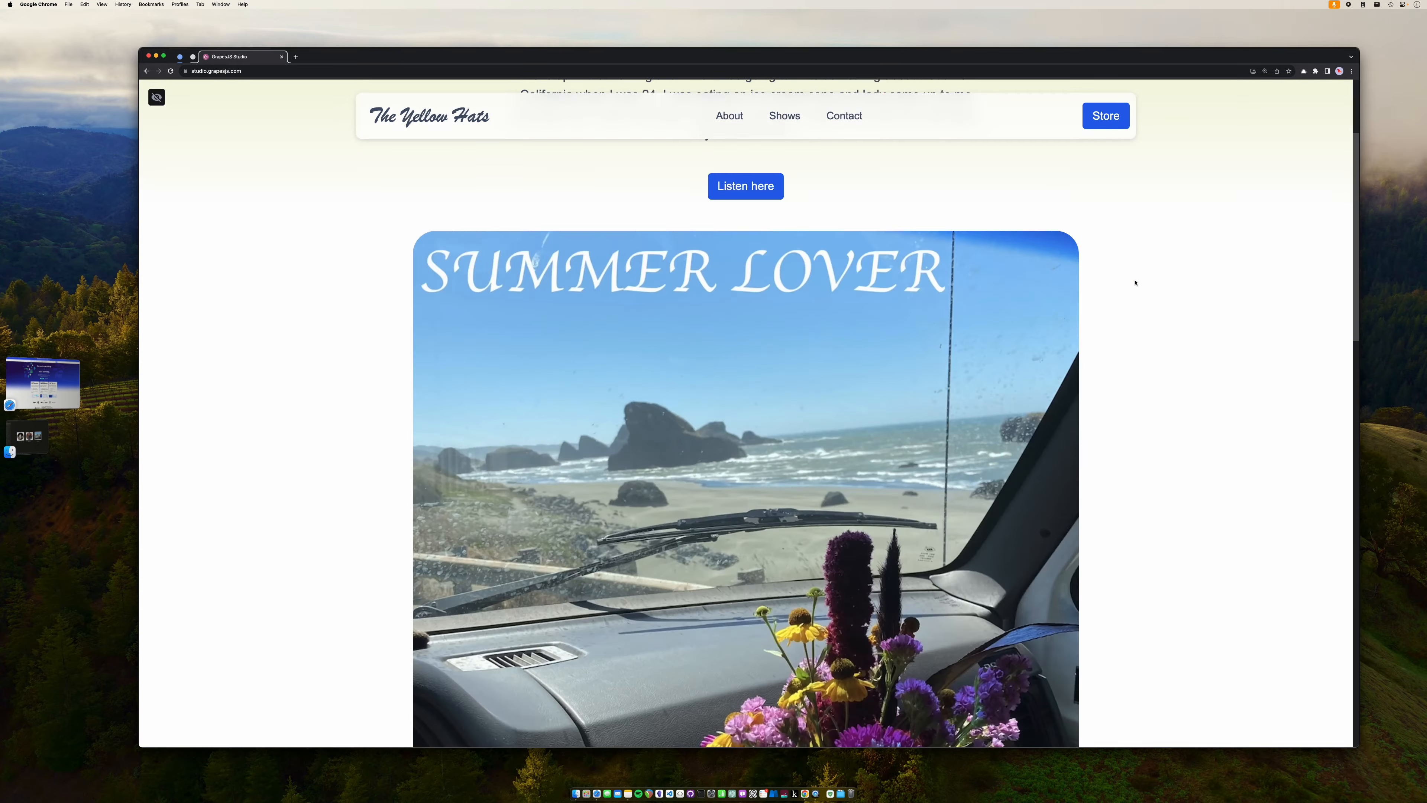
pyautogui.click(156, 98)
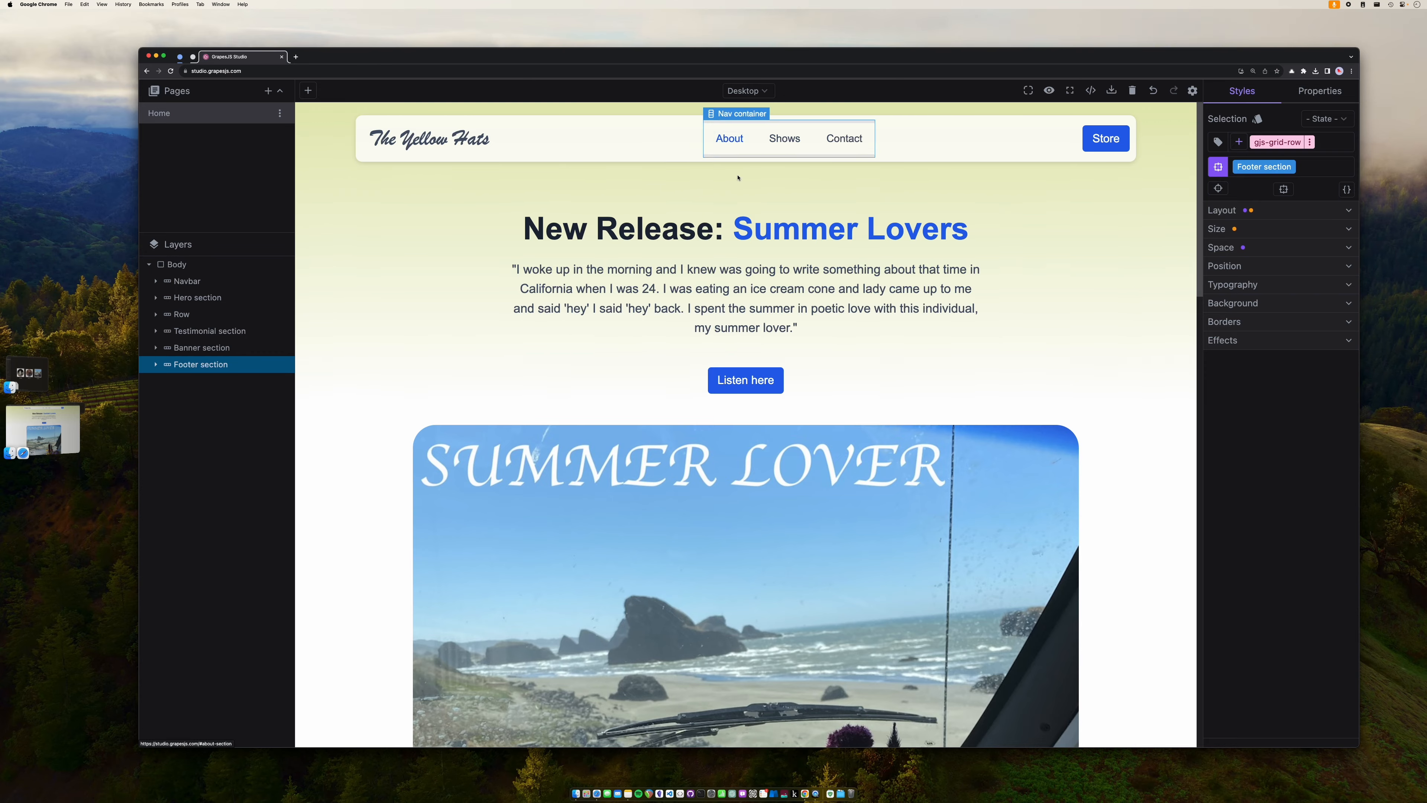
# - Read the About and Contact nav links' target ids in Properties, then select the About Us section
pyautogui.scroll(-15, 737, 178)
pyautogui.scroll(10, 795, 307)
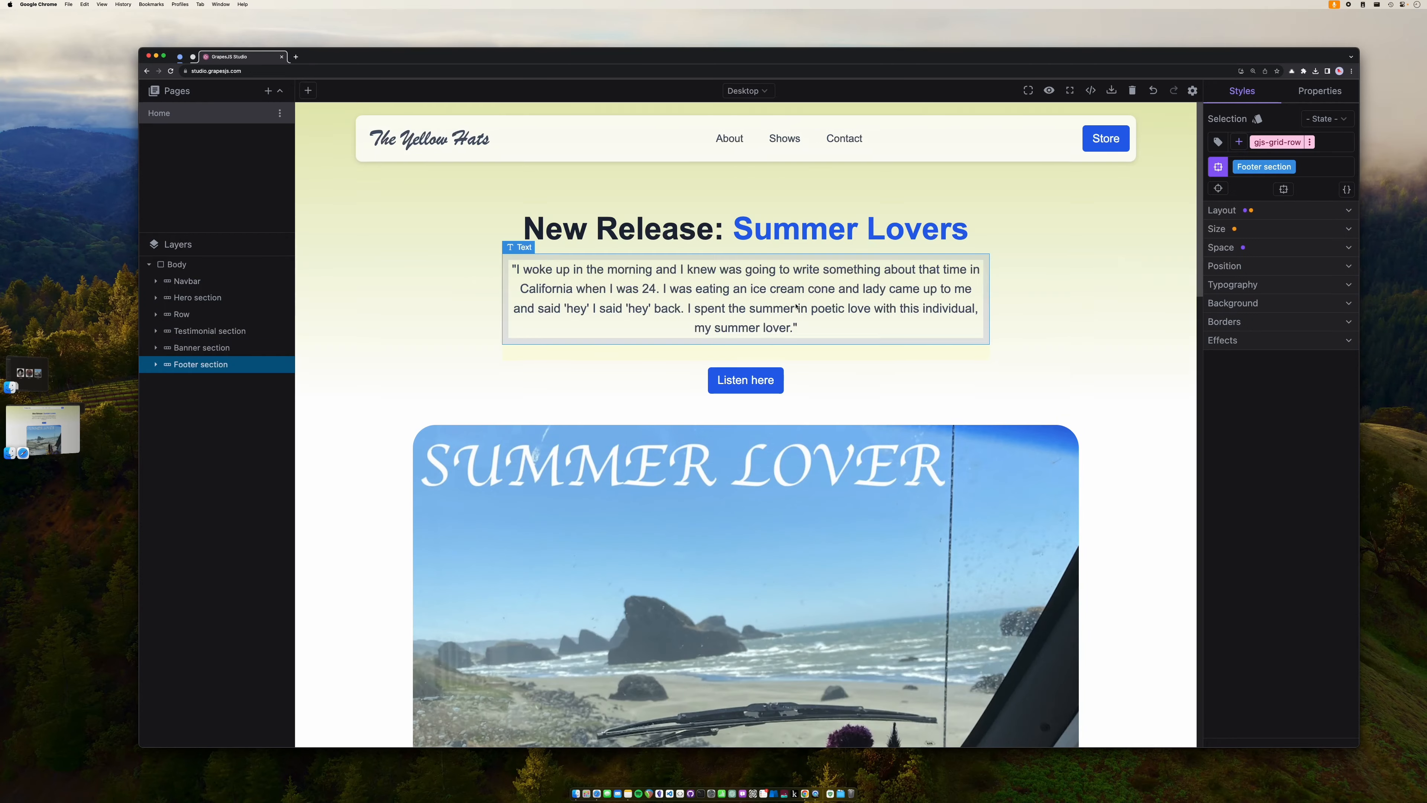
pyautogui.click(736, 145)
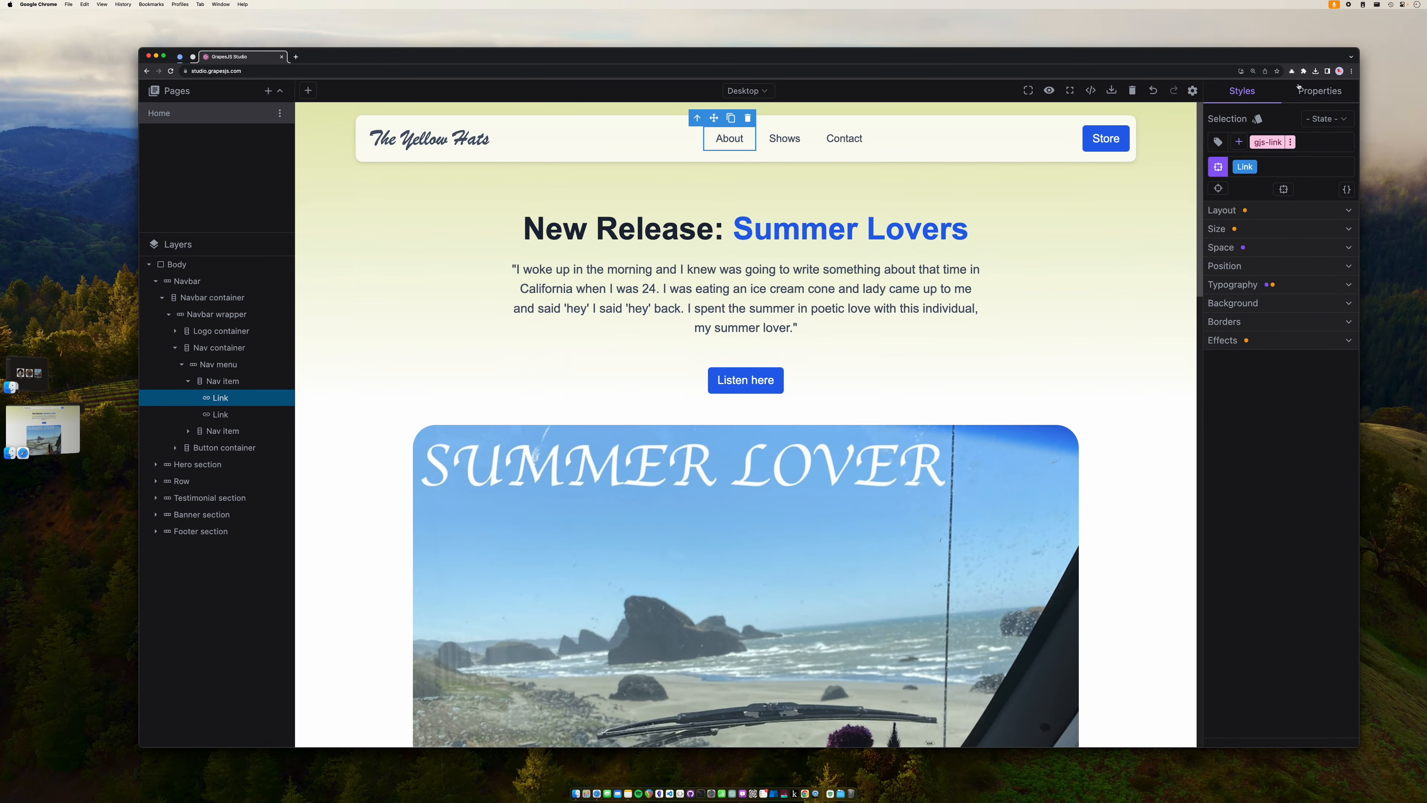
pyautogui.click(1320, 91)
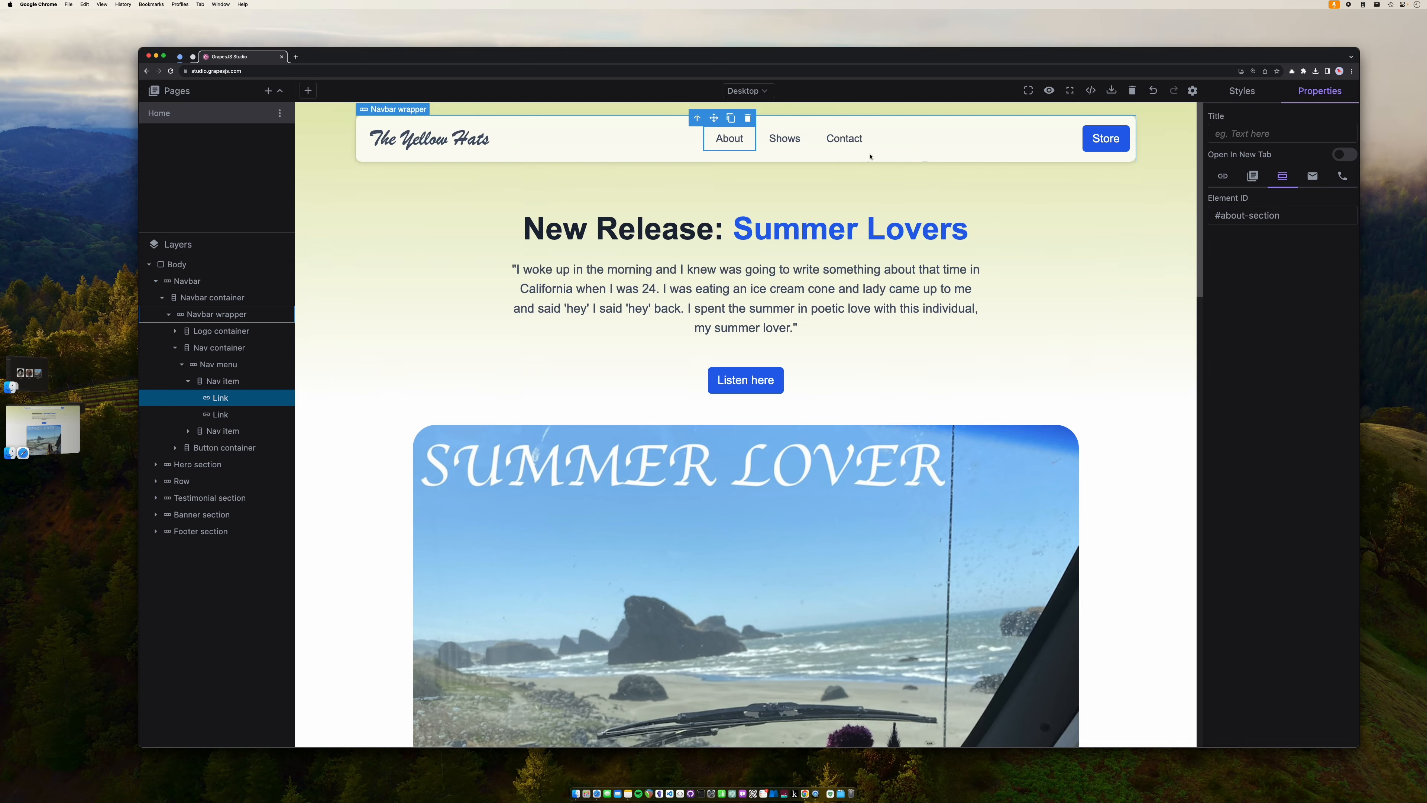
pyautogui.click(845, 140)
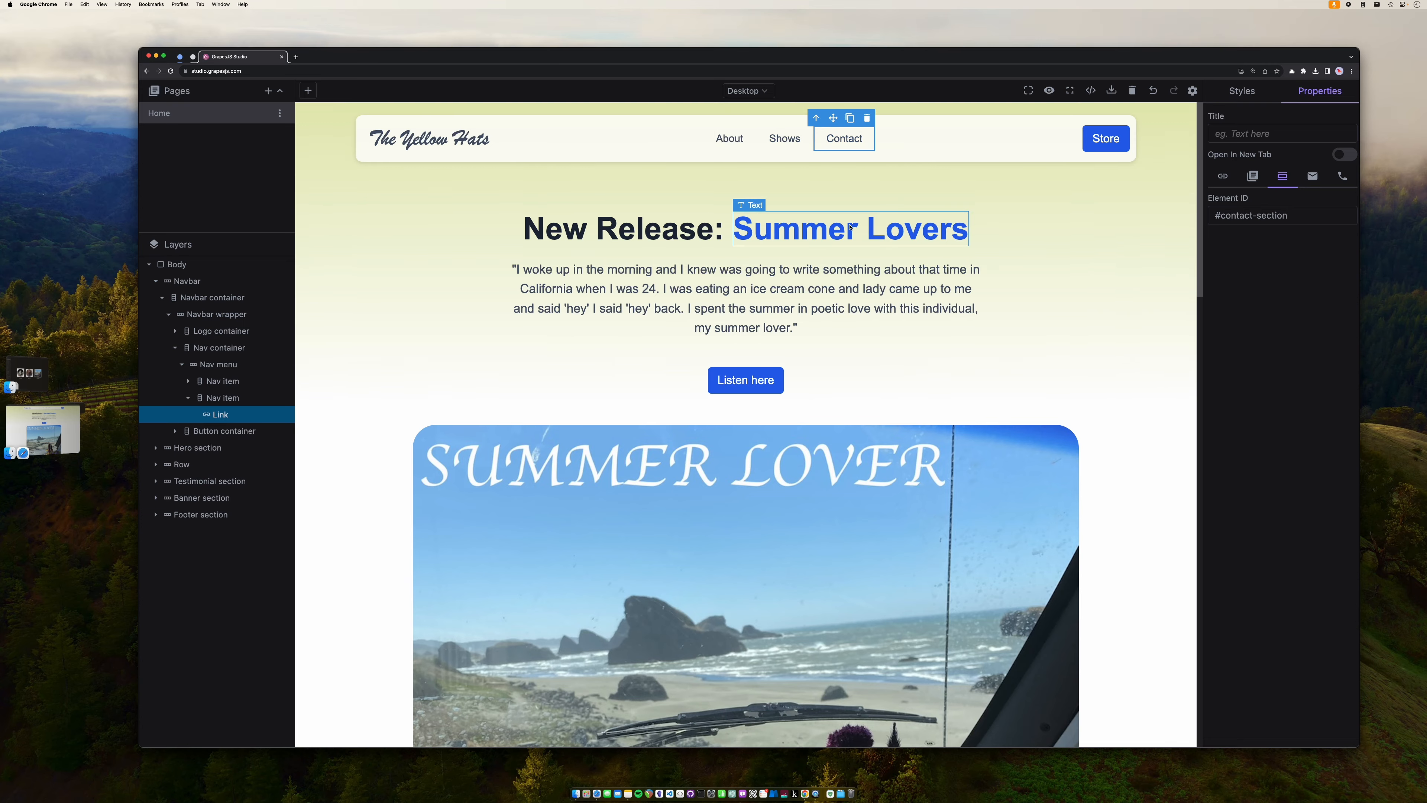
pyautogui.scroll(-15, 722, 318)
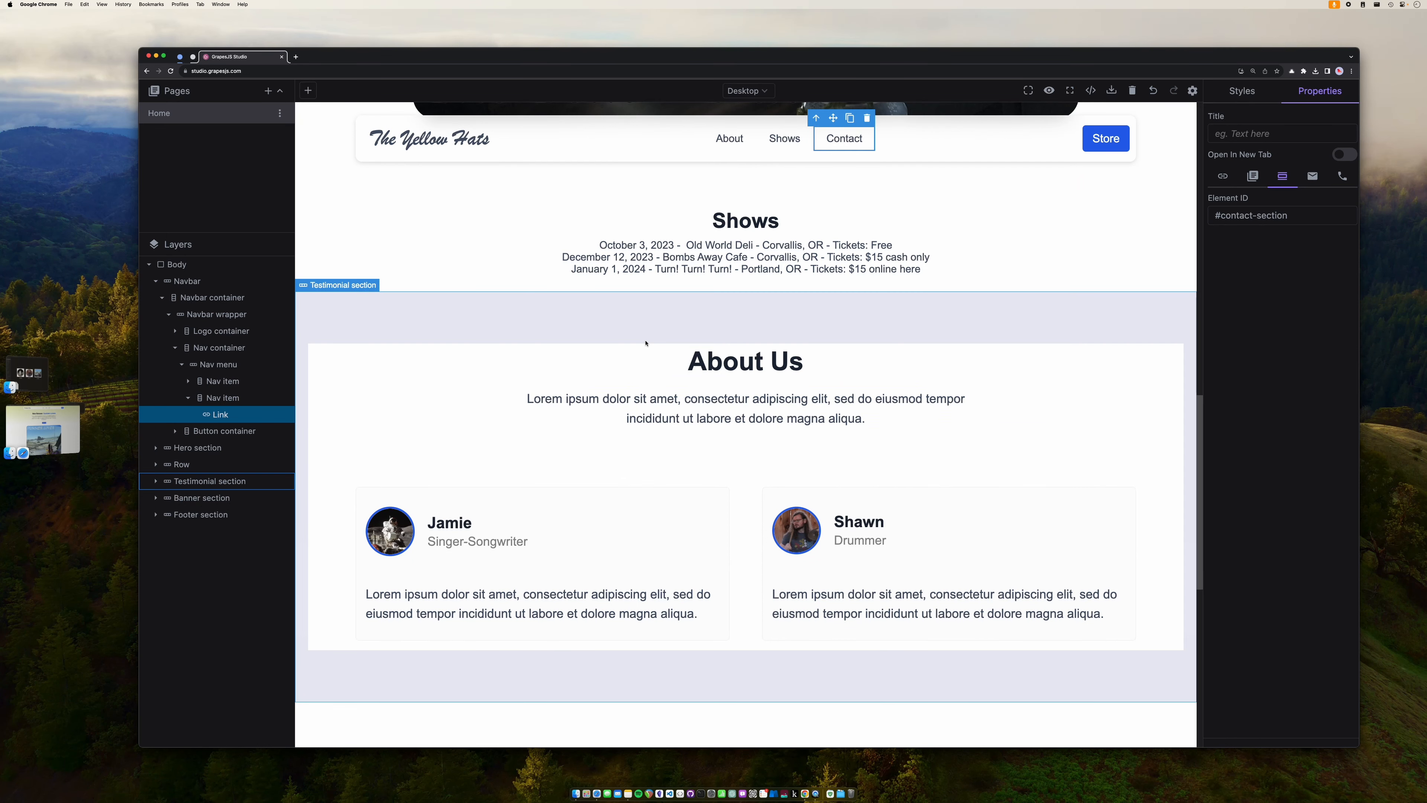
pyautogui.click(647, 337)
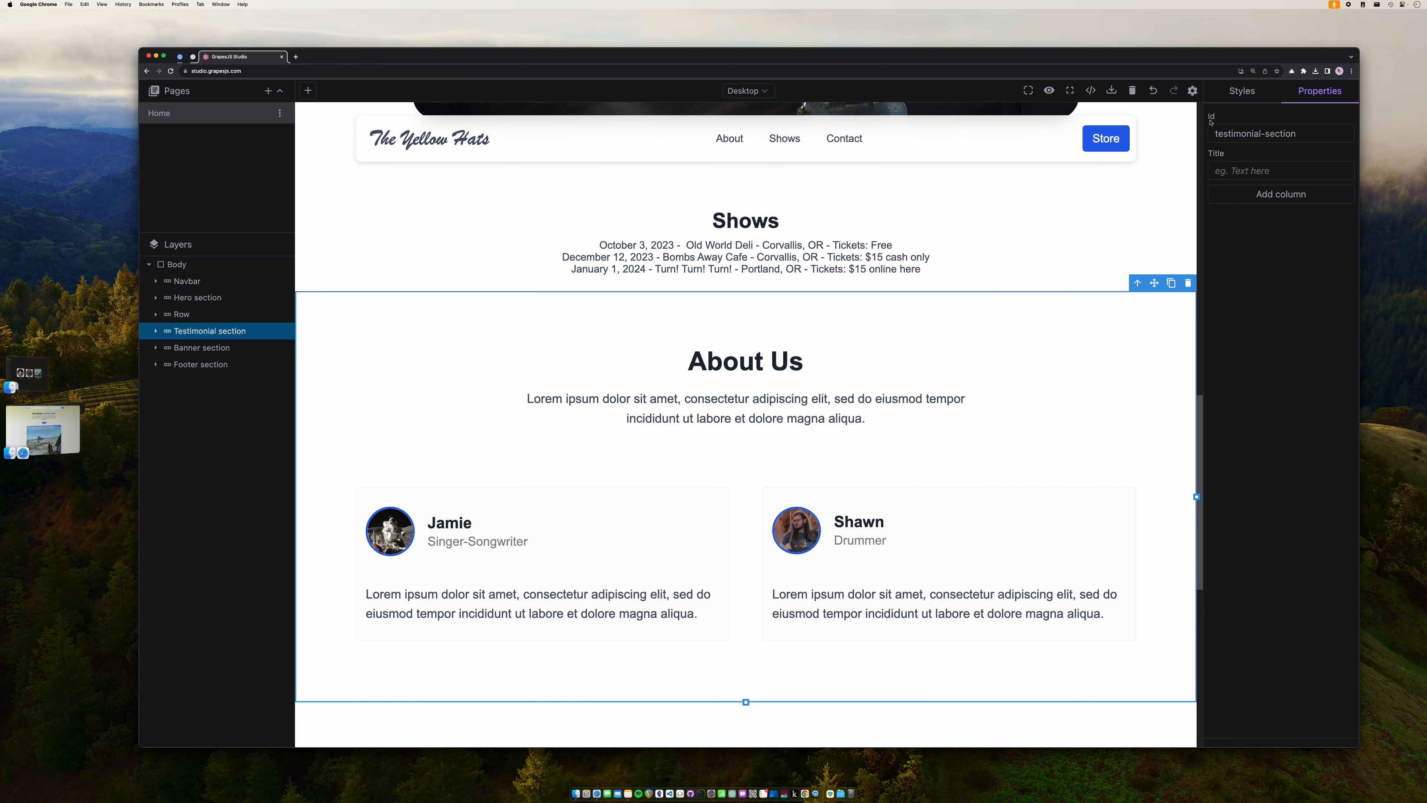
# - Change About Us's id testimonial-section to about-section; give Shows and the Contact banner shows-section and contact-section
pyautogui.doubleClick(1234, 133)
pyautogui.write('about')
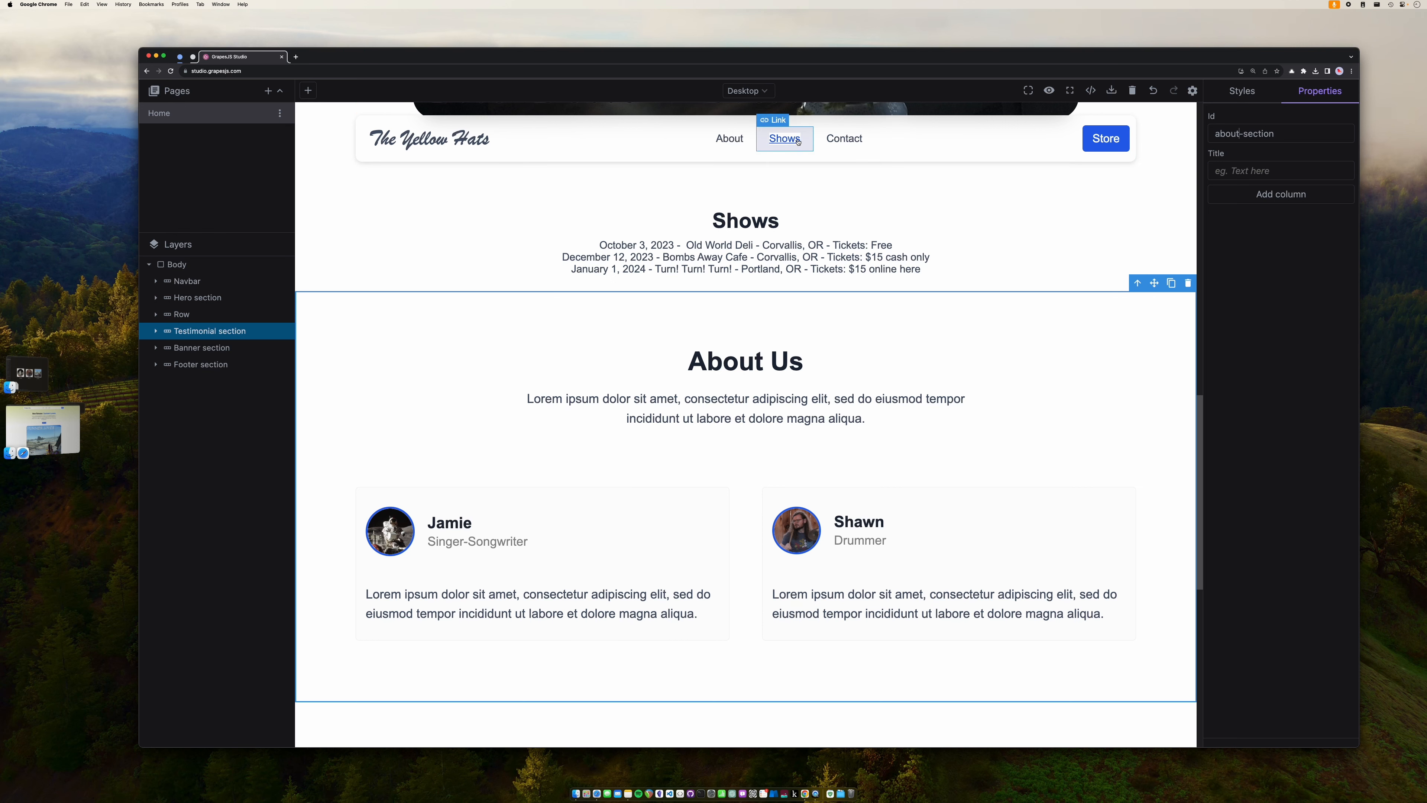
pyautogui.scroll(3, 793, 258)
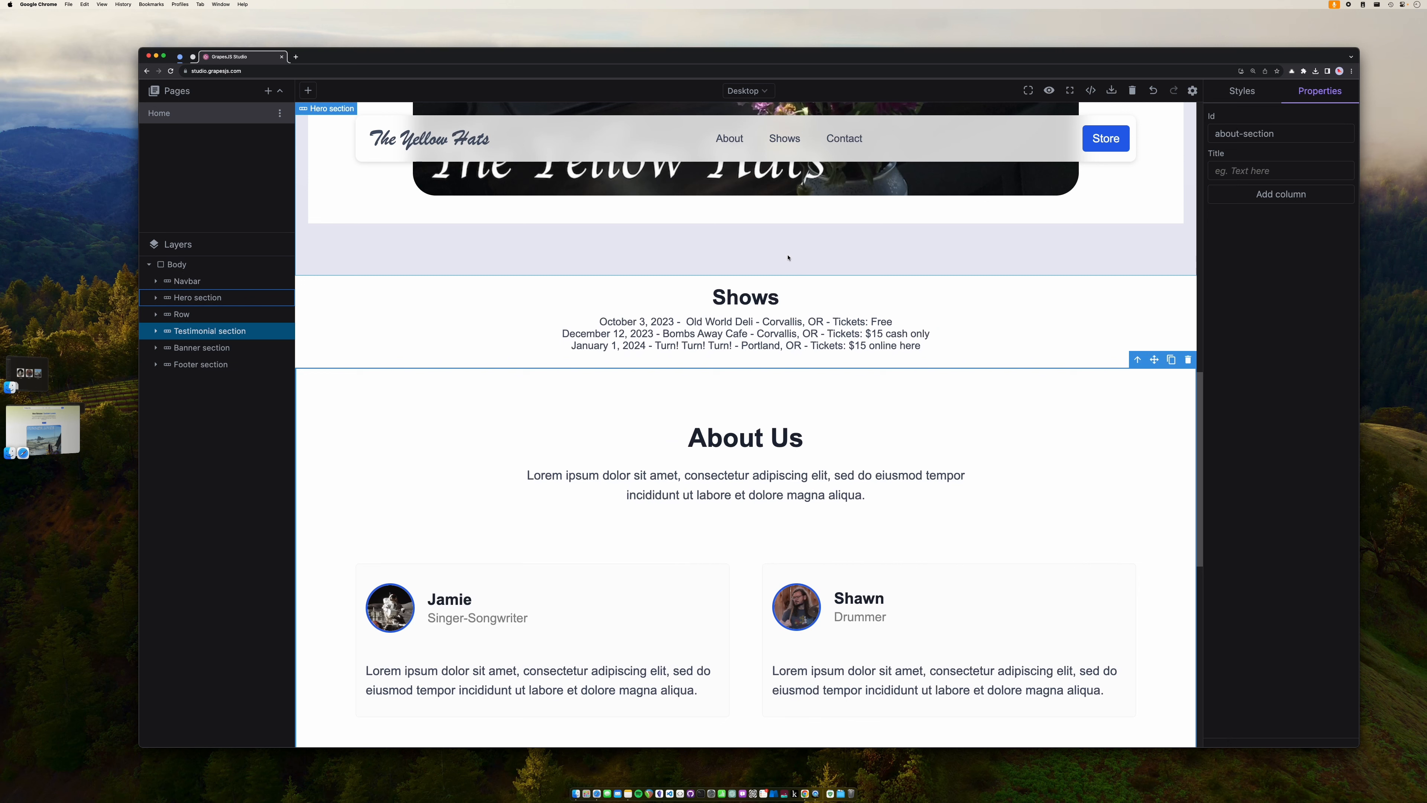
pyautogui.click(785, 273)
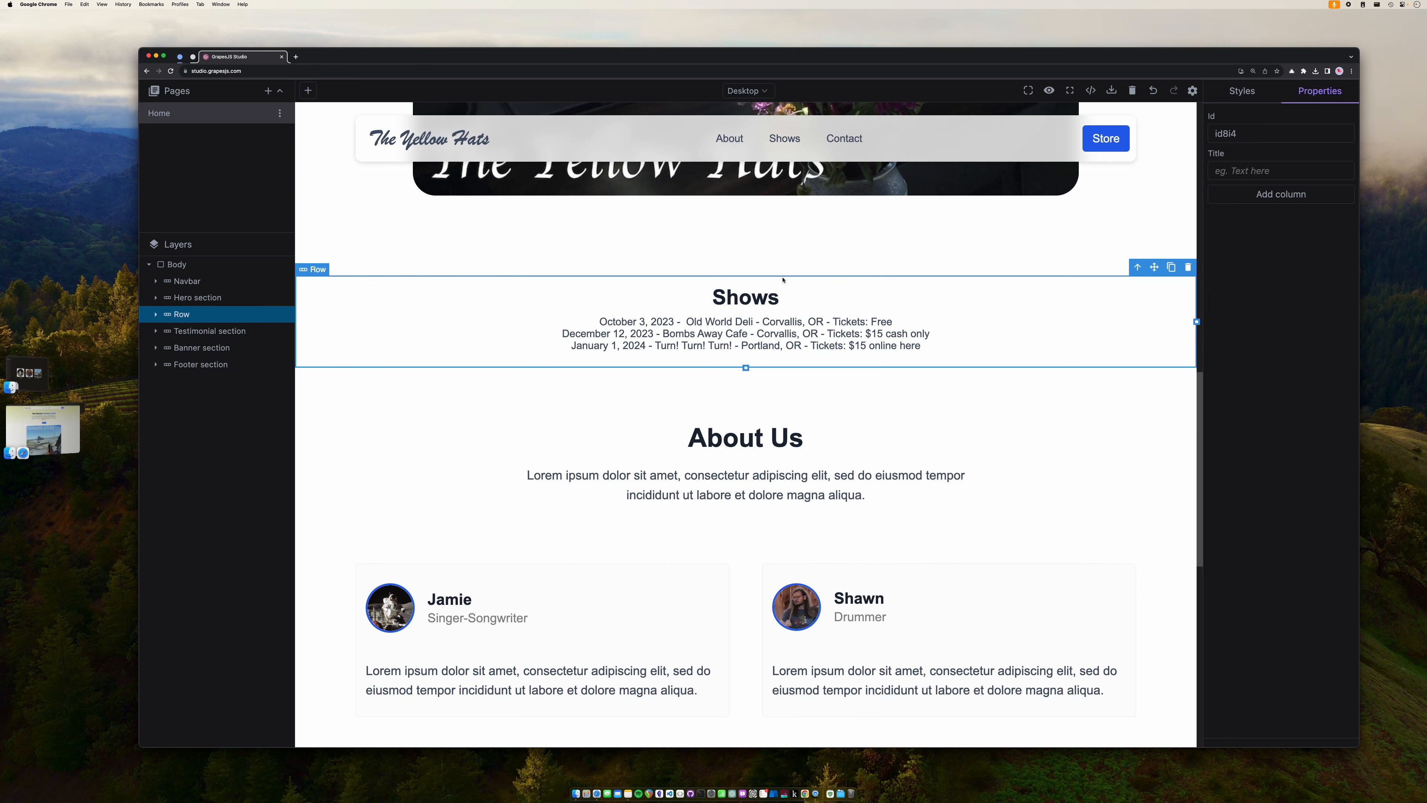
pyautogui.doubleClick(1237, 137)
pyautogui.write('shows-section')
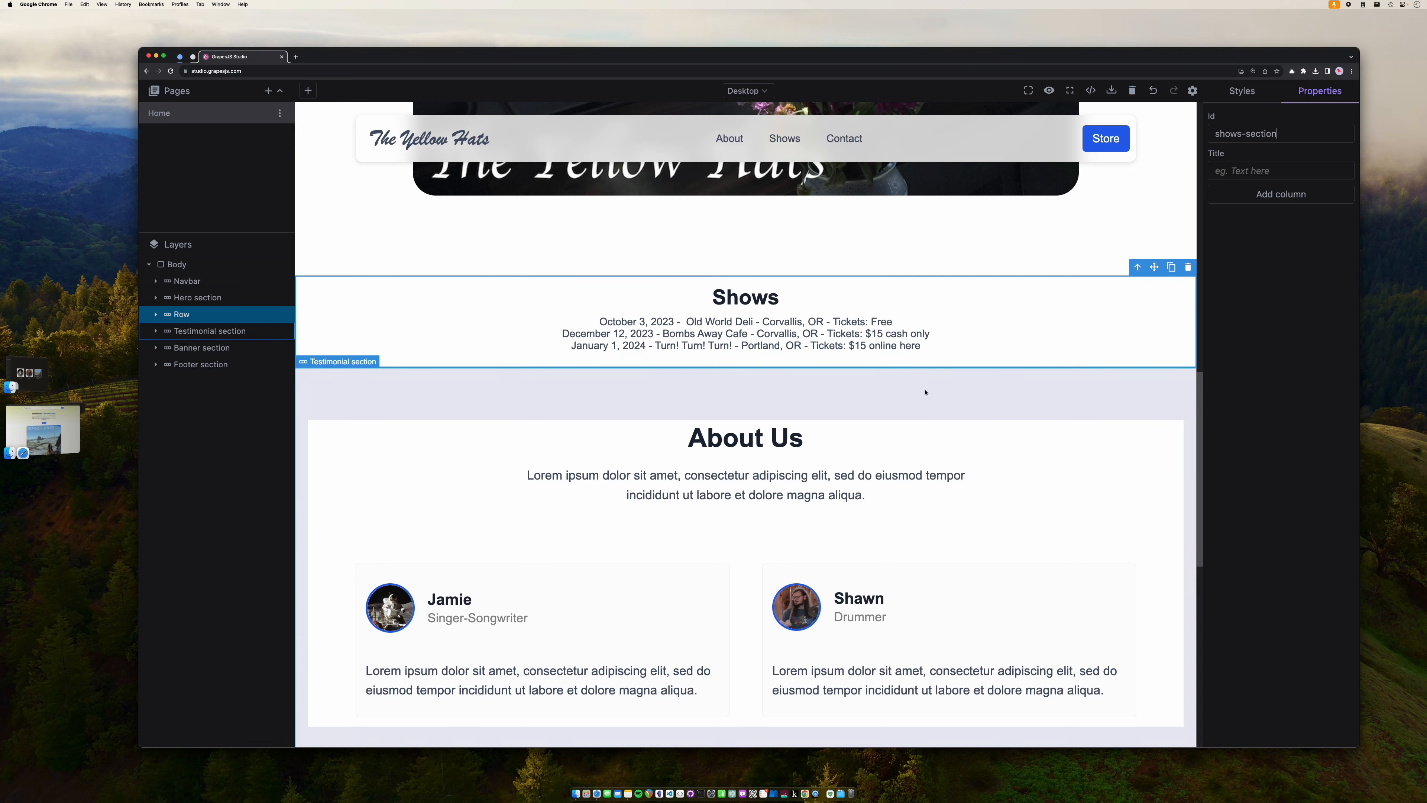
pyautogui.scroll(-10, 925, 392)
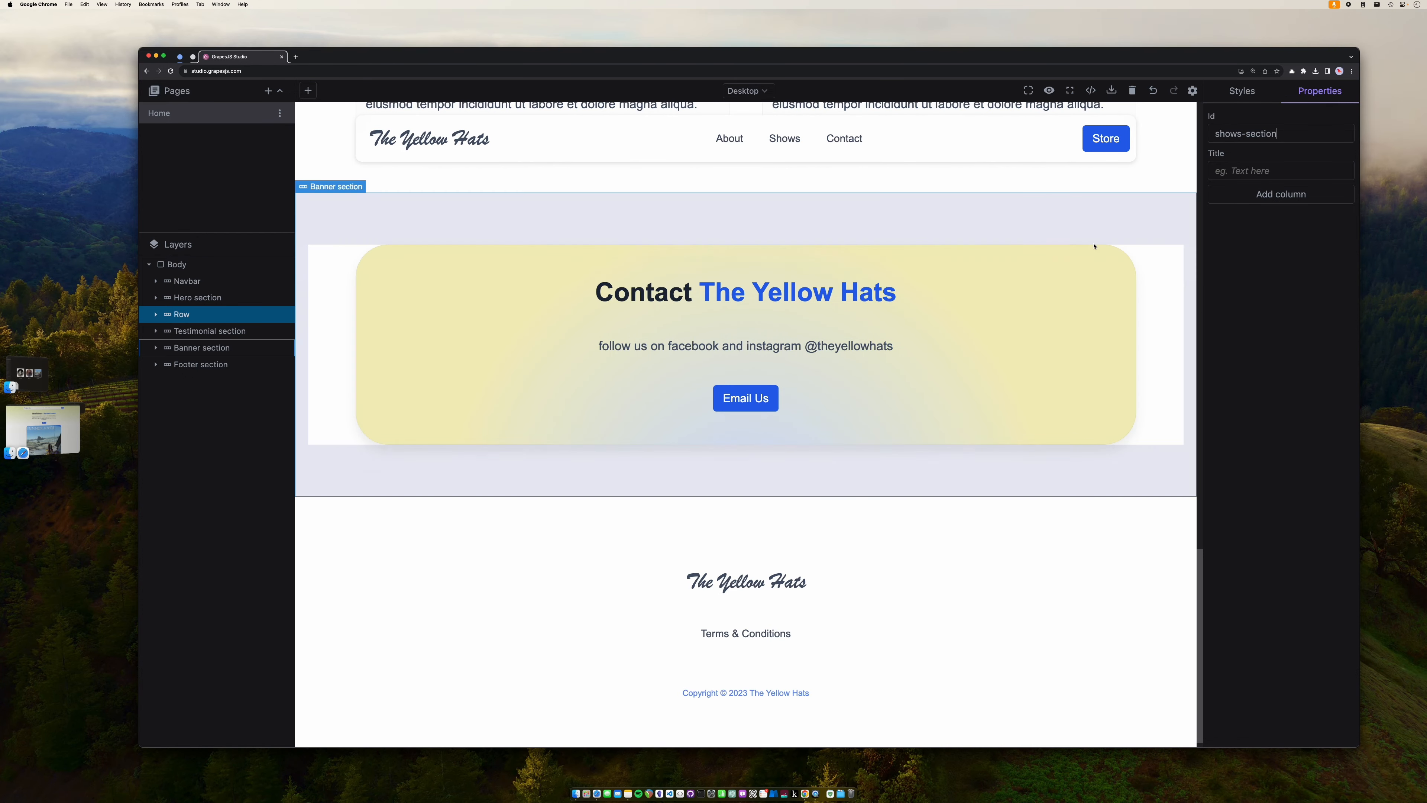
pyautogui.click(1147, 236)
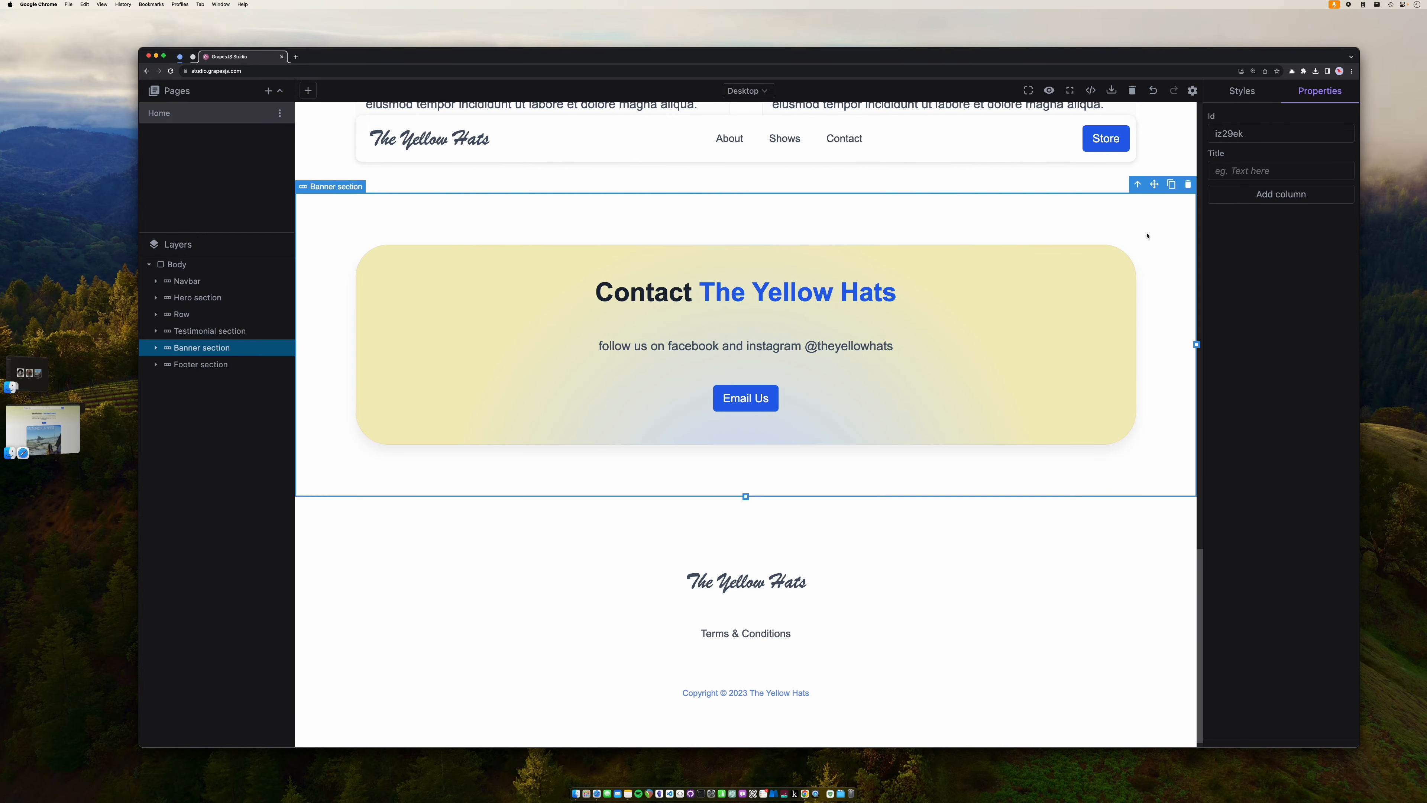
pyautogui.doubleClick(1230, 134)
pyautogui.write('contact-s')
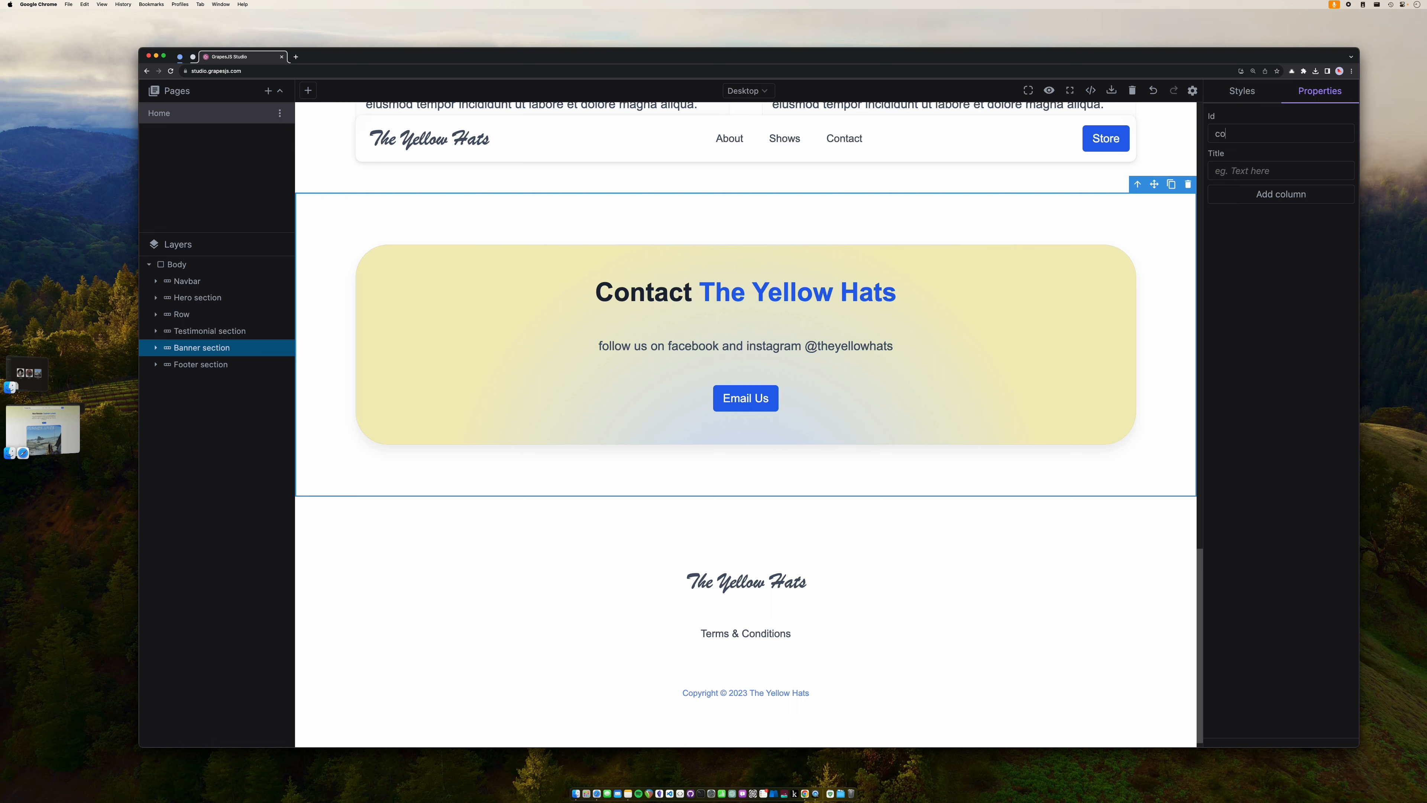
pyautogui.write('ection')
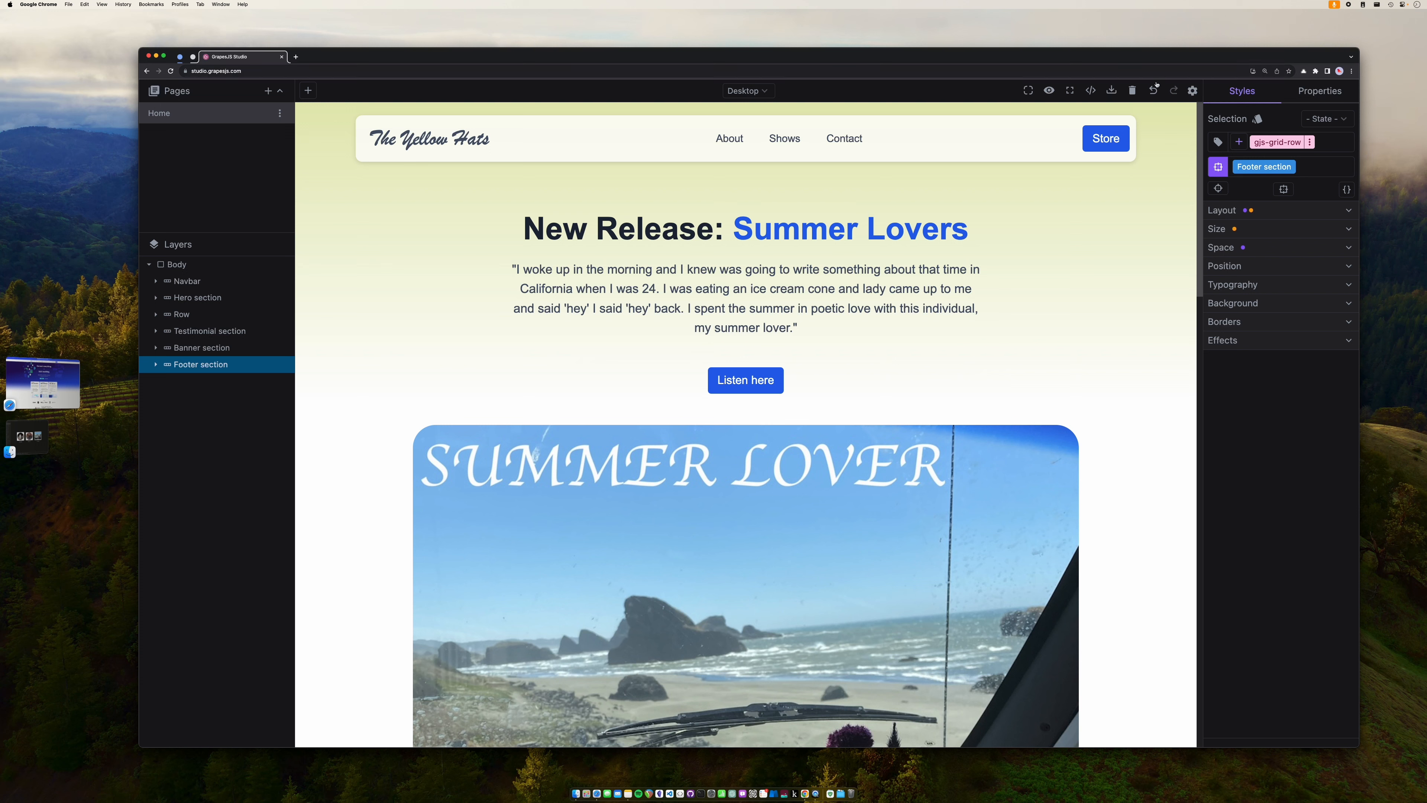
# - Save the Yellow Hats project as a .grapes file in the bandwebsiteforfree folder
pyautogui.click(1192, 93)
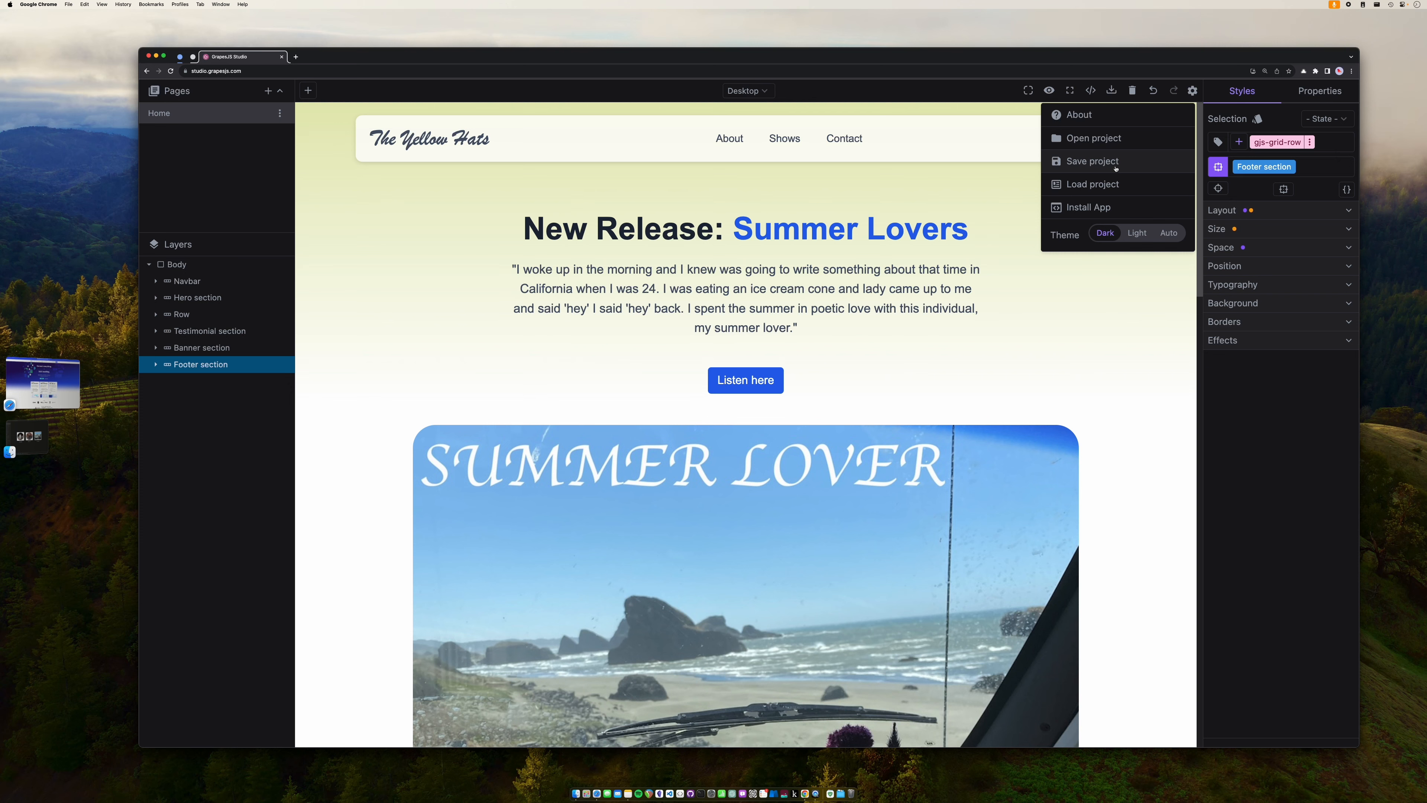
pyautogui.click(1092, 162)
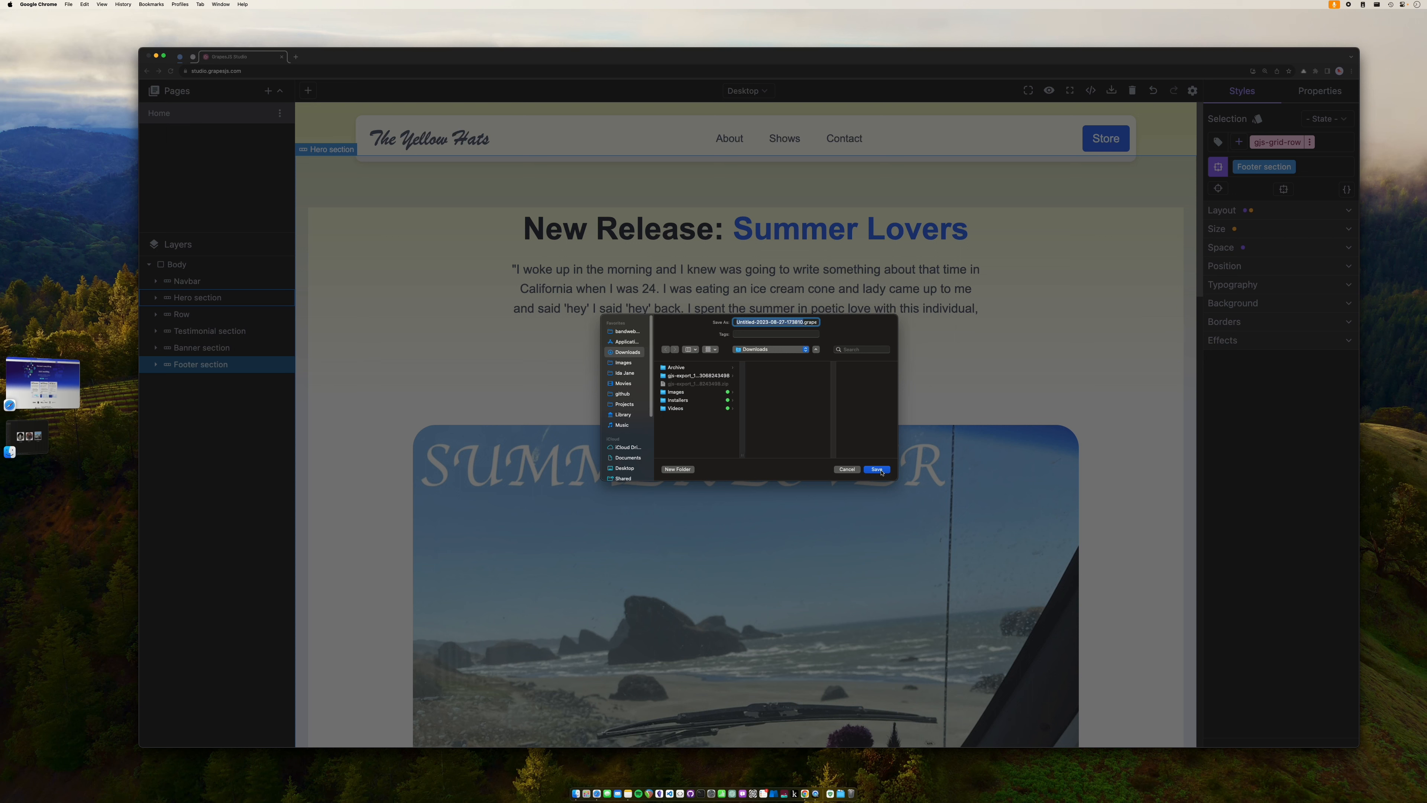
pyautogui.click(634, 333)
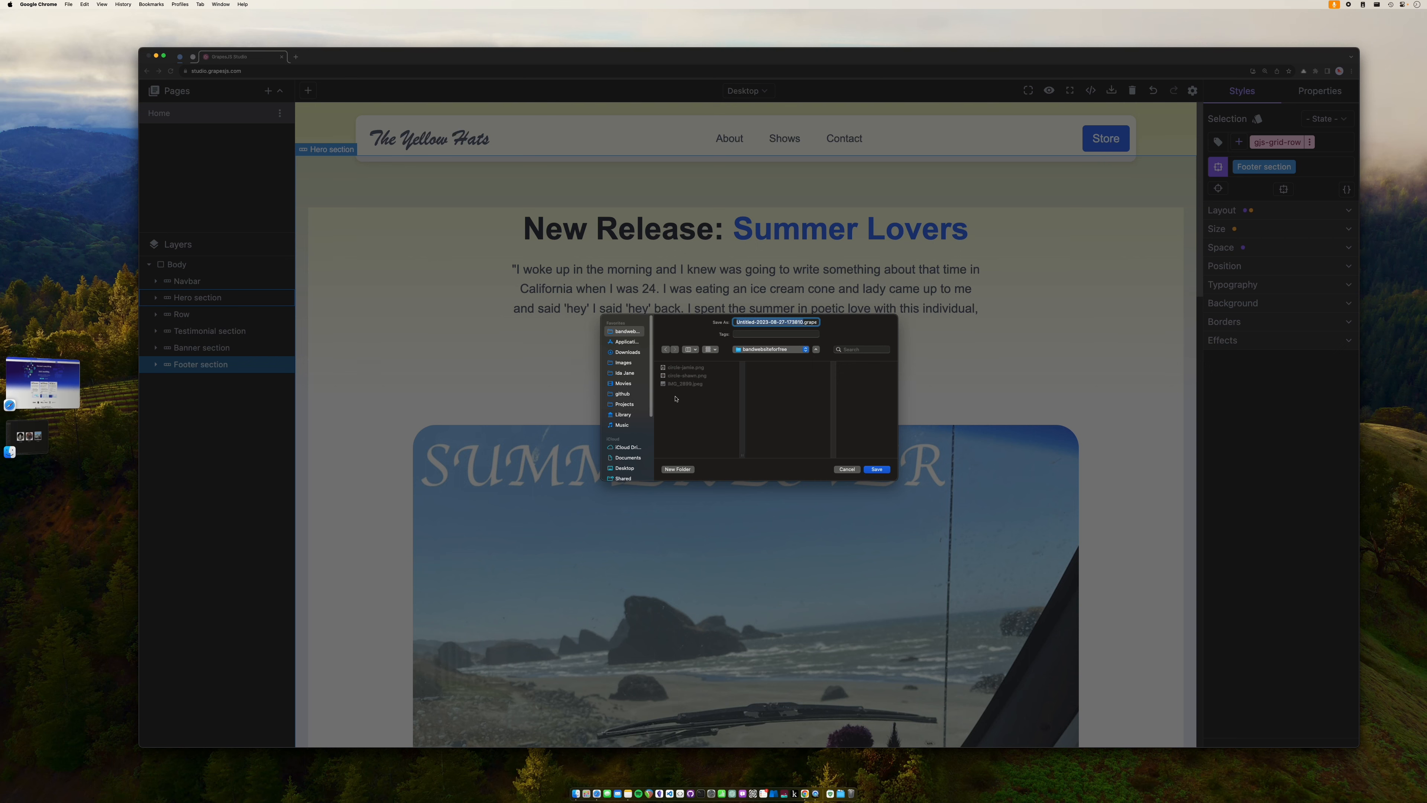
pyautogui.click(876, 470)
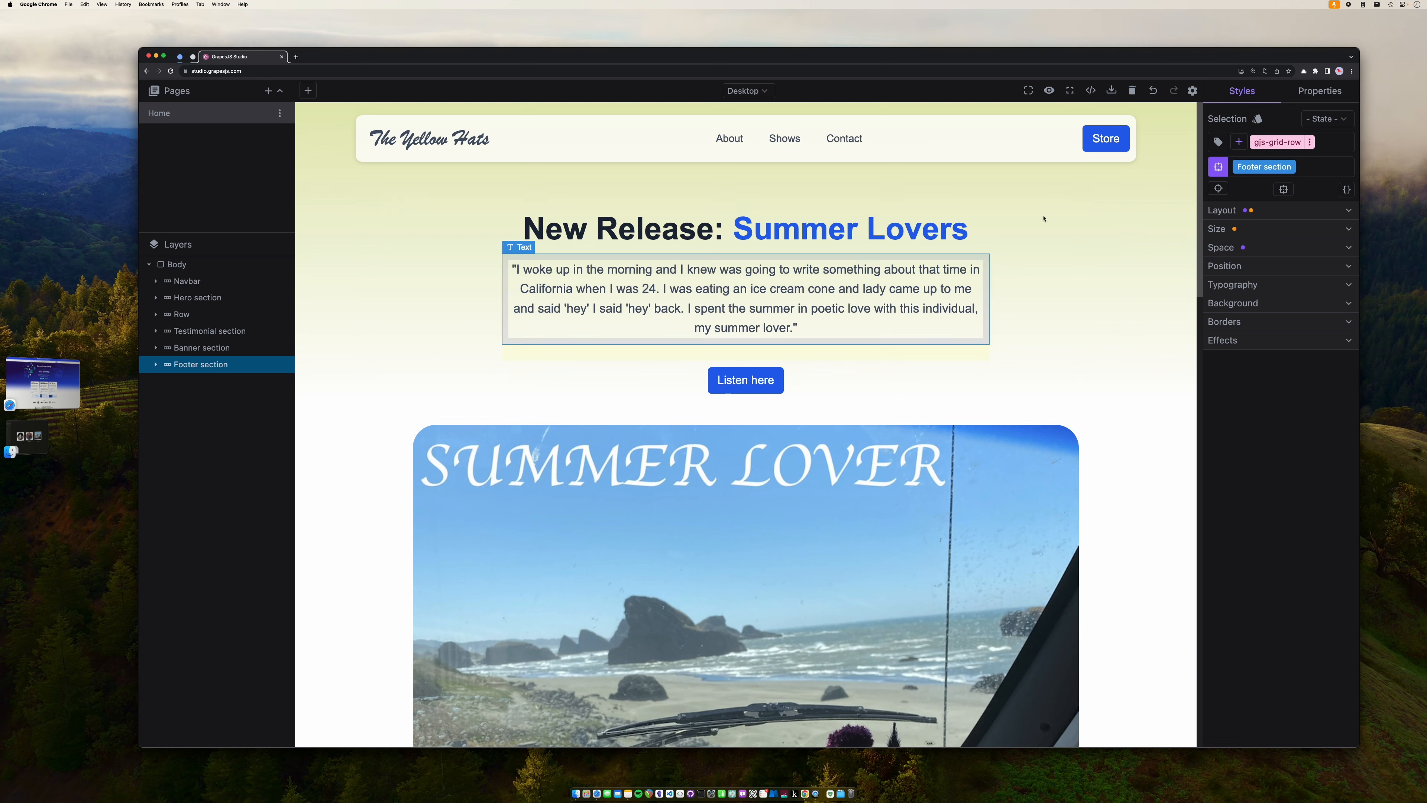
pyautogui.click(1192, 91)
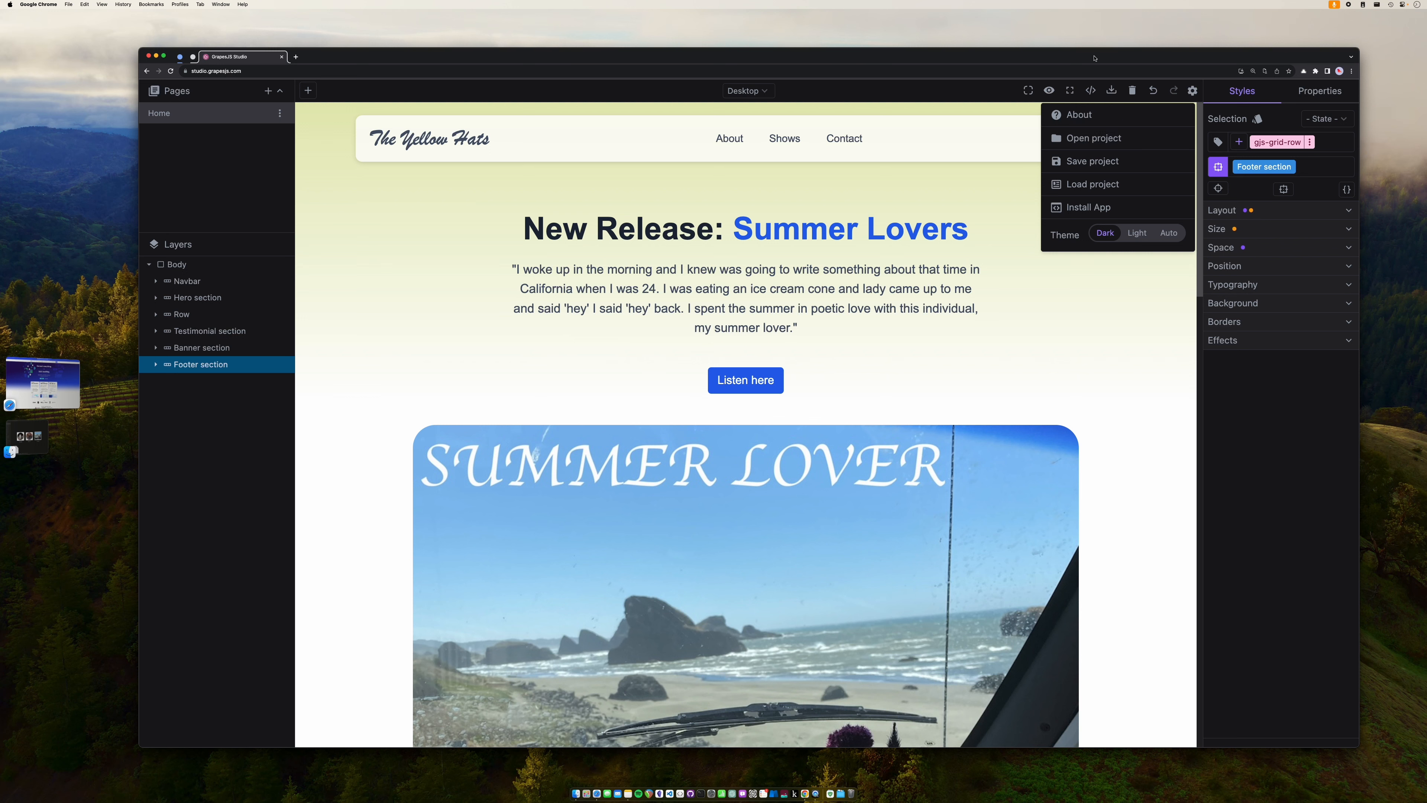
pyautogui.click(1091, 92)
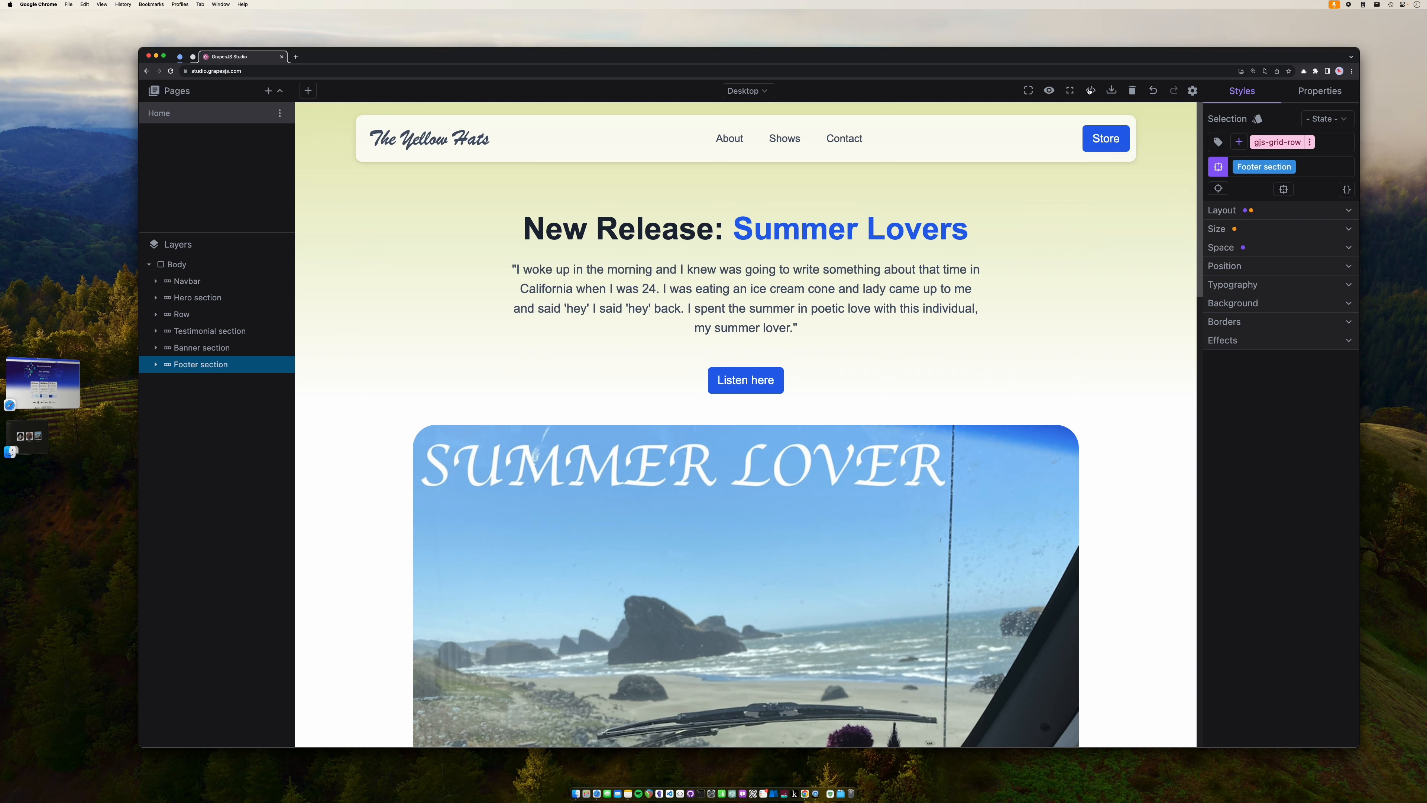
# - Review the generated HTML and CSS, export it as a gjs-export ZIP, and check Downloads
pyautogui.click(1090, 94)
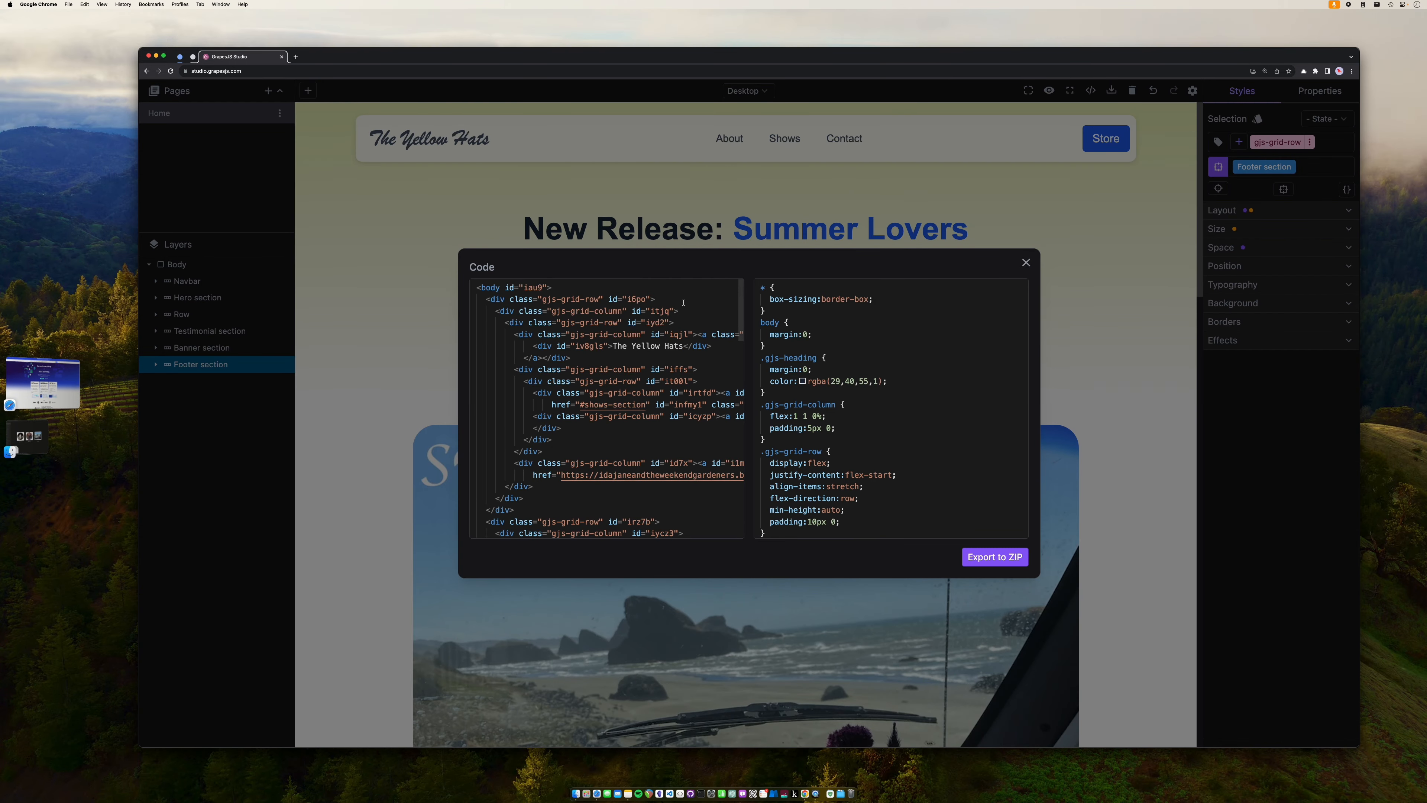
pyautogui.scroll(-15, 622, 403)
pyautogui.scroll(15, 622, 403)
pyautogui.scroll(-10, 803, 382)
pyautogui.scroll(10, 809, 382)
pyautogui.click(995, 557)
pyautogui.click(840, 792)
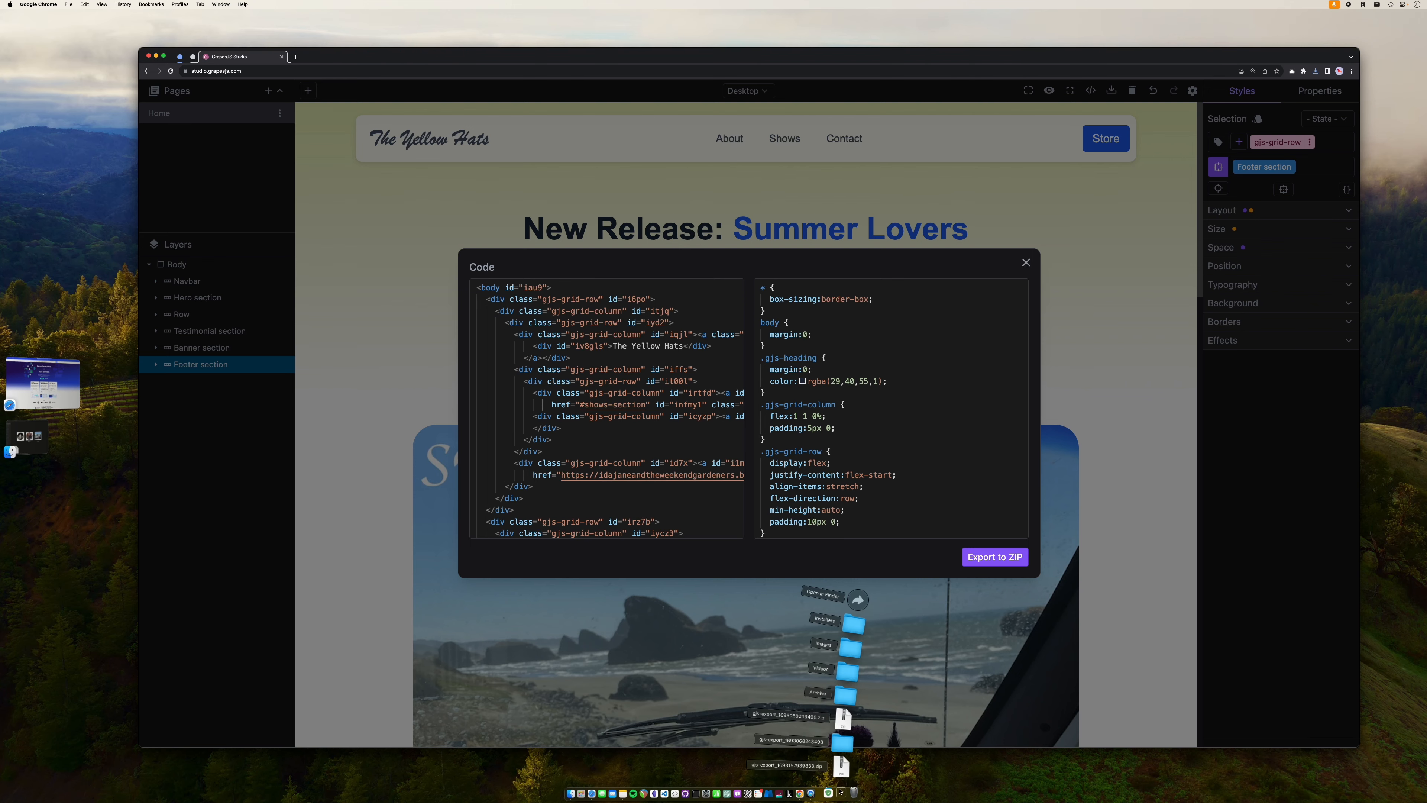
# - Extract the downloaded gjs-export ZIP in Finder and bring up the ZIP file's actions menu
pyautogui.click(842, 768)
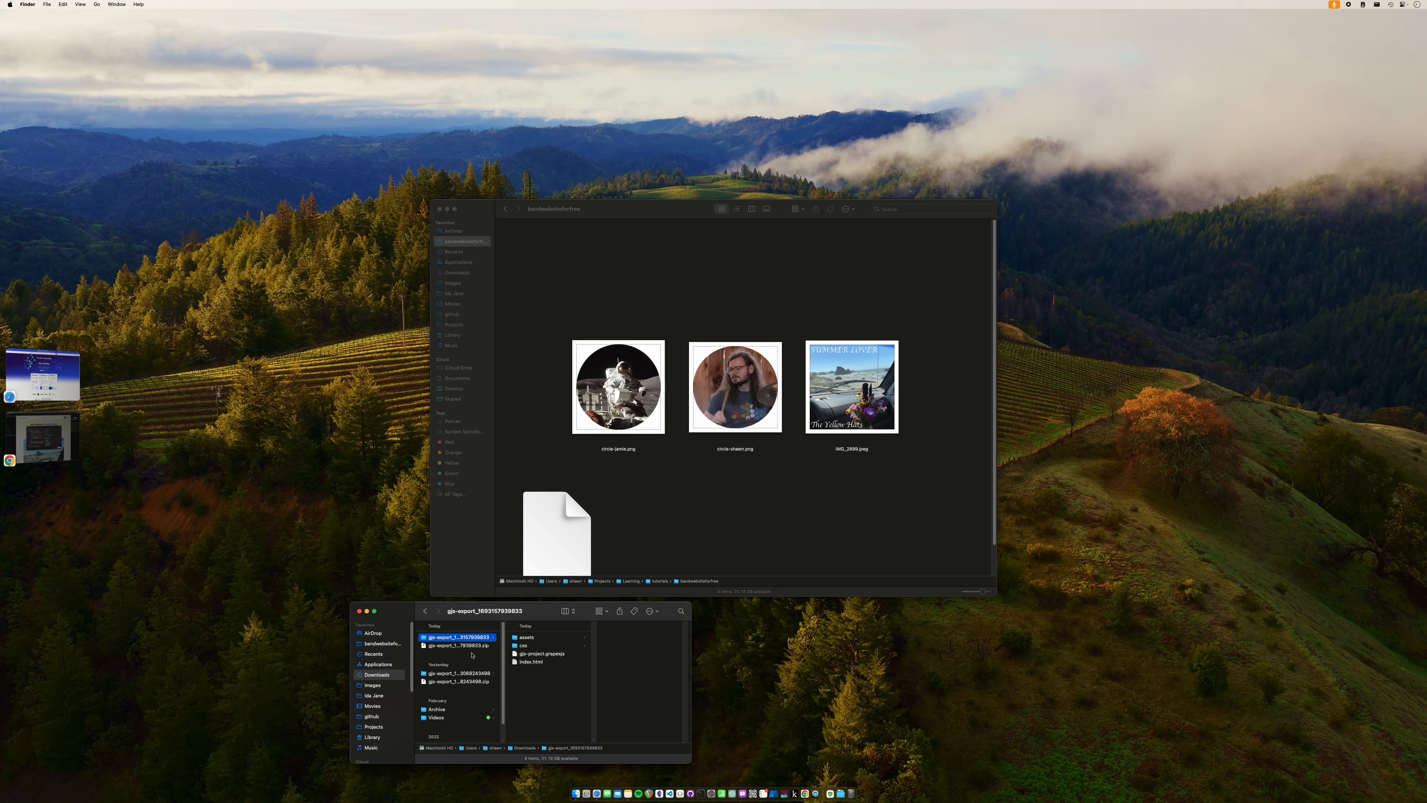
pyautogui.moveTo(541, 617); pyautogui.dragTo(736, 140)
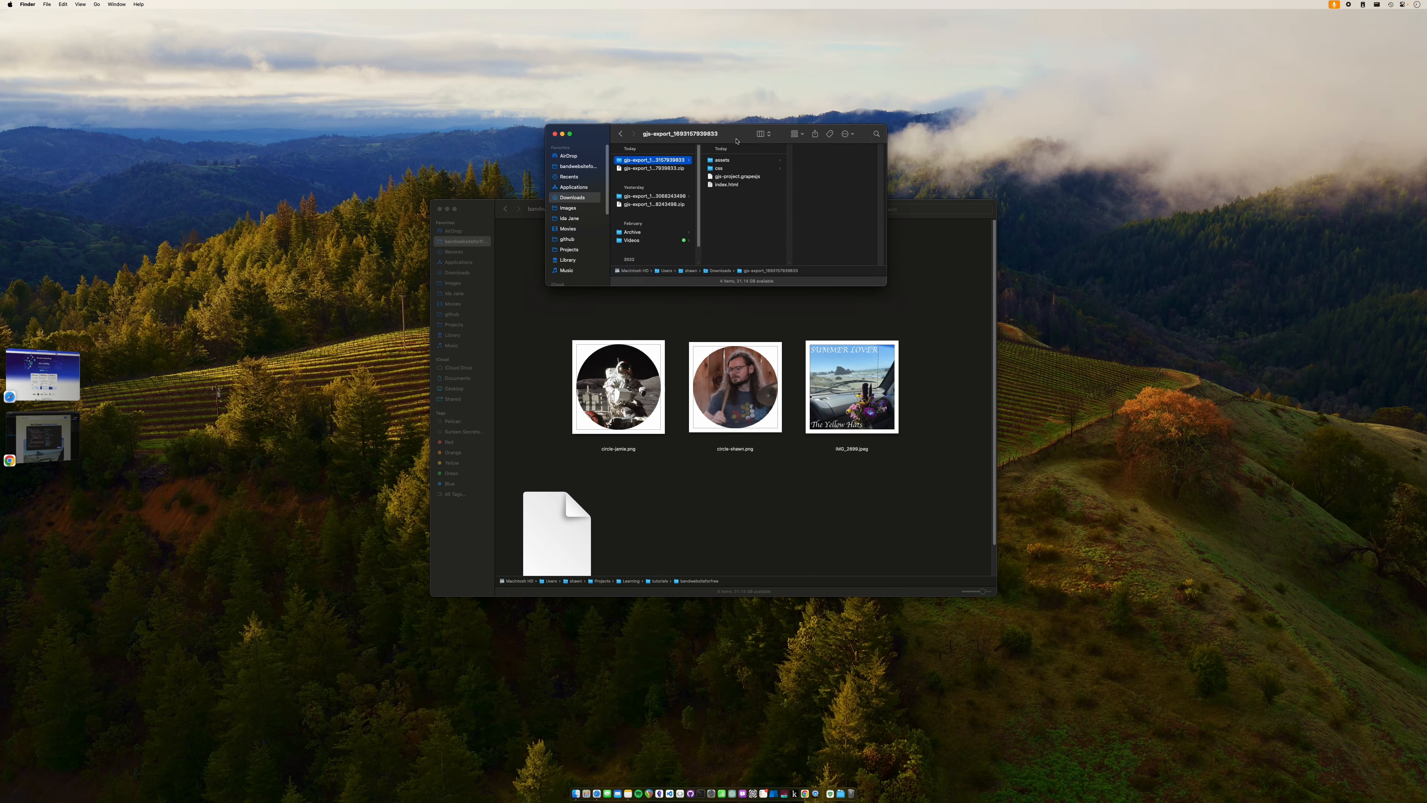
pyautogui.click(447, 208)
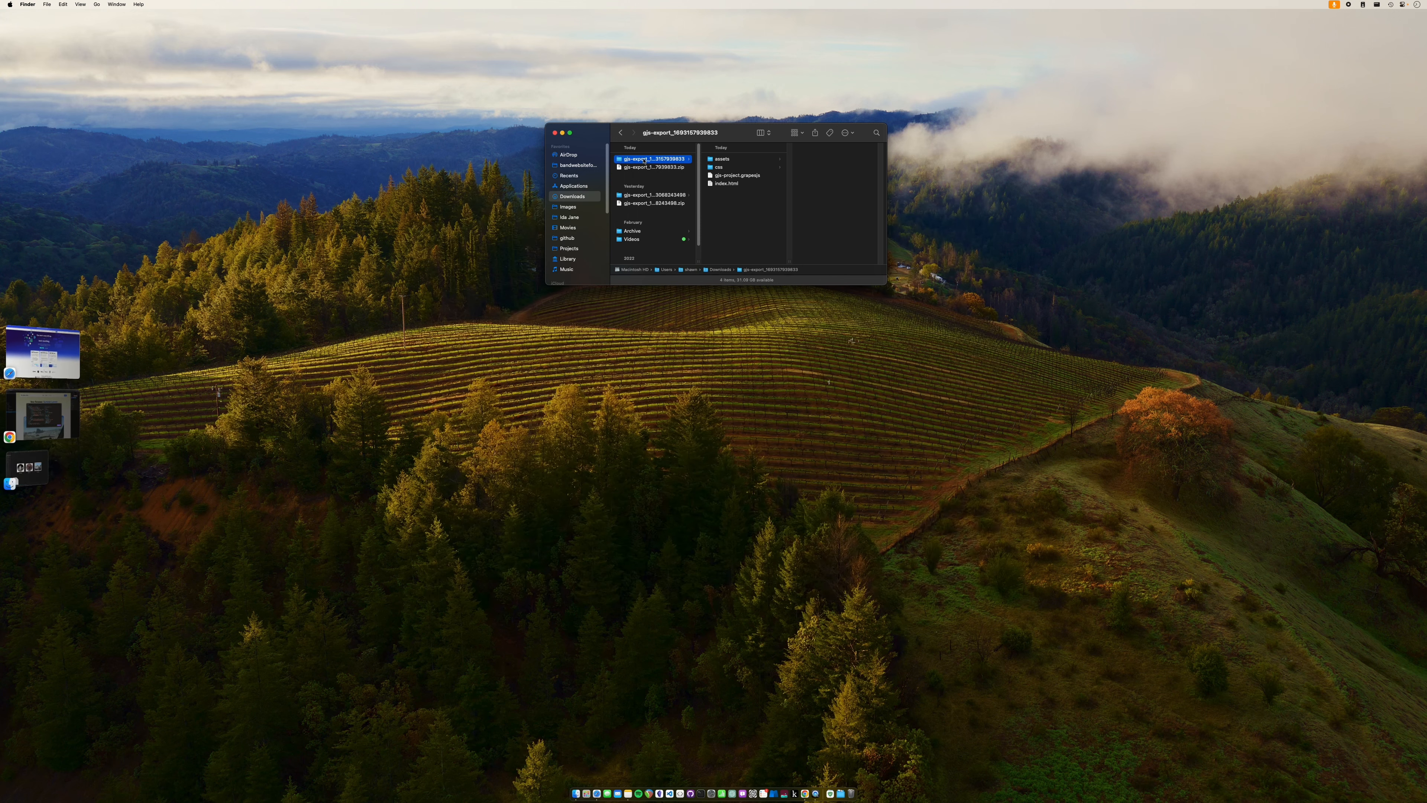
pyautogui.click(629, 160)
pyautogui.press('Return')
pyautogui.click(659, 169)
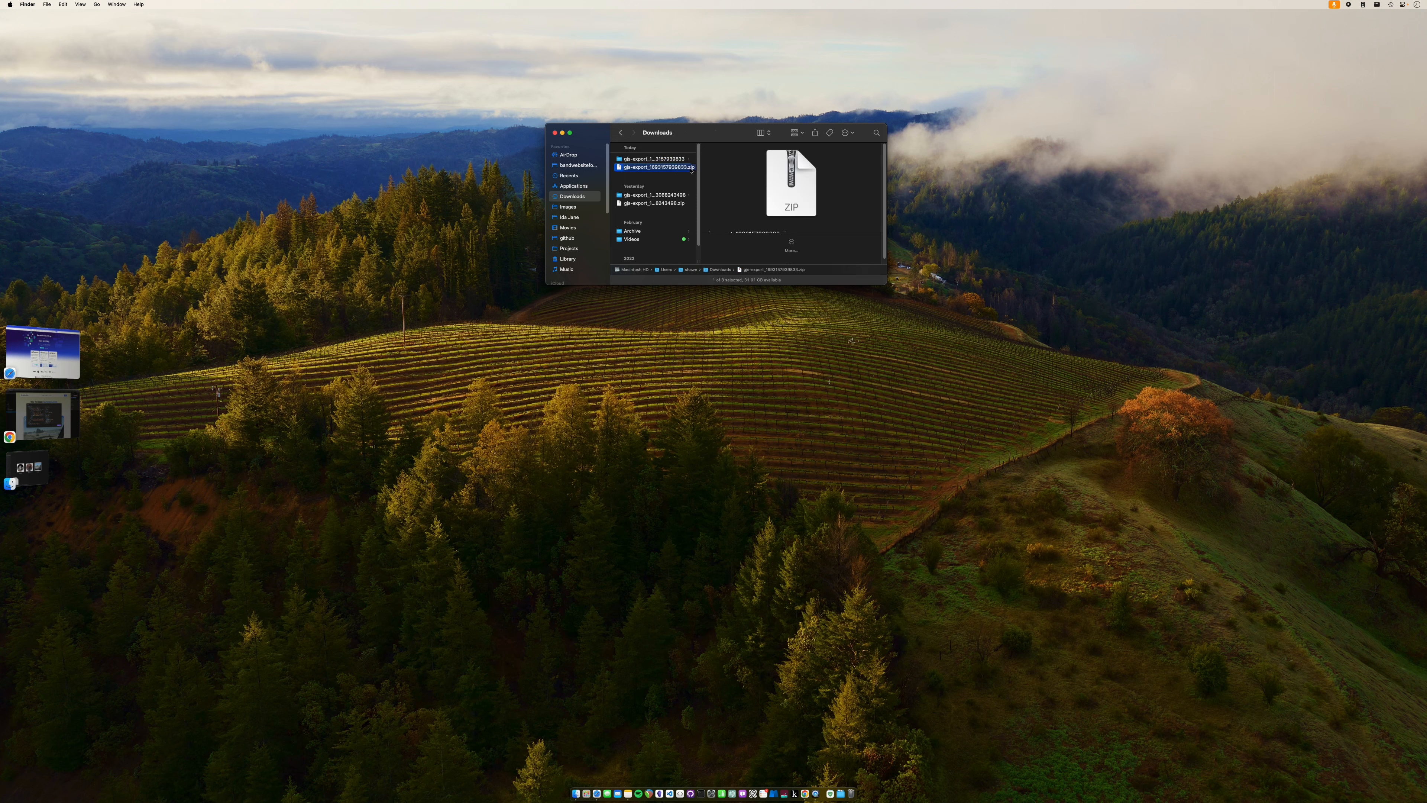
pyautogui.rightClick(667, 175)
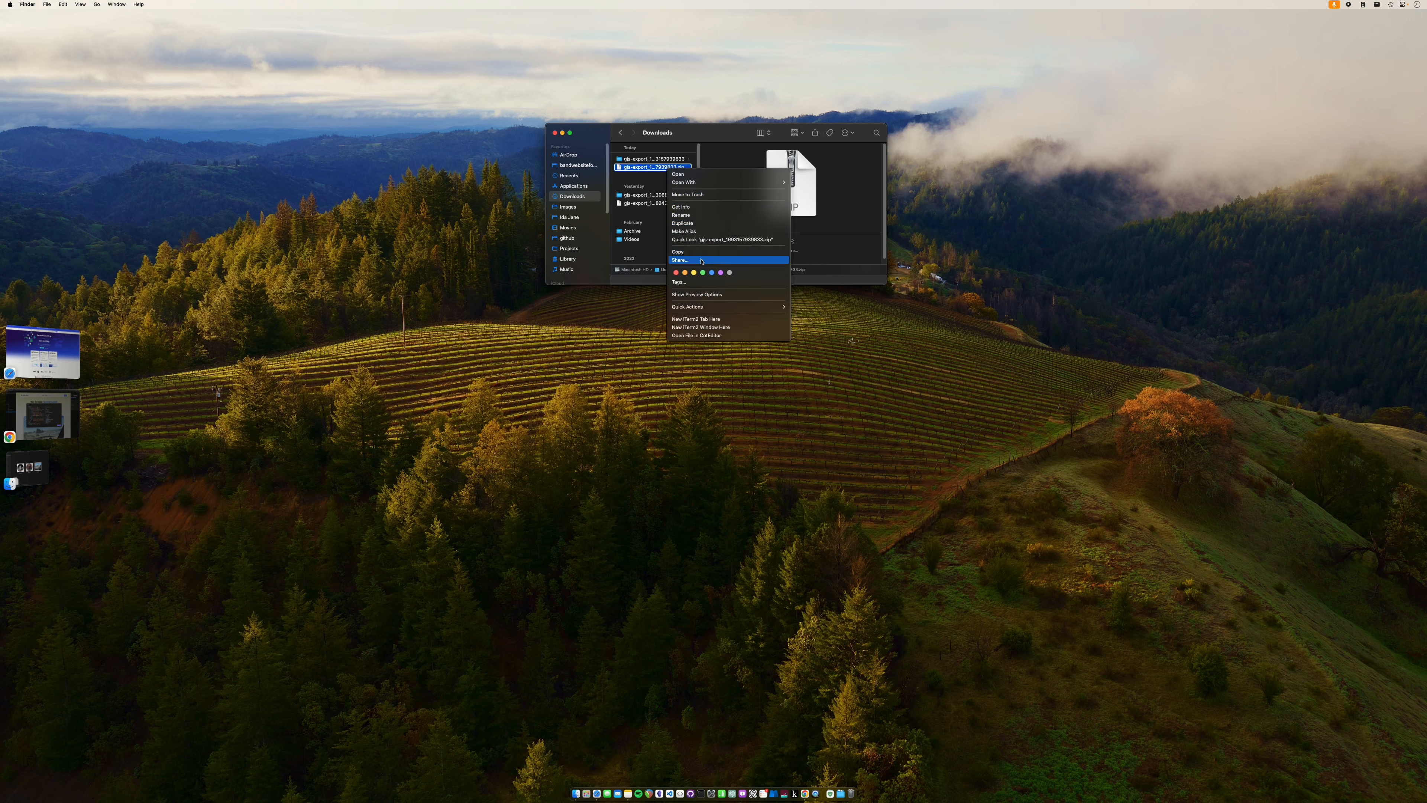
pyautogui.moveTo(751, 182)
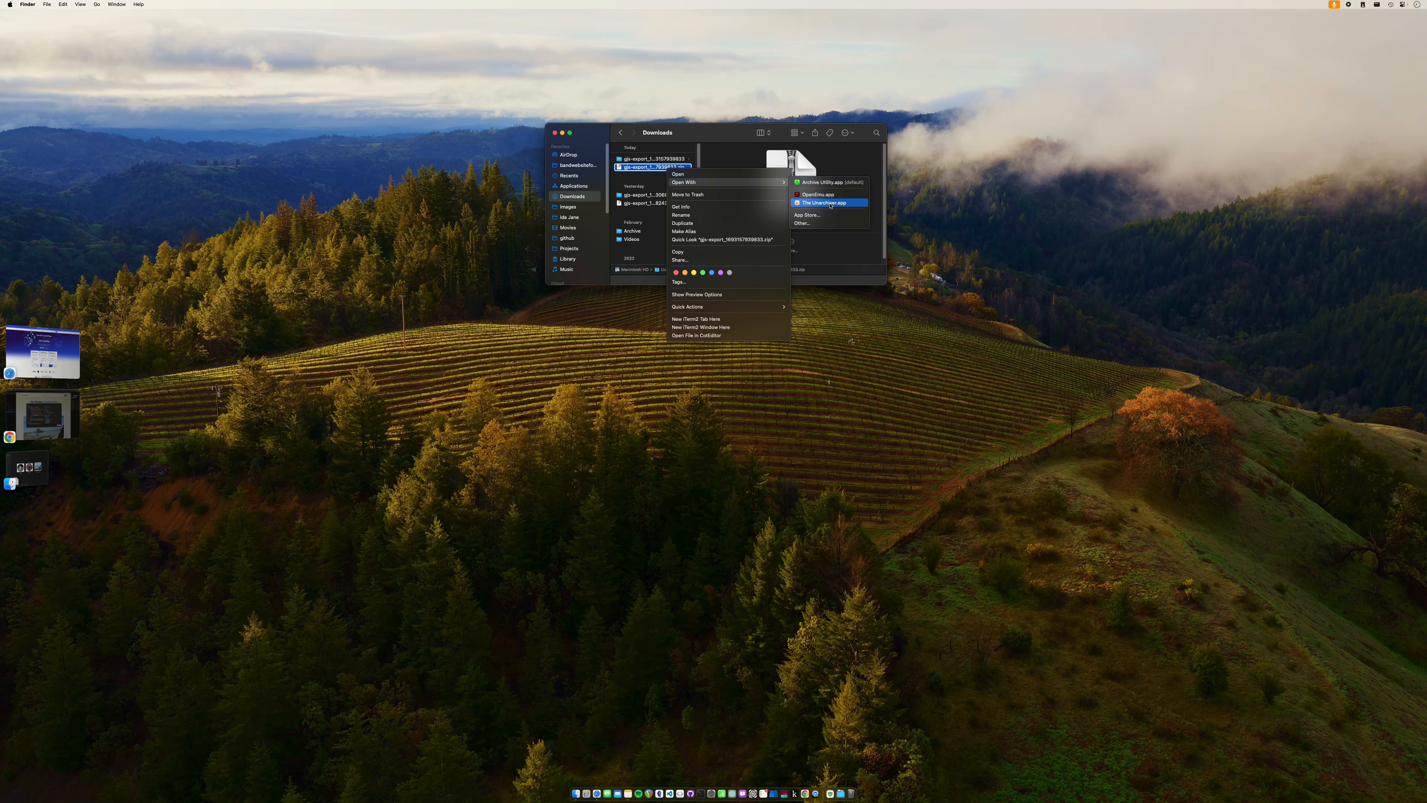
# - Open the gjs-export folder's index.html in Google Chrome
pyautogui.click(643, 167)
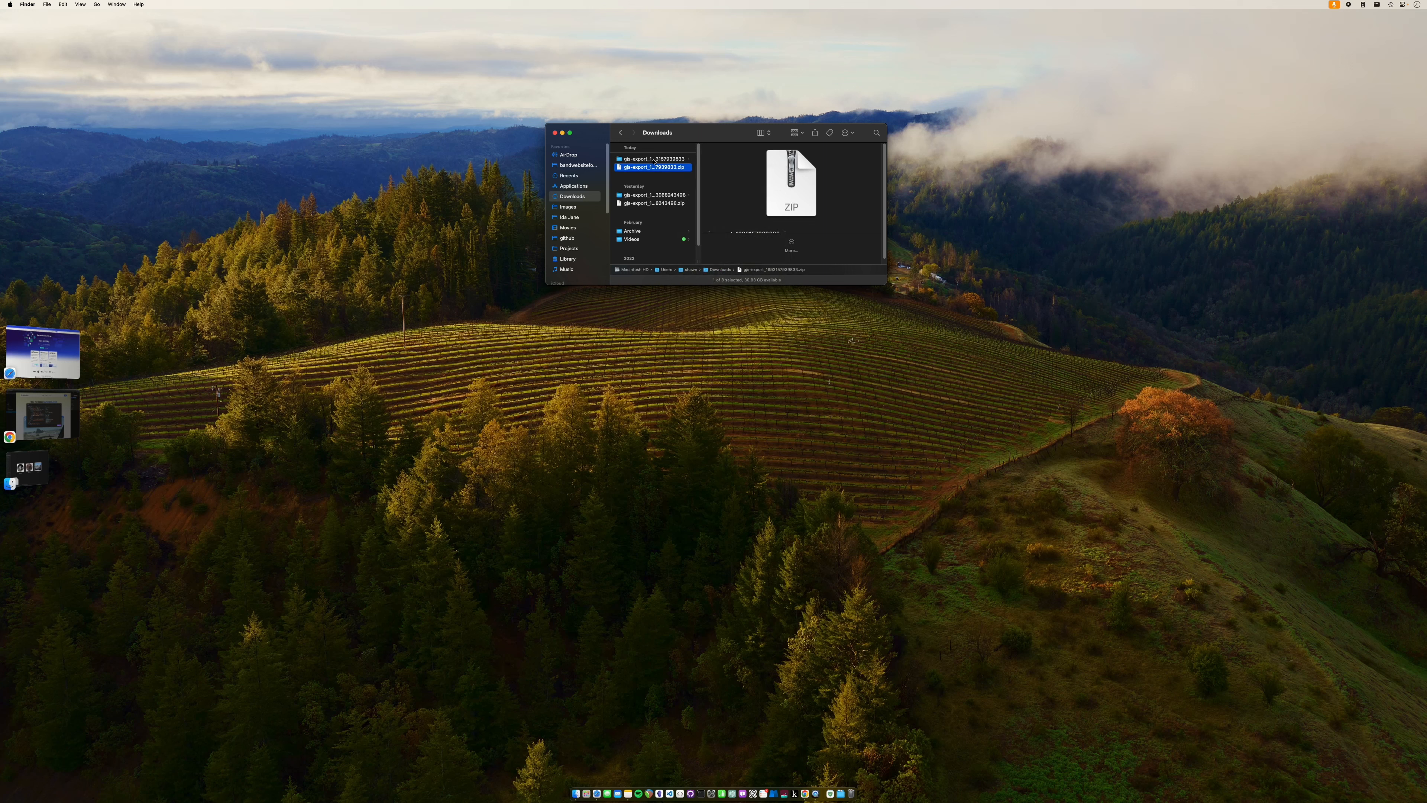
pyautogui.click(653, 159)
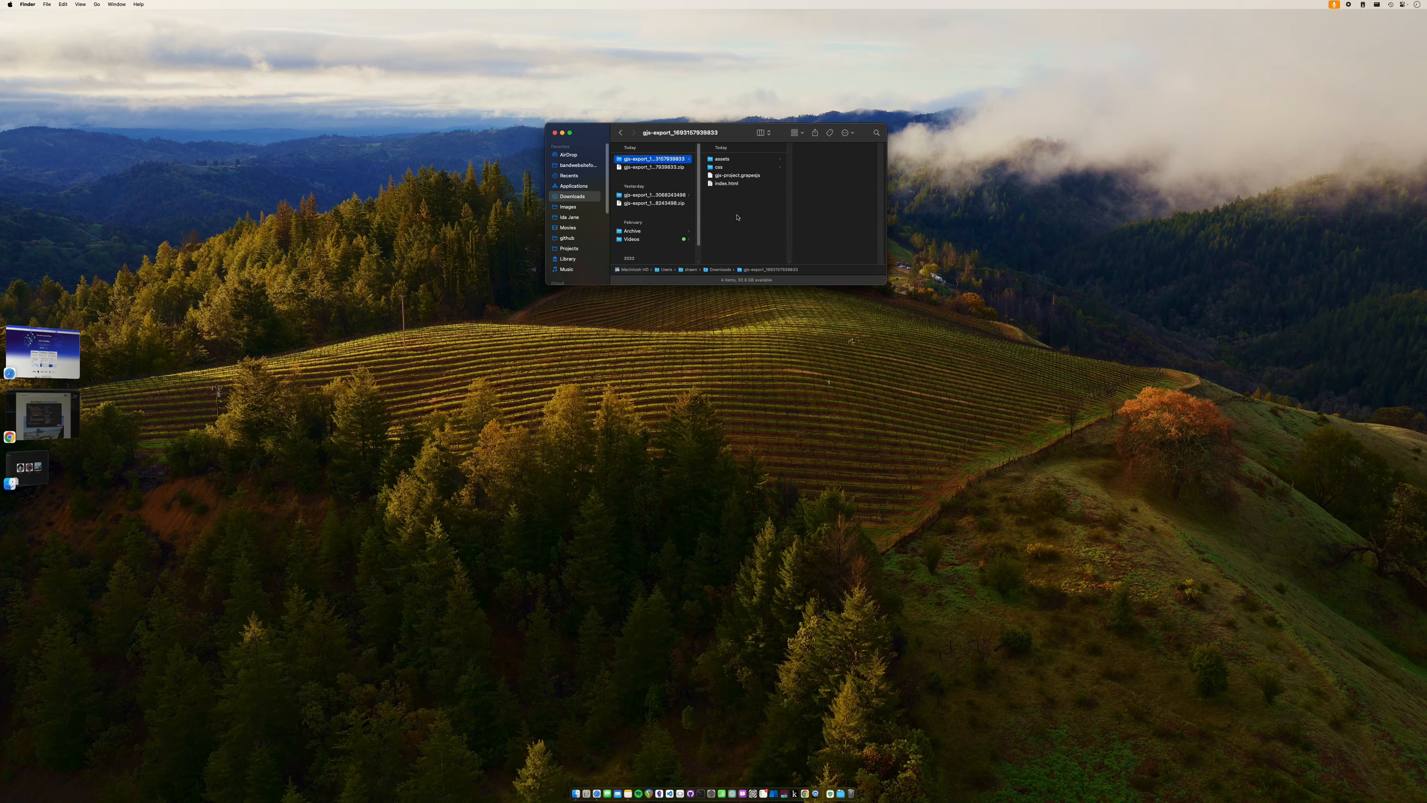
pyautogui.moveTo(712, 214); pyautogui.dragTo(743, 159)
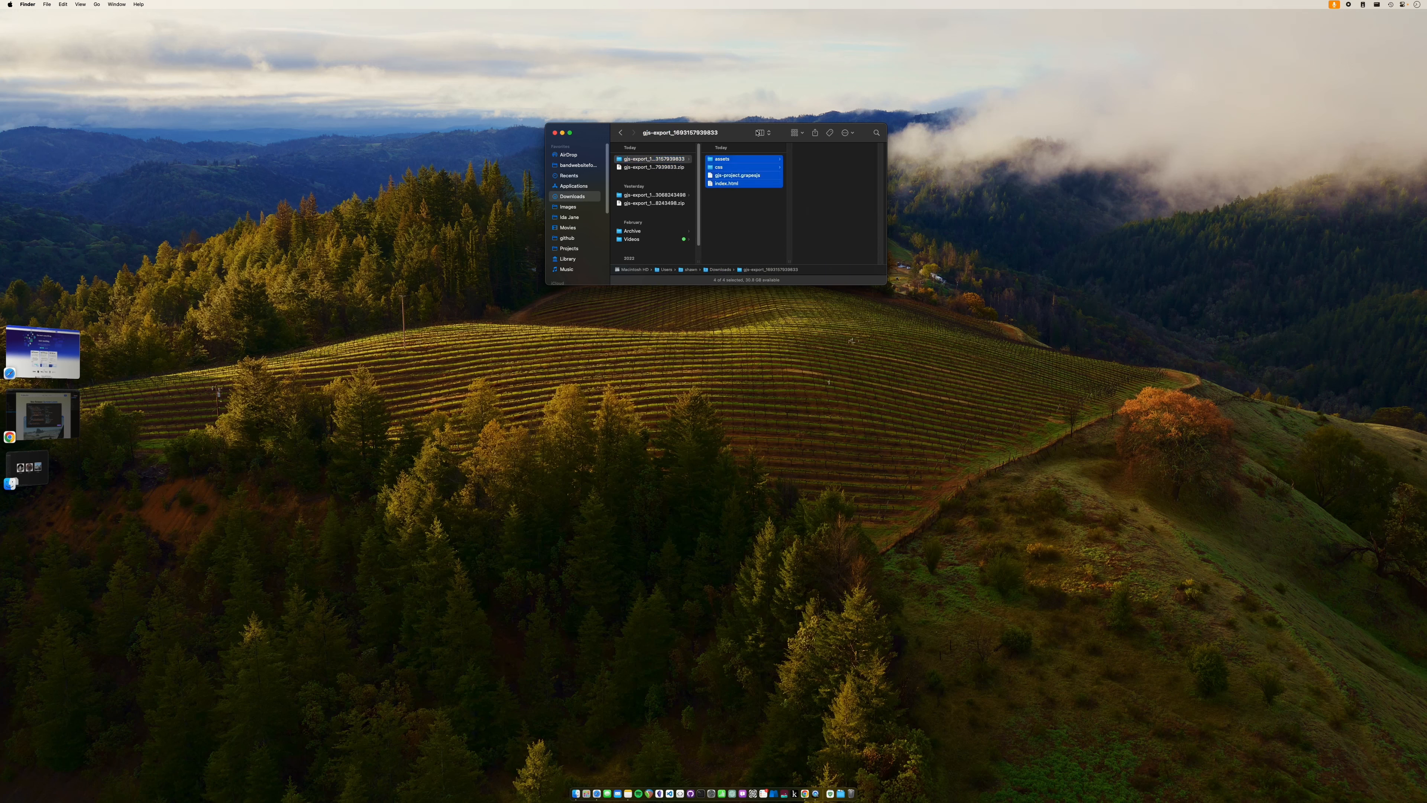
pyautogui.click(736, 212)
pyautogui.click(737, 185)
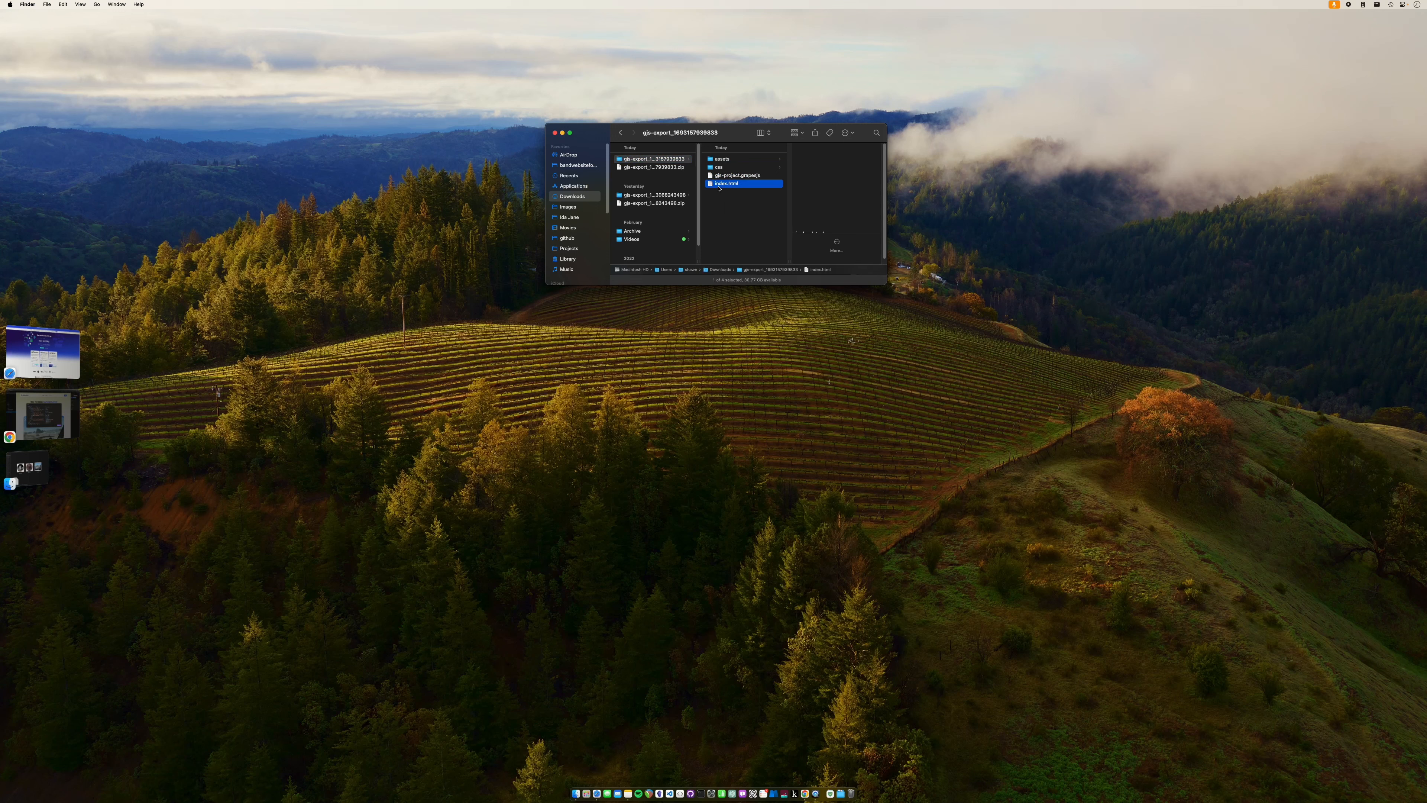
pyautogui.rightClick(752, 188)
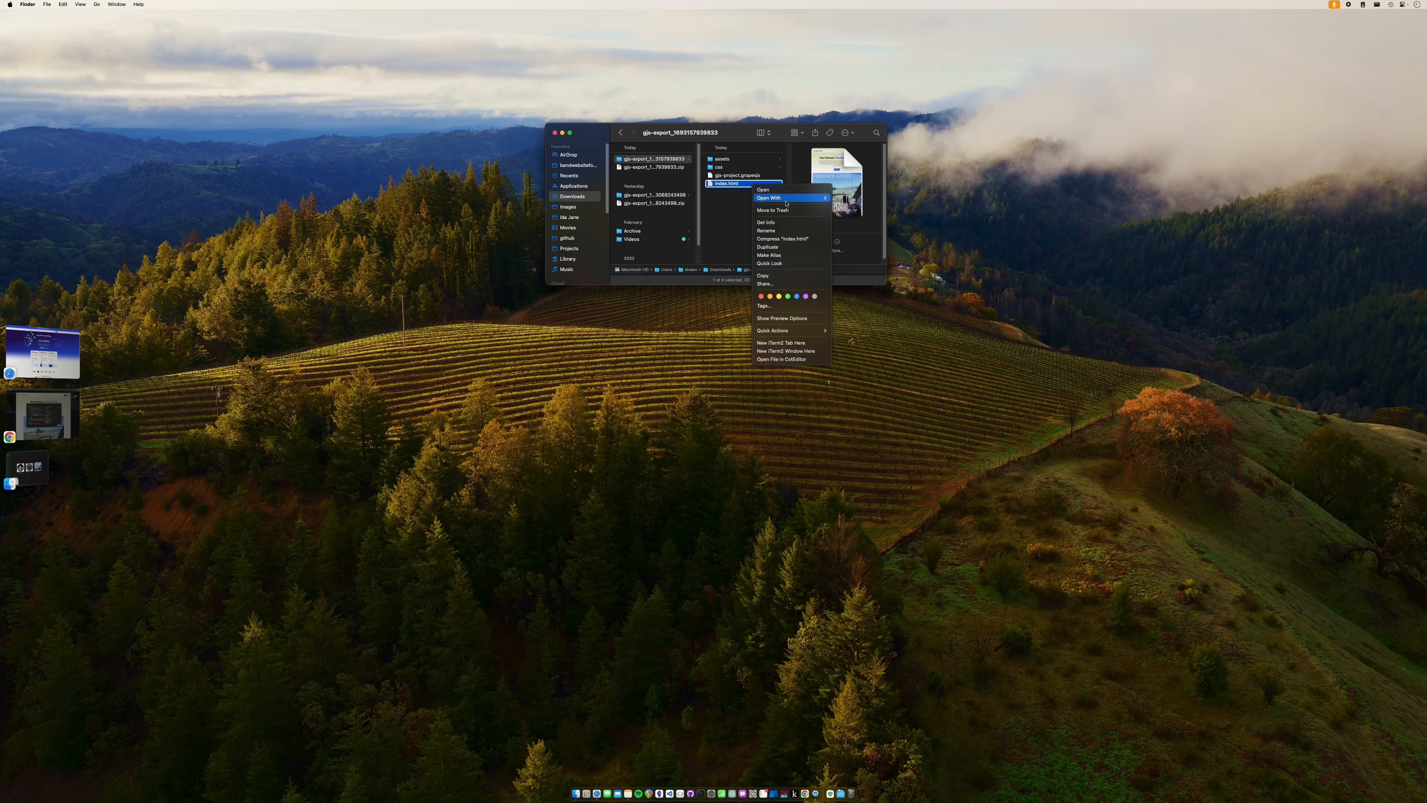
pyautogui.moveTo(786, 198)
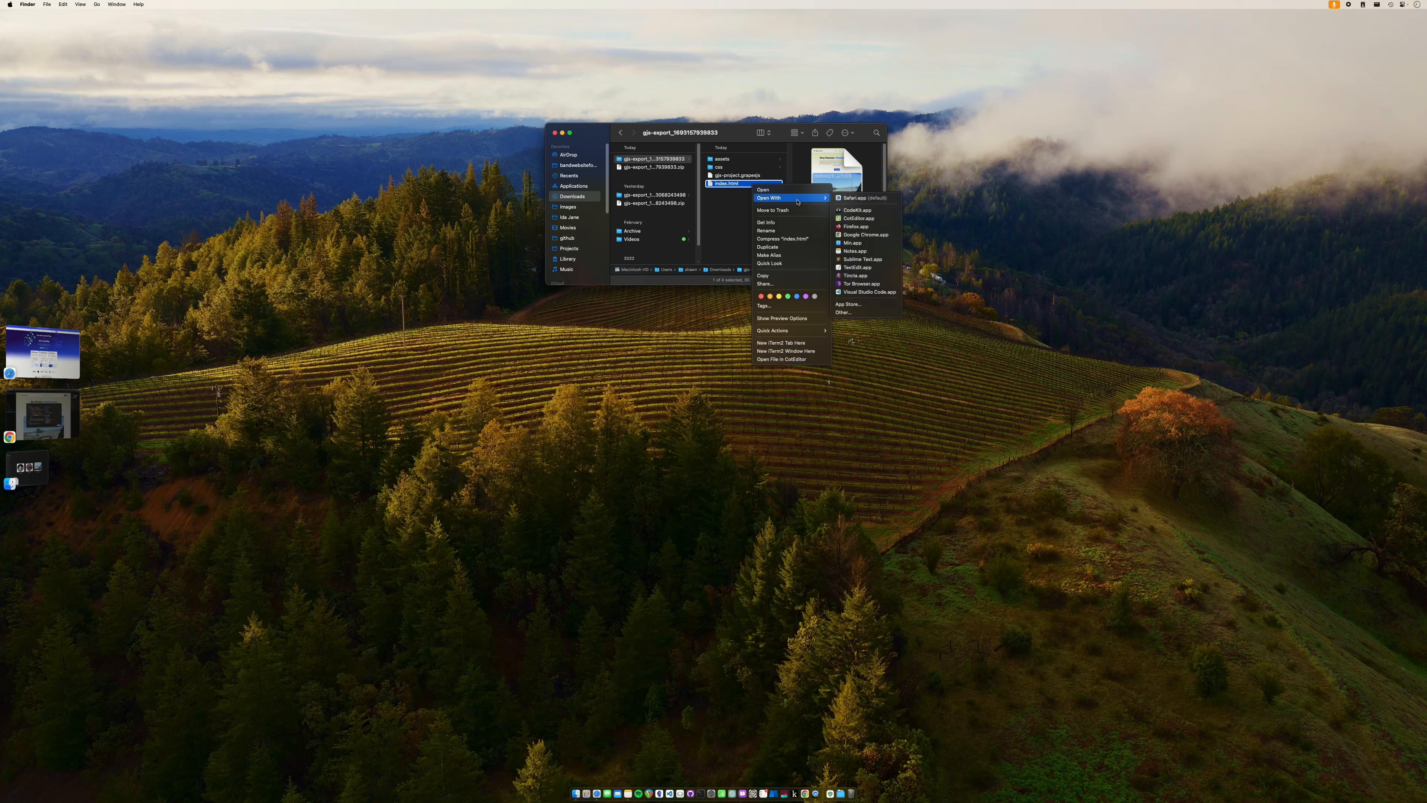
pyautogui.click(854, 235)
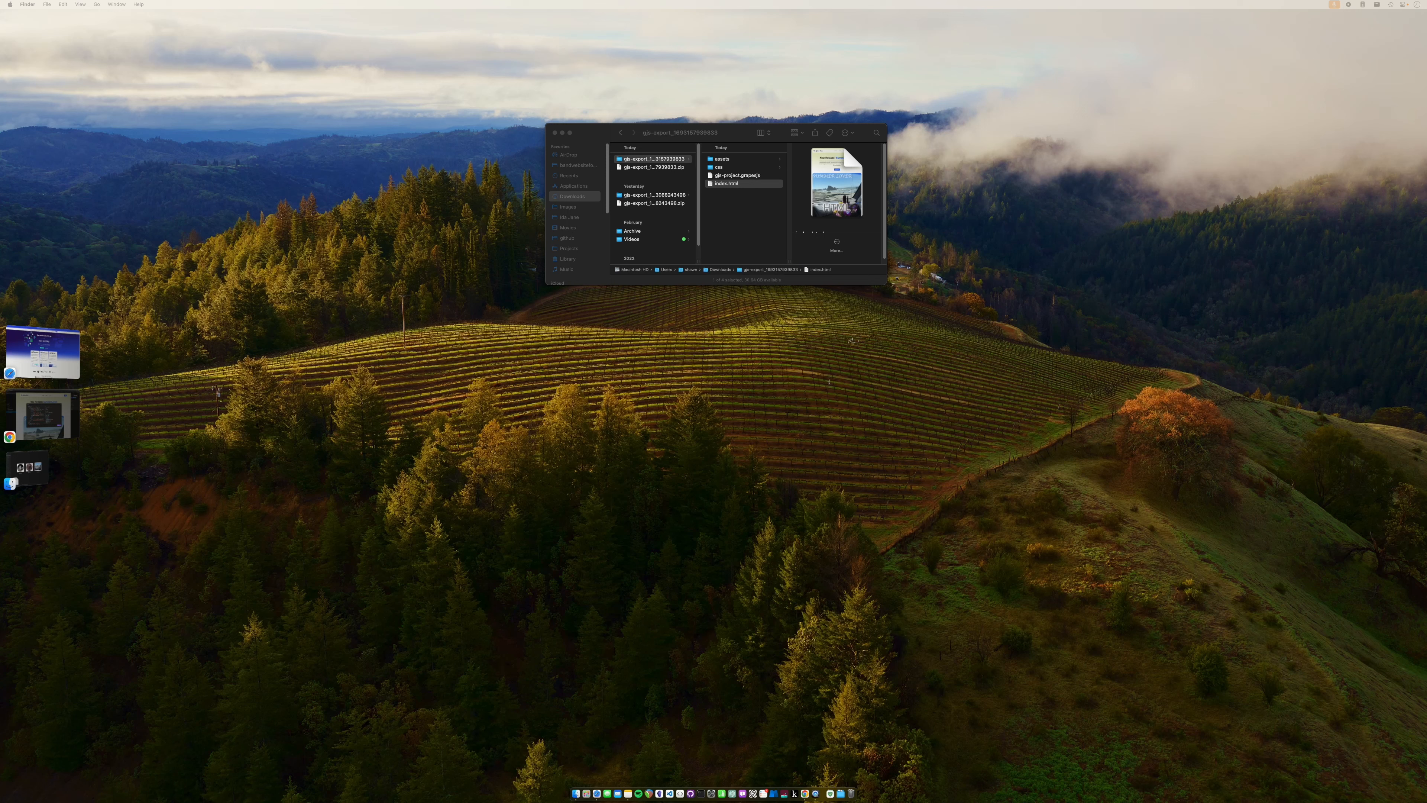
# - Open the same index.html in Safari as well
pyautogui.rightClick(747, 184)
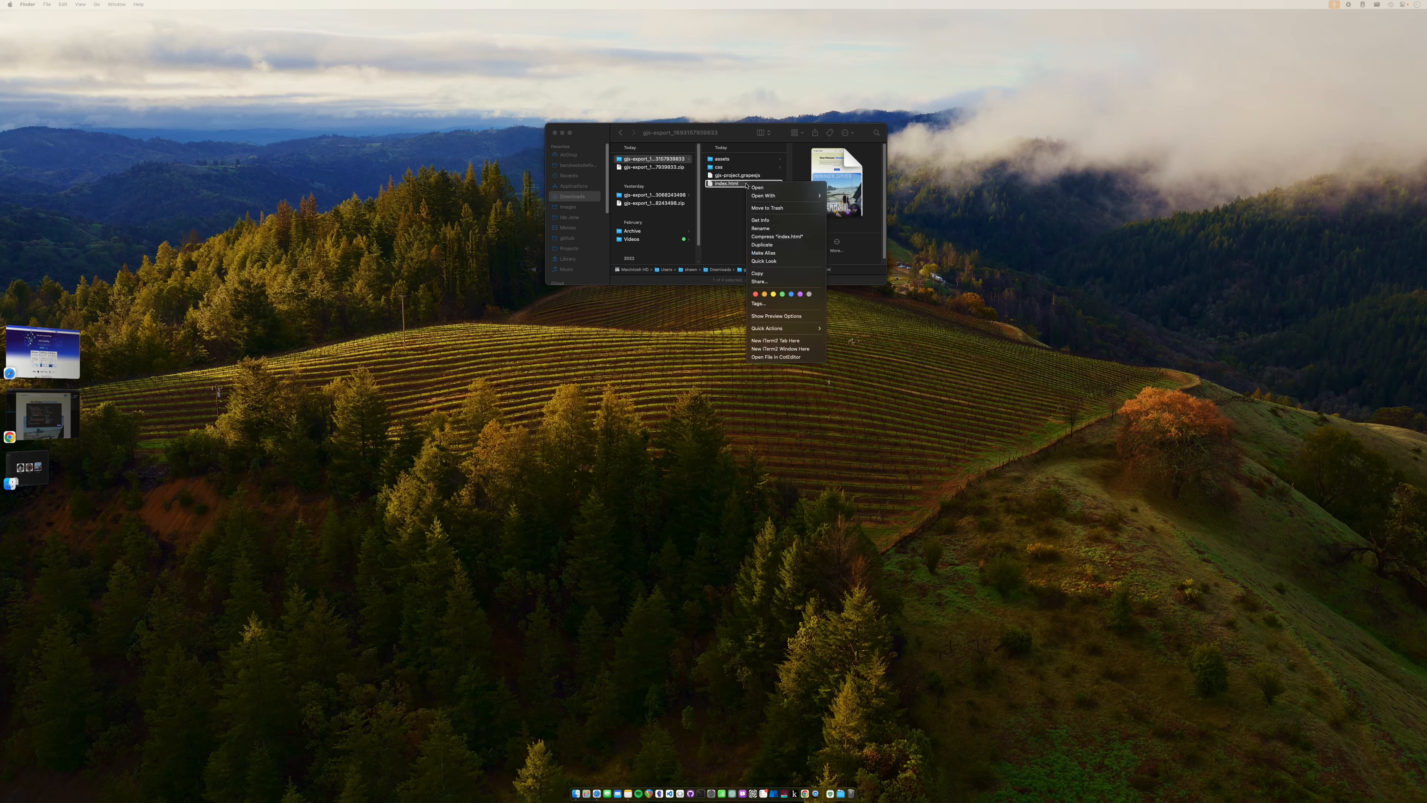
pyautogui.moveTo(779, 196)
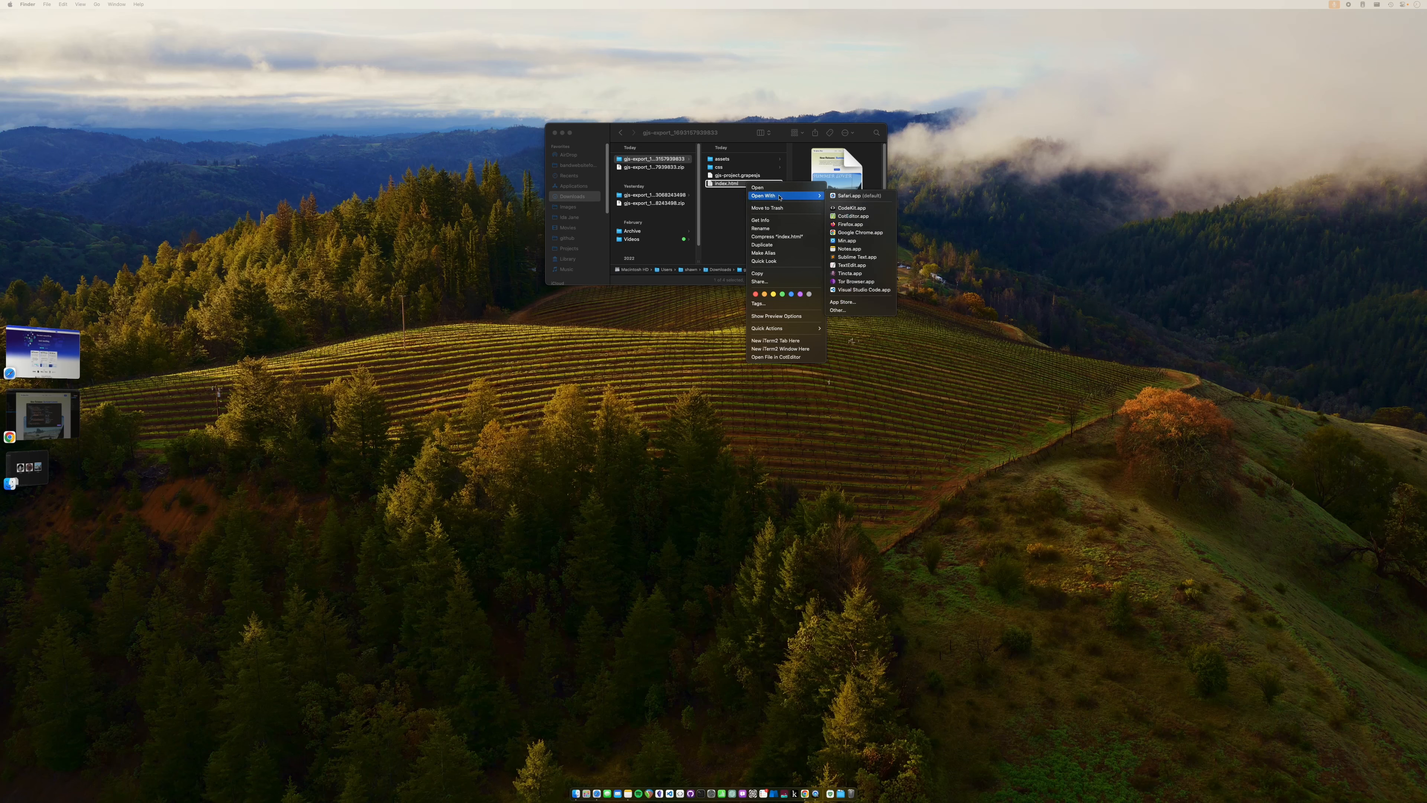
pyautogui.click(859, 196)
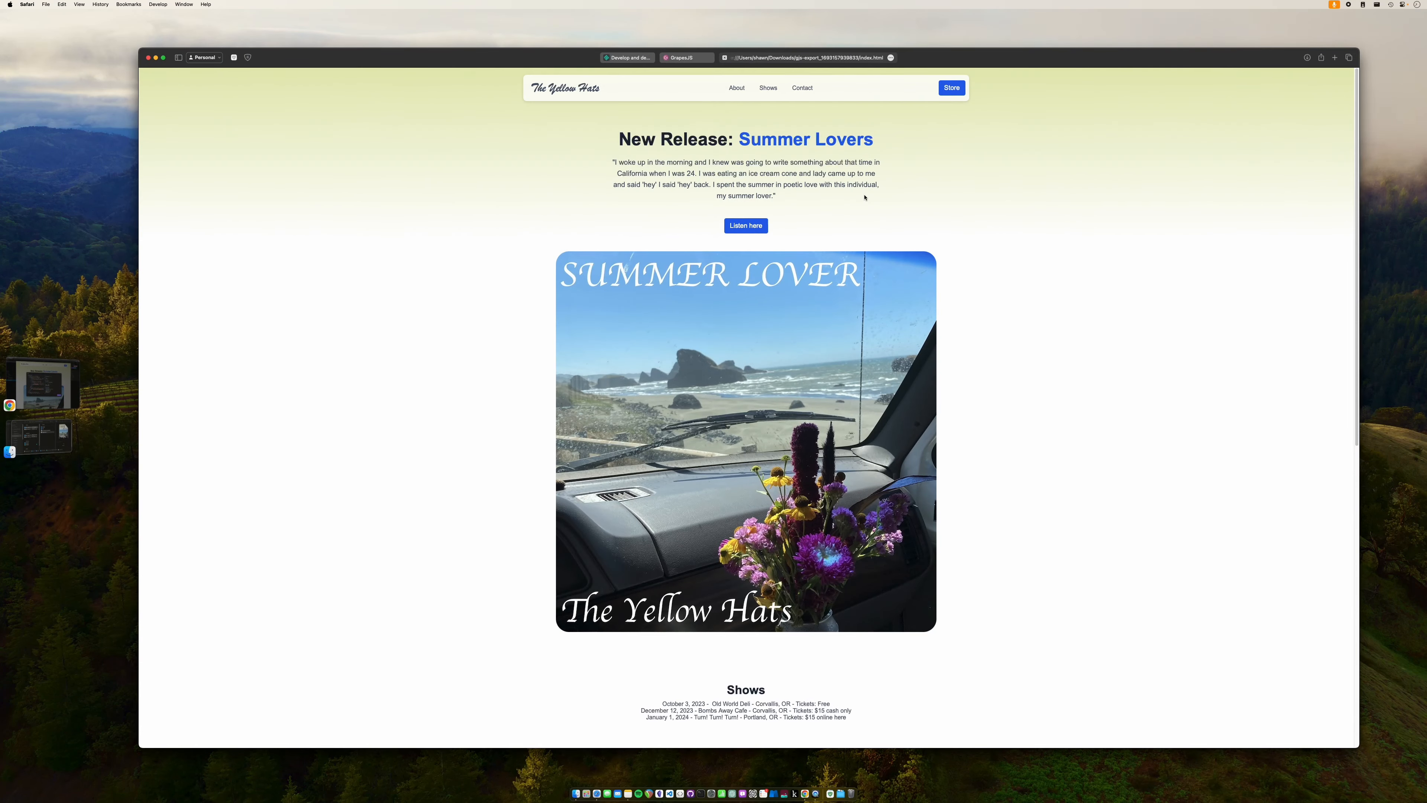
# - Scroll through the local Yellow Hats index.html page in Safari, then close it
pyautogui.scroll(-10, 865, 197)
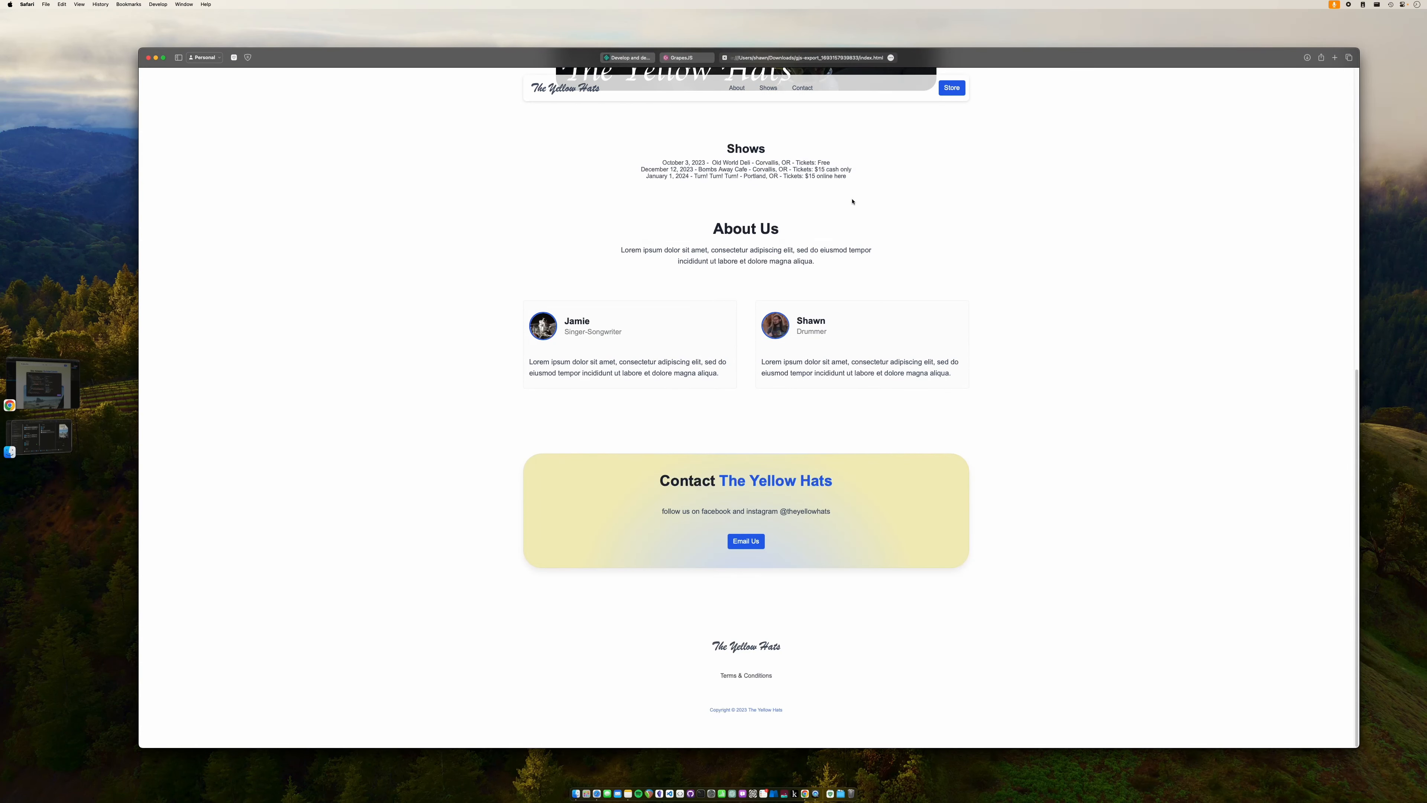
pyautogui.scroll(10, 852, 202)
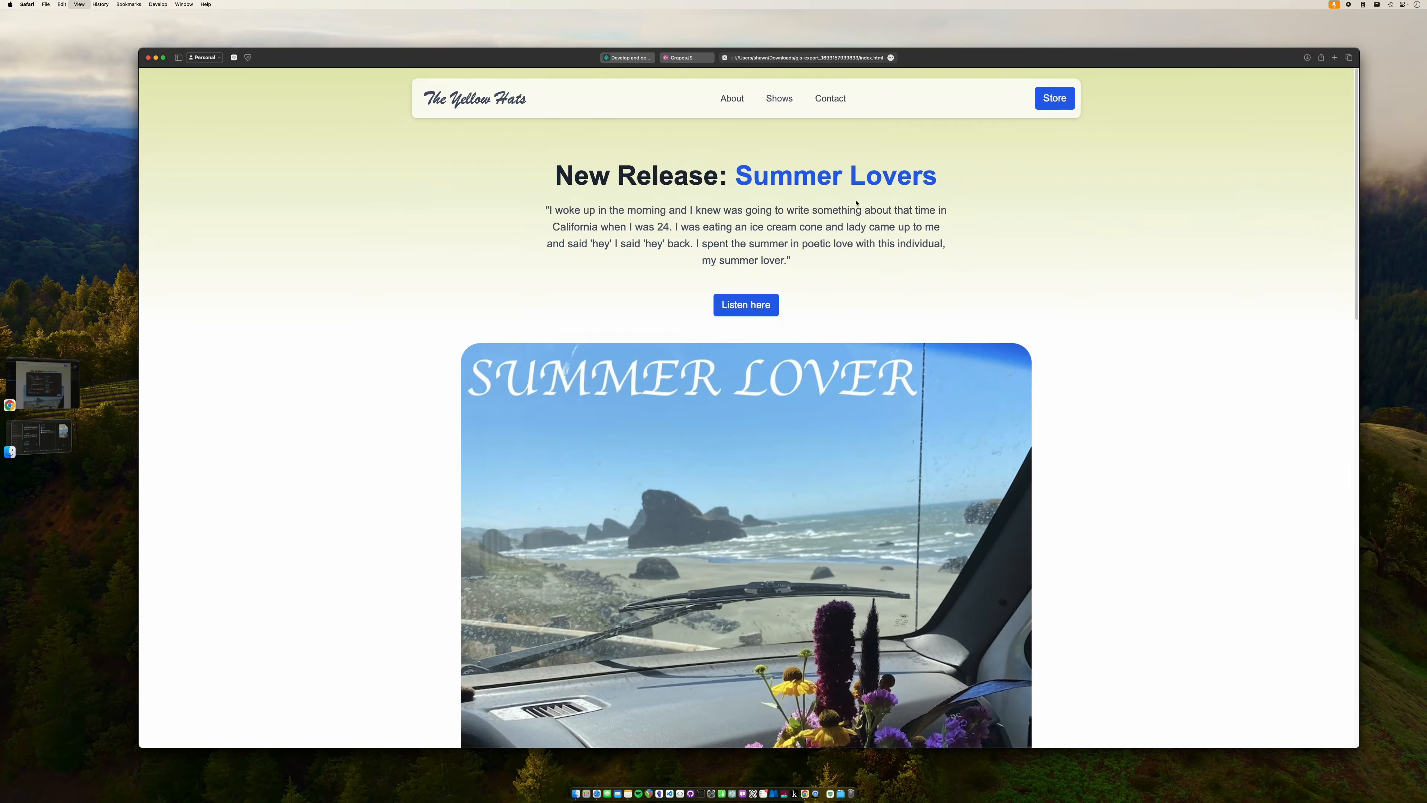
pyautogui.scroll(-10, 856, 203)
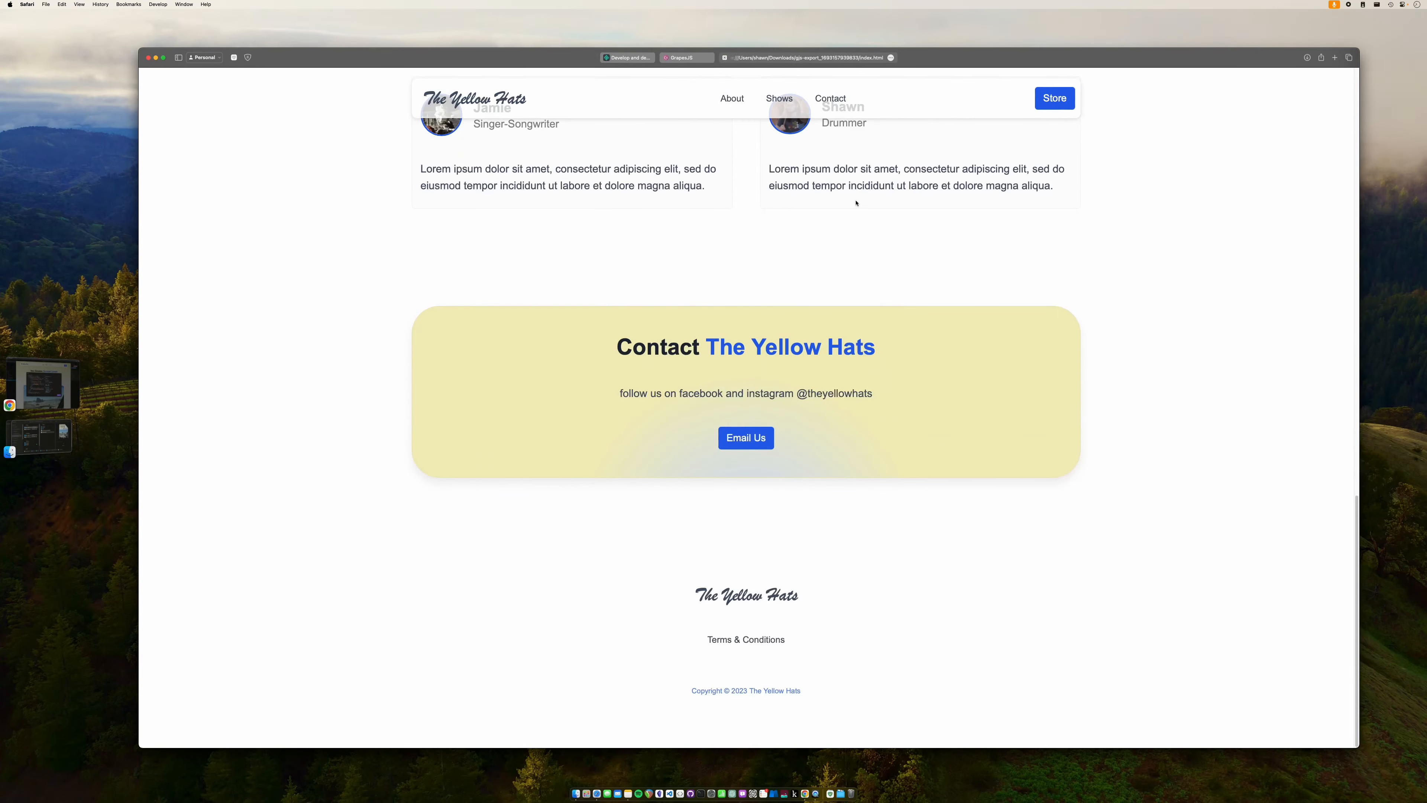
pyautogui.scroll(15, 856, 203)
pyautogui.scroll(-10, 856, 203)
pyautogui.scroll(10, 856, 203)
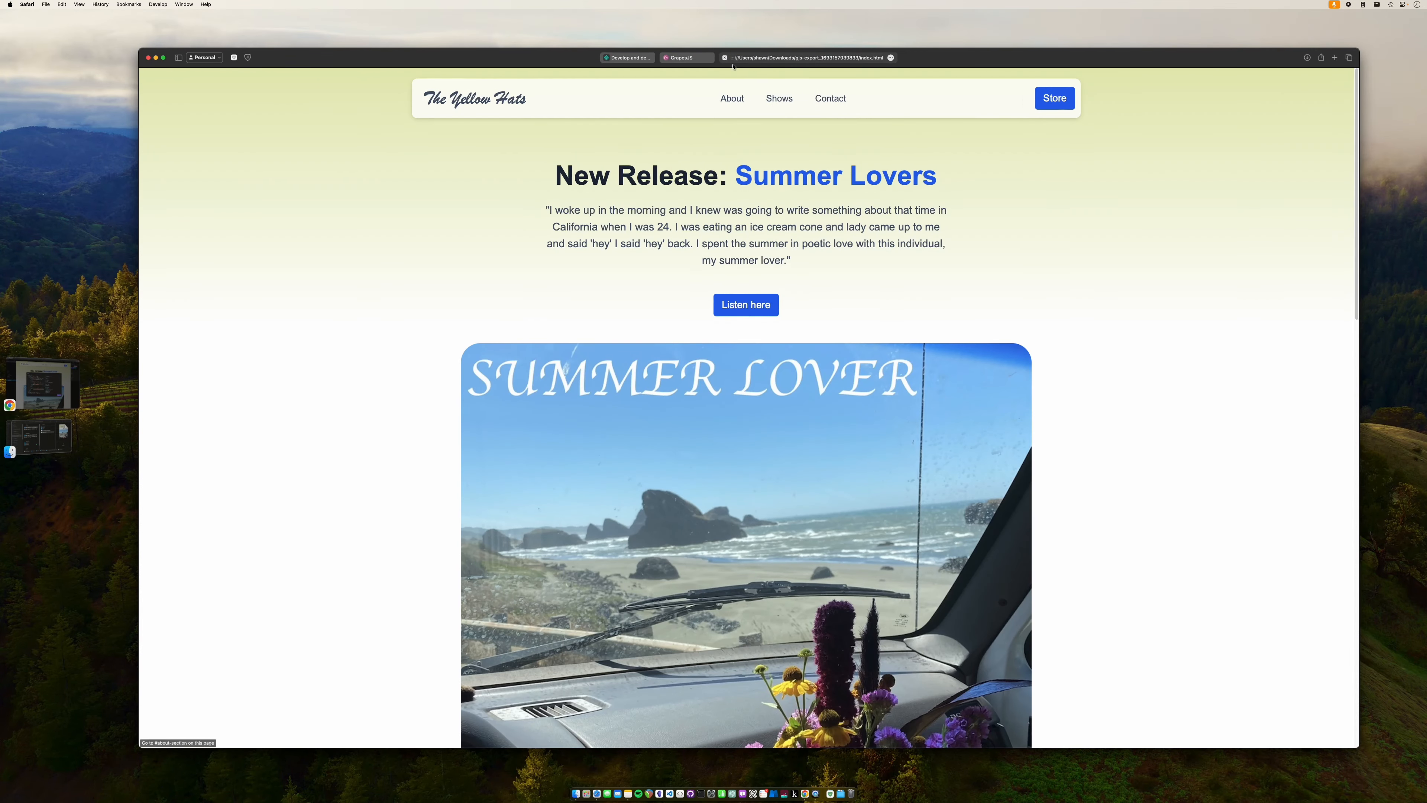
pyautogui.click(725, 57)
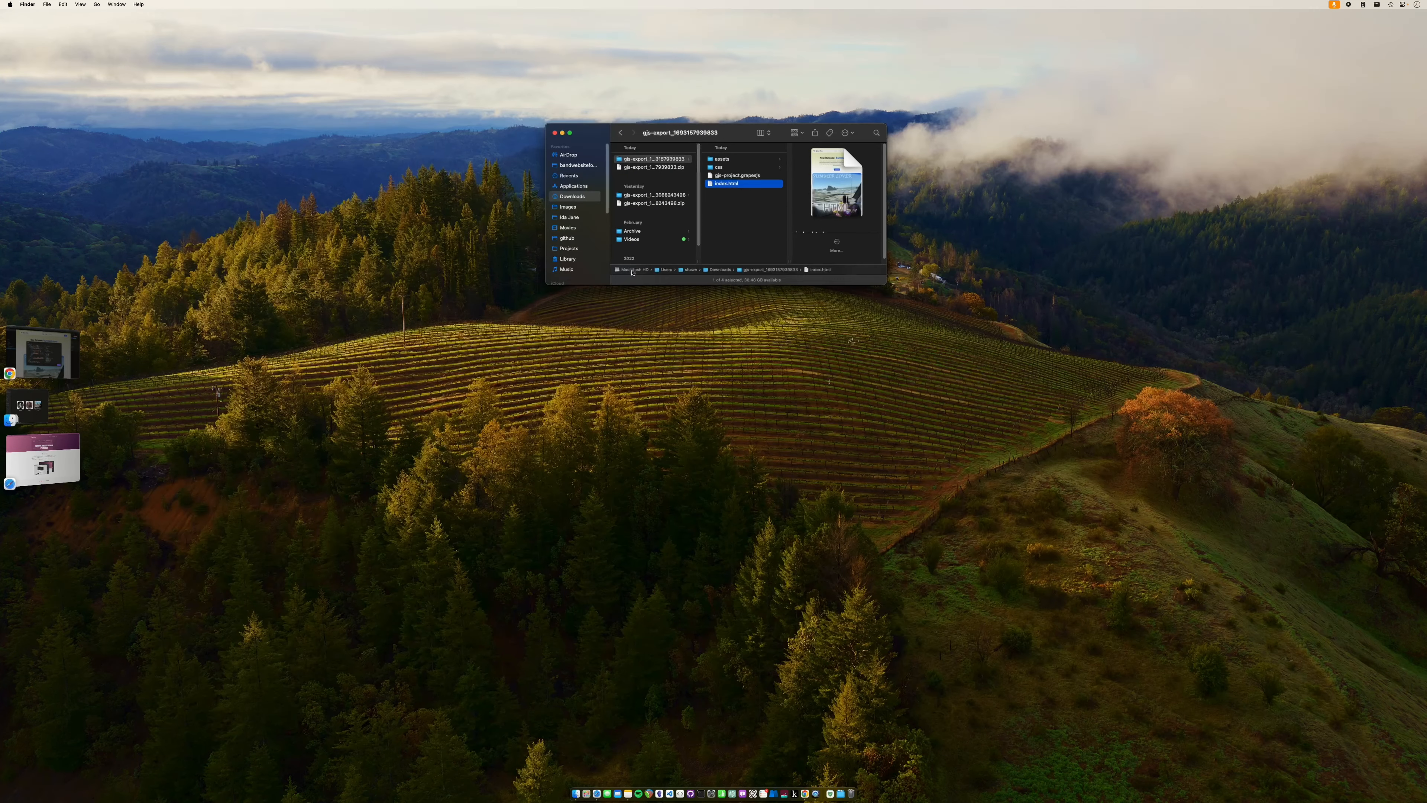
# - Inspect the export's assets, css and gjs-project.grapesjs items, then return to Safari
pyautogui.click(730, 168)
pyautogui.click(732, 160)
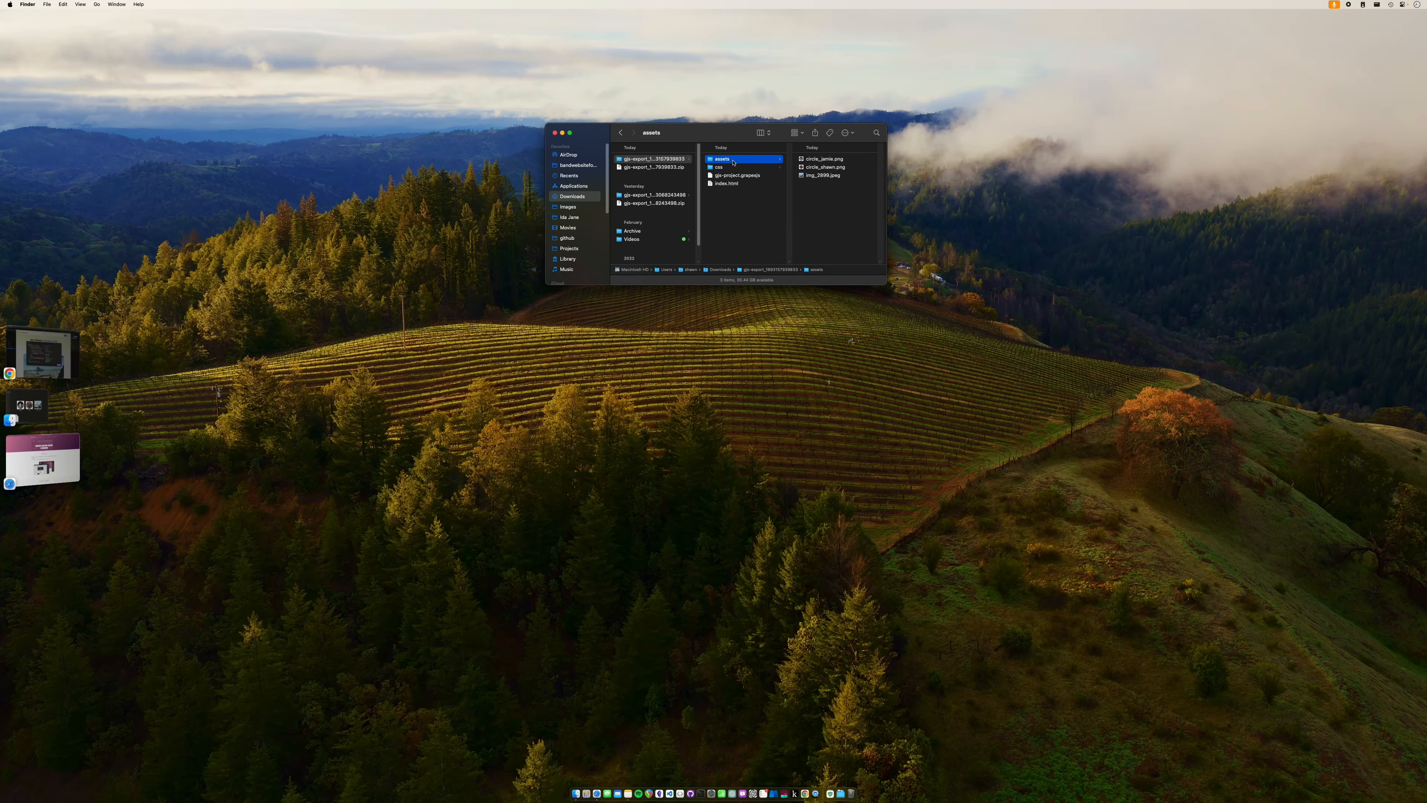
pyautogui.click(733, 167)
pyautogui.click(734, 161)
pyautogui.click(733, 168)
pyautogui.click(737, 176)
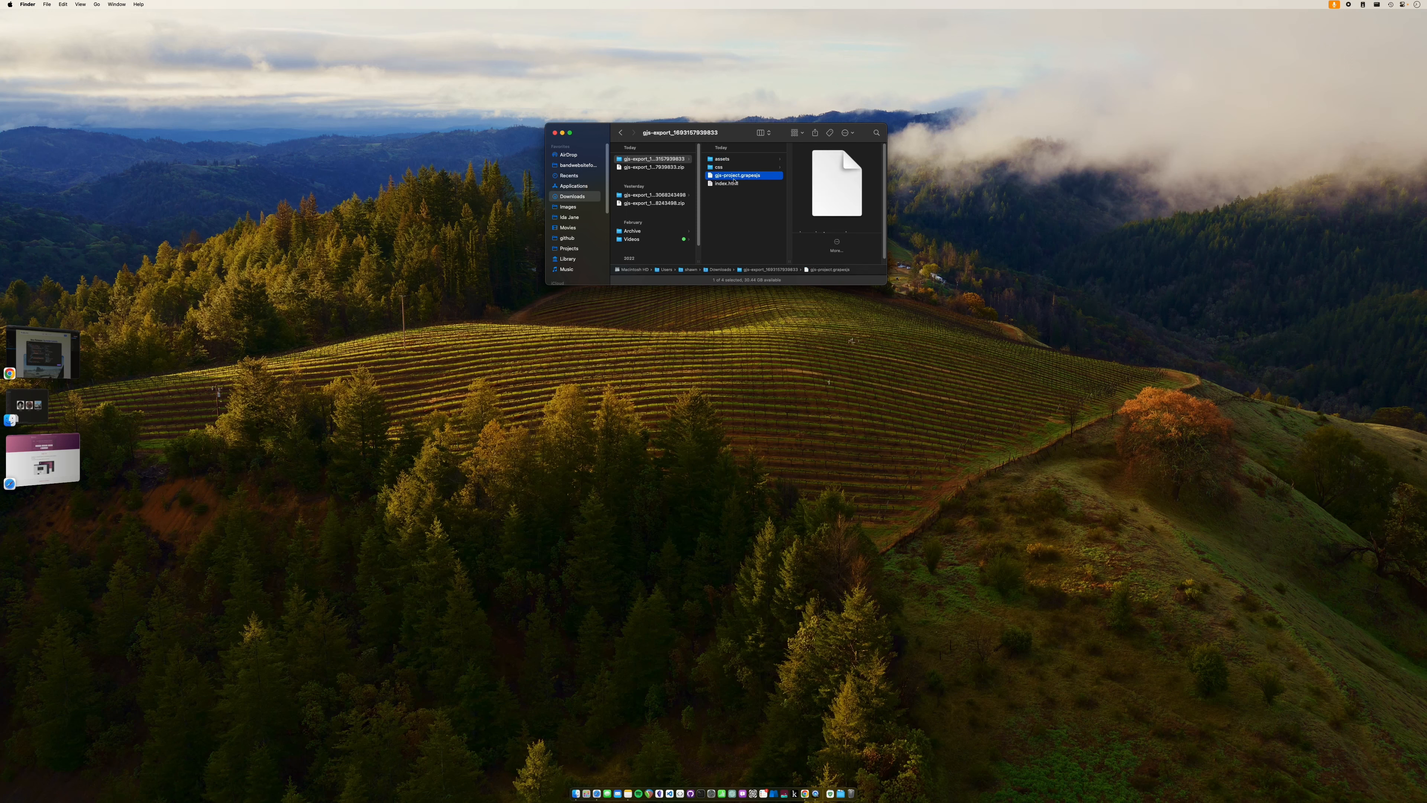
pyautogui.press('super+a')
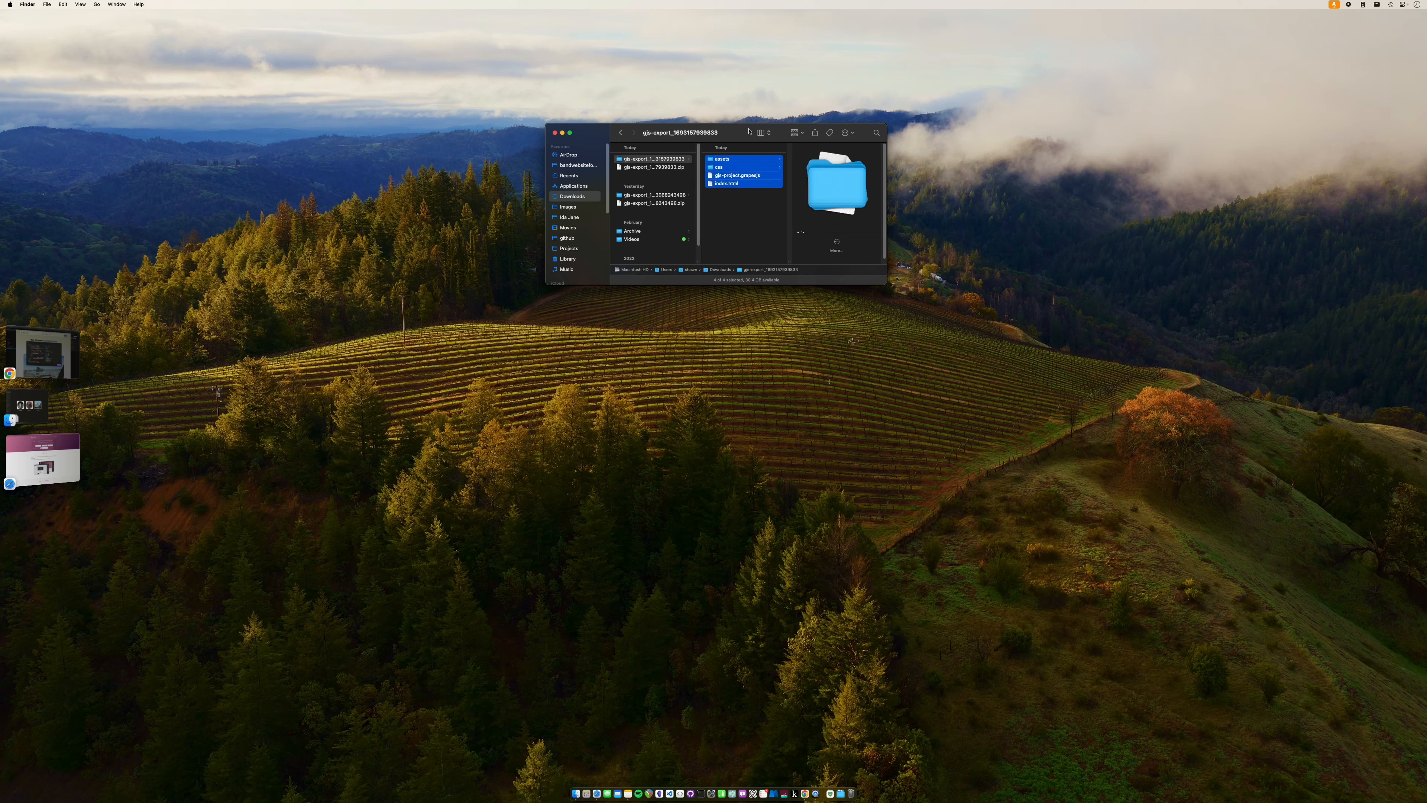
pyautogui.click(736, 212)
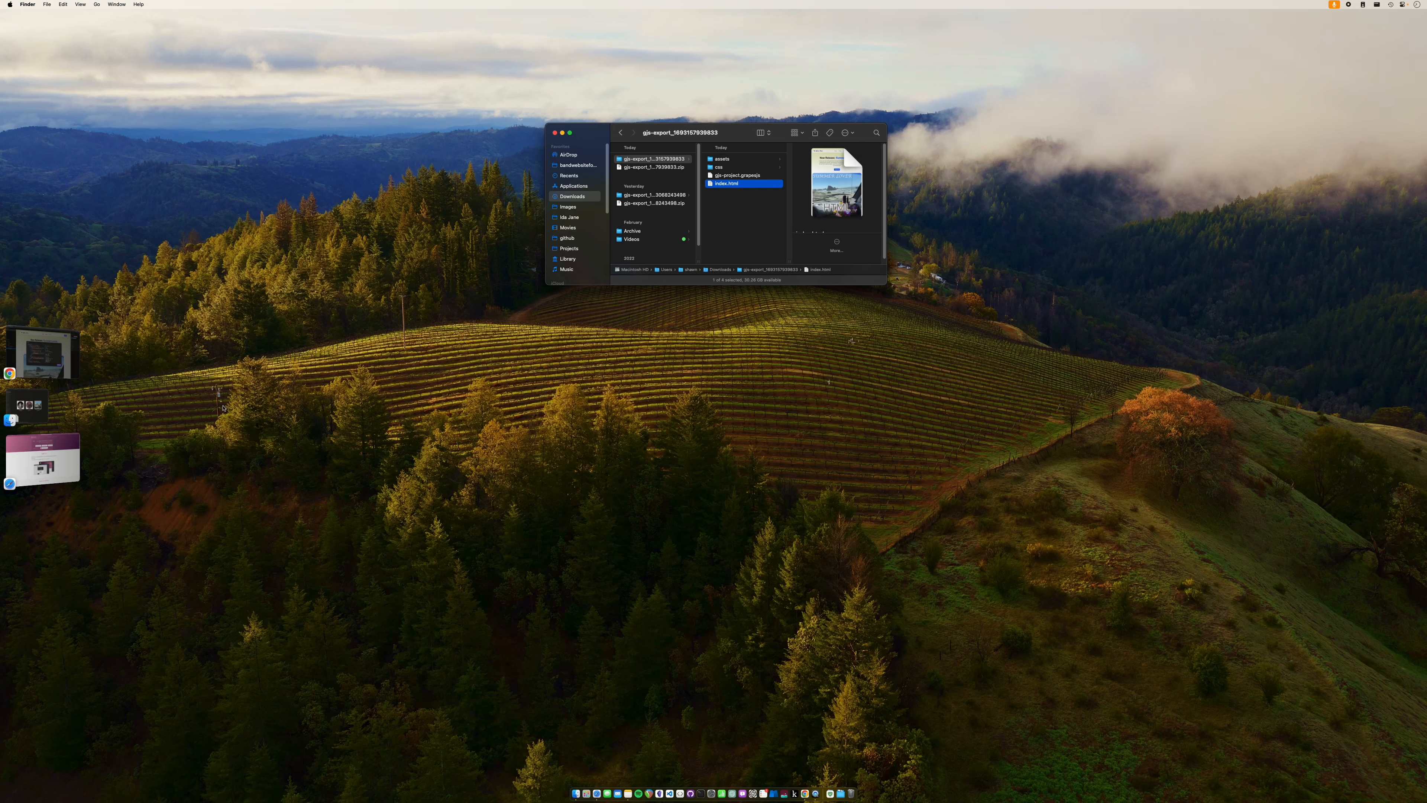
pyautogui.click(45, 458)
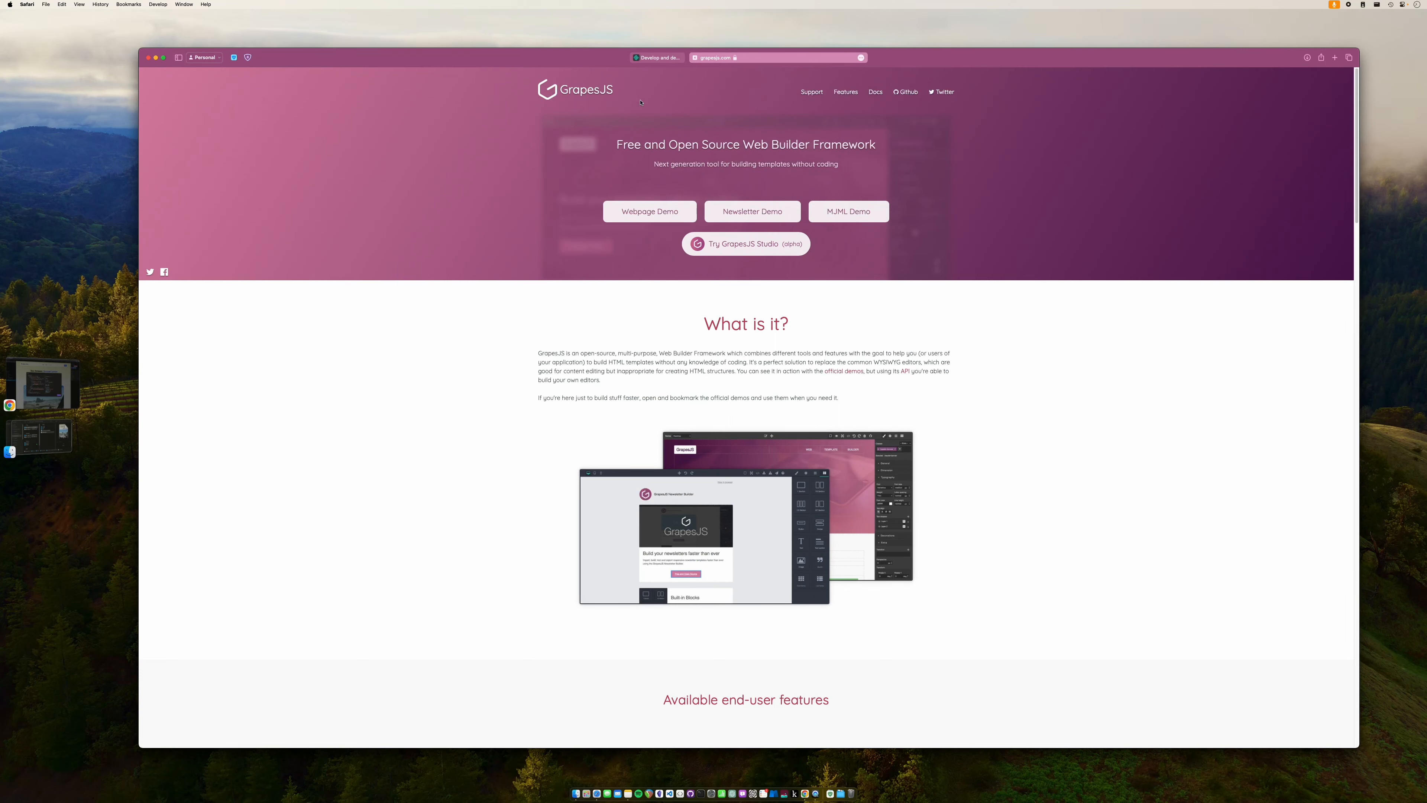
# - Log in from netlify.com to reach the Netlify Team overview dashboard
pyautogui.click(668, 59)
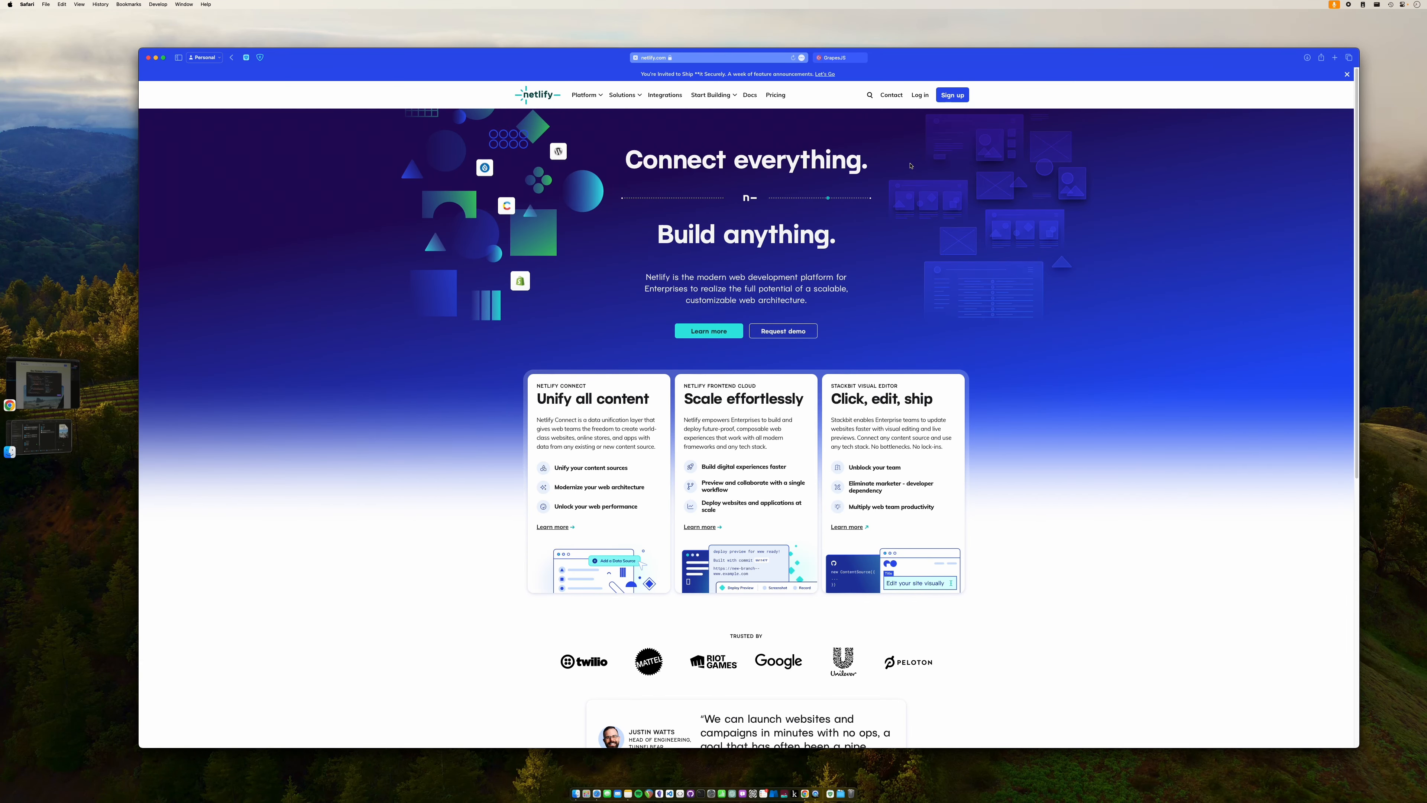
pyautogui.click(938, 94)
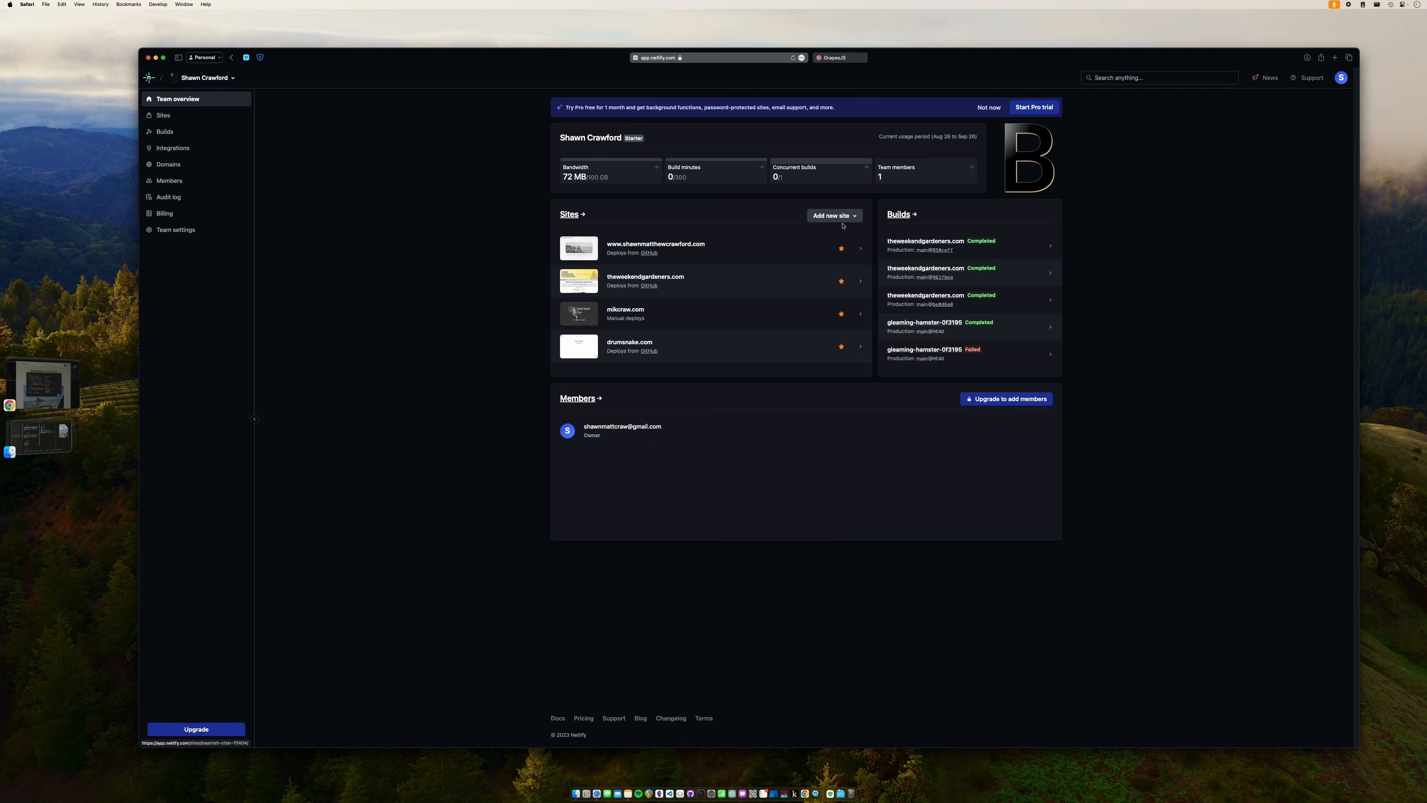
# - Open Netlify's Deploy manually drop page and place Finder's gjs-export folder beside it
pyautogui.click(853, 218)
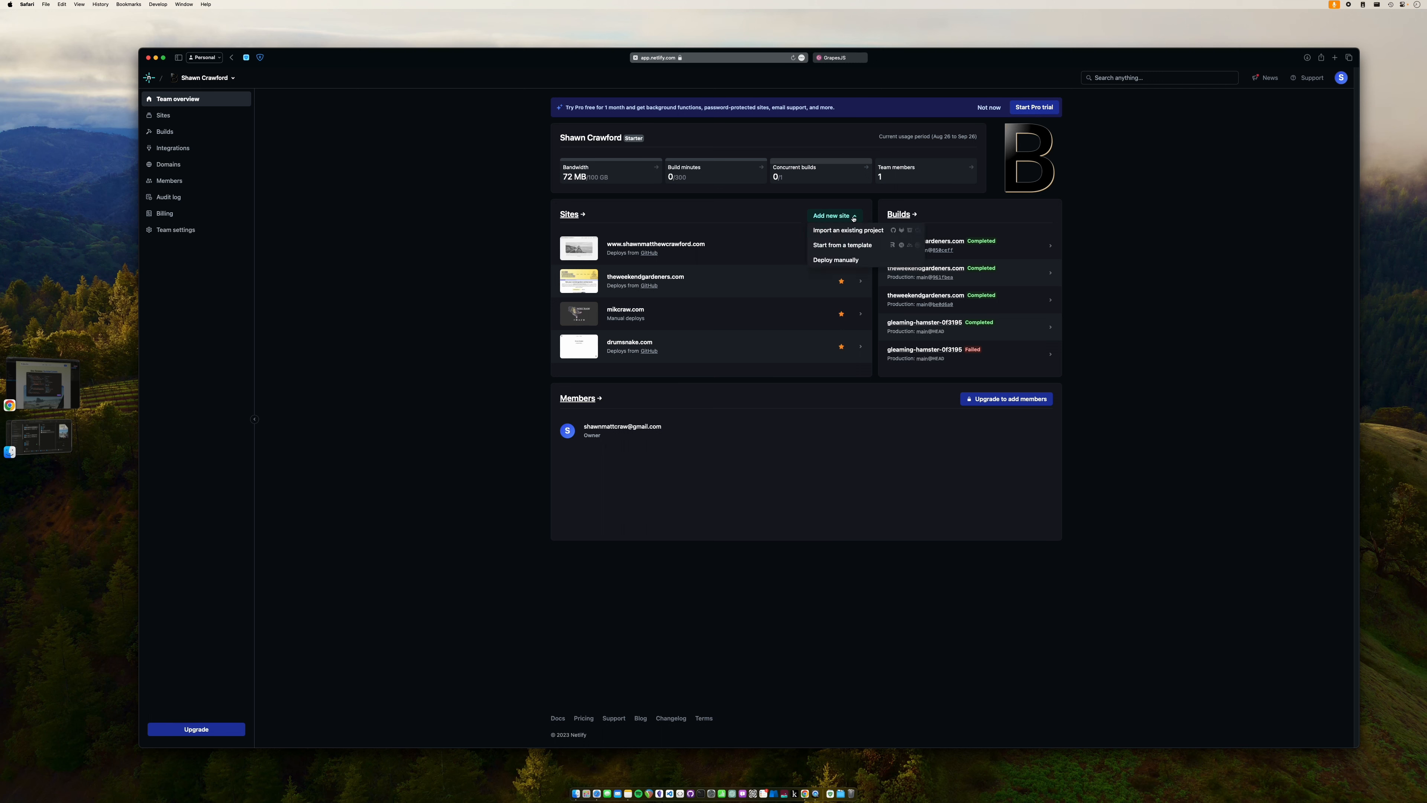
pyautogui.click(849, 260)
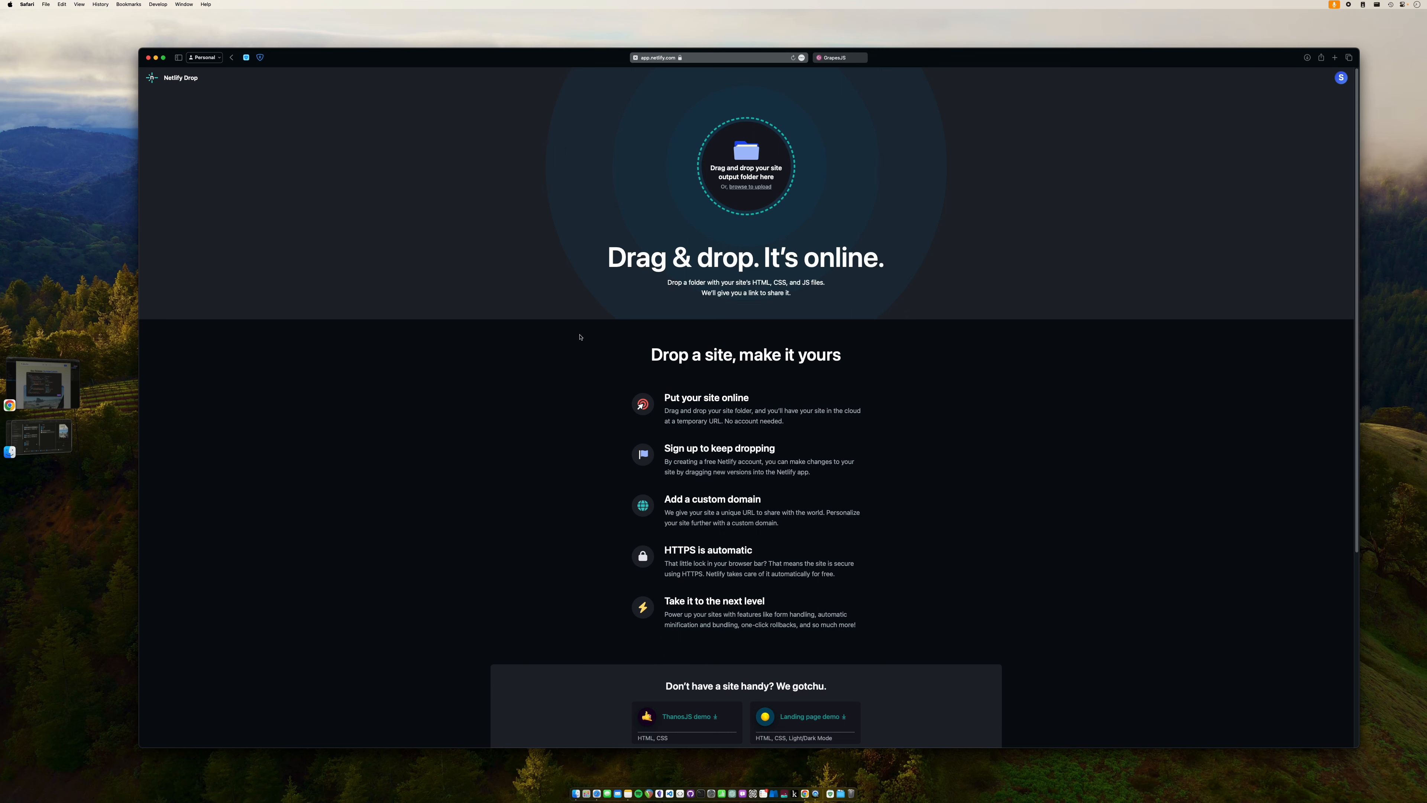
pyautogui.click(50, 443)
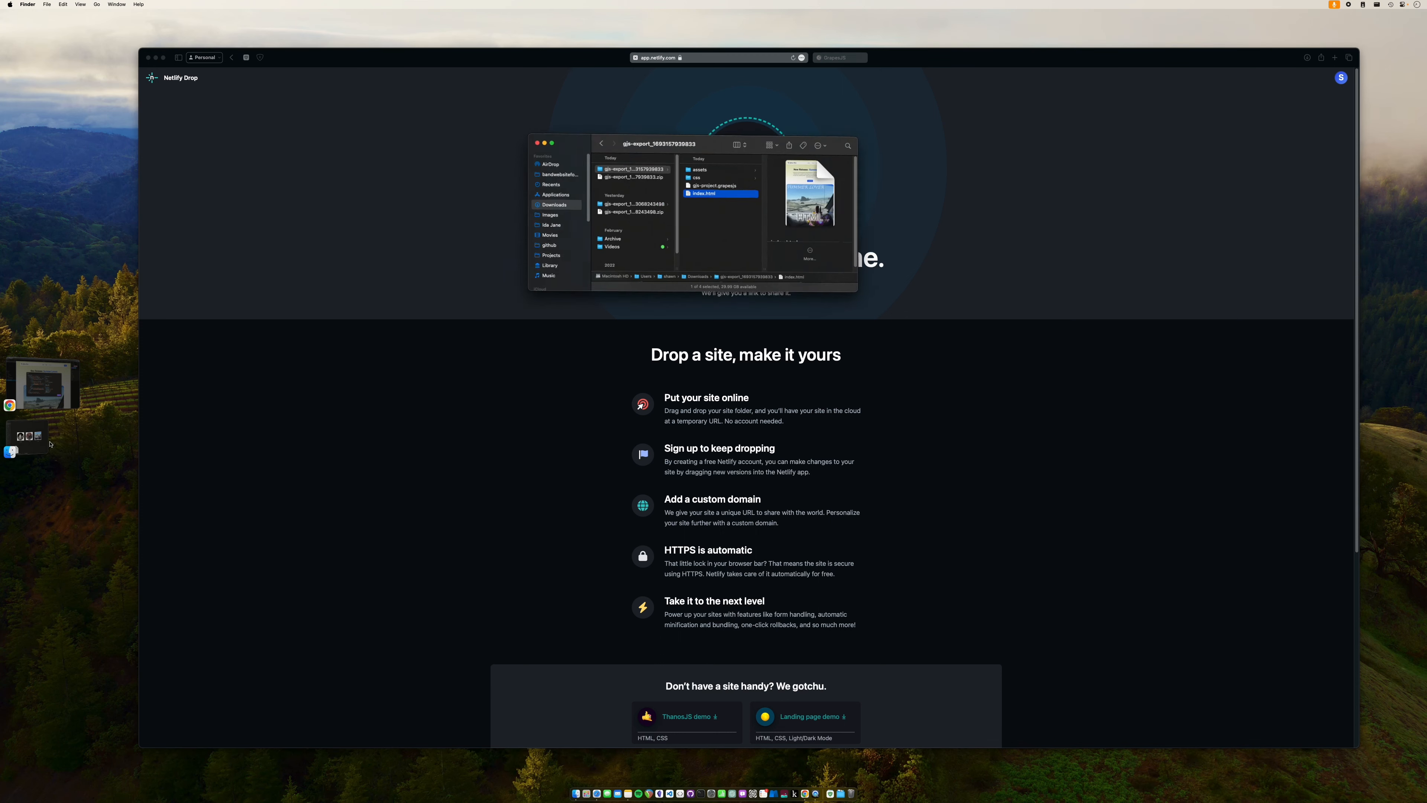
pyautogui.moveTo(748, 135); pyautogui.dragTo(1072, 347)
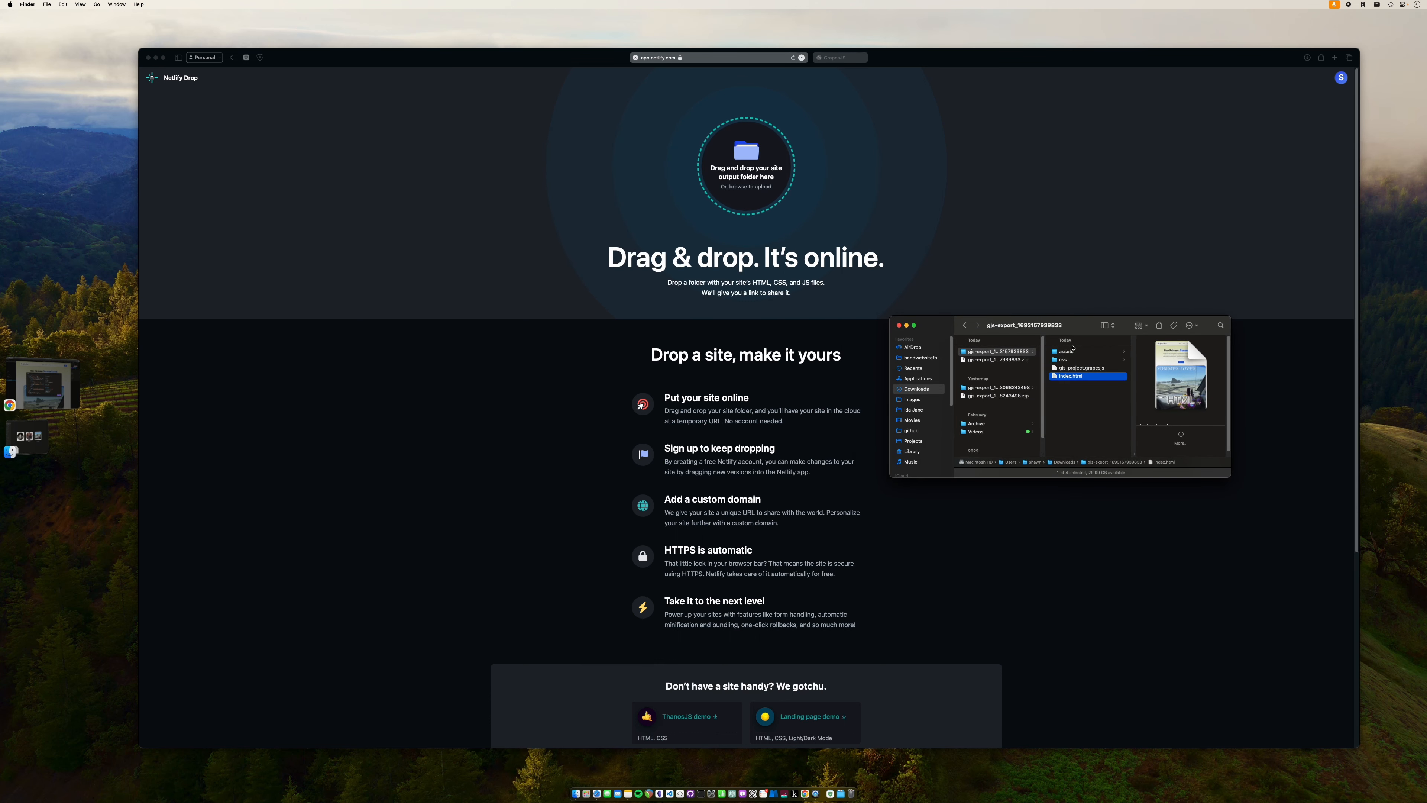
pyautogui.click(998, 352)
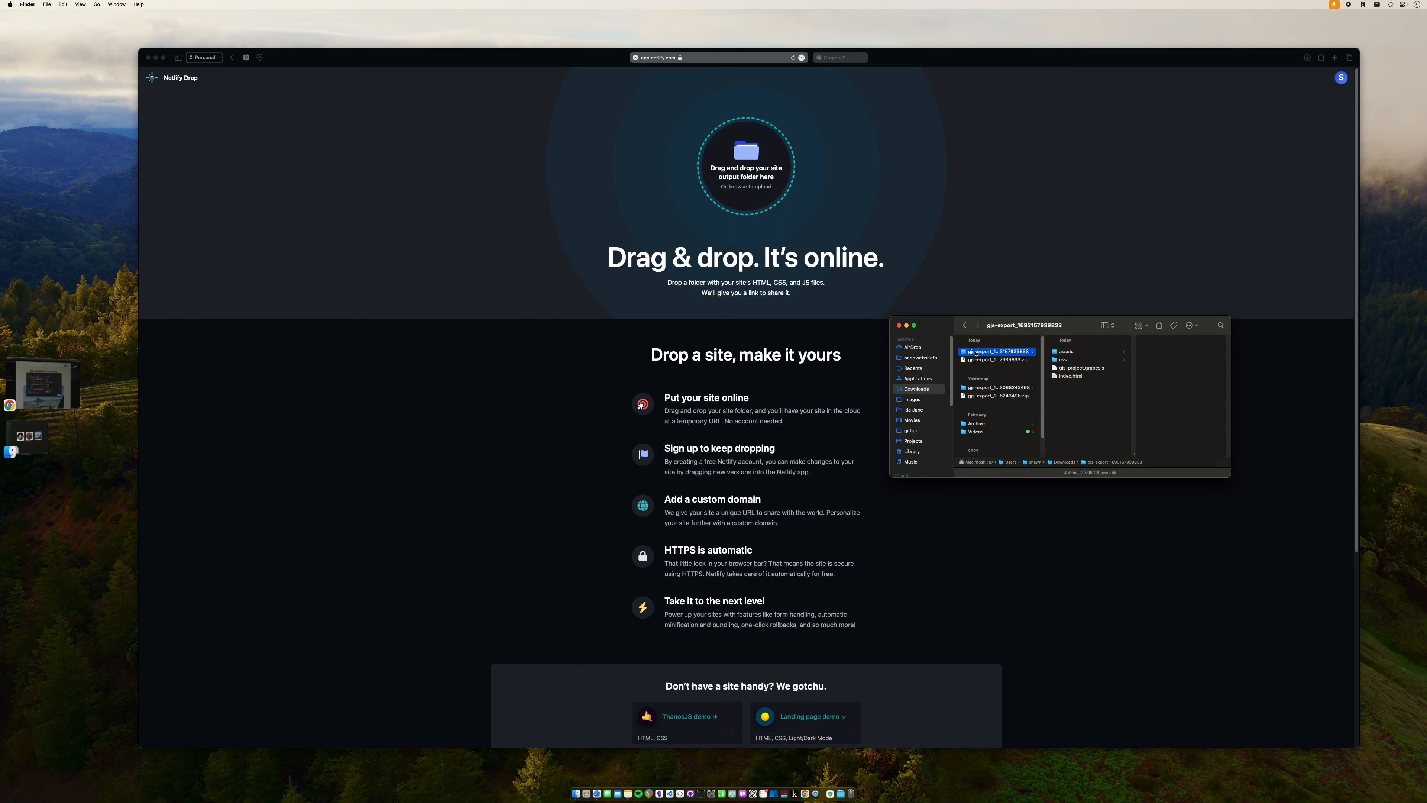
# - Drop the gjs-export folder onto Netlify Drop, publishing it as comforting-lebkuchen-b1cd6b
pyautogui.click(1012, 360)
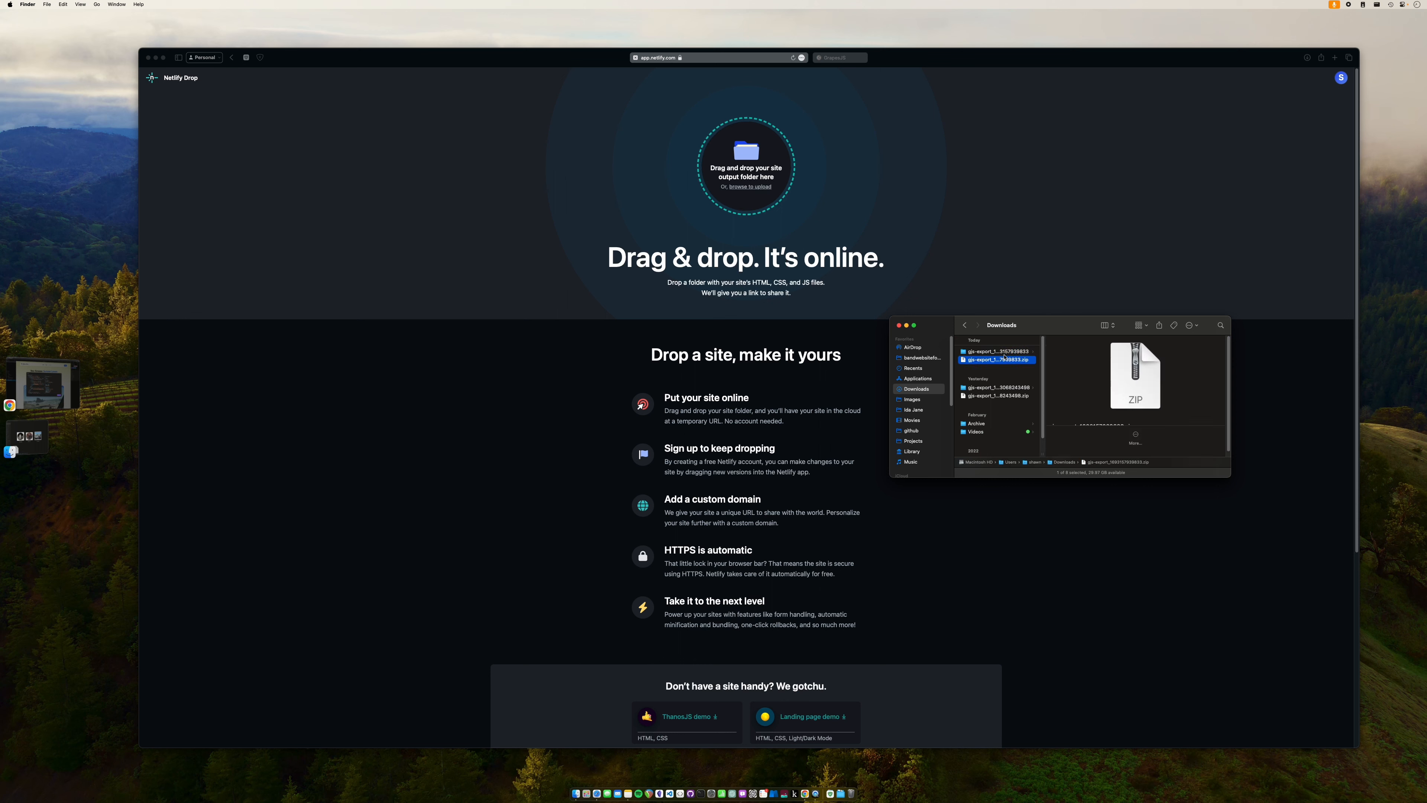
pyautogui.click(1022, 353)
pyautogui.moveTo(1024, 354); pyautogui.dragTo(792, 164)
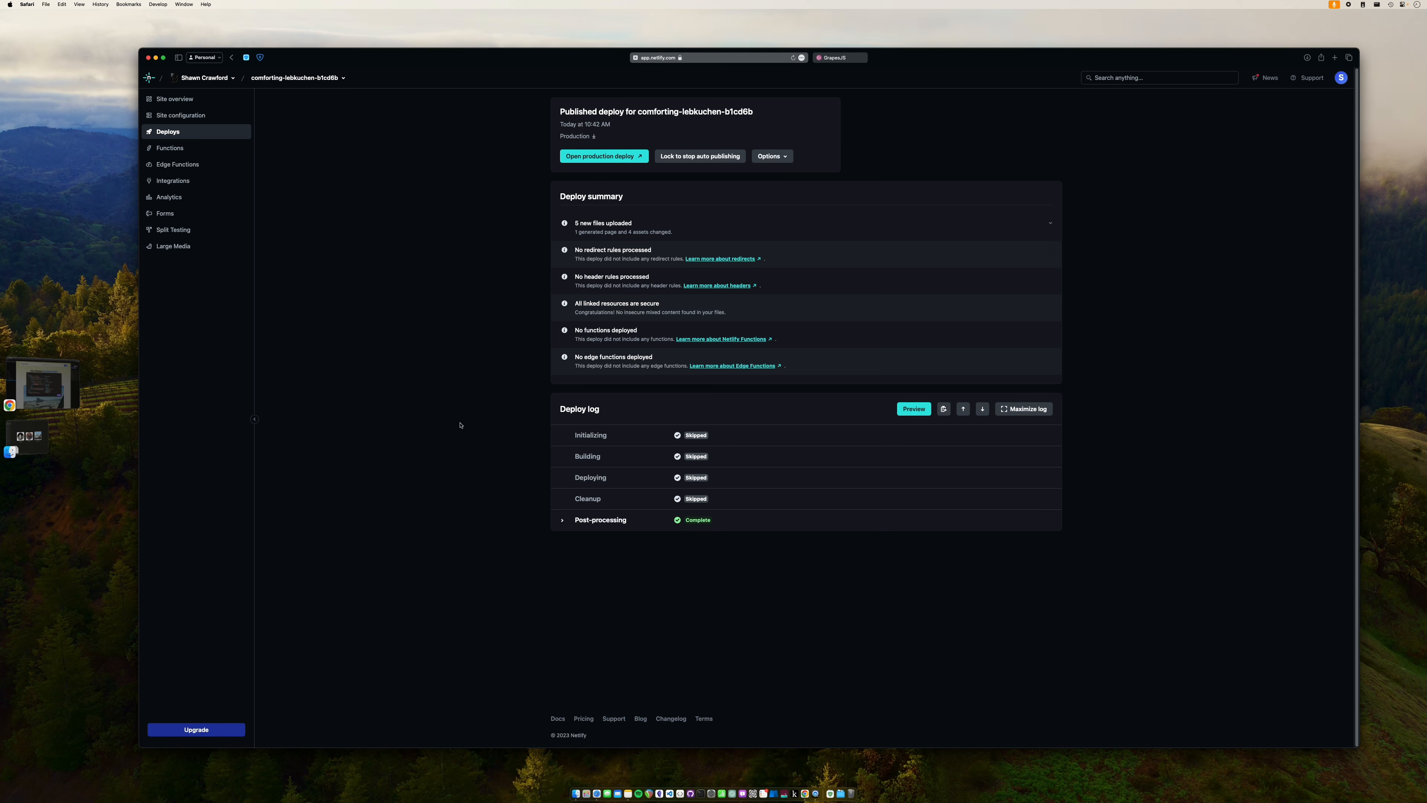
# - Go to Site overview for comforting-lebkuchen-b1cd6b to see its published deploy
pyautogui.click(181, 103)
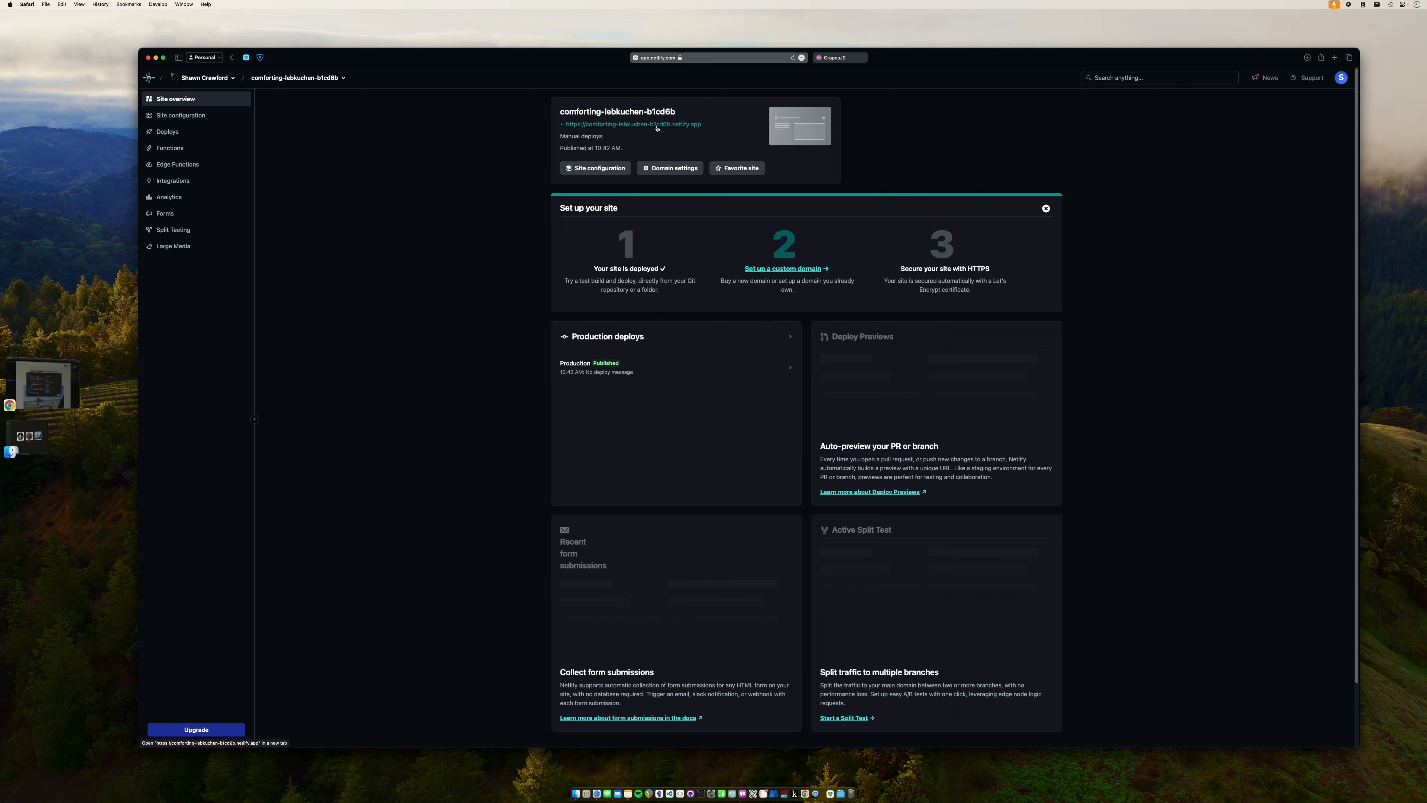
pyautogui.click(657, 126)
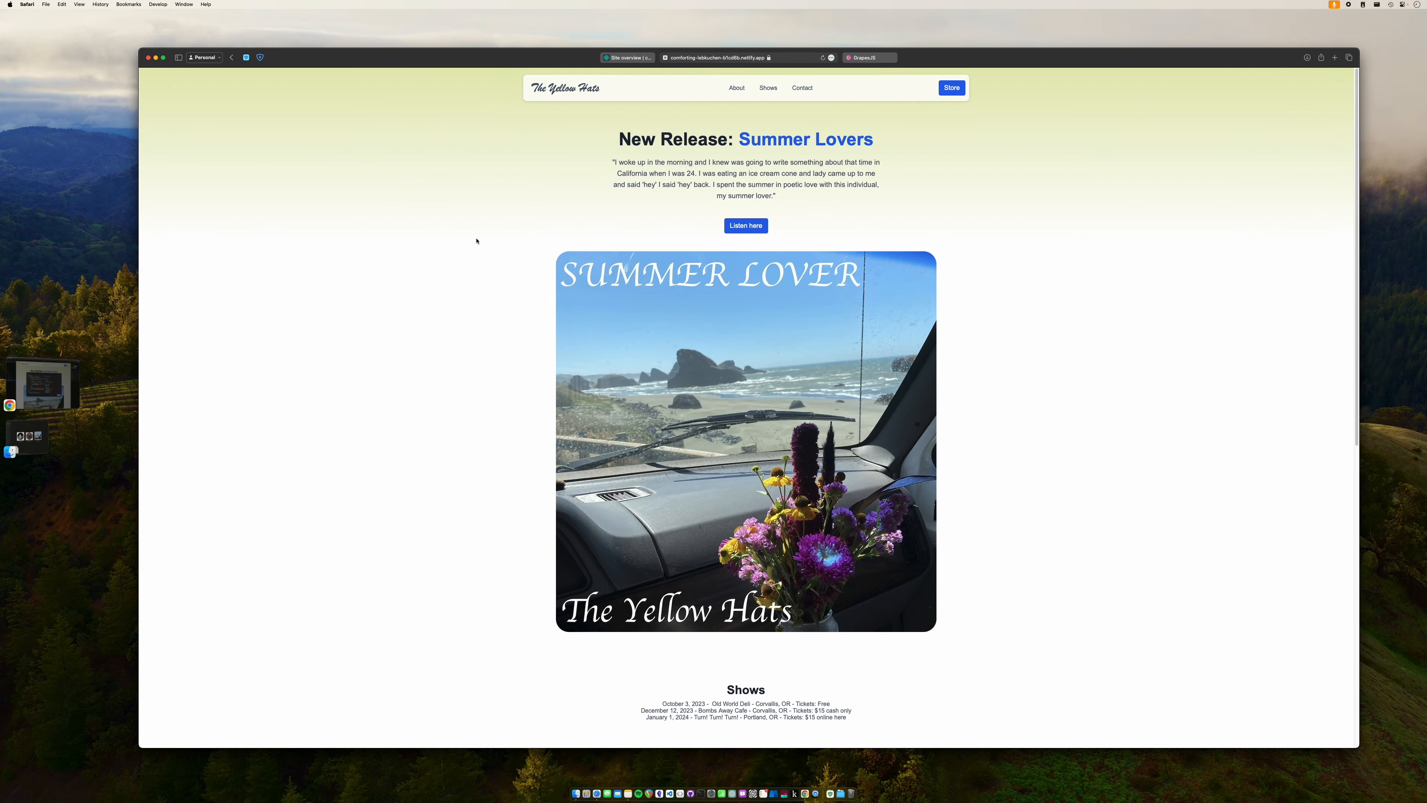
pyautogui.scroll(-10, 476, 241)
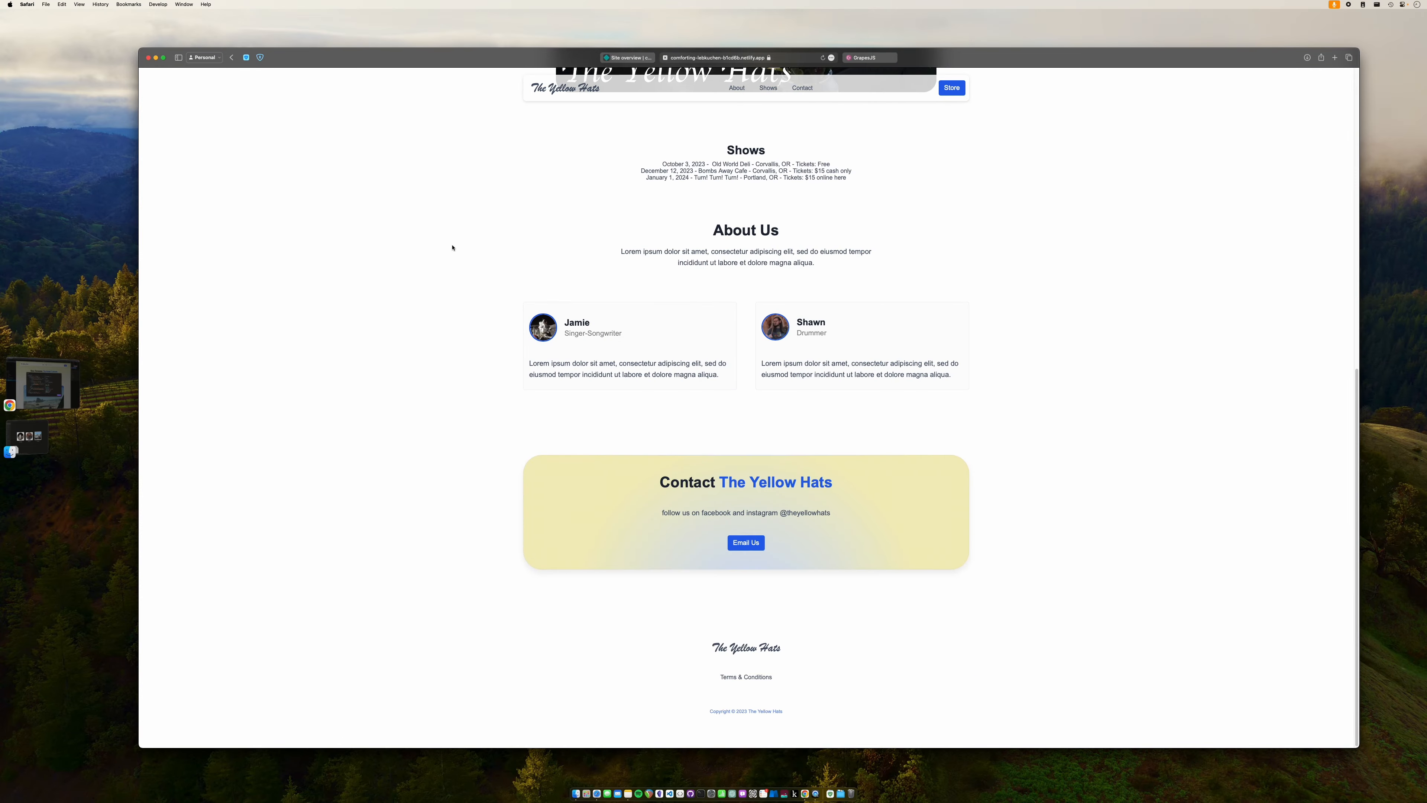
pyautogui.scroll(8, 453, 248)
pyautogui.scroll(-2, 453, 250)
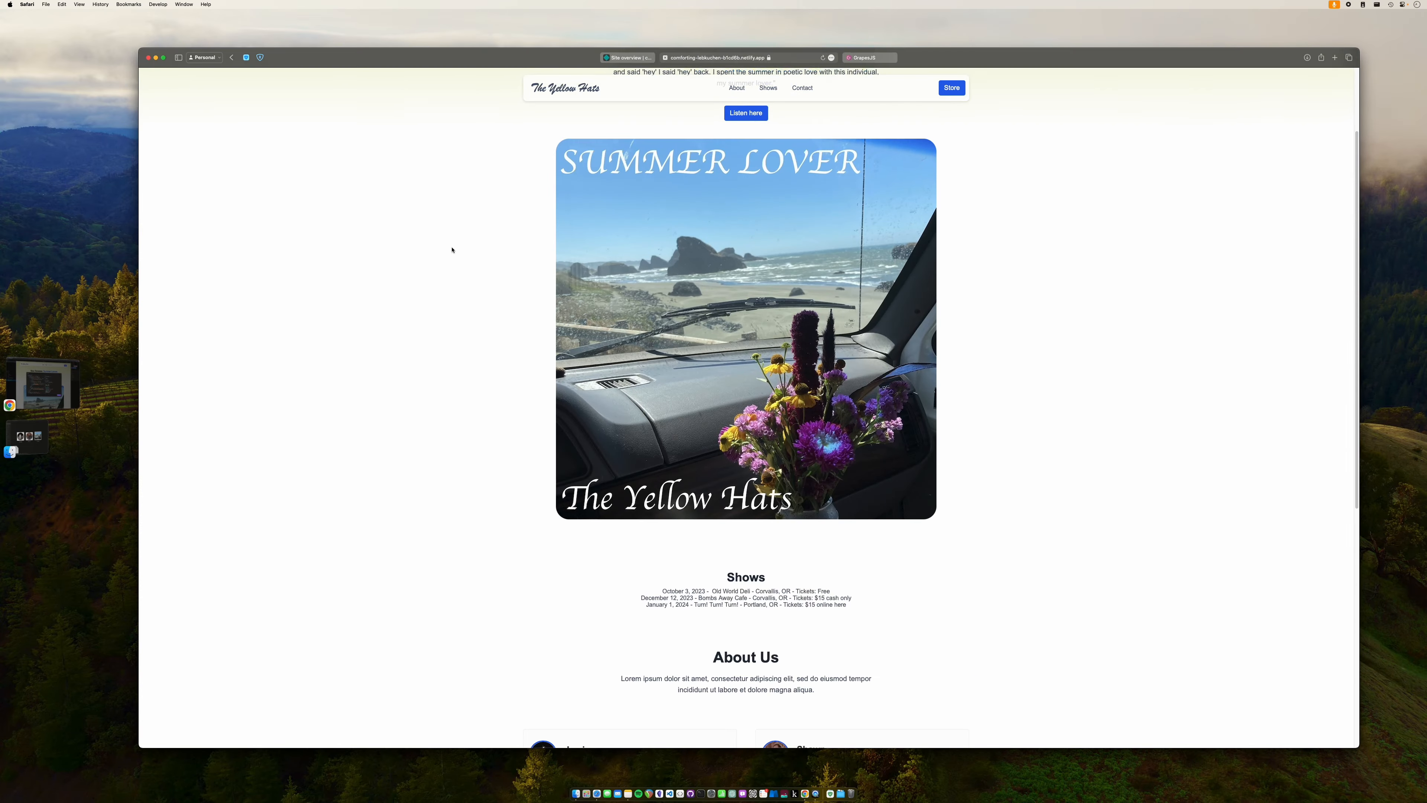
pyautogui.press('super+plus')
pyautogui.press('super+plus')
pyautogui.press('super+plus')
pyautogui.scroll(4, 464, 247)
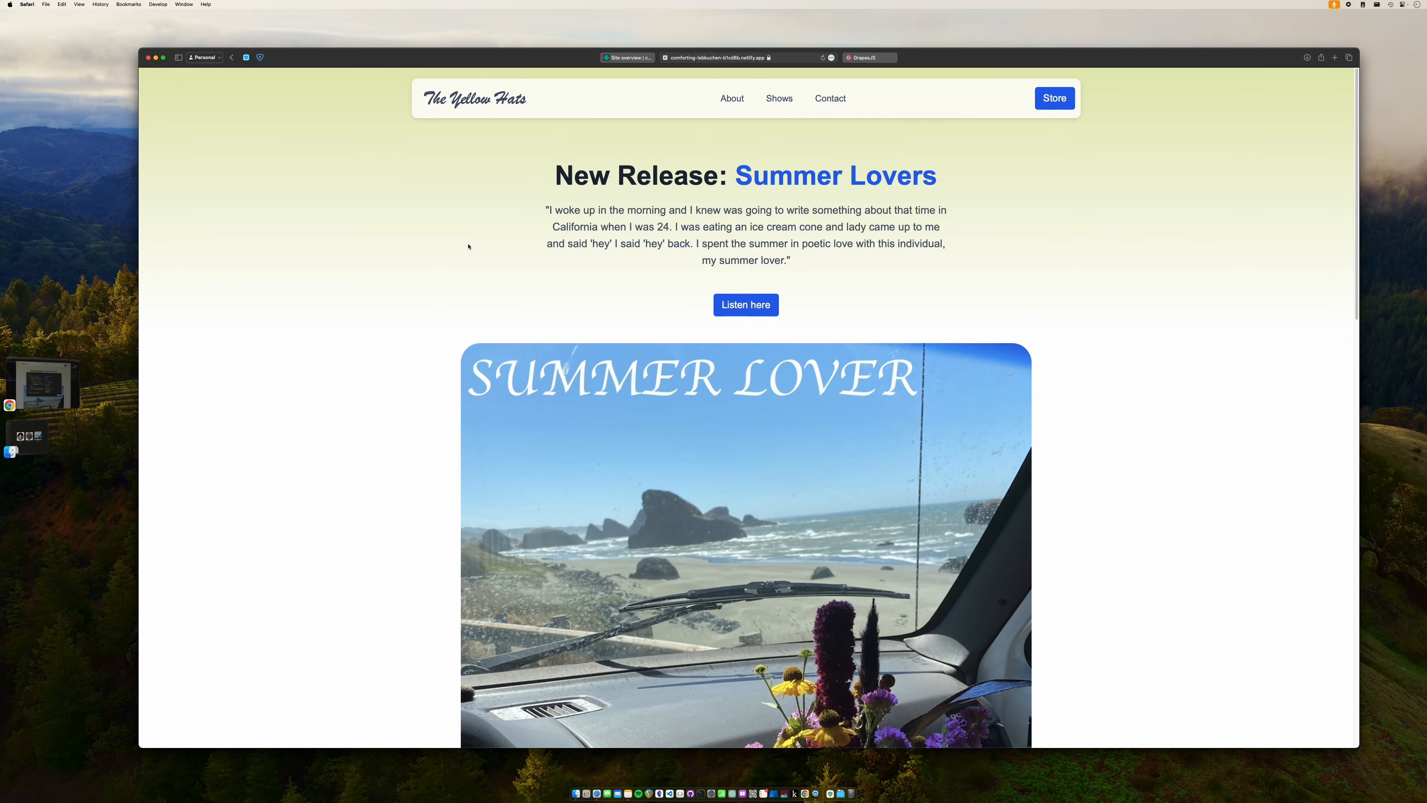
pyautogui.scroll(-20, 368, 304)
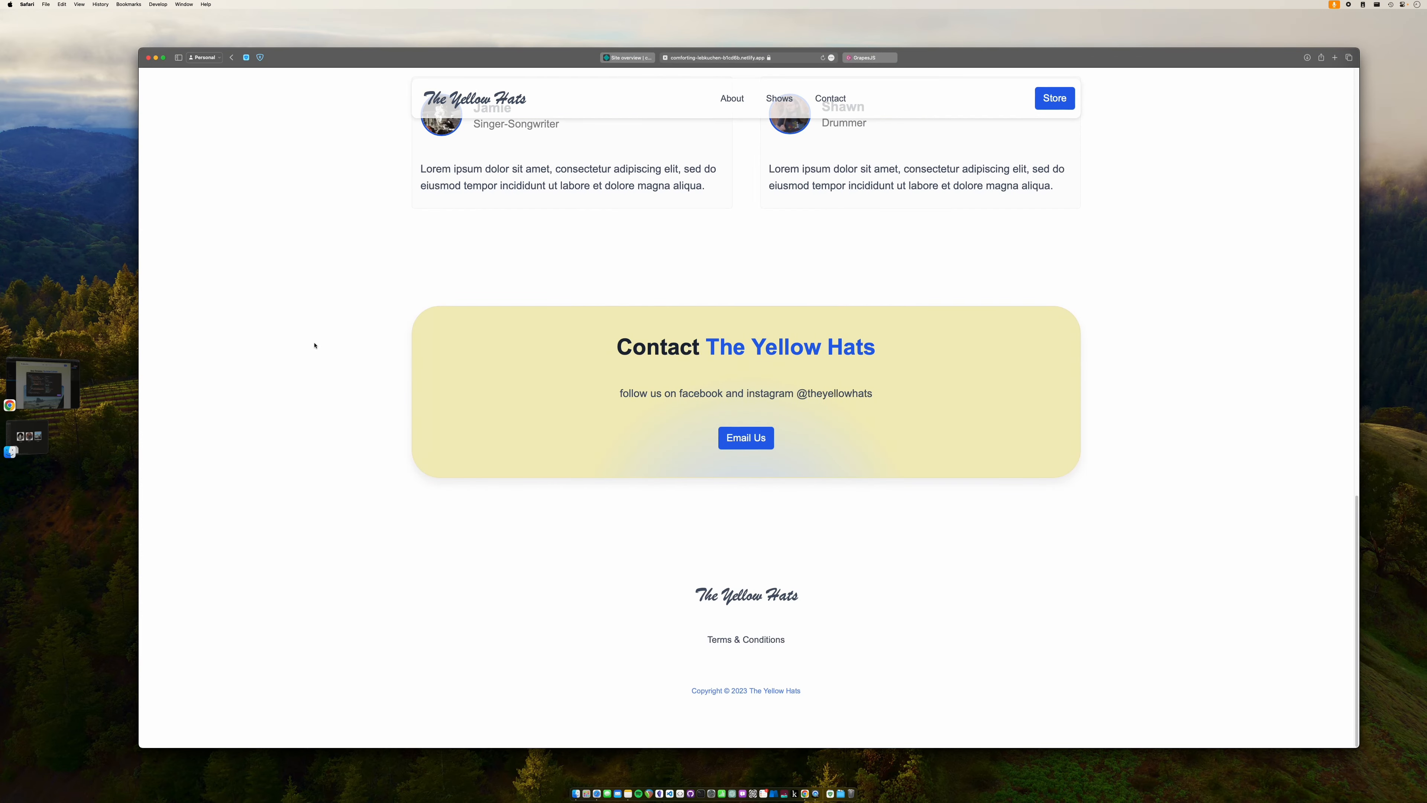
pyautogui.scroll(15, 315, 345)
pyautogui.scroll(3, 315, 345)
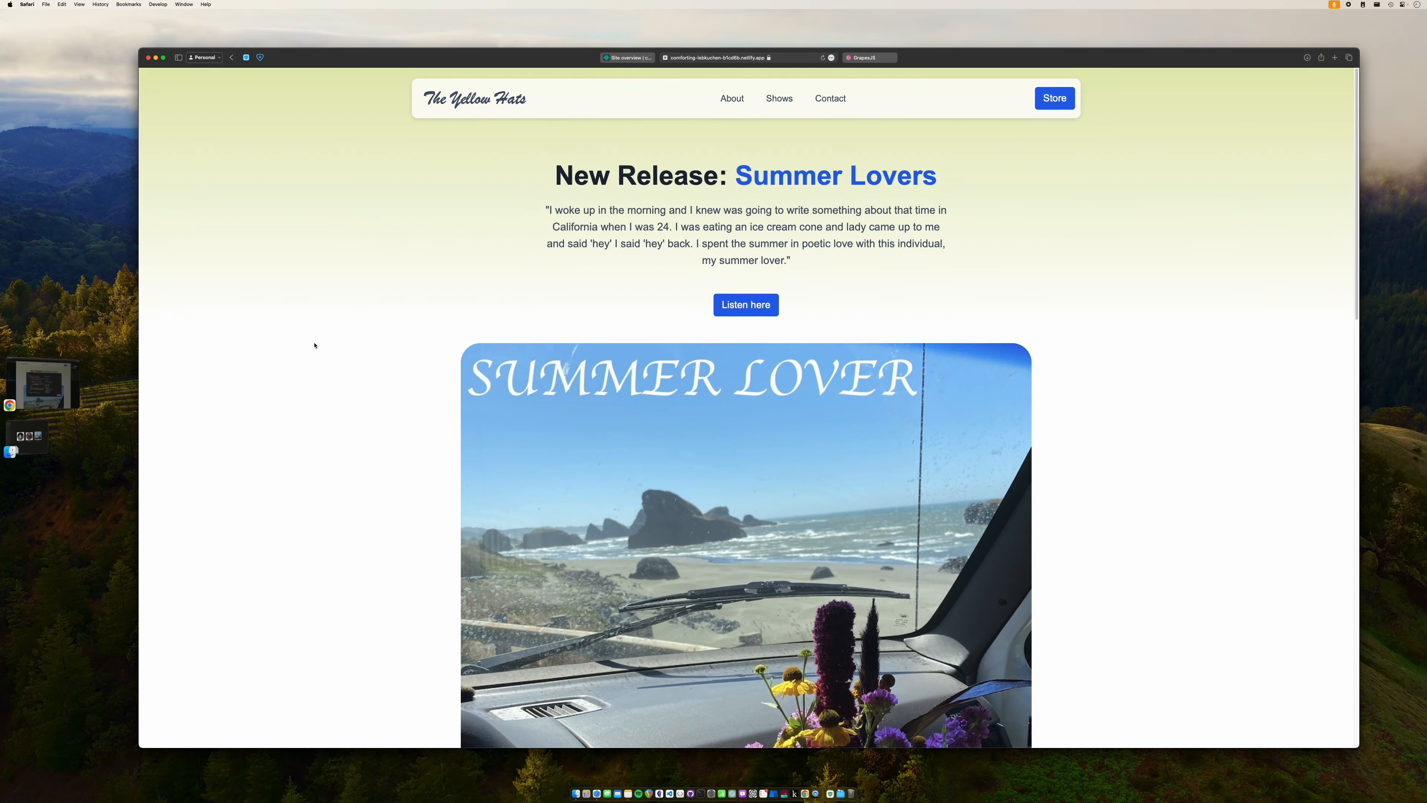
pyautogui.click(118, 224)
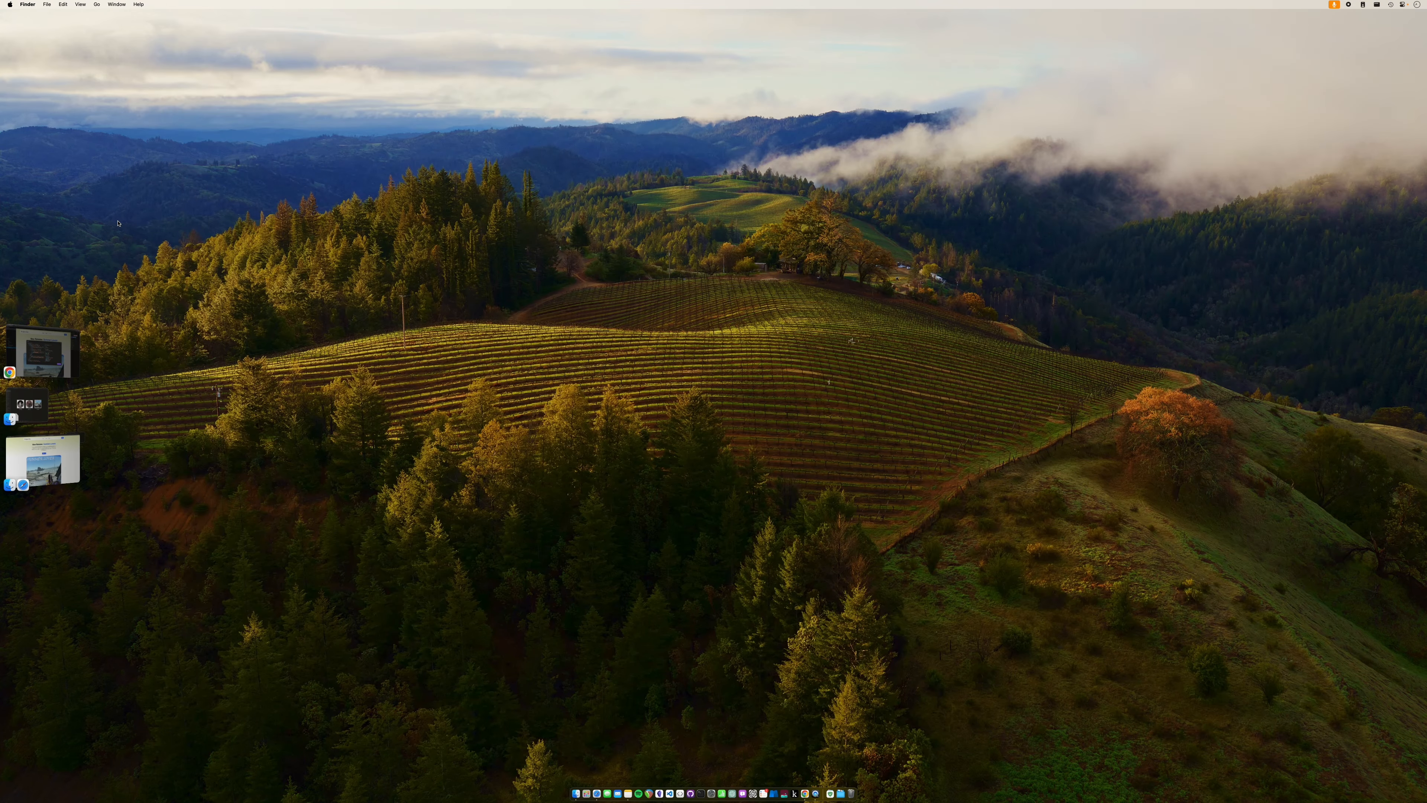
# - Verify theyellowhats.com in Netlify and add it as the deployed site's custom domain
pyautogui.click(58, 451)
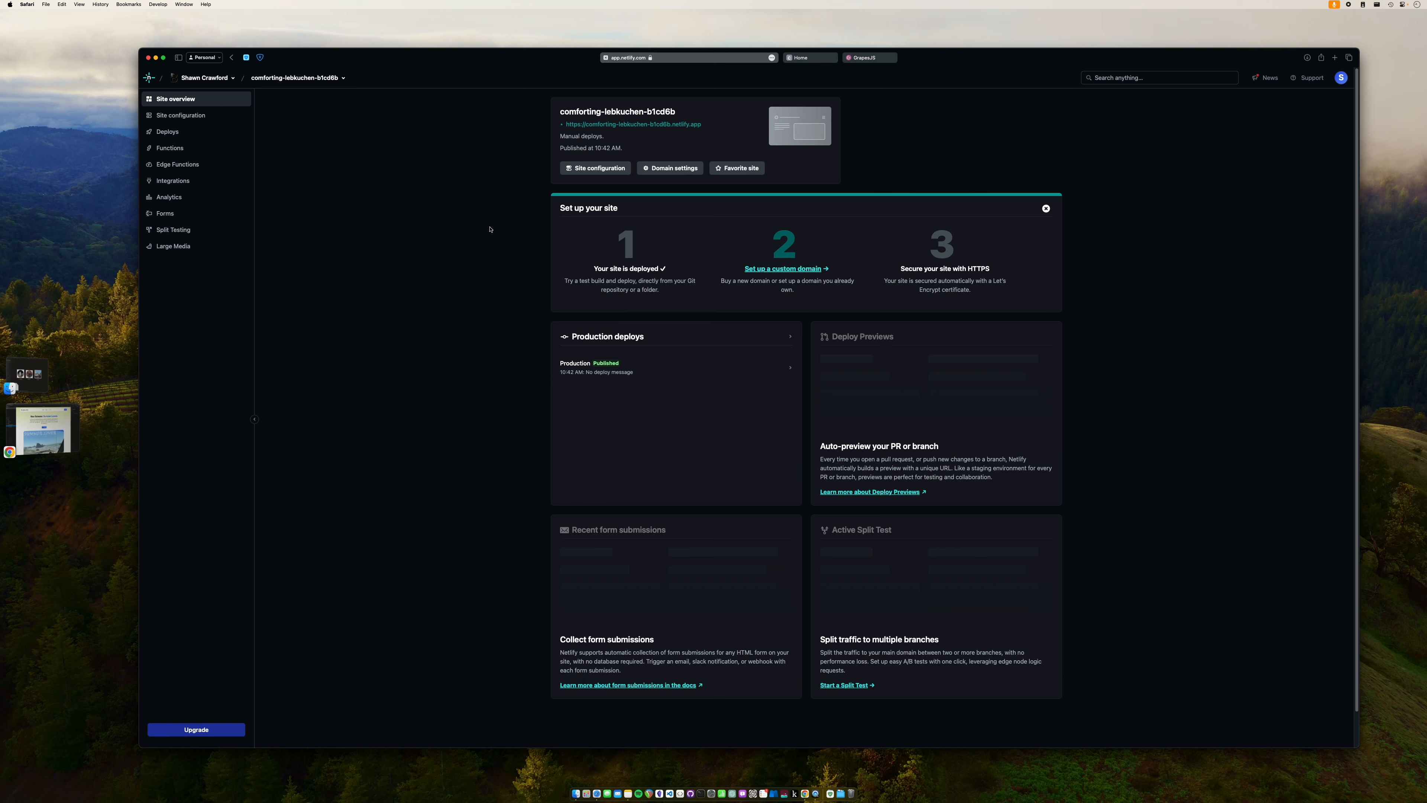
pyautogui.click(807, 269)
pyautogui.click(738, 204)
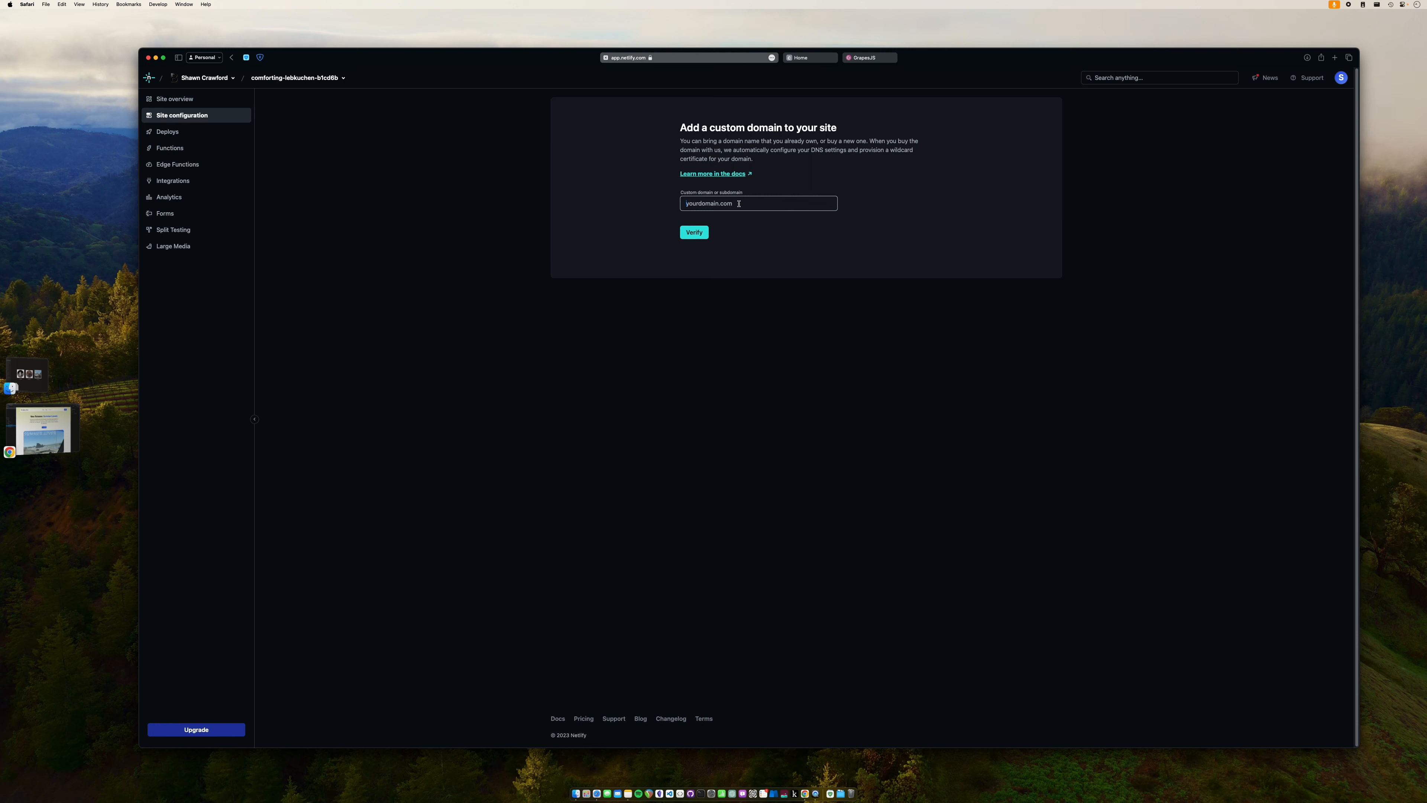
pyautogui.write('theyellowhats.com')
pyautogui.click(694, 232)
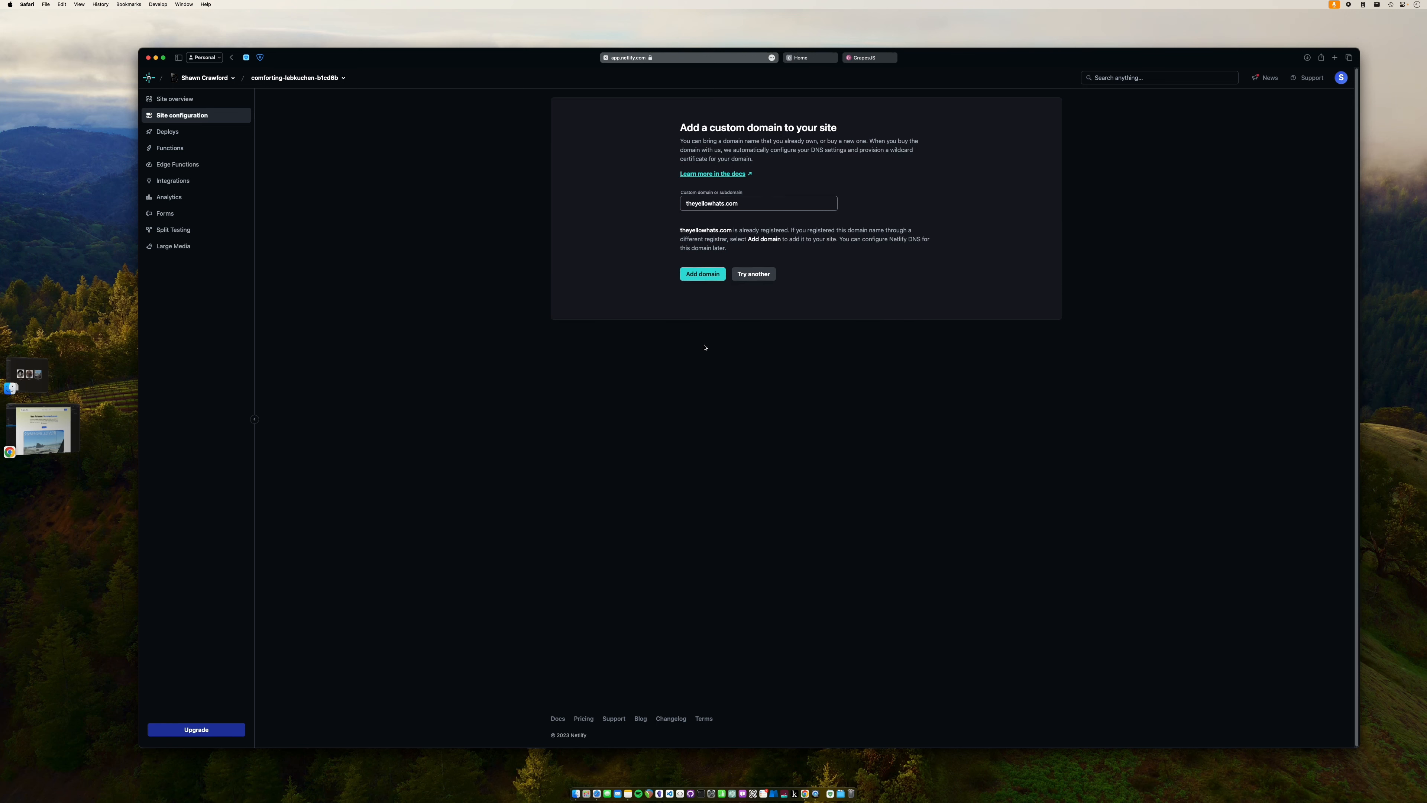
pyautogui.click(712, 277)
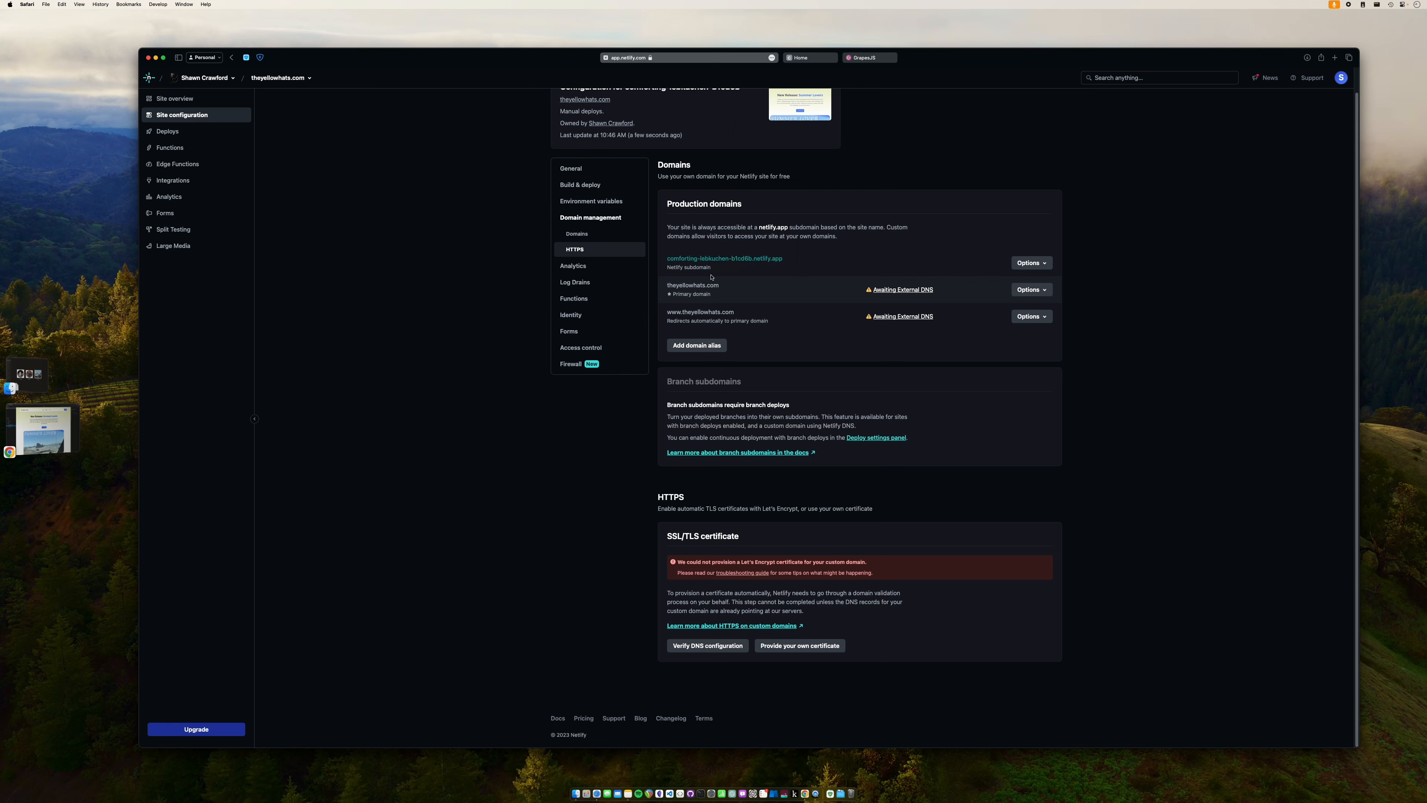
# - Read the DNS configuration instructions for theyellowhats.com, then start Netlify DNS setup for it
pyautogui.click(919, 290)
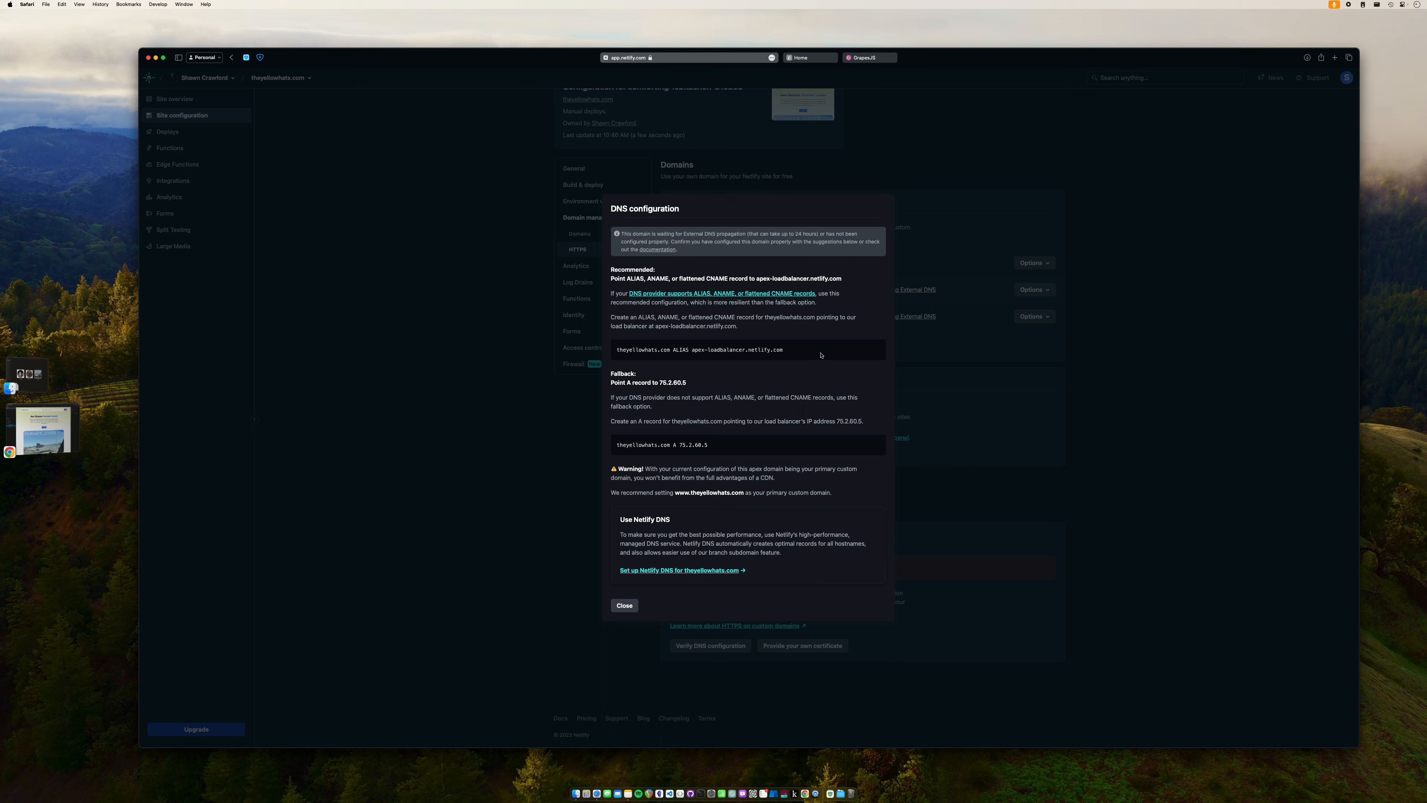
pyautogui.moveTo(624, 520); pyautogui.dragTo(672, 519)
pyautogui.click(673, 521)
pyautogui.click(665, 571)
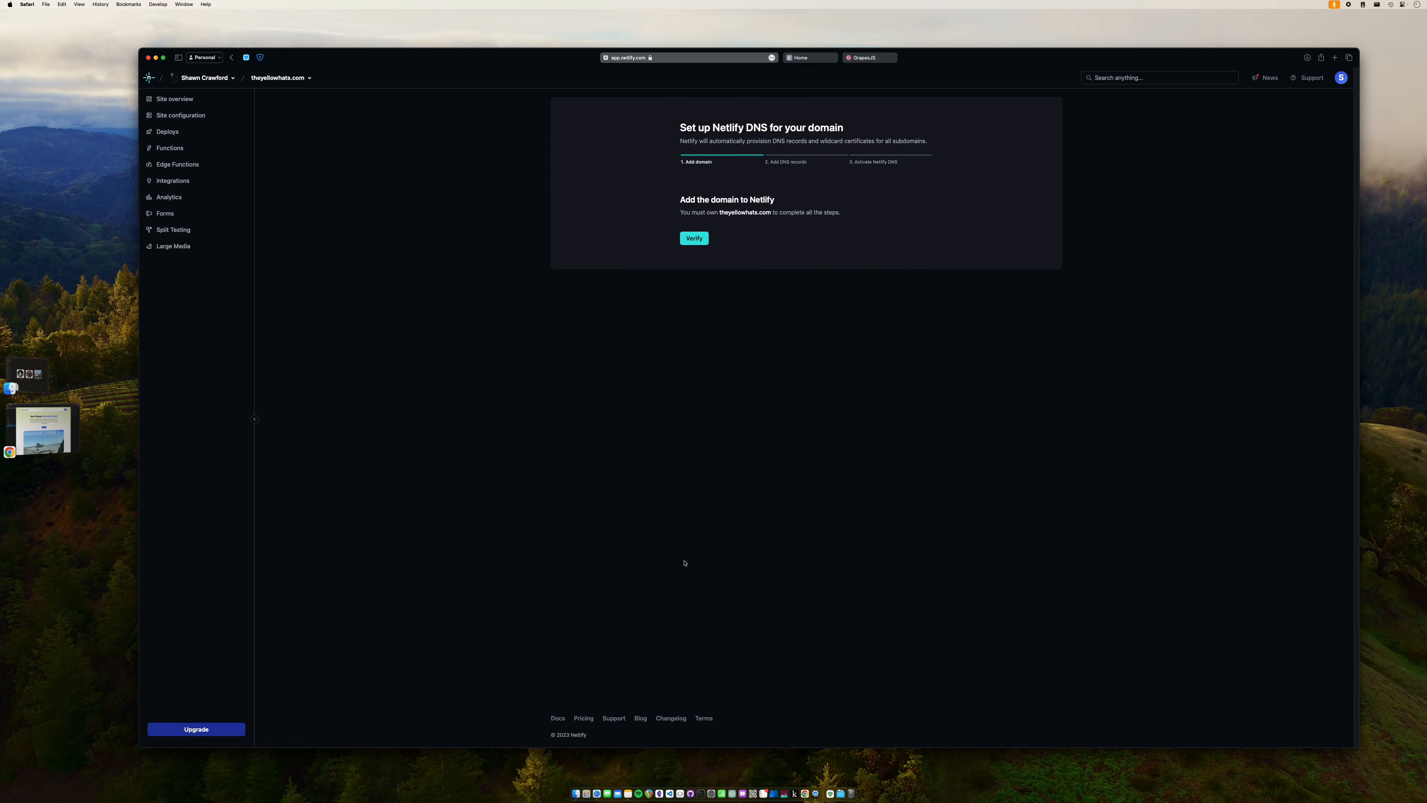
# - Verify and add theyellowhats.com to Netlify DNS, skipping extra DNS records
pyautogui.click(693, 238)
pyautogui.click(723, 272)
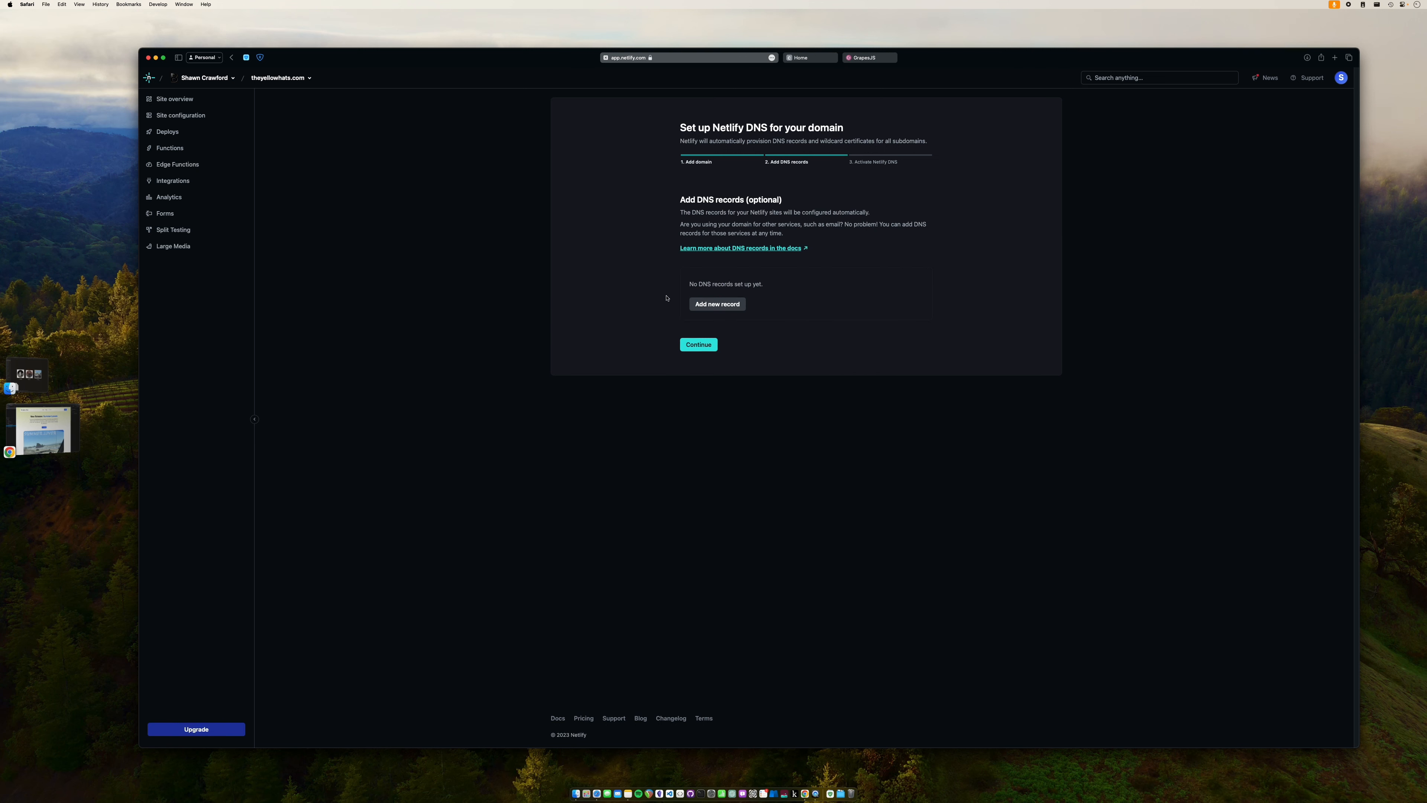
pyautogui.click(694, 348)
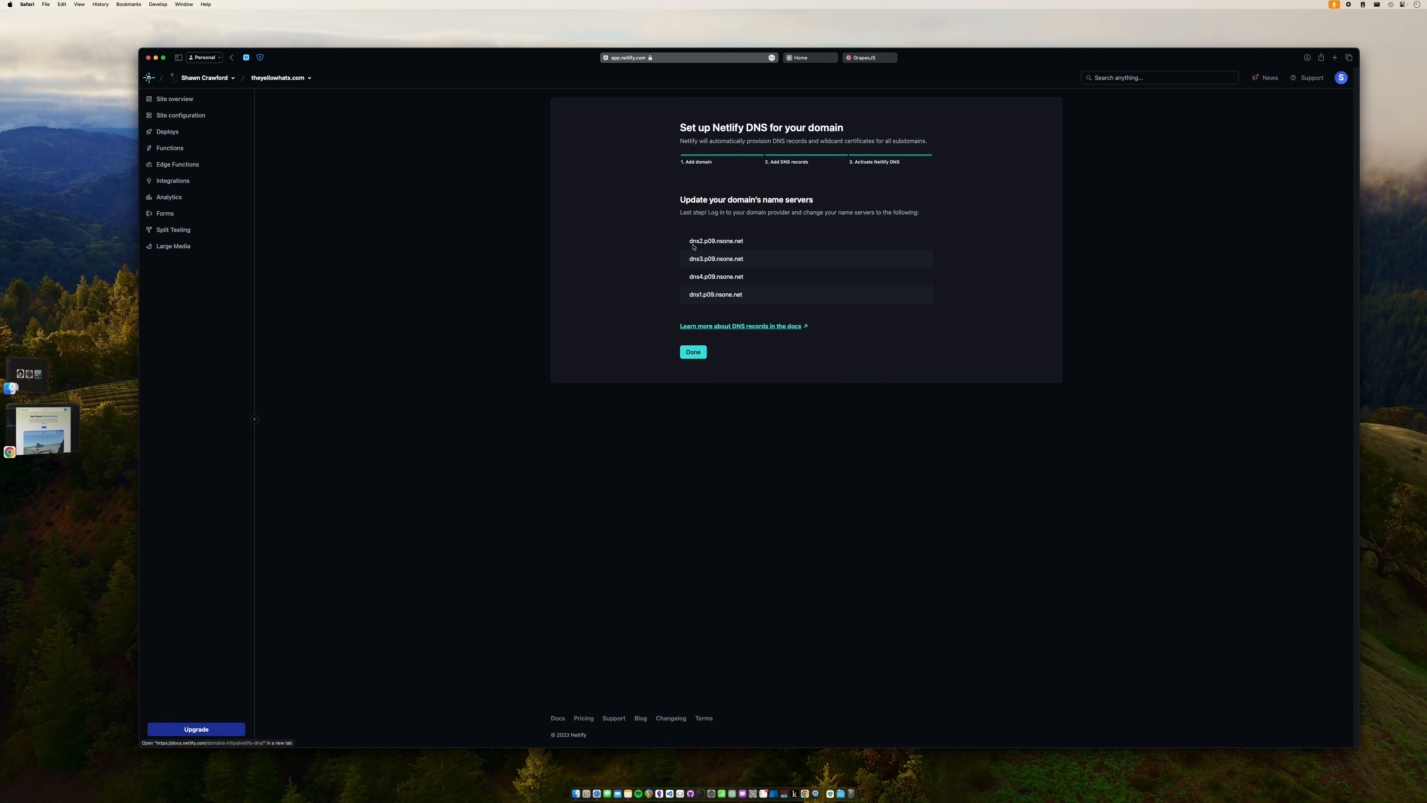
# - Select the first nsone.net name server, then switch to the live site's tab
pyautogui.moveTo(688, 240); pyautogui.dragTo(740, 240)
pyautogui.click(764, 240)
pyautogui.click(831, 59)
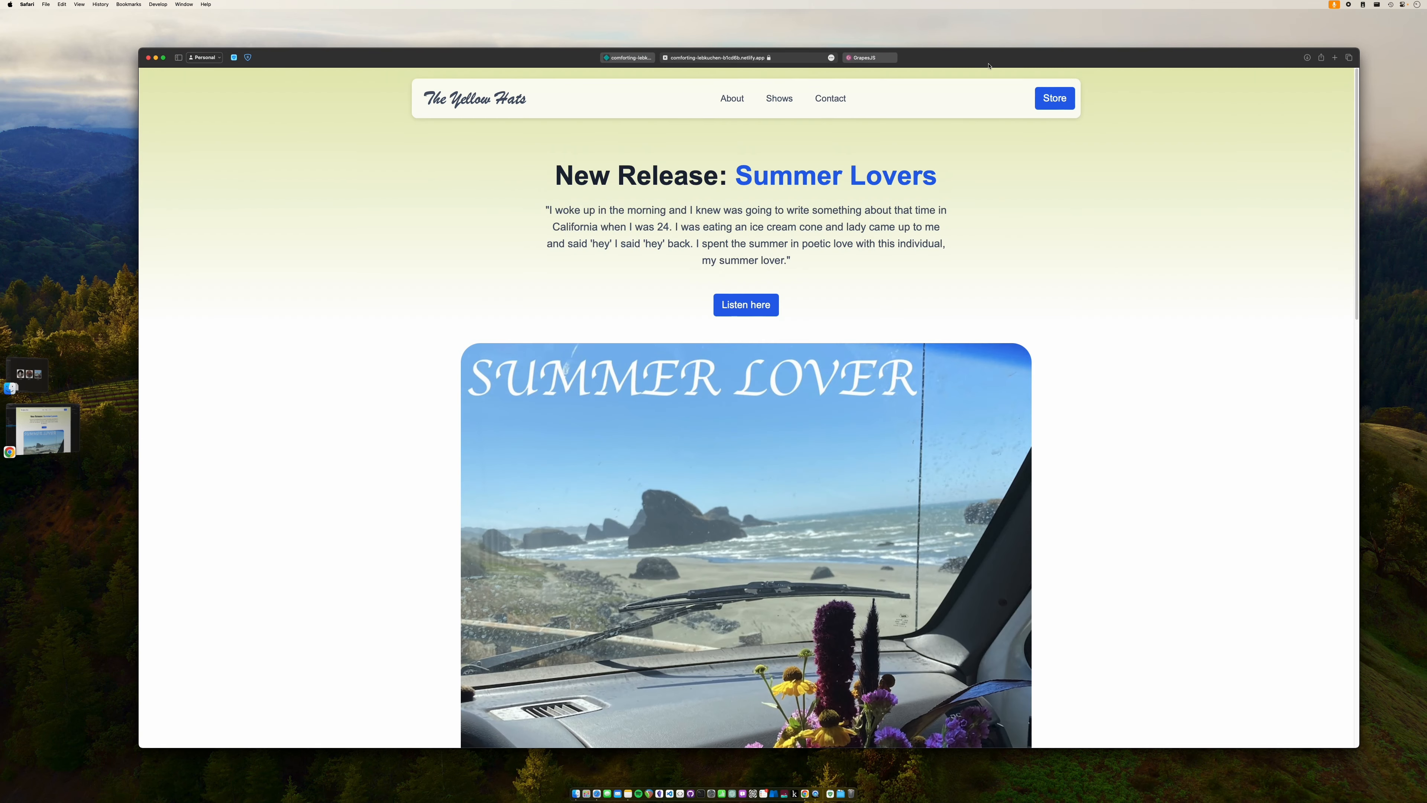
# - In a new tab, go to namecheap.com and open the theweekendgardeners.com domain settings
pyautogui.click(1332, 58)
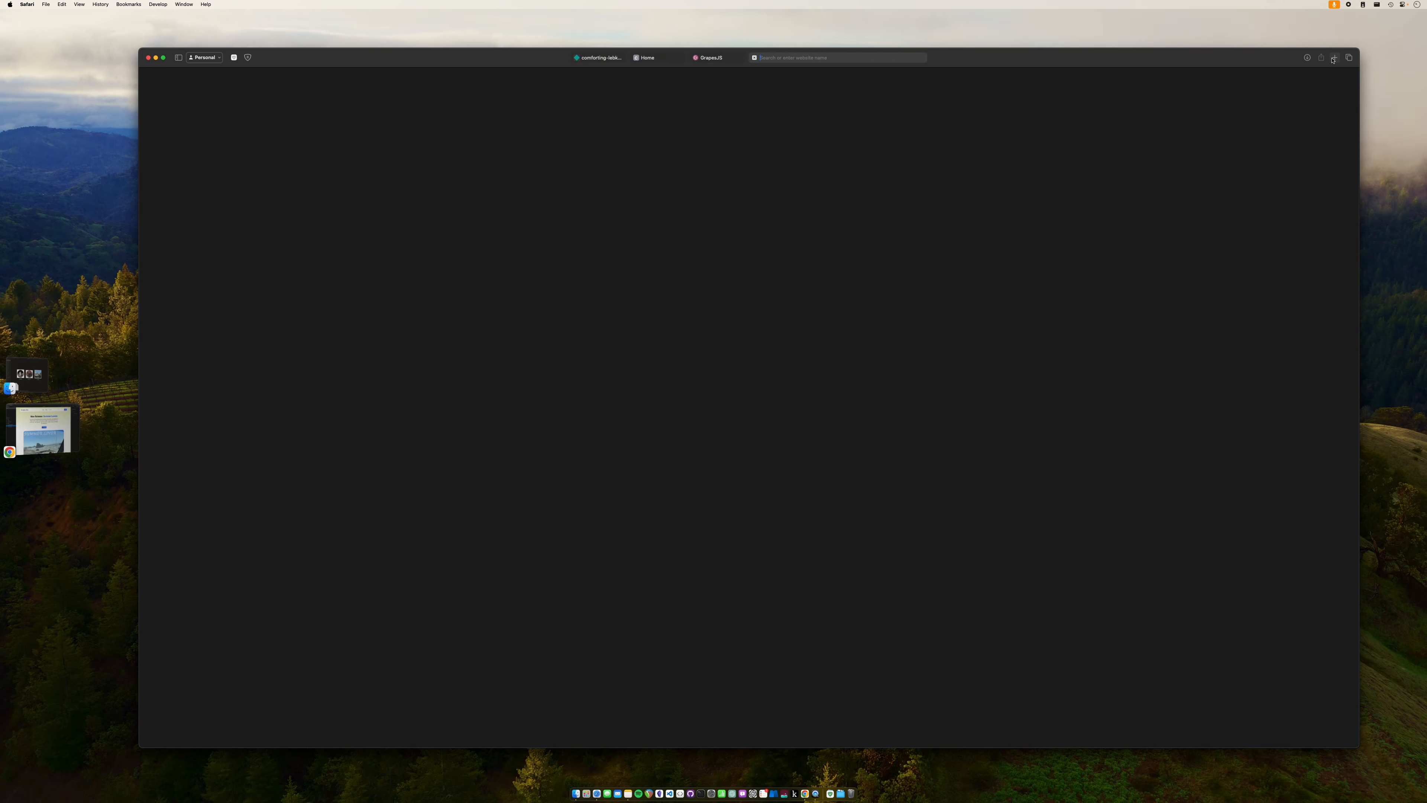
pyautogui.write('net')
pyautogui.press('BackSpace')
pyautogui.press('BackSpace')
pyautogui.press('BackSpace')
pyautogui.press('BackSpace')
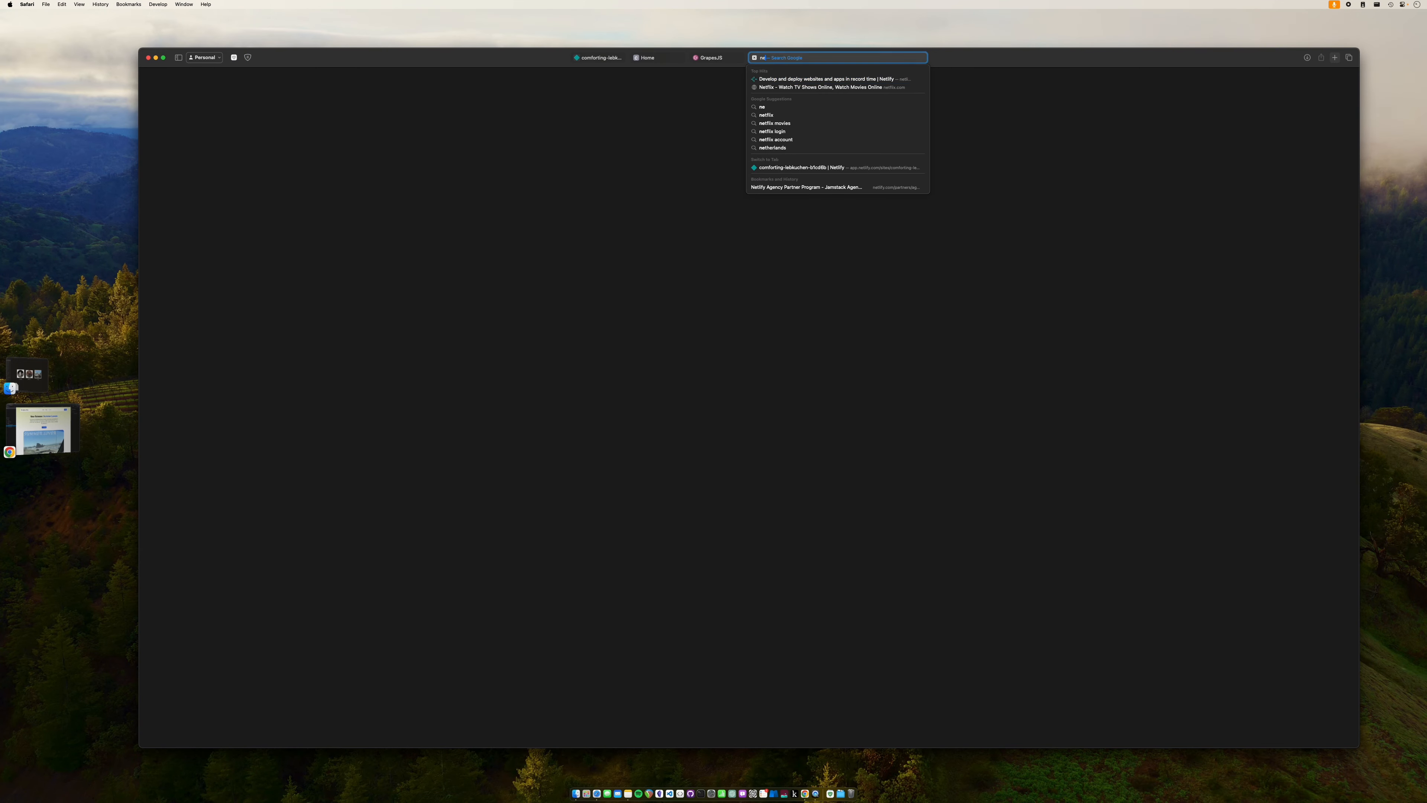
pyautogui.write('namecheap.com')
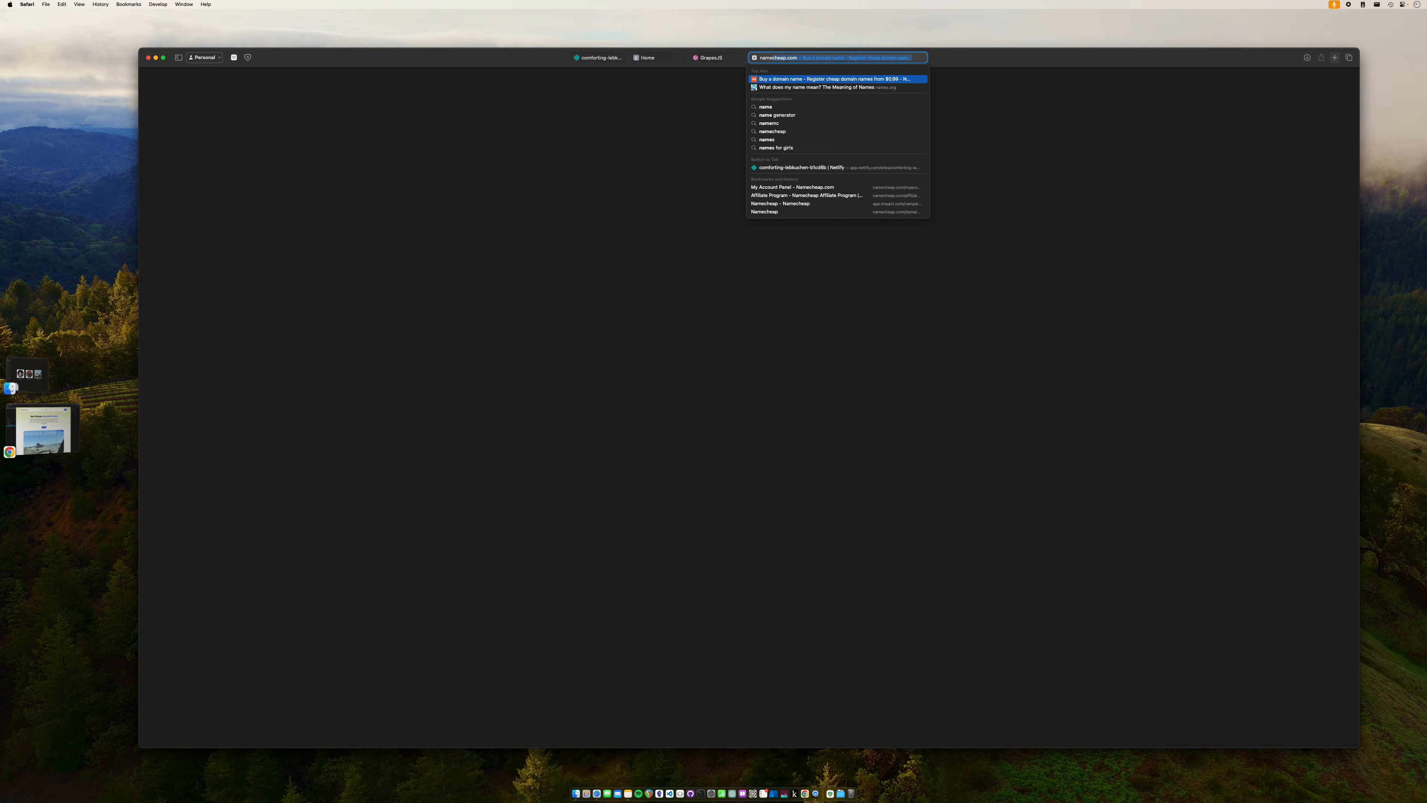
pyautogui.press('Return')
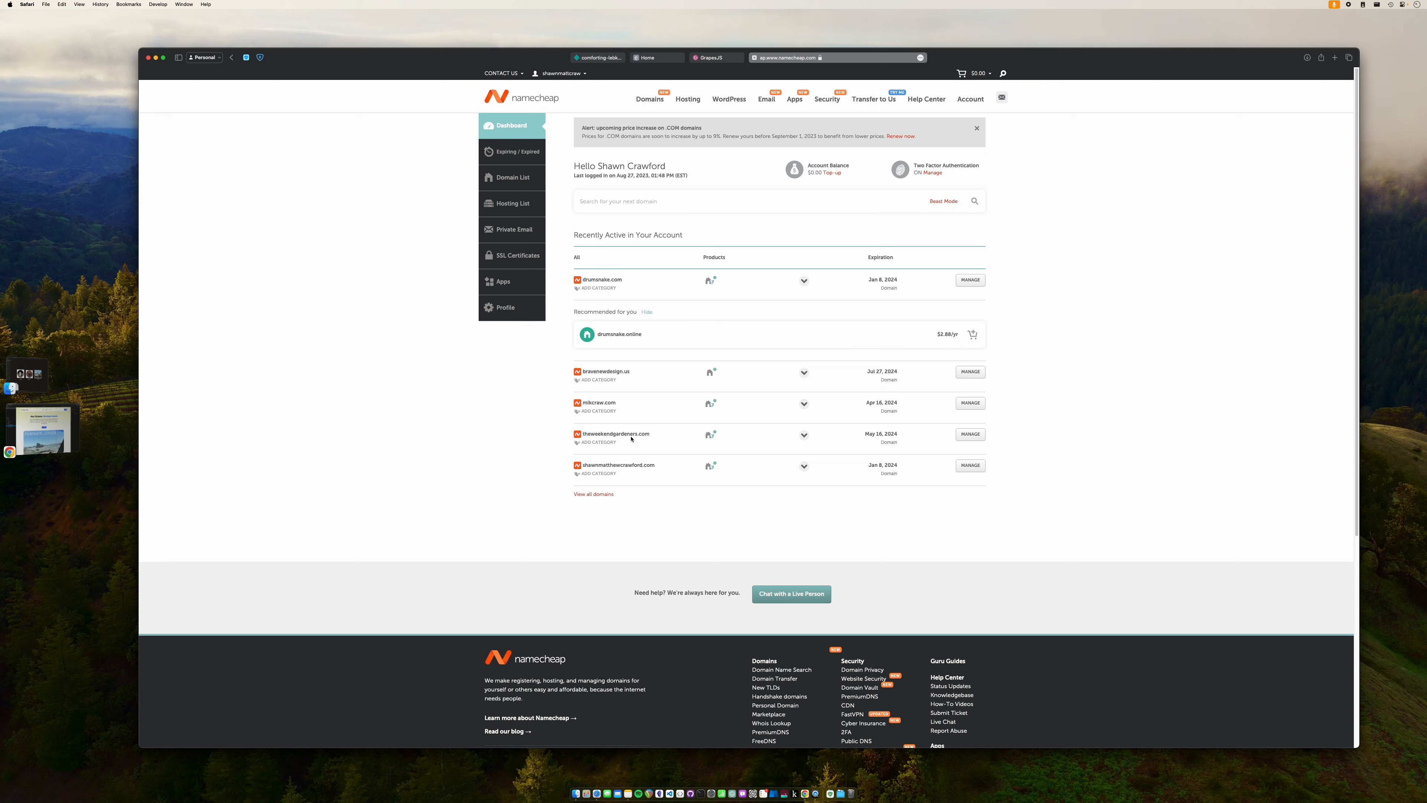
pyautogui.moveTo(712, 438)
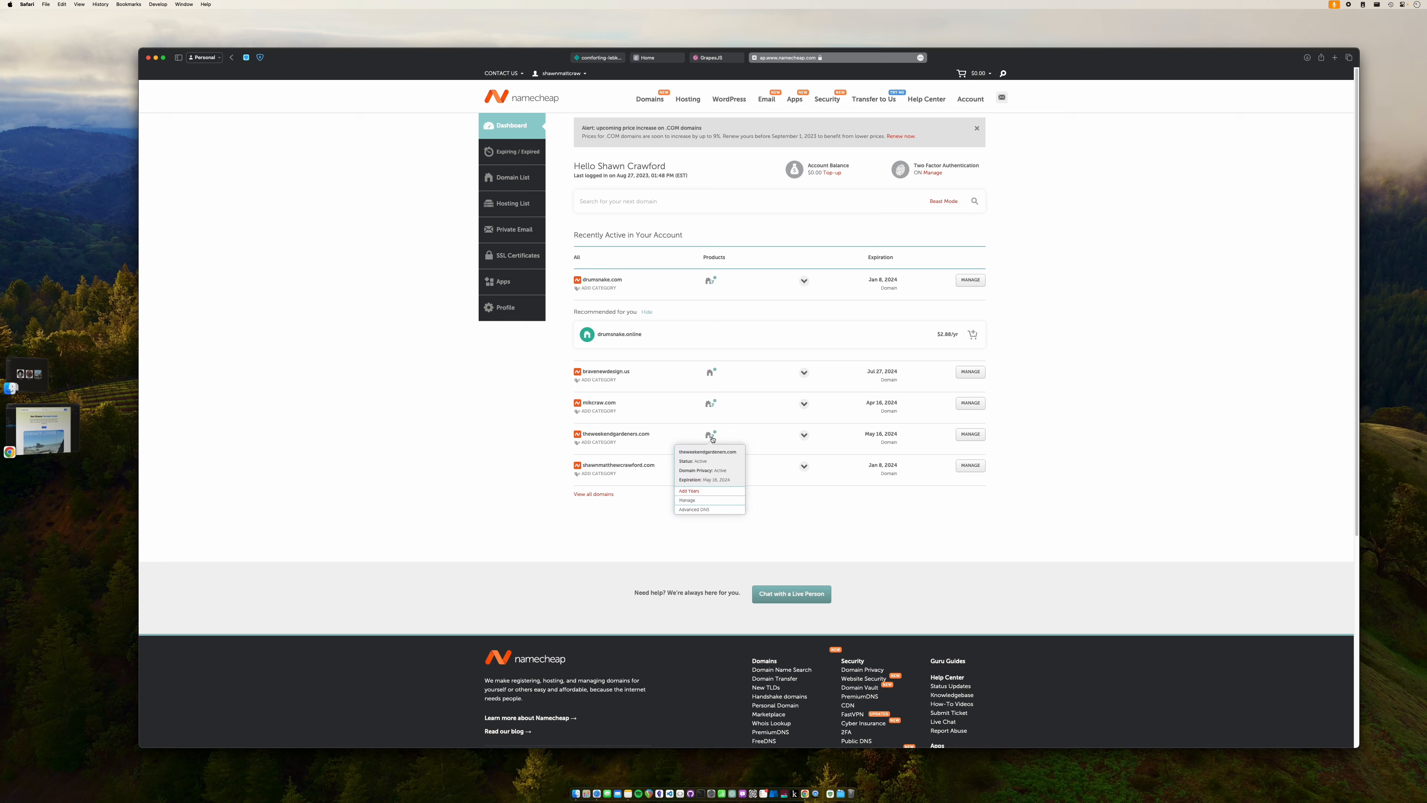
pyautogui.click(968, 435)
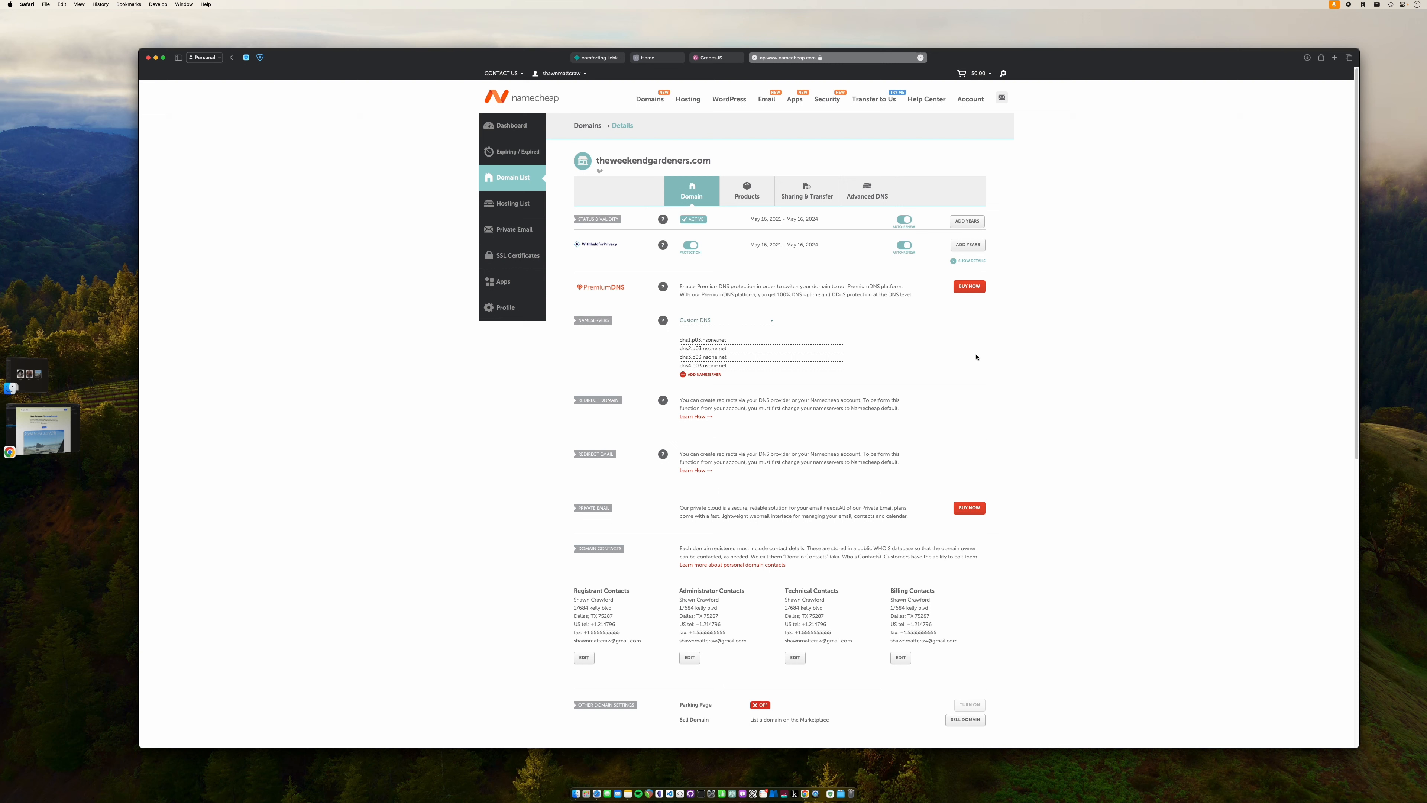
# - Compare Netlify's first name server with the Namecheap Custom DNS nameservers, then close Namecheap
pyautogui.click(605, 59)
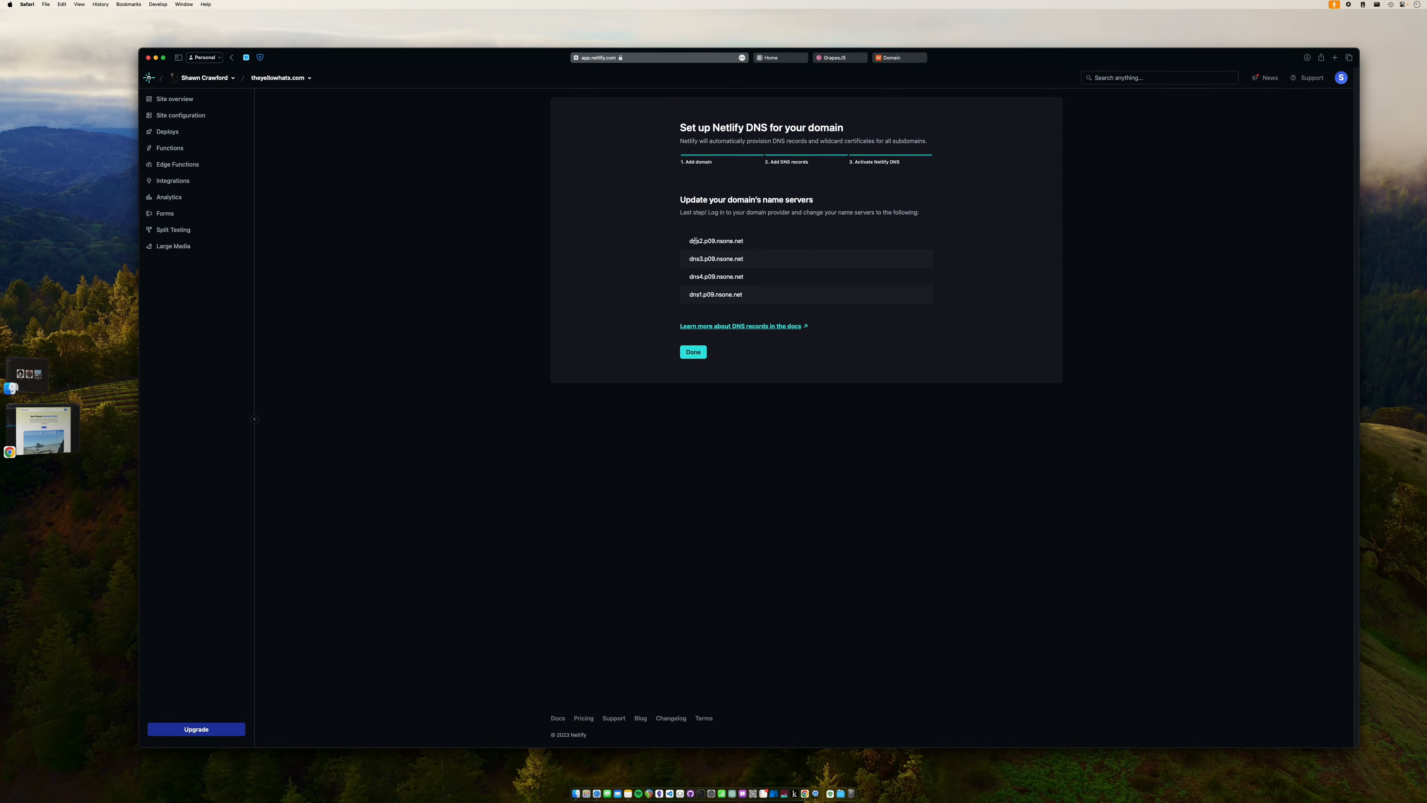
pyautogui.moveTo(688, 241); pyautogui.dragTo(749, 241)
pyautogui.click(899, 57)
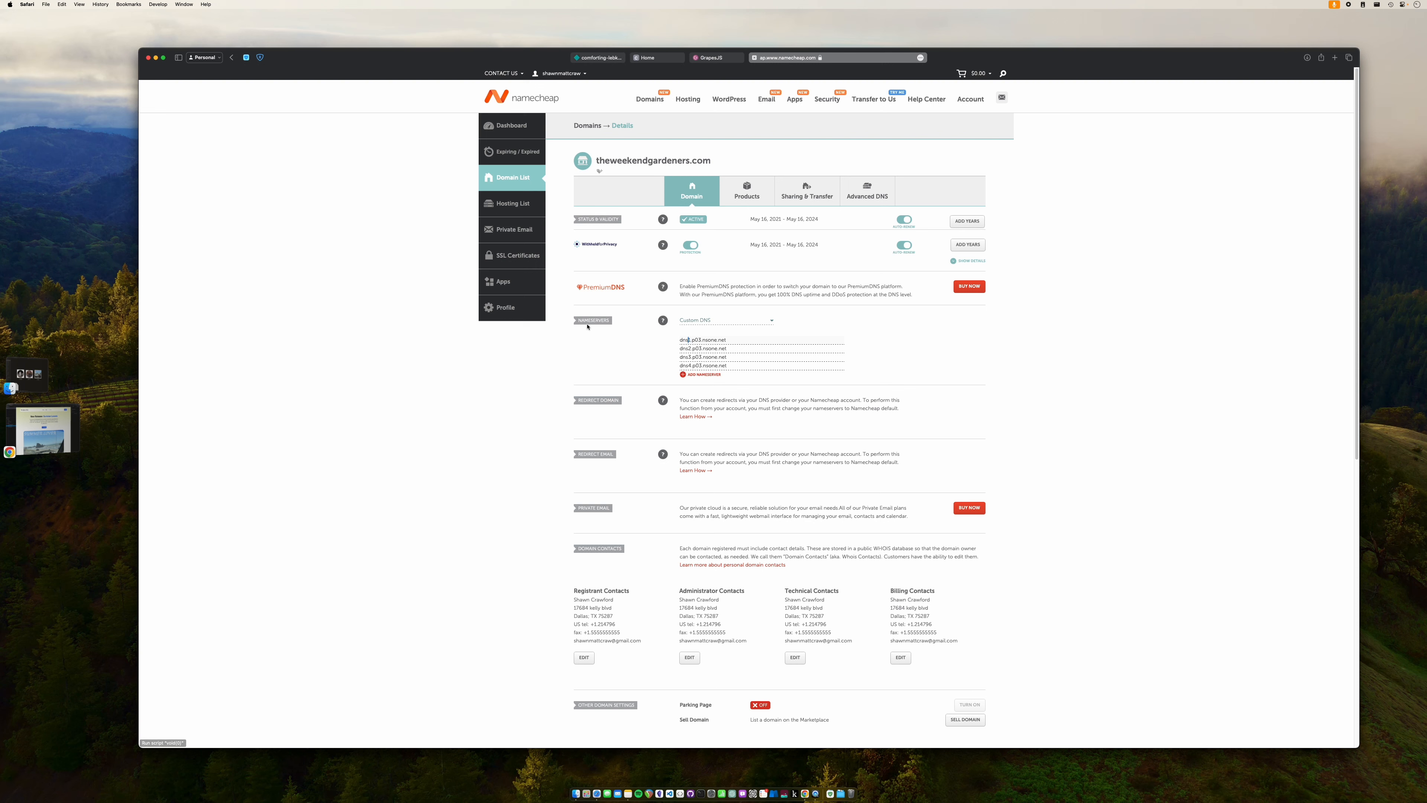
pyautogui.moveTo(663, 320)
pyautogui.moveTo(713, 325); pyautogui.dragTo(793, 326)
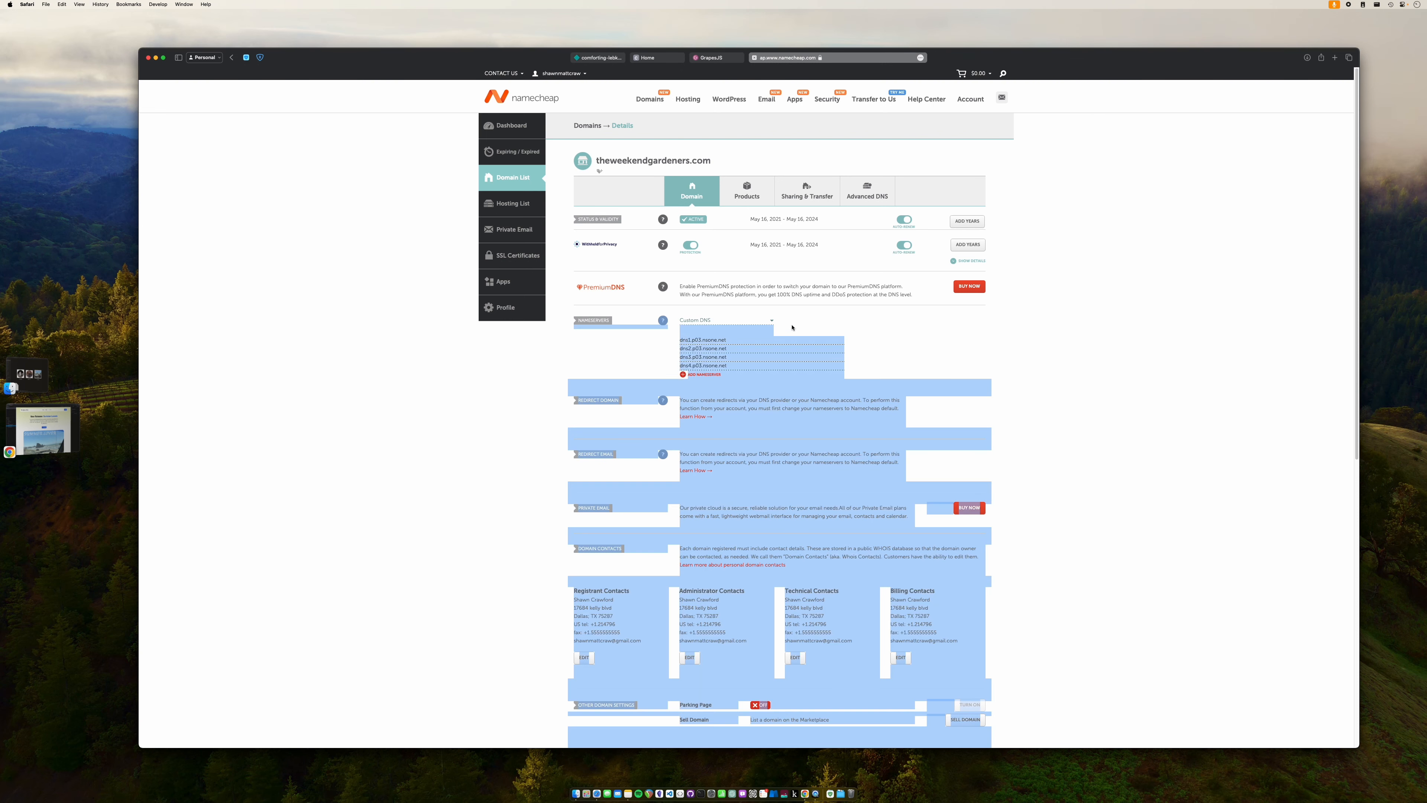
pyautogui.click(793, 326)
pyautogui.click(771, 321)
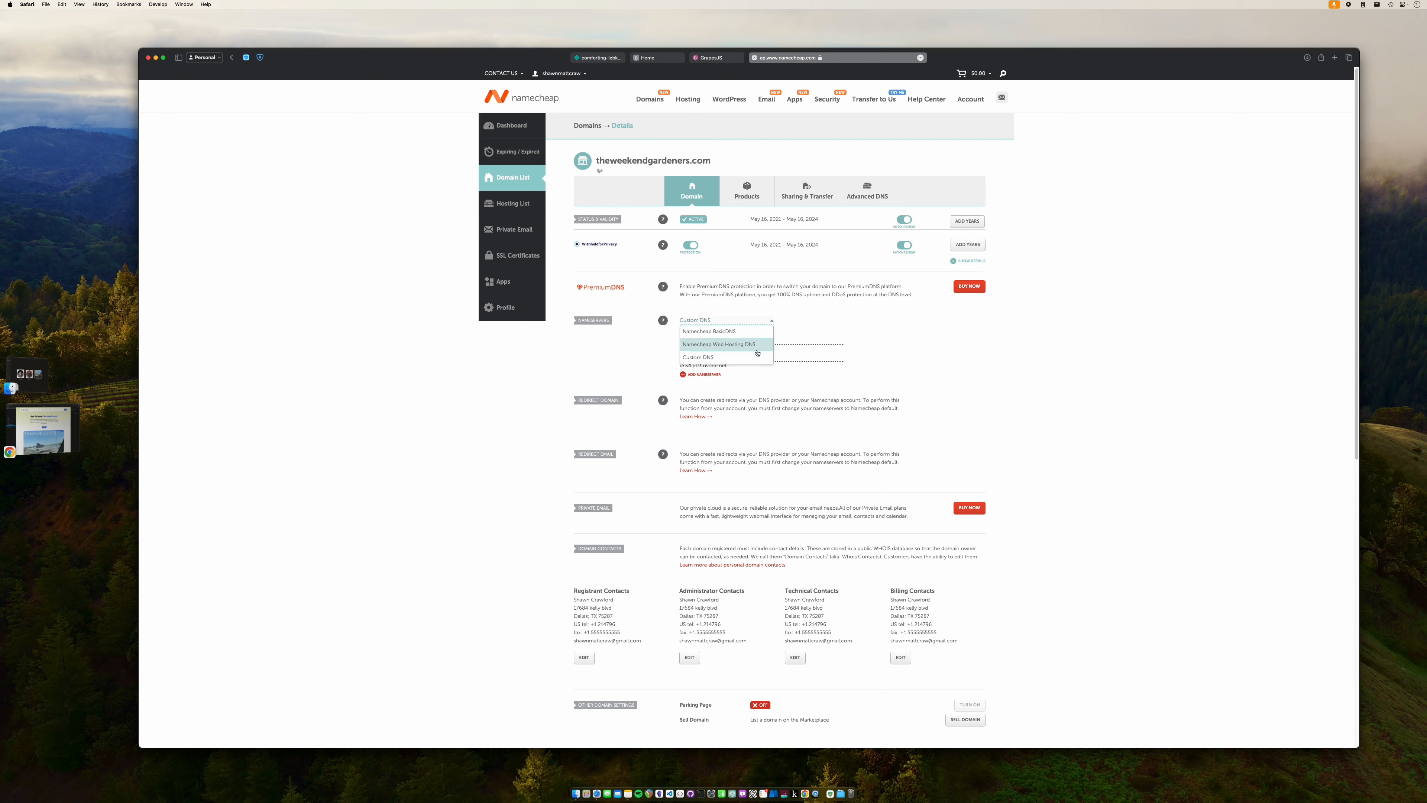
pyautogui.click(910, 353)
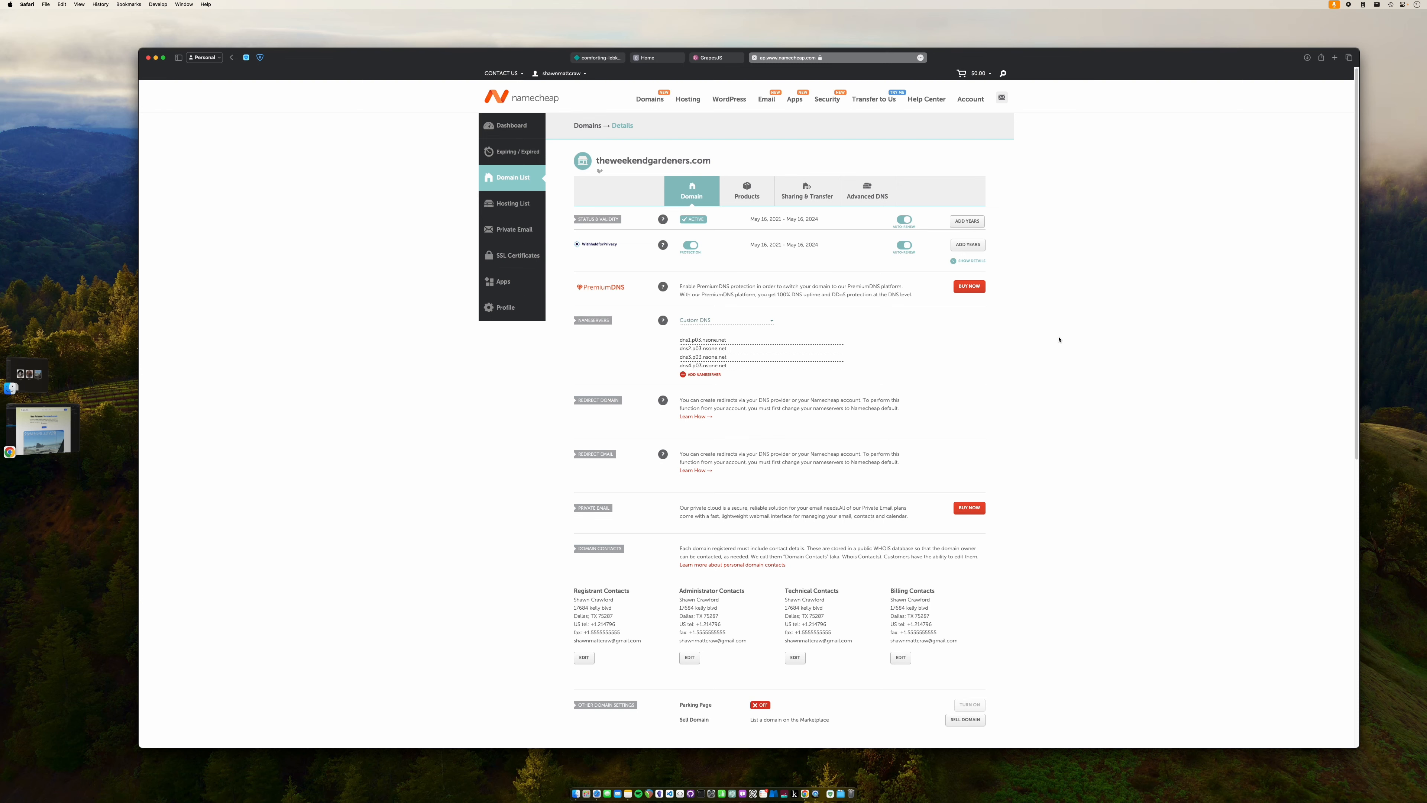
pyautogui.click(755, 58)
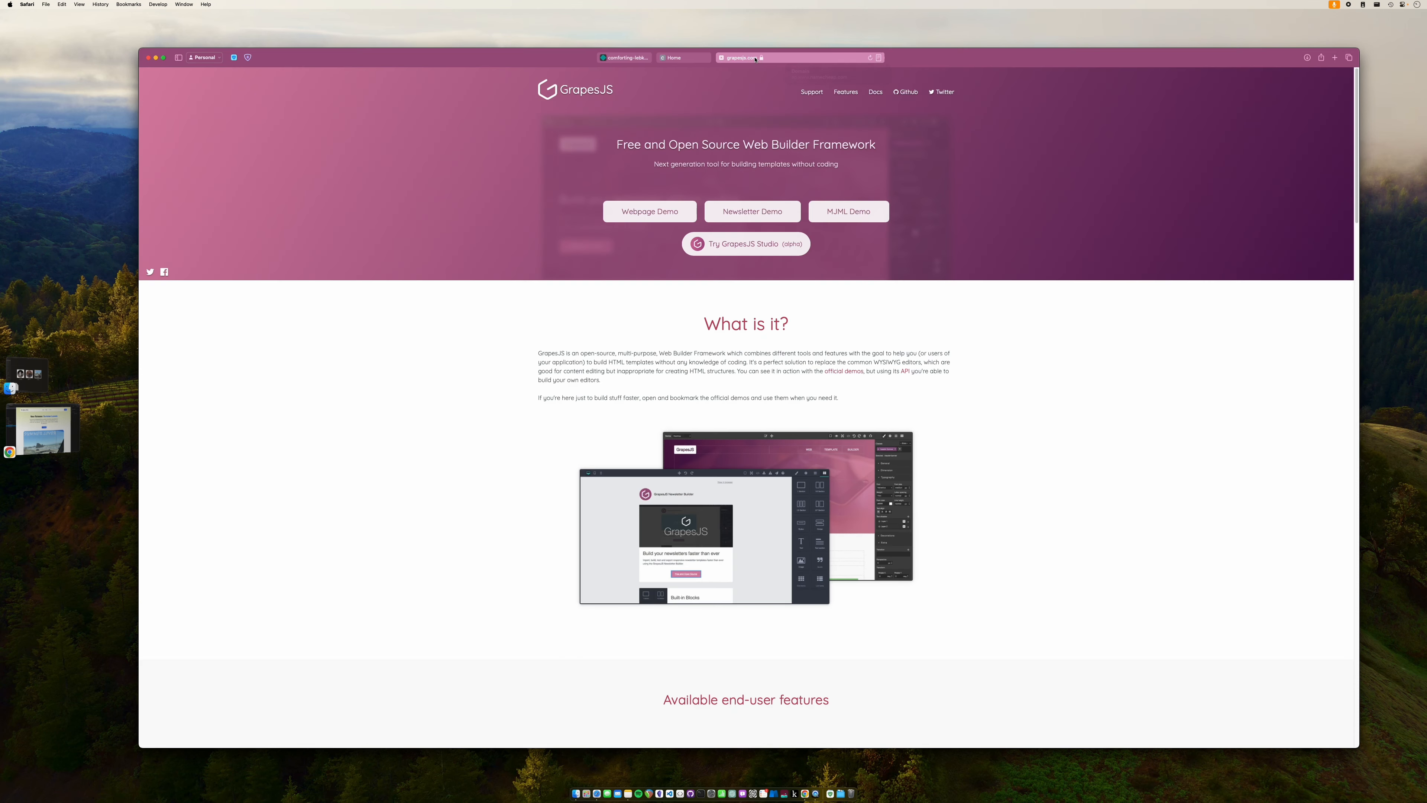
# - Check the live site's netlify.app address, then return to the Netlify site overview listing theyellowhats.com
pyautogui.click(698, 57)
pyautogui.click(735, 57)
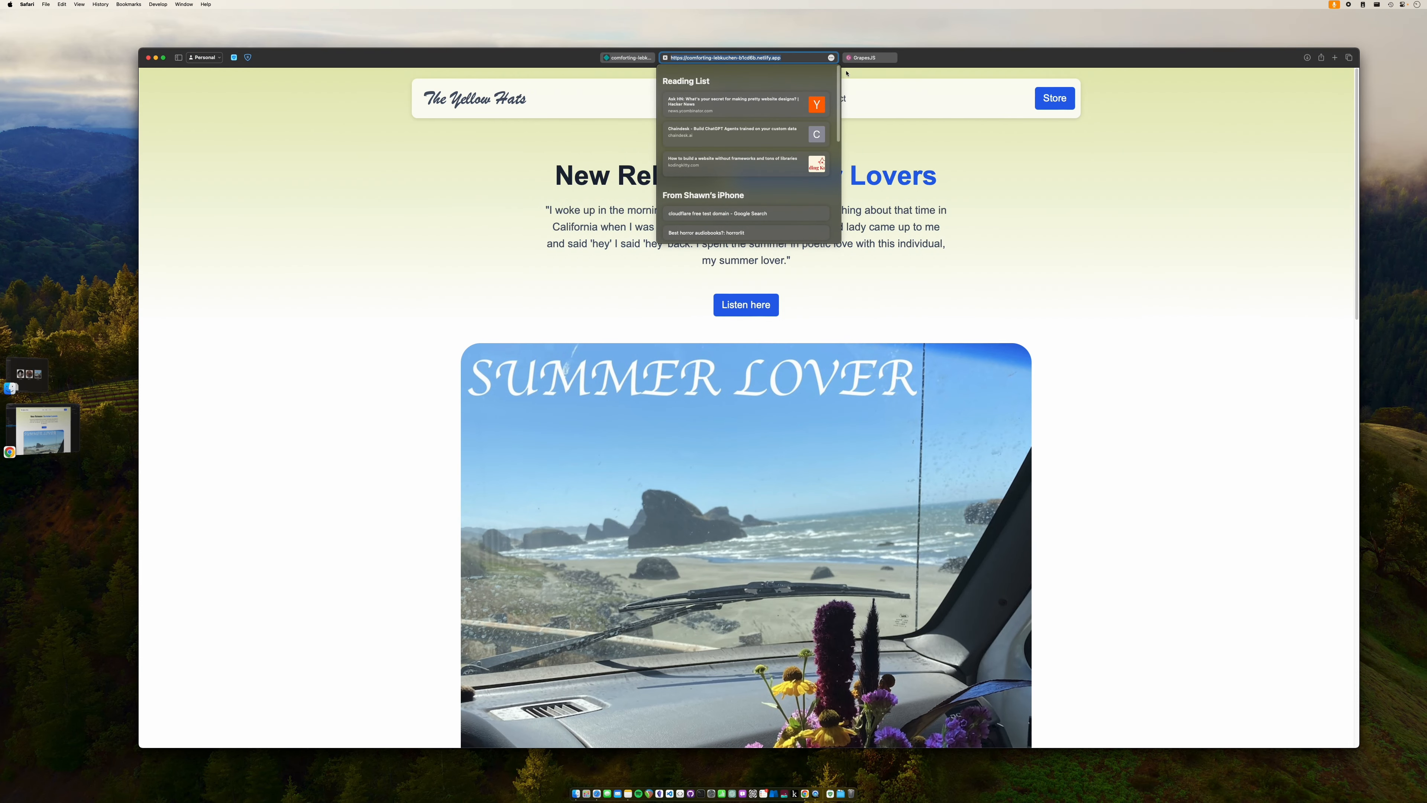
pyautogui.click(1049, 192)
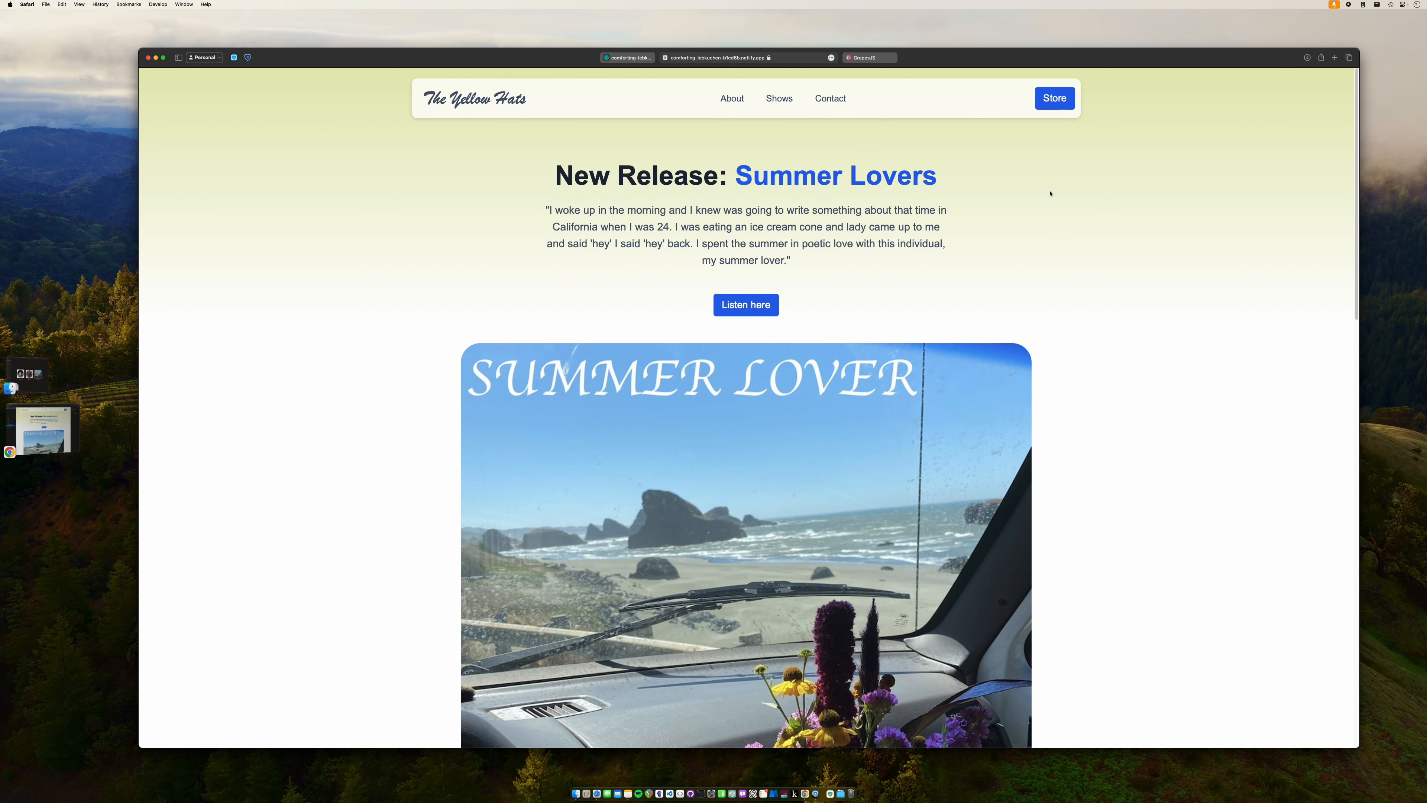
pyautogui.click(627, 59)
pyautogui.click(173, 100)
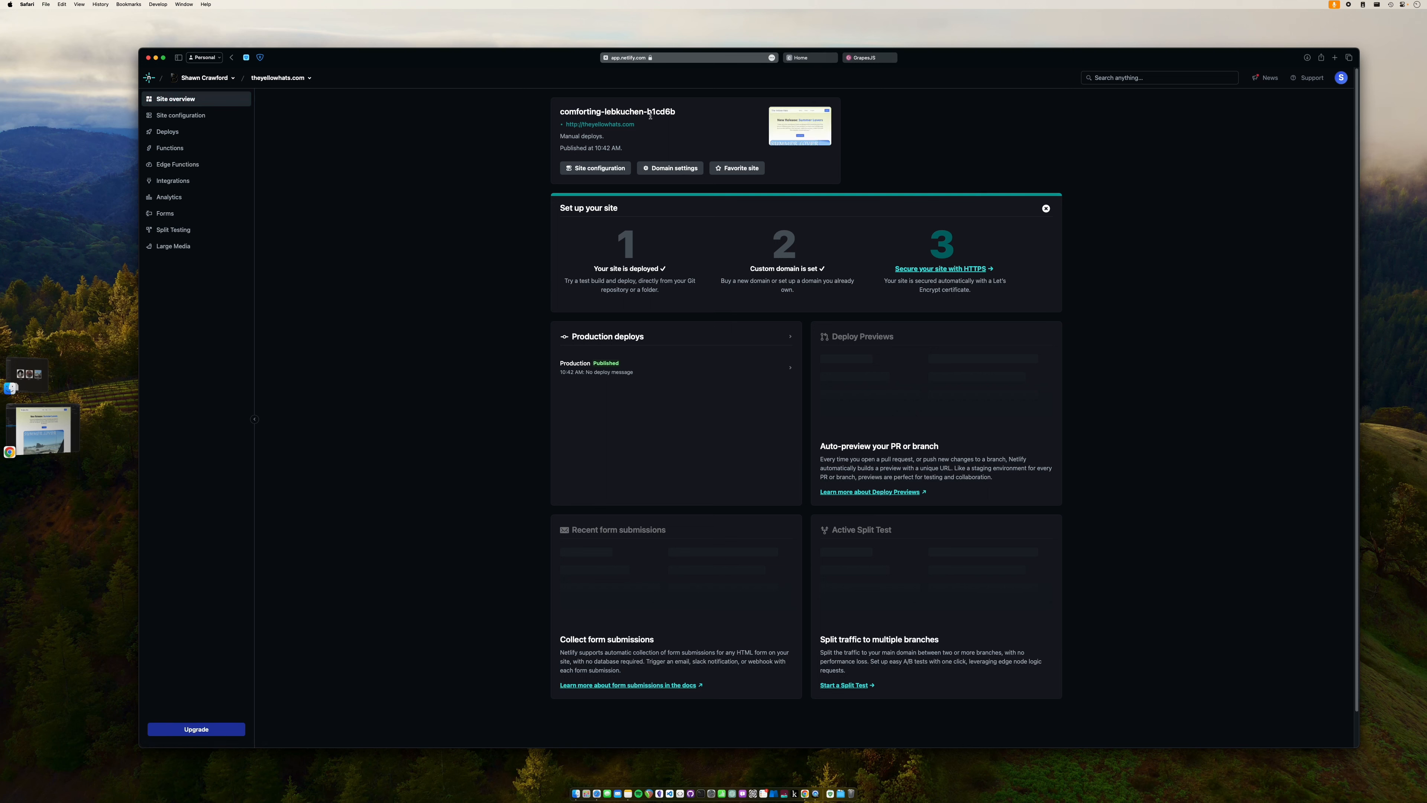
# - Send the Safari window into Stage Manager to show the desktop, and check the recording status
pyautogui.click(109, 204)
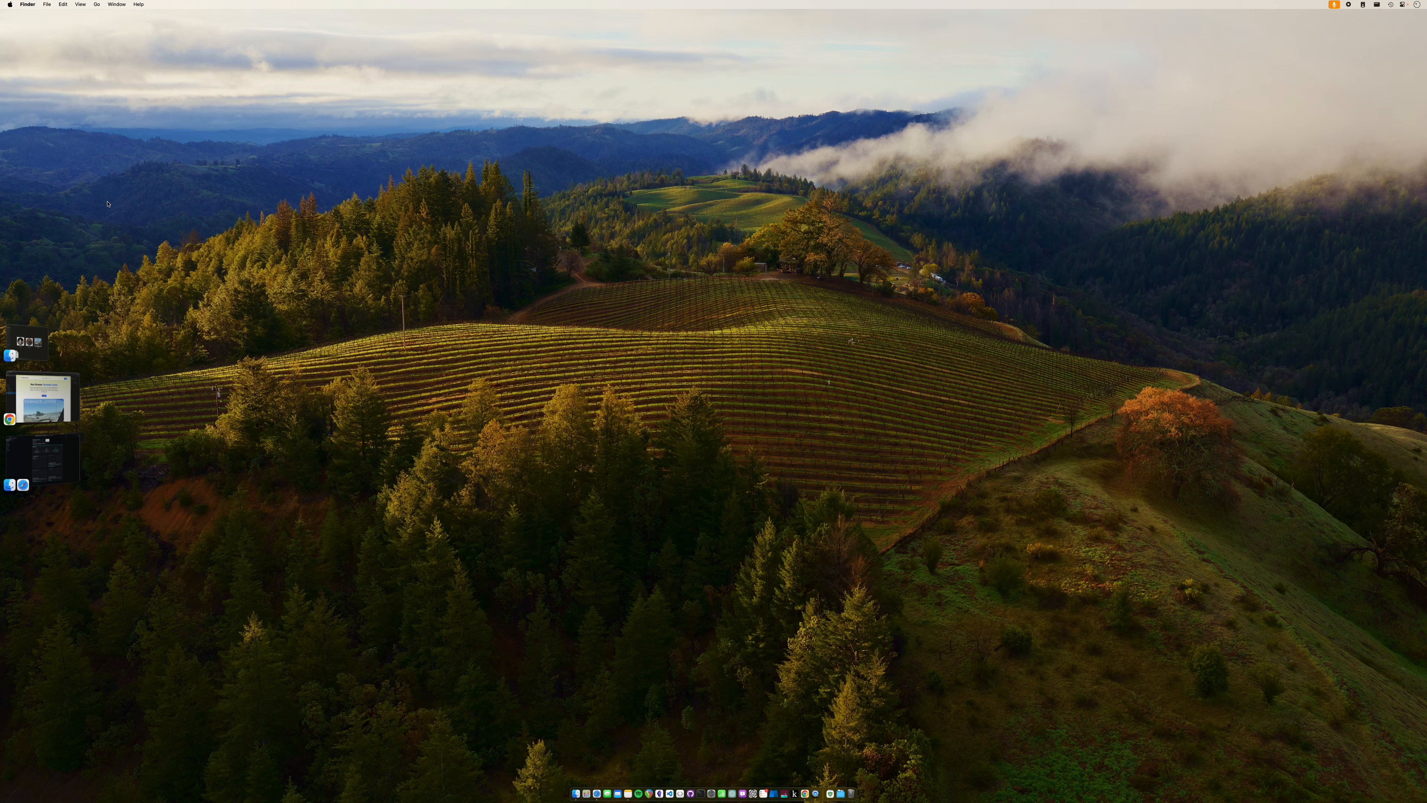
pyautogui.click(1335, 4)
pyautogui.click(1330, 5)
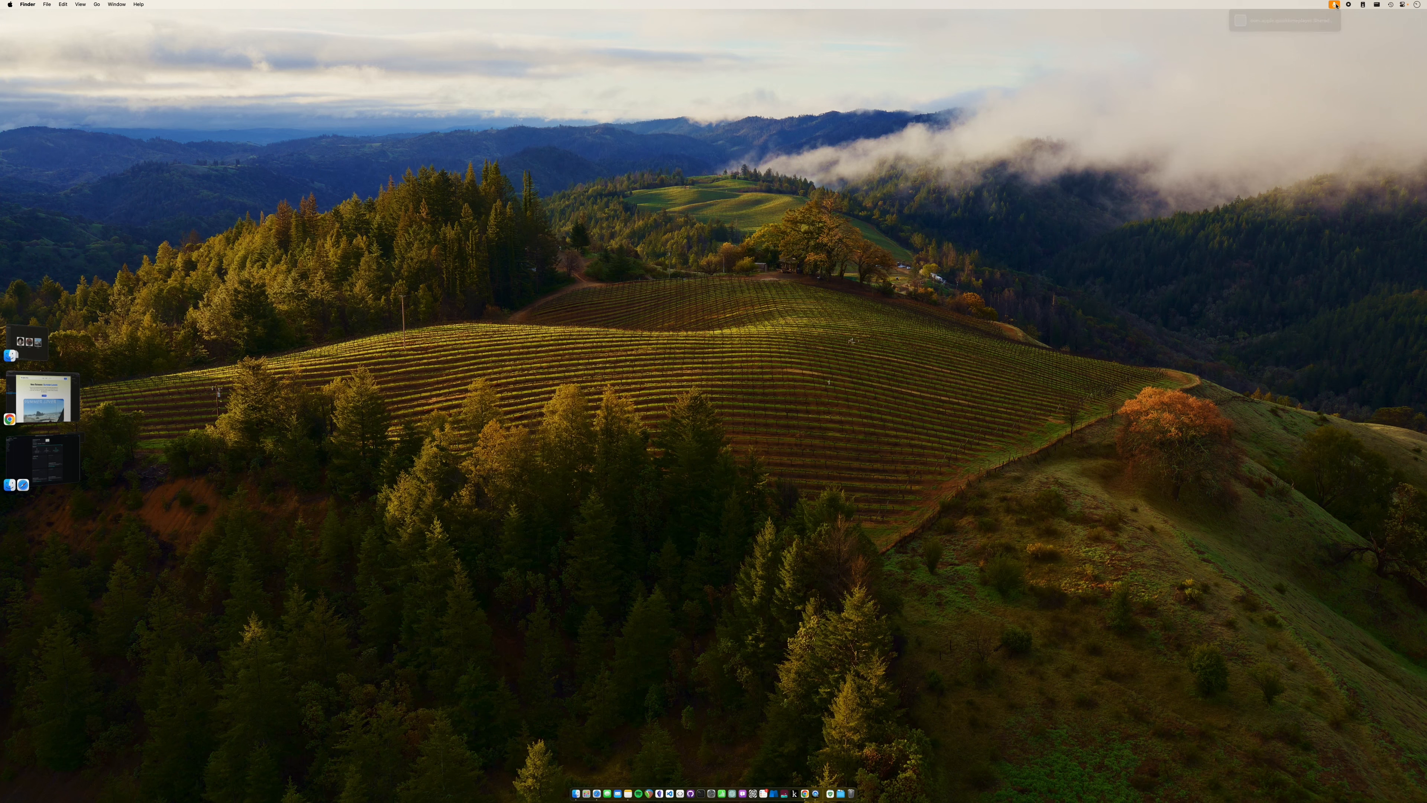